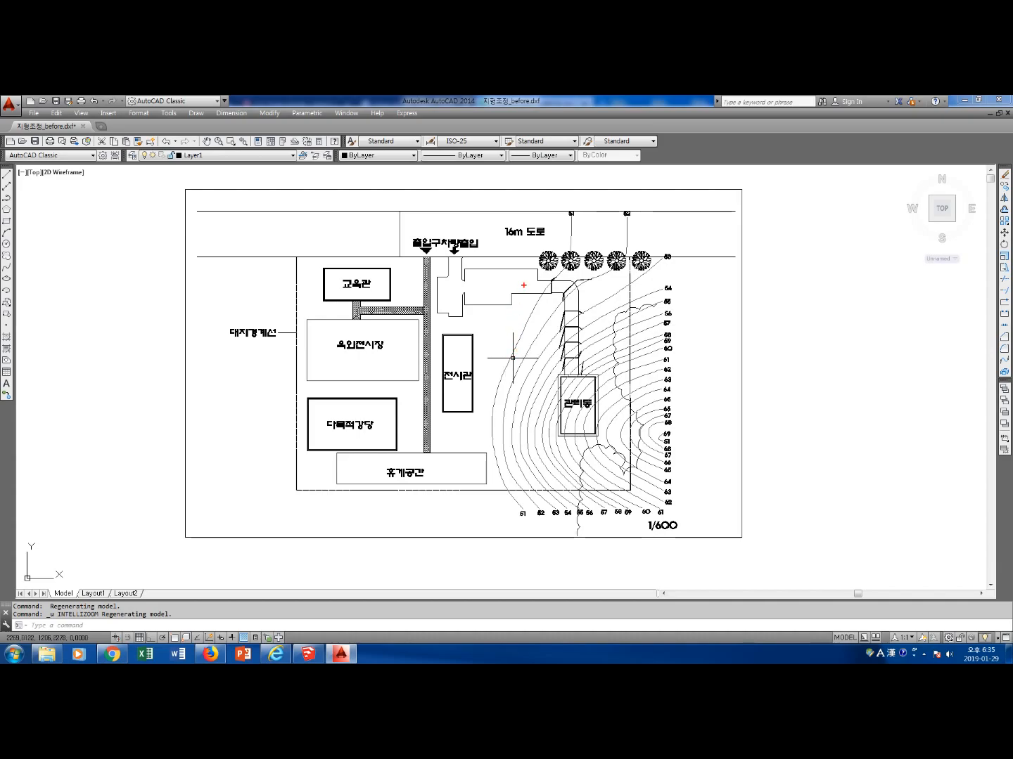
pyautogui.moveTo(524, 257)
pyautogui.mouseDown()
pyautogui.moveTo(416, 256)
pyautogui.moveTo(281, 318)
pyautogui.moveTo(296, 490)
pyautogui.moveTo(493, 492)
pyautogui.moveTo(475, 408)
pyautogui.moveTo(516, 260)
pyautogui.mouseUp()
pyautogui.moveTo(380, 309)
pyautogui.mouseDown()
pyautogui.moveTo(381, 324)
pyautogui.moveTo(416, 314)
pyautogui.mouseUp()
pyautogui.moveTo(424, 311)
pyautogui.mouseDown()
pyautogui.moveTo(423, 323)
pyautogui.moveTo(447, 308)
pyautogui.moveTo(452, 326)
pyautogui.mouseUp()
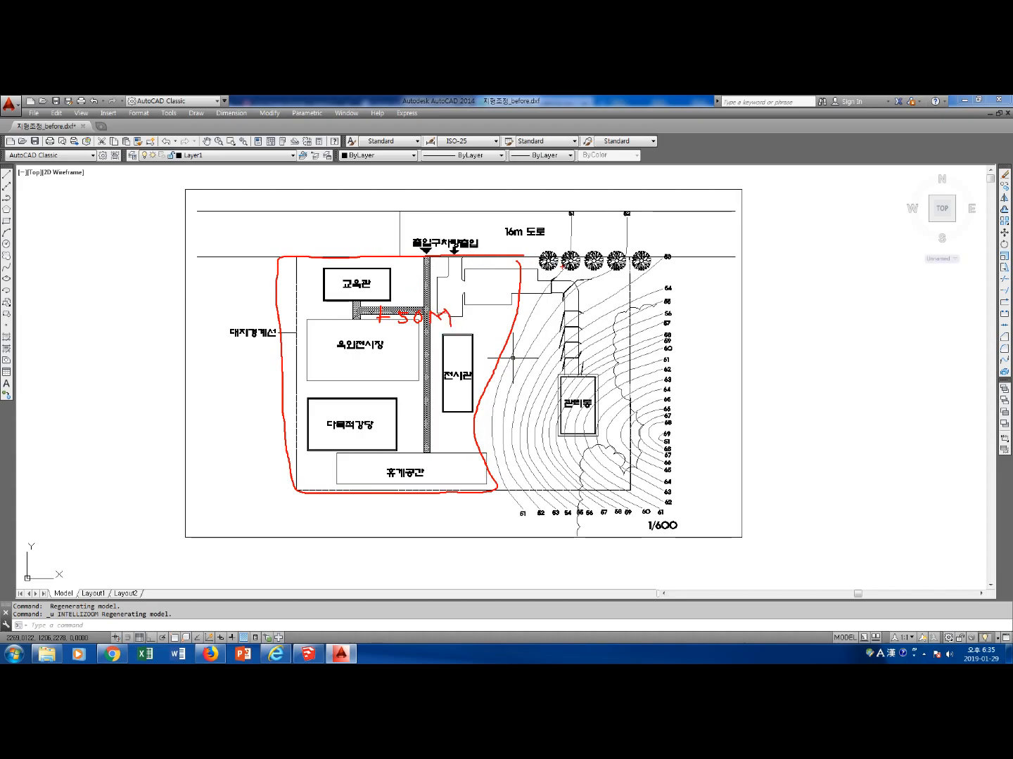
pyautogui.moveTo(566, 224)
pyautogui.mouseDown()
pyautogui.moveTo(563, 213)
pyautogui.moveTo(571, 217)
pyautogui.moveTo(573, 259)
pyautogui.moveTo(554, 280)
pyautogui.mouseUp()
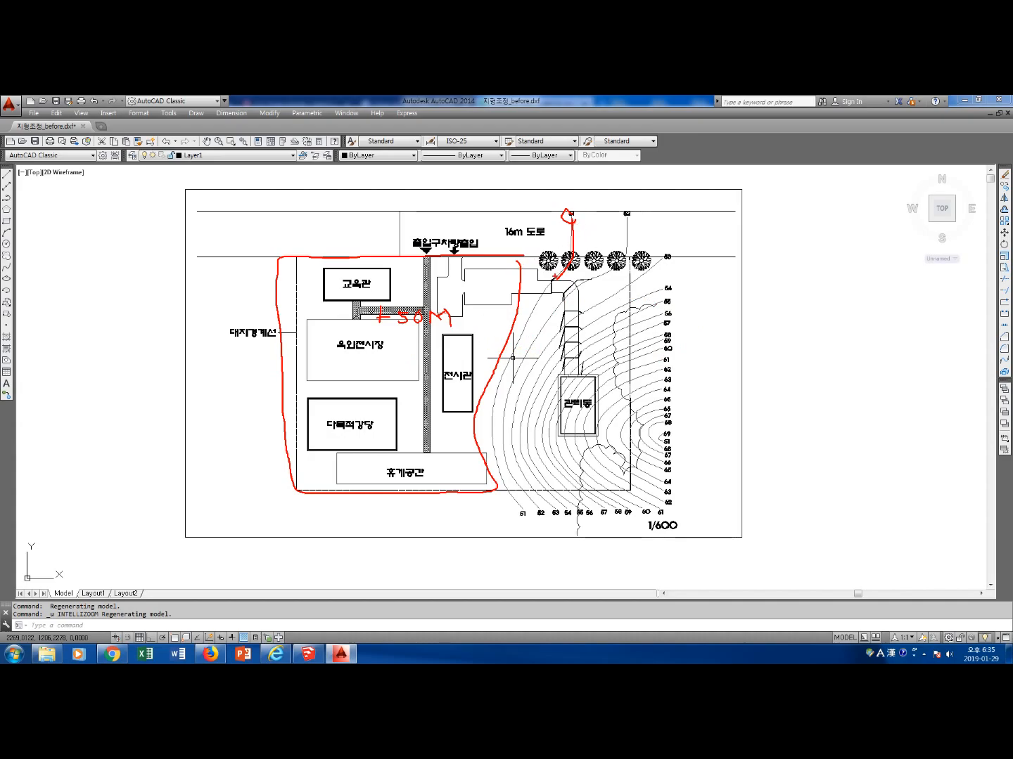
pyautogui.moveTo(543, 258)
pyautogui.mouseDown()
pyautogui.moveTo(291, 265)
pyautogui.moveTo(298, 460)
pyautogui.moveTo(437, 497)
pyautogui.mouseUp()
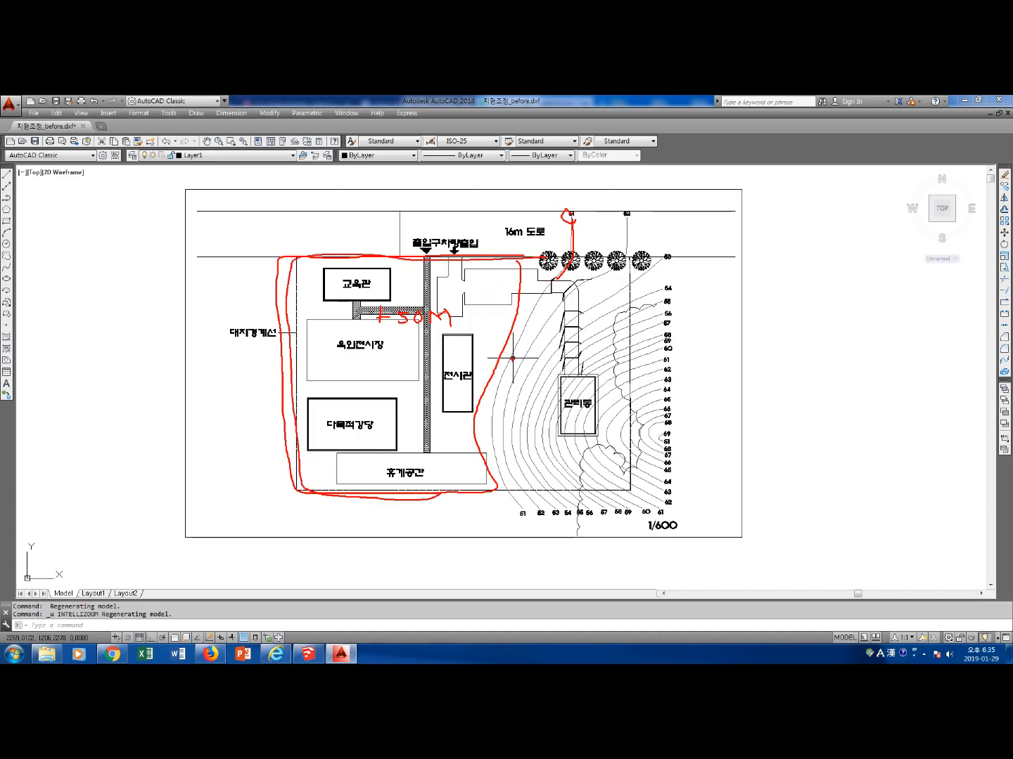
pyautogui.moveTo(513, 356)
pyautogui.mouseDown()
pyautogui.moveTo(287, 384)
pyautogui.moveTo(357, 389)
pyautogui.mouseUp()
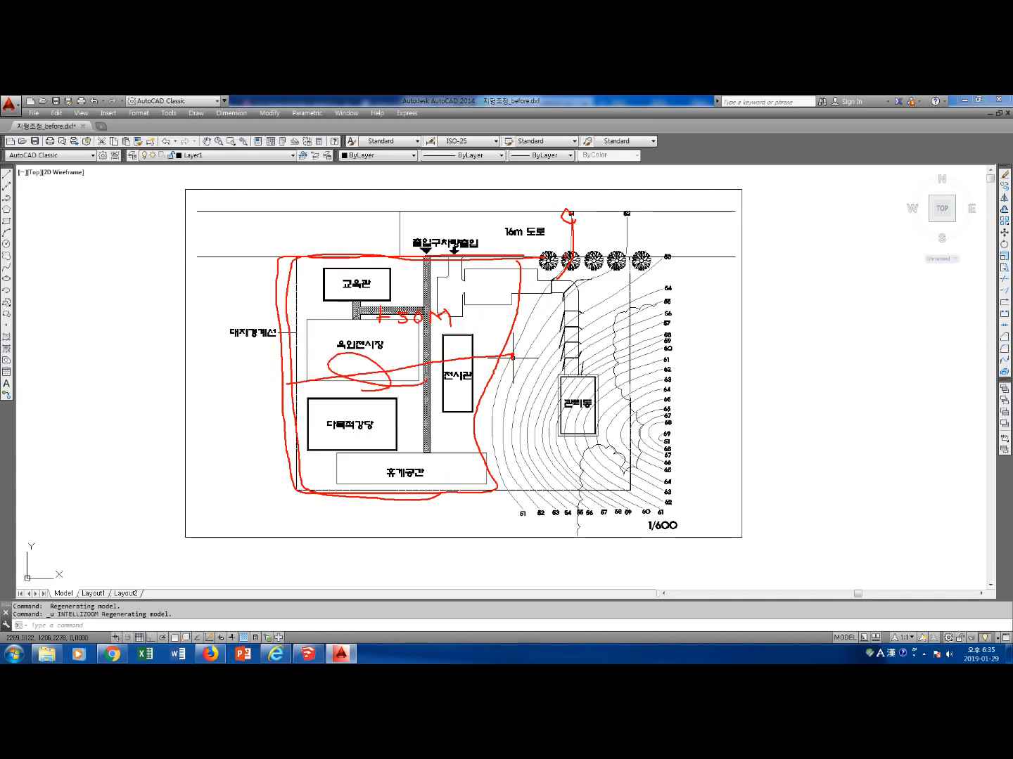
pyautogui.moveTo(548, 250)
pyautogui.mouseDown()
pyautogui.moveTo(507, 343)
pyautogui.moveTo(485, 457)
pyautogui.moveTo(496, 491)
pyautogui.mouseUp()
pyautogui.moveTo(470, 392); pyautogui.dragTo(279, 401)
pyautogui.moveTo(291, 363); pyautogui.dragTo(409, 367)
pyautogui.moveTo(294, 330); pyautogui.dragTo(461, 325)
pyautogui.moveTo(309, 304); pyautogui.dragTo(441, 313)
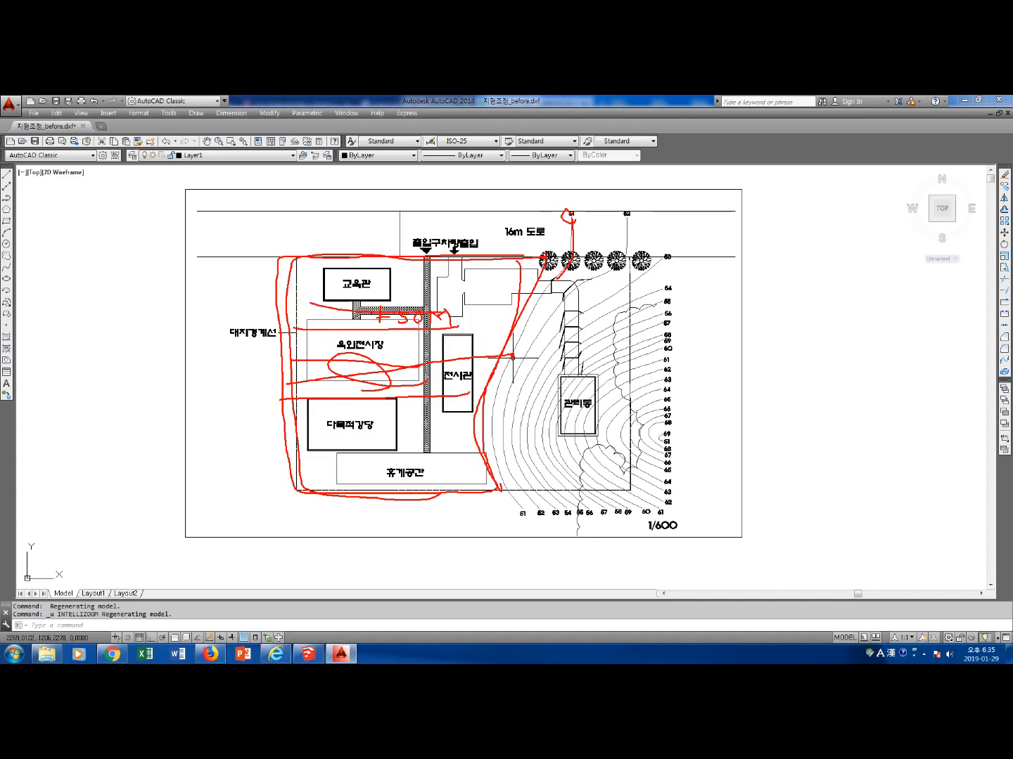
pyautogui.press('Escape')
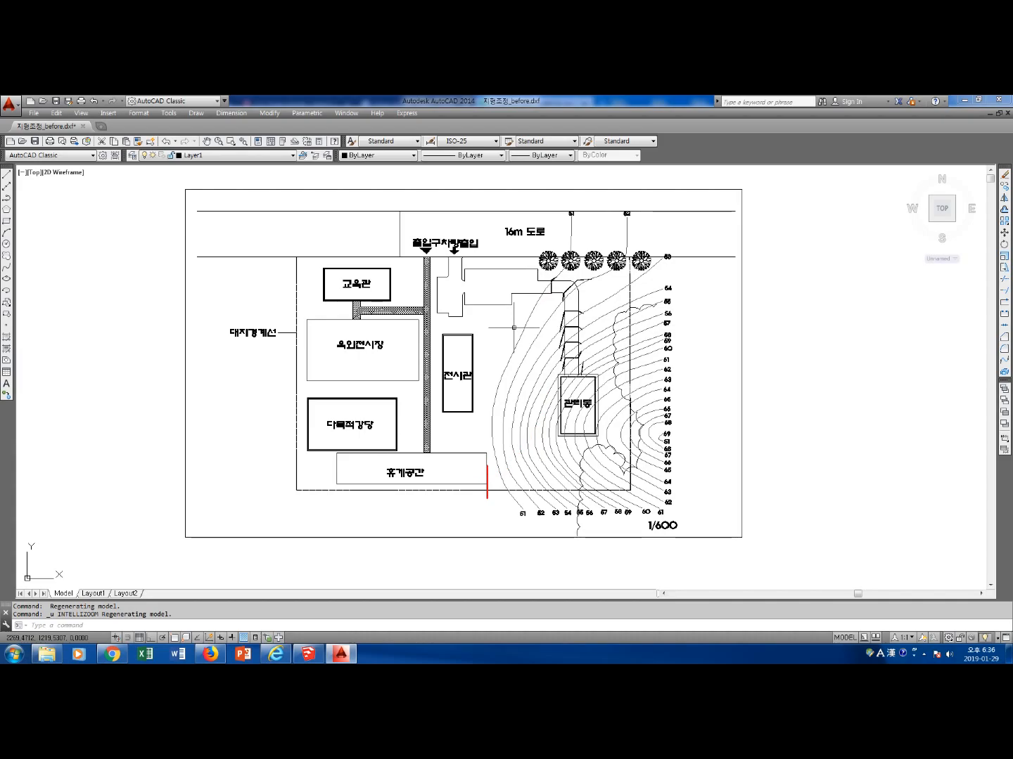
pyautogui.moveTo(488, 447); pyautogui.dragTo(508, 351)
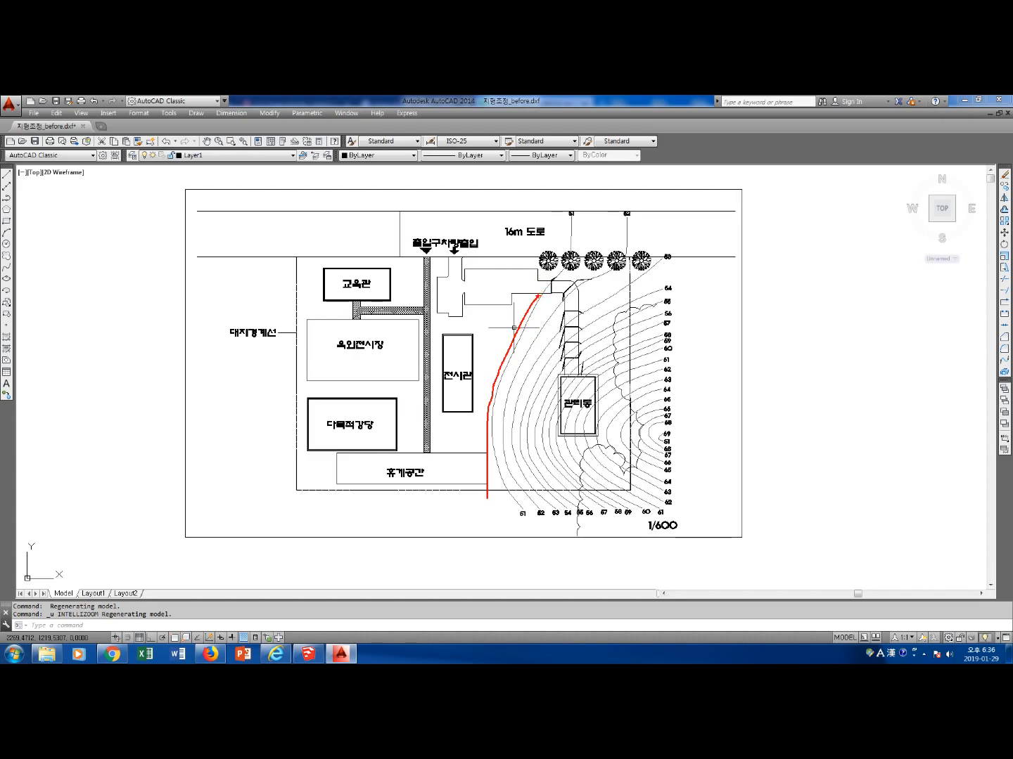
pyautogui.moveTo(541, 279)
pyautogui.mouseDown()
pyautogui.moveTo(540, 241)
pyautogui.moveTo(466, 300)
pyautogui.moveTo(506, 303)
pyautogui.moveTo(560, 281)
pyautogui.moveTo(586, 356)
pyautogui.moveTo(571, 370)
pyautogui.moveTo(558, 286)
pyautogui.mouseUp()
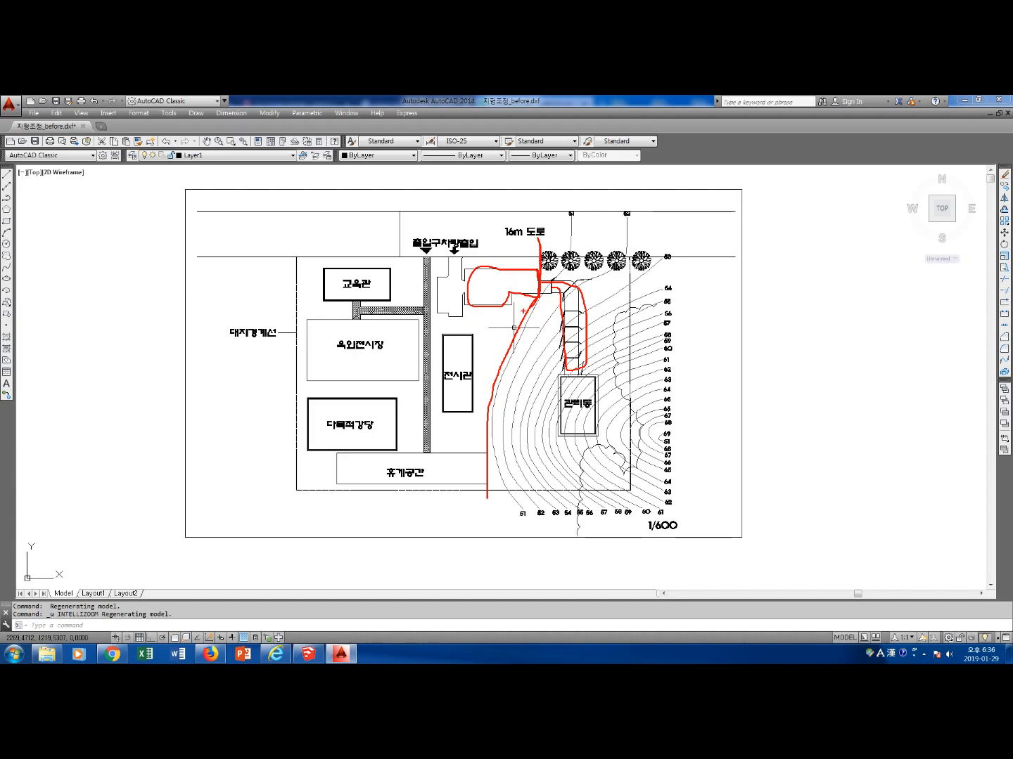
pyautogui.moveTo(536, 302)
pyautogui.mouseDown()
pyautogui.moveTo(492, 391)
pyautogui.moveTo(486, 518)
pyautogui.mouseUp()
pyautogui.moveTo(539, 217)
pyautogui.mouseDown()
pyautogui.moveTo(541, 236)
pyautogui.moveTo(554, 225)
pyautogui.mouseUp()
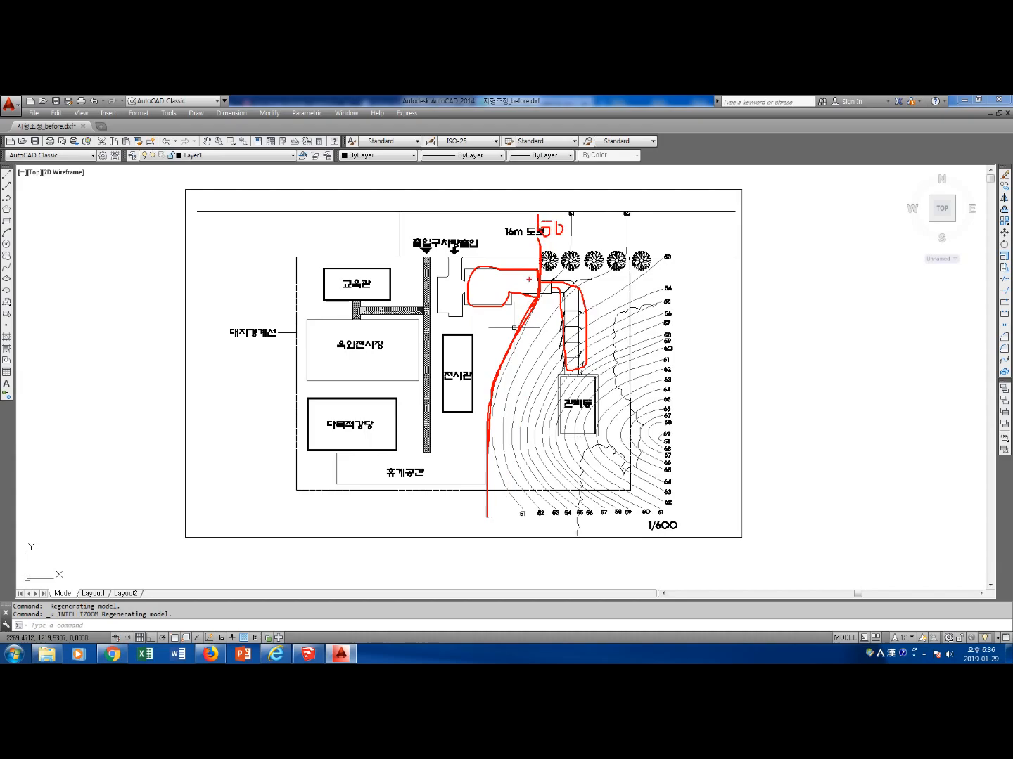
pyautogui.moveTo(651, 274)
pyautogui.mouseDown()
pyautogui.moveTo(541, 290)
pyautogui.moveTo(500, 444)
pyautogui.moveTo(616, 501)
pyautogui.moveTo(622, 244)
pyautogui.mouseUp()
pyautogui.moveTo(522, 252)
pyautogui.mouseDown()
pyautogui.moveTo(301, 255)
pyautogui.moveTo(290, 483)
pyautogui.moveTo(465, 451)
pyautogui.moveTo(468, 374)
pyautogui.mouseUp()
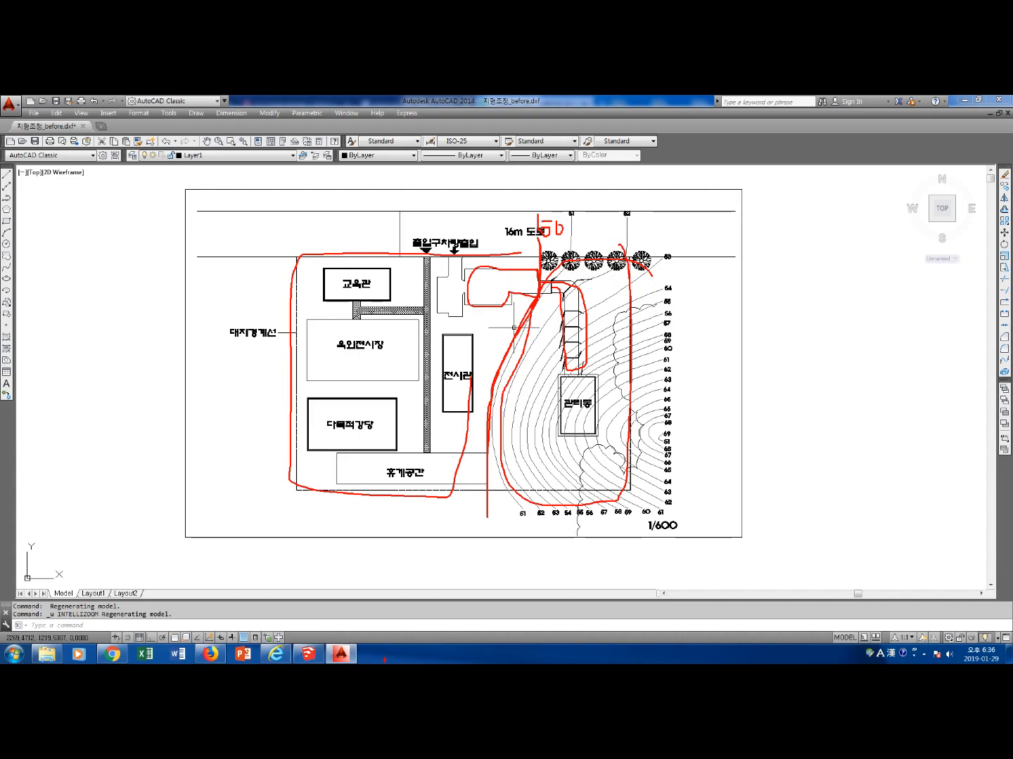
pyautogui.press('Escape')
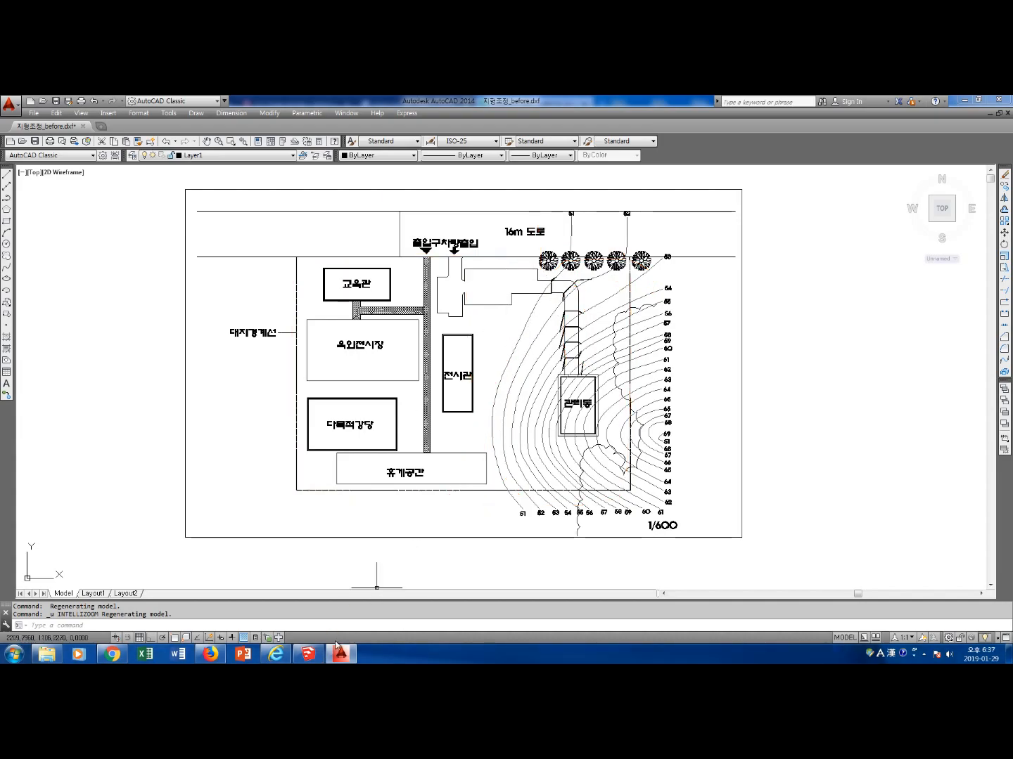
# Switch to SketchUp and delete the default human figure from the empty model
pyautogui.click(309, 654)
pyautogui.click(332, 414)
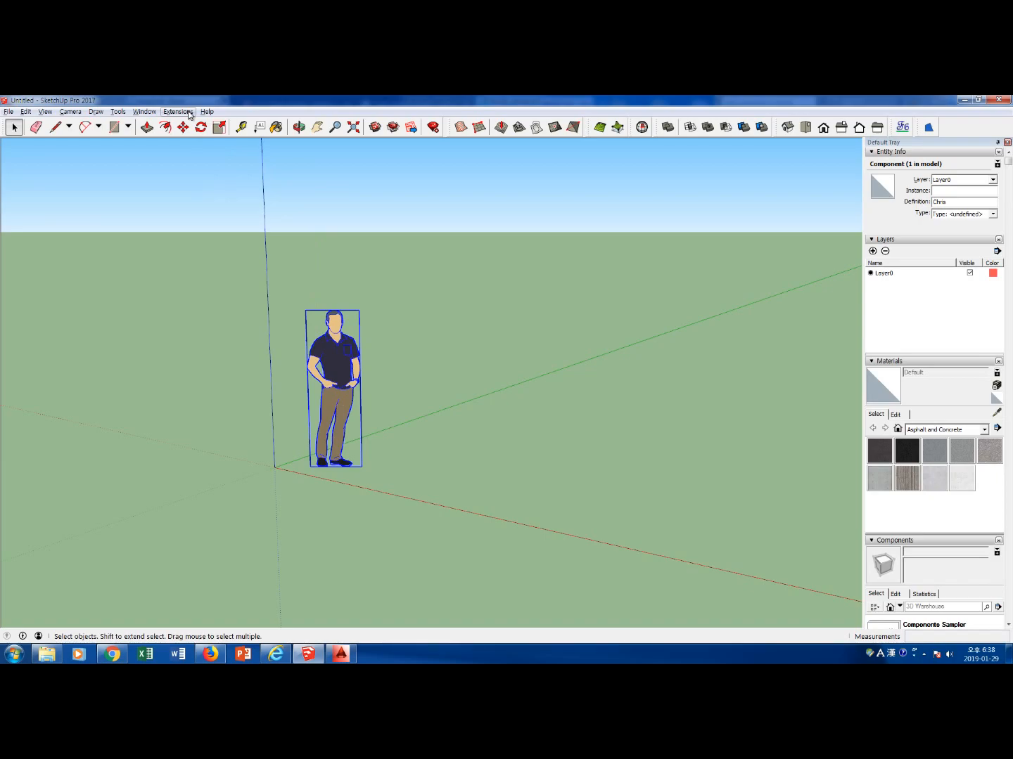
pyautogui.press('Delete')
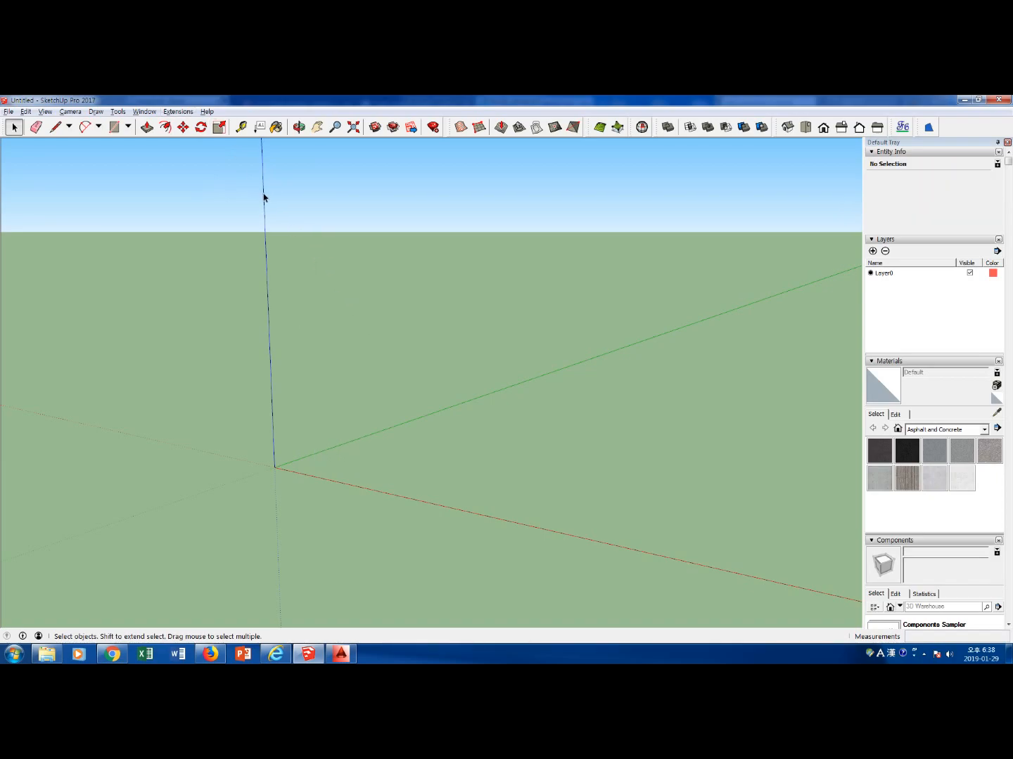
pyautogui.click(178, 112)
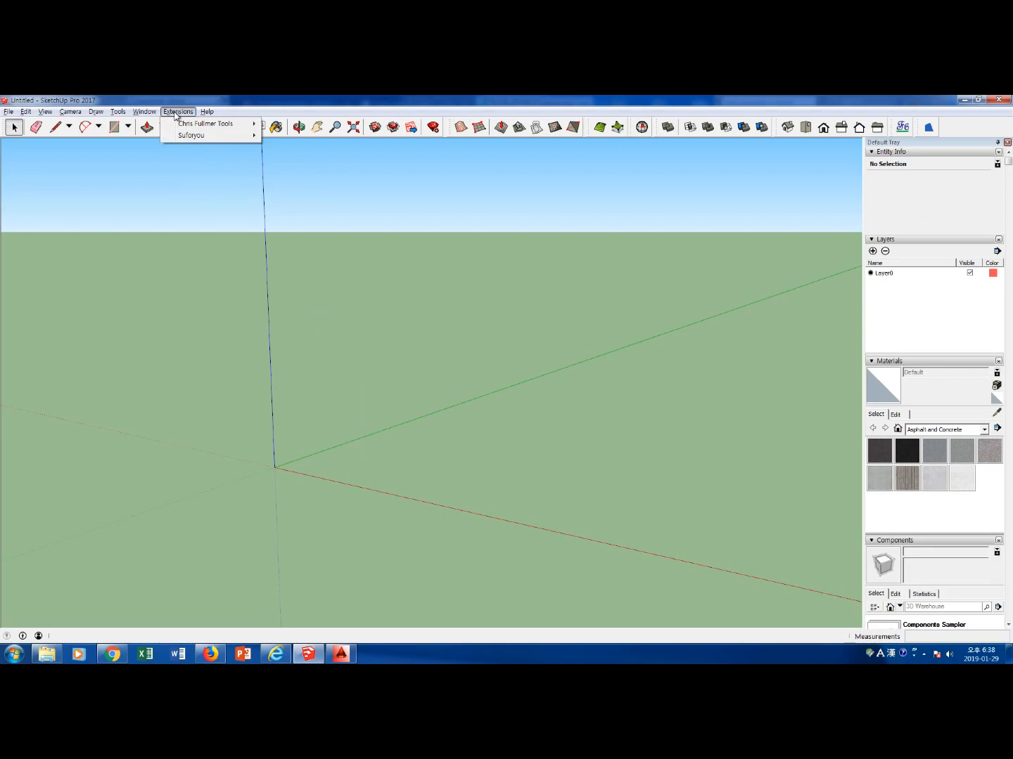
pyautogui.moveTo(187, 125)
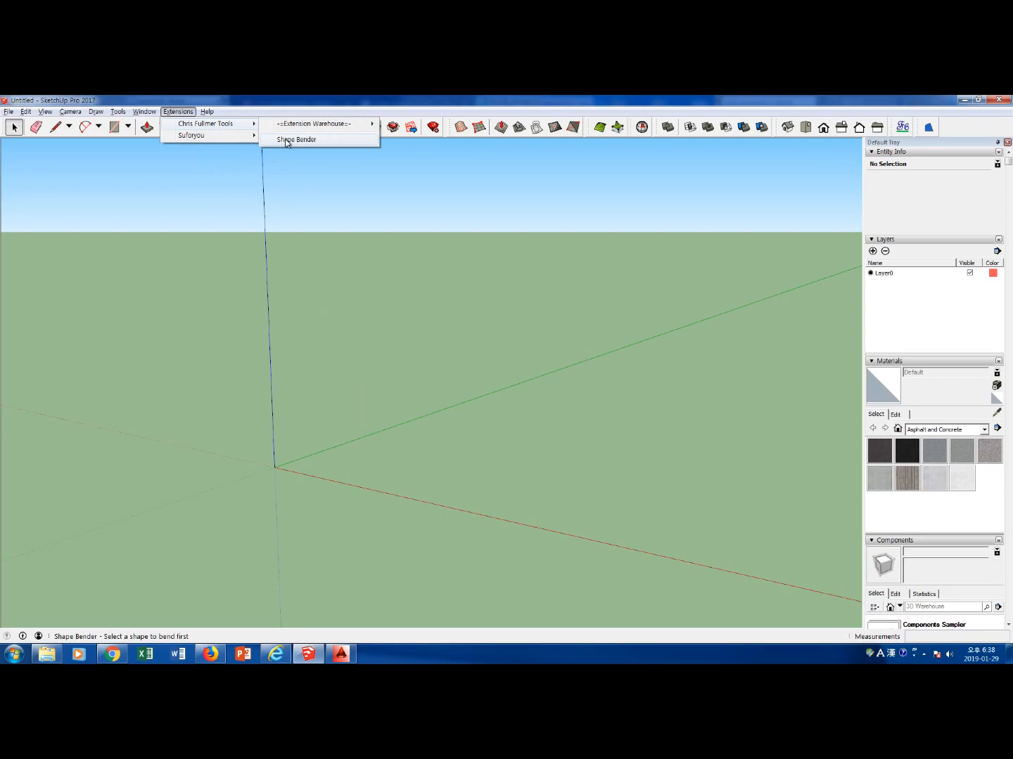
pyautogui.click(336, 655)
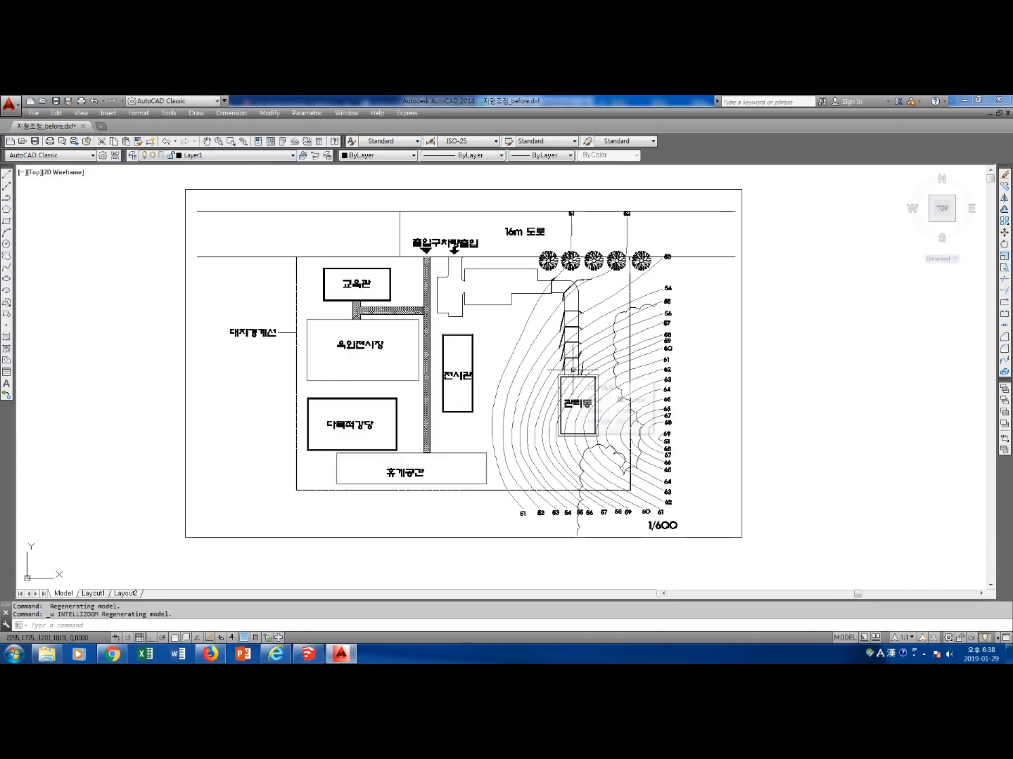
pyautogui.moveTo(573, 370)
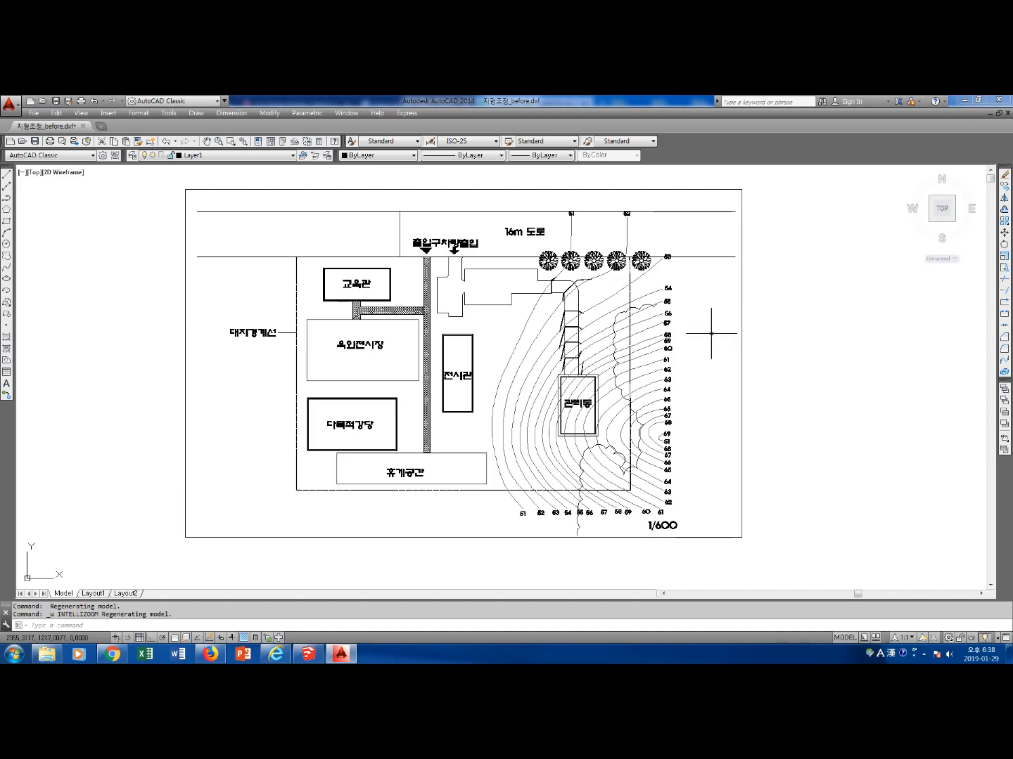
pyautogui.moveTo(690, 352)
pyautogui.mouseDown()
pyautogui.moveTo(831, 299)
pyautogui.moveTo(827, 350)
pyautogui.moveTo(836, 346)
pyautogui.moveTo(828, 343)
pyautogui.mouseUp()
pyautogui.moveTo(787, 307)
pyautogui.mouseDown()
pyautogui.moveTo(764, 321)
pyautogui.moveTo(784, 313)
pyautogui.moveTo(776, 322)
pyautogui.mouseUp()
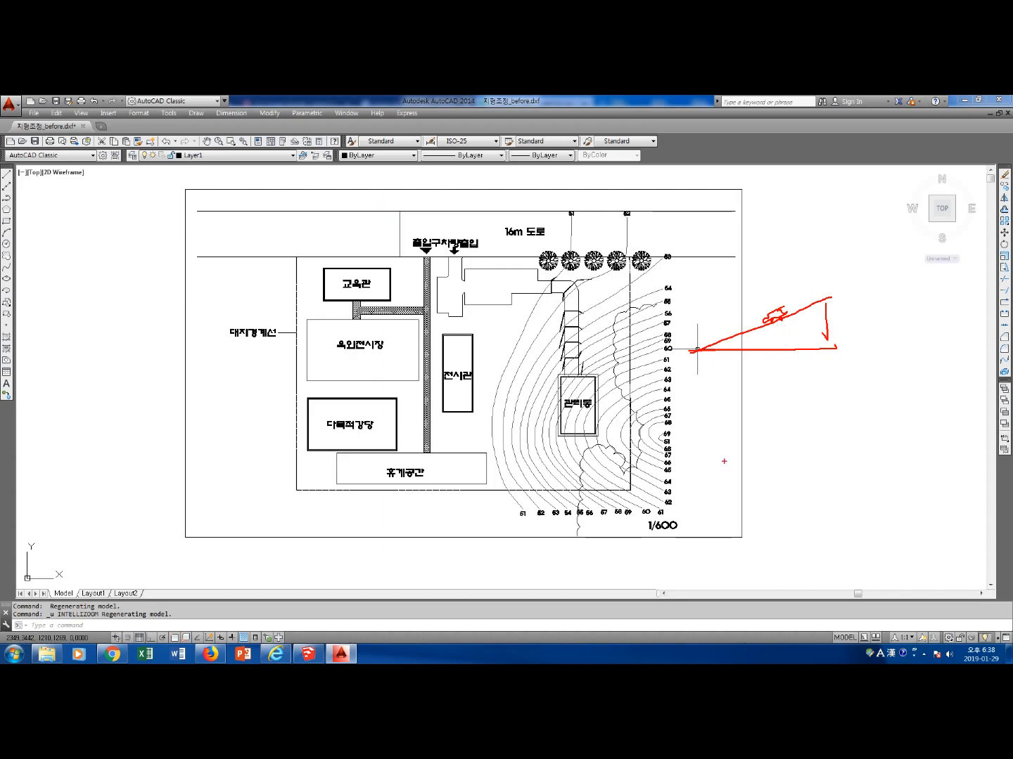
pyautogui.moveTo(698, 406)
pyautogui.mouseDown()
pyautogui.moveTo(741, 392)
pyautogui.moveTo(832, 424)
pyautogui.mouseUp()
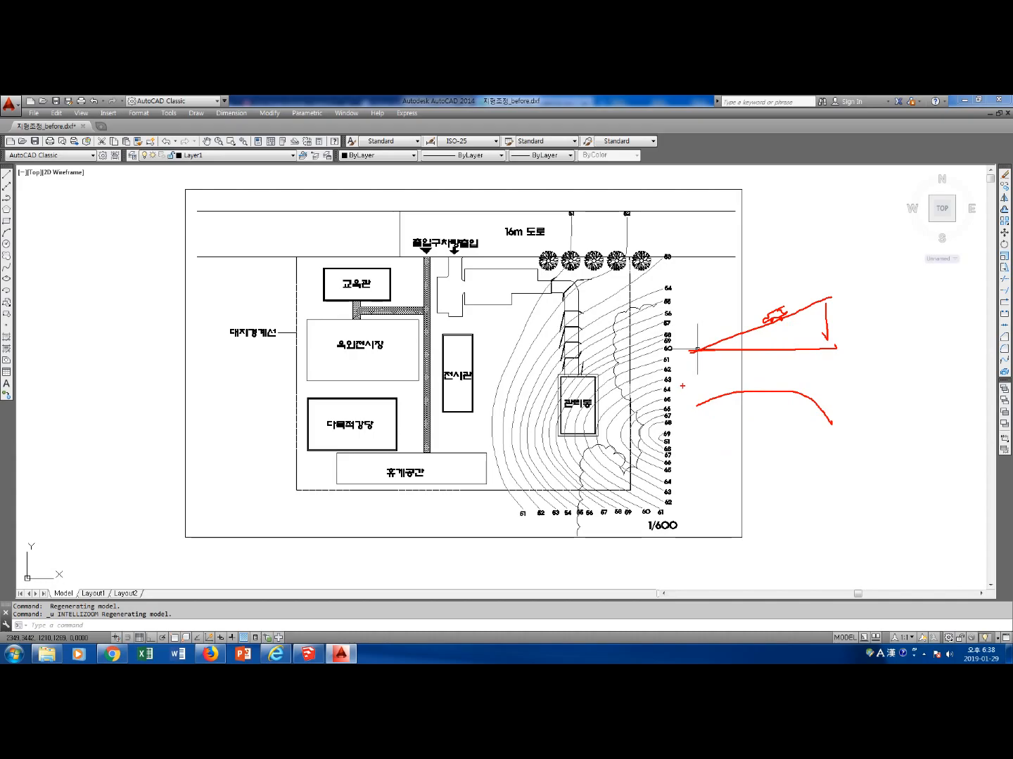
pyautogui.moveTo(697, 405)
pyautogui.mouseDown()
pyautogui.moveTo(707, 415)
pyautogui.moveTo(789, 398)
pyautogui.moveTo(818, 429)
pyautogui.moveTo(832, 422)
pyautogui.mouseUp()
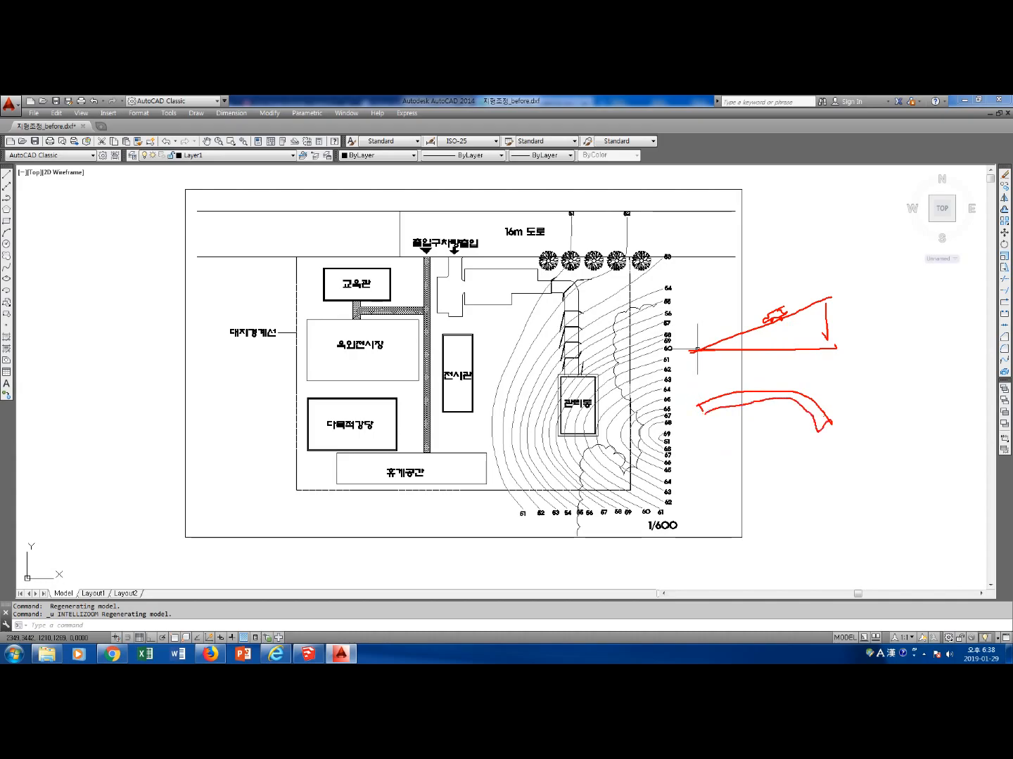
pyautogui.moveTo(700, 420)
pyautogui.mouseDown()
pyautogui.moveTo(792, 411)
pyautogui.moveTo(812, 447)
pyautogui.moveTo(811, 425)
pyautogui.moveTo(836, 420)
pyautogui.moveTo(834, 445)
pyautogui.moveTo(811, 447)
pyautogui.mouseUp()
pyautogui.moveTo(715, 399)
pyautogui.mouseDown()
pyautogui.moveTo(713, 407)
pyautogui.moveTo(732, 400)
pyautogui.moveTo(706, 403)
pyautogui.moveTo(790, 395)
pyautogui.mouseUp()
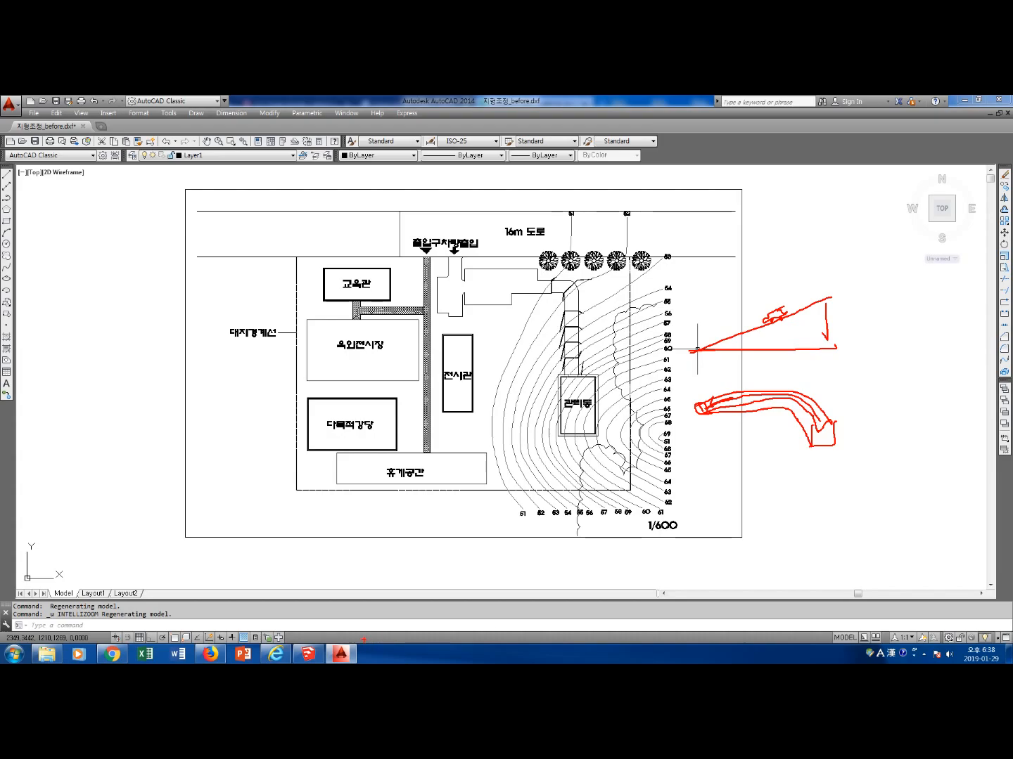
pyautogui.press('Escape')
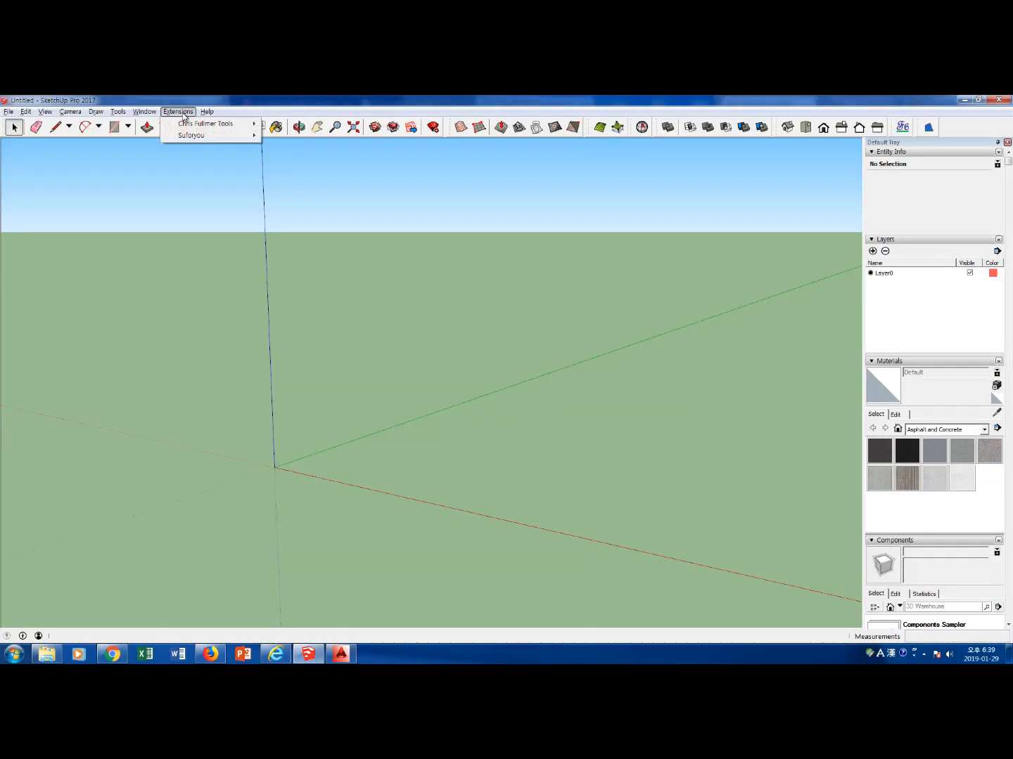
pyautogui.moveTo(191, 126)
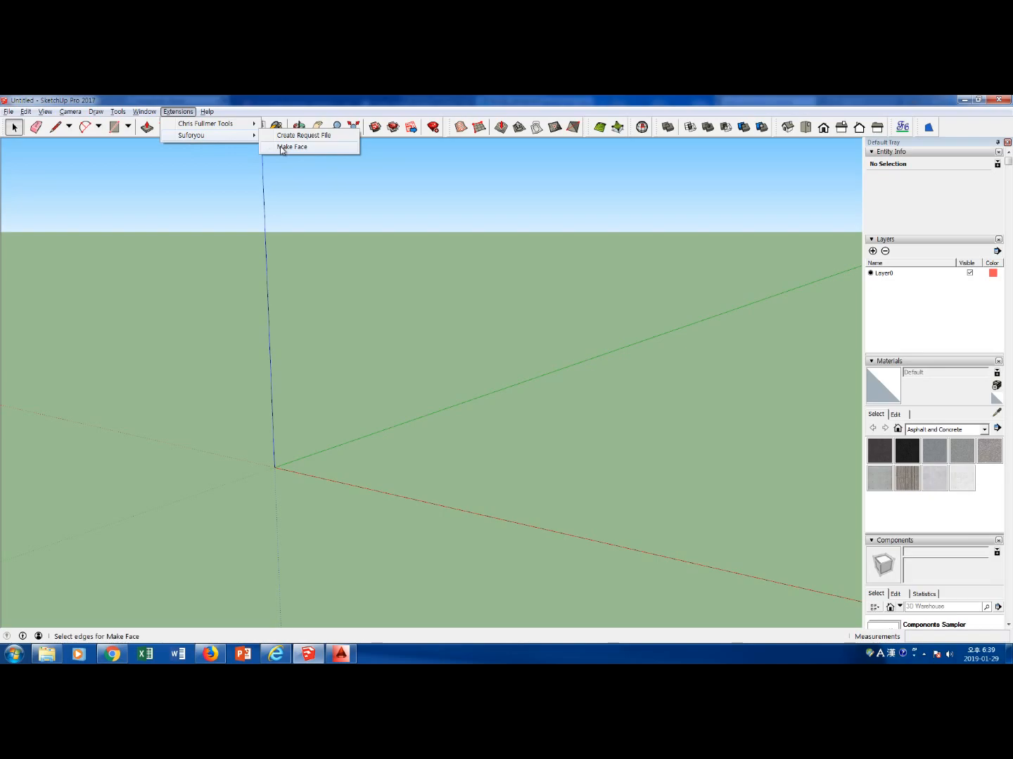
pyautogui.moveTo(117, 110)
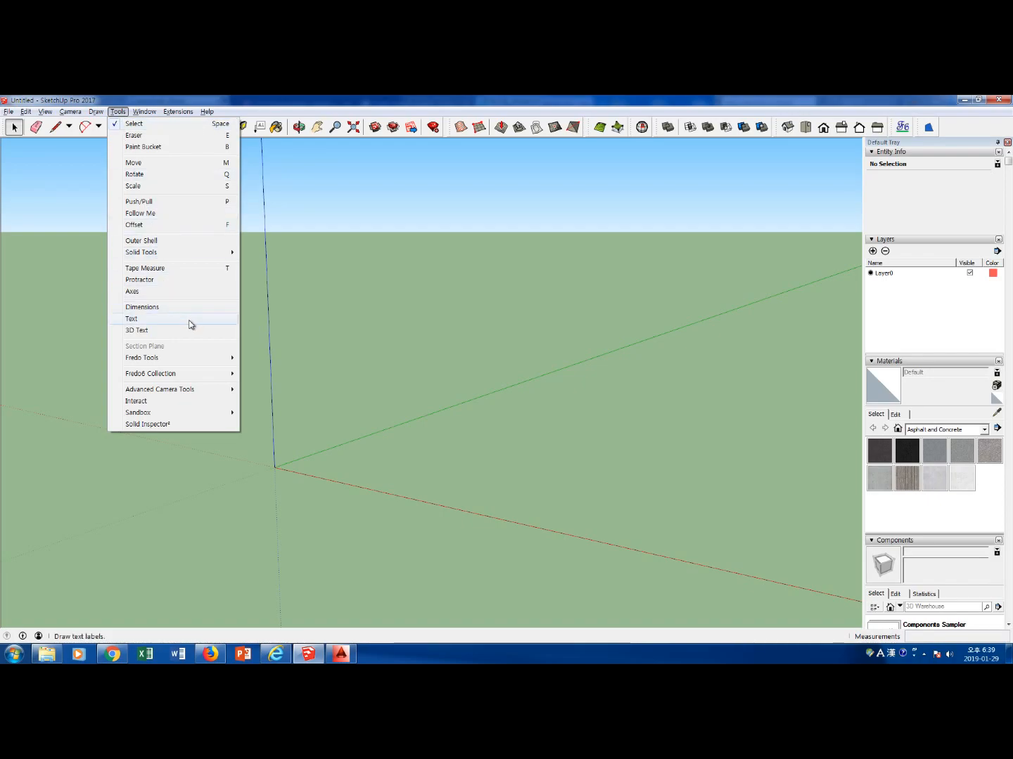
pyautogui.moveTo(177, 377)
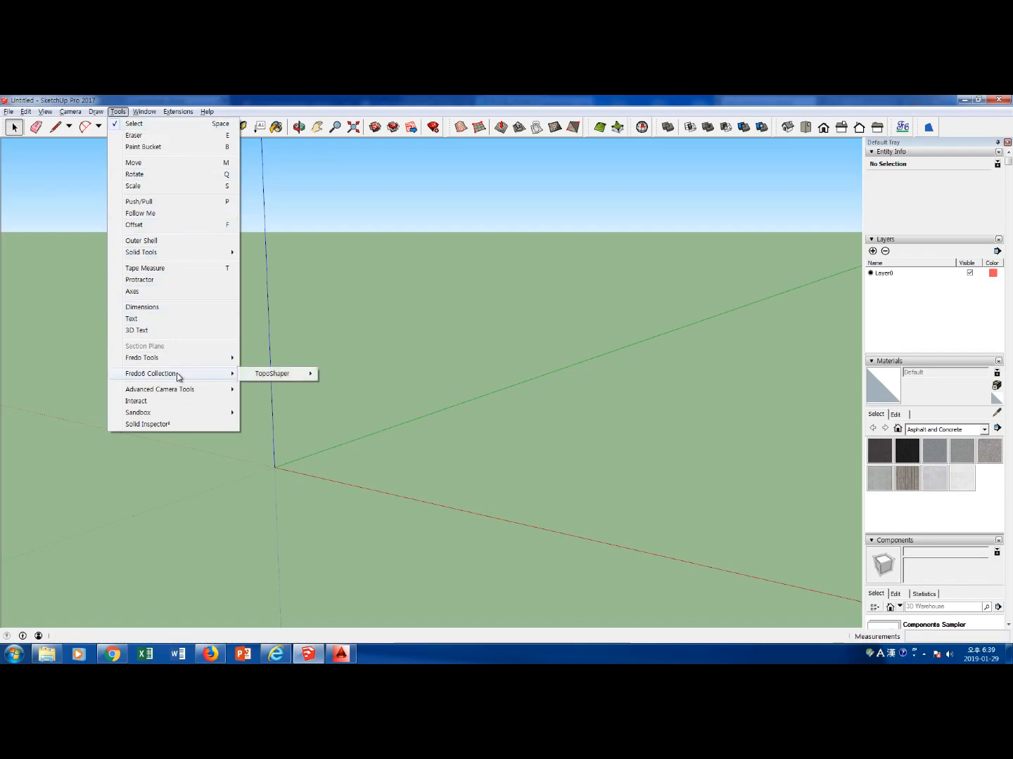
pyautogui.moveTo(273, 375)
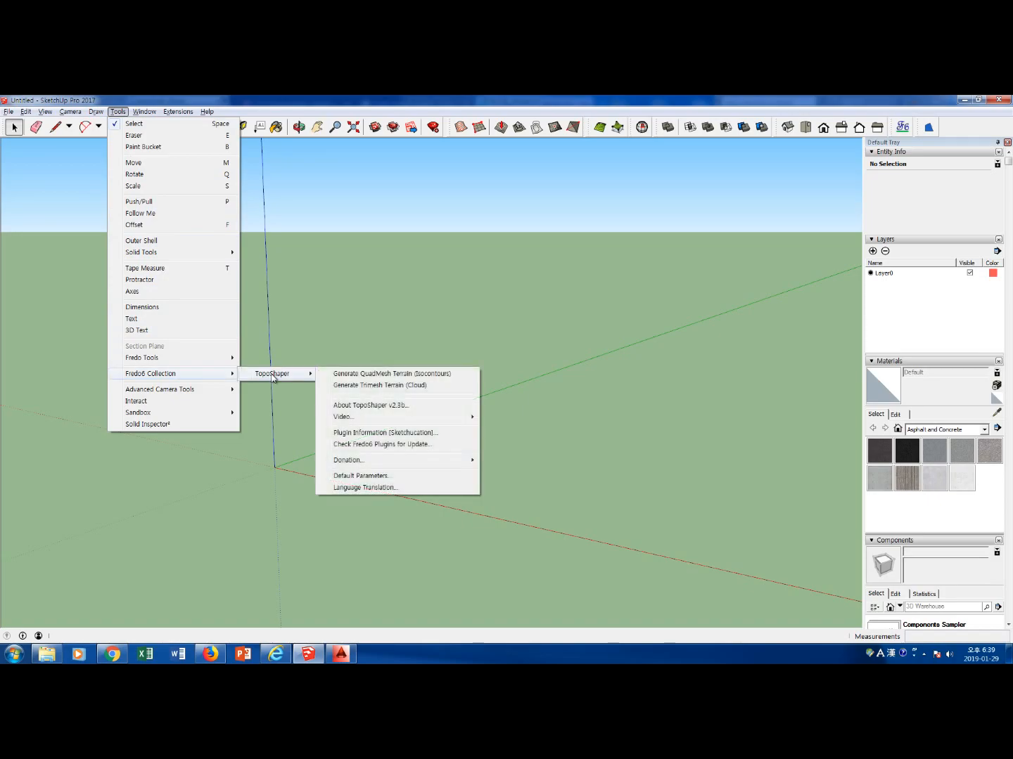
pyautogui.click(461, 100)
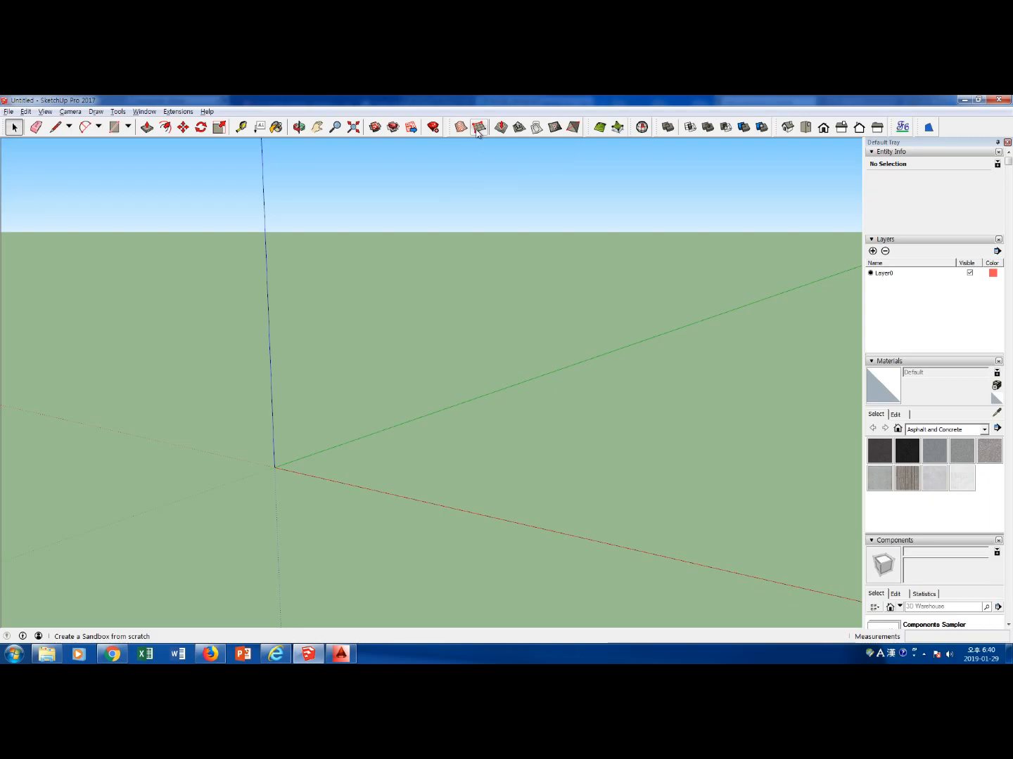
pyautogui.click(144, 111)
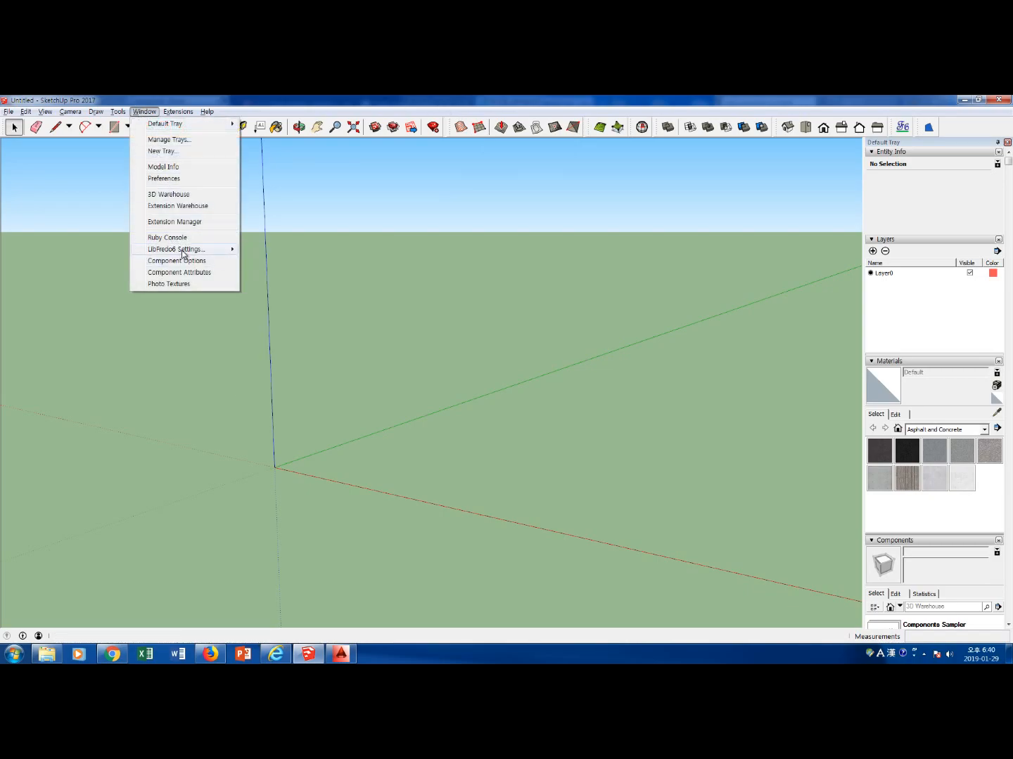
pyautogui.moveTo(188, 253)
pyautogui.moveTo(119, 113)
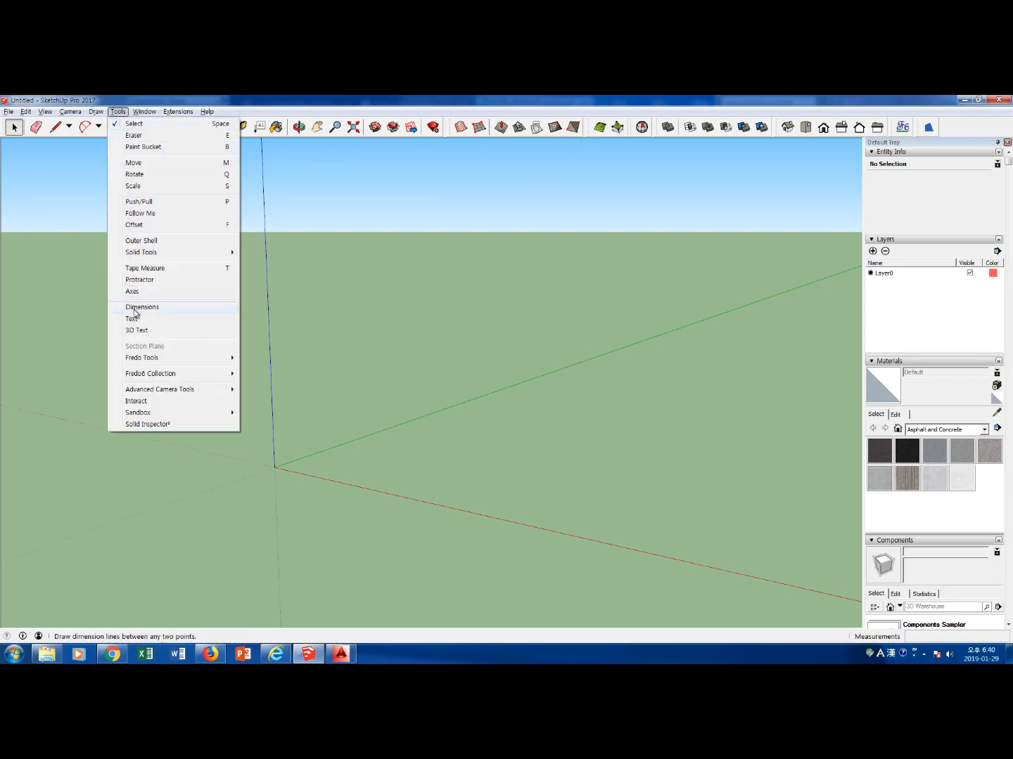
pyautogui.moveTo(162, 376)
pyautogui.moveTo(258, 381)
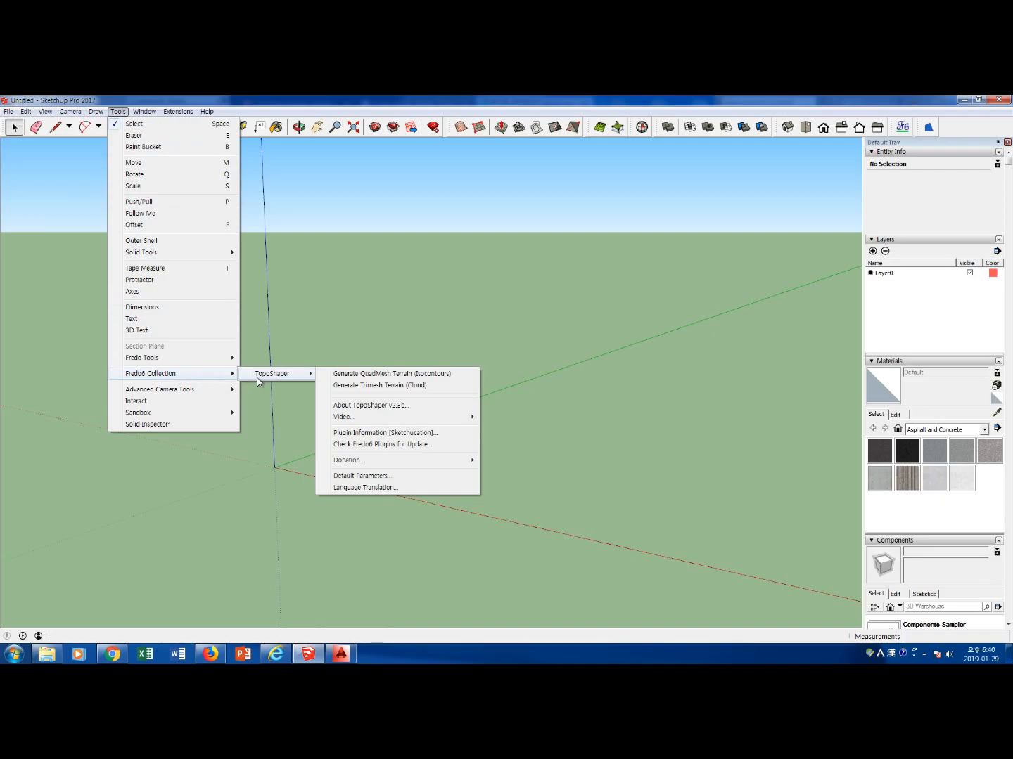
pyautogui.click(370, 143)
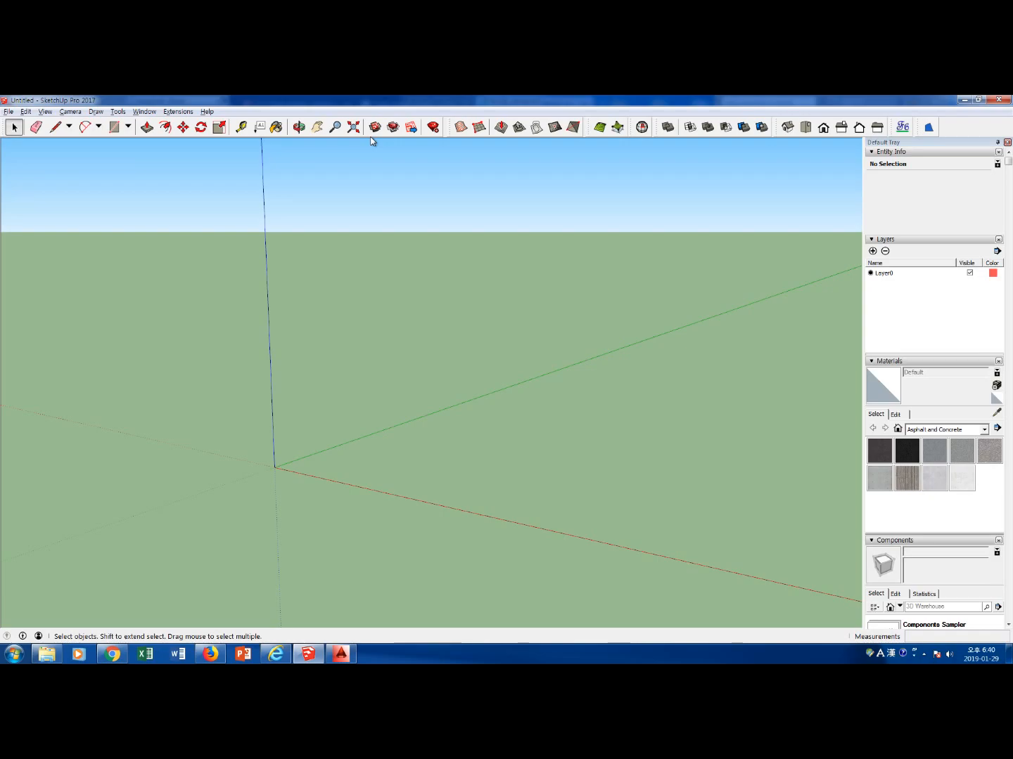
pyautogui.click(339, 654)
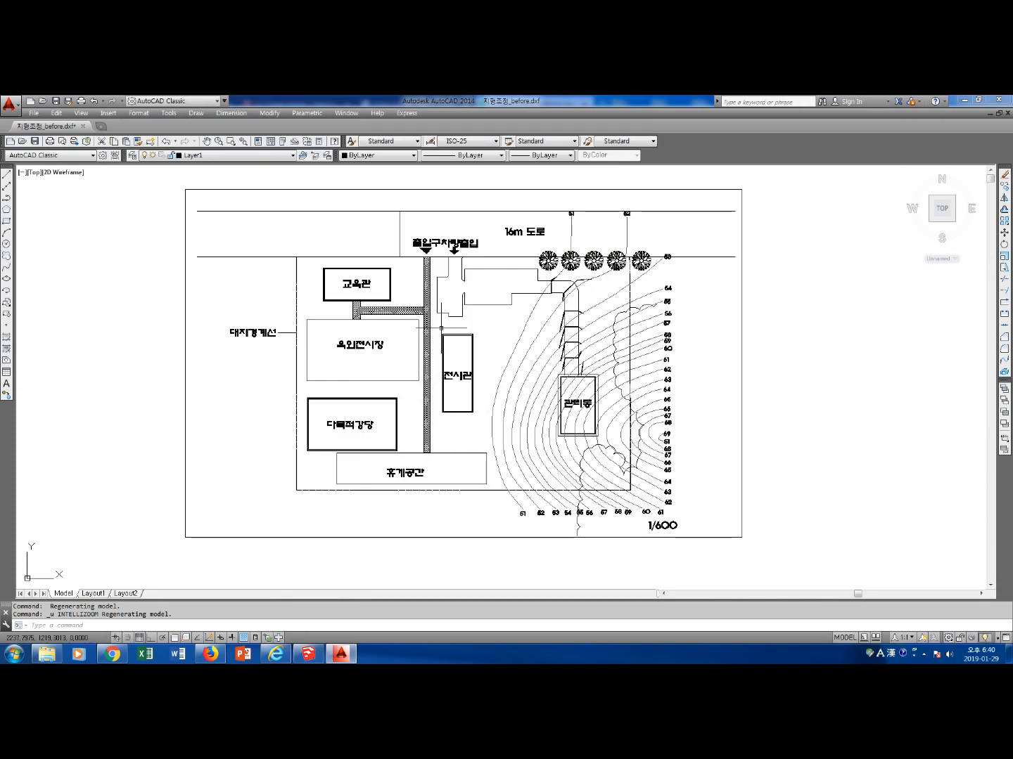
# Switch to SketchUp and check the AutoCAD import options for the 지형조정_before drawing without importing it
pyautogui.click(308, 653)
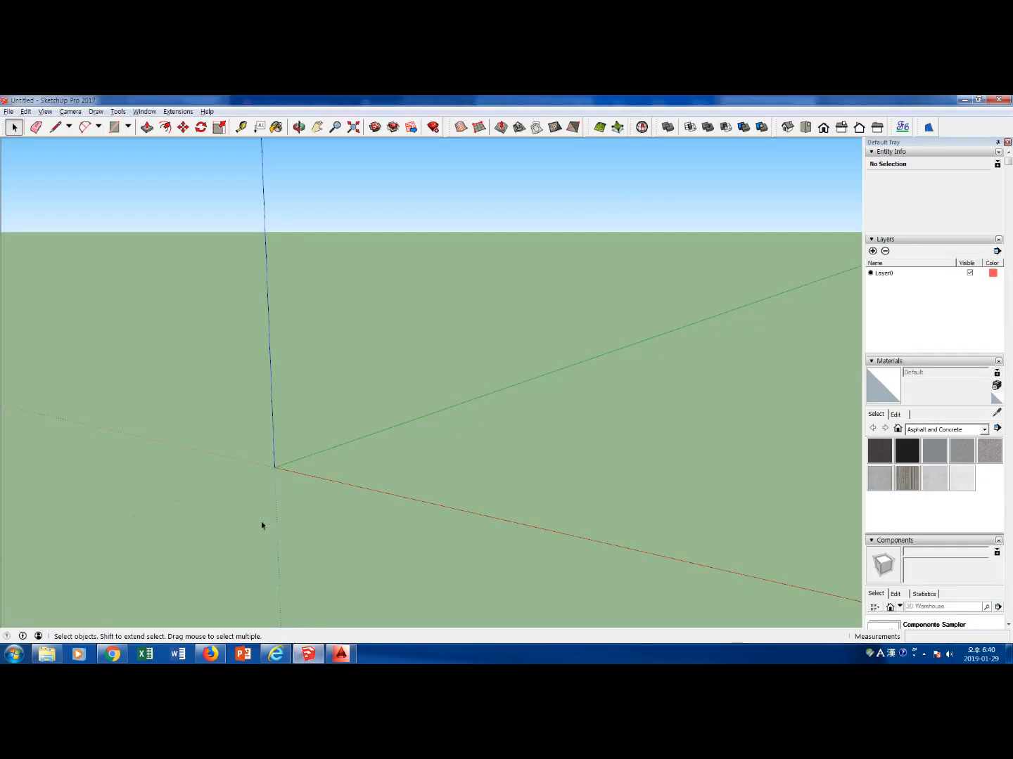
pyautogui.click(8, 112)
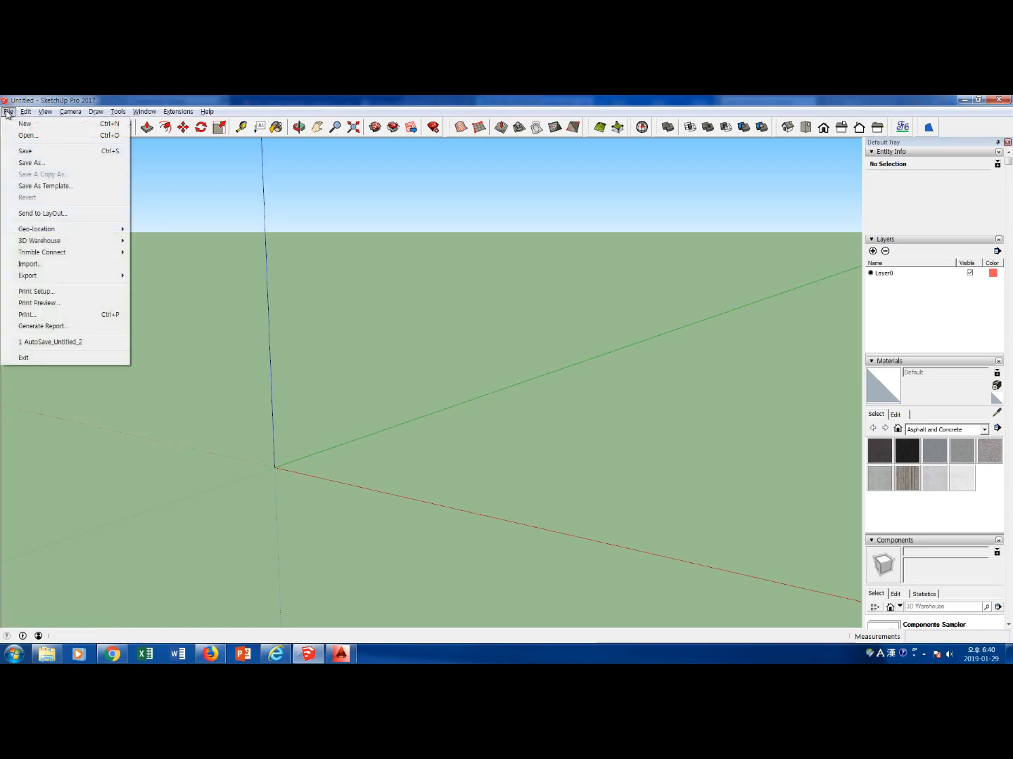
pyautogui.click(53, 264)
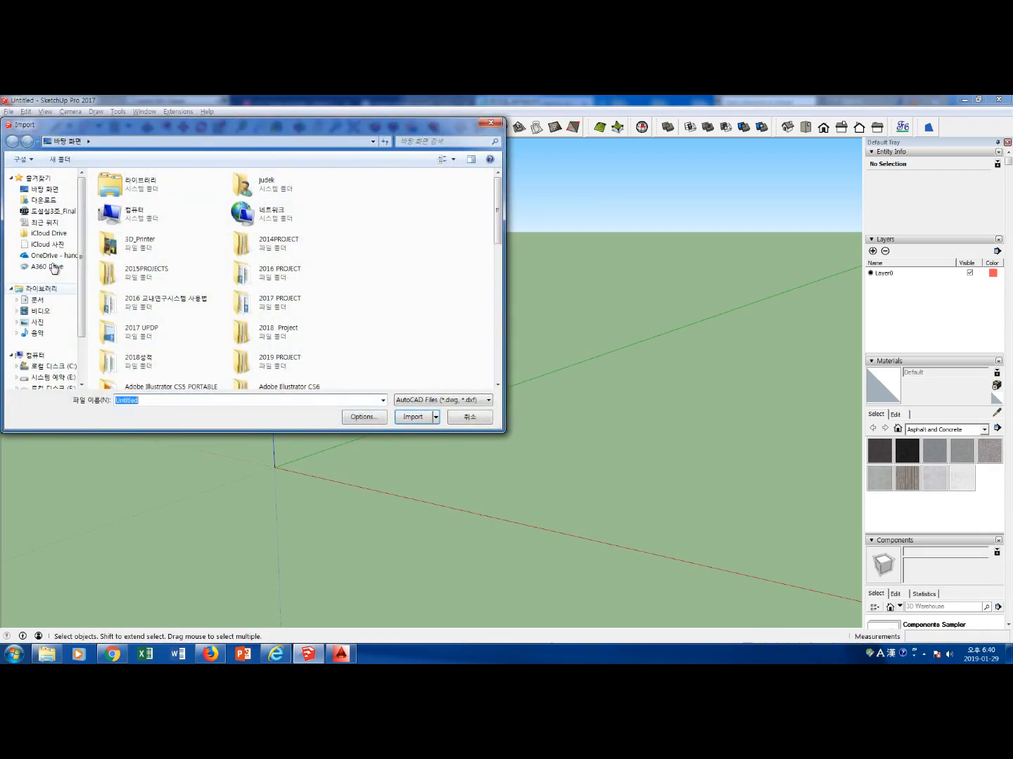
pyautogui.scroll(-10, 494, 237)
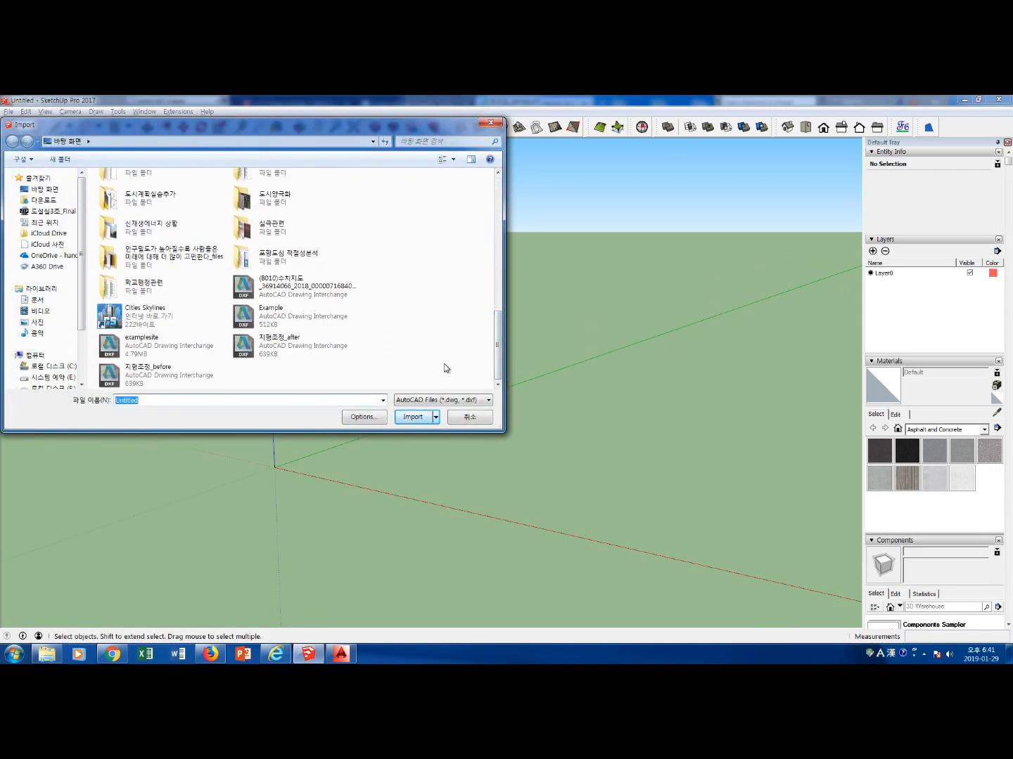
pyautogui.click(177, 377)
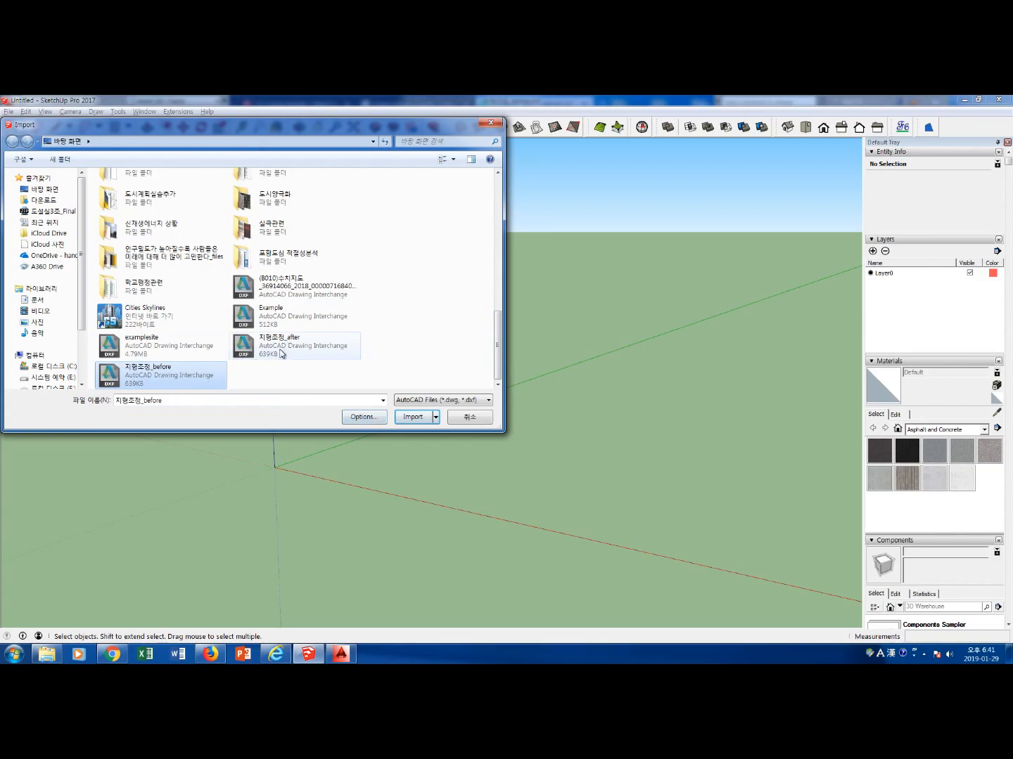
pyautogui.click(364, 417)
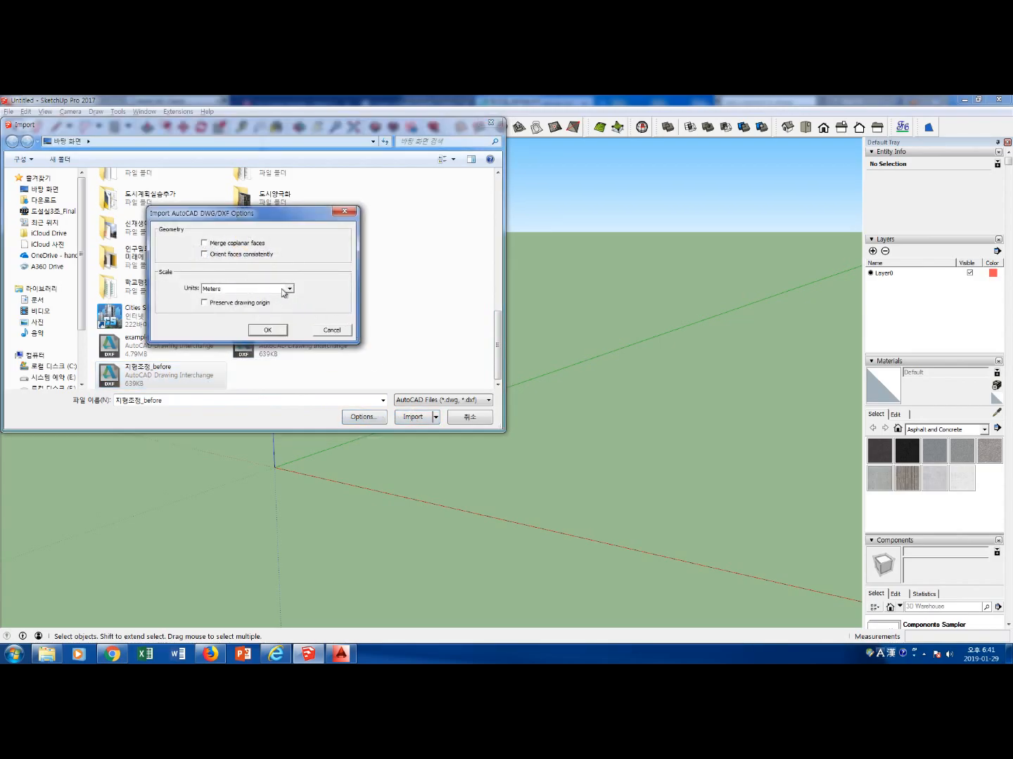
pyautogui.click(345, 212)
pyautogui.click(490, 125)
# Set the model's length units to decimal format in meters
pyautogui.click(118, 111)
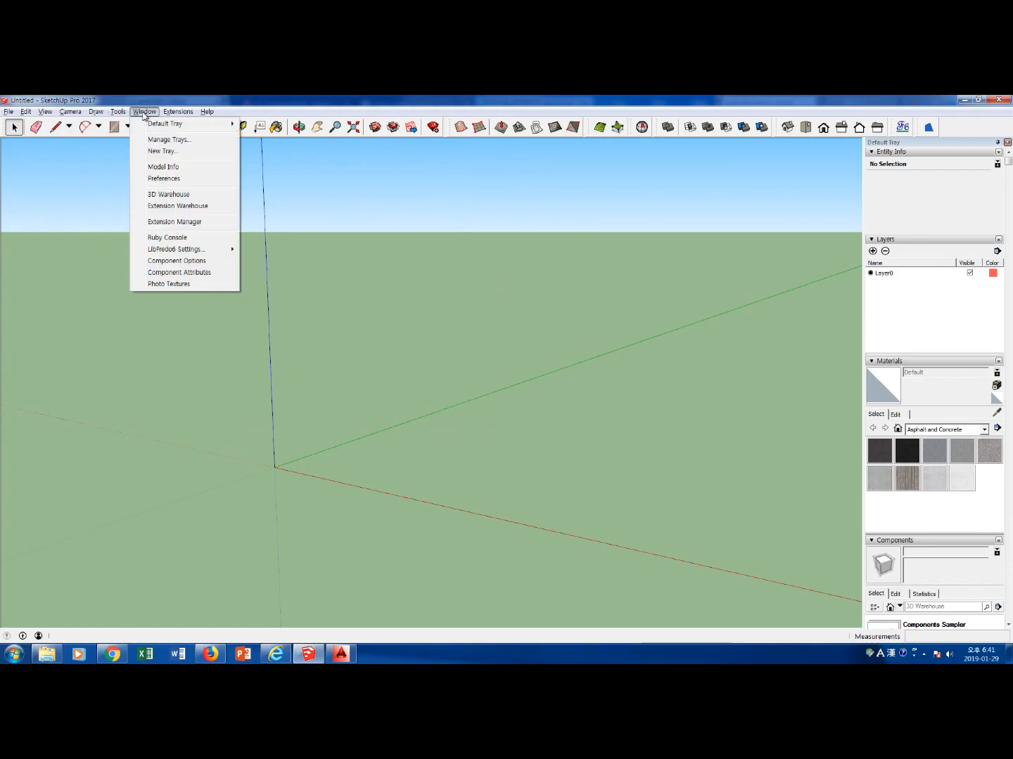
pyautogui.click(168, 166)
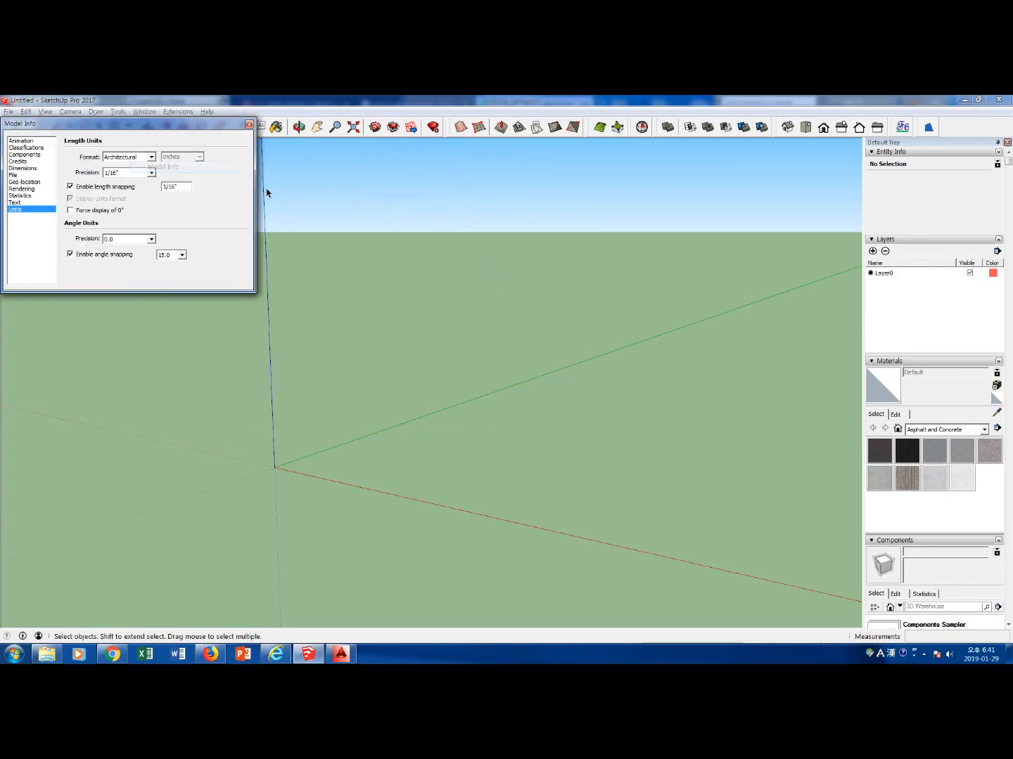
pyautogui.click(151, 157)
pyautogui.click(216, 188)
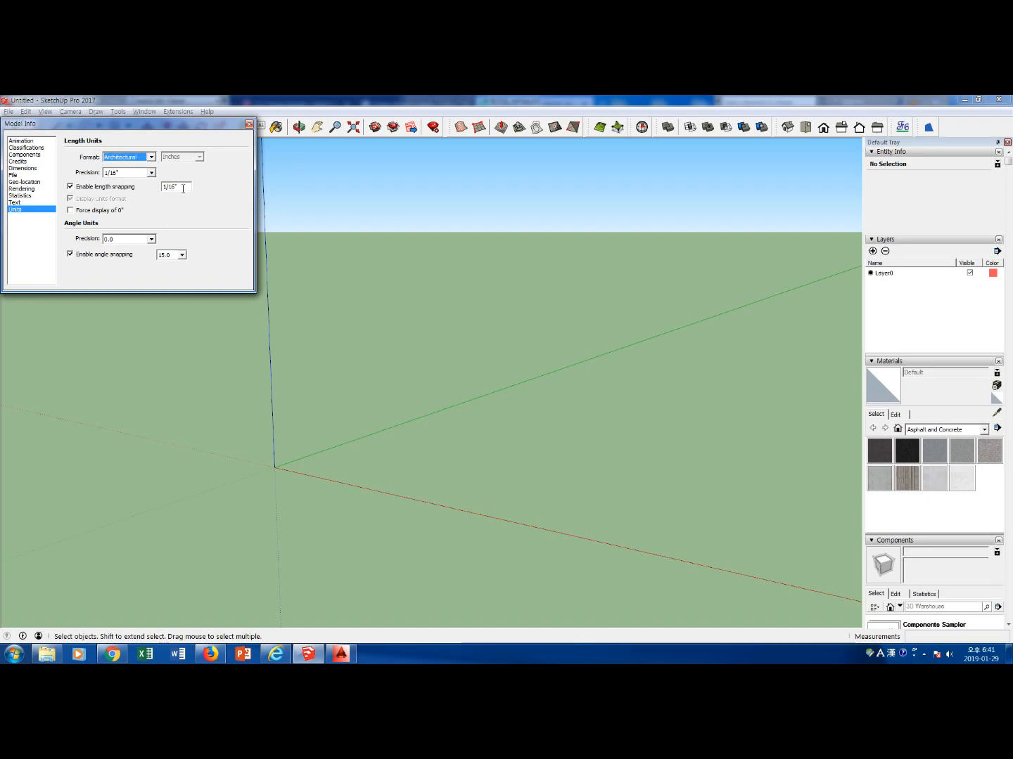
pyautogui.click(151, 157)
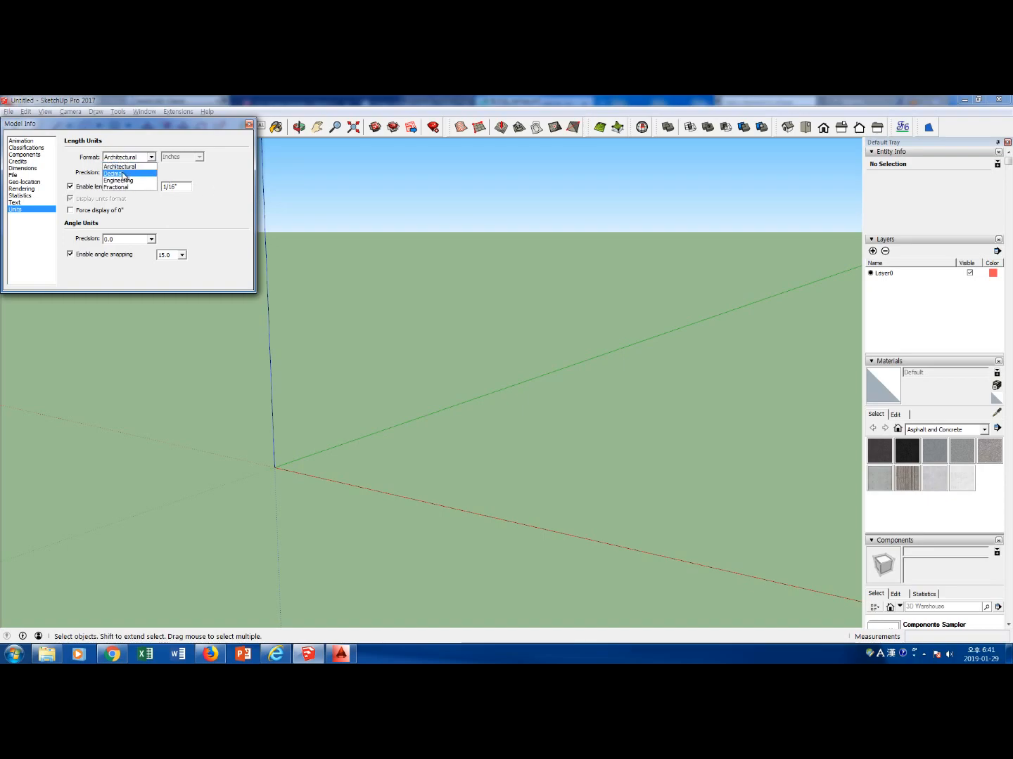
pyautogui.click(130, 174)
pyautogui.click(199, 157)
pyautogui.click(199, 157)
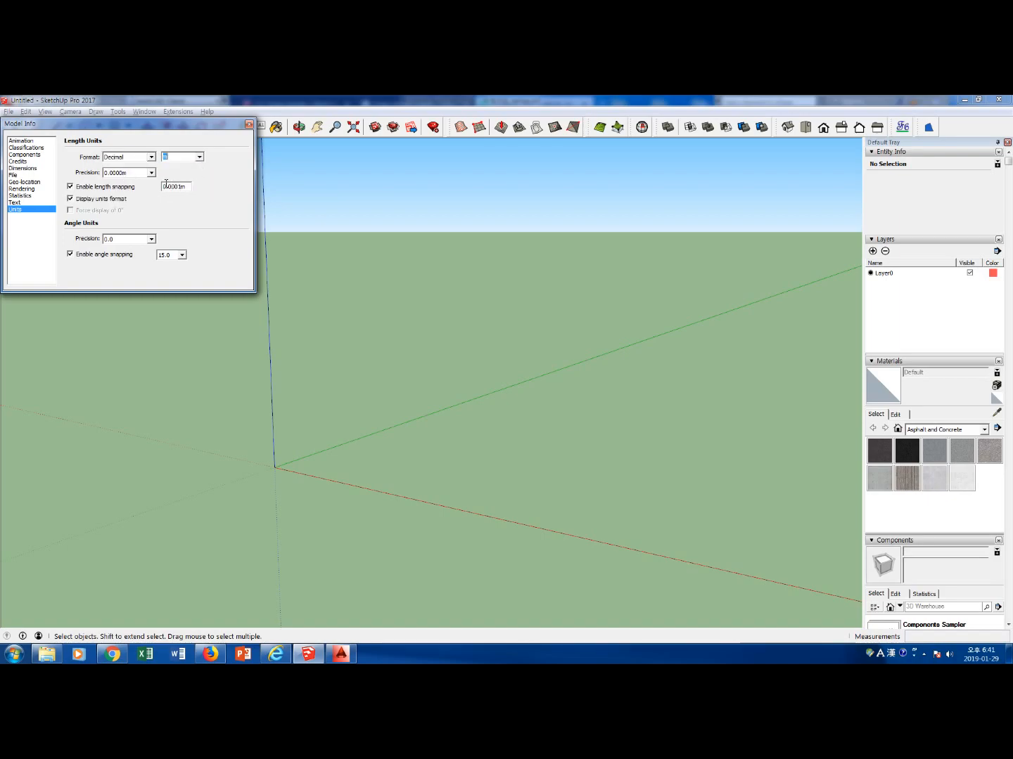
pyautogui.click(249, 125)
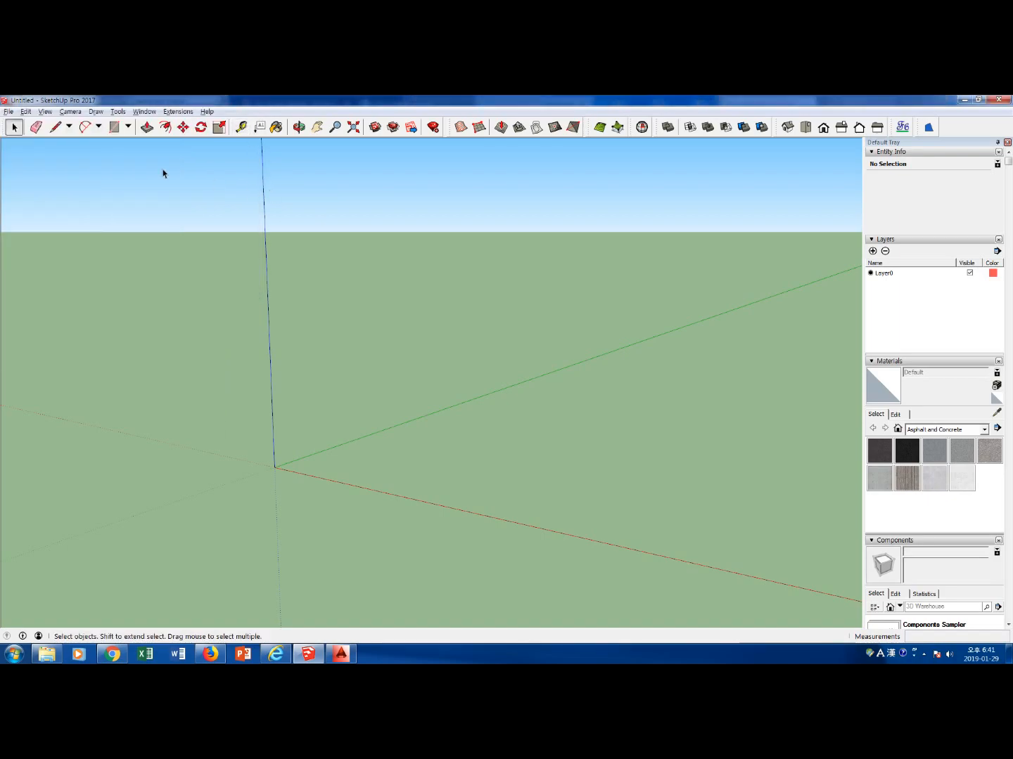
# Import the 지형조정_before DXF drawing with meters as its import unit and dismiss the import results
pyautogui.click(9, 111)
pyautogui.click(51, 265)
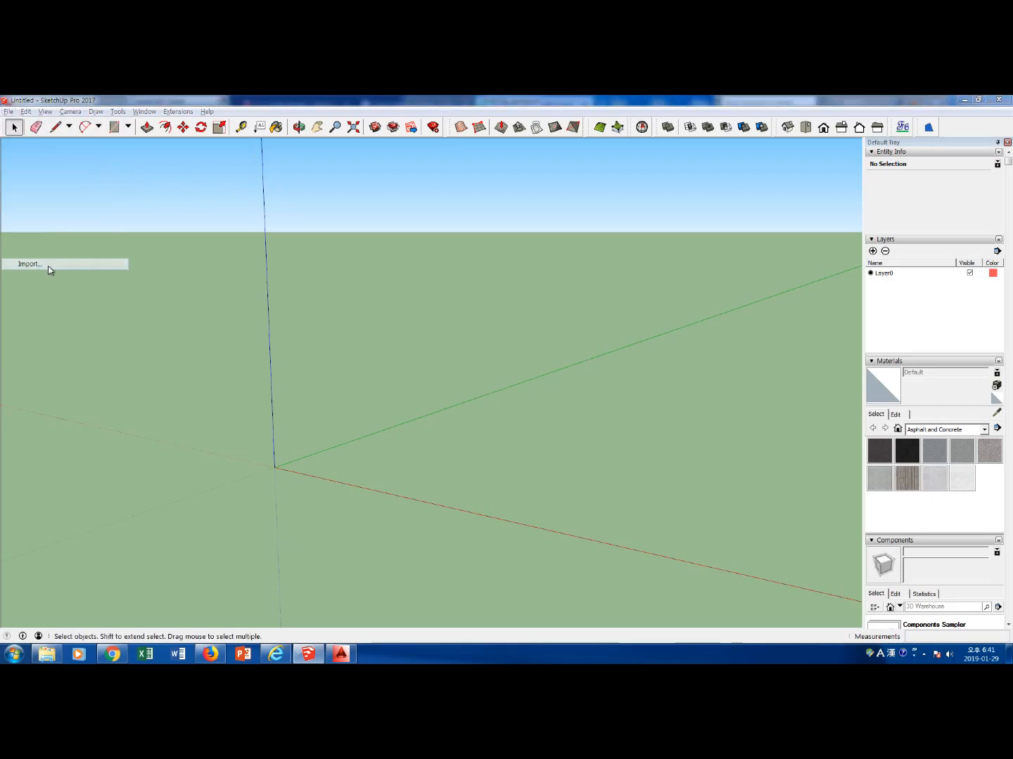
pyautogui.scroll(-5, 436, 231)
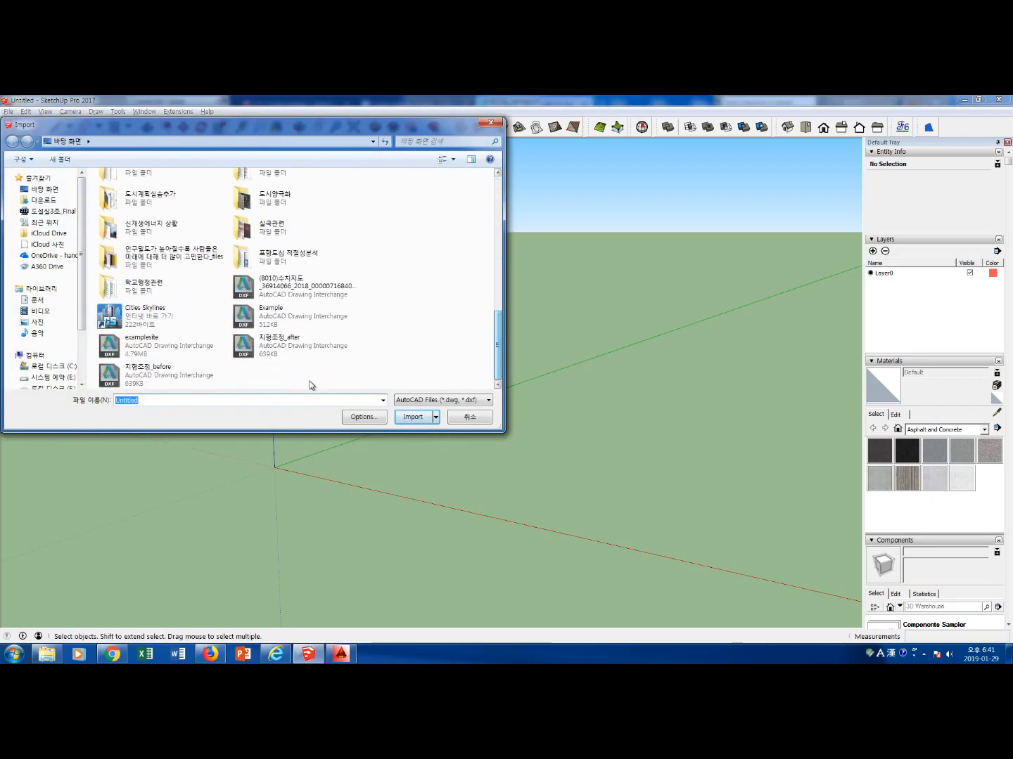
pyautogui.click(185, 382)
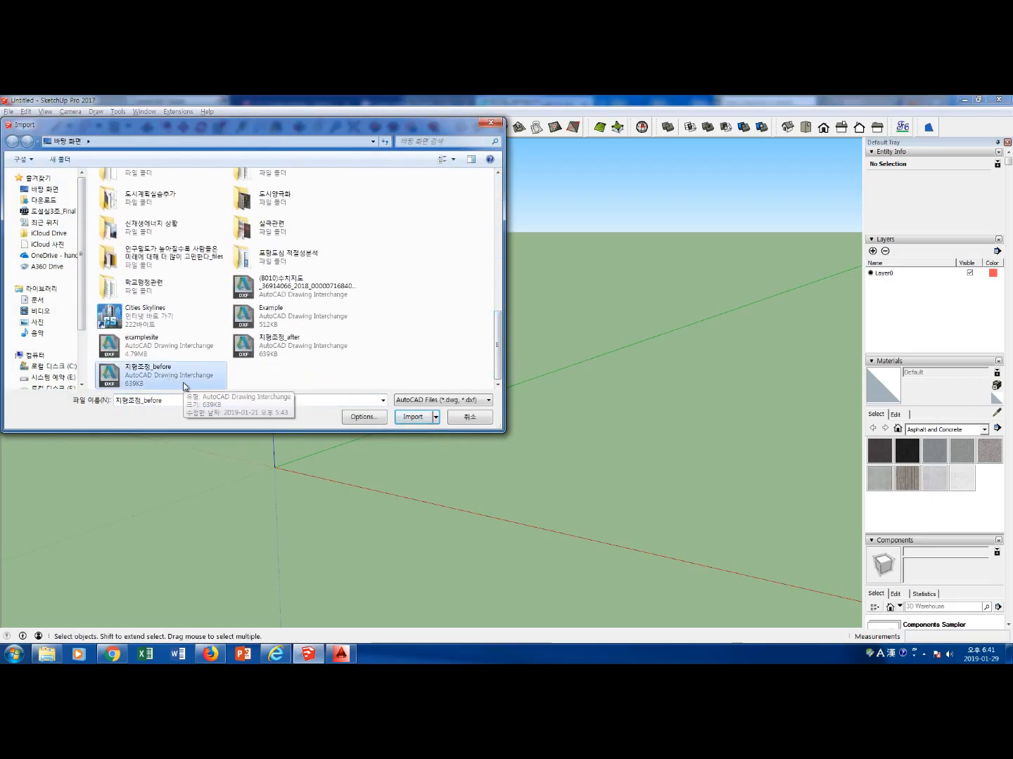
pyautogui.click(382, 419)
pyautogui.click(345, 213)
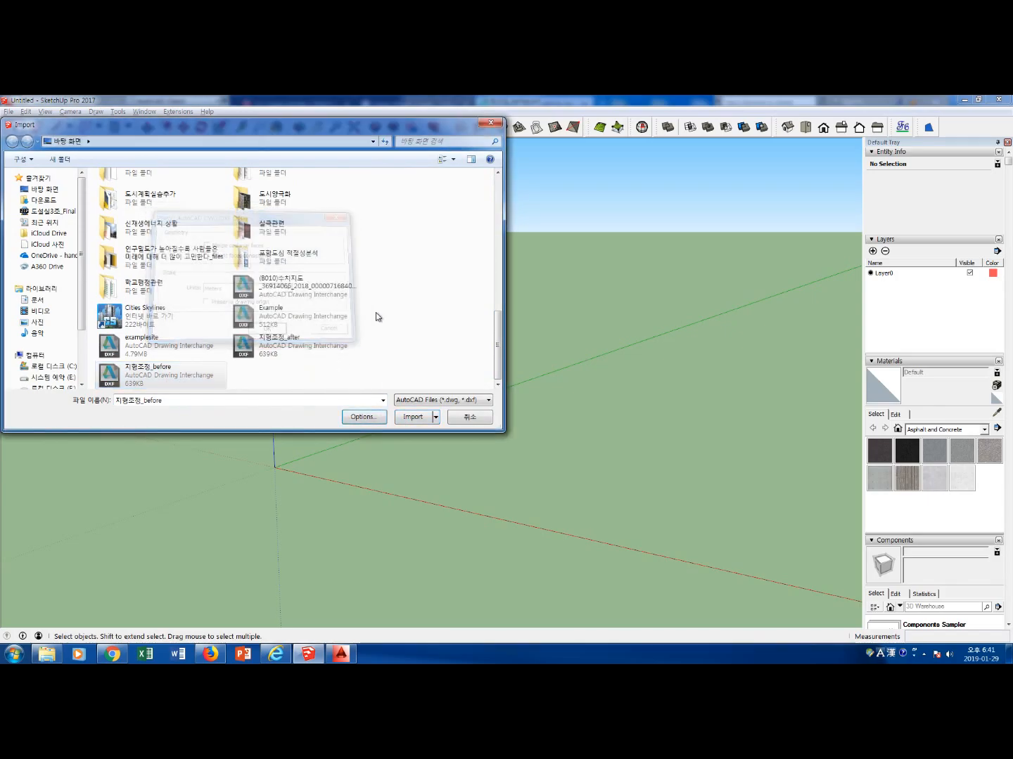
pyautogui.click(412, 415)
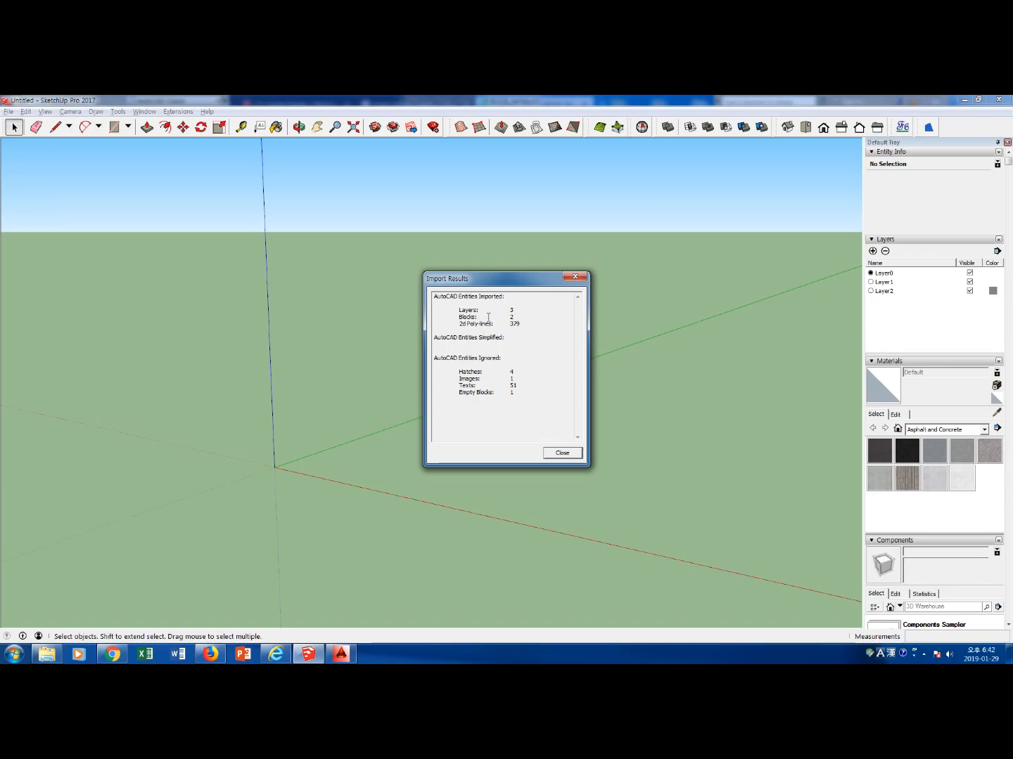
pyautogui.moveTo(510, 311); pyautogui.dragTo(514, 318)
pyautogui.click(542, 407)
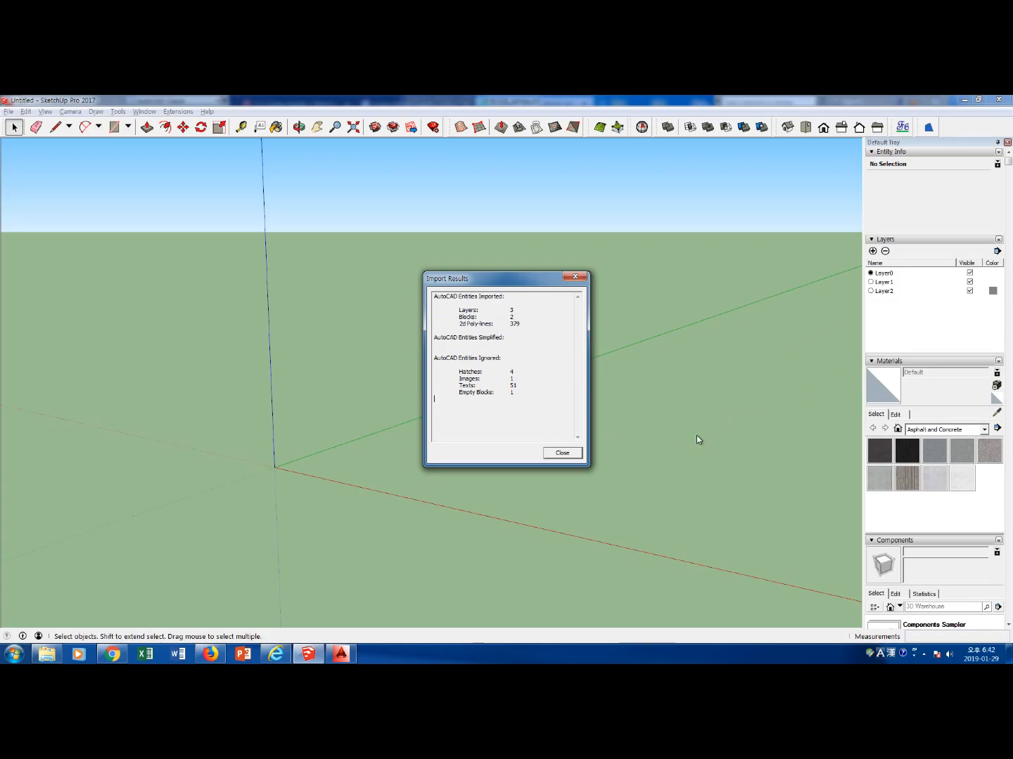
pyautogui.click(562, 453)
# Measure the lower edge of the site boundary with the Tape Measure to check the imported scale
pyautogui.press('t')
pyautogui.click(410, 455)
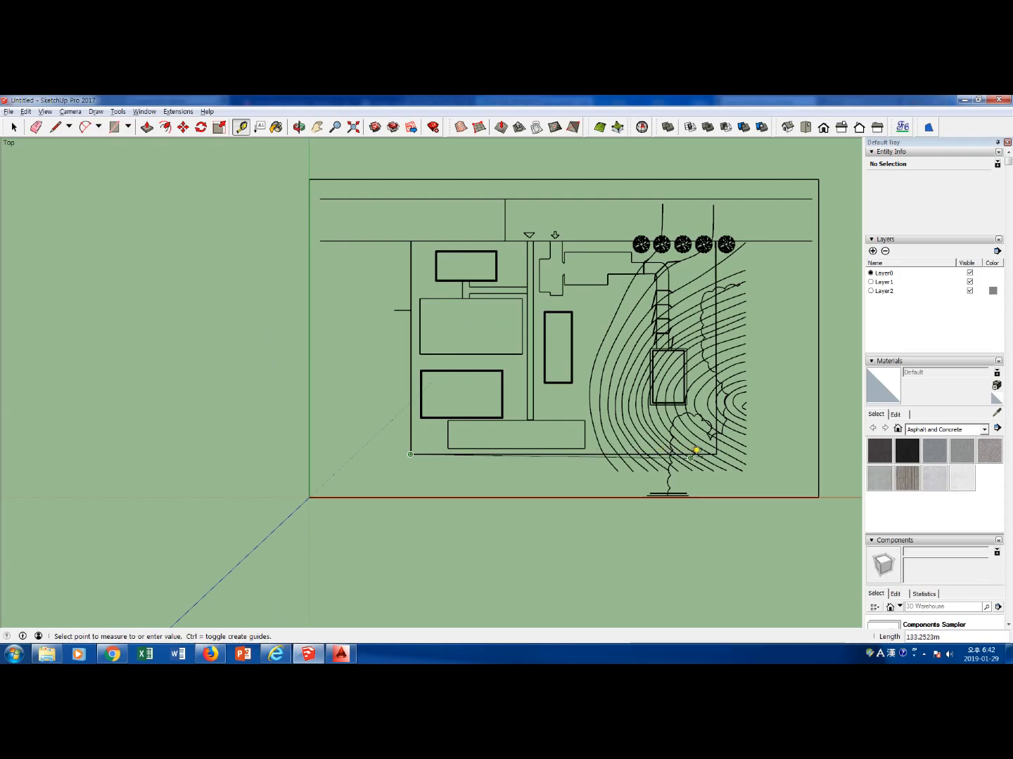
pyautogui.click(718, 449)
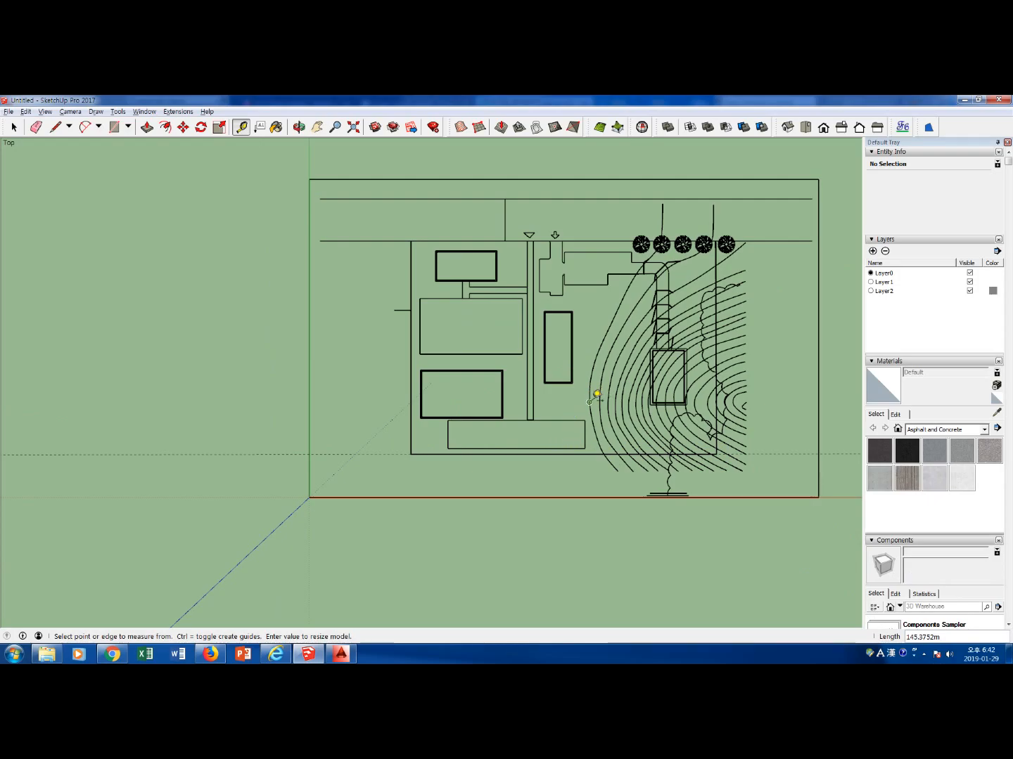
pyautogui.press('space')
pyautogui.keyDown('shift'); pyautogui.moveTo(592, 393); pyautogui.dragTo(473, 440, button='middle'); pyautogui.keyUp('shift')
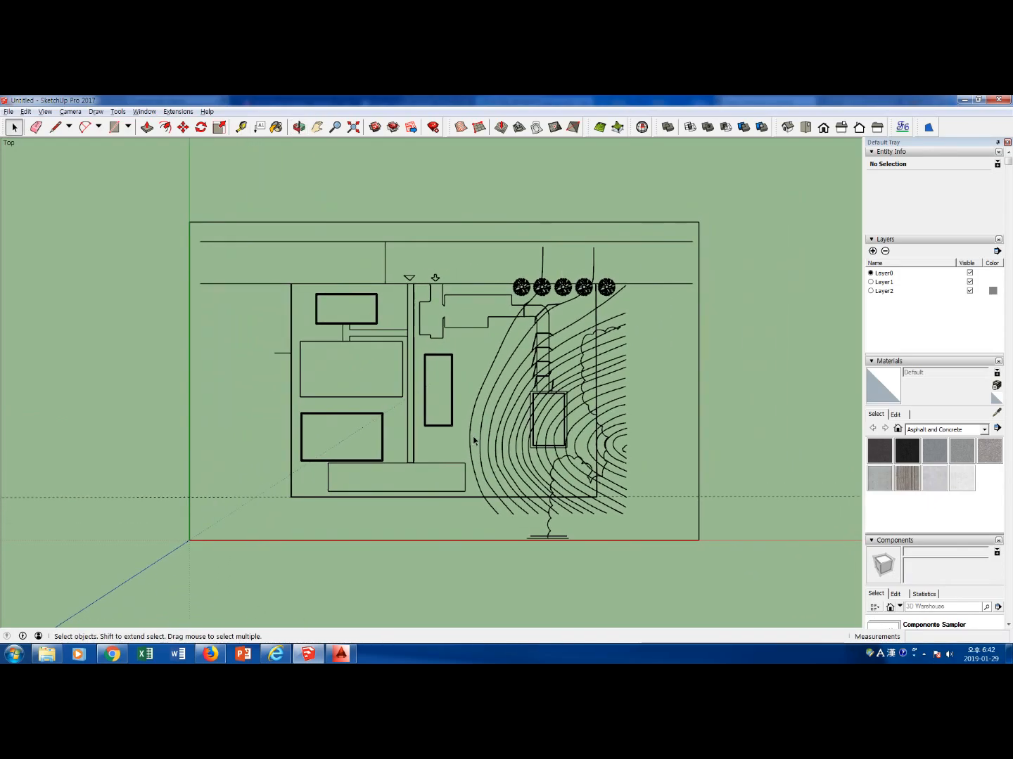
# Delete the outer frame around the drawing and the short horizontal lines below the contours
pyautogui.scroll(-2, 477, 440)
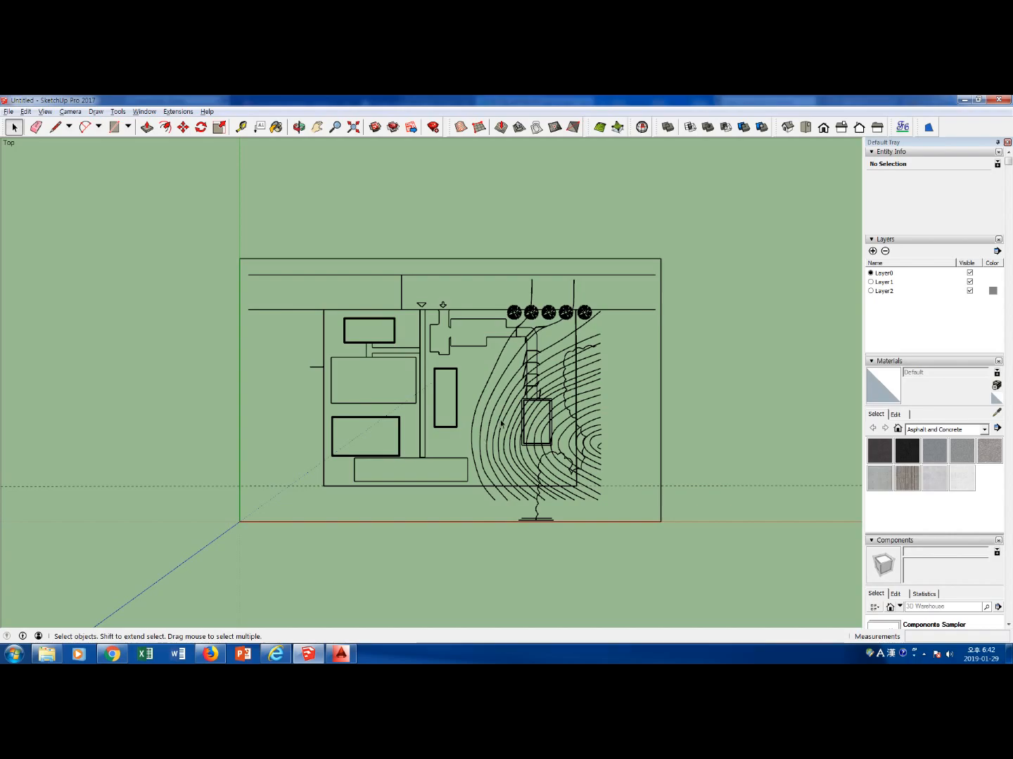
pyautogui.scroll(2, 552, 380)
pyautogui.click(684, 401)
pyautogui.press('Delete')
pyautogui.click(656, 229)
pyautogui.press('Delete')
pyautogui.click(168, 385)
pyautogui.press('Delete')
pyautogui.click(464, 554)
pyautogui.press('Delete')
pyautogui.moveTo(537, 575); pyautogui.dragTo(483, 550)
pyautogui.press('Delete')
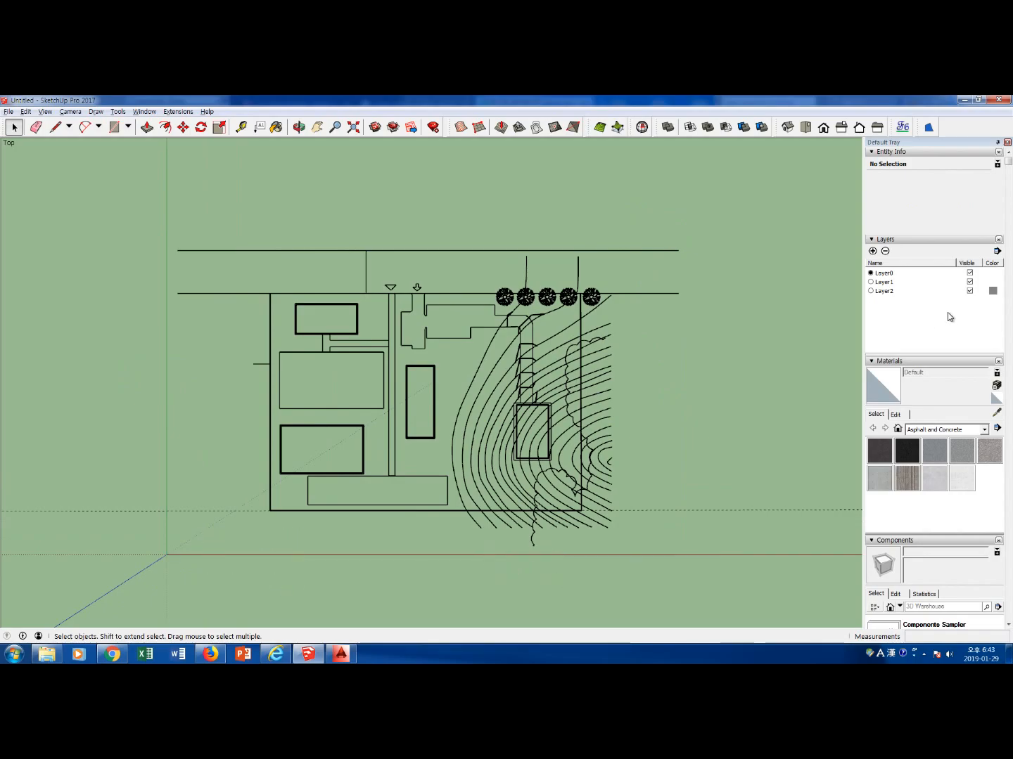
# Check what Layer1 and Layer2 contain by toggling their visibility, and hide Layer2 with the contour lines
pyautogui.click(970, 292)
pyautogui.click(971, 291)
pyautogui.doubleClick(970, 292)
pyautogui.click(971, 281)
pyautogui.click(970, 282)
pyautogui.click(969, 291)
# Delete the row of trees along the road and the wavy woodland line at the site's east side
pyautogui.scroll(3, 568, 316)
pyautogui.moveTo(434, 256); pyautogui.dragTo(633, 301)
pyautogui.press('Delete')
pyautogui.scroll(-3, 638, 313)
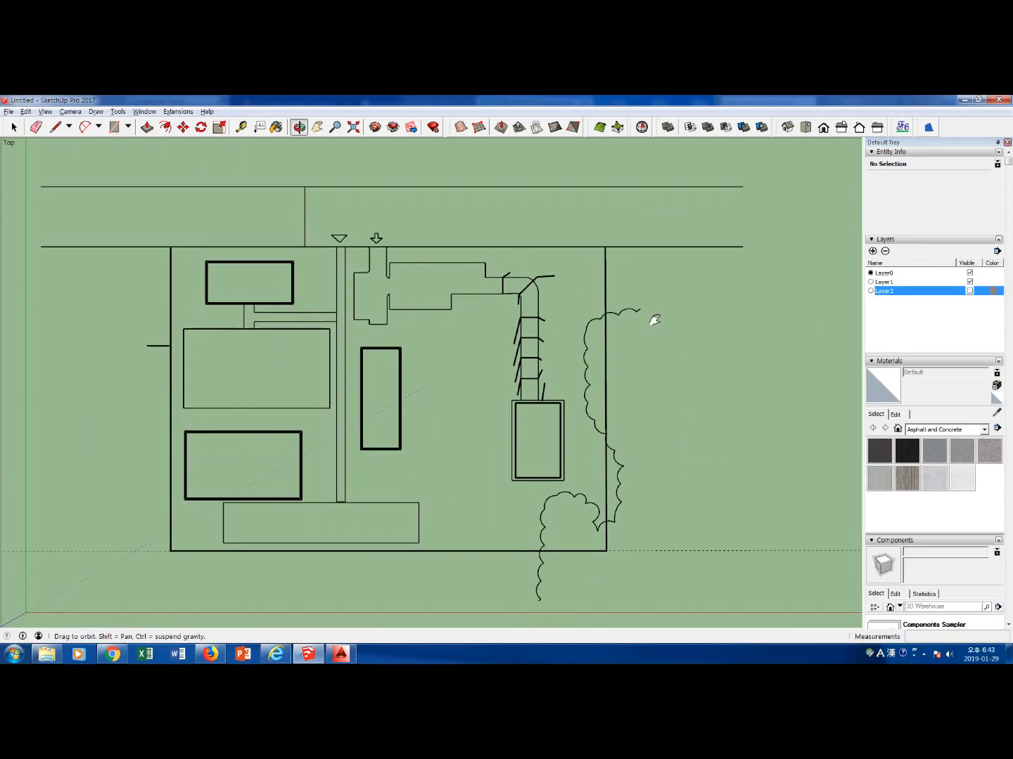
pyautogui.click(638, 311)
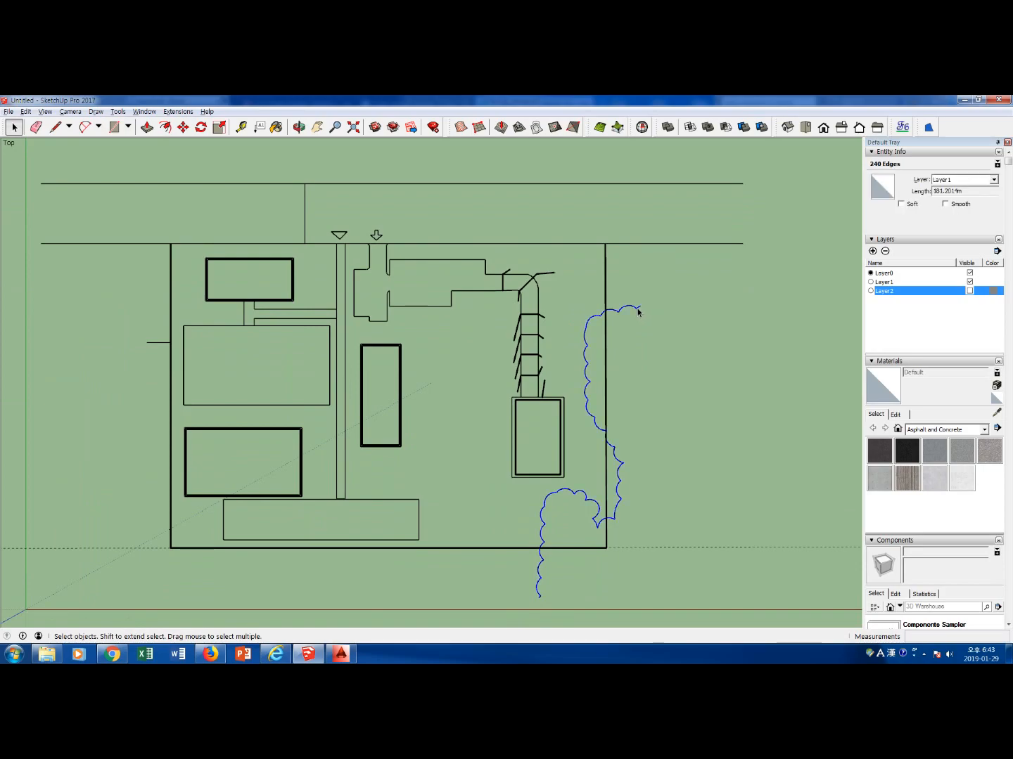
pyautogui.press('Delete')
# Delete the road lines extending above and beyond the site boundary
pyautogui.moveTo(773, 282); pyautogui.dragTo(667, 174)
pyautogui.press('Delete')
pyautogui.click(134, 244)
pyautogui.press('Delete')
# Remove the duplicate inner outlines of the tall rectangular building just east of the central path
pyautogui.scroll(3, 414, 253)
pyautogui.scroll(3, 727, 306)
pyautogui.scroll(-4, 704, 324)
pyautogui.scroll(2, 330, 350)
pyautogui.scroll(2, 534, 371)
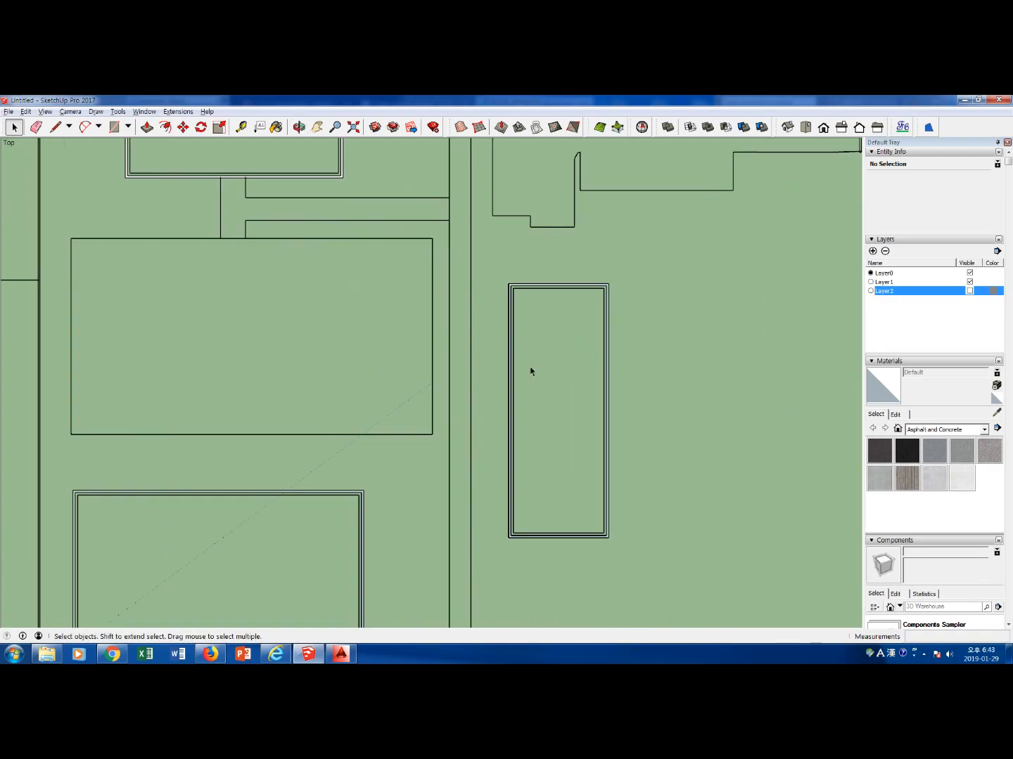
pyautogui.scroll(2, 534, 371)
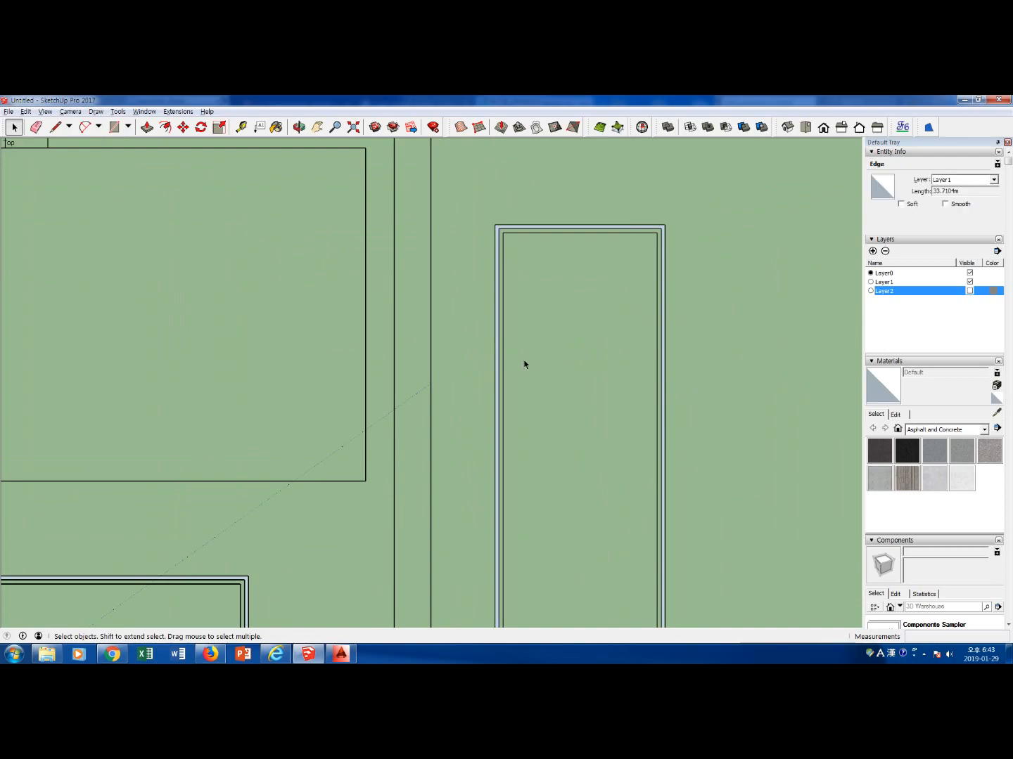
pyautogui.click(521, 361)
pyautogui.scroll(2, 522, 361)
pyautogui.moveTo(514, 364); pyautogui.dragTo(493, 351)
pyautogui.press('Delete')
pyautogui.press('e')
pyautogui.moveTo(587, 197); pyautogui.dragTo(590, 206)
pyautogui.moveTo(697, 265); pyautogui.dragTo(681, 280)
pyautogui.scroll(-2, 664, 346)
pyautogui.keyDown('shift'); pyautogui.moveTo(635, 576); pyautogui.dragTo(632, 431, button='middle'); pyautogui.keyUp('shift')
pyautogui.moveTo(631, 451); pyautogui.dragTo(627, 462)
# Erase the duplicate inner outlines of the building in the site's southwest corner and delete its face
pyautogui.scroll(-2, 220, 448)
pyautogui.keyDown('shift'); pyautogui.moveTo(224, 471); pyautogui.dragTo(429, 429, button='middle'); pyautogui.keyUp('shift')
pyautogui.scroll(1, 331, 370)
pyautogui.moveTo(332, 368); pyautogui.dragTo(332, 371)
pyautogui.click(395, 578)
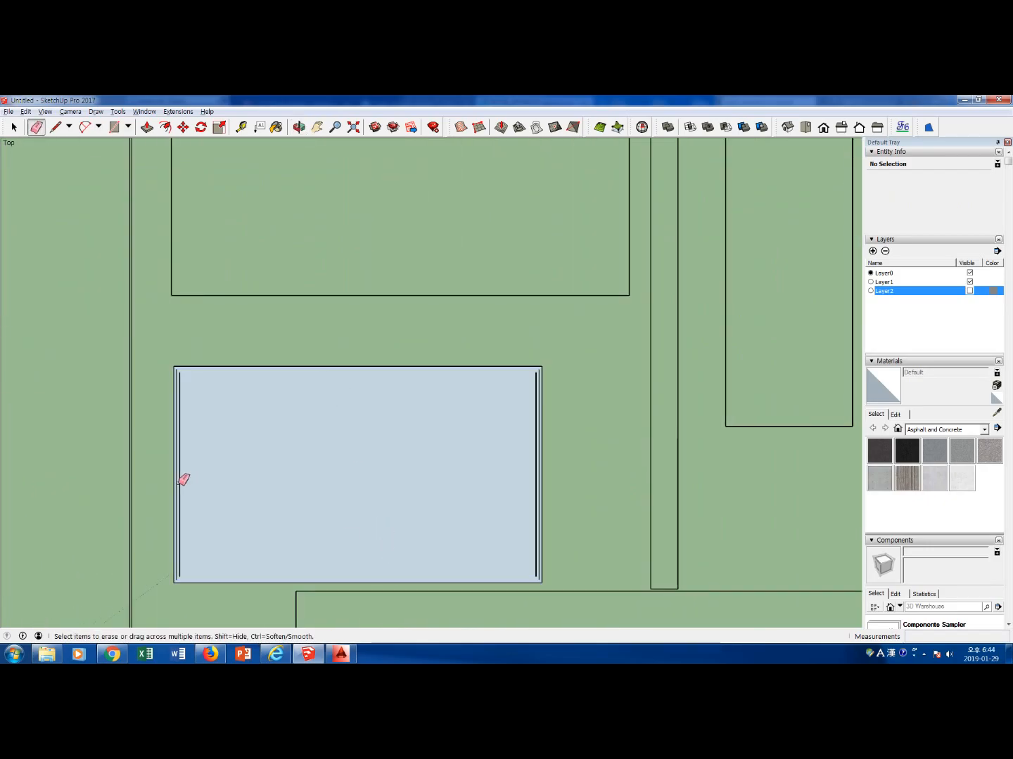
pyautogui.click(180, 477)
pyautogui.click(538, 497)
pyautogui.press('space')
pyautogui.click(380, 467)
pyautogui.click(580, 468)
pyautogui.click(433, 466)
pyautogui.press('Delete')
# Erase the duplicate inner outlines of the small building in the site's northwest corner
pyautogui.scroll(-4, 446, 403)
pyautogui.keyDown('shift'); pyautogui.moveTo(443, 275); pyautogui.dragTo(440, 348, button='middle'); pyautogui.keyUp('shift')
pyautogui.scroll(4, 403, 245)
pyautogui.press('e')
pyautogui.moveTo(312, 304); pyautogui.dragTo(321, 314)
pyautogui.moveTo(365, 357); pyautogui.dragTo(376, 356)
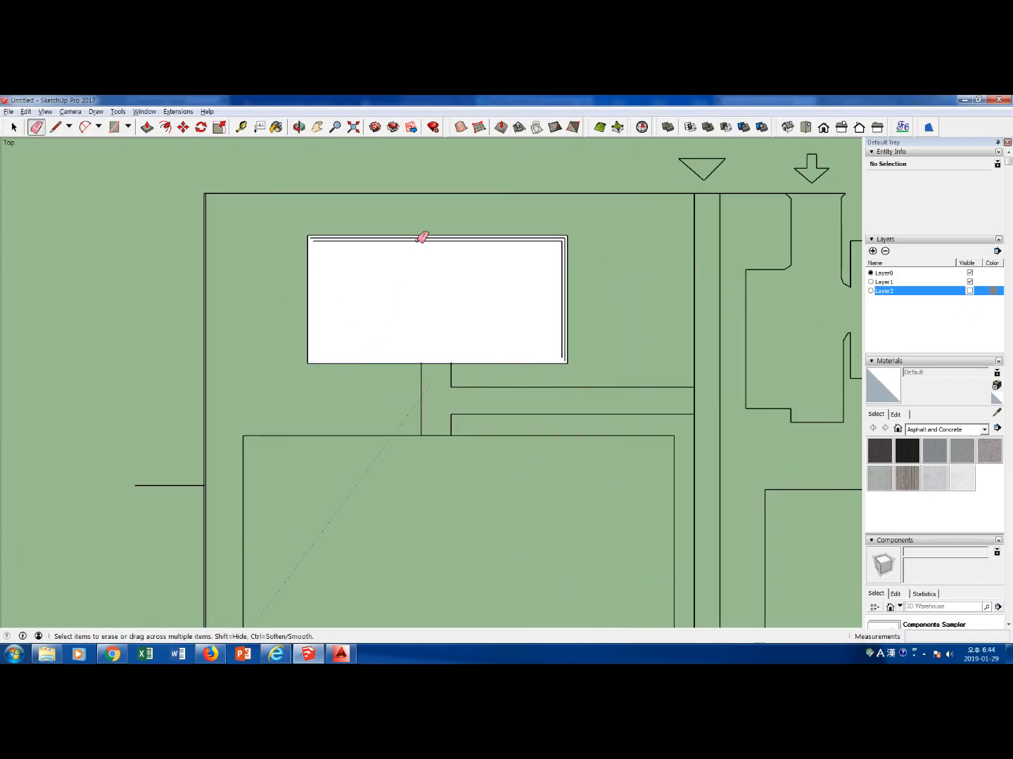
pyautogui.click(439, 240)
pyautogui.click(564, 319)
pyautogui.scroll(2, 288, 353)
pyautogui.click(171, 364)
pyautogui.moveTo(149, 538); pyautogui.dragTo(140, 560)
# Erase the slanted and cross lines along the driveway and the entrance markers above the site boundary
pyautogui.scroll(-5, 421, 462)
pyautogui.keyDown('shift'); pyautogui.moveTo(638, 436); pyautogui.dragTo(414, 326, button='middle'); pyautogui.keyUp('shift')
pyautogui.scroll(1, 713, 381)
pyautogui.scroll(2, 718, 377)
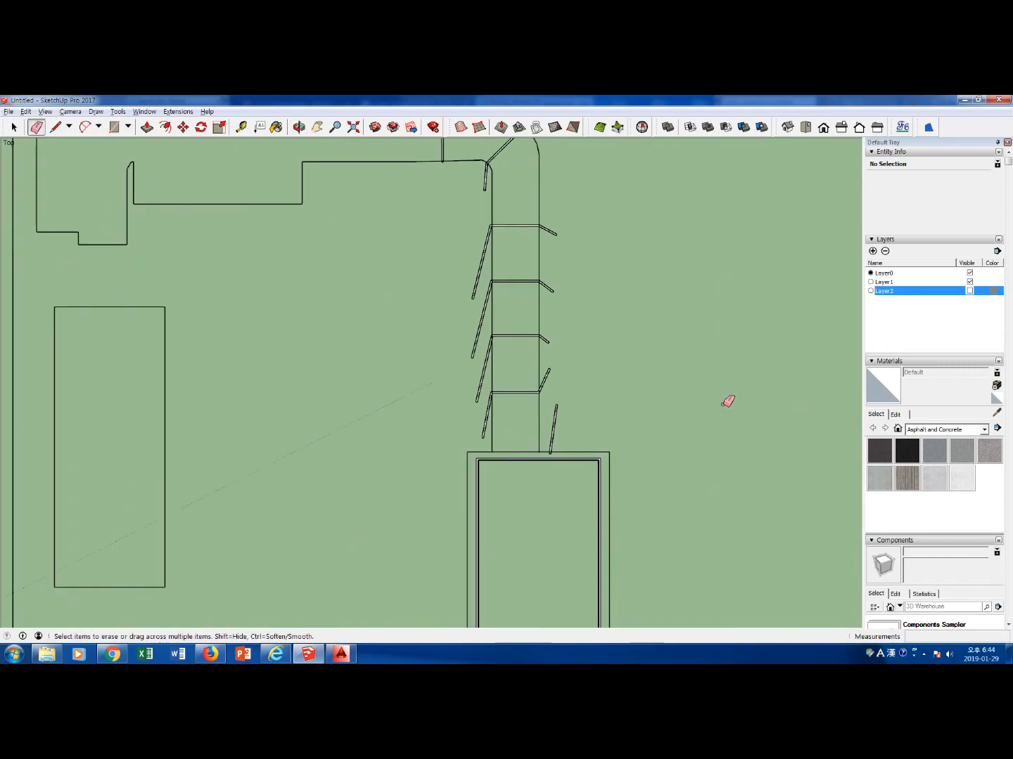
pyautogui.scroll(-6, 475, 317)
pyautogui.press('space')
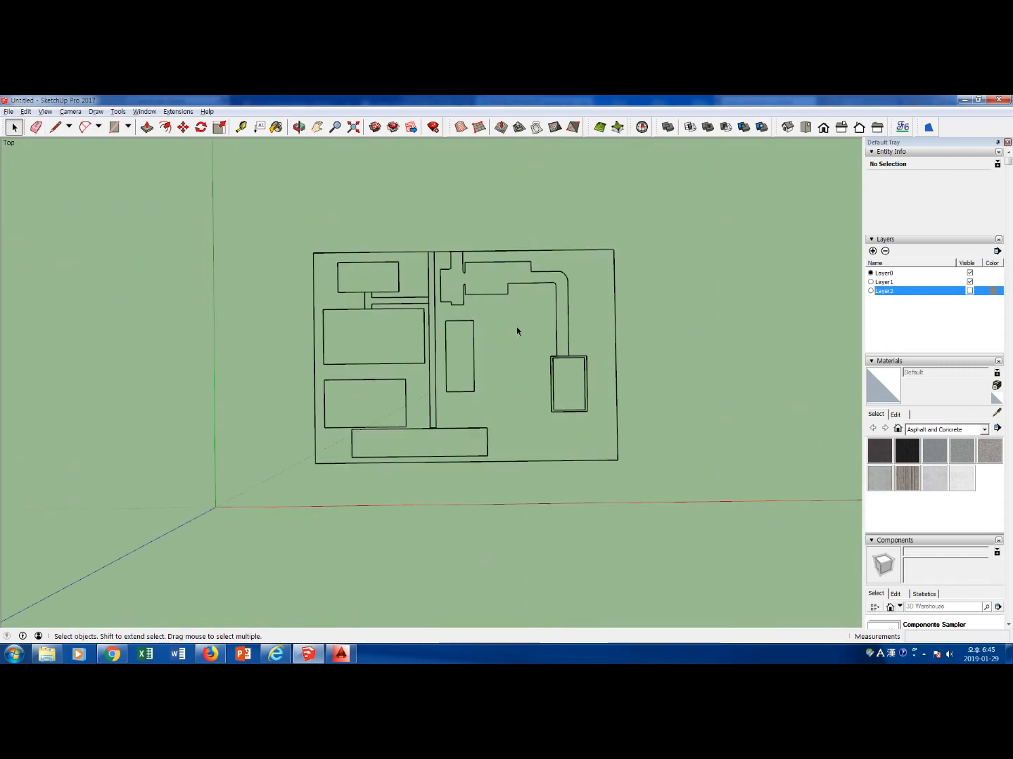
# Show Layer2 to compare its contour lines with the cleaned site plan, and hide it again
pyautogui.click(970, 291)
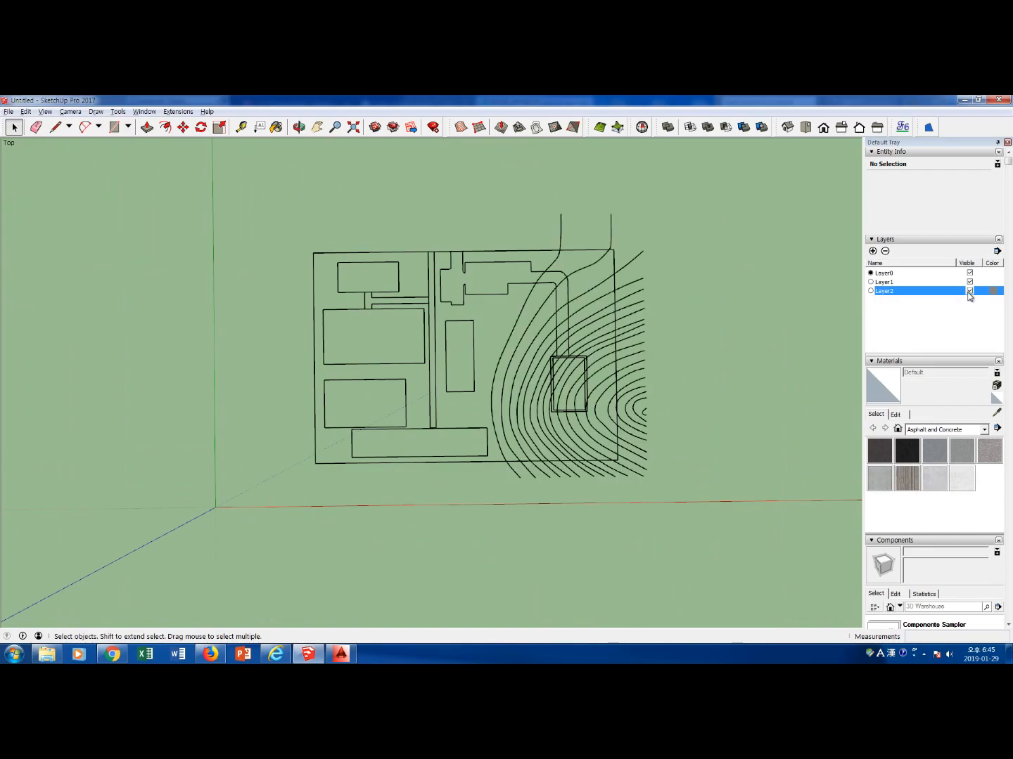
pyautogui.click(970, 290)
pyautogui.click(970, 290)
pyautogui.click(970, 290)
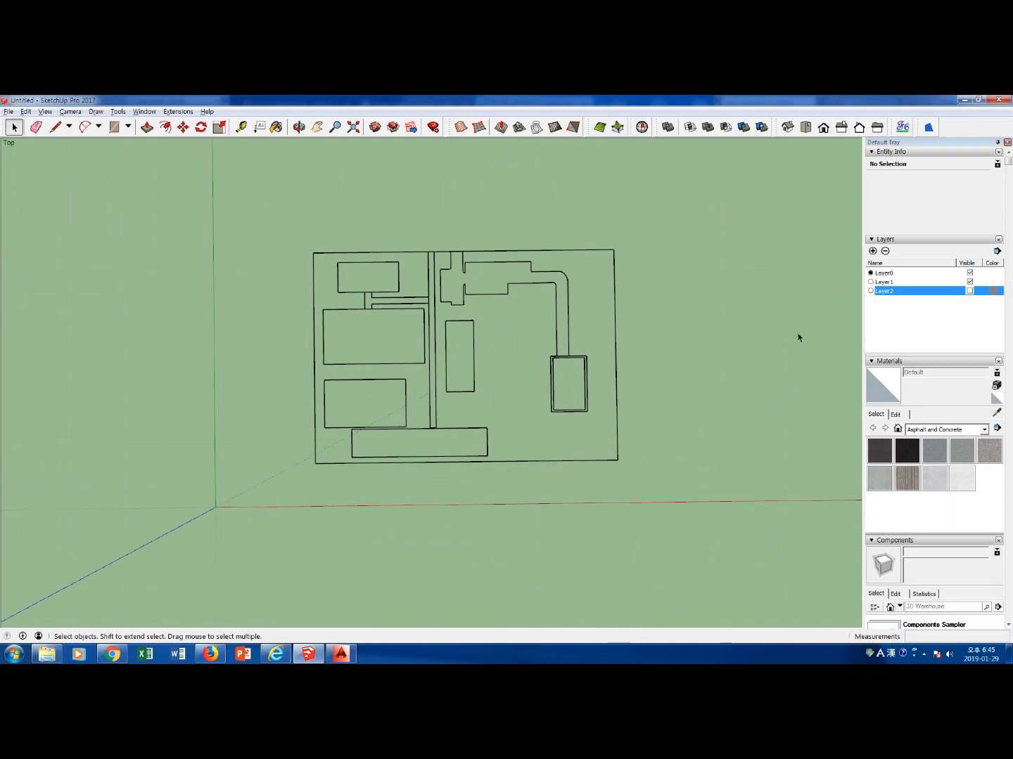
# Copy the whole site plan linework and place the copy straight north of the original
pyautogui.scroll(-3, 646, 370)
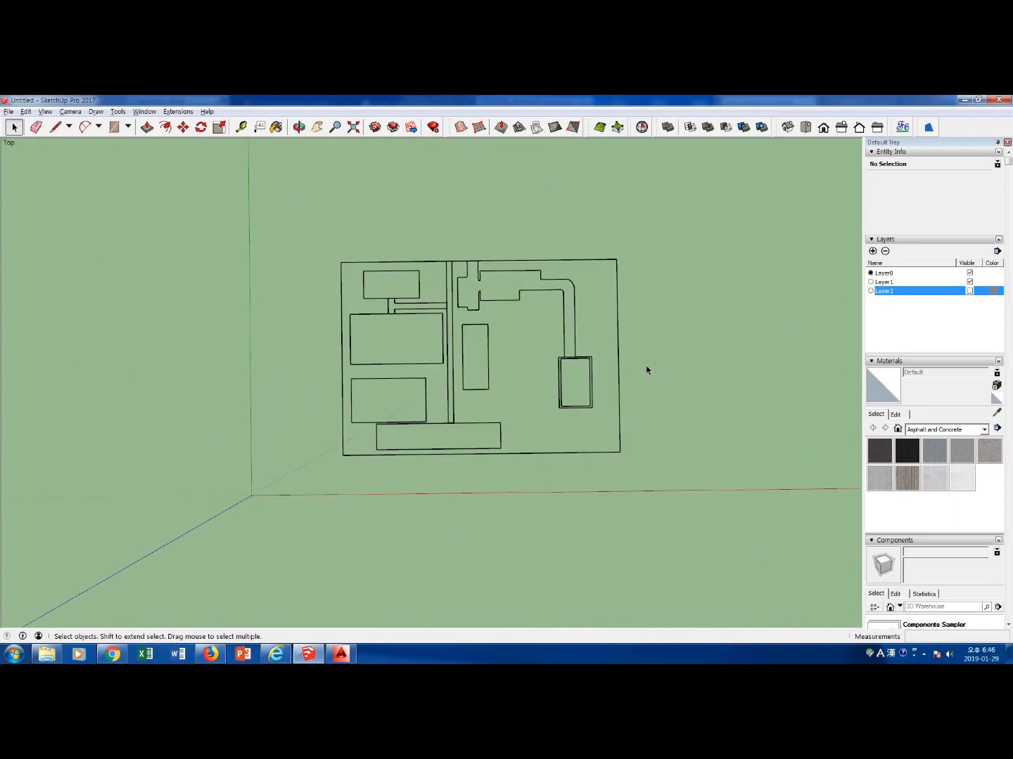
pyautogui.moveTo(354, 250); pyautogui.dragTo(641, 472)
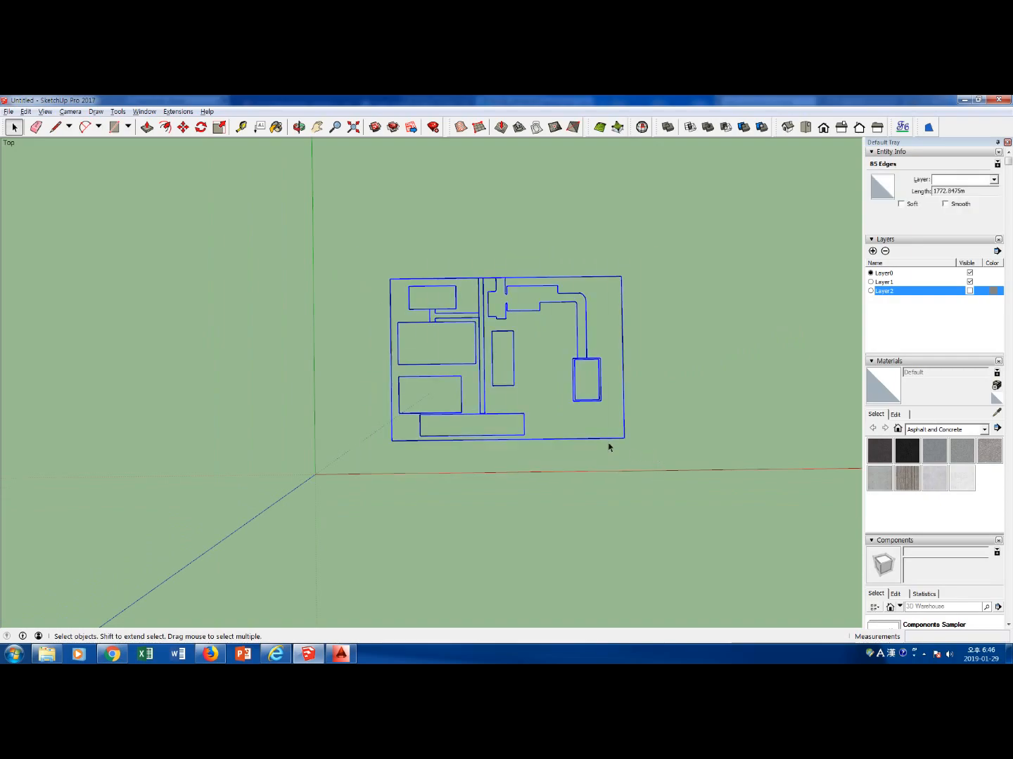
pyautogui.press('m')
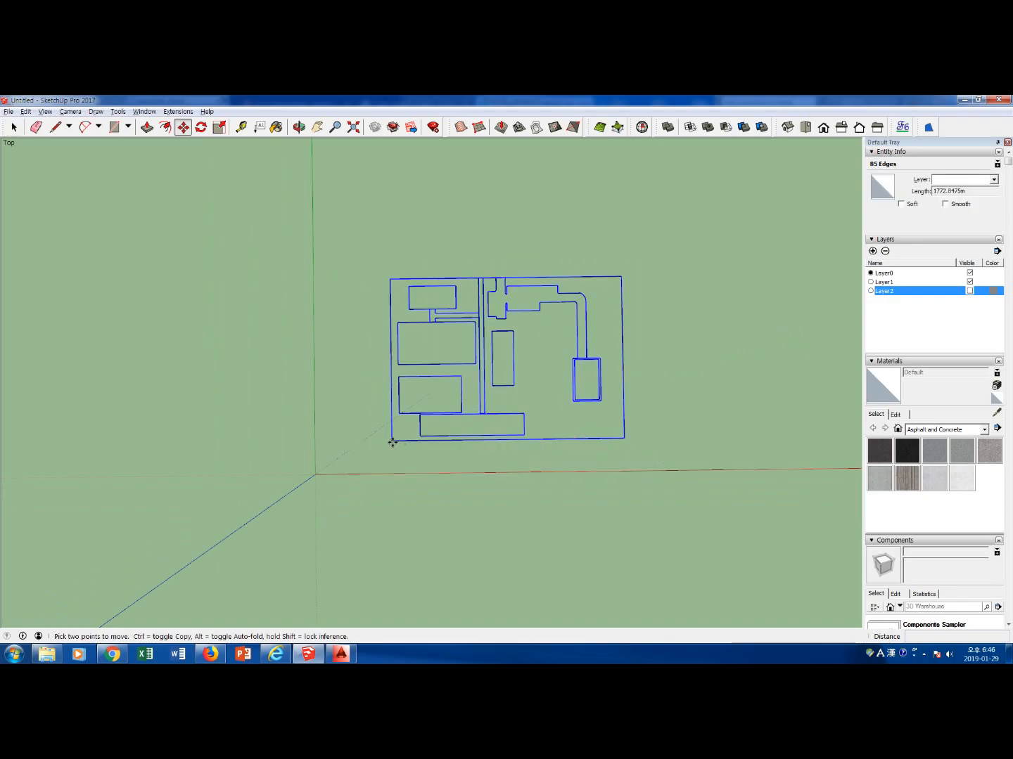
pyautogui.press('ctrl')
pyautogui.click(392, 442)
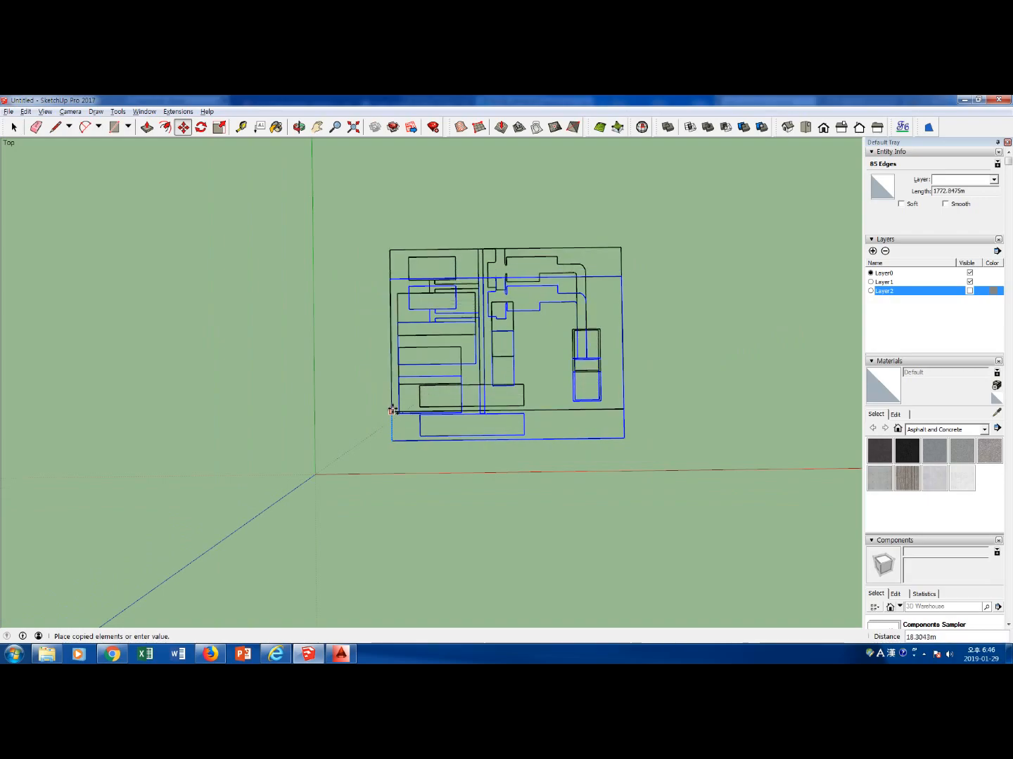
pyautogui.click(391, 232)
pyautogui.press('space')
pyautogui.click(434, 264)
pyautogui.scroll(-3, 633, 315)
pyautogui.scroll(-2, 633, 320)
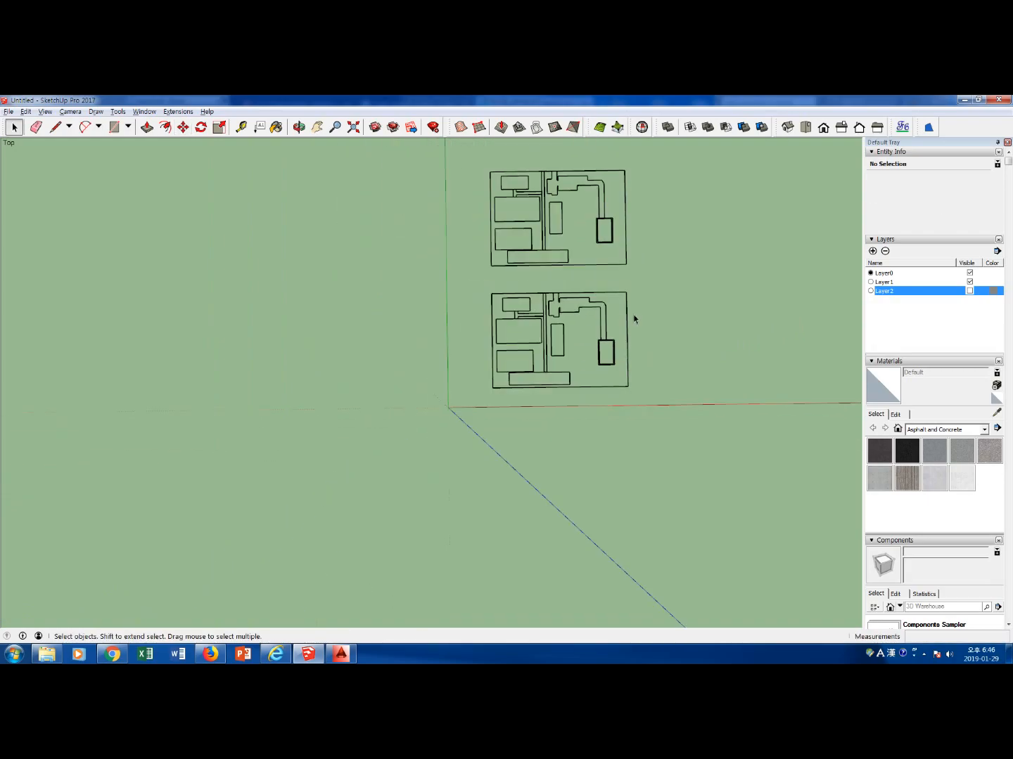
# Rename the Layer2 layer as Topo and the Layer1 layer as Site
pyautogui.moveTo(477, 172); pyautogui.dragTo(650, 392)
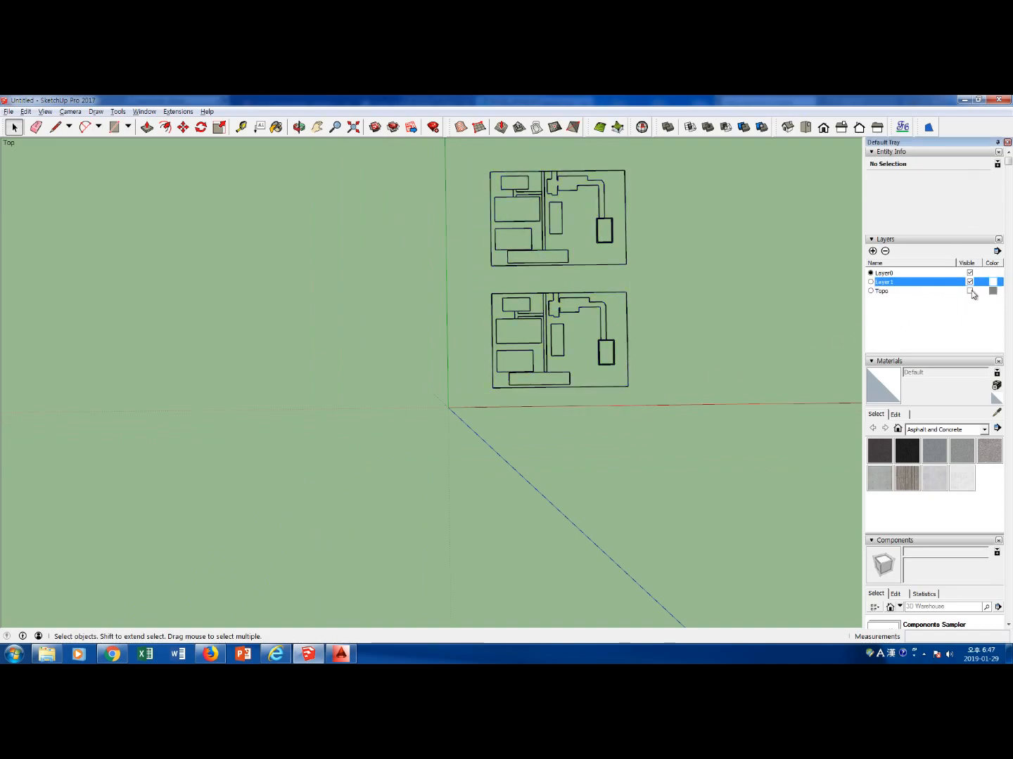
pyautogui.click(970, 291)
pyautogui.click(970, 291)
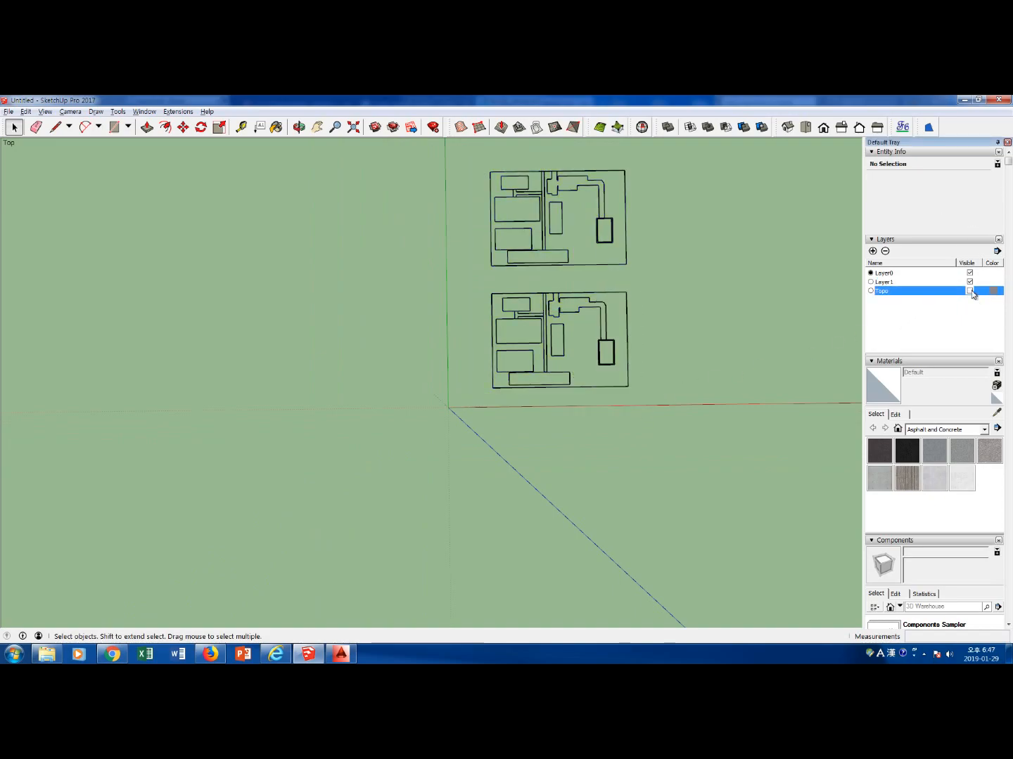
pyautogui.doubleClick(884, 281)
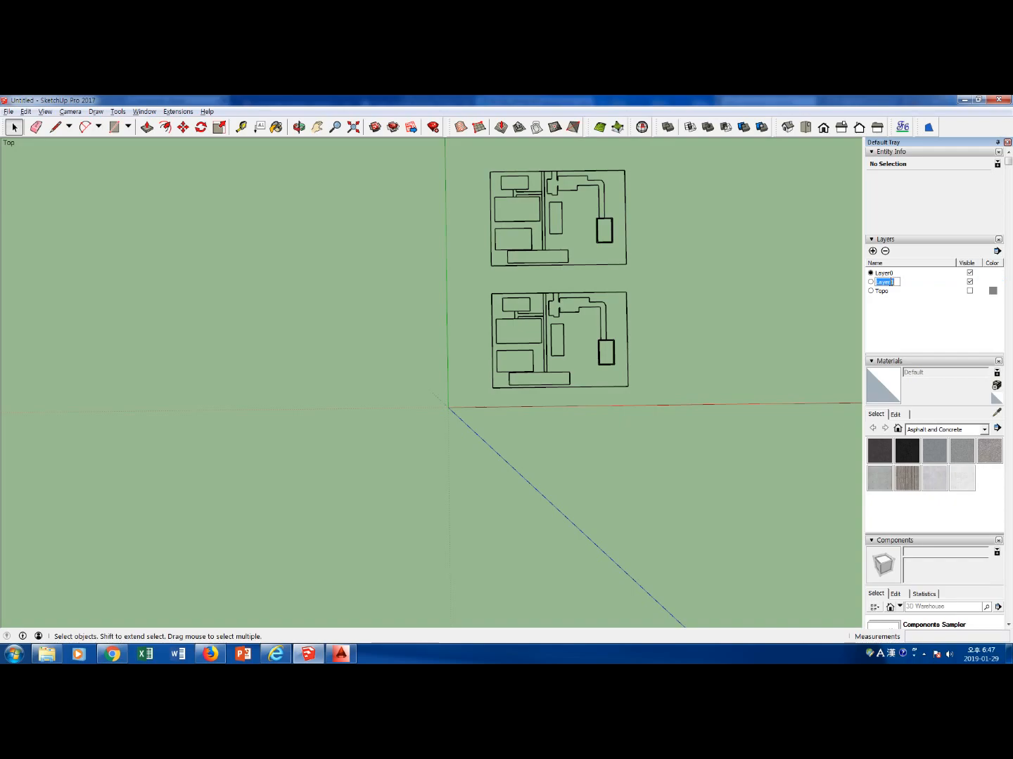
pyautogui.write('Site')
pyautogui.click(773, 325)
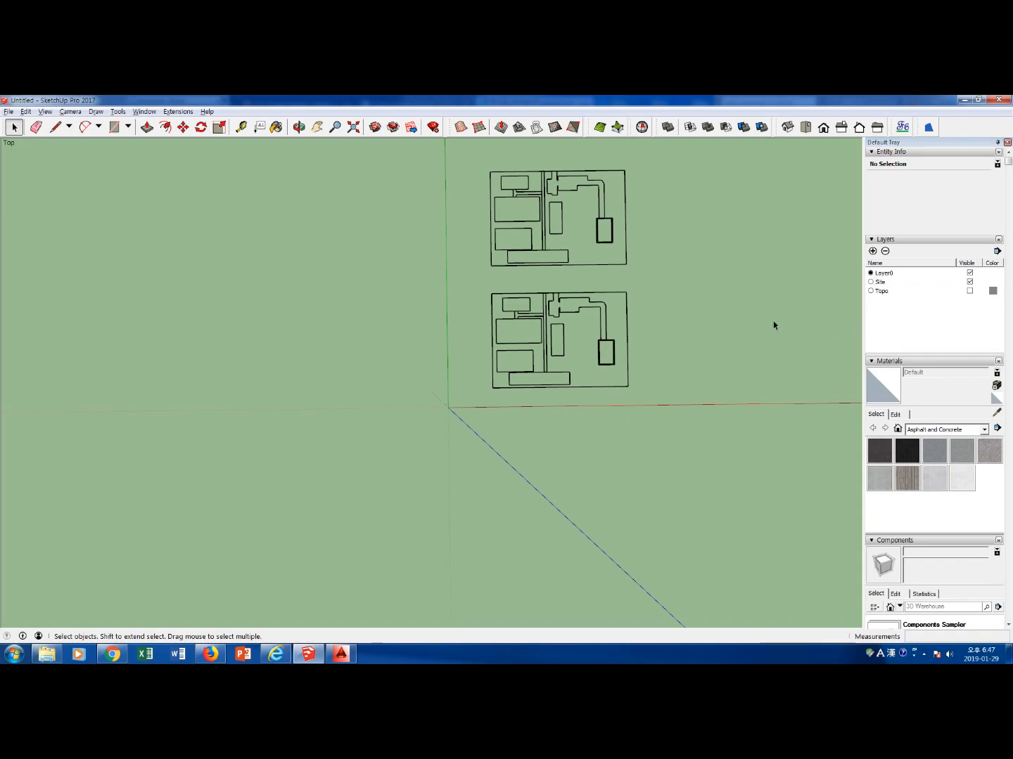
# Show the Topo layer and check which linework belongs to the north copy and to the original plan with contours
pyautogui.click(970, 290)
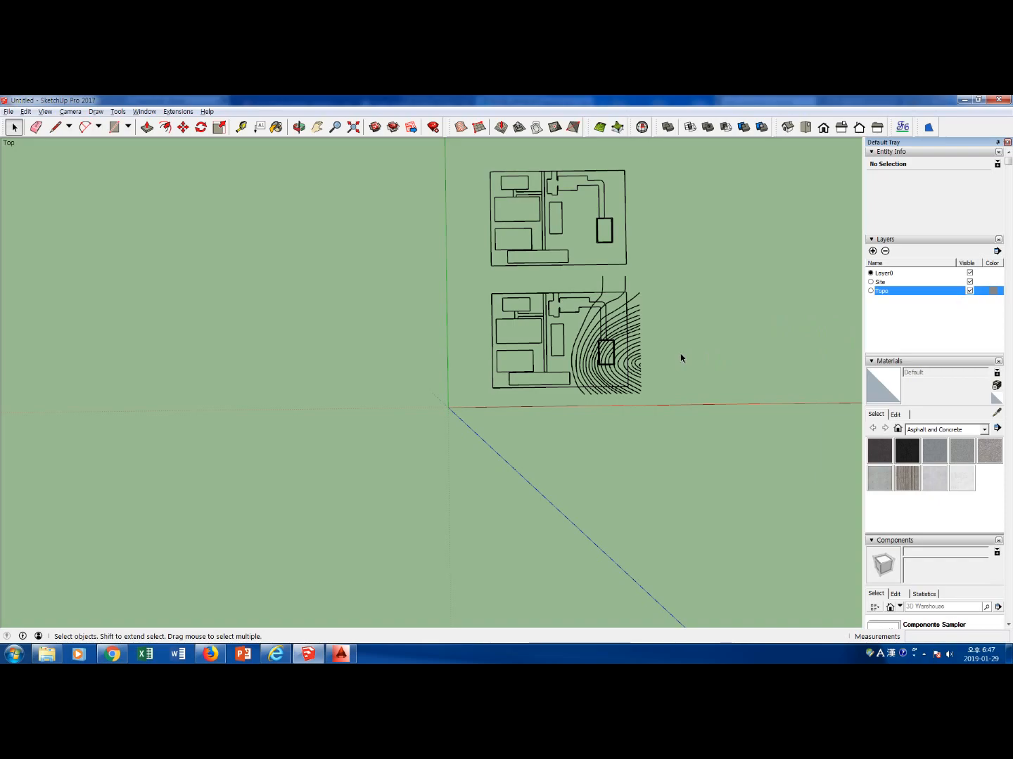
pyautogui.moveTo(471, 168)
pyautogui.mouseDown()
pyautogui.moveTo(495, 192)
pyautogui.moveTo(652, 275)
pyautogui.mouseUp()
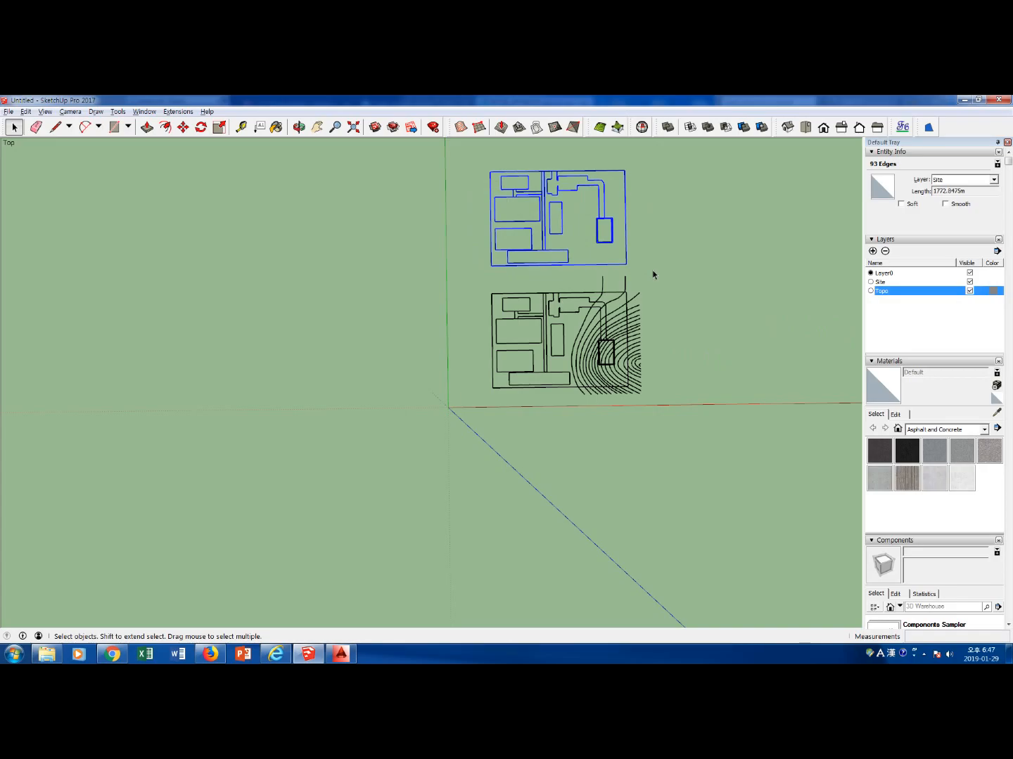
pyautogui.moveTo(476, 278); pyautogui.dragTo(664, 397)
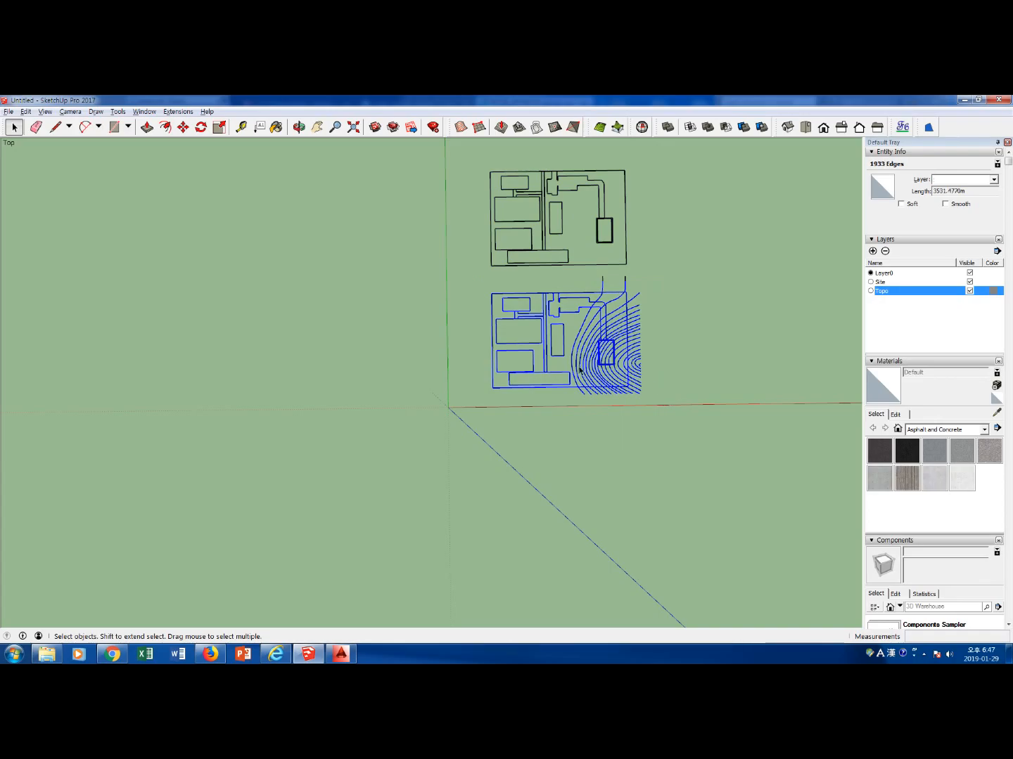
pyautogui.click(696, 346)
pyautogui.moveTo(633, 357); pyautogui.dragTo(634, 320)
pyautogui.click(696, 374)
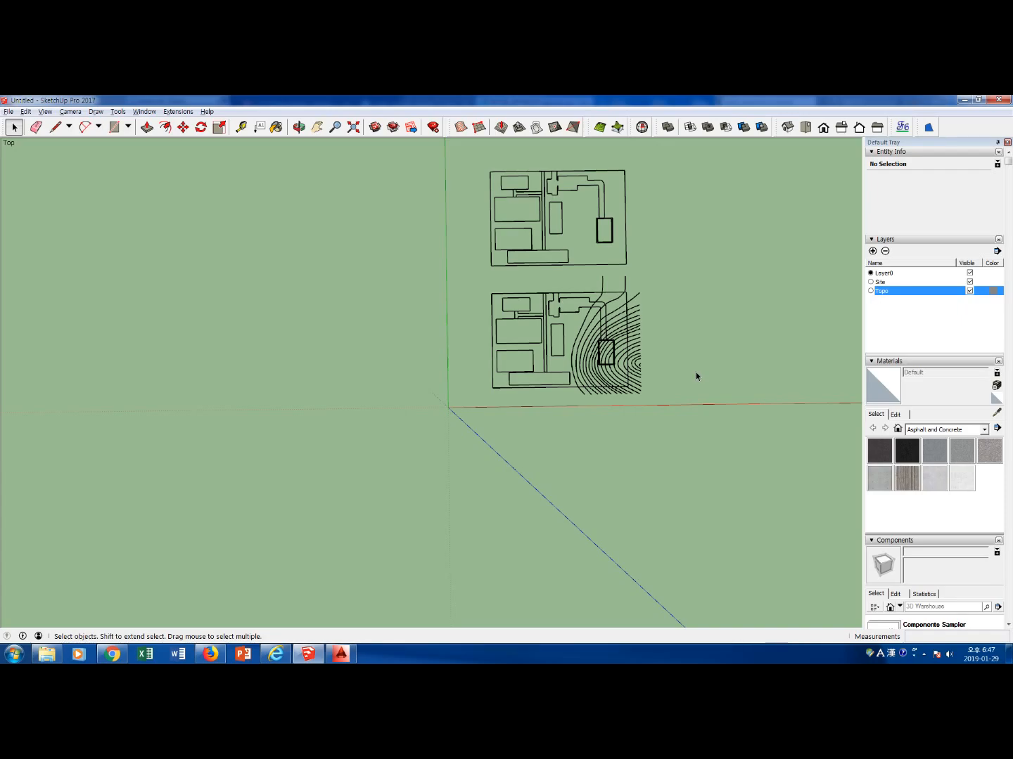
# Delete the parts of the two contour lines that extend north beyond the original plan's boundary
pyautogui.scroll(3, 675, 363)
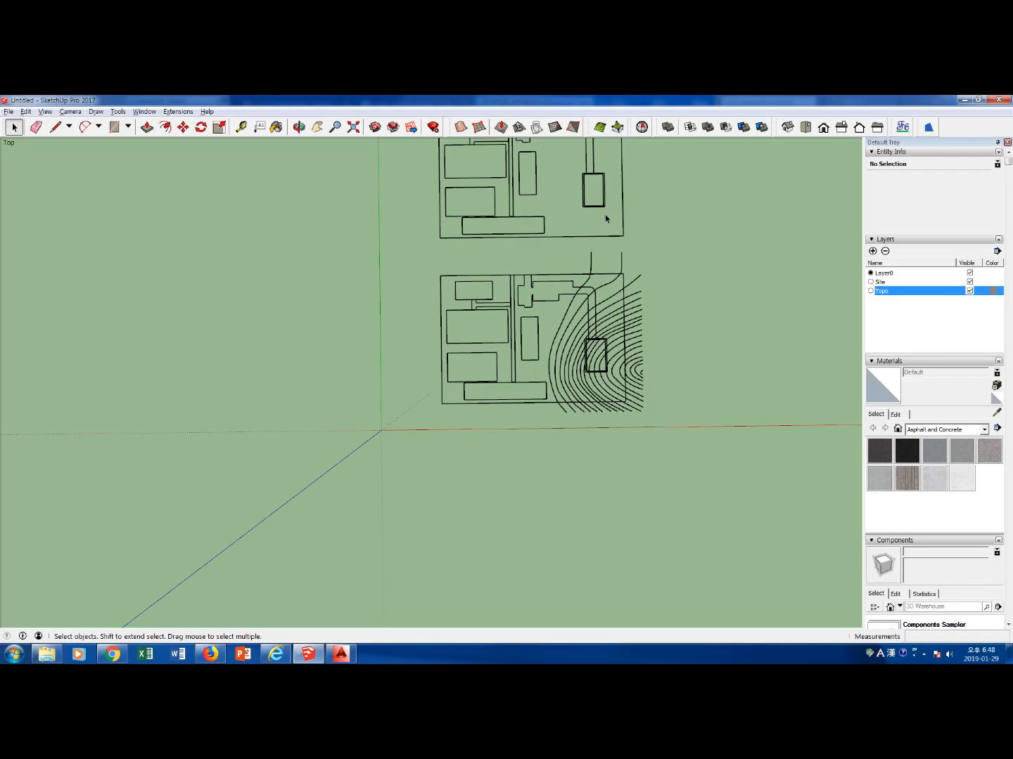
pyautogui.scroll(-2, 605, 215)
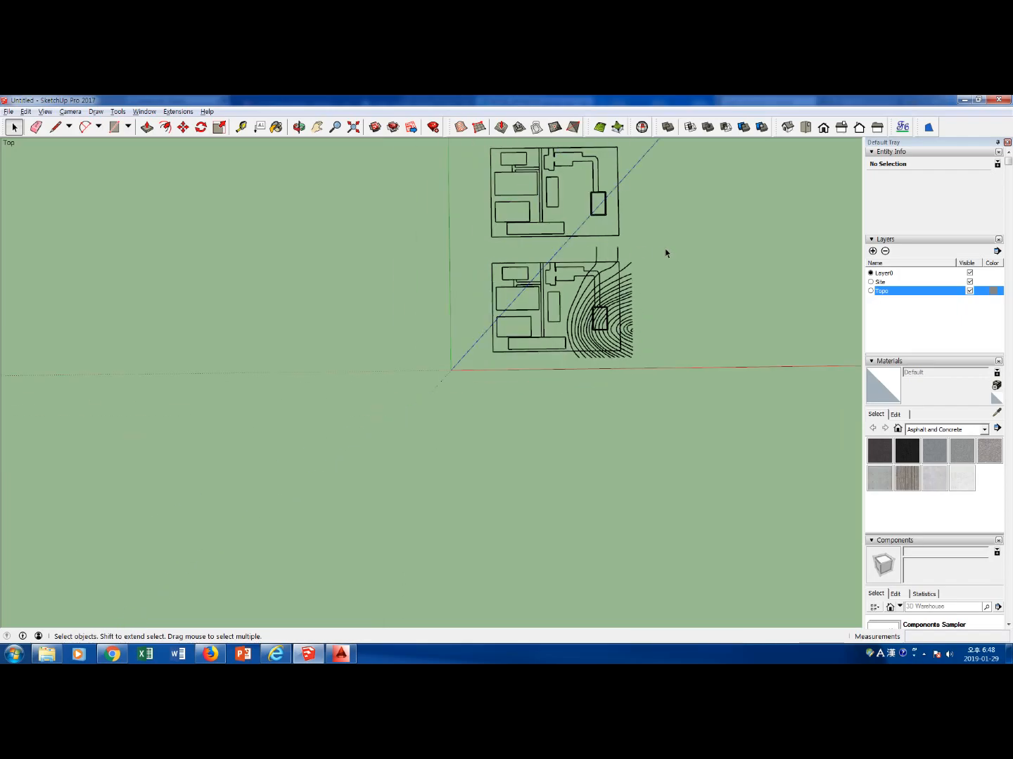
pyautogui.keyDown('shift'); pyautogui.moveTo(668, 245); pyautogui.dragTo(531, 342, button='middle'); pyautogui.keyUp('shift')
pyautogui.scroll(5, 478, 369)
pyautogui.tripleClick(489, 365)
pyautogui.click(544, 334)
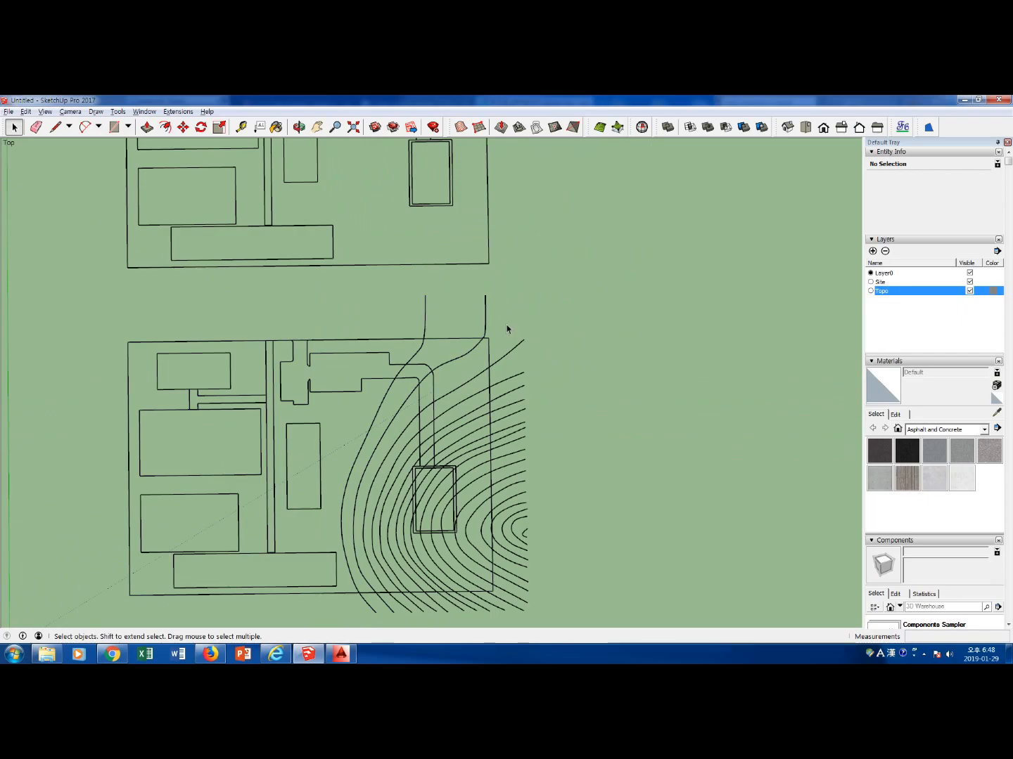
pyautogui.scroll(2, 484, 339)
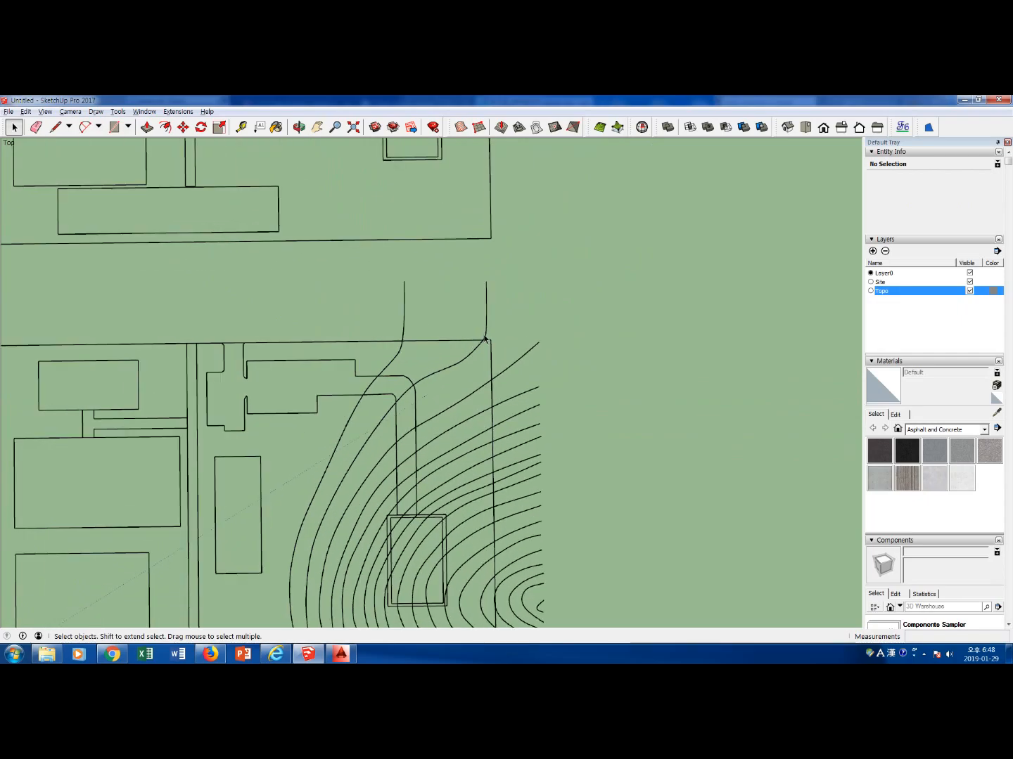
pyautogui.click(403, 340)
pyautogui.scroll(1, 538, 332)
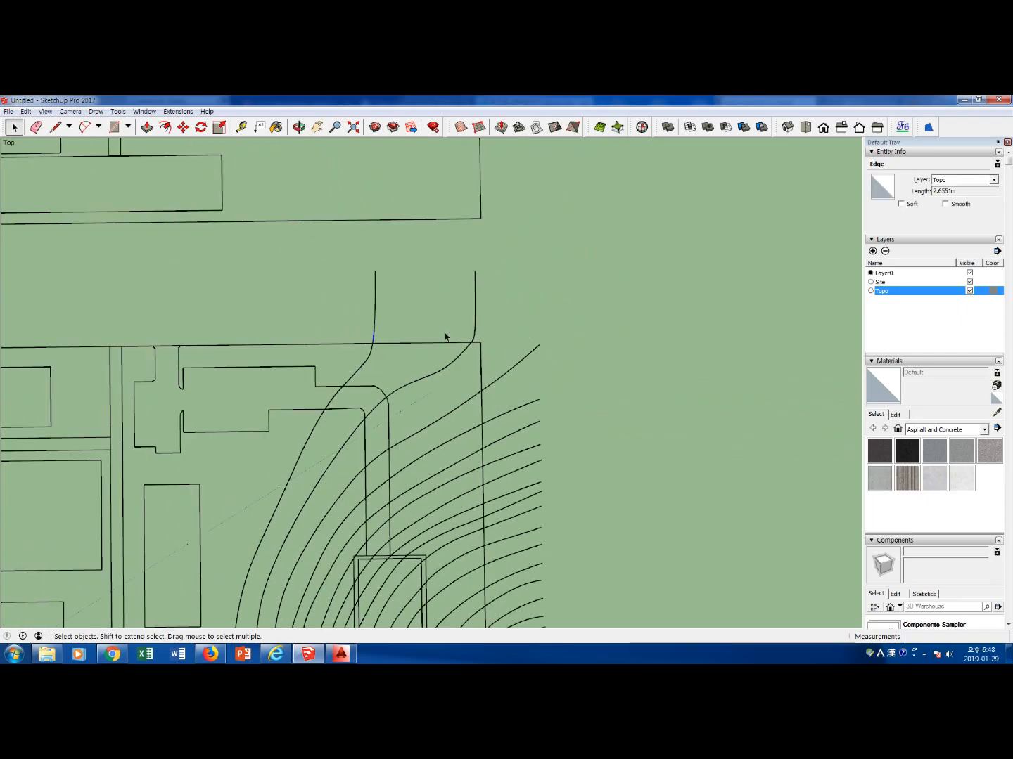
pyautogui.moveTo(506, 343); pyautogui.dragTo(351, 274)
pyautogui.press('Delete')
# Delete the short leftover contour stubs that stick out past the site's north boundary
pyautogui.scroll(2, 480, 331)
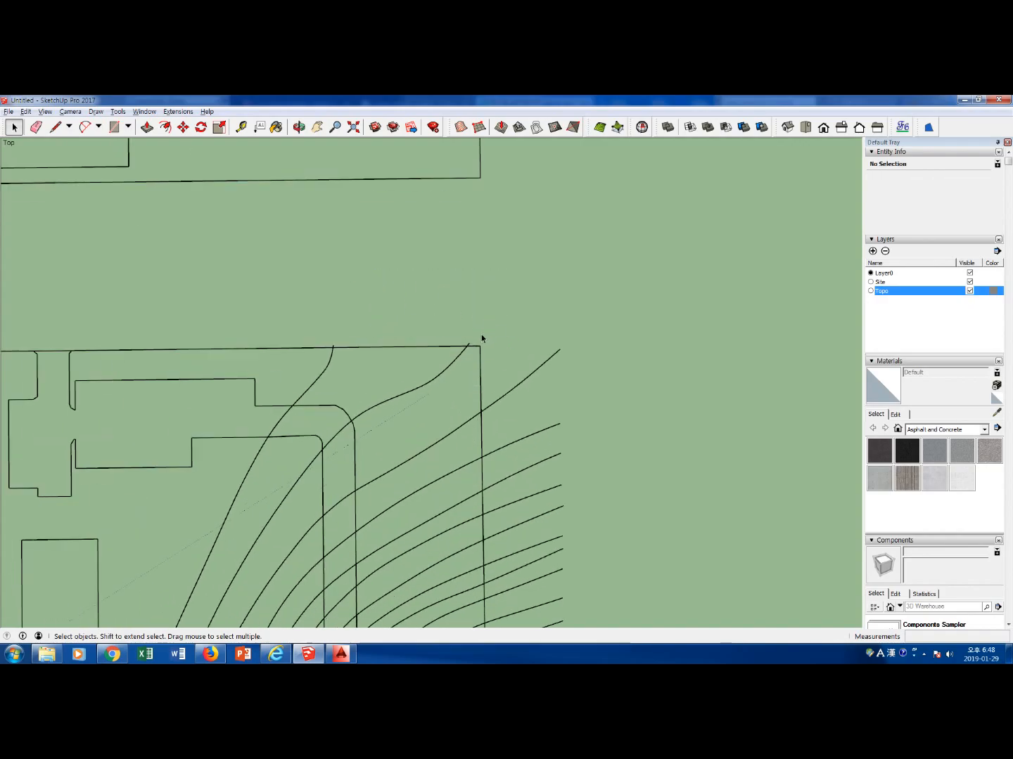
pyautogui.click(297, 351)
pyautogui.press('Delete')
pyautogui.scroll(3, 500, 352)
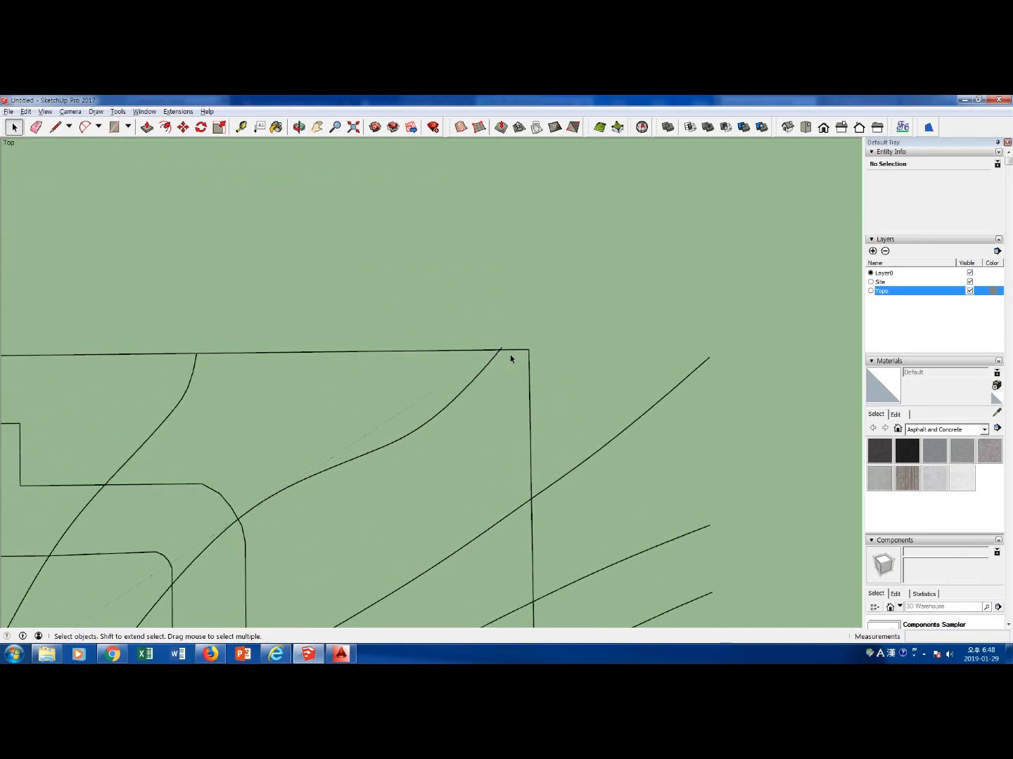
pyautogui.scroll(-4, 504, 356)
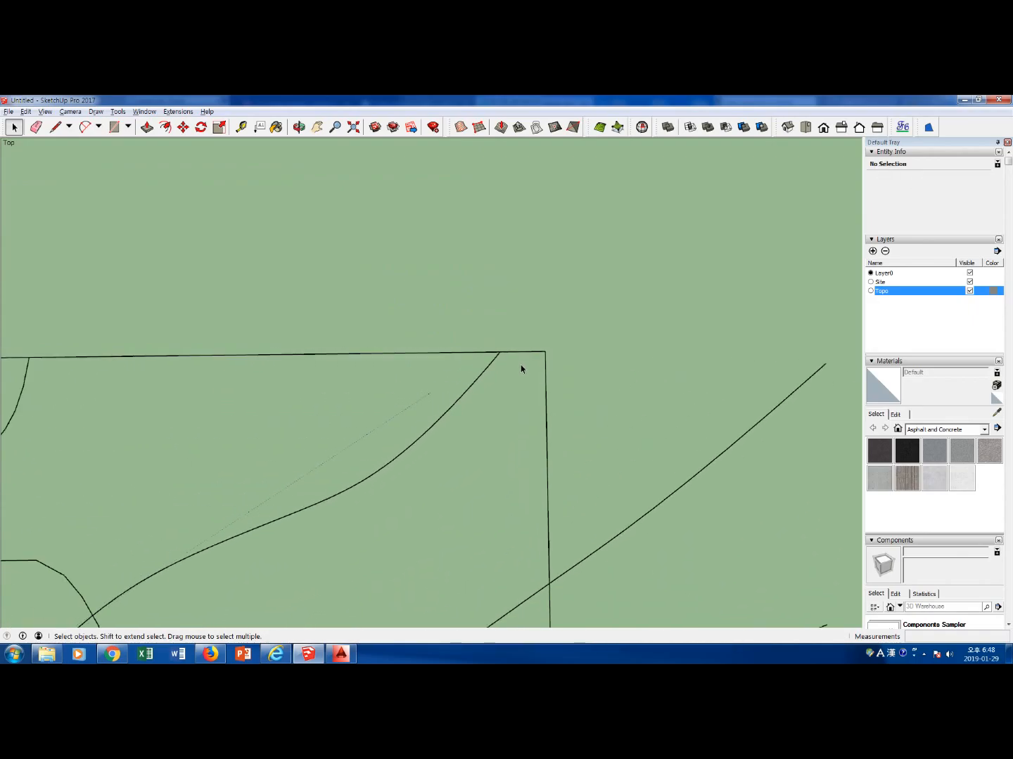
pyautogui.scroll(-5, 573, 412)
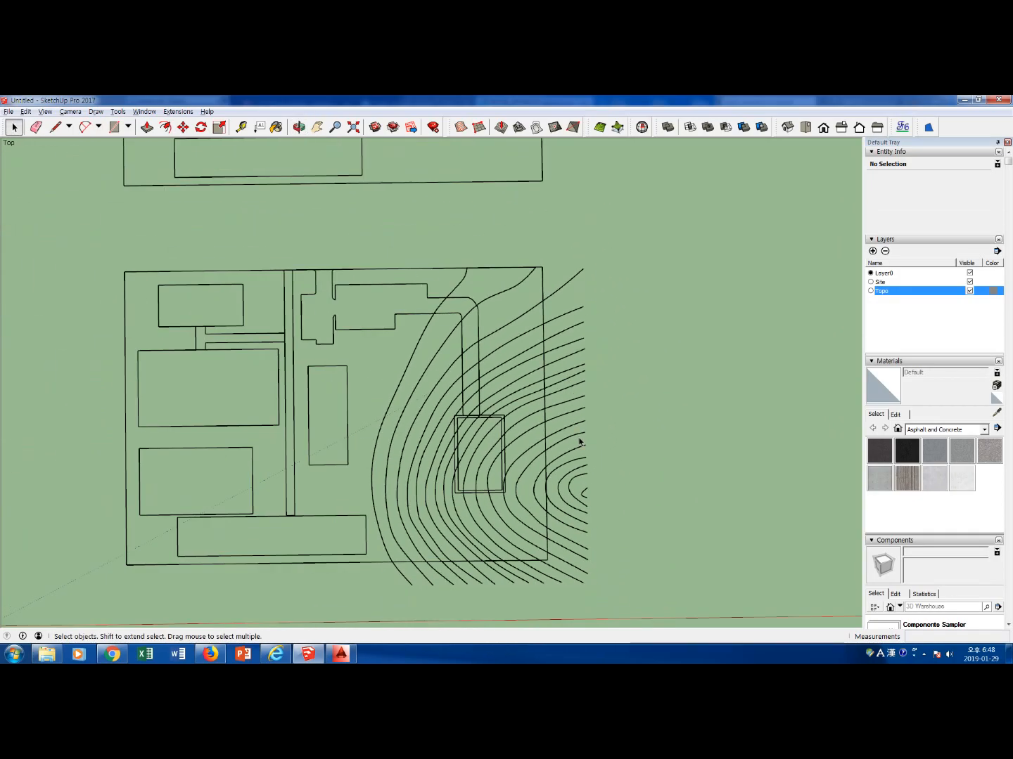
# Delete the contour segments lying outside the site's east boundary while keeping the boundary itself
pyautogui.scroll(4, 579, 441)
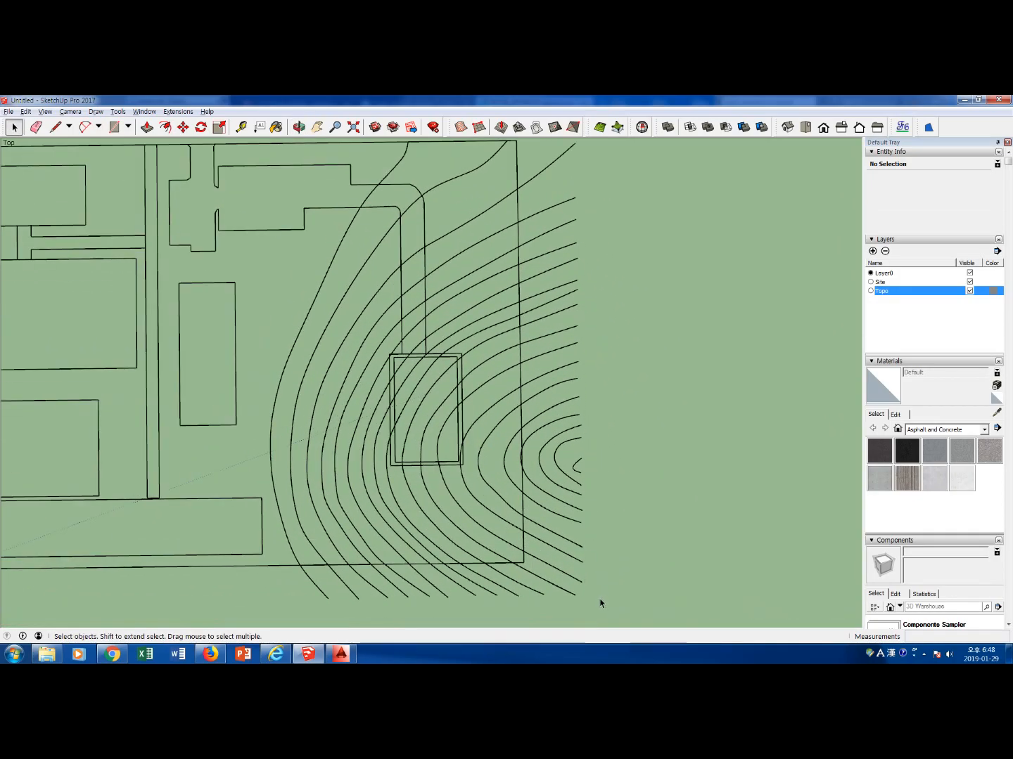
pyautogui.moveTo(592, 602); pyautogui.dragTo(523, 183)
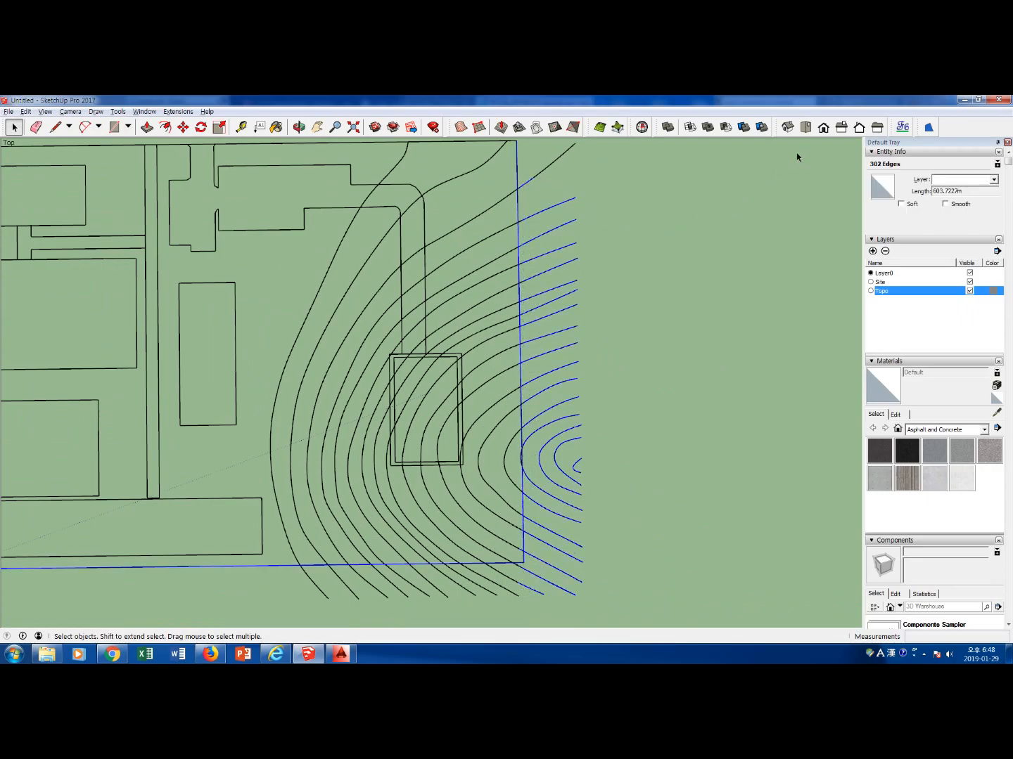
pyautogui.click(805, 126)
pyautogui.moveTo(725, 608); pyautogui.dragTo(652, 164)
pyautogui.press('Delete')
# Extend the northernmost contour ending short of the east boundary with a line that meets the boundary
pyautogui.scroll(2, 661, 238)
pyautogui.moveTo(660, 238); pyautogui.dragTo(612, 306, button='middle')
pyautogui.moveTo(248, 341); pyautogui.dragTo(326, 230, button='middle')
pyautogui.scroll(3, 637, 211)
pyautogui.press('e')
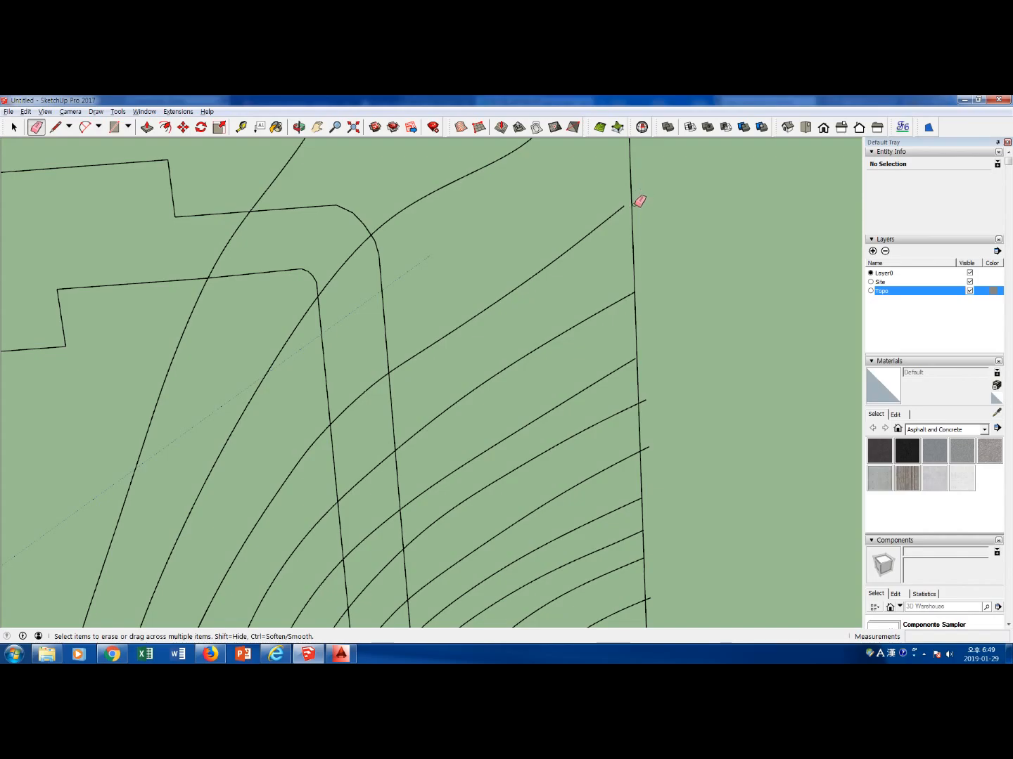
pyautogui.press('space')
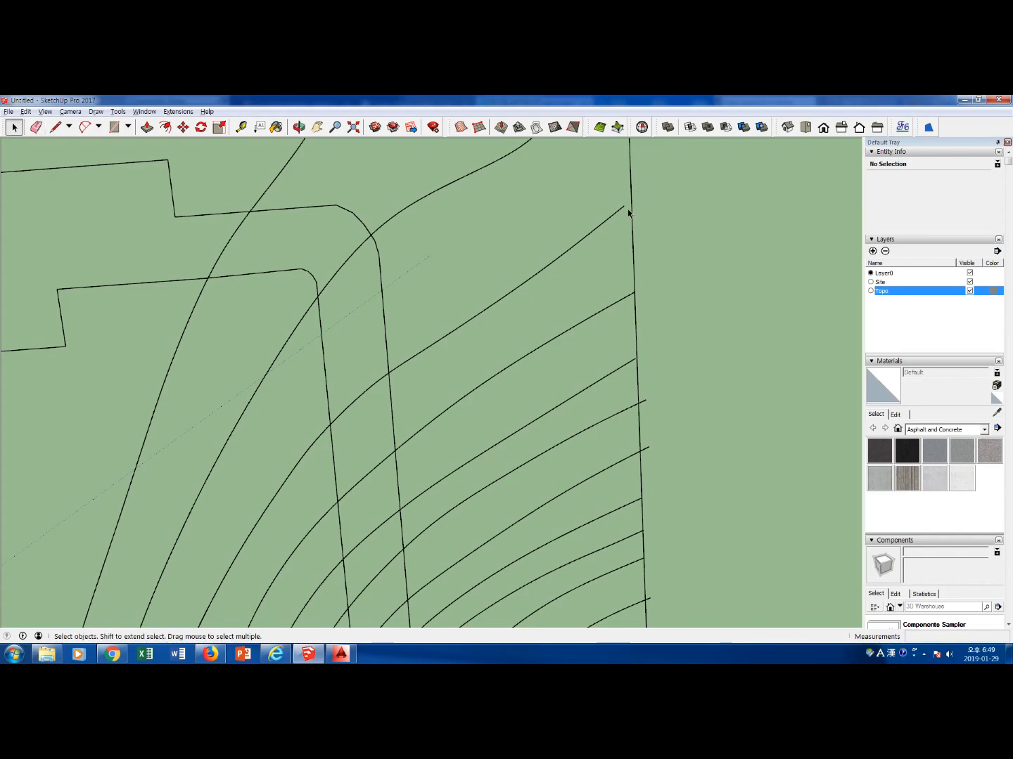
pyautogui.press('l')
pyautogui.click(624, 205)
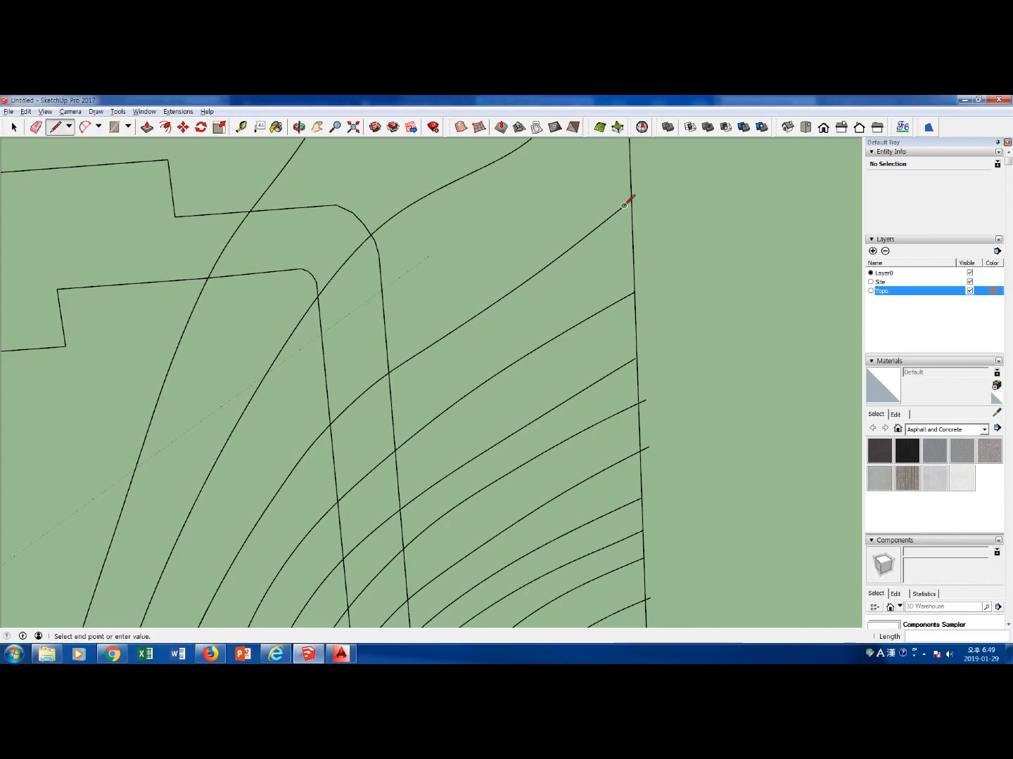
pyautogui.click(631, 200)
pyautogui.press('space')
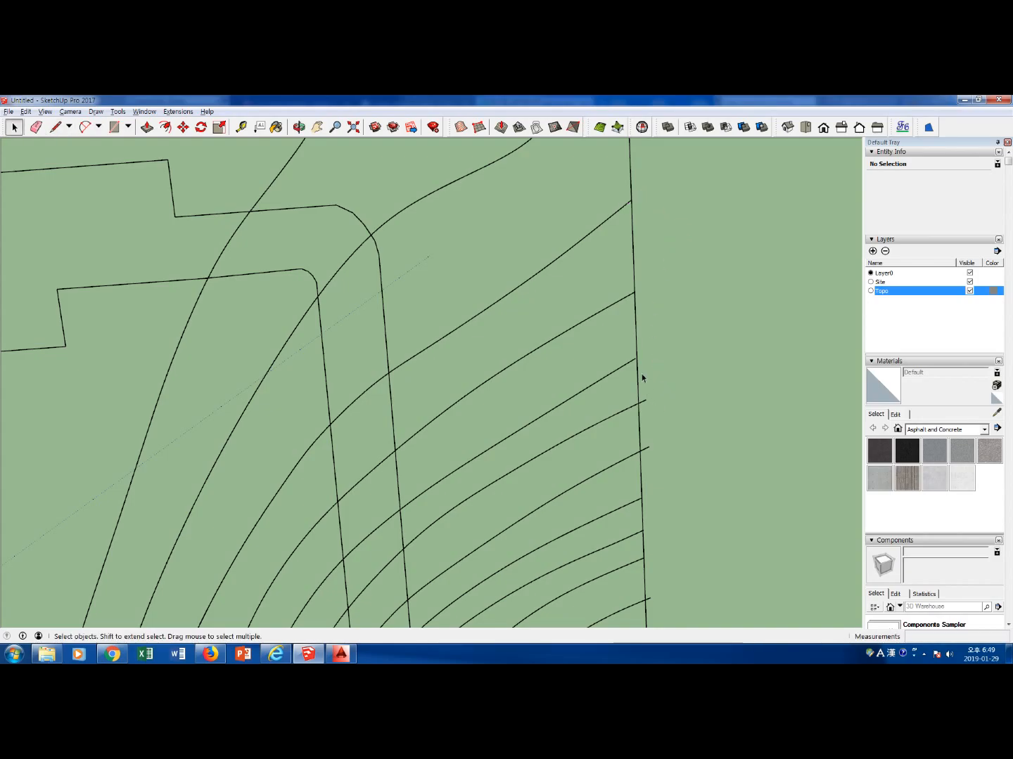
# Close the gap between the third contour from the north and the east boundary with a line
pyautogui.scroll(4, 645, 389)
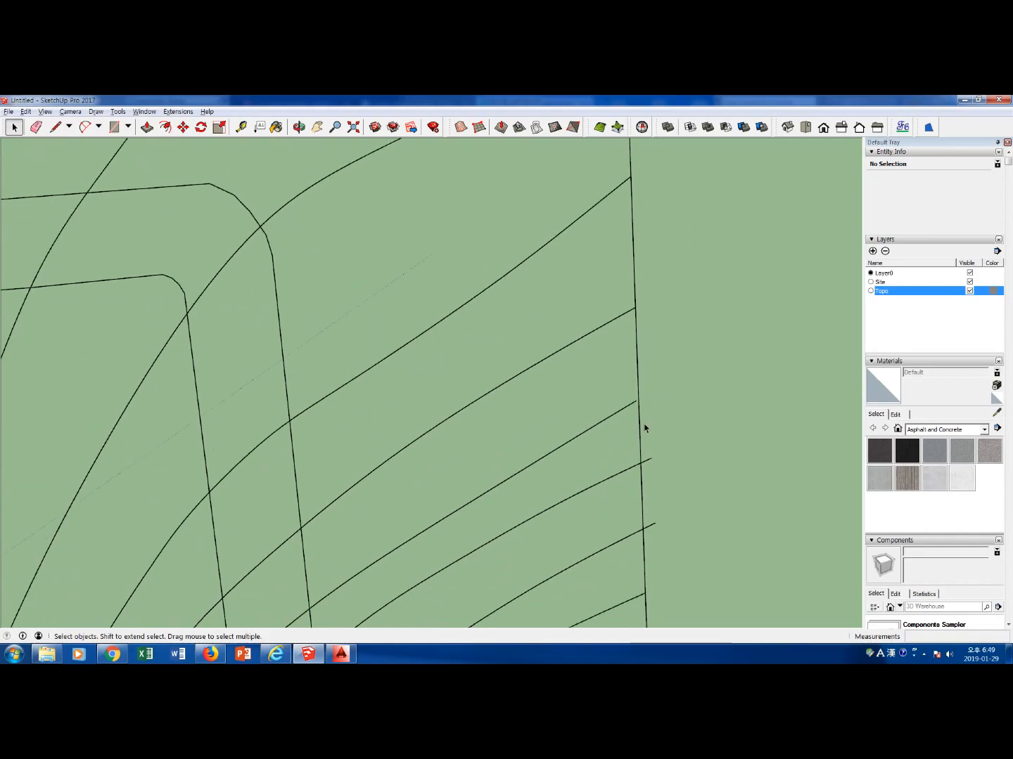
pyautogui.scroll(4, 644, 425)
pyautogui.press('l')
pyautogui.click(640, 372)
pyautogui.press('Escape')
pyautogui.scroll(-3, 636, 485)
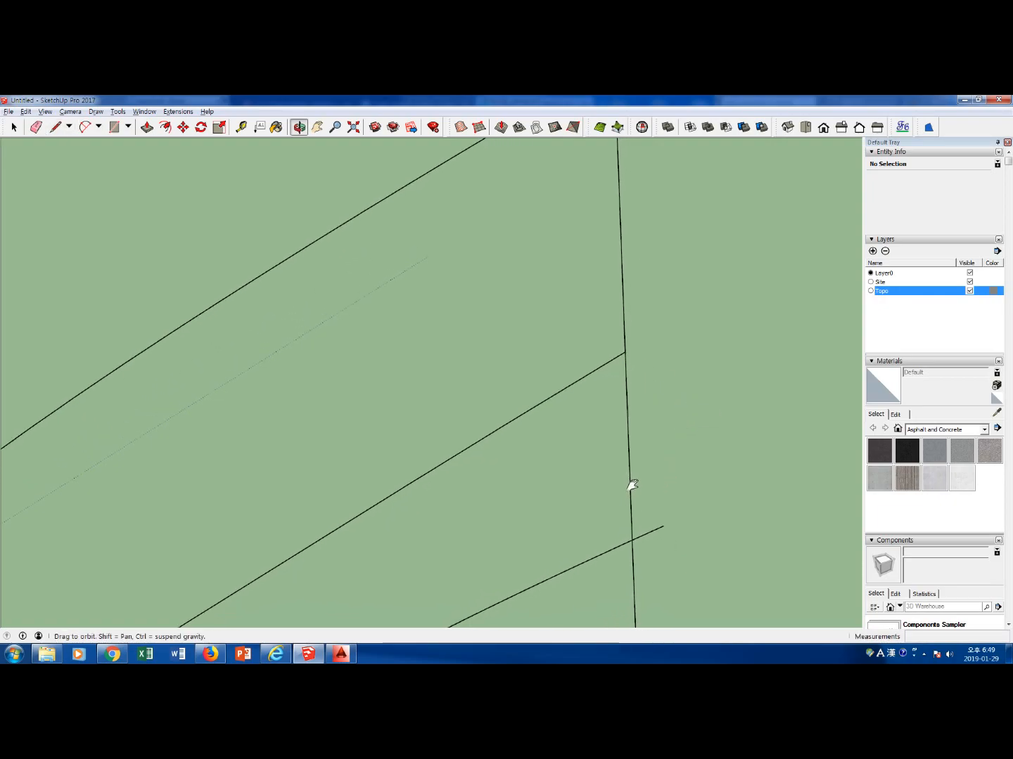
# Erase the overhanging end of the fourth contour and redraw it as a line ending on the east boundary
pyautogui.press('e')
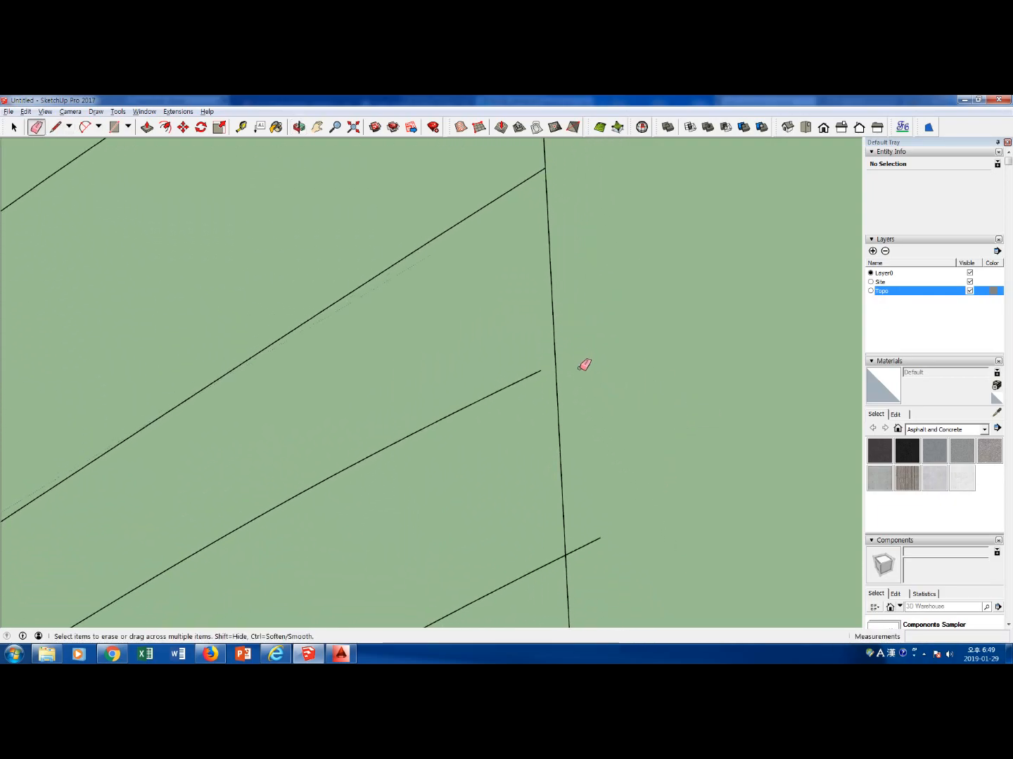
pyautogui.press('l')
pyautogui.click(540, 370)
pyautogui.click(555, 364)
pyautogui.press('space')
# Erase the fifth contour's end segment crossing the east boundary and reconnect the contour to the boundary with a line
pyautogui.keyDown('shift'); pyautogui.moveTo(556, 504); pyautogui.dragTo(503, 250, button='middle'); pyautogui.keyUp('shift')
pyautogui.scroll(-1, 524, 272)
pyautogui.moveTo(526, 276); pyautogui.dragTo(533, 294)
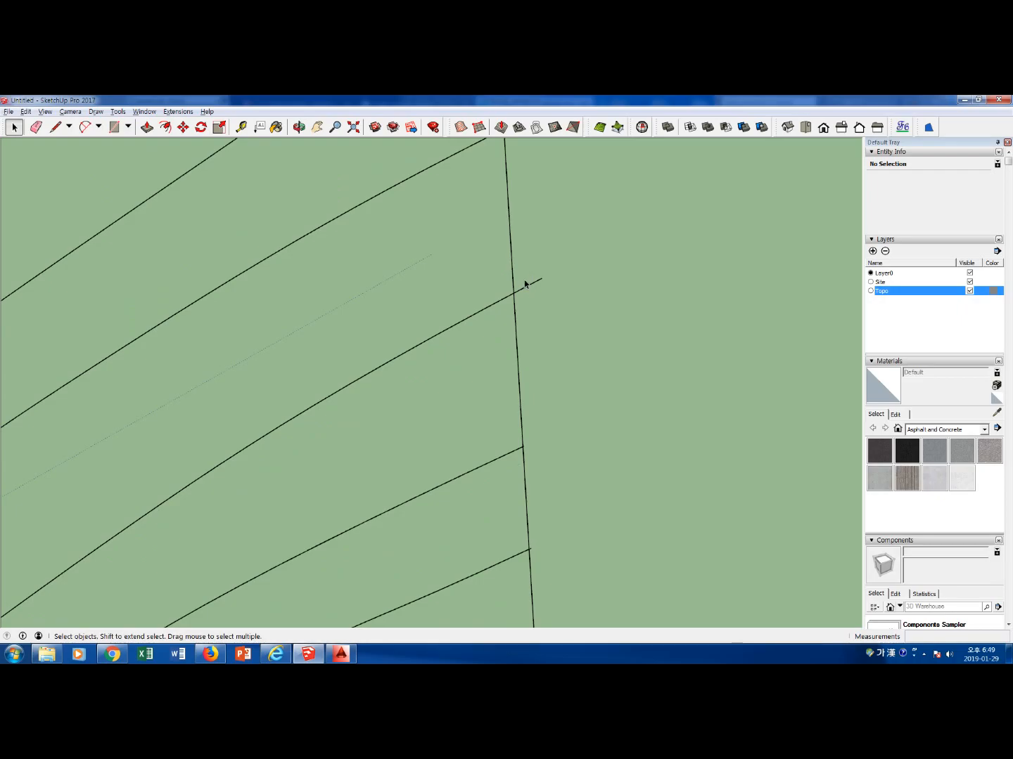
pyautogui.press('e')
pyautogui.click(532, 284)
pyautogui.press('space')
pyautogui.press('l')
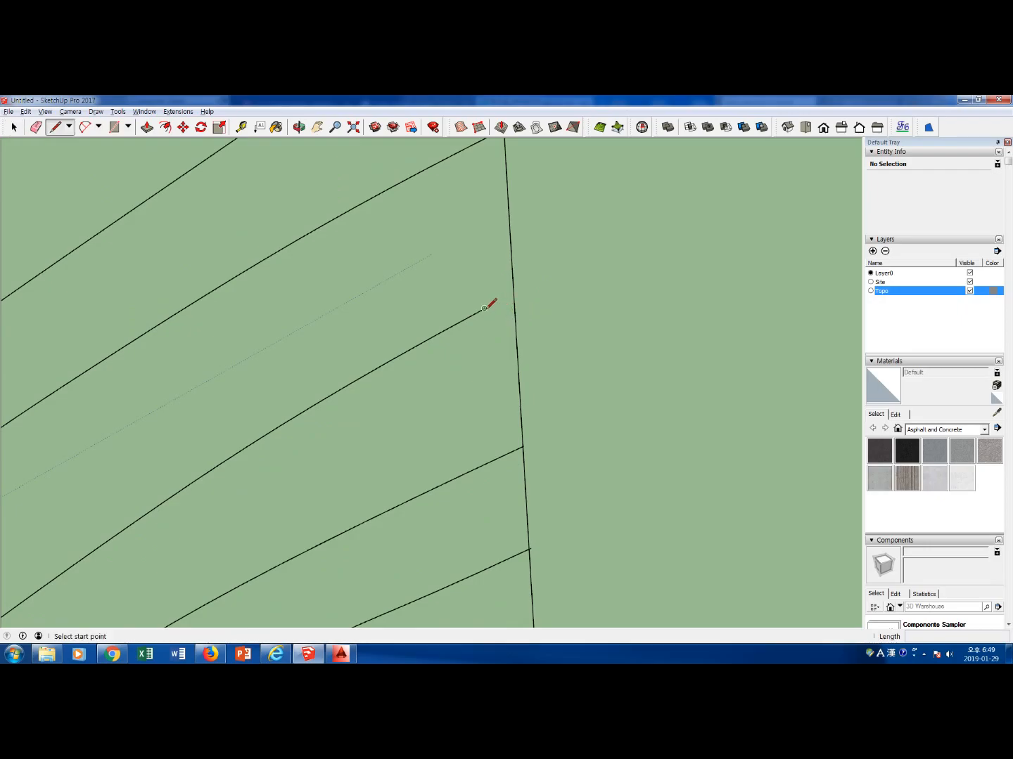
pyautogui.click(484, 308)
pyautogui.click(513, 295)
# Remove the sixth contour's excess end at the east boundary and draw a line joining it to the boundary
pyautogui.moveTo(535, 312); pyautogui.dragTo(528, 386, button='middle')
pyautogui.scroll(1, 523, 393)
pyautogui.press('e')
pyautogui.click(522, 392)
pyautogui.press('l')
pyautogui.click(433, 431)
pyautogui.click(518, 392)
pyautogui.press('space')
# Trim the seventh contour's overhang at the east boundary and redraw its end up to the boundary
pyautogui.keyDown('shift'); pyautogui.moveTo(542, 537); pyautogui.dragTo(474, 392, button='middle'); pyautogui.keyUp('shift')
pyautogui.scroll(2, 473, 392)
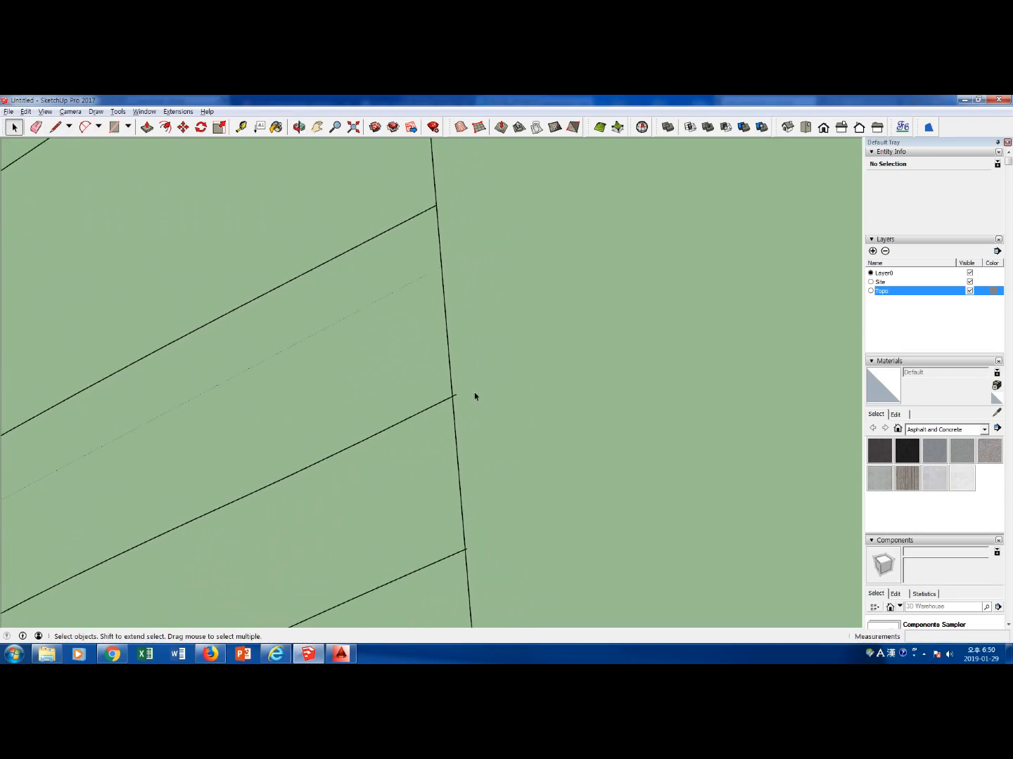
pyautogui.press('e')
pyautogui.click(457, 395)
pyautogui.press('l')
pyautogui.click(362, 441)
pyautogui.click(452, 398)
pyautogui.press('space')
# Erase the eighth contour's end segment at the east boundary and replace it with a line meeting the boundary
pyautogui.keyDown('shift'); pyautogui.moveTo(440, 539); pyautogui.dragTo(425, 326, button='middle'); pyautogui.keyUp('shift')
pyautogui.scroll(2, 425, 326)
pyautogui.press('e')
pyautogui.click(442, 339)
pyautogui.press('l')
pyautogui.click(374, 370)
pyautogui.click(462, 362)
# Trim the next contour south along the east boundary and join it and the following contour to the boundary with lines
pyautogui.keyDown('shift'); pyautogui.moveTo(455, 427); pyautogui.dragTo(412, 269, button='middle'); pyautogui.keyUp('shift')
pyautogui.press('e')
pyautogui.click(446, 496)
pyautogui.press('l')
pyautogui.click(450, 530)
pyautogui.press('space')
pyautogui.keyDown('shift'); pyautogui.moveTo(451, 529); pyautogui.dragTo(451, 210, button='middle'); pyautogui.keyUp('shift')
pyautogui.press('l')
pyautogui.click(436, 521)
pyautogui.click(459, 544)
pyautogui.keyDown('shift'); pyautogui.moveTo(459, 543); pyautogui.dragTo(415, 250, button='middle'); pyautogui.keyUp('shift')
# Switch to the top view and erase the overhanging ends of the next two contours along the east boundary
pyautogui.click(806, 128)
pyautogui.scroll(-3, 472, 450)
pyautogui.keyDown('shift'); pyautogui.moveTo(511, 562); pyautogui.dragTo(514, 288, button='middle'); pyautogui.keyUp('shift')
pyautogui.scroll(-4, 524, 316)
pyautogui.scroll(3, 537, 351)
pyautogui.press('e')
pyautogui.click(557, 303)
pyautogui.click(553, 505)
# Draw short lines joining the two trimmed contours to the east boundary
pyautogui.press('l')
pyautogui.click(546, 308)
pyautogui.click(563, 295)
pyautogui.press('space')
pyautogui.press('l')
pyautogui.click(534, 521)
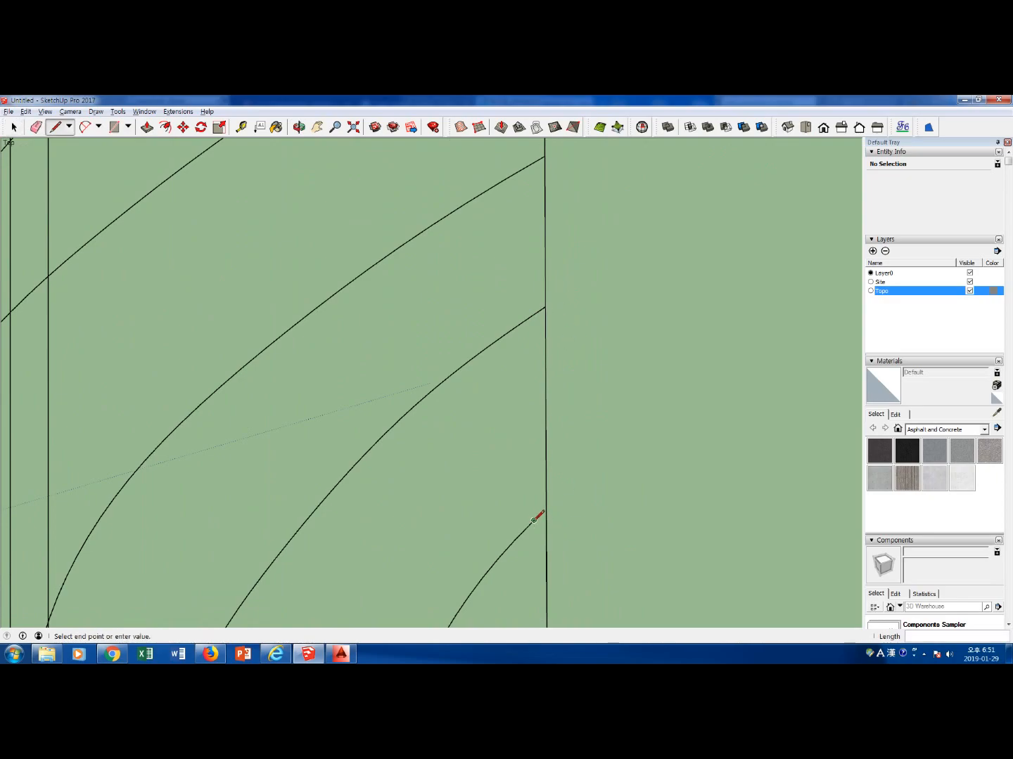
pyautogui.click(546, 509)
# Erase the excess contour ends on the following stretch of the east boundary to the south
pyautogui.press('space')
pyautogui.keyDown('shift'); pyautogui.moveTo(566, 550); pyautogui.dragTo(545, 330, button='middle'); pyautogui.keyUp('shift')
pyautogui.keyDown('shift'); pyautogui.moveTo(553, 478); pyautogui.dragTo(540, 371, button='middle'); pyautogui.keyUp('shift')
pyautogui.press('e')
pyautogui.click(523, 310)
pyautogui.click(530, 294)
pyautogui.click(528, 493)
# Close the gaps between the two freshly trimmed contour ends and the east boundary with short lines
pyautogui.scroll(2, 533, 346)
pyautogui.press('l')
pyautogui.click(499, 339)
pyautogui.click(503, 320)
pyautogui.press('space')
pyautogui.scroll(3, 505, 528)
pyautogui.press('l')
pyautogui.click(500, 552)
pyautogui.click(503, 560)
pyautogui.press('space')
# Erase the next contour's overhang farther south on the east boundary and redraw a contour end up to the boundary
pyautogui.keyDown('shift'); pyautogui.moveTo(487, 514); pyautogui.dragTo(503, 359, button='middle'); pyautogui.keyUp('shift')
pyautogui.scroll(-3, 504, 360)
pyautogui.press('e')
pyautogui.click(517, 604)
pyautogui.scroll(2, 524, 587)
pyautogui.press('l')
pyautogui.click(504, 432)
pyautogui.press('space')
# Join the lower curved contour to the east boundary with a line and delete the face between it and the contour above
pyautogui.press('l')
pyautogui.click(489, 604)
pyautogui.click(504, 613)
pyautogui.press('space')
pyautogui.click(470, 472)
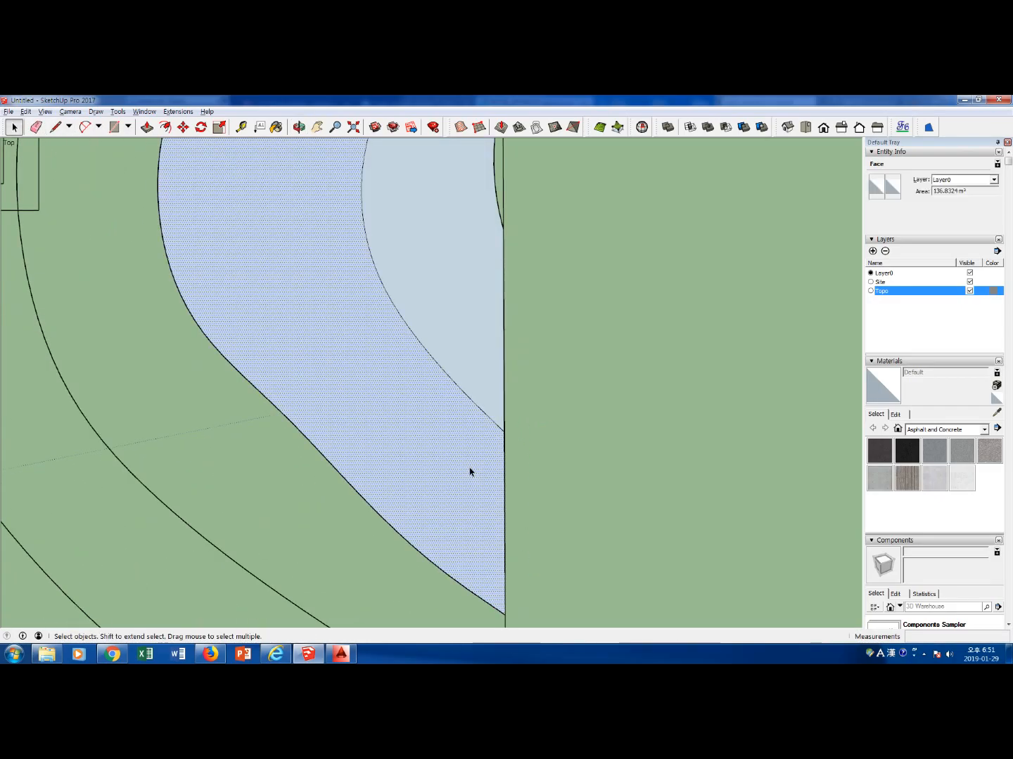
pyautogui.press('Delete')
# Trim the last contours above the site's southeast corner and connect their ends to the east boundary with lines
pyautogui.press('l')
pyautogui.click(515, 343)
pyautogui.press('space')
pyautogui.press('e')
pyautogui.click(524, 512)
pyautogui.scroll(1, 494, 511)
pyautogui.press('l')
pyautogui.click(478, 484)
pyautogui.click(518, 506)
# Trim the first contour west of the southeast corner at the south boundary and delete the face created inside the site
pyautogui.keyDown('shift'); pyautogui.moveTo(459, 548); pyautogui.dragTo(475, 336, button='middle'); pyautogui.keyUp('shift')
pyautogui.press('e')
pyautogui.press('l')
pyautogui.click(447, 384)
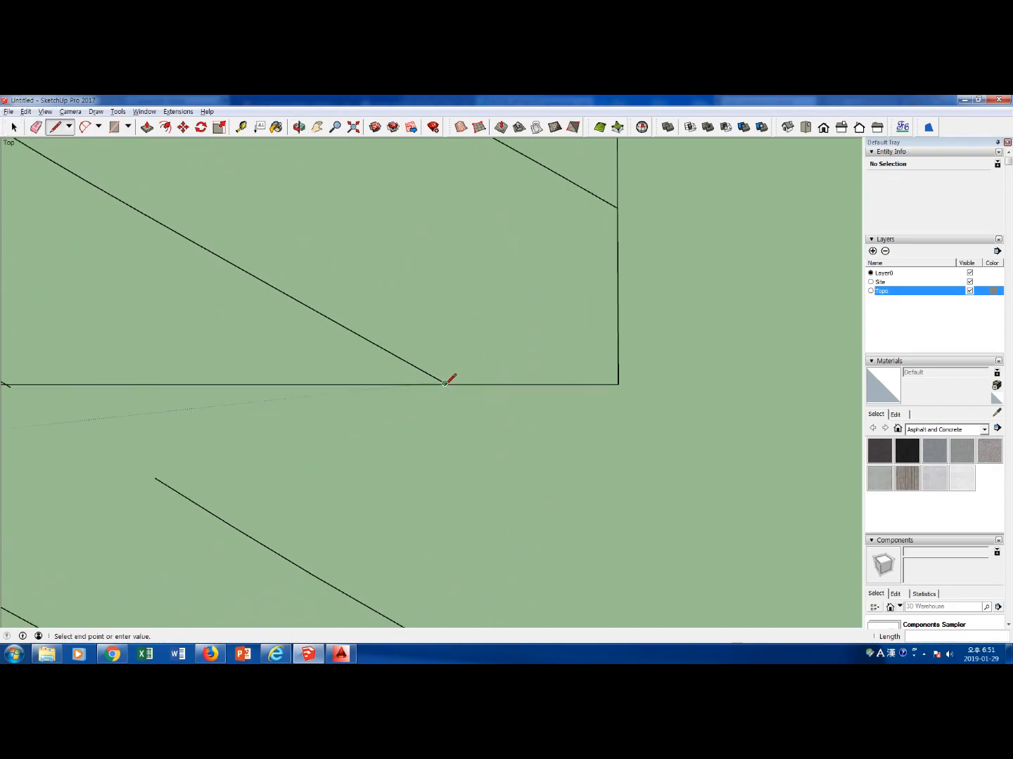
pyautogui.click(470, 397)
pyautogui.press('e')
pyautogui.click(469, 396)
pyautogui.press('space')
pyautogui.click(464, 345)
pyautogui.press('Delete')
# Remove the next contour's end at the south boundary, redraw it up to the boundary, and delete the adjacent face
pyautogui.click(289, 358)
pyautogui.scroll(-3, 292, 377)
pyautogui.press('Delete')
pyautogui.press('l')
pyautogui.click(250, 349)
pyautogui.click(288, 373)
pyautogui.press('space')
pyautogui.click(332, 338)
pyautogui.press('Delete')
# Delete the group of contour pieces extending outside the south boundary
pyautogui.scroll(-8, 421, 453)
pyautogui.moveTo(601, 507)
pyautogui.mouseDown()
pyautogui.moveTo(289, 466)
pyautogui.moveTo(181, 425)
pyautogui.mouseUp()
pyautogui.press('Delete')
# Draw lines joining two more contours to the south boundary and delete the face formed between them
pyautogui.scroll(3, 181, 426)
pyautogui.press('l')
pyautogui.click(228, 410)
pyautogui.click(234, 424)
pyautogui.press('space')
pyautogui.press('l')
pyautogui.click(332, 416)
pyautogui.click(337, 424)
pyautogui.press('space')
pyautogui.click(316, 407)
pyautogui.press('Delete')
# Join the next contour along the south boundary with a line and delete the face enclosed beside it
pyautogui.press('l')
pyautogui.click(406, 416)
pyautogui.press('space')
pyautogui.click(389, 413)
pyautogui.press('Delete')
# Delete the remaining contour stubs one by one along the next stretch of the south boundary
pyautogui.scroll(2, 514, 427)
pyautogui.click(488, 428)
pyautogui.press('Delete')
pyautogui.click(569, 426)
pyautogui.press('Delete')
pyautogui.click(829, 426)
pyautogui.press('Delete')
pyautogui.keyDown('shift'); pyautogui.moveTo(787, 434); pyautogui.dragTo(350, 477, button='middle'); pyautogui.keyUp('shift')
pyautogui.click(567, 469)
pyautogui.press('Delete')
# Connect three trimmed contour ends to the south boundary with short lines and delete the face formed there
pyautogui.scroll(-3, 567, 471)
pyautogui.scroll(3, 345, 498)
pyautogui.press('l')
pyautogui.click(343, 464)
pyautogui.click(358, 481)
pyautogui.press('space')
pyautogui.press('l')
pyautogui.click(428, 471)
pyautogui.click(435, 481)
pyautogui.press('space')
pyautogui.press('l')
pyautogui.click(562, 471)
pyautogui.click(571, 481)
pyautogui.scroll(-2, 547, 487)
pyautogui.click(408, 485)
pyautogui.press('Delete')
# Draw a line extending the following contour to the south boundary and delete the surplus geometry at its end
pyautogui.scroll(3, 626, 509)
pyautogui.press('l')
pyautogui.click(585, 499)
pyautogui.click(606, 517)
pyautogui.press('space')
pyautogui.click(600, 512)
pyautogui.press('Delete')
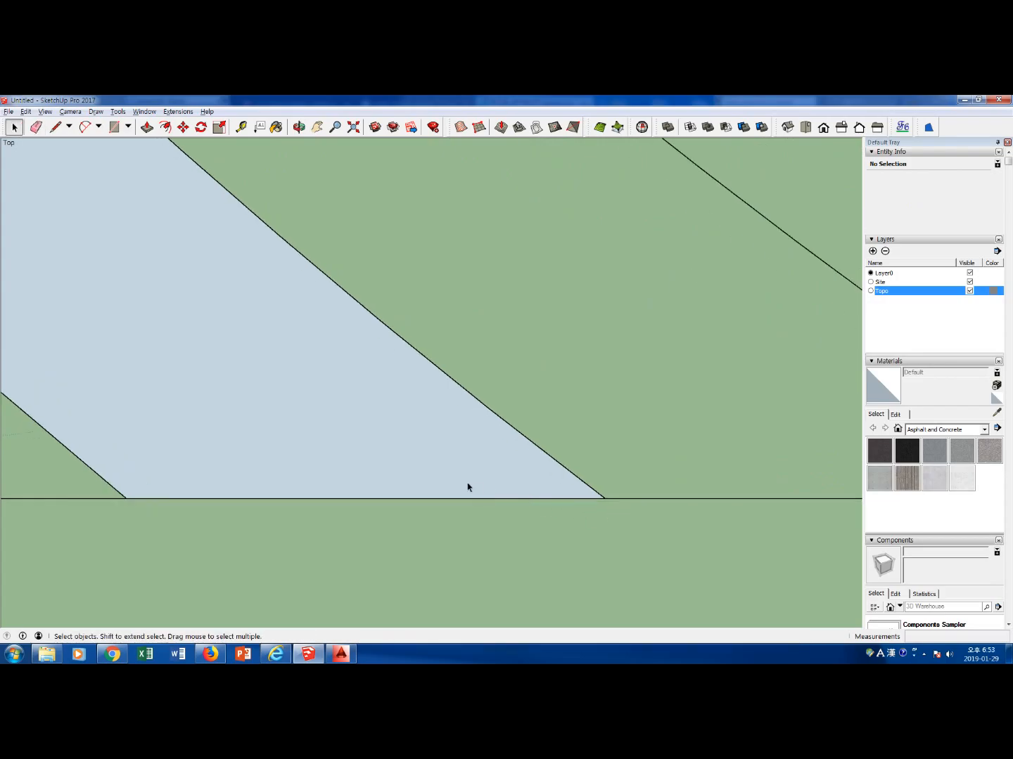
# Delete the face between the contours at the south boundary, draw a short line at the next contour's end and delete the surplus piece there
pyautogui.click(477, 485)
pyautogui.press('Delete')
pyautogui.press('l')
pyautogui.click(456, 489)
pyautogui.click(476, 504)
pyautogui.press('space')
pyautogui.click(532, 469)
pyautogui.press('Delete')
# Hide the Site layer to inspect the trimmed contours on their own, and turn it visible again
pyautogui.scroll(-3, 645, 484)
pyautogui.scroll(-4, 557, 321)
pyautogui.keyDown('shift'); pyautogui.moveTo(527, 283); pyautogui.dragTo(534, 467, button='middle'); pyautogui.keyUp('shift')
pyautogui.scroll(-1, 535, 468)
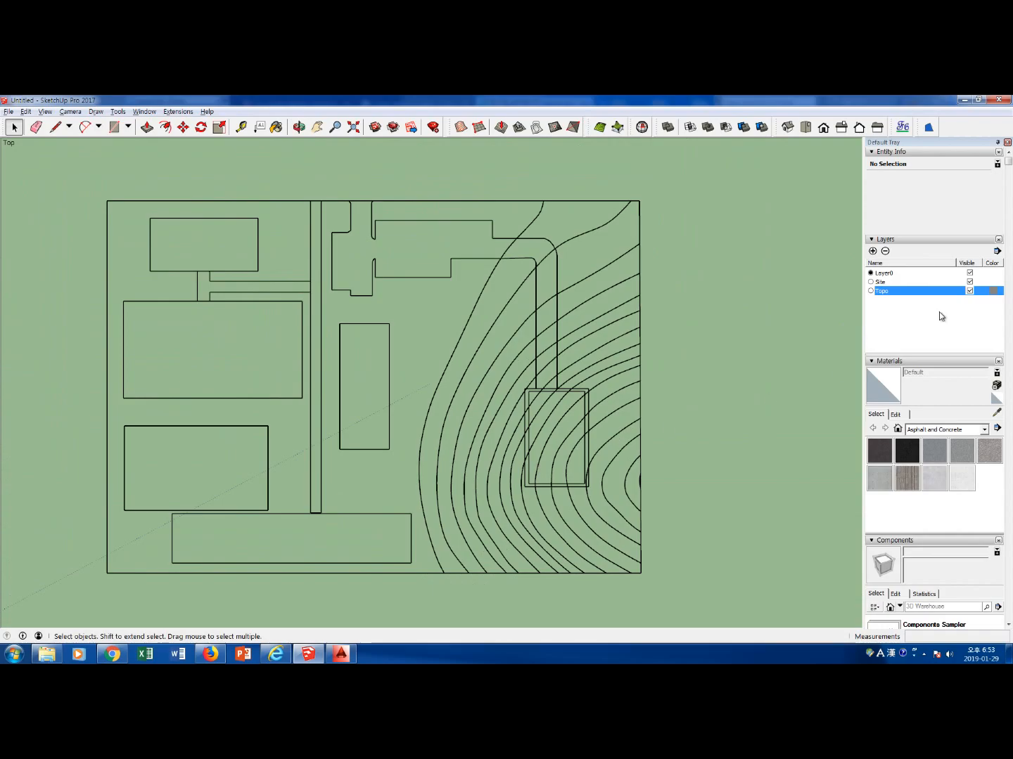
pyautogui.click(970, 282)
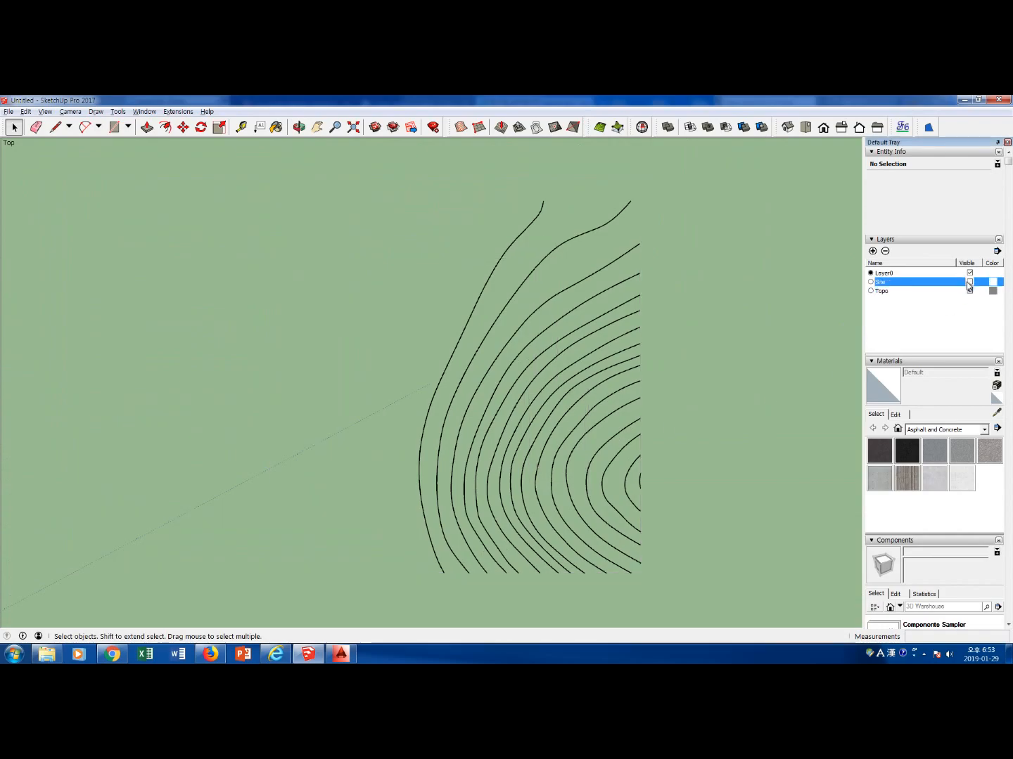
pyautogui.click(970, 282)
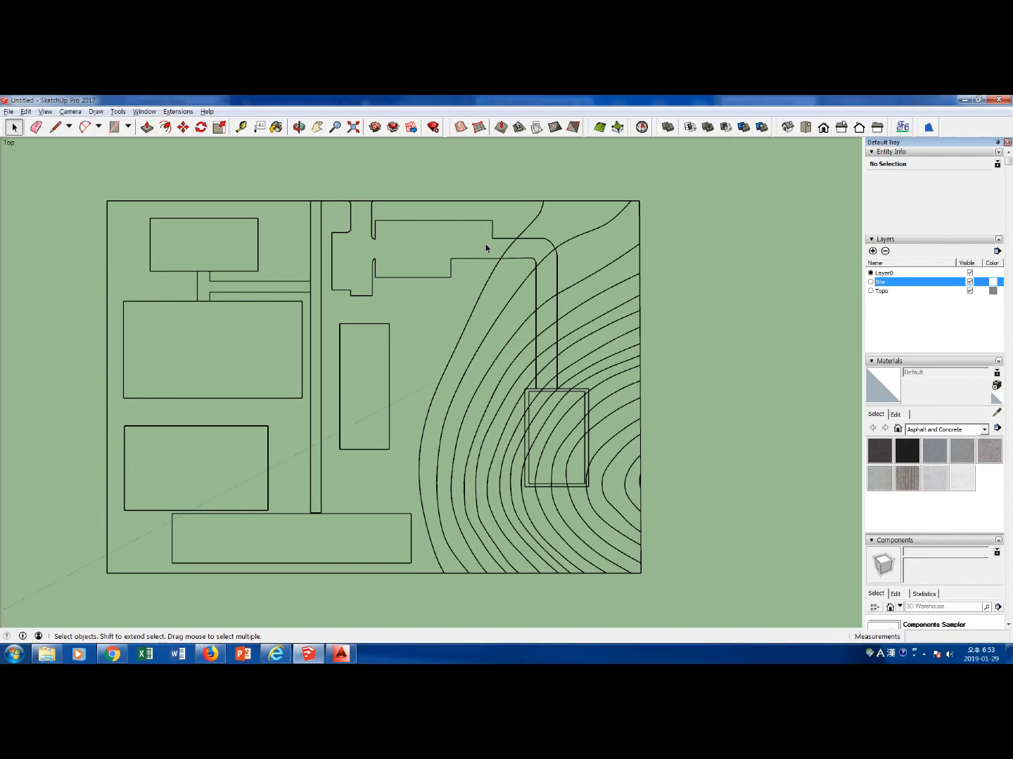
# Close the open east side of the northern building outline with lines down to the lower path edge and delete the face formed
pyautogui.press('l')
pyautogui.click(492, 220)
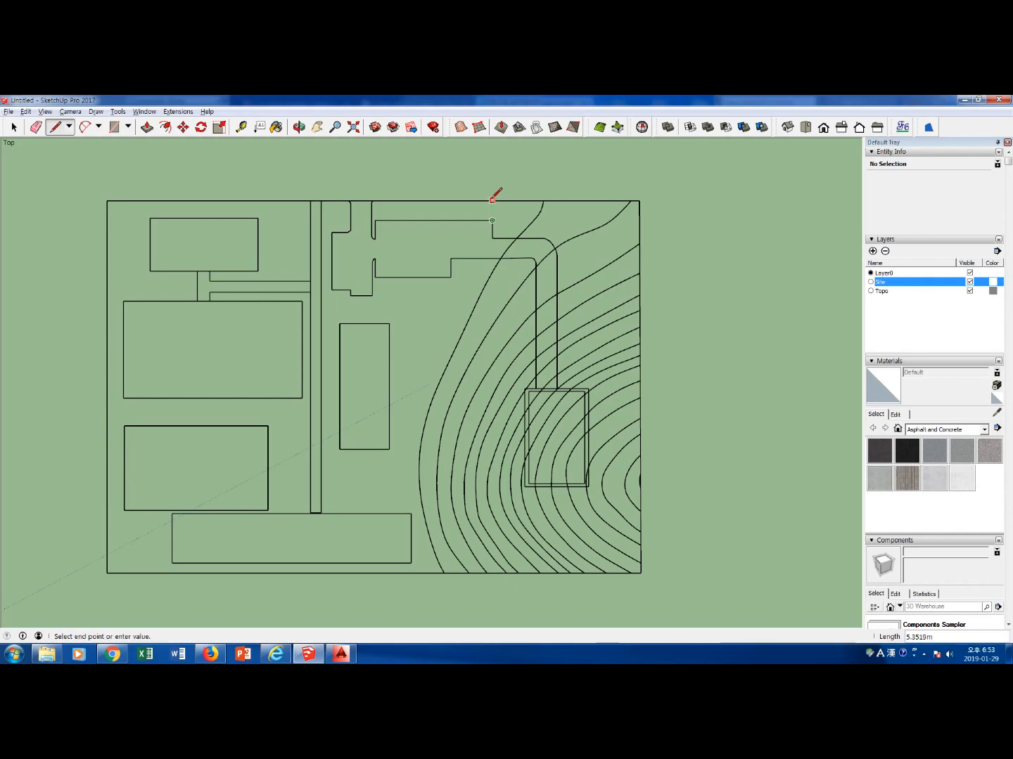
pyautogui.click(492, 237)
pyautogui.click(492, 238)
pyautogui.click(492, 258)
pyautogui.press('space')
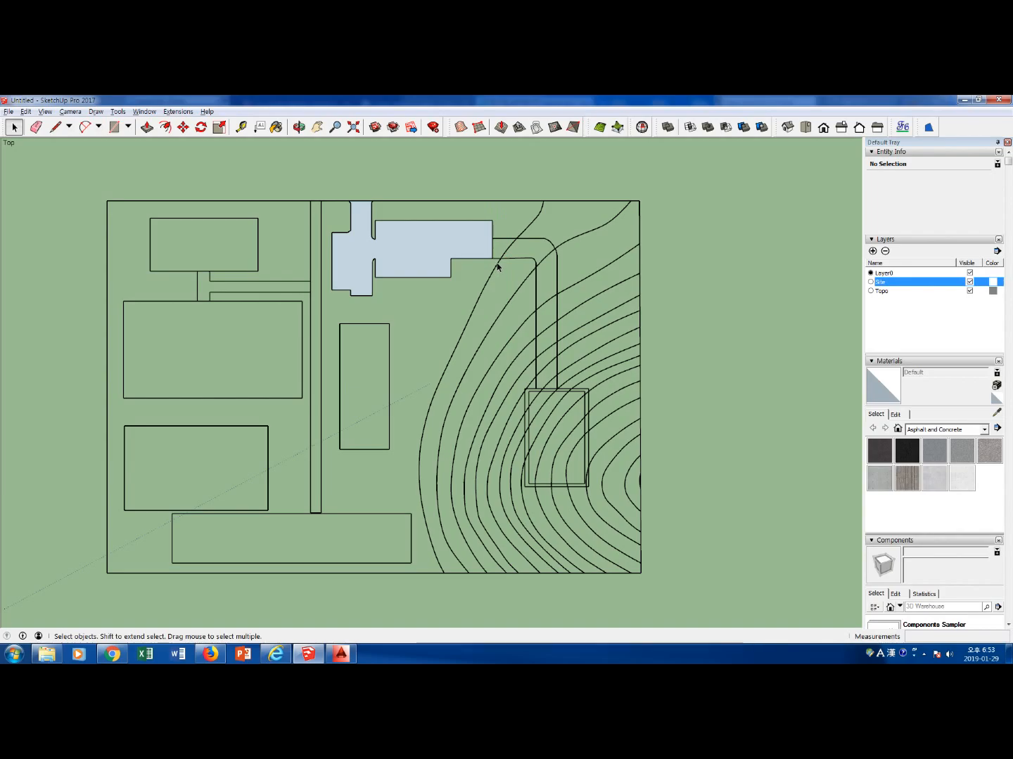
pyautogui.click(456, 253)
pyautogui.click(485, 260)
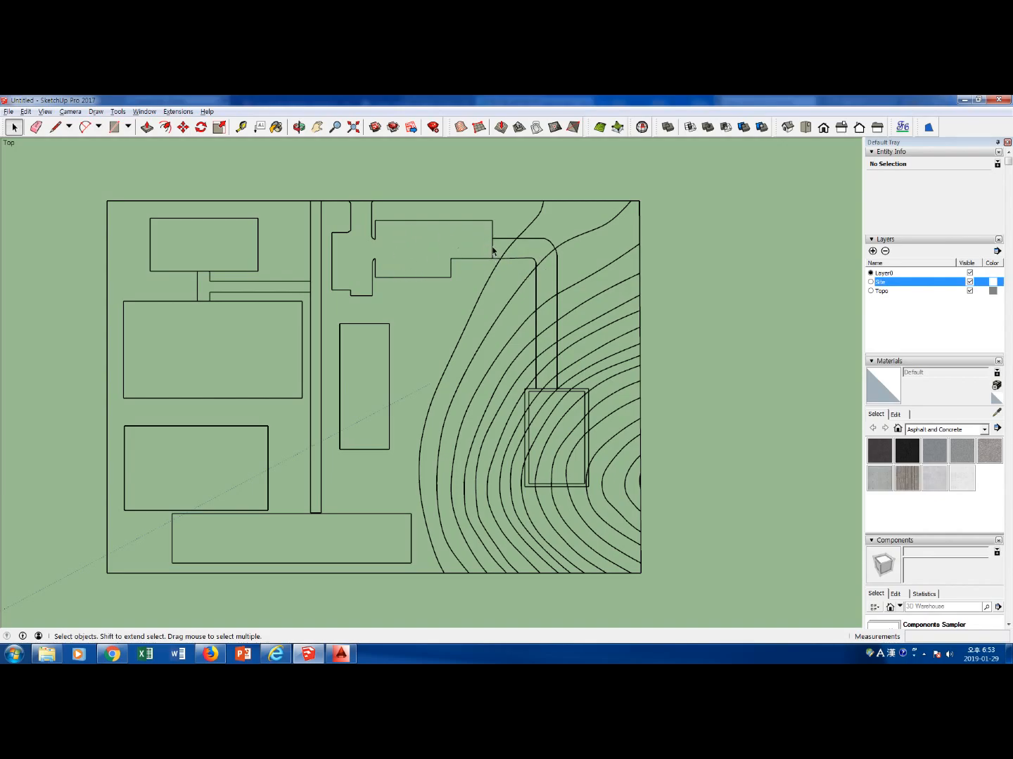
# Draw a line about 5.35 m long from the northern building's northeast corner up to the north site boundary
pyautogui.press('l')
pyautogui.click(492, 219)
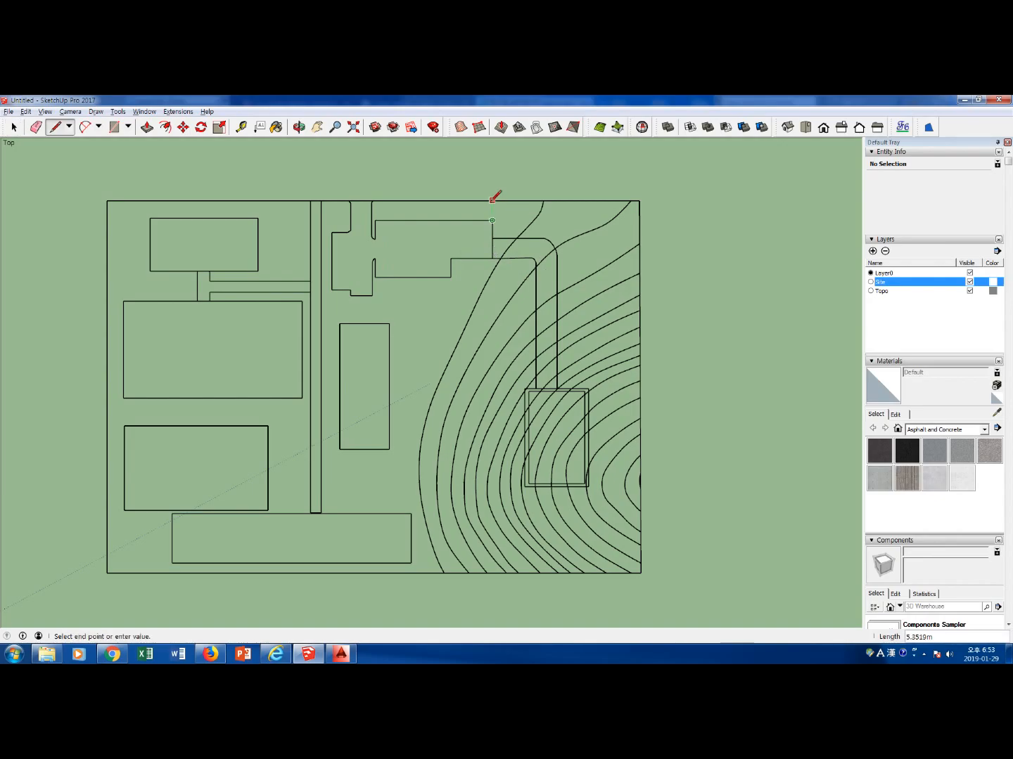
pyautogui.click(491, 201)
pyautogui.press('space')
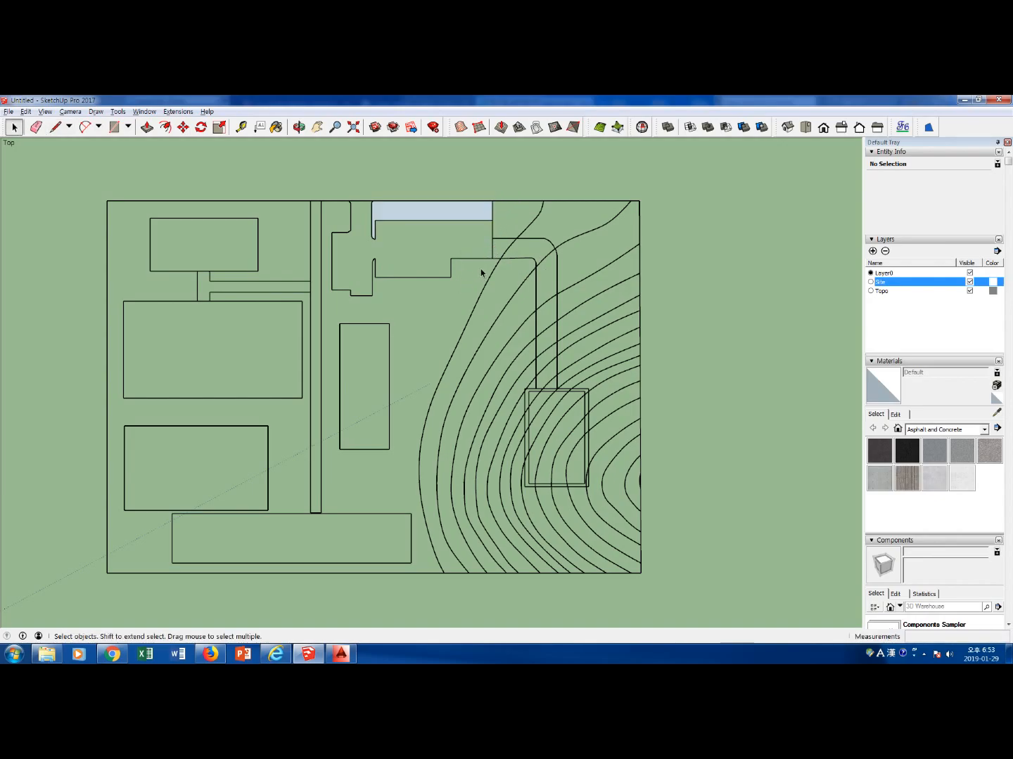
# Draw connected line segments from the building's lower east corner southward along the outer side of the westernmost contour
pyautogui.press('l')
pyautogui.click(492, 258)
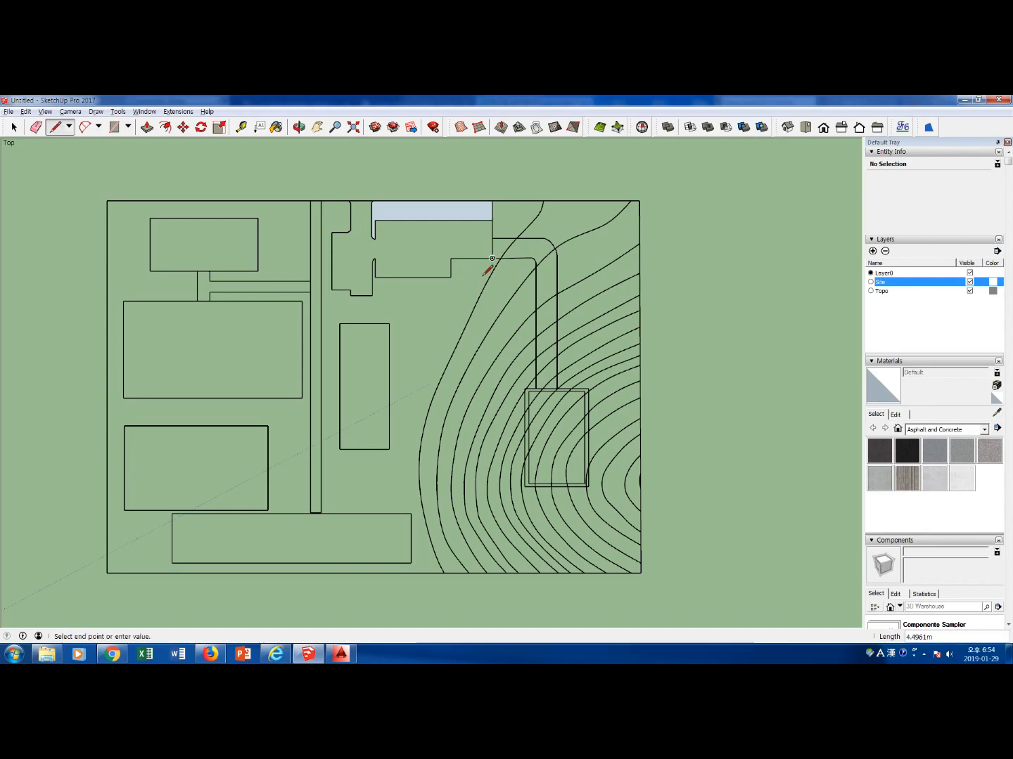
pyautogui.scroll(4, 486, 270)
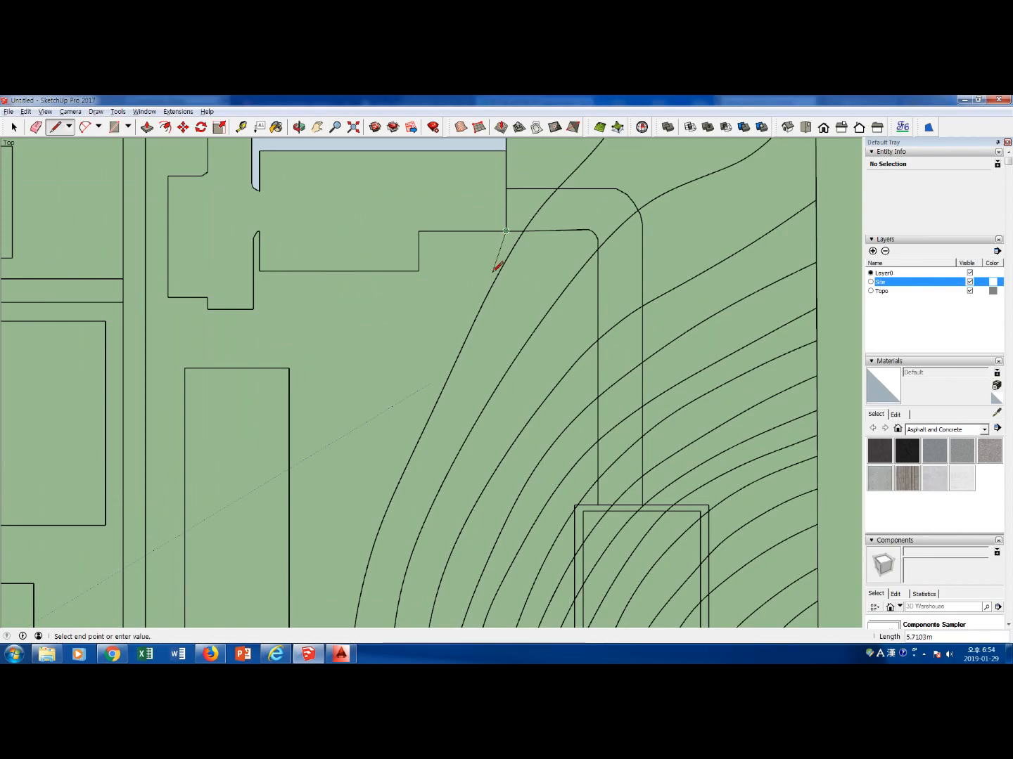
pyautogui.click(461, 324)
pyautogui.scroll(-3, 434, 386)
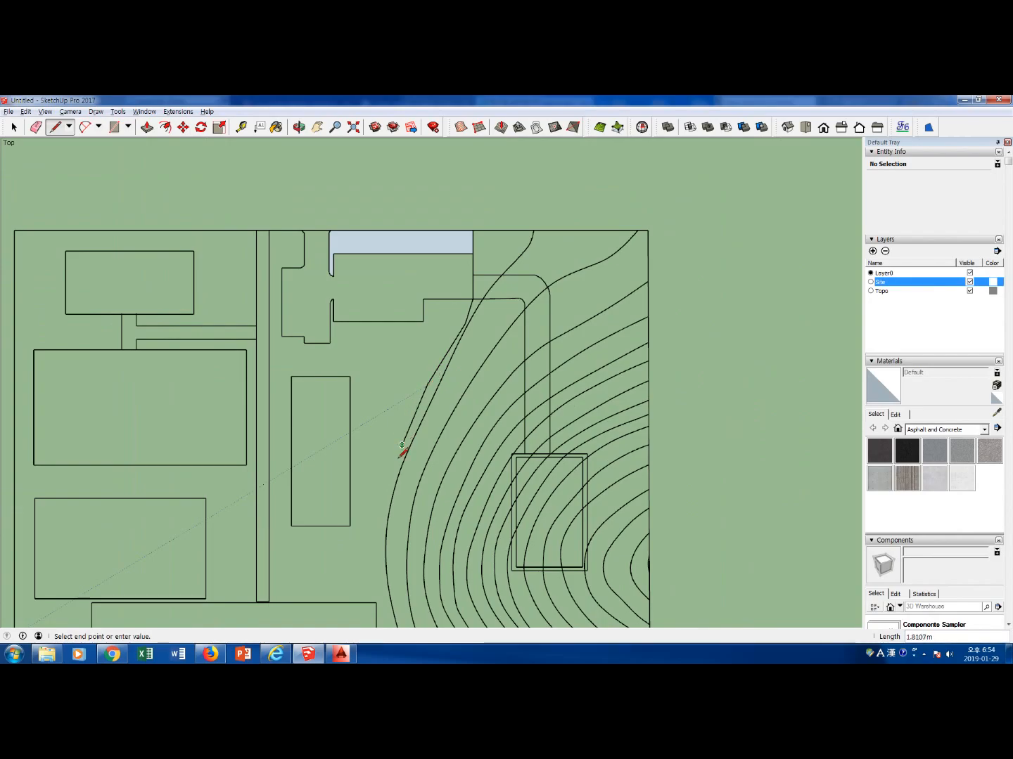
pyautogui.click(387, 499)
# Continue the line along the southern rectangle's east edge to the south boundary and delete the face formed inside the rectangle
pyautogui.keyDown('shift'); pyautogui.moveTo(384, 532); pyautogui.dragTo(397, 218, button='middle'); pyautogui.keyUp('shift')
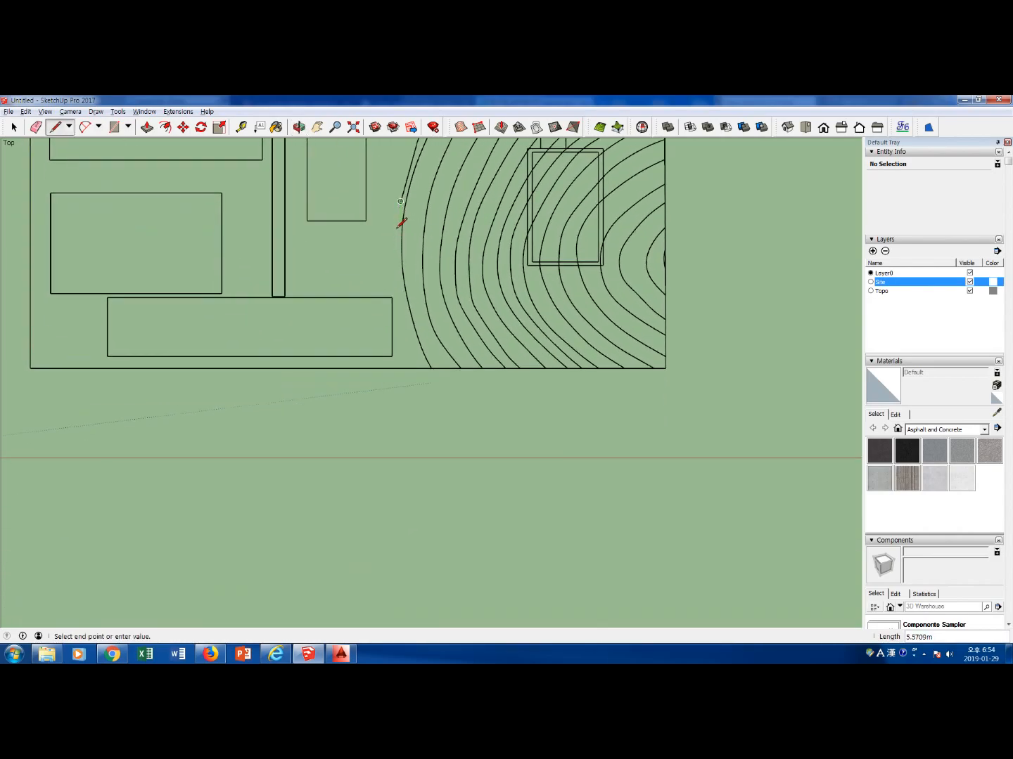
pyautogui.scroll(3, 394, 224)
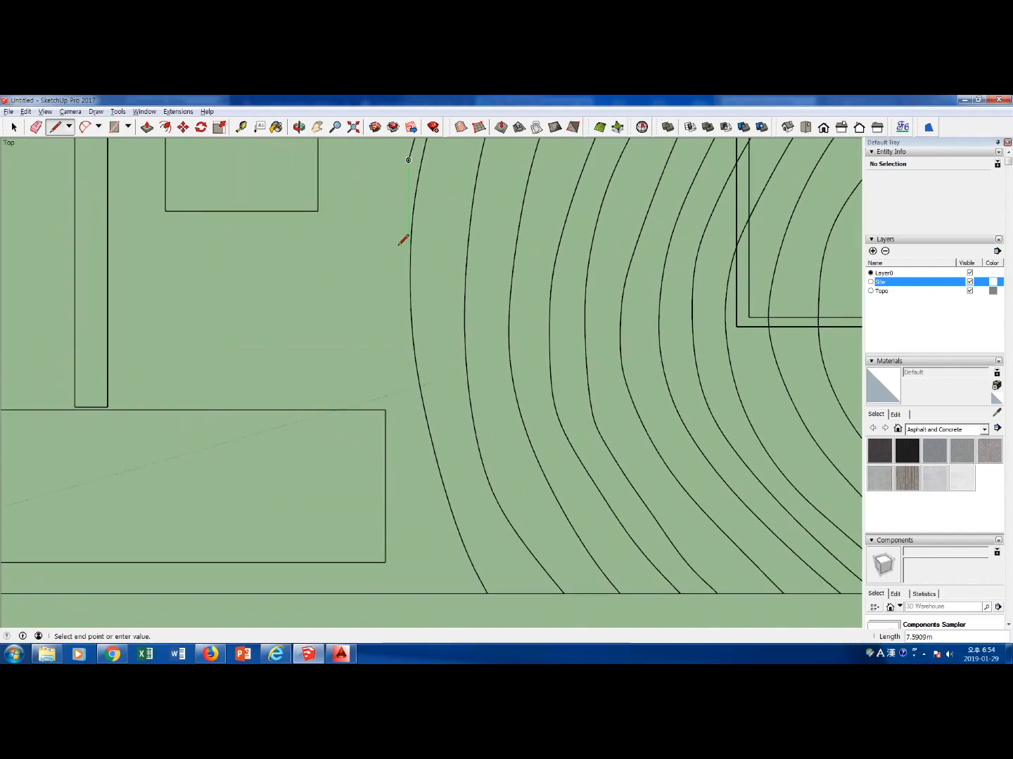
pyautogui.click(395, 240)
pyautogui.click(385, 409)
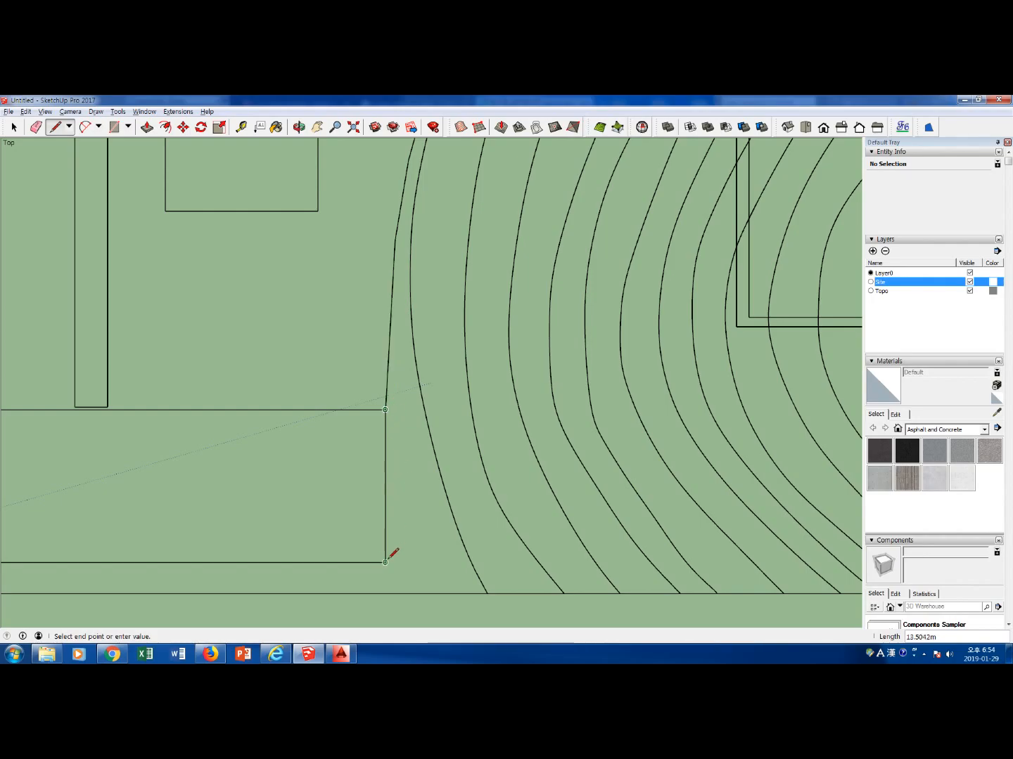
pyautogui.click(385, 594)
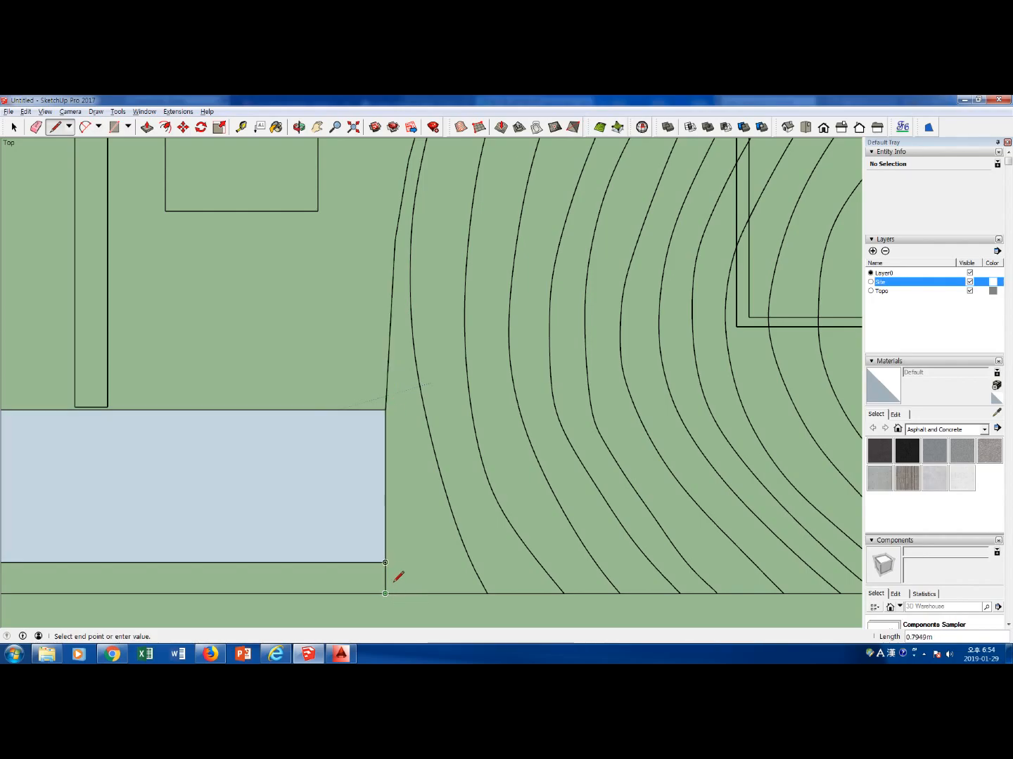
pyautogui.press('space')
pyautogui.scroll(-2, 396, 571)
pyautogui.click(343, 536)
pyautogui.press('Delete')
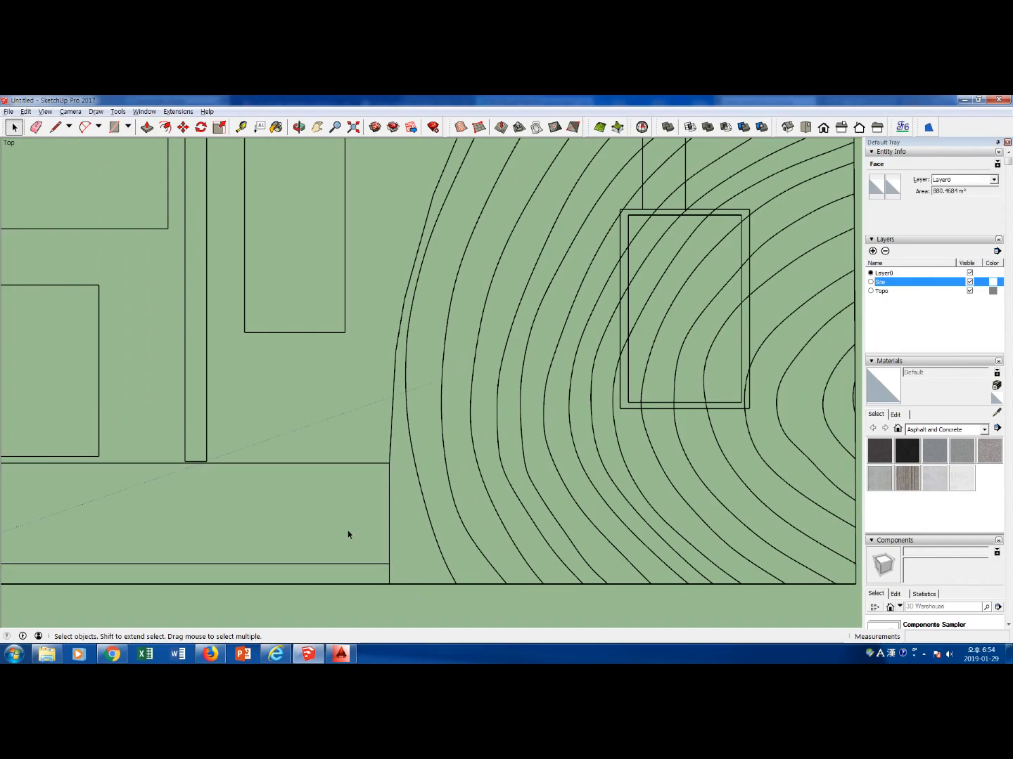
# Select all edges of the new line beside the contours from the north to the south boundary and assign them to the Topo layer
pyautogui.scroll(-3, 367, 484)
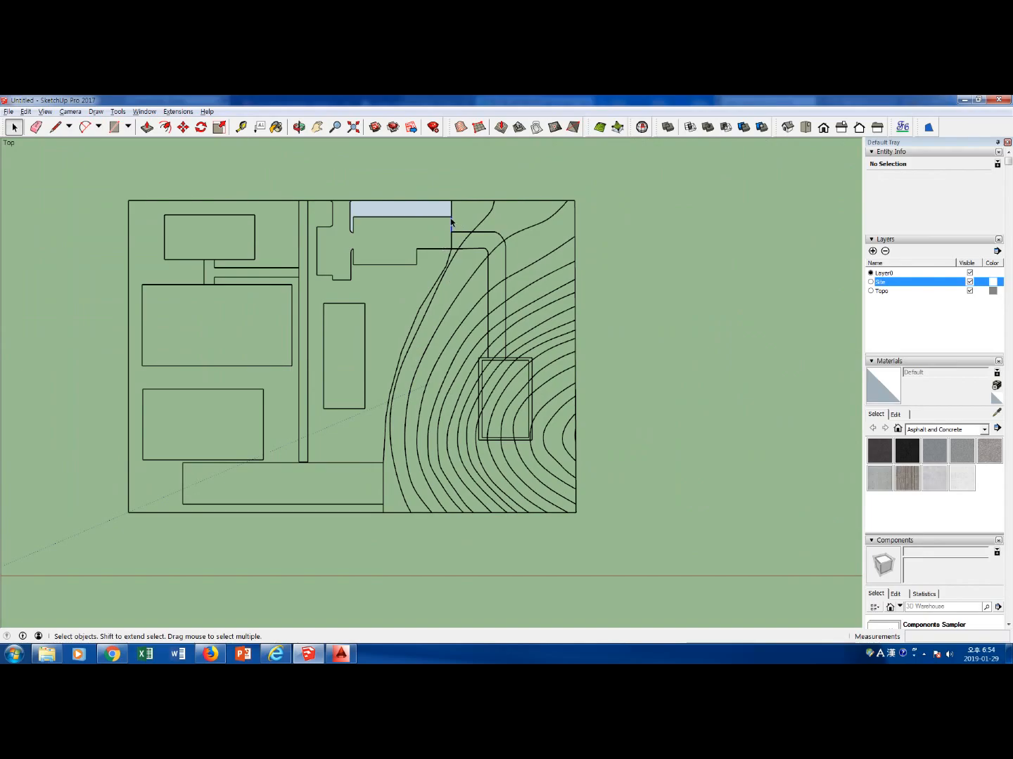
pyautogui.click(451, 222)
pyautogui.keyDown('shift'); pyautogui.click(453, 242); pyautogui.keyUp('shift')
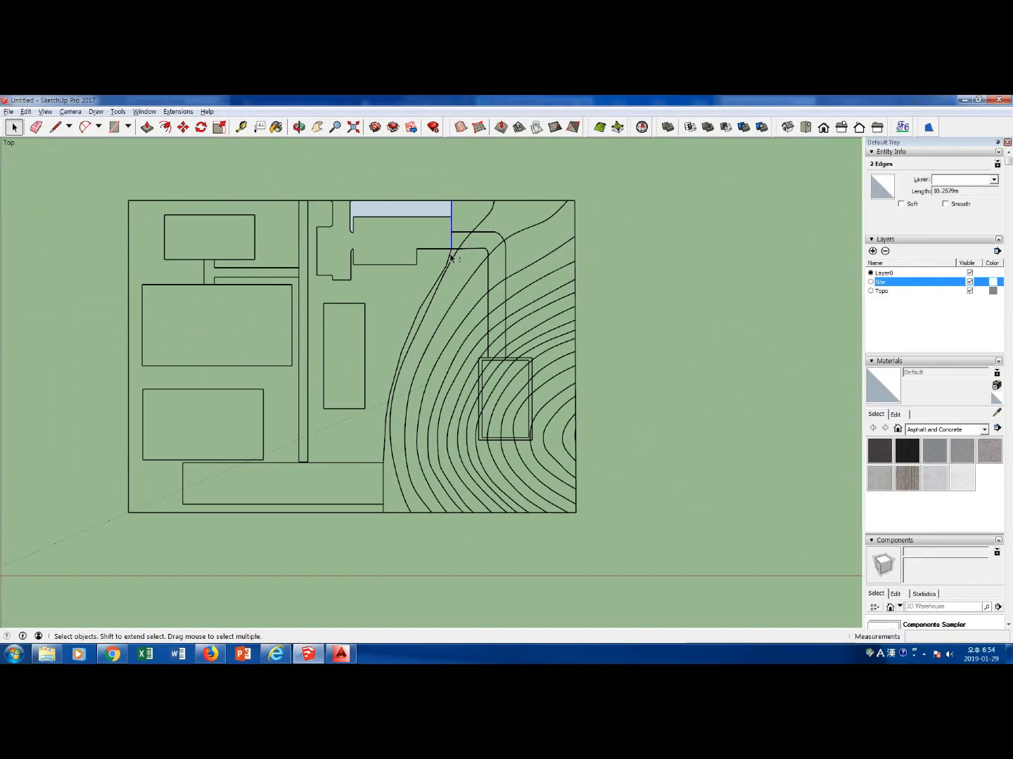
pyautogui.keyDown('shift'); pyautogui.click(441, 278); pyautogui.keyUp('shift')
pyautogui.keyDown('shift'); pyautogui.click(423, 310); pyautogui.keyUp('shift')
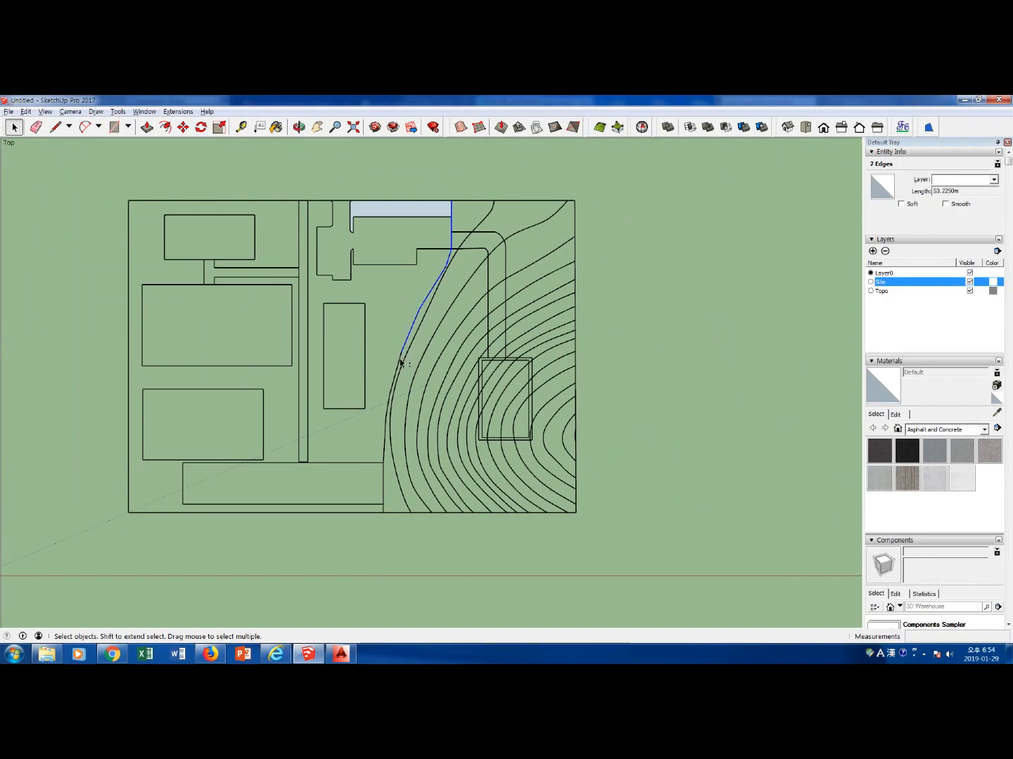
pyautogui.keyDown('shift'); pyautogui.click(388, 410); pyautogui.keyUp('shift')
pyautogui.keyDown('shift'); pyautogui.click(386, 431); pyautogui.keyUp('shift')
pyautogui.keyDown('shift'); pyautogui.click(384, 484); pyautogui.keyUp('shift')
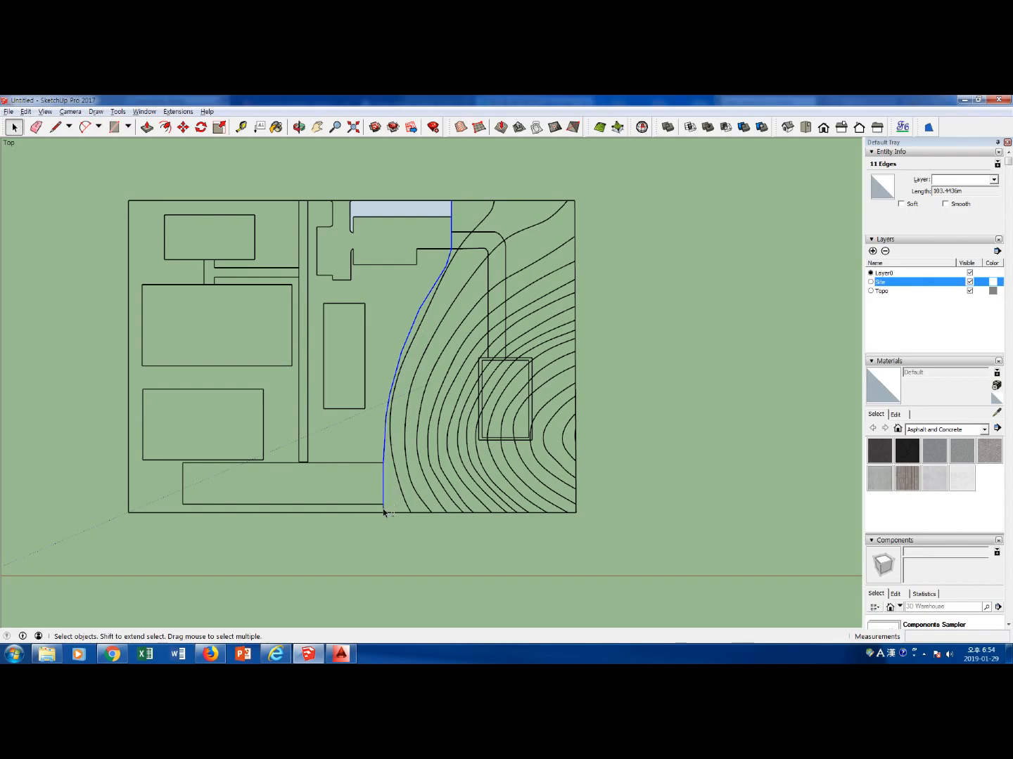
pyautogui.keyDown('shift'); pyautogui.click(383, 510); pyautogui.keyUp('shift')
pyautogui.click(993, 181)
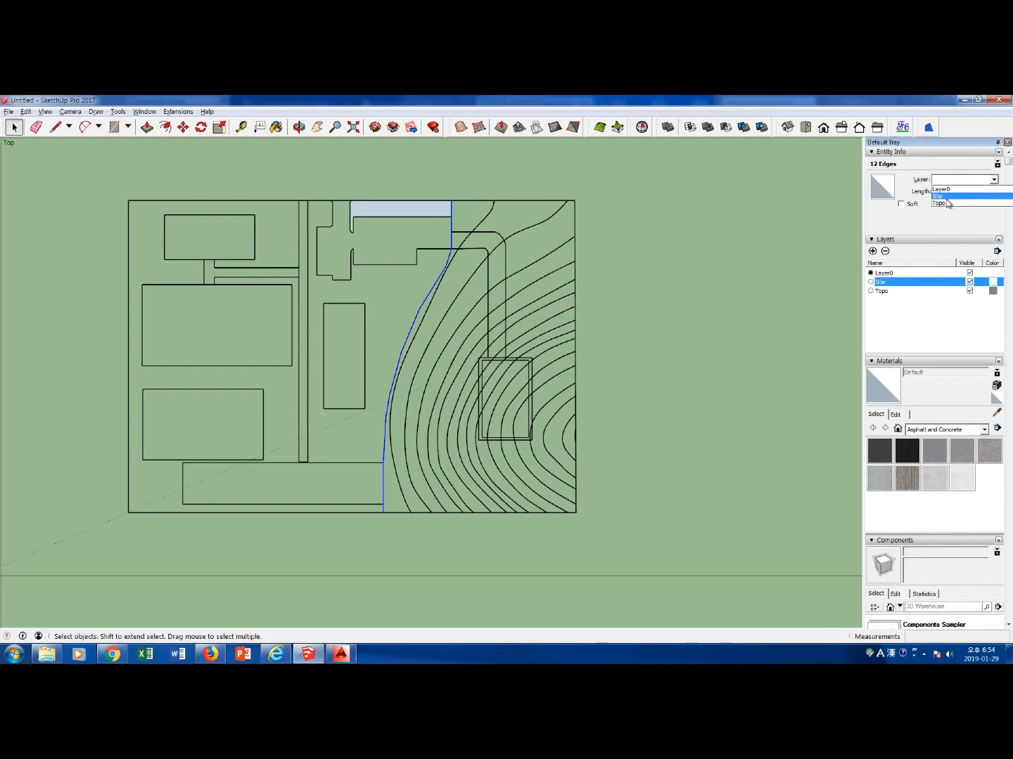
pyautogui.click(945, 202)
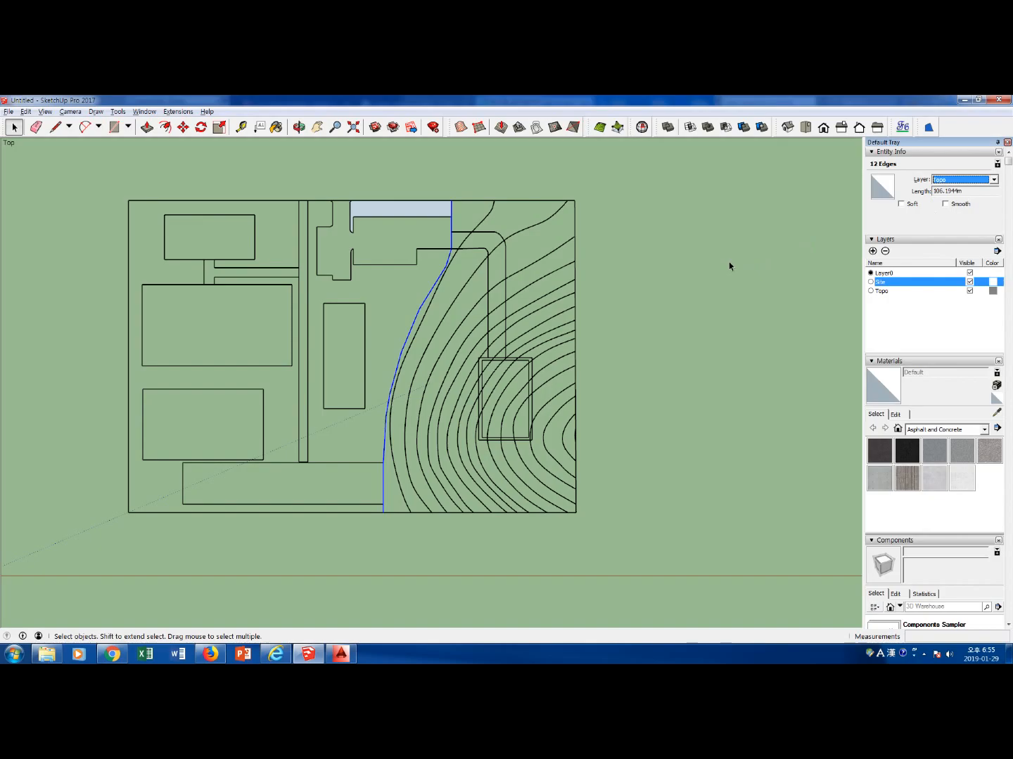
# Delete the face between the northern building and the north site boundary
pyautogui.click(734, 309)
pyautogui.click(410, 208)
pyautogui.click(660, 265)
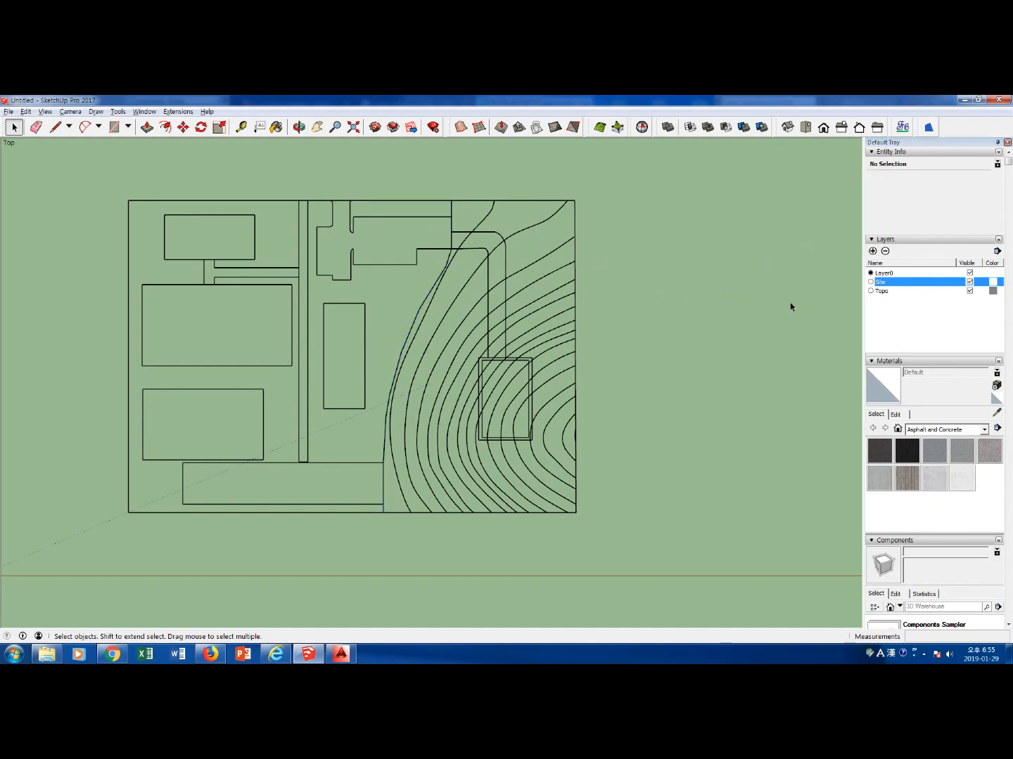
# Toggle the visibility of the Site layer and the Topo layer in turn to check which lines belong to each
pyautogui.click(970, 281)
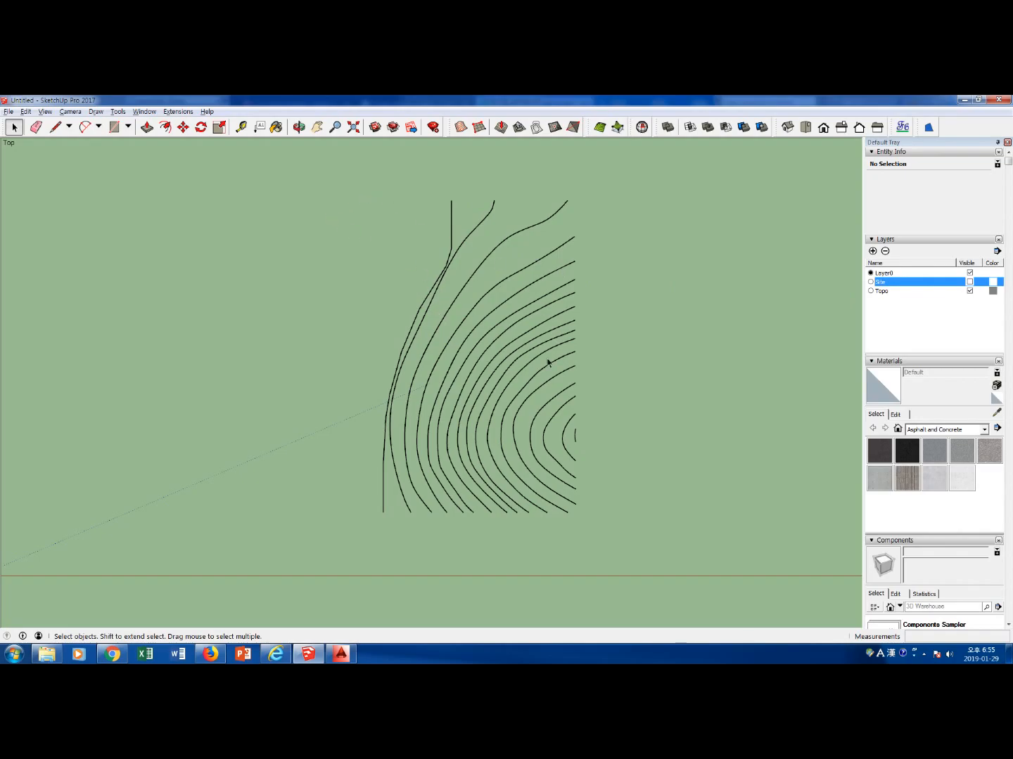
pyautogui.click(969, 281)
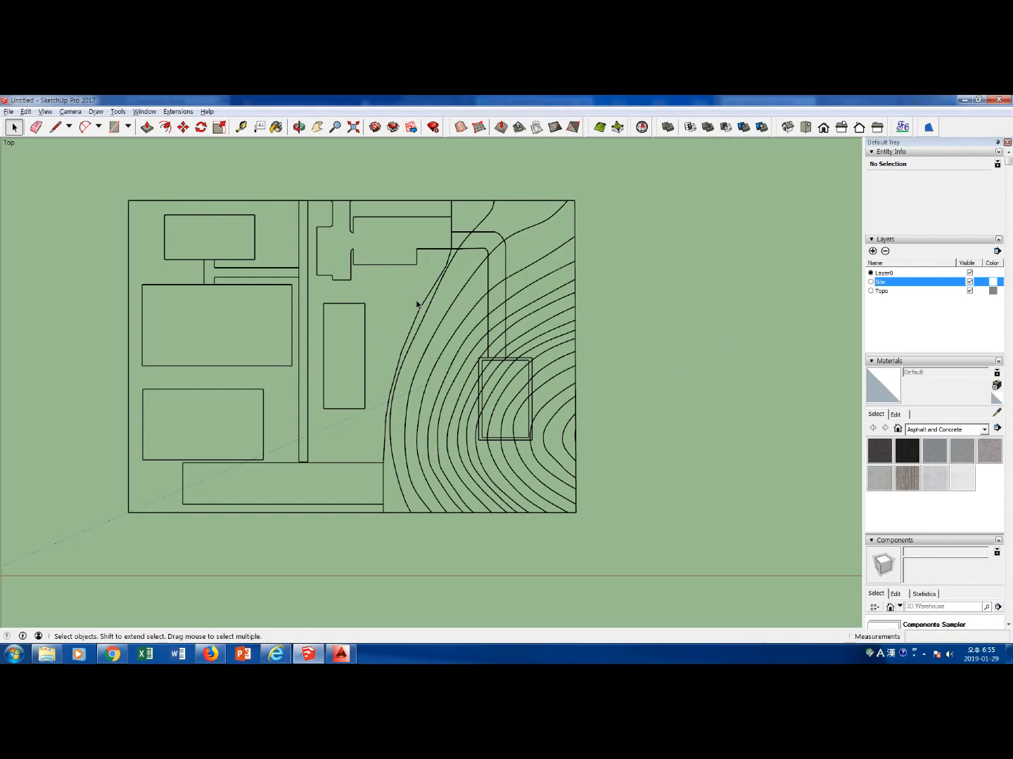
pyautogui.scroll(-2, 417, 302)
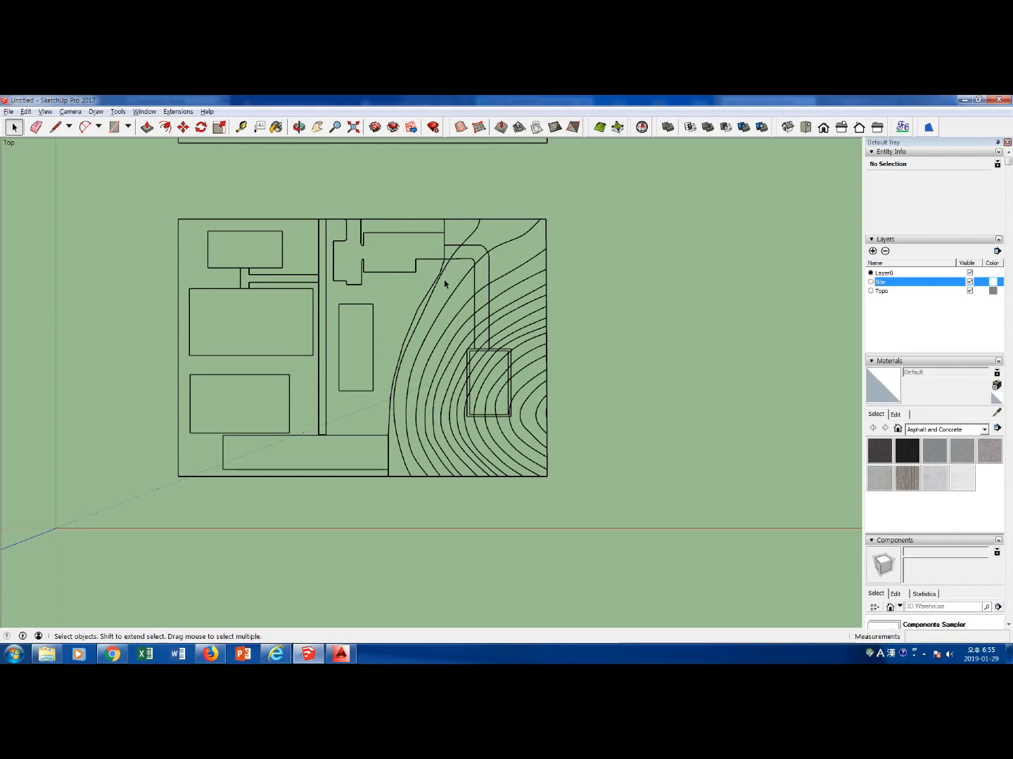
pyautogui.scroll(-4, 445, 284)
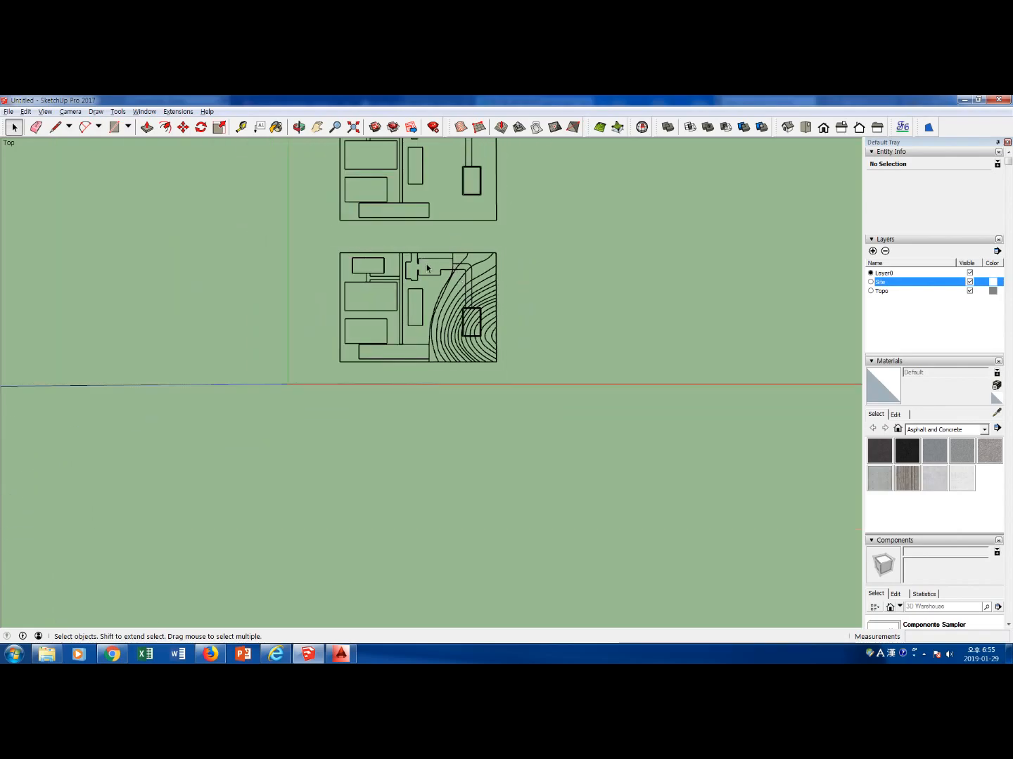
pyautogui.scroll(3, 431, 284)
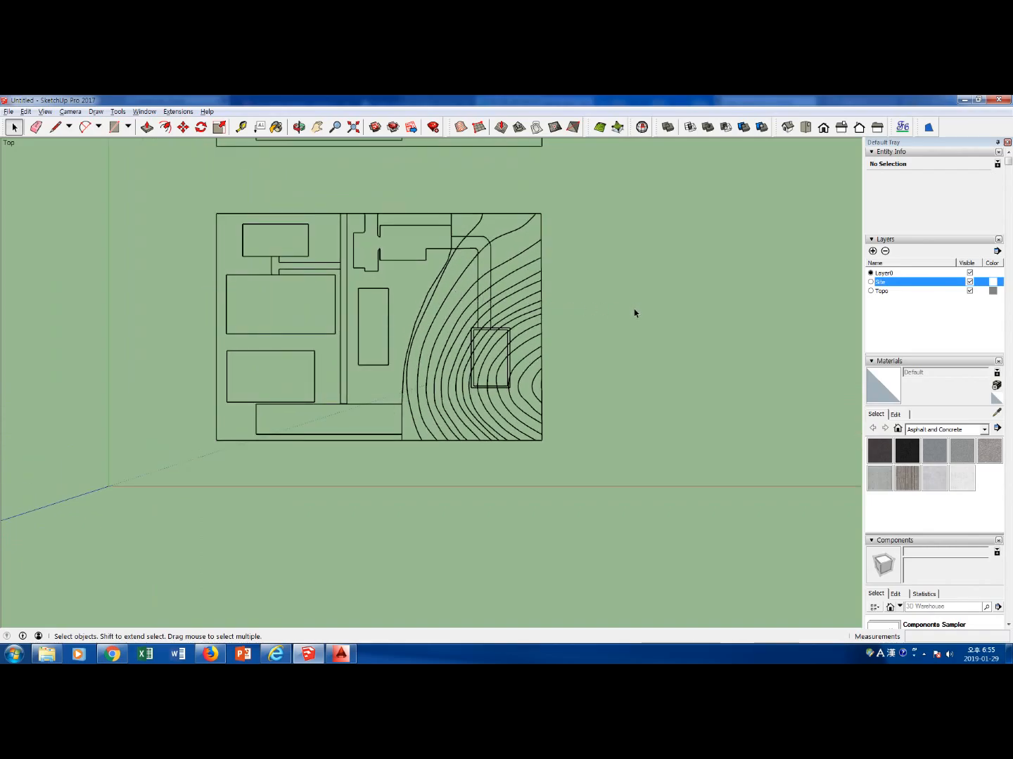
pyautogui.click(914, 290)
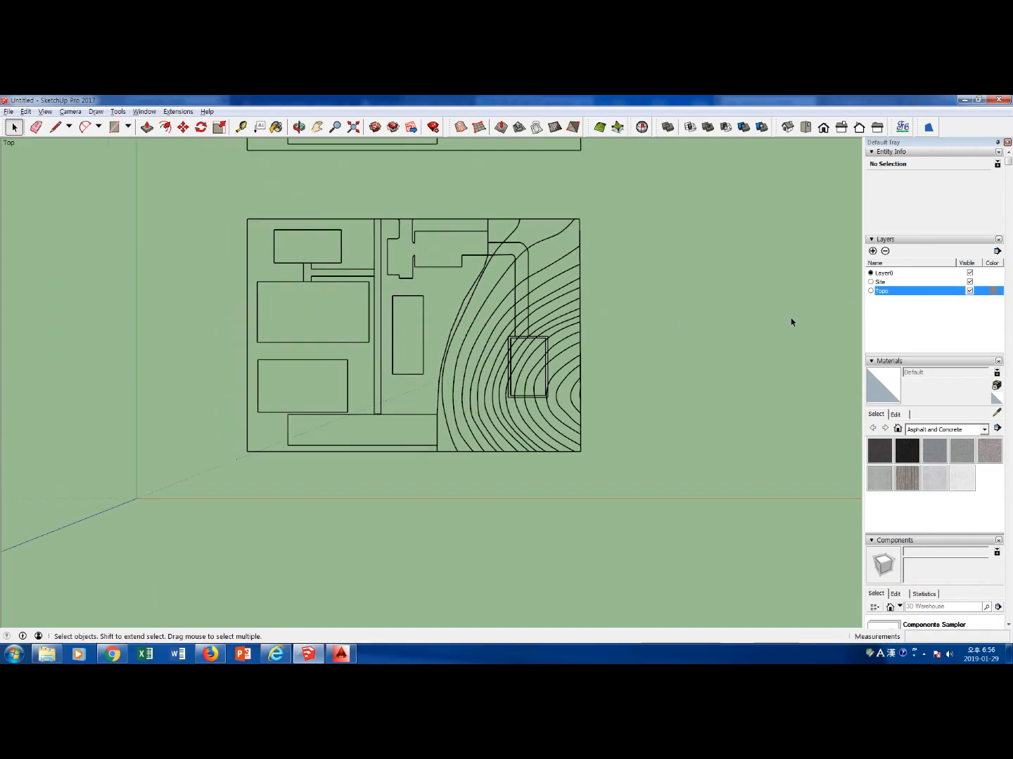
pyautogui.click(969, 291)
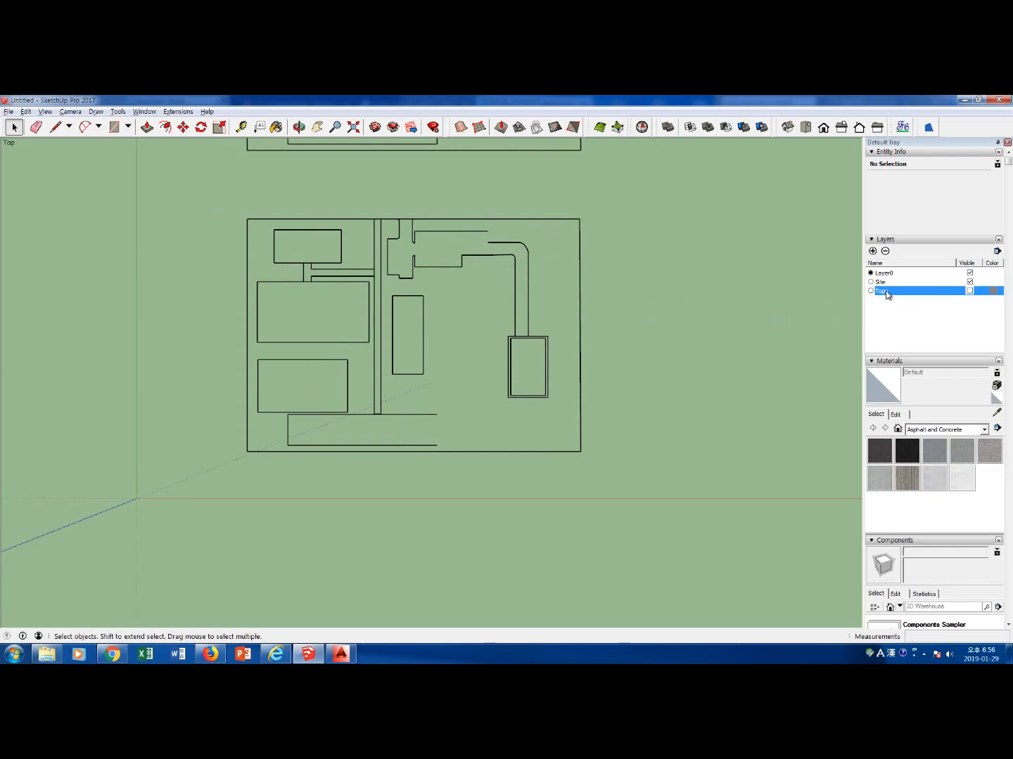
pyautogui.click(969, 291)
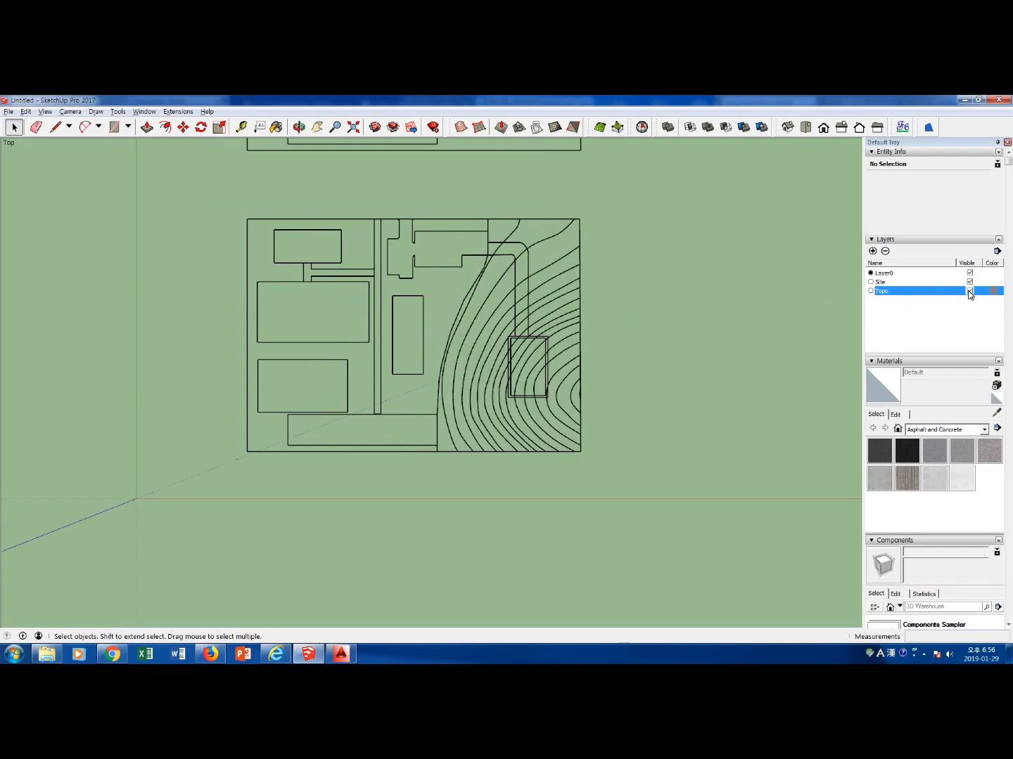
# Hide the Topo layer, delete the site linework of the lower plan copy, and make the Topo layer visible again
pyautogui.click(969, 291)
pyautogui.moveTo(214, 203); pyautogui.dragTo(637, 478)
pyautogui.press('Delete')
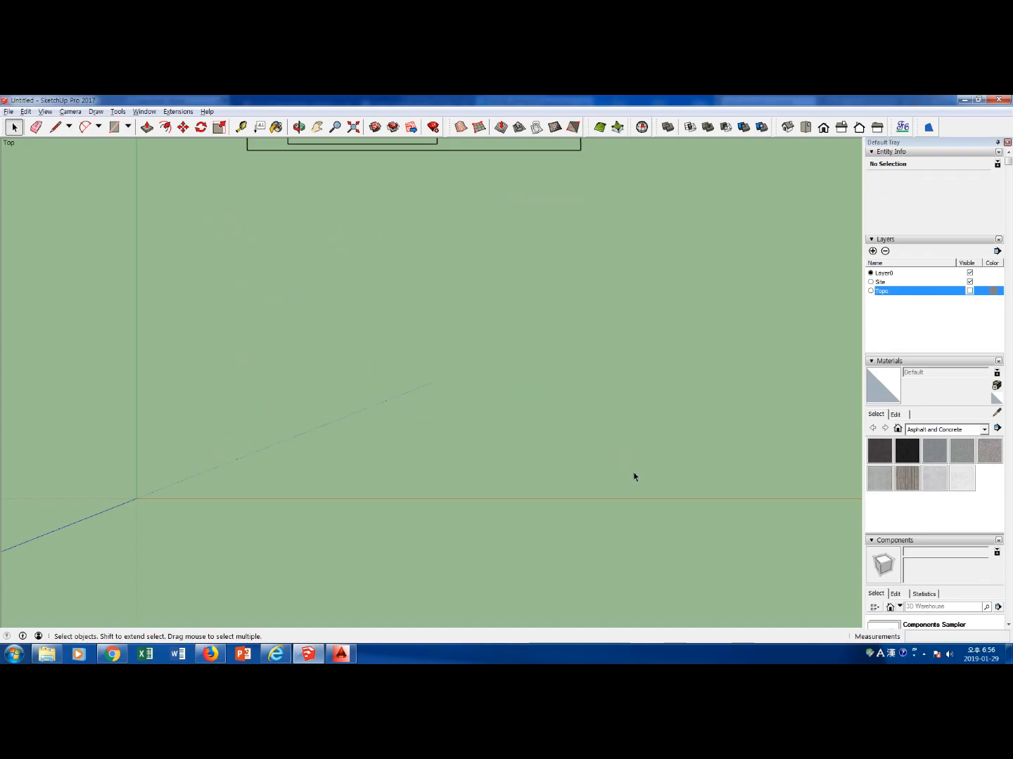
pyautogui.scroll(-5, 588, 387)
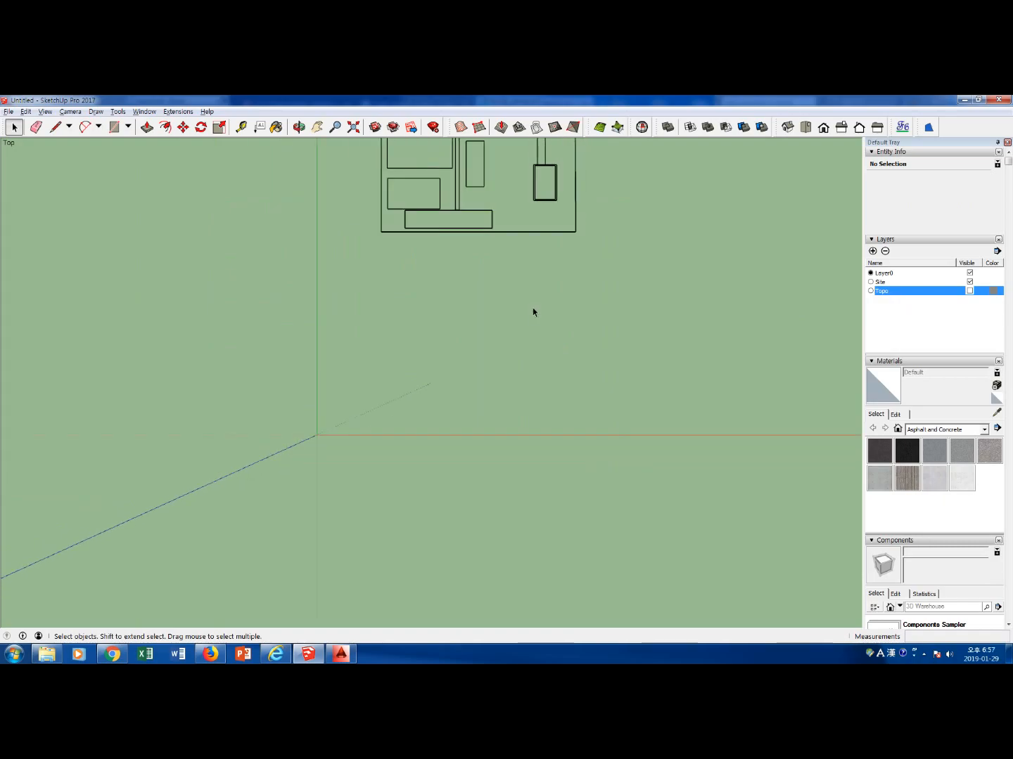
pyautogui.keyDown('shift'); pyautogui.moveTo(502, 278); pyautogui.dragTo(497, 363, button='middle'); pyautogui.keyUp('shift')
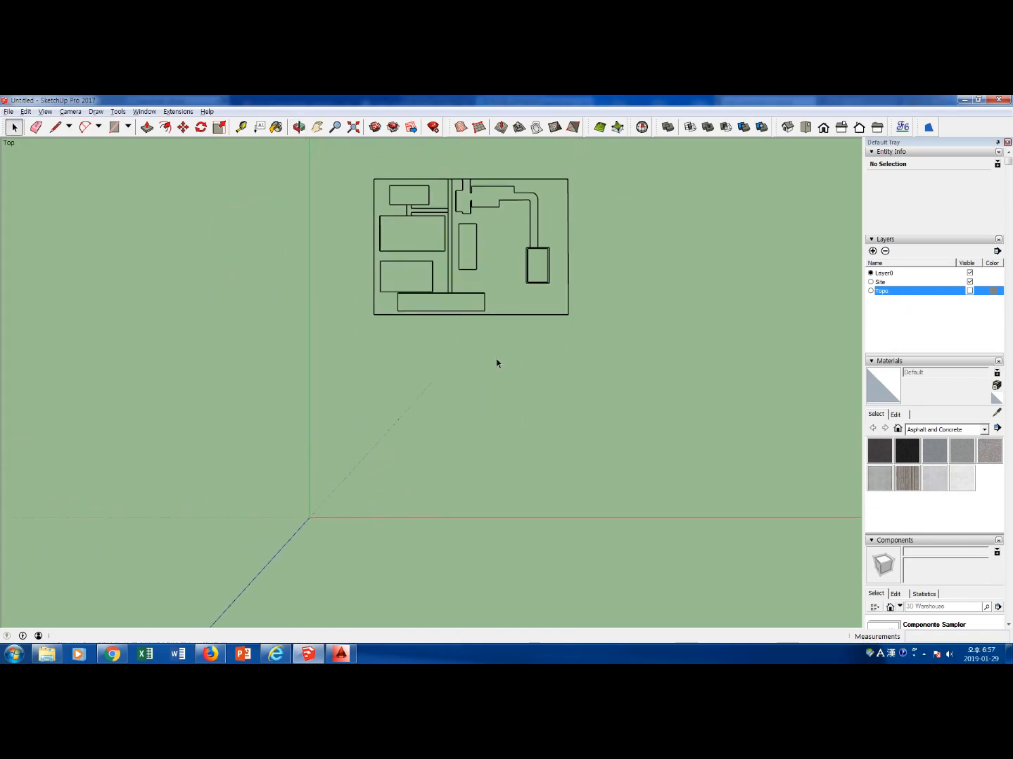
pyautogui.click(969, 291)
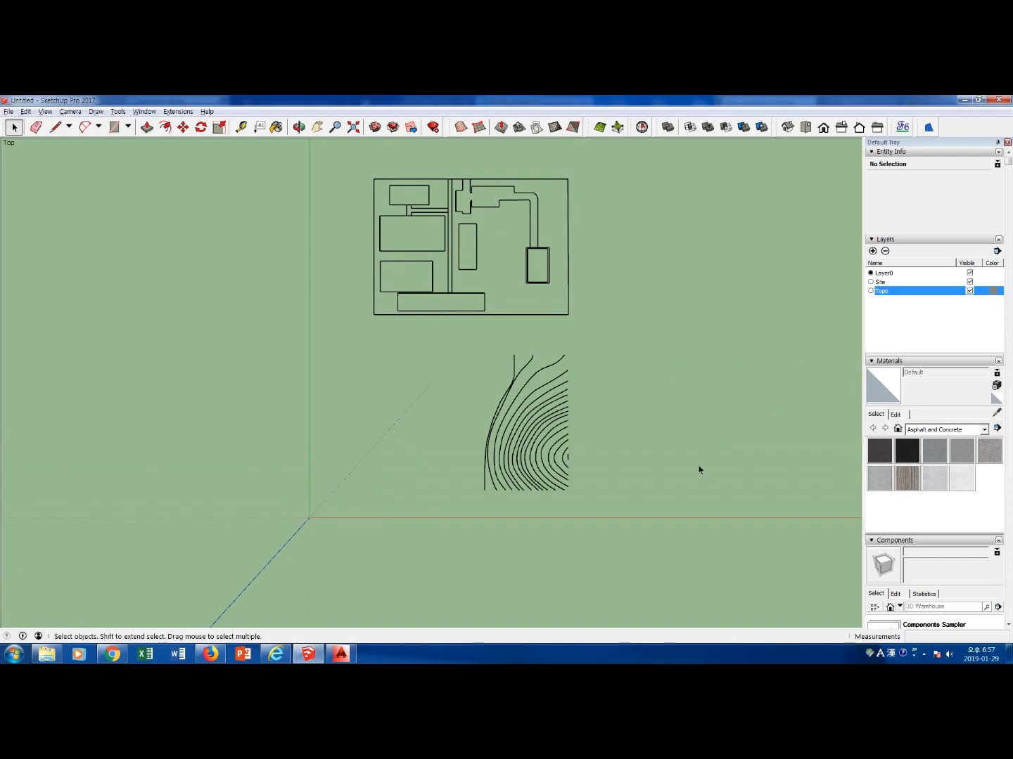
# Create faces from the upper site plan's linework with the Make Face extension
pyautogui.moveTo(434, 344); pyautogui.dragTo(612, 498)
pyautogui.moveTo(345, 166); pyautogui.dragTo(607, 332)
pyautogui.scroll(3, 465, 359)
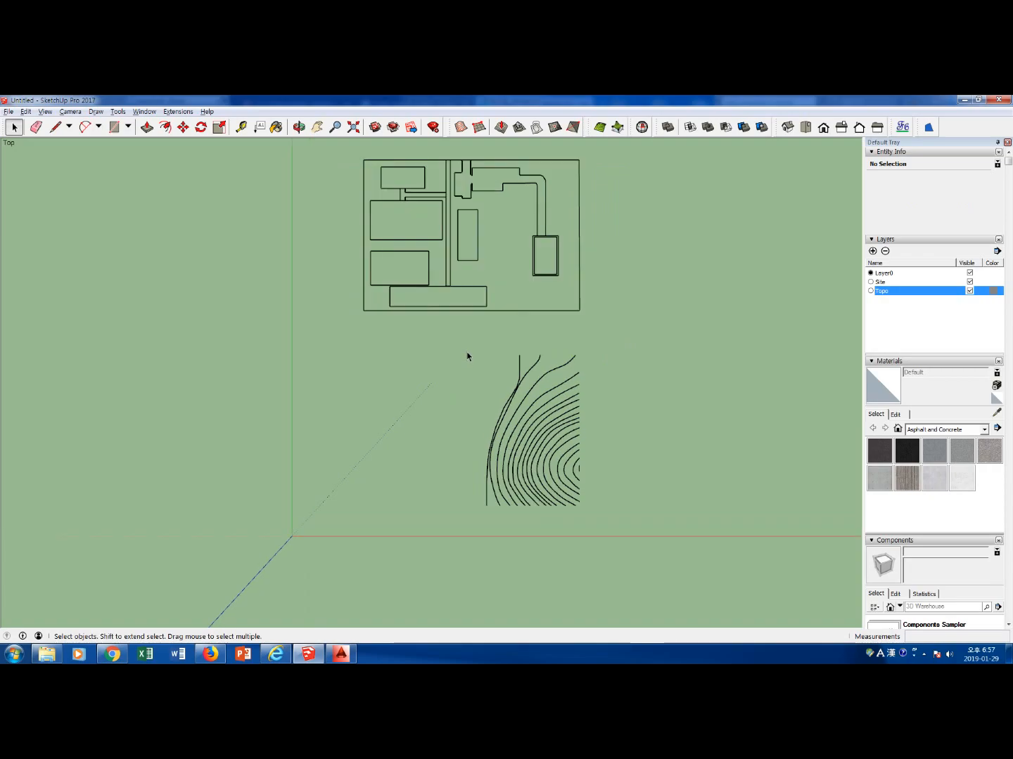
pyautogui.scroll(-2, 485, 303)
pyautogui.keyDown('shift'); pyautogui.moveTo(508, 249); pyautogui.dragTo(478, 341, button='middle'); pyautogui.keyUp('shift')
pyautogui.scroll(2, 478, 341)
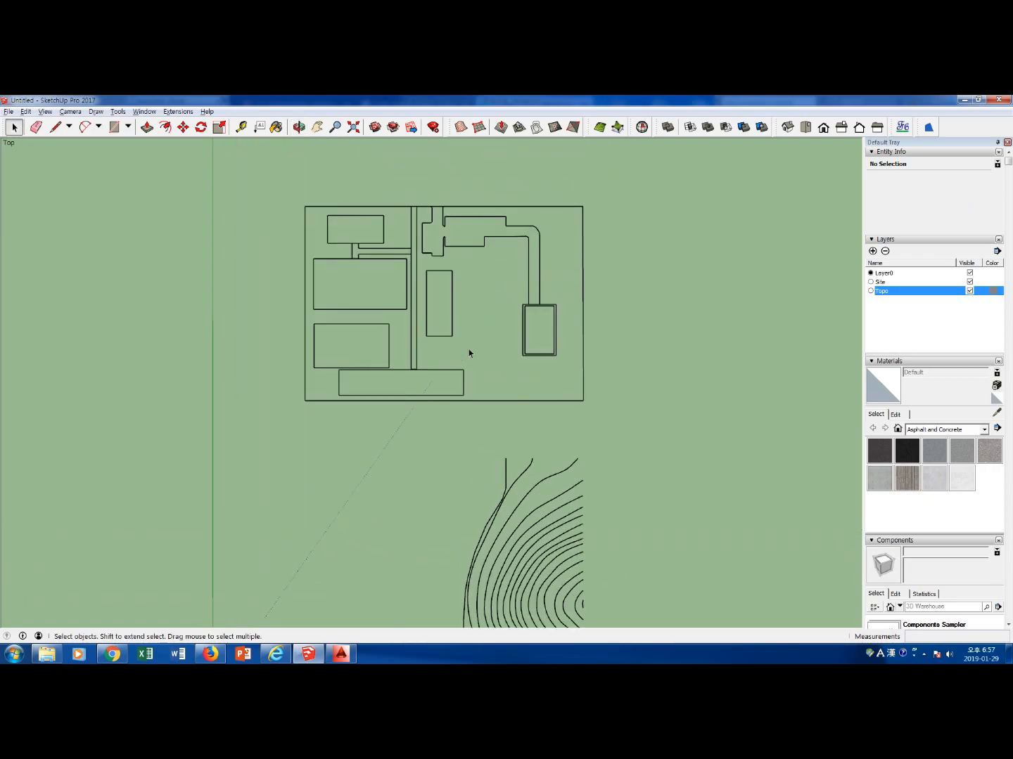
pyautogui.scroll(2, 364, 308)
pyautogui.scroll(1, 364, 309)
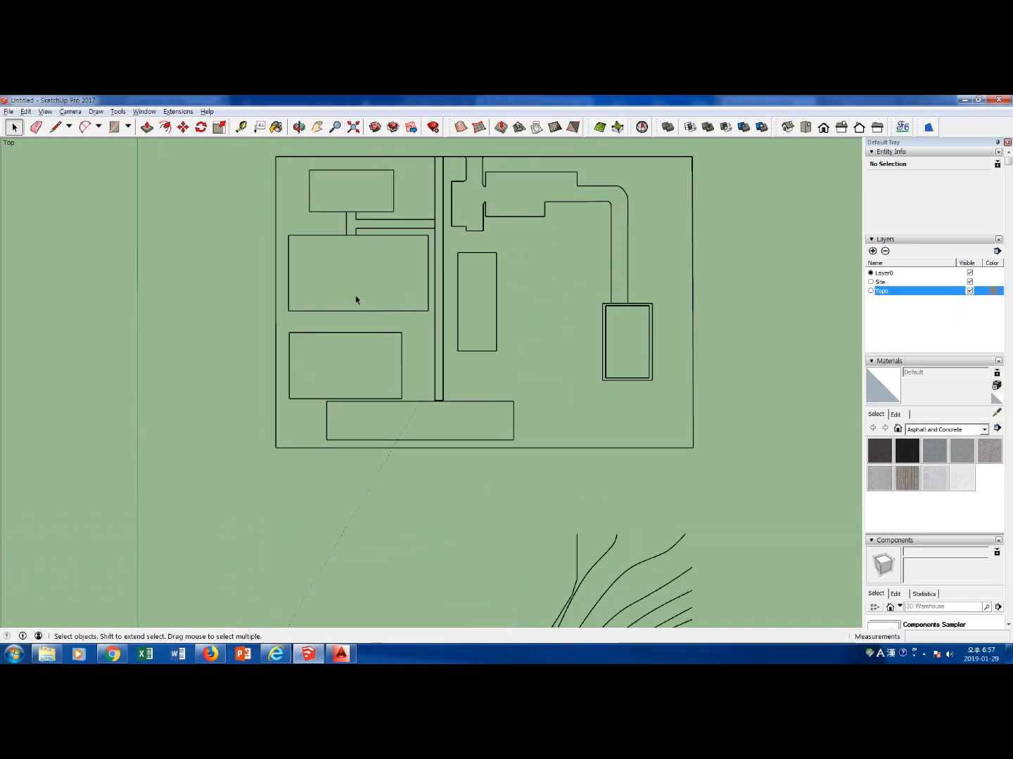
pyautogui.click(339, 170)
pyautogui.keyDown('shift'); pyautogui.click(336, 212); pyautogui.keyUp('shift')
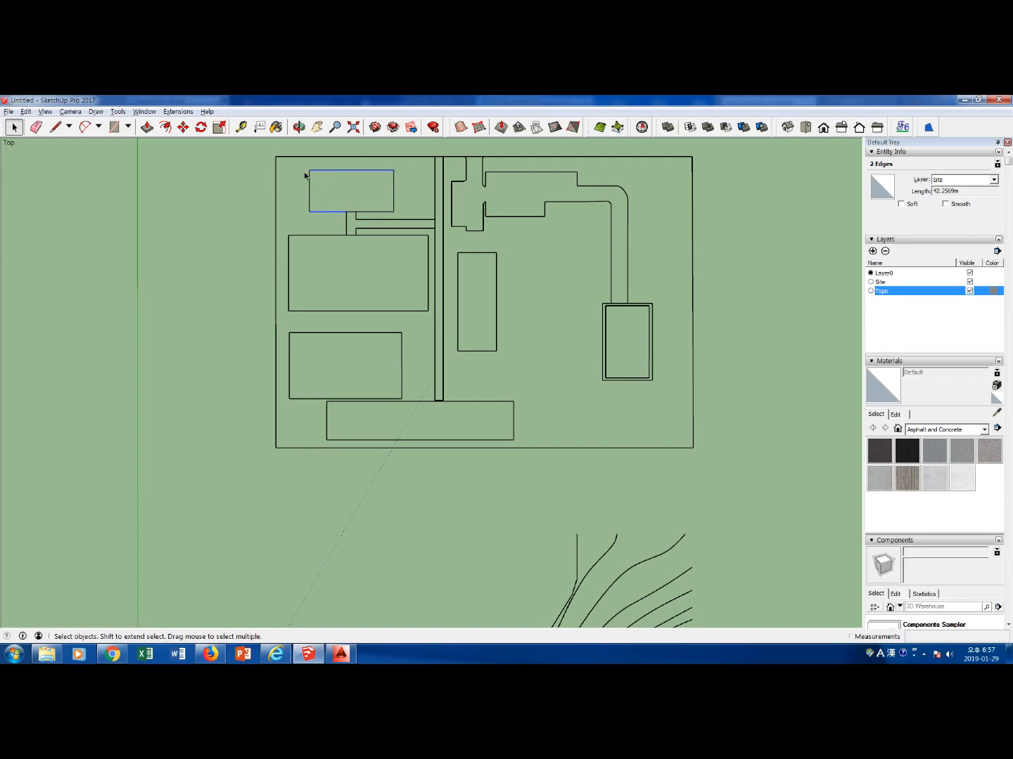
pyautogui.click(177, 111)
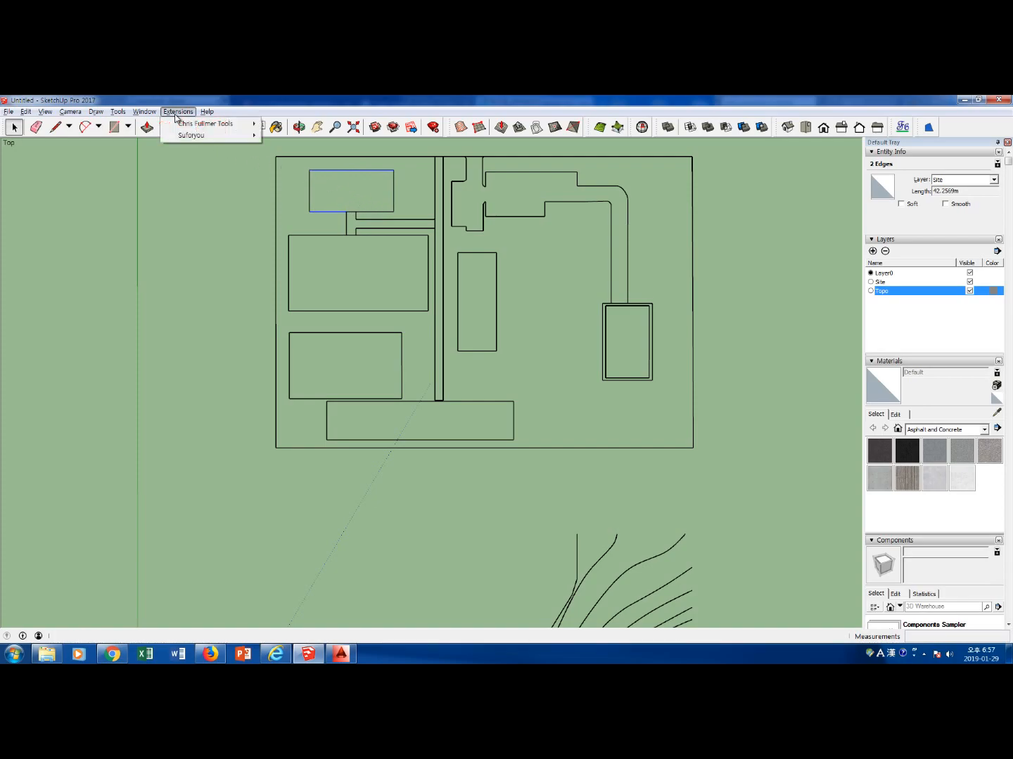
pyautogui.moveTo(190, 136)
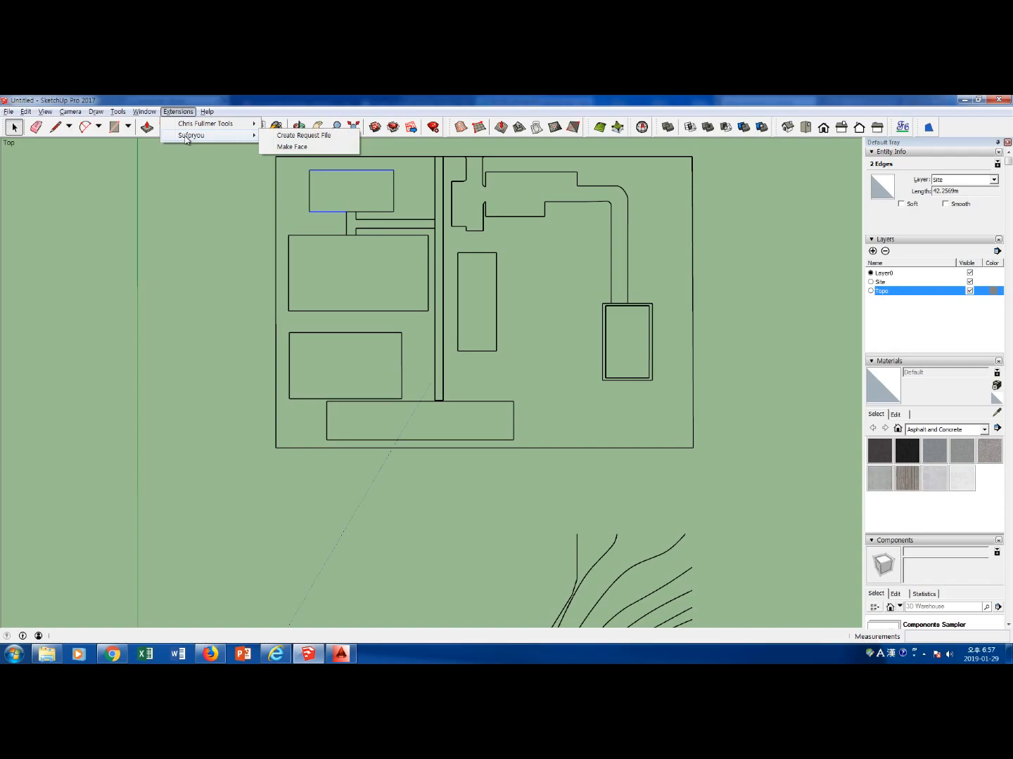
pyautogui.click(292, 147)
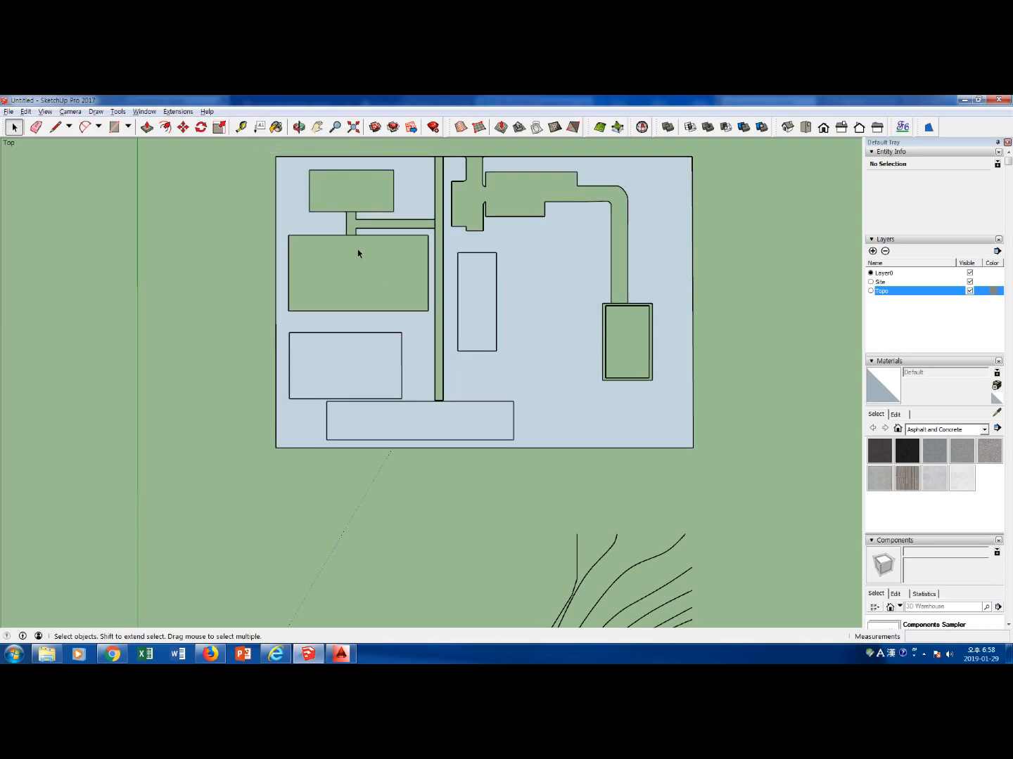
# Delete the short path edges overshooting the south wall line of the small northwestern building
pyautogui.scroll(1, 330, 201)
pyautogui.scroll(-1, 323, 199)
pyautogui.click(309, 201)
pyautogui.keyDown('shift'); pyautogui.click(352, 212); pyautogui.keyUp('shift')
pyautogui.scroll(14, 357, 212)
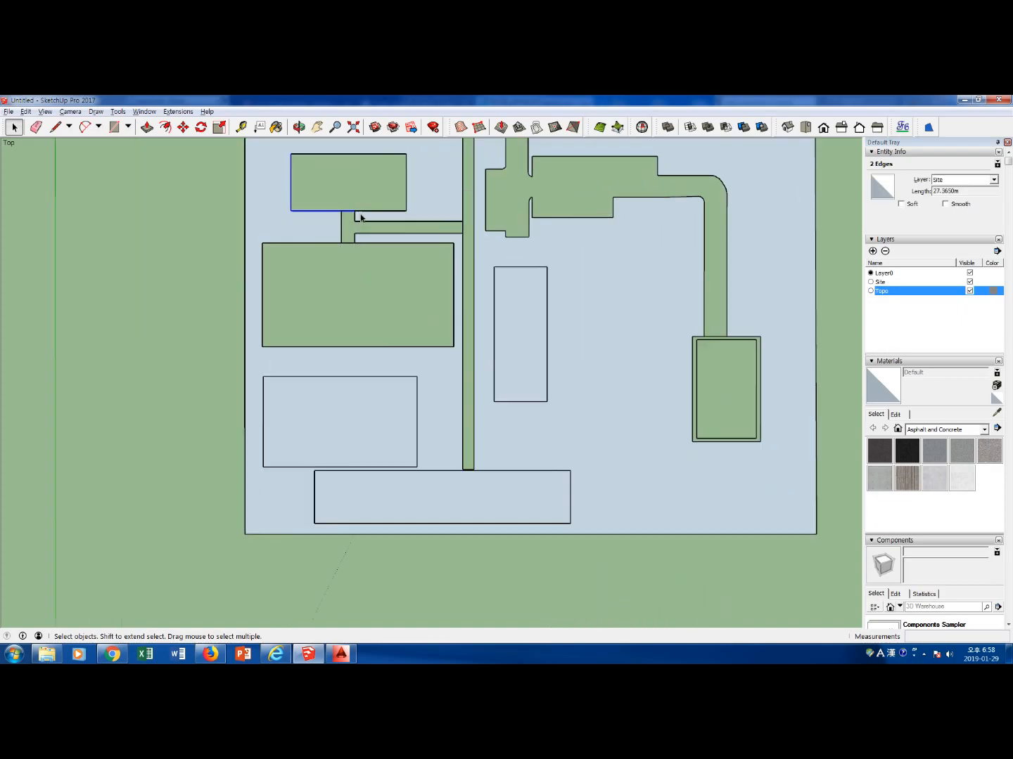
pyautogui.scroll(2, 329, 209)
pyautogui.click(313, 197)
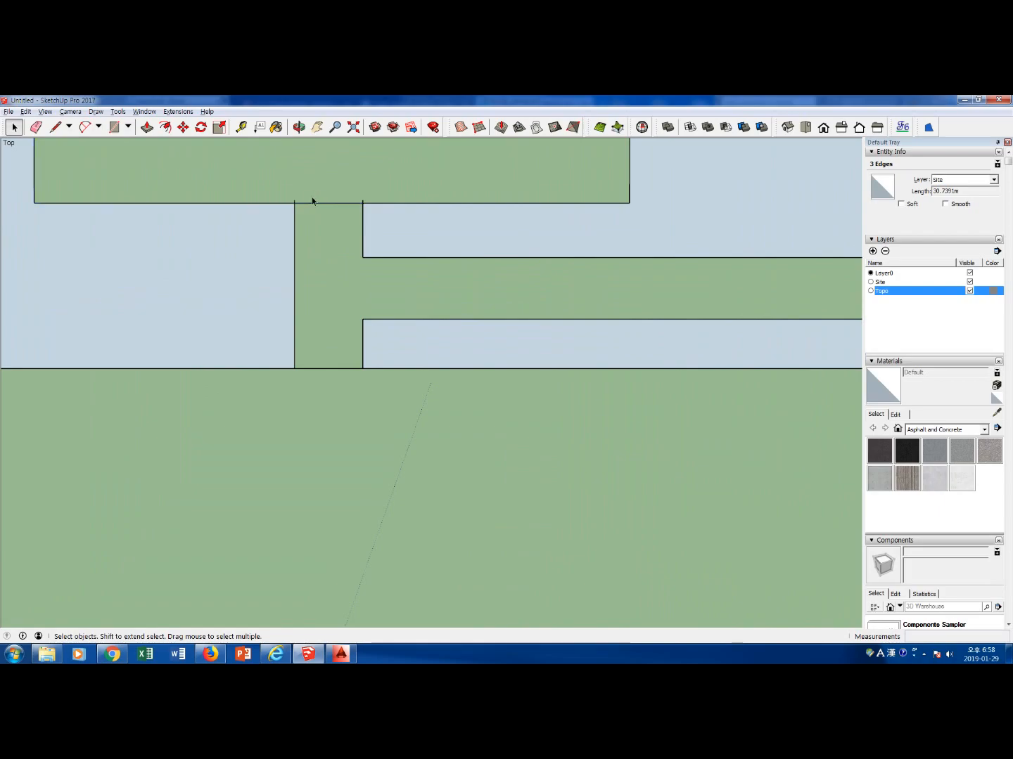
pyautogui.click(318, 208)
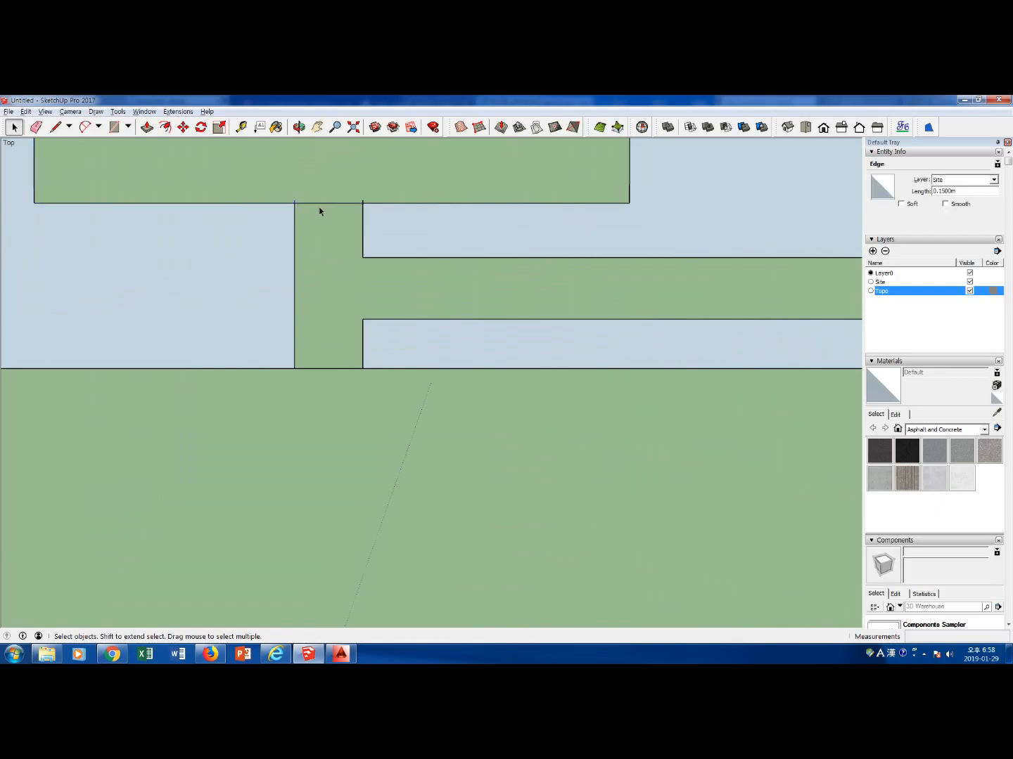
pyautogui.click(364, 205)
pyautogui.click(365, 203)
pyautogui.press('Delete')
pyautogui.scroll(-3, 376, 206)
pyautogui.scroll(-5, 368, 269)
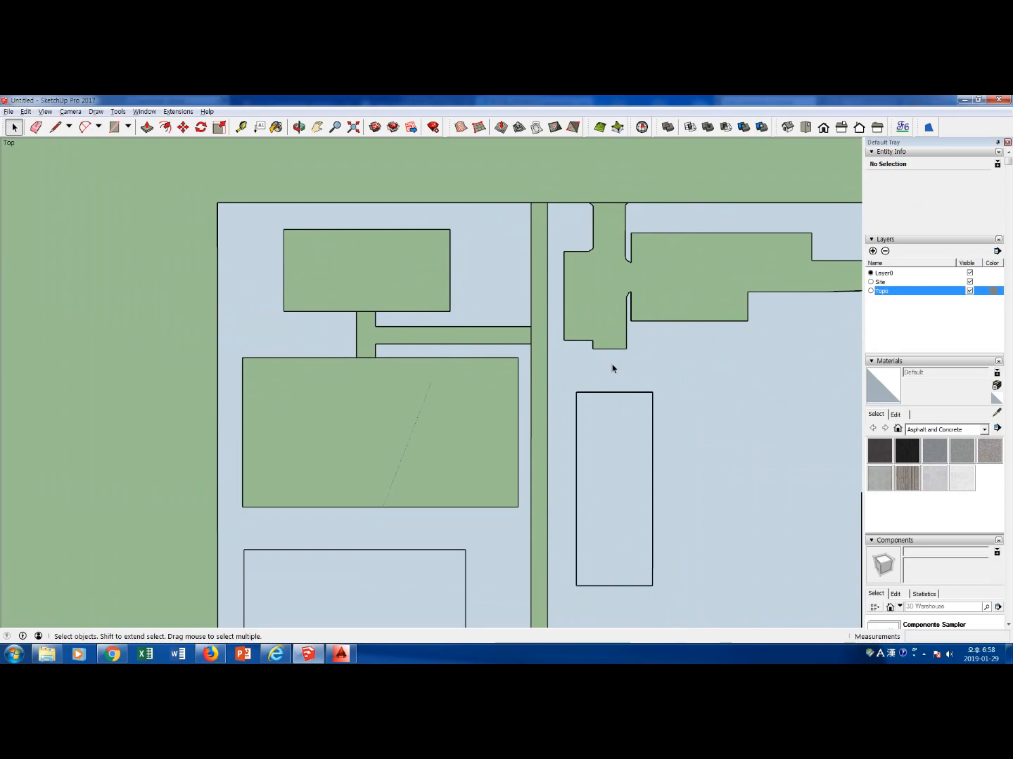
# Draw rectangles corner to corner over the small northwestern building and the larger building south of it to create their faces
pyautogui.press('r')
pyautogui.click(282, 230)
pyautogui.click(449, 311)
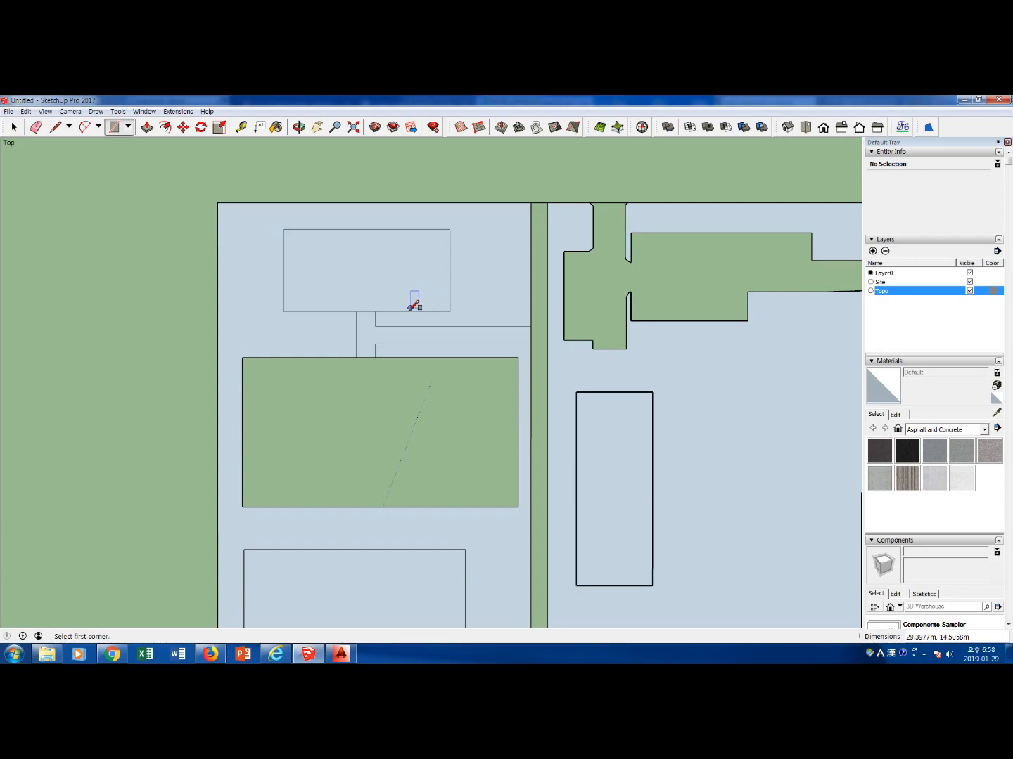
pyautogui.press('space')
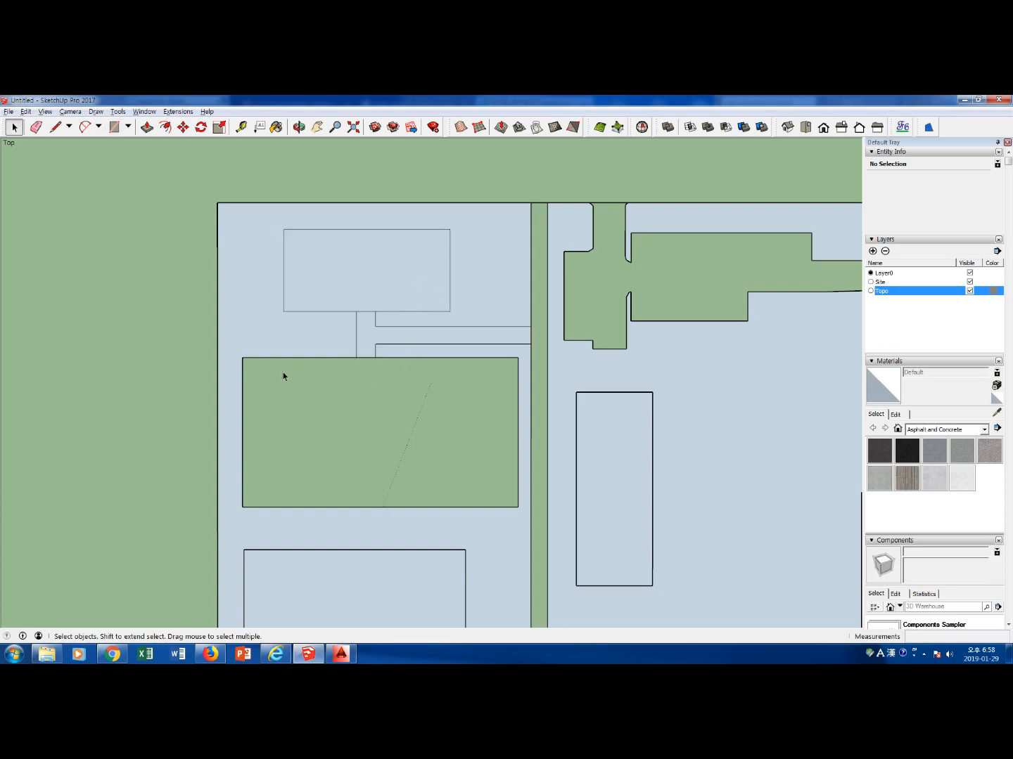
pyautogui.press('r')
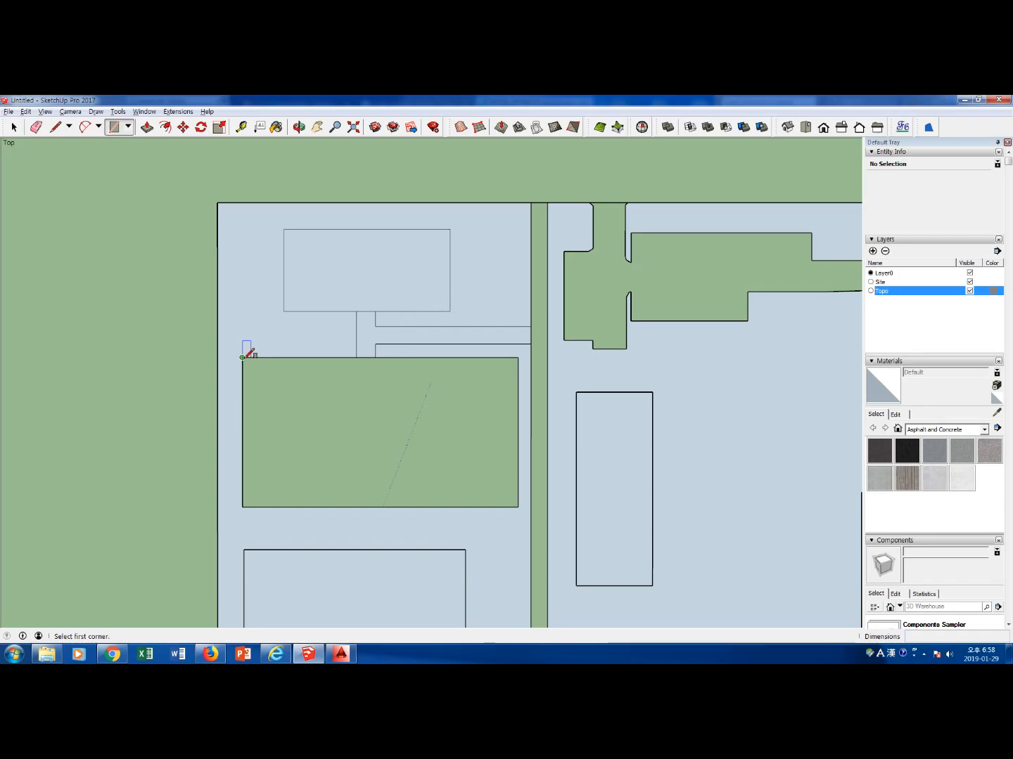
pyautogui.click(243, 358)
pyautogui.click(518, 507)
# Trace rectangles over the eastern building's outer outline, about 26.8 by 17.4 m, and its inner outline, 15.2 by 25.2 m
pyautogui.moveTo(667, 496); pyautogui.dragTo(565, 455, button='middle')
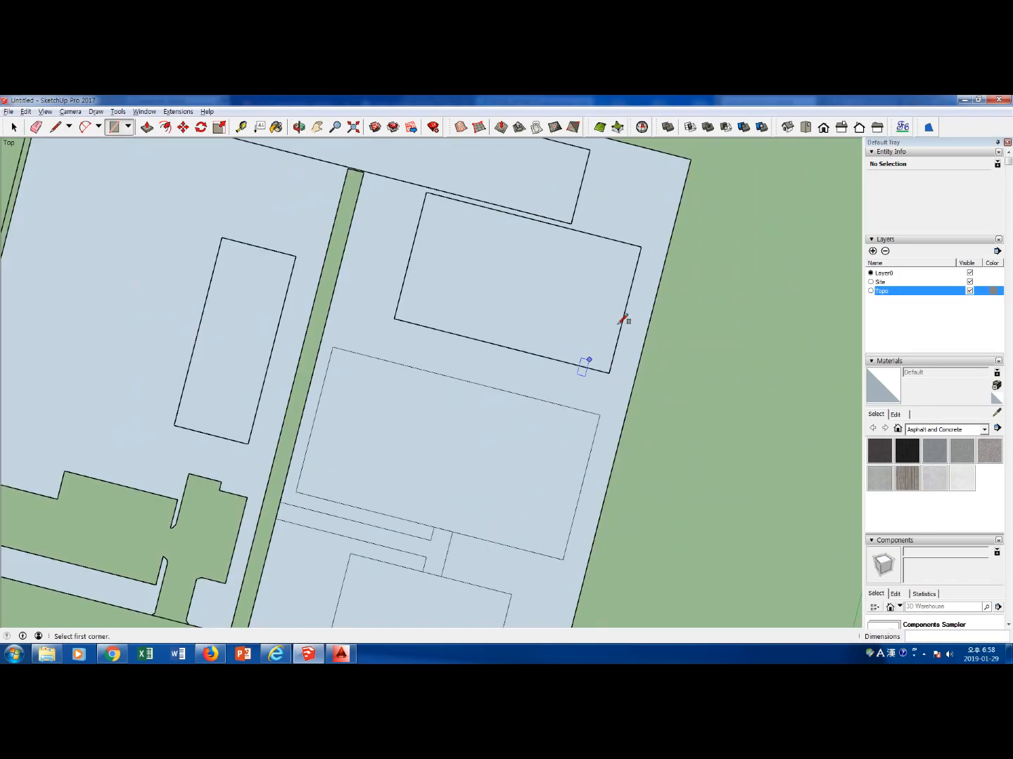
pyautogui.click(805, 127)
pyautogui.scroll(-3, 678, 206)
pyautogui.scroll(-2, 675, 211)
pyautogui.keyDown('shift'); pyautogui.moveTo(708, 203); pyautogui.dragTo(559, 282, button='middle'); pyautogui.keyUp('shift')
pyautogui.press('space')
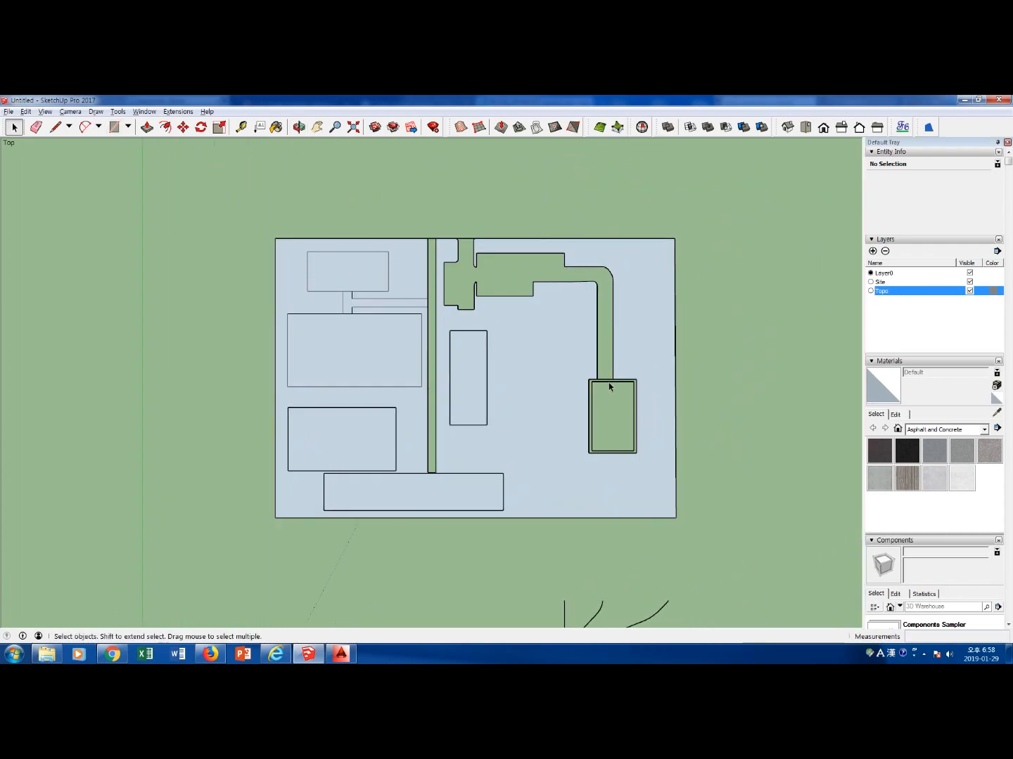
pyautogui.scroll(2, 609, 385)
pyautogui.press('r')
pyautogui.click(574, 377)
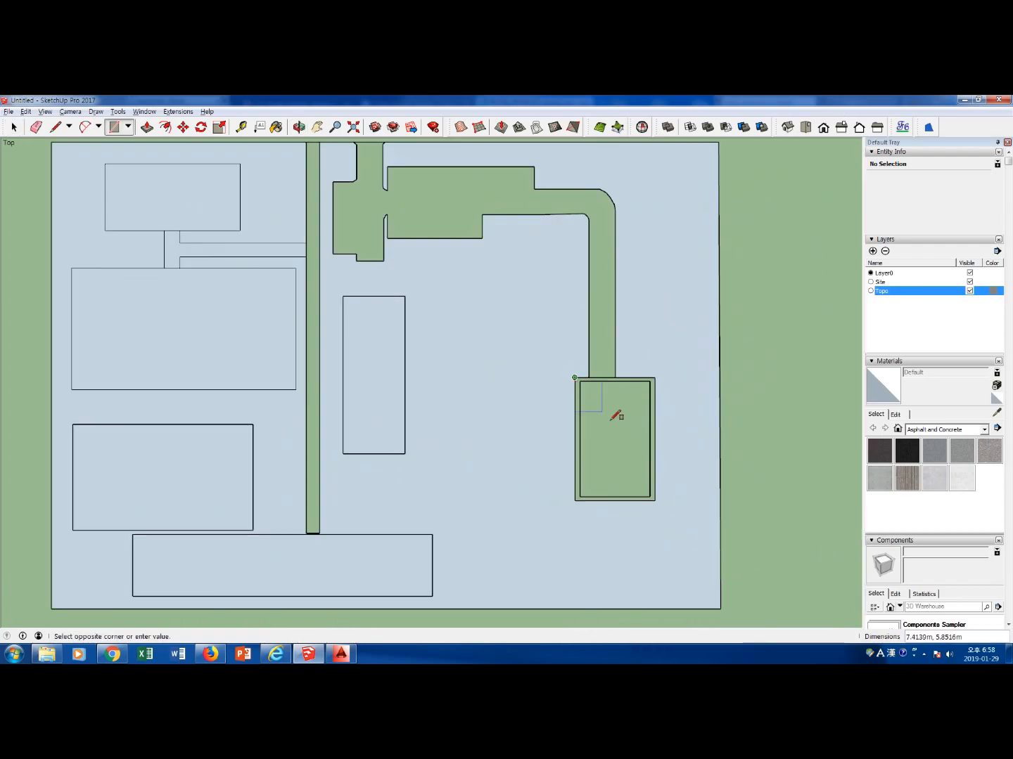
pyautogui.click(655, 500)
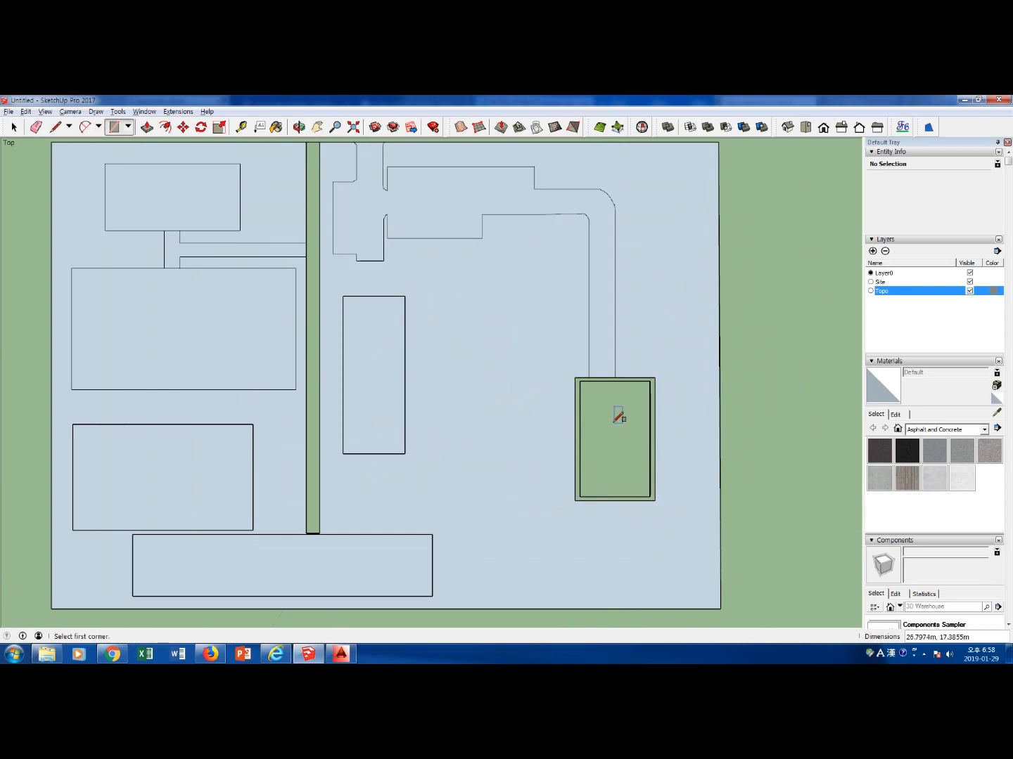
pyautogui.click(580, 381)
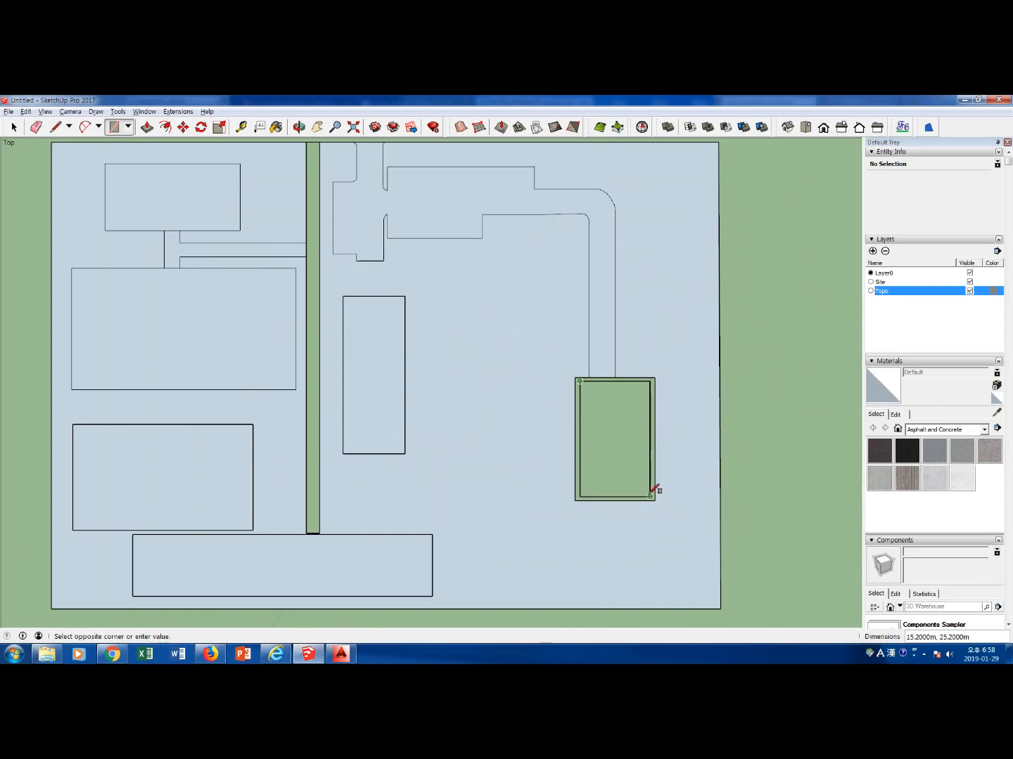
pyautogui.click(650, 498)
pyautogui.press('space')
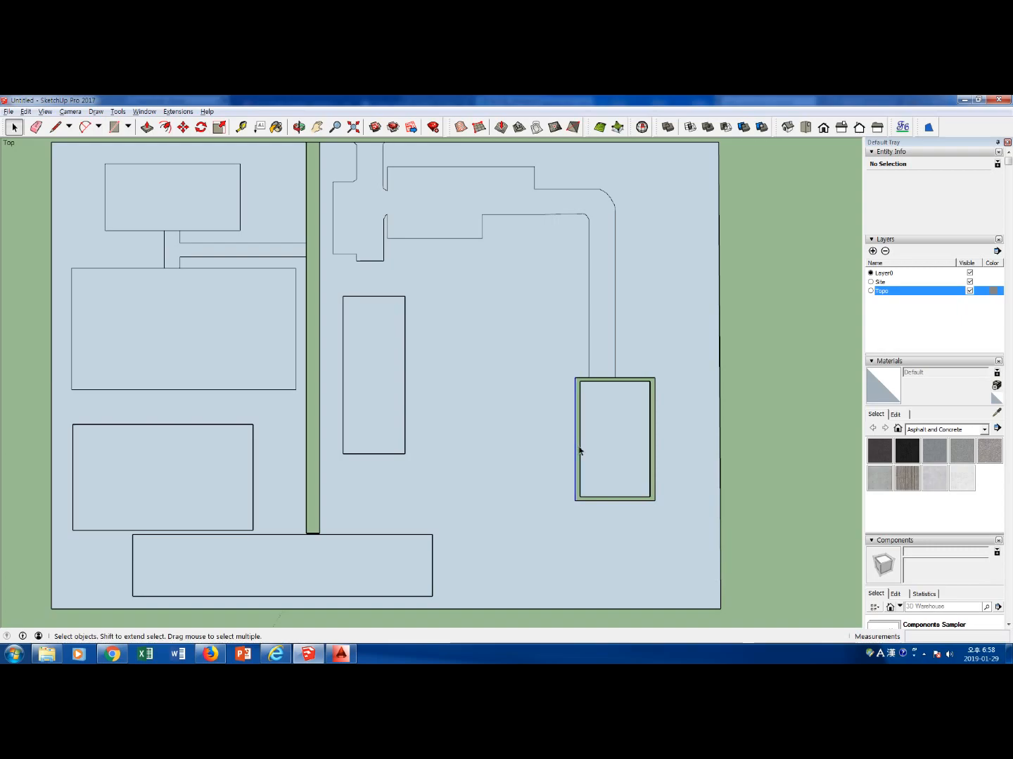
# Try to fill the ring between the eastern building's inner and outer outlines using Make Face on its side edges
pyautogui.click(580, 454)
pyautogui.keyDown('shift'); pyautogui.click(648, 461); pyautogui.keyUp('shift')
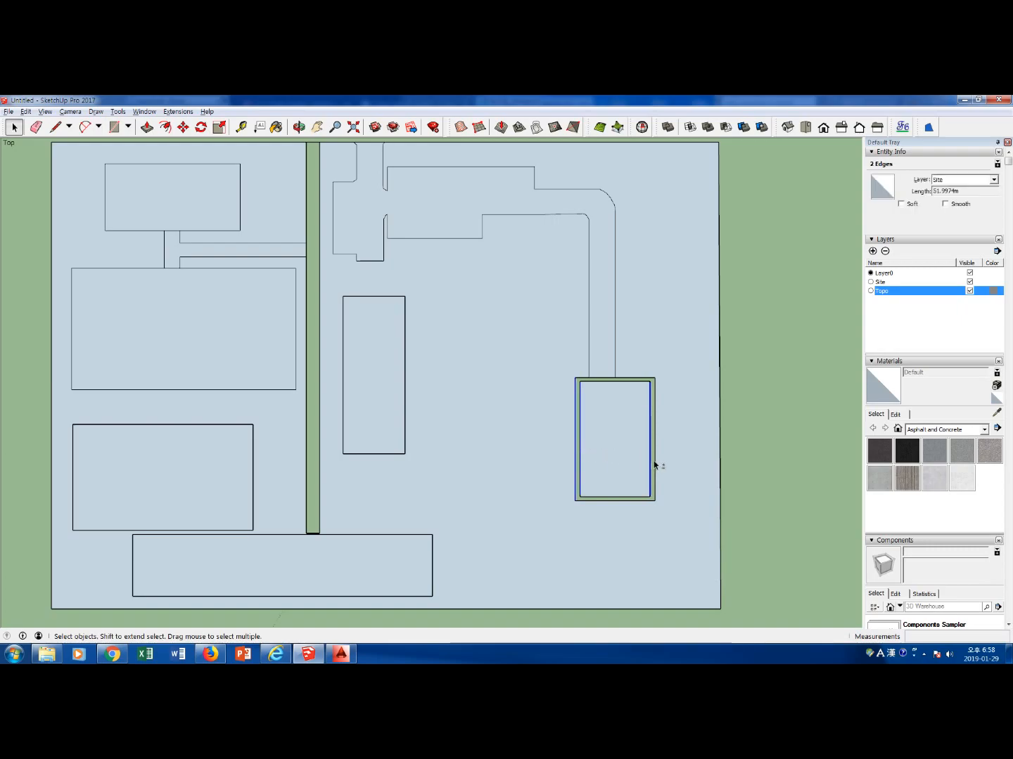
pyautogui.keyDown('shift'); pyautogui.click(654, 465); pyautogui.keyUp('shift')
pyautogui.click(178, 110)
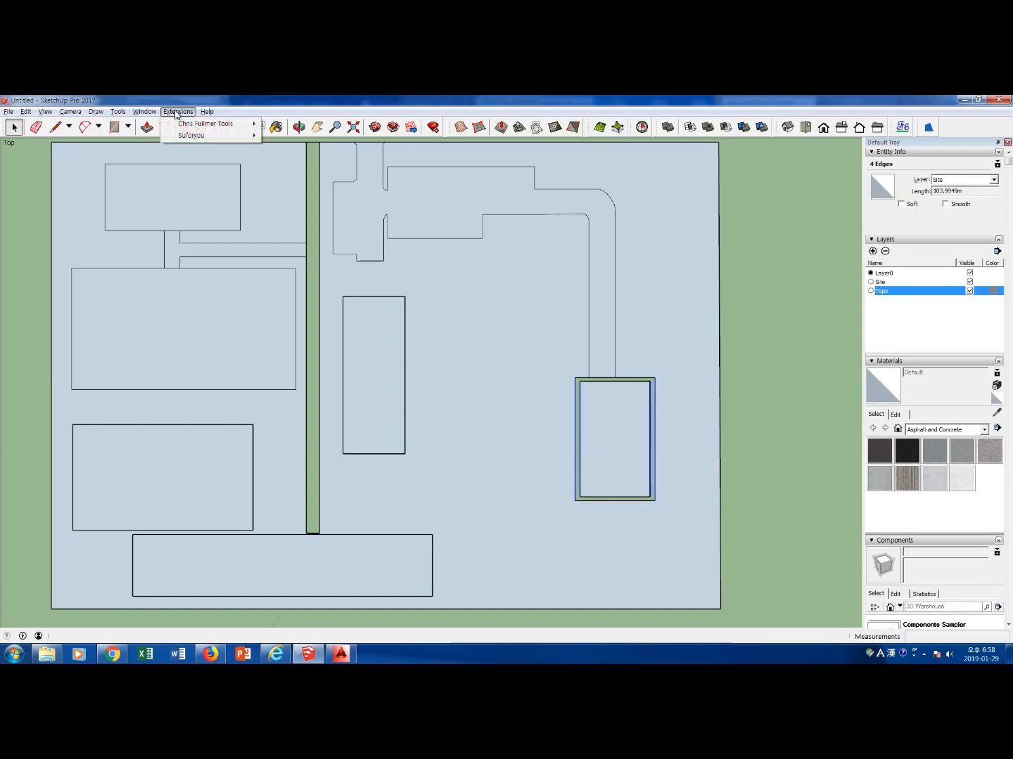
pyautogui.moveTo(197, 124)
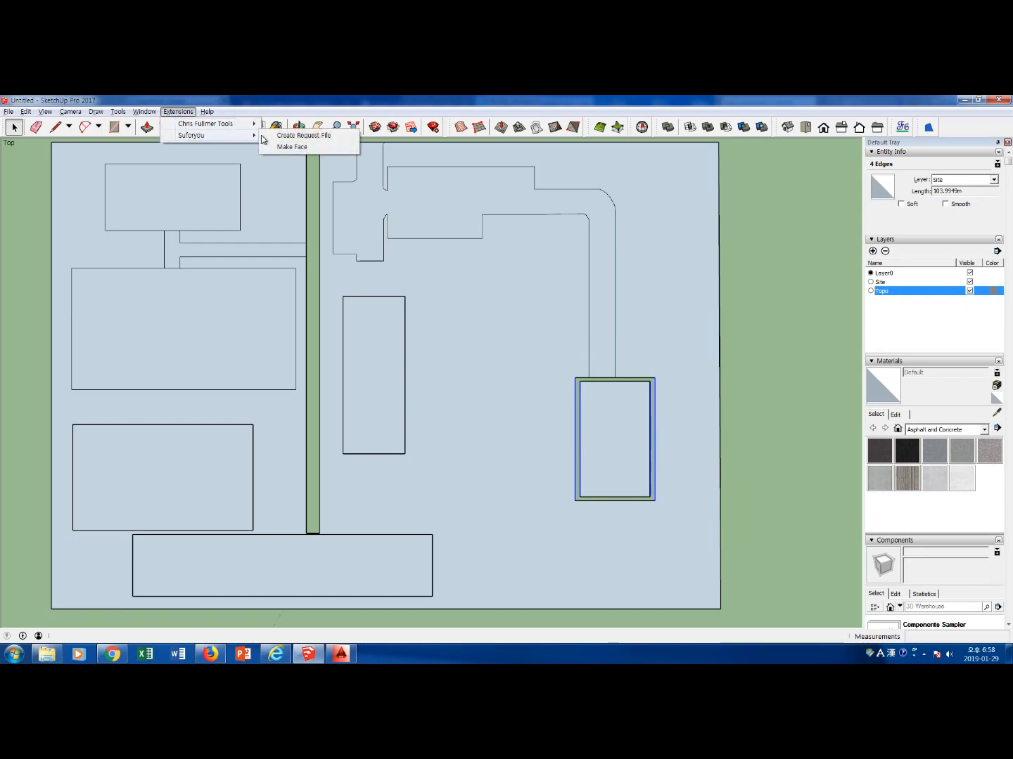
pyautogui.click(301, 148)
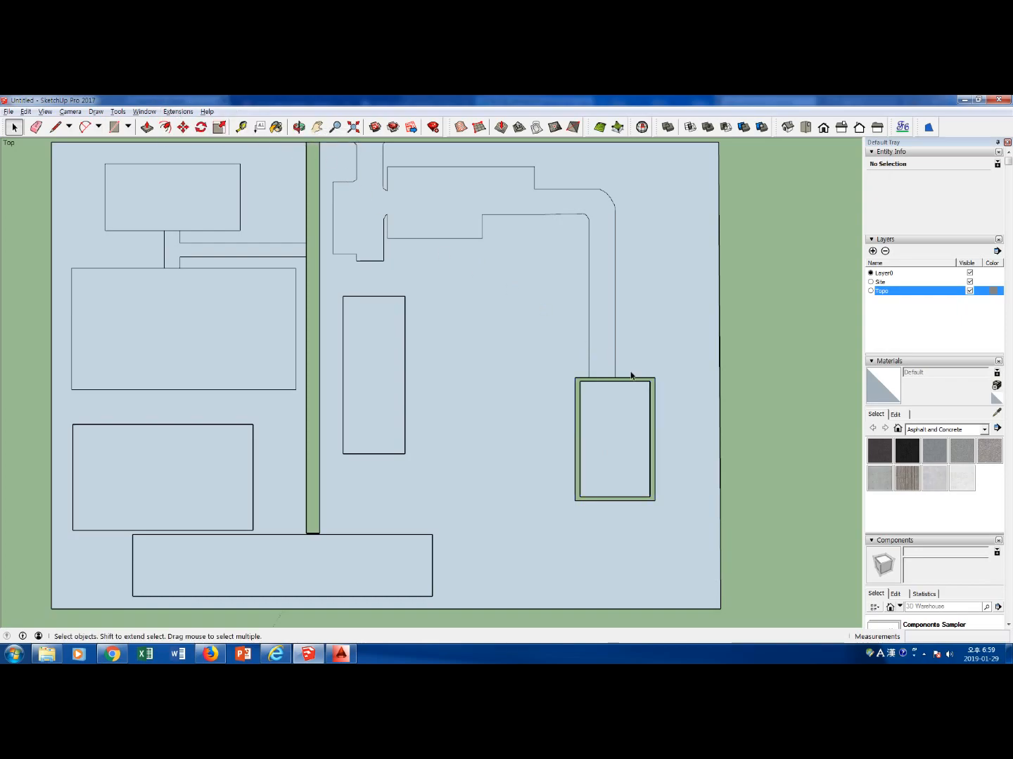
# Erase the two path line ends that overshoot the eastern building's north edge
pyautogui.scroll(3, 605, 394)
pyautogui.scroll(5, 573, 383)
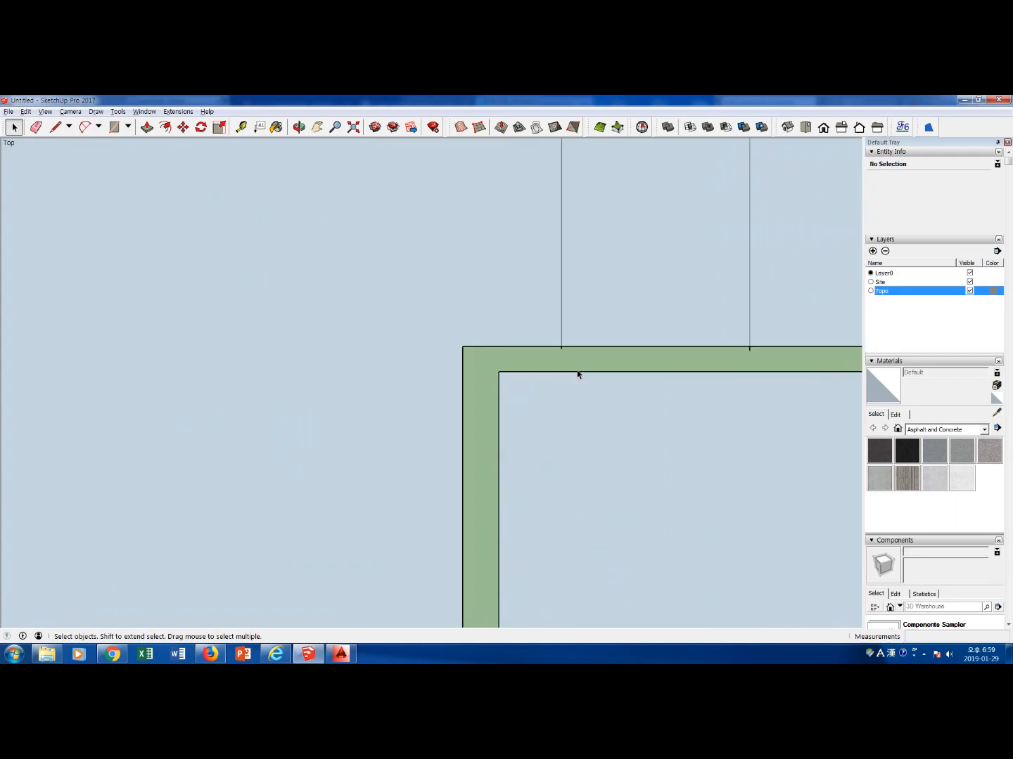
pyautogui.press('e')
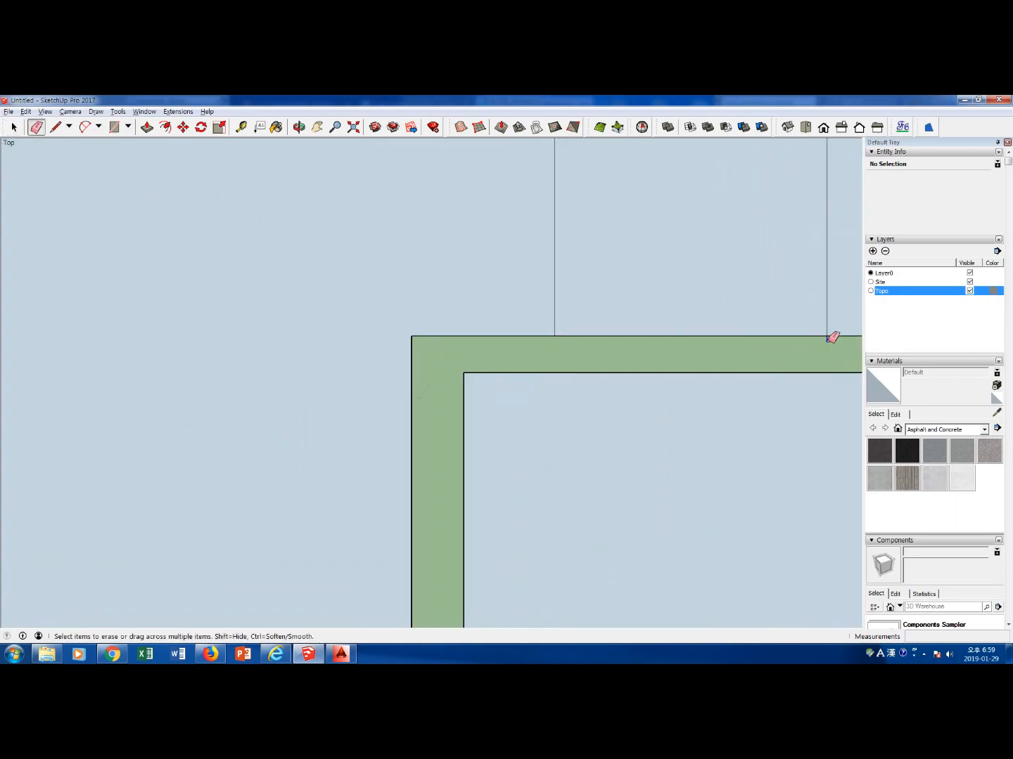
pyautogui.scroll(-4, 654, 359)
pyautogui.scroll(-4, 668, 368)
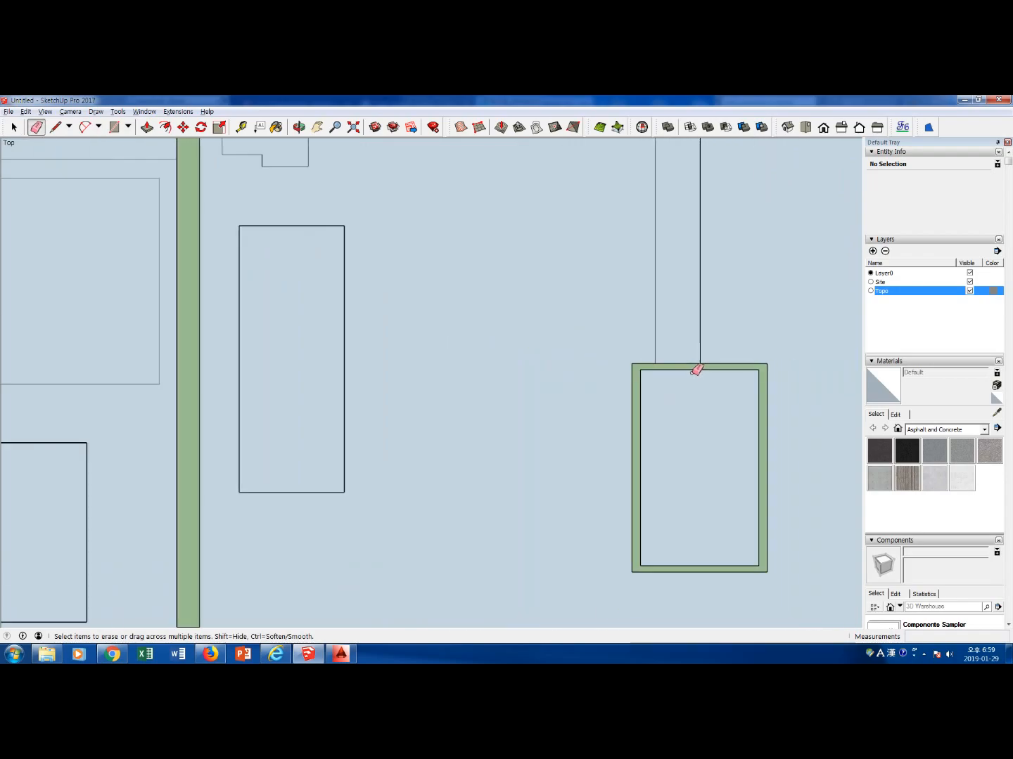
# Redraw the rectangle over the eastern building's outer outline to fill the ring around the inner one
pyautogui.keyDown('shift'); pyautogui.moveTo(692, 369); pyautogui.dragTo(576, 337, button='middle'); pyautogui.keyUp('shift')
pyautogui.press('r')
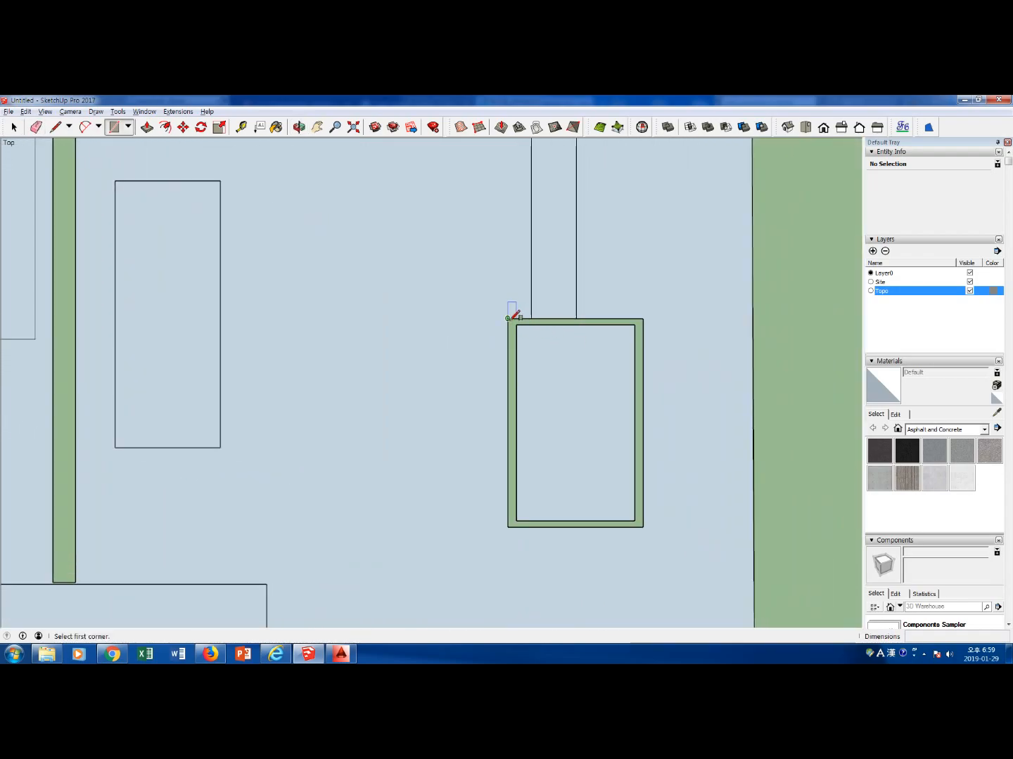
pyautogui.click(508, 319)
pyautogui.click(642, 527)
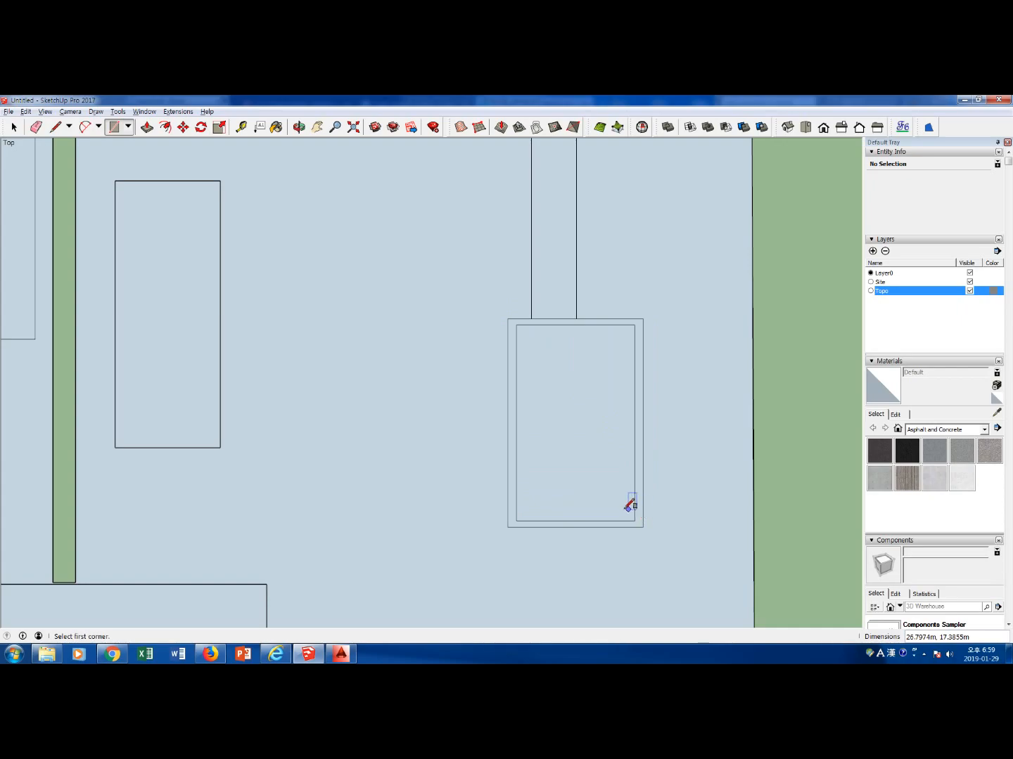
# Draw a rectangle of about 85.2 by 2.9 m over the long north-south road strip to create its face
pyautogui.scroll(-4, 633, 506)
pyautogui.click(350, 245)
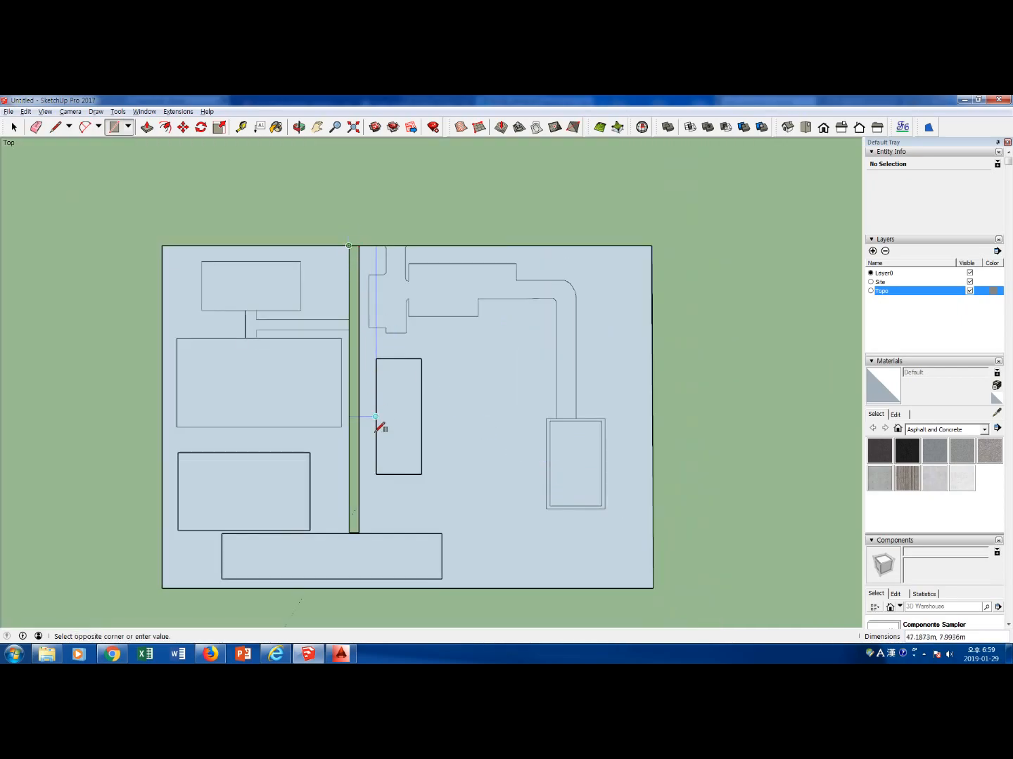
pyautogui.scroll(3, 362, 526)
pyautogui.click(365, 535)
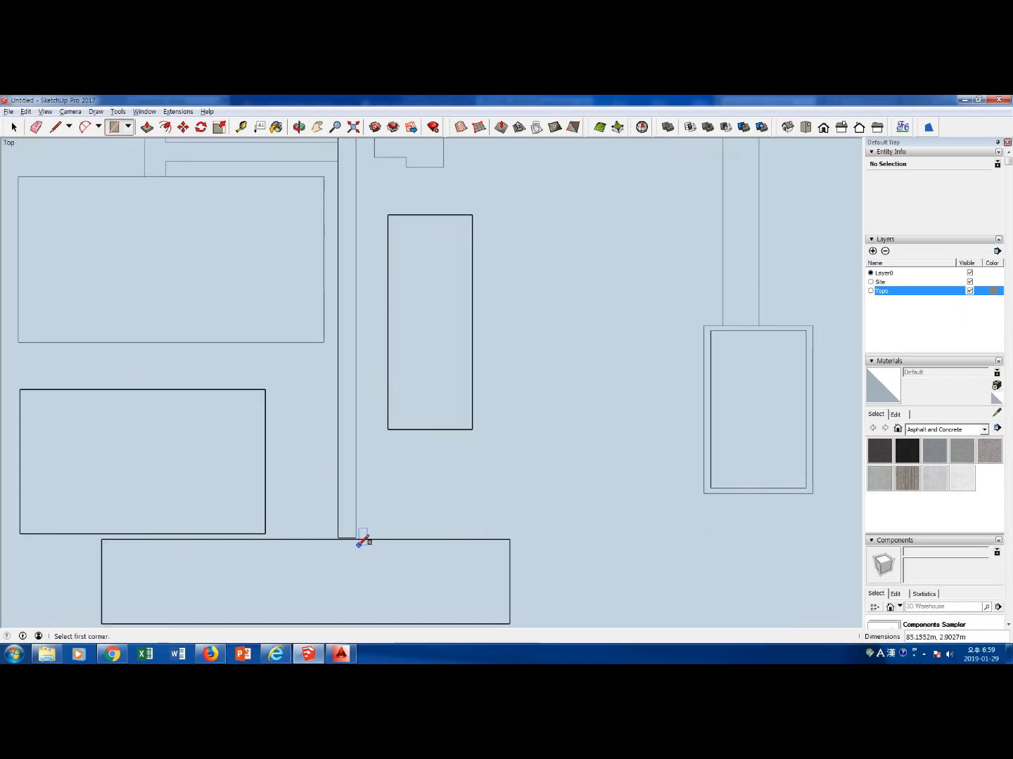
pyautogui.scroll(3, 360, 536)
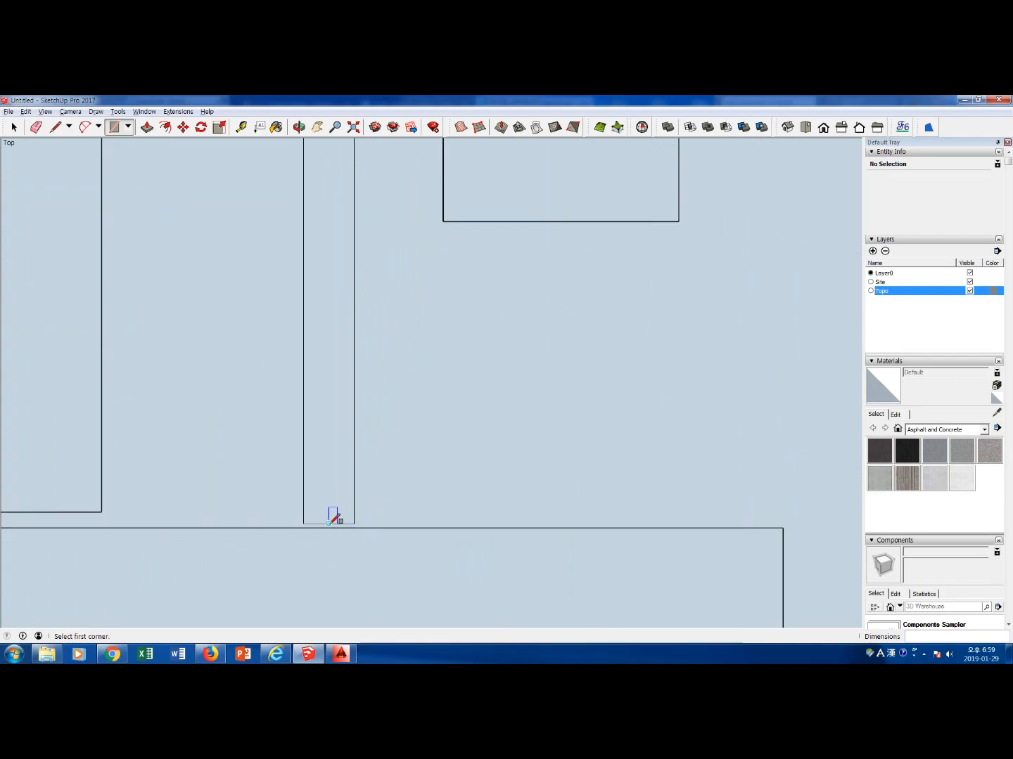
pyautogui.scroll(-4, 334, 524)
pyautogui.scroll(-1, 341, 527)
pyautogui.keyDown('shift'); pyautogui.moveTo(465, 477); pyautogui.dragTo(461, 452, button='middle'); pyautogui.keyUp('shift')
pyautogui.press('space')
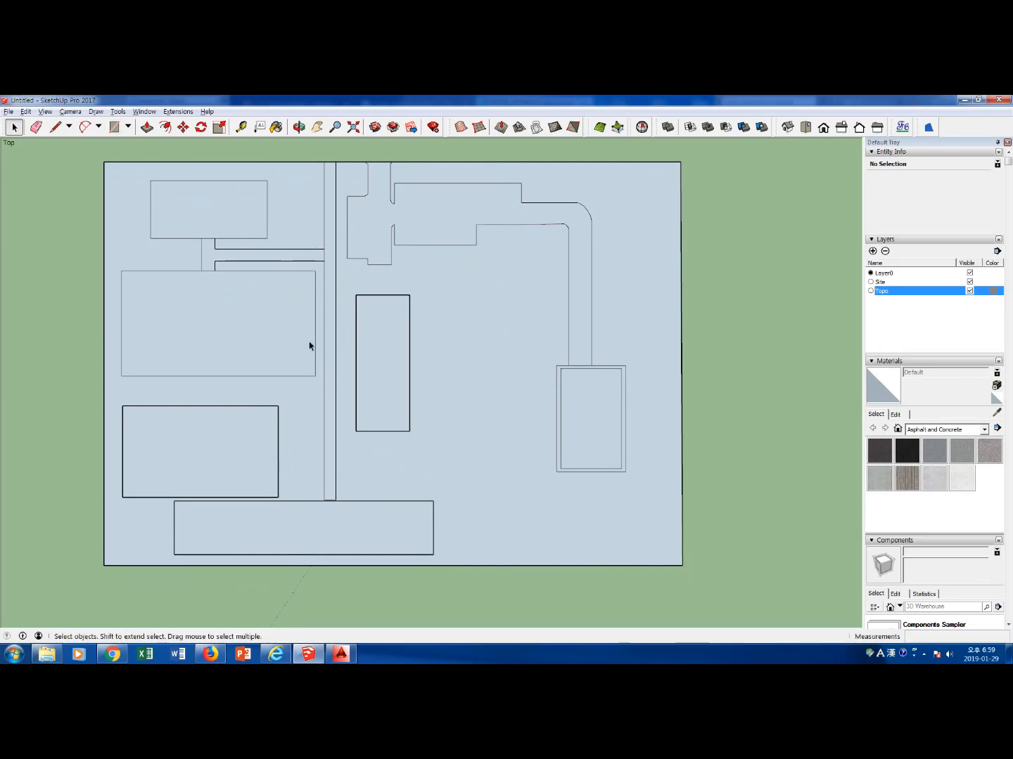
pyautogui.moveTo(361, 438); pyautogui.dragTo(300, 337, button='middle')
pyautogui.scroll(2, 237, 314)
pyautogui.click(224, 250)
pyautogui.press('p')
pyautogui.moveTo(225, 240); pyautogui.dragTo(221, 205)
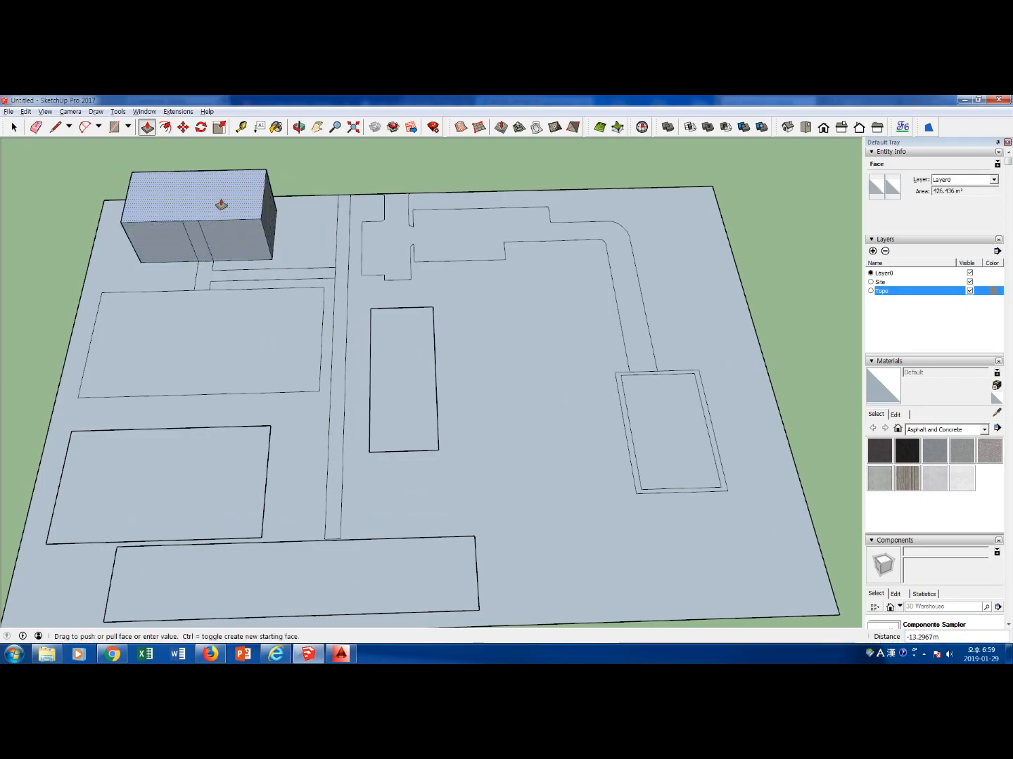
pyautogui.press('Escape')
pyautogui.press('space')
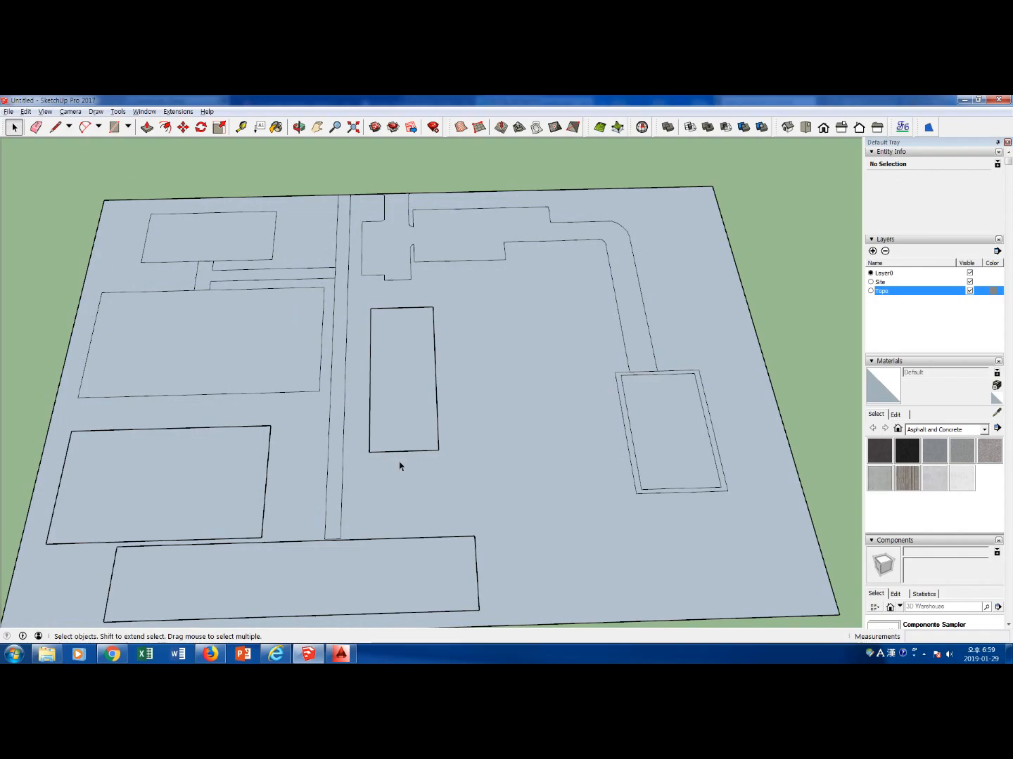
# Check which outlines already form separate faces, and draw a rectangle of about 34.3 by 13.5 m over the central building's outline
pyautogui.click(512, 319)
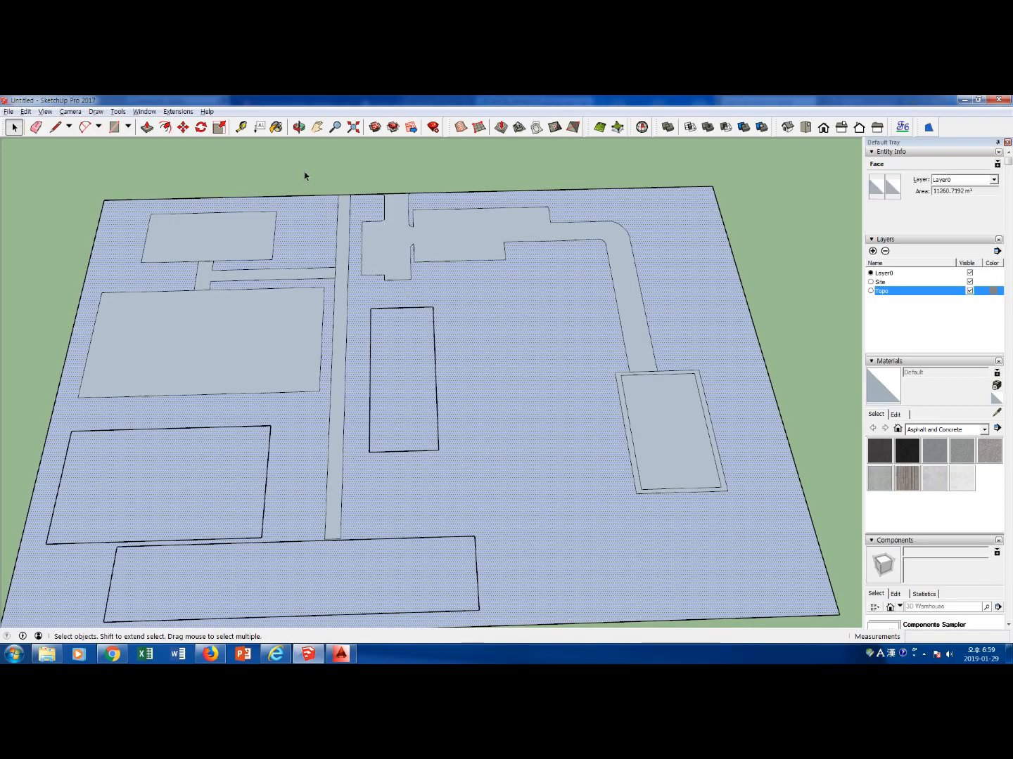
pyautogui.click(235, 239)
pyautogui.click(360, 411)
pyautogui.click(366, 185)
pyautogui.click(386, 344)
pyautogui.keyDown('shift'); pyautogui.click(386, 347); pyautogui.keyUp('shift')
pyautogui.press('r')
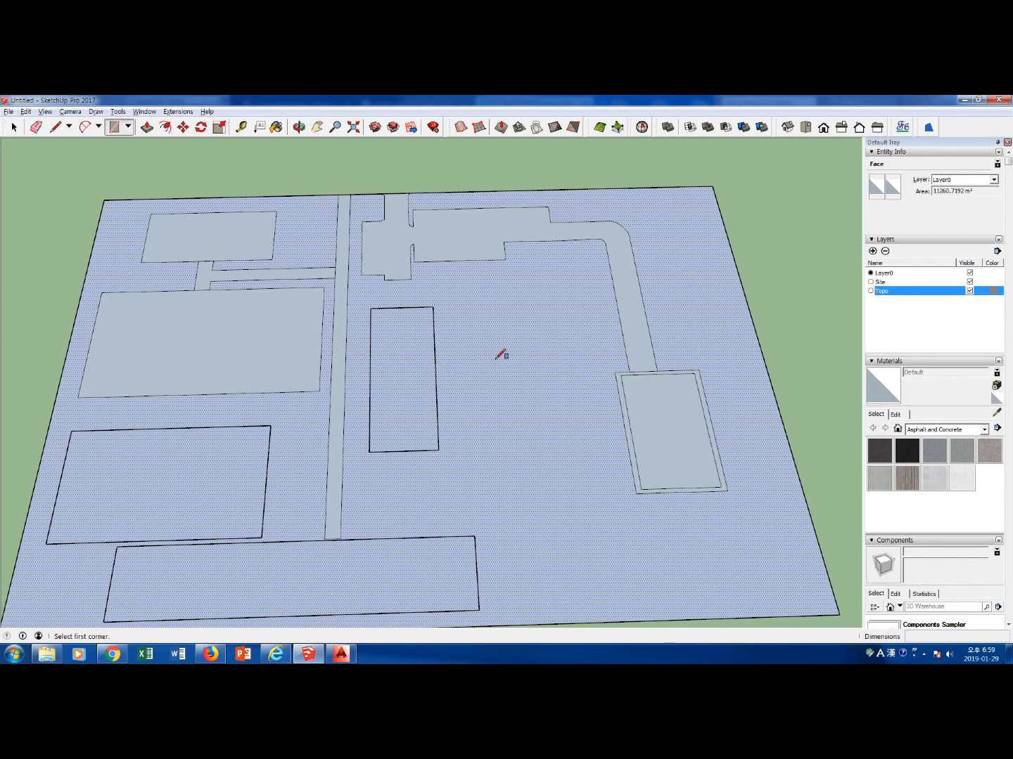
pyautogui.click(371, 308)
pyautogui.click(439, 451)
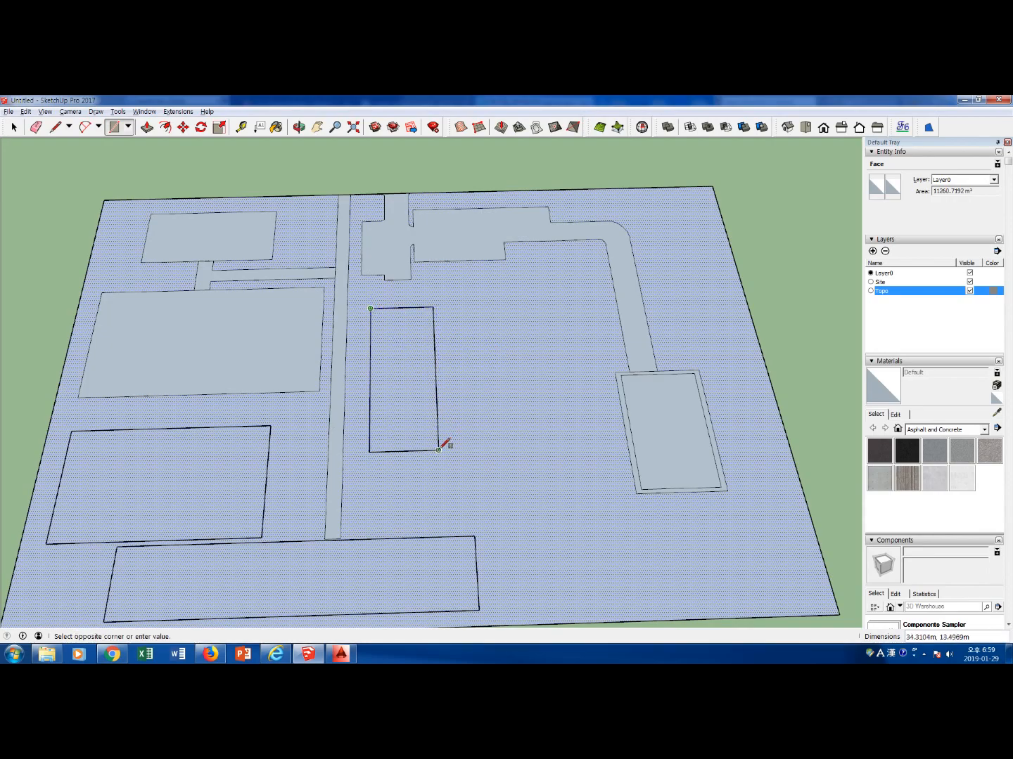
pyautogui.press('space')
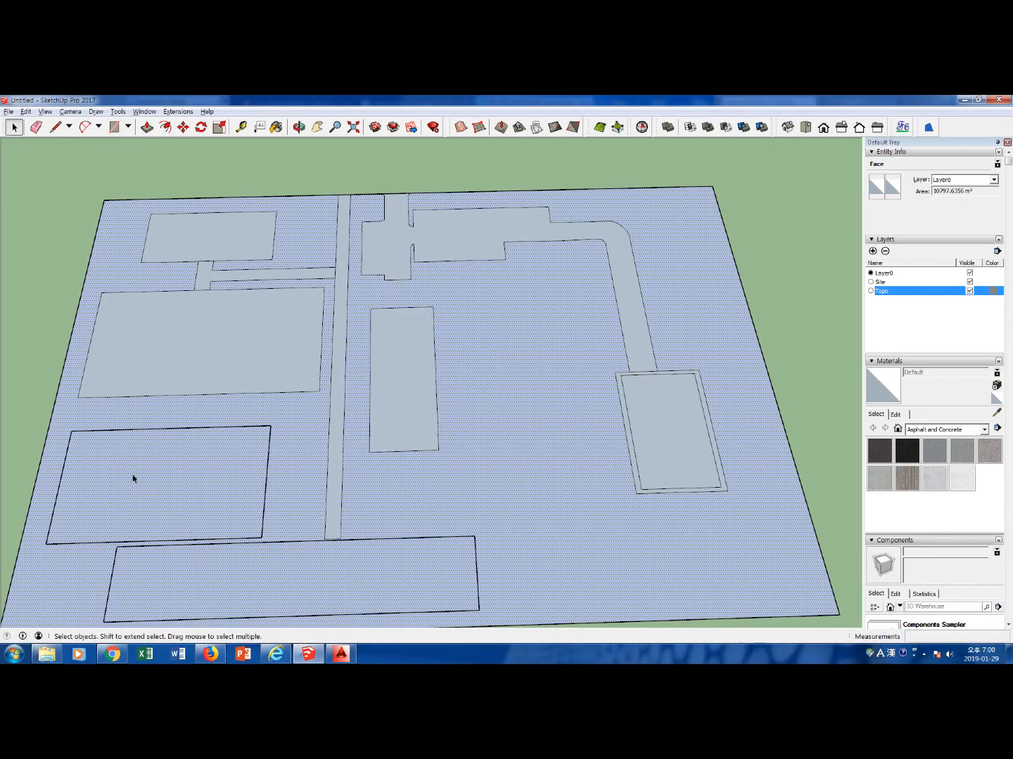
# Draw rectangles over the southwest building's outline and the long strip along the site's southern edge to create their faces
pyautogui.press('r')
pyautogui.click(71, 431)
pyautogui.click(262, 537)
pyautogui.press('space')
pyautogui.press('r')
pyautogui.click(117, 546)
pyautogui.click(479, 609)
pyautogui.press('space')
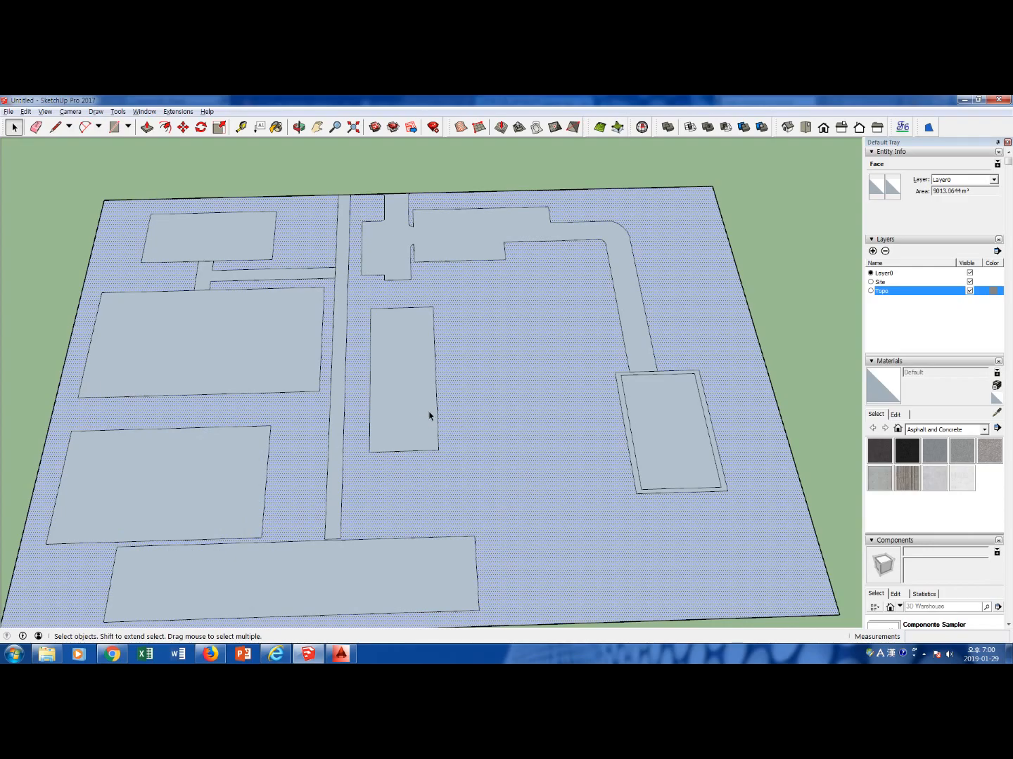
pyautogui.click(391, 375)
pyautogui.click(547, 422)
pyautogui.click(773, 317)
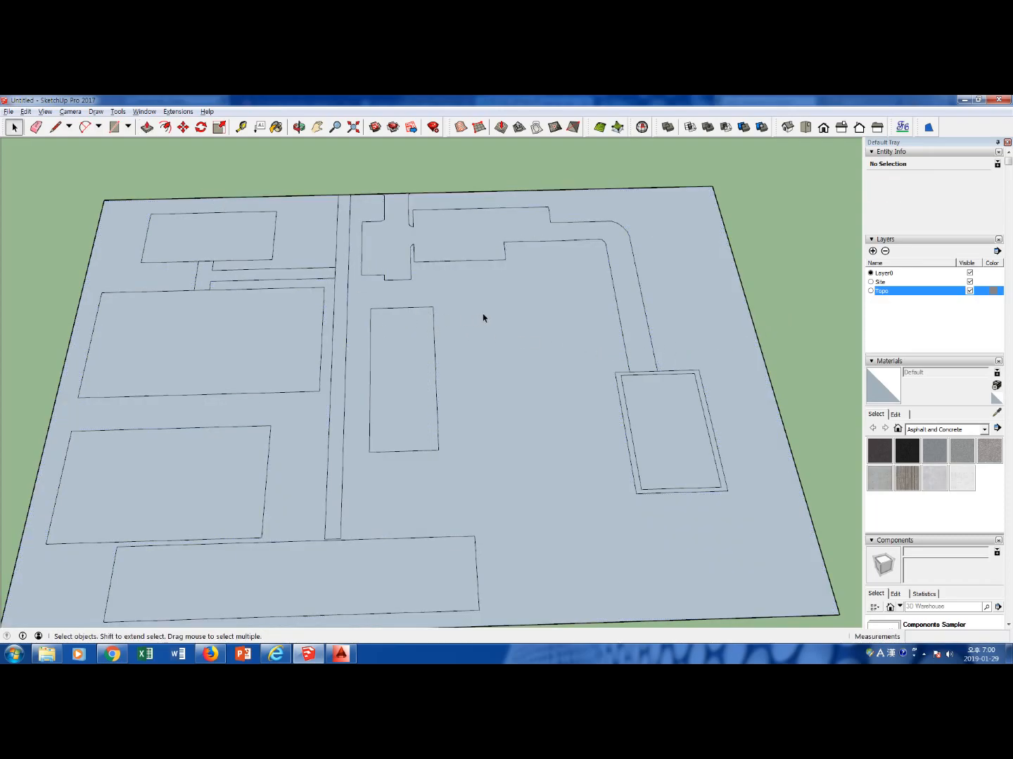
# Reverse the faces of the northwest, southwest and central building footprints
pyautogui.click(231, 244)
pyautogui.rightClick(232, 243)
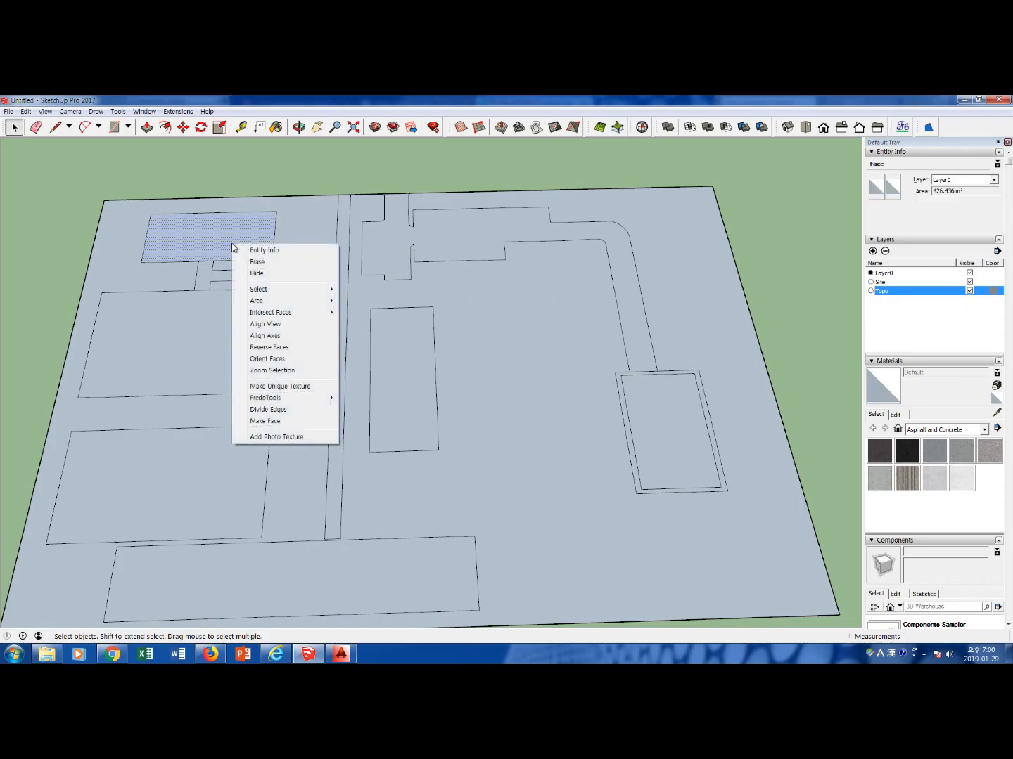
pyautogui.click(279, 347)
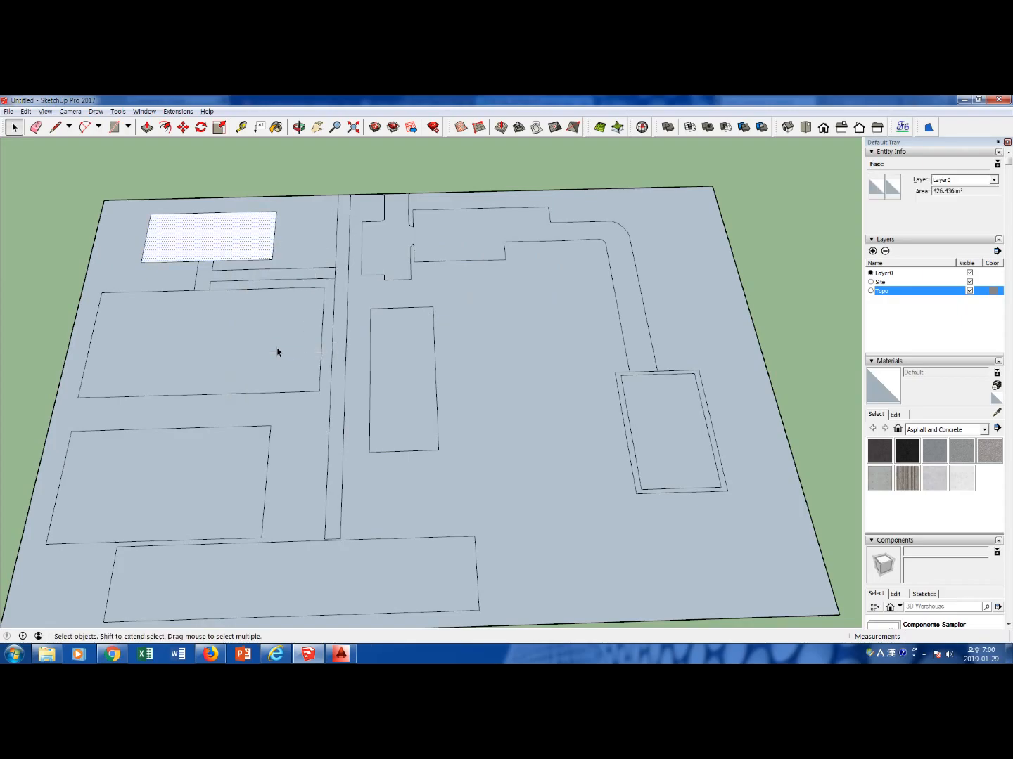
pyautogui.click(324, 171)
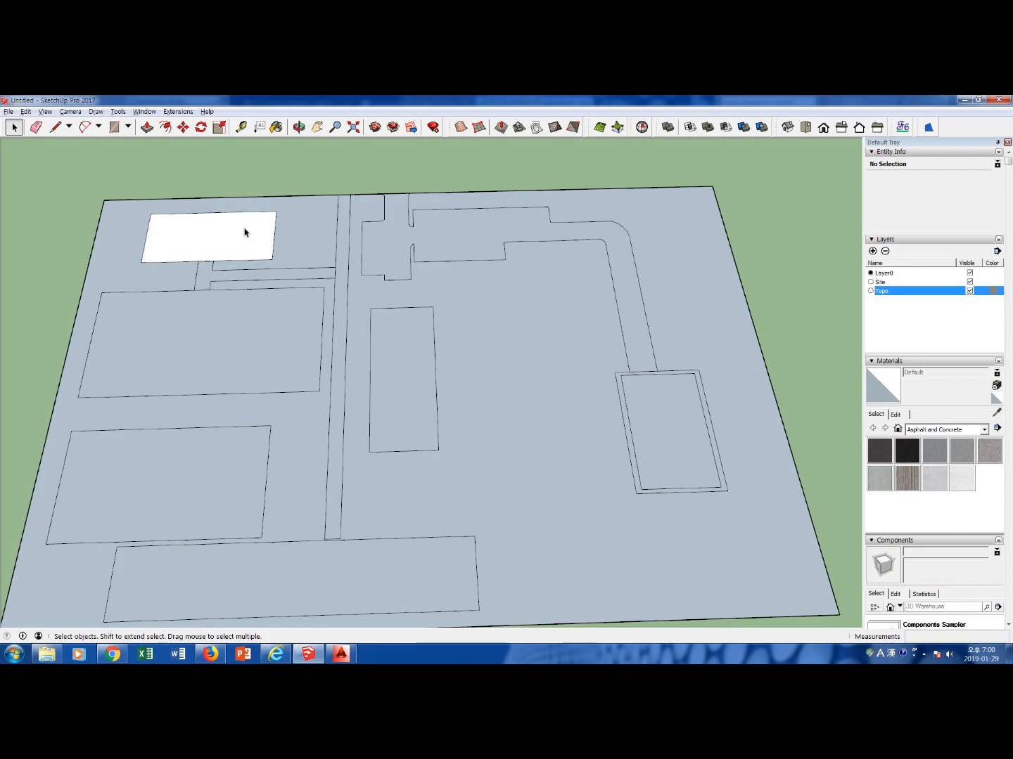
pyautogui.rightClick(206, 475)
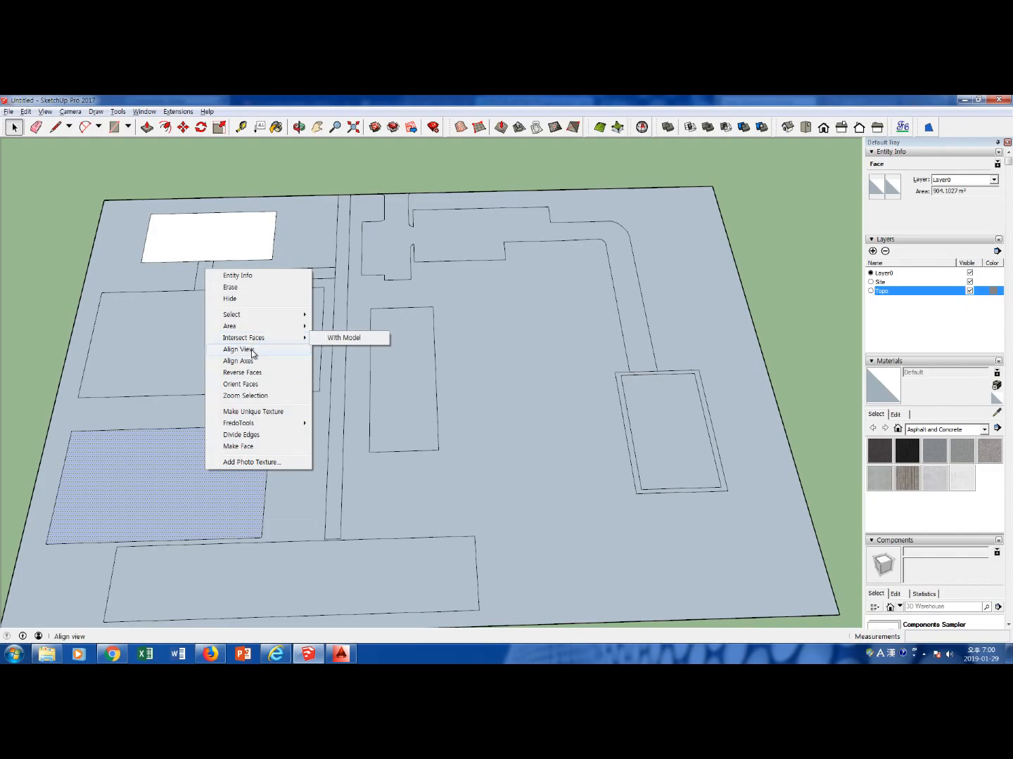
pyautogui.click(253, 371)
pyautogui.click(410, 387)
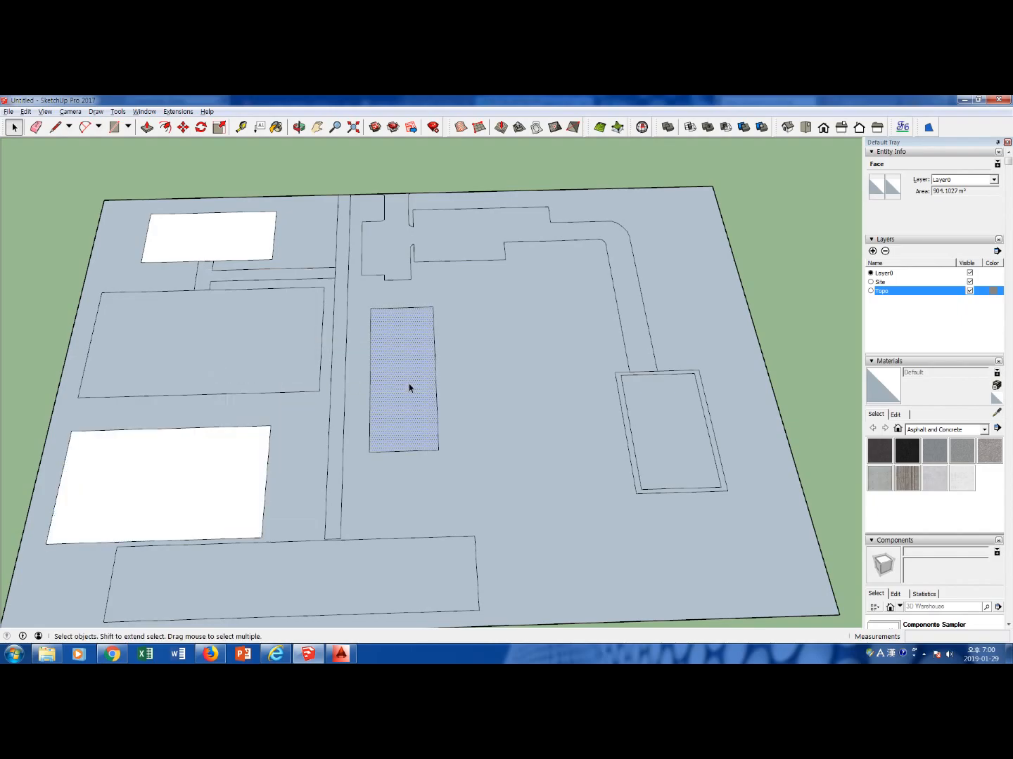
pyautogui.rightClick(410, 388)
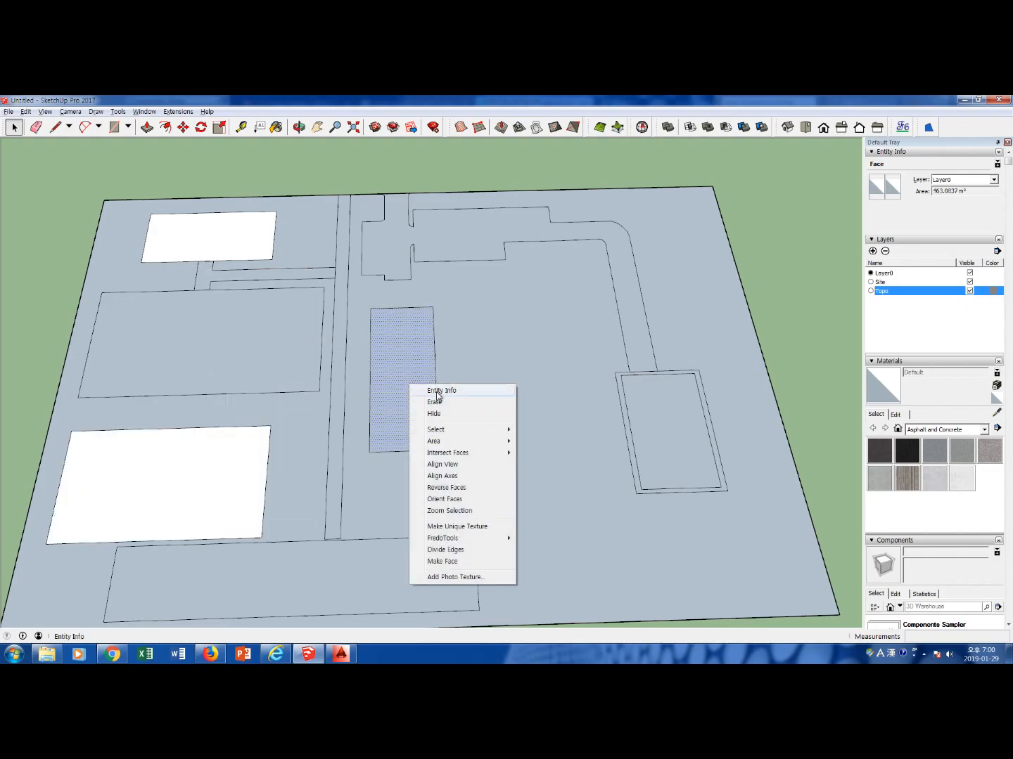
pyautogui.click(462, 489)
pyautogui.click(779, 325)
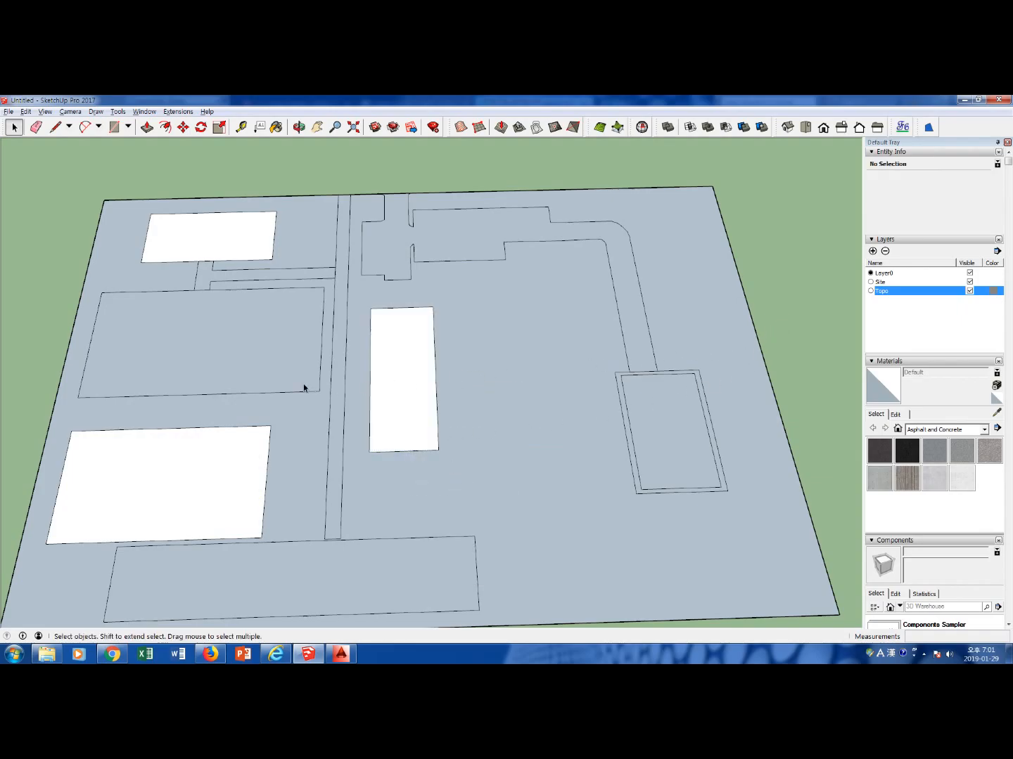
# Extrude the northwest building's footprint 12 m upward with Push/Pull
pyautogui.click(226, 239)
pyautogui.press('p')
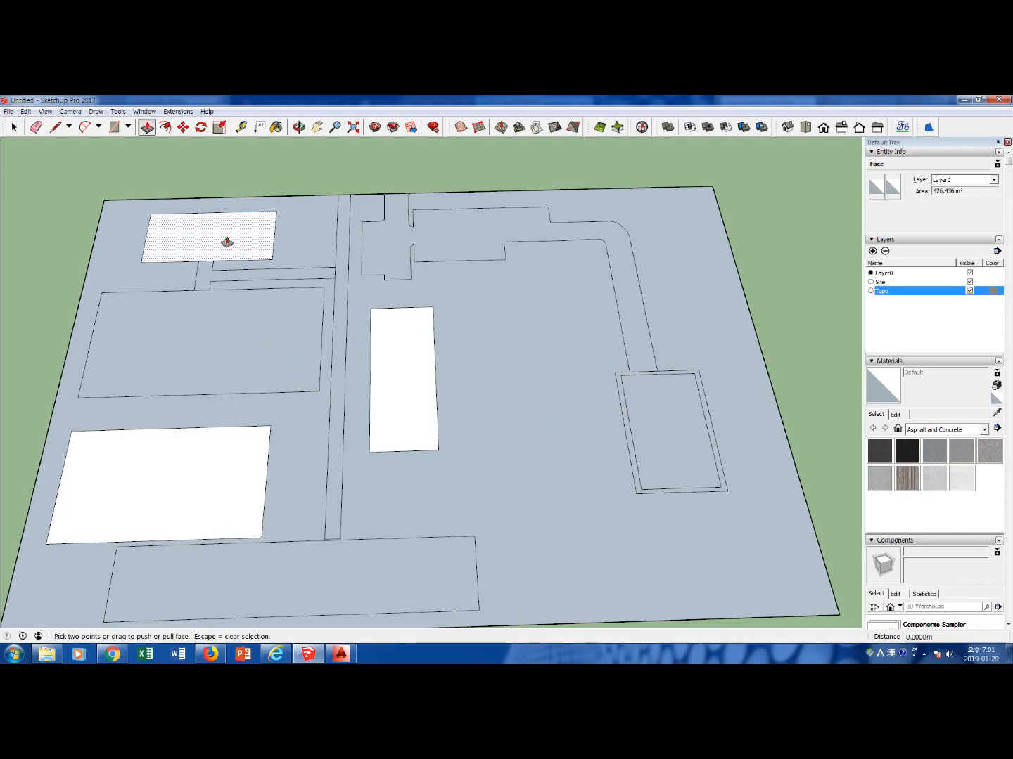
pyautogui.click(226, 242)
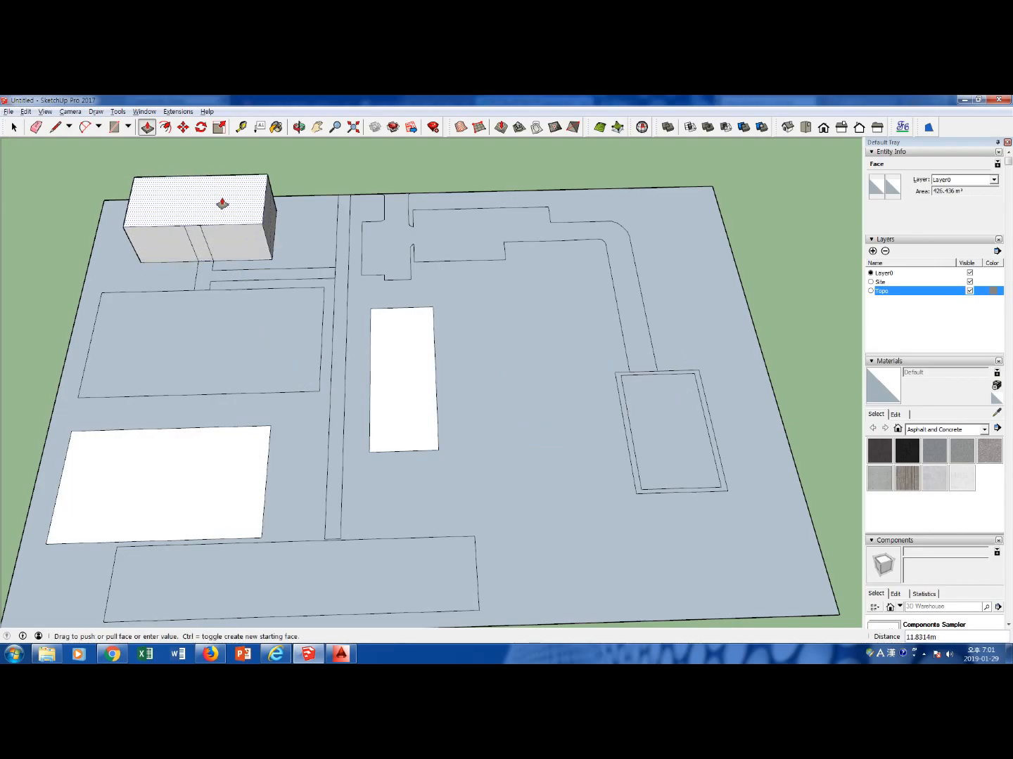
pyautogui.write('12')
pyautogui.press('Return')
pyautogui.press('space')
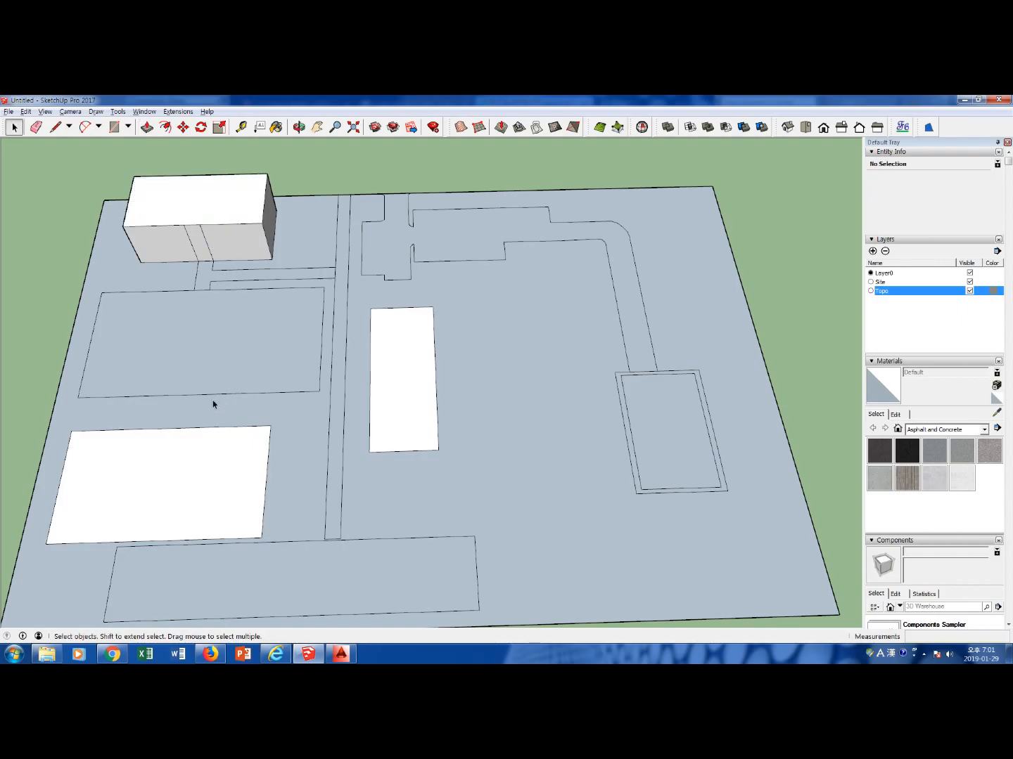
# Extrude the southwest building's footprint 15 m upward with Push/Pull
pyautogui.click(193, 460)
pyautogui.press('p')
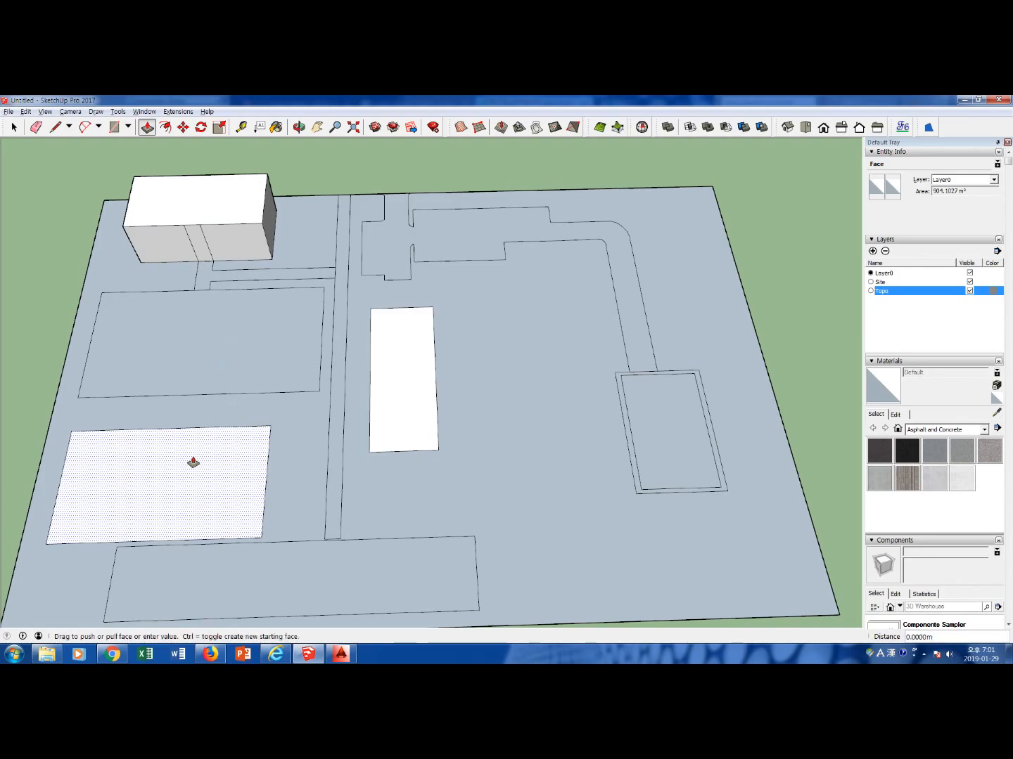
pyautogui.click(193, 464)
pyautogui.write('12')
pyautogui.press('Return')
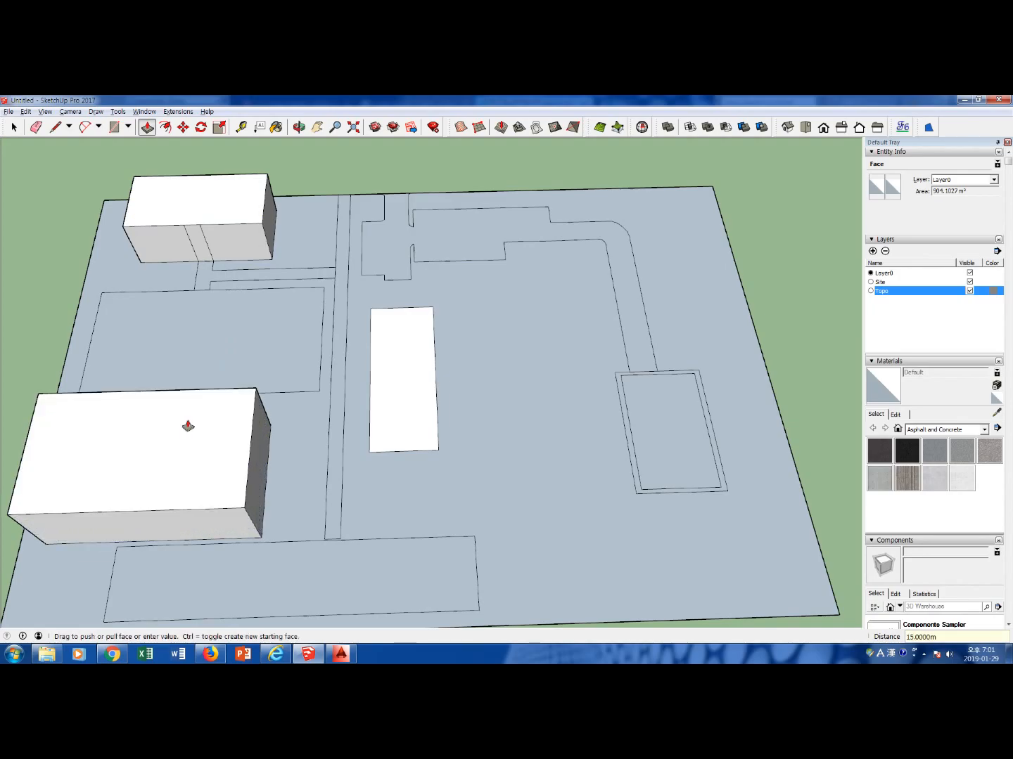
pyautogui.press('space')
# Extrude the central building's footprint upward into a block with Push/Pull
pyautogui.click(405, 413)
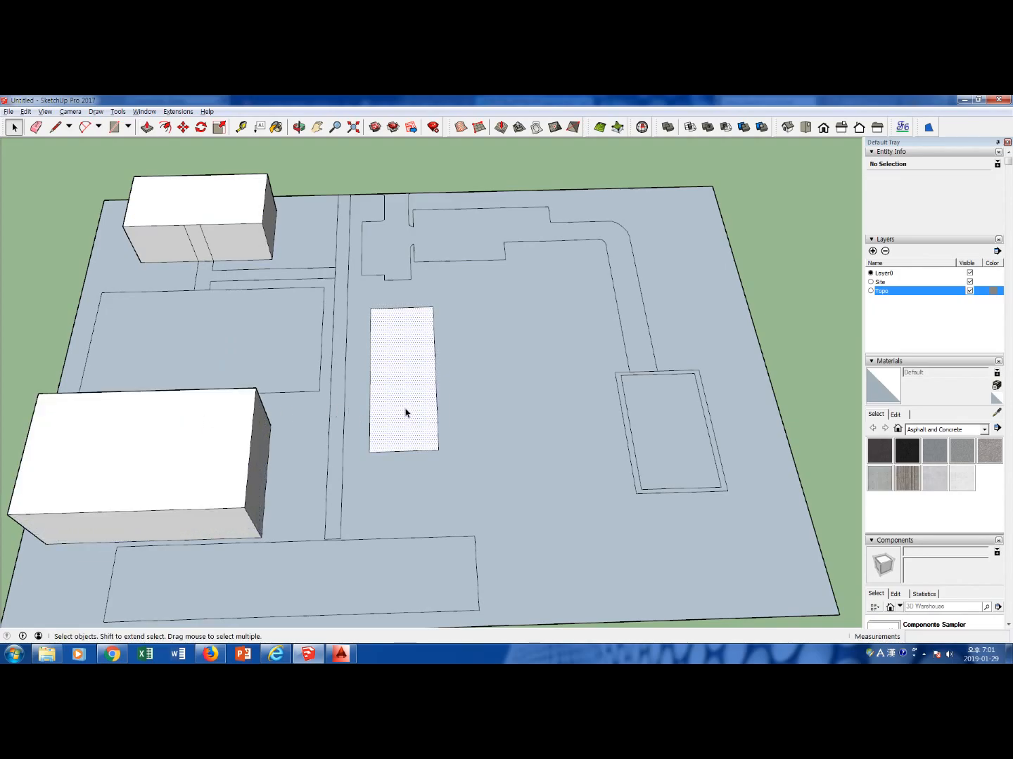
pyautogui.press('p')
pyautogui.click(403, 413)
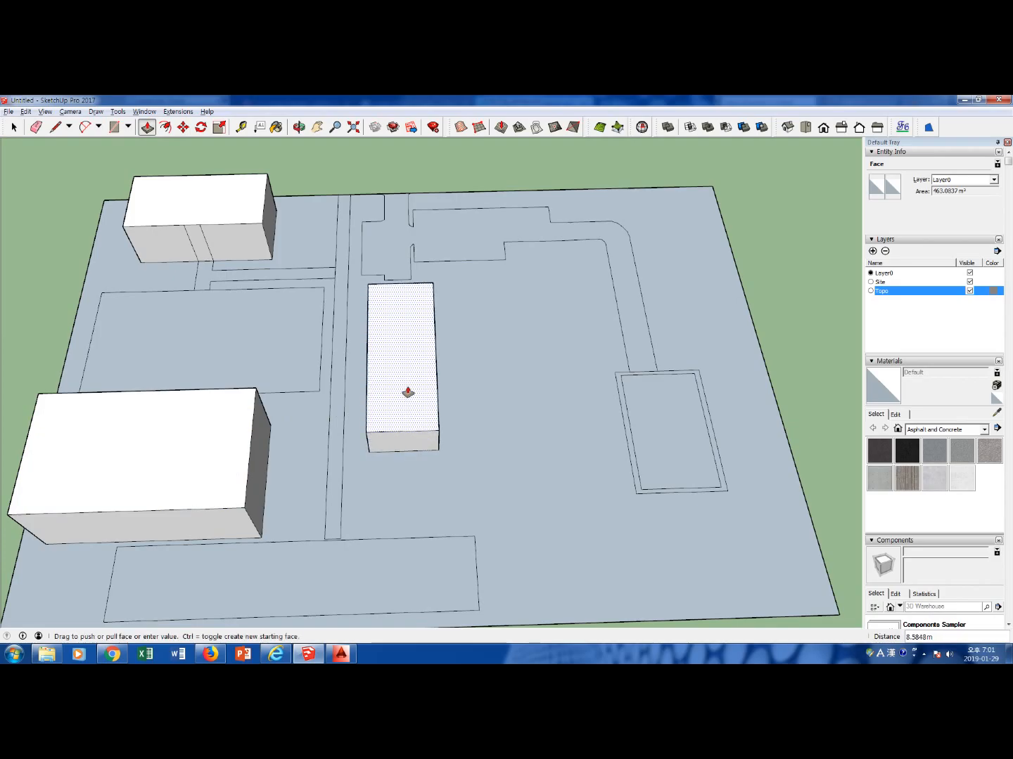
pyautogui.write('12')
pyautogui.press('Return')
pyautogui.press('space')
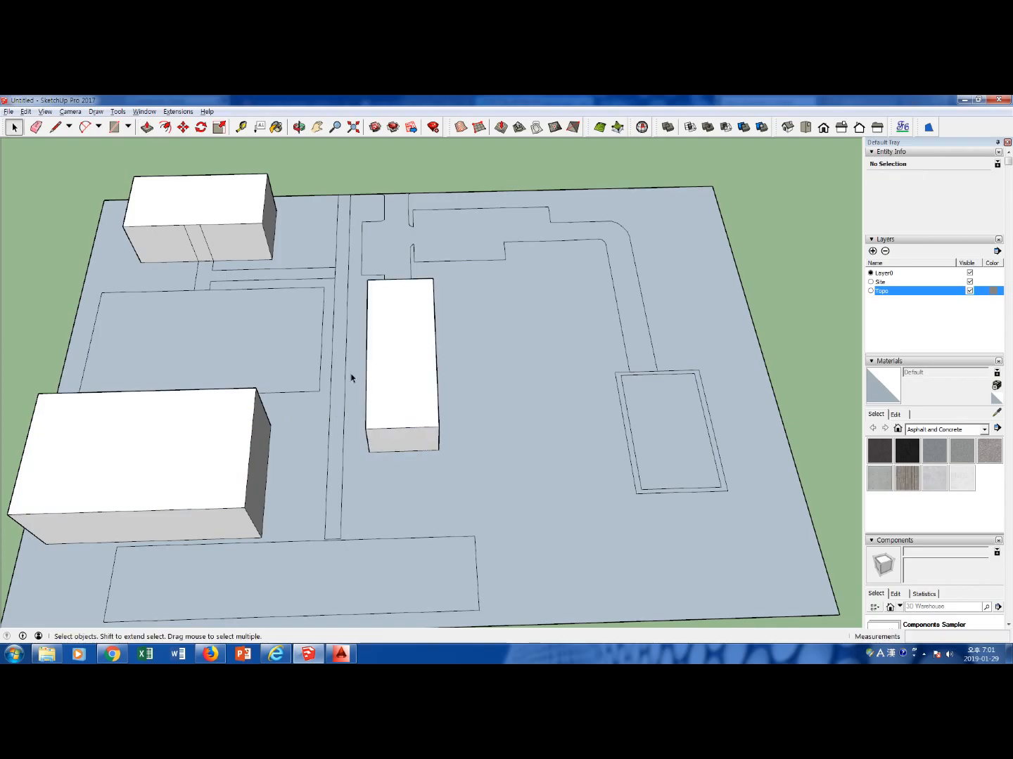
# Erase the two stray path lines running up the northwest building's south wall
pyautogui.scroll(2, 212, 264)
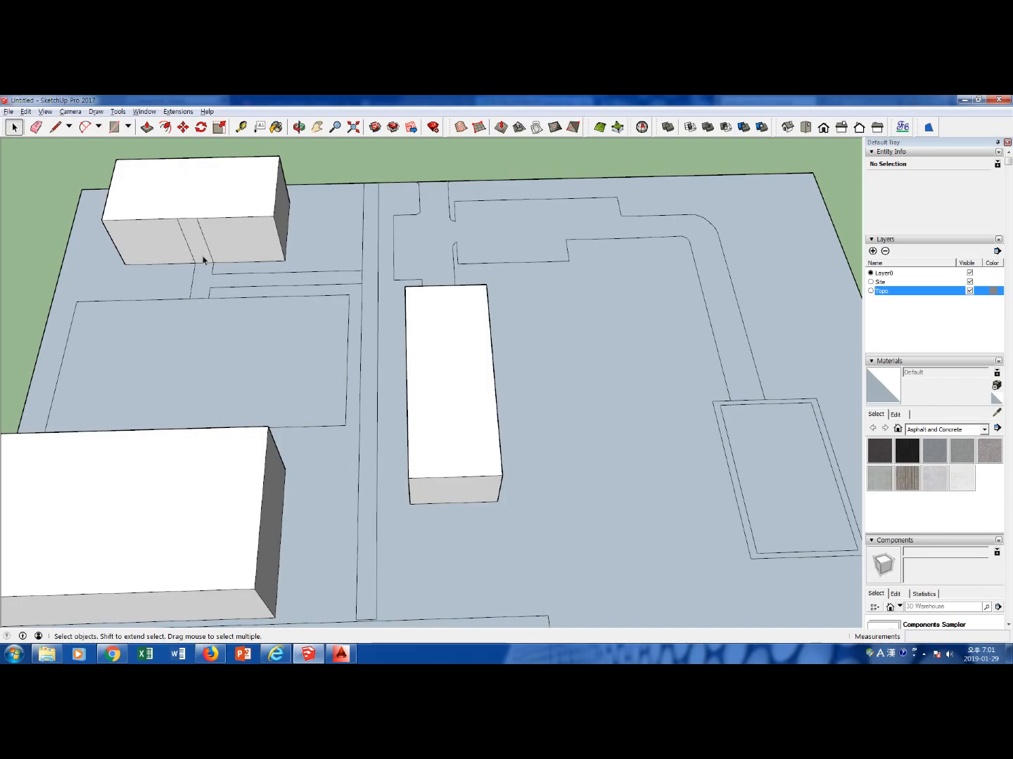
pyautogui.press('e')
pyautogui.moveTo(187, 237)
pyautogui.mouseDown()
pyautogui.moveTo(220, 240)
pyautogui.moveTo(233, 252)
pyautogui.mouseUp()
pyautogui.moveTo(330, 262)
pyautogui.mouseDown(button='middle')
pyautogui.moveTo(267, 324)
pyautogui.moveTo(206, 428)
pyautogui.moveTo(91, 482)
pyautogui.moveTo(252, 329)
pyautogui.mouseUp(button='middle')
pyautogui.scroll(-5, 313, 344)
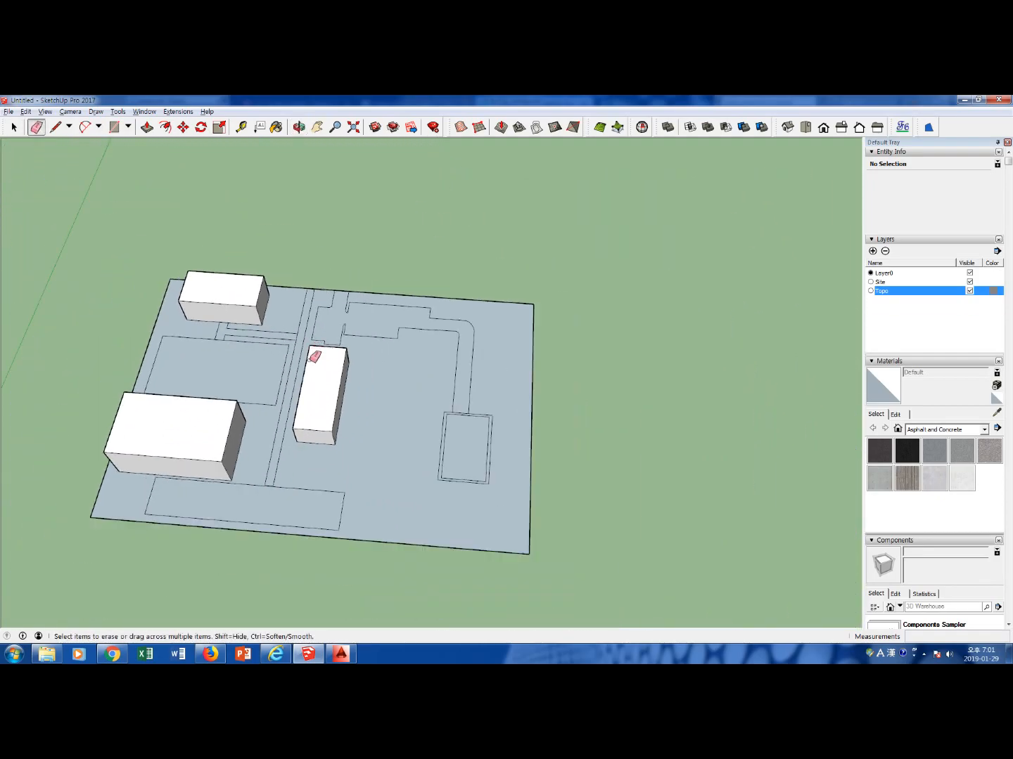
# Sink the large rectangular face between the two western buildings 0.5 m below the ground with Push/Pull
pyautogui.scroll(3, 275, 360)
pyautogui.press('space')
pyautogui.click(256, 364)
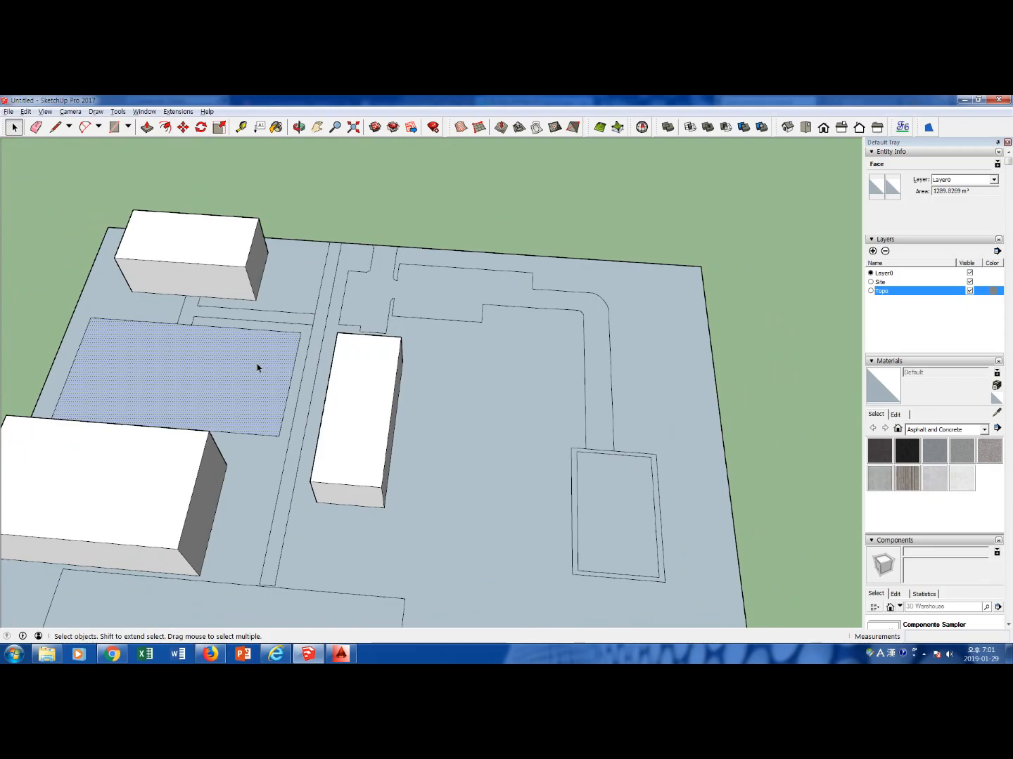
pyautogui.press('p')
pyautogui.click(251, 366)
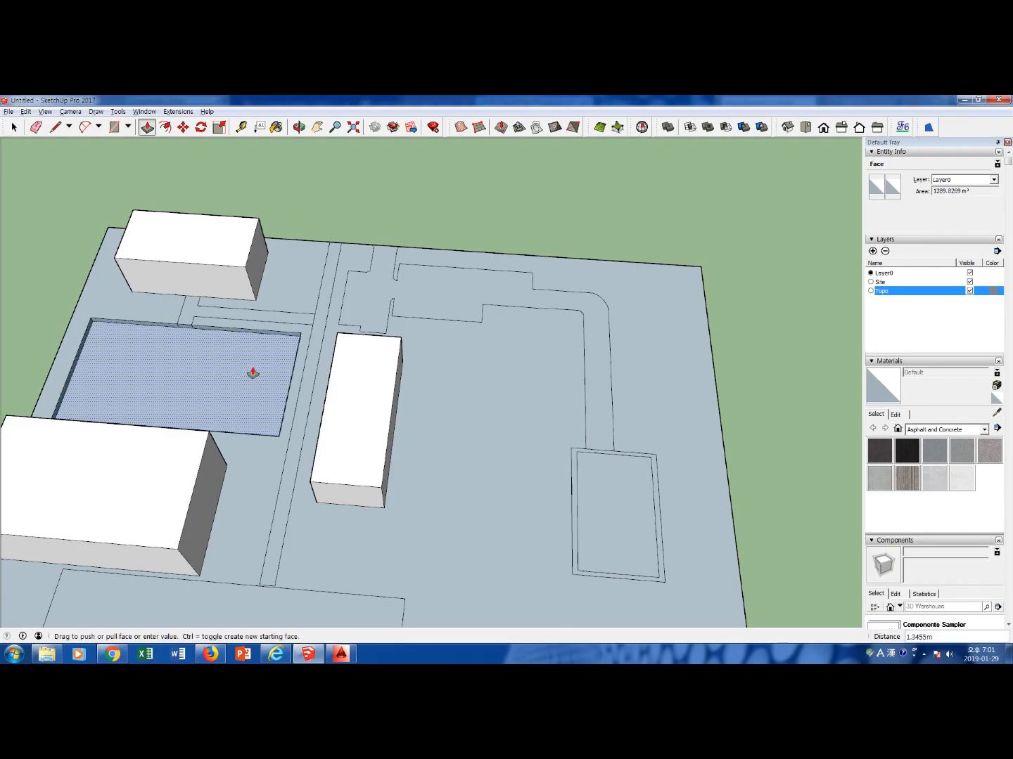
pyautogui.write('0')
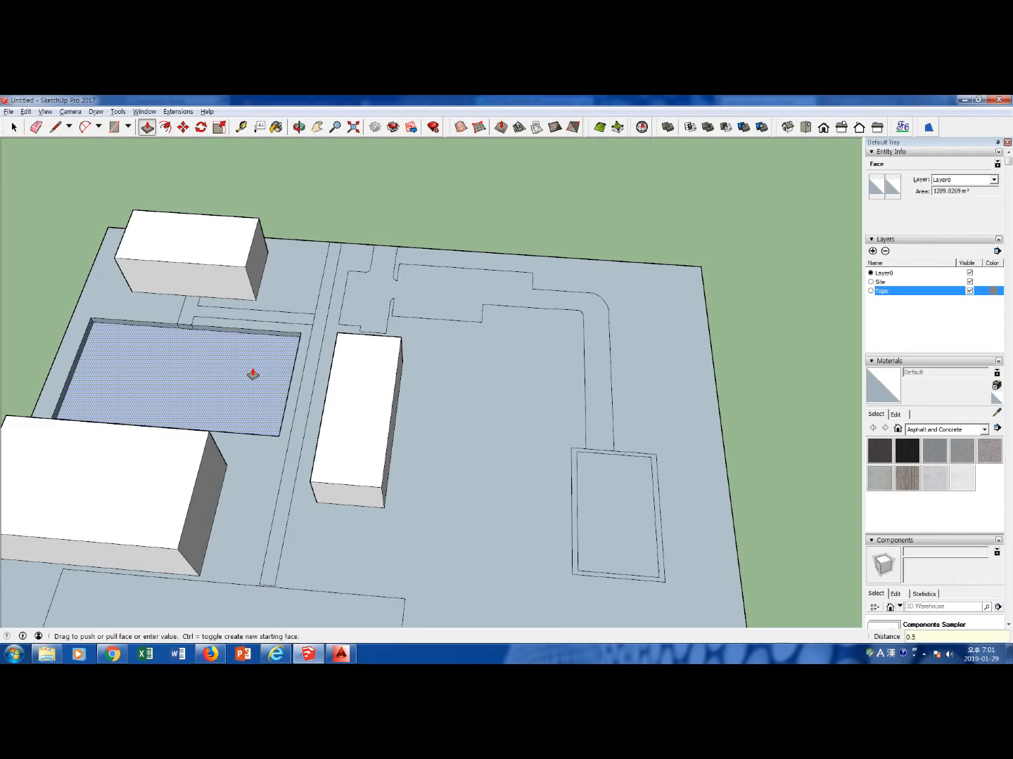
pyautogui.write('.5')
pyautogui.press('Return')
pyautogui.scroll(4, 254, 358)
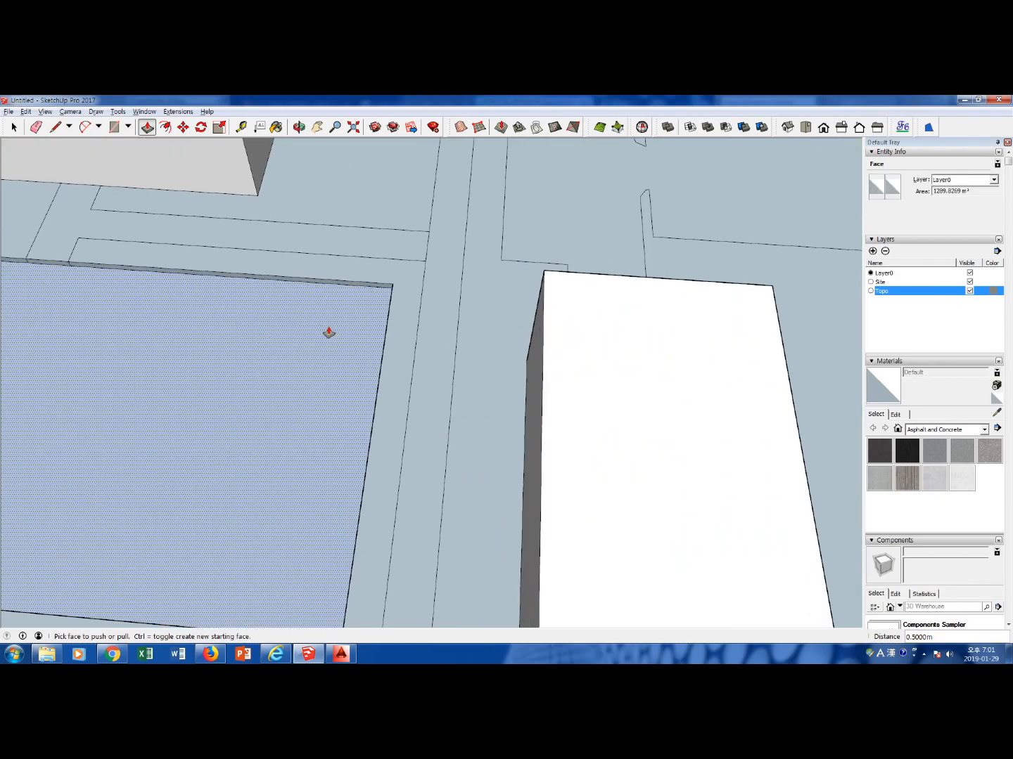
pyautogui.press('space')
# Sink the long rectangular face along the site's southern edge below the ground with Push/Pull
pyautogui.moveTo(376, 352); pyautogui.dragTo(309, 351, button='middle')
pyautogui.scroll(-2, 384, 358)
pyautogui.scroll(-3, 383, 357)
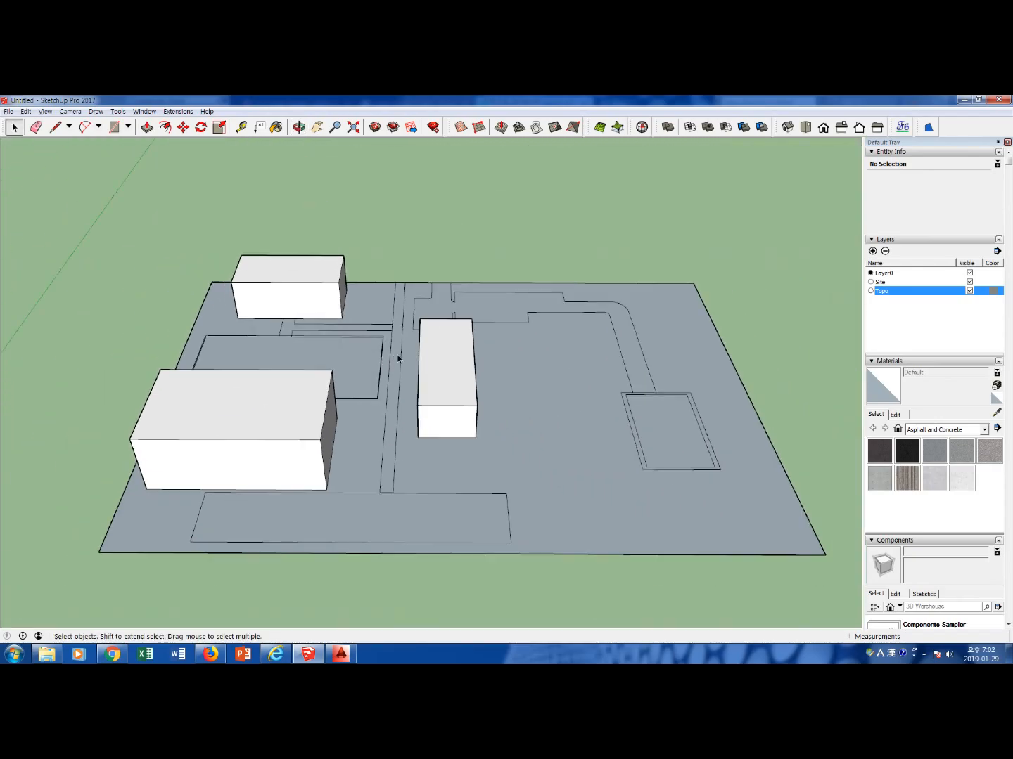
pyautogui.click(406, 527)
pyautogui.press('p')
pyautogui.click(406, 528)
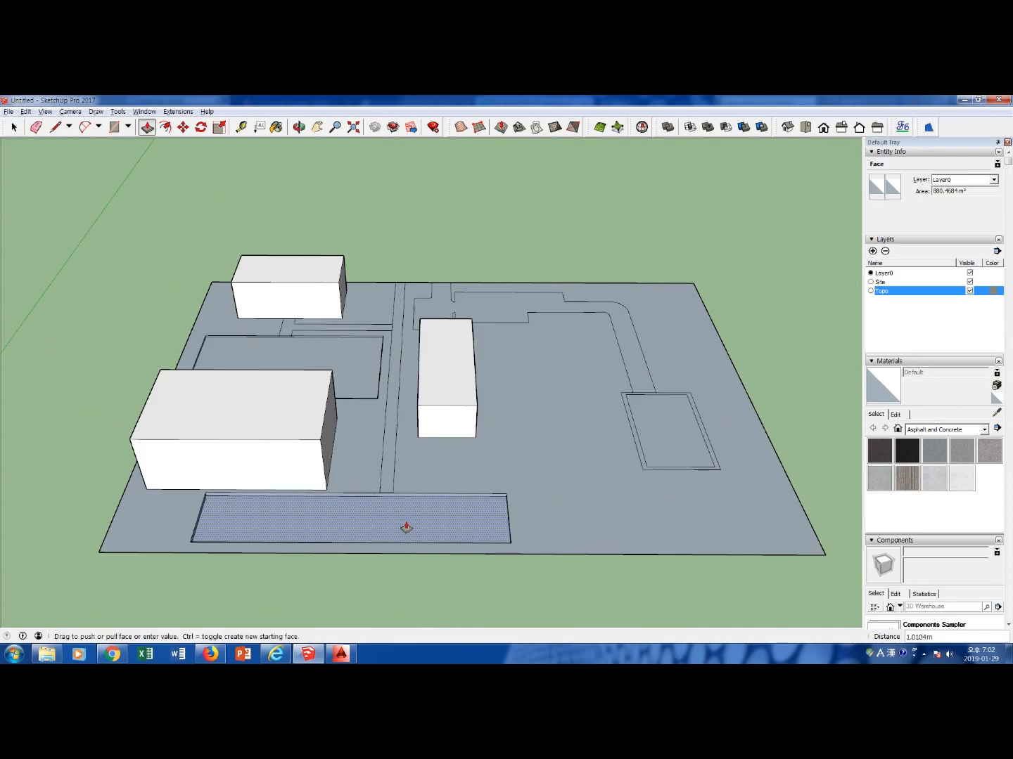
pyautogui.press('Escape')
pyautogui.press('space')
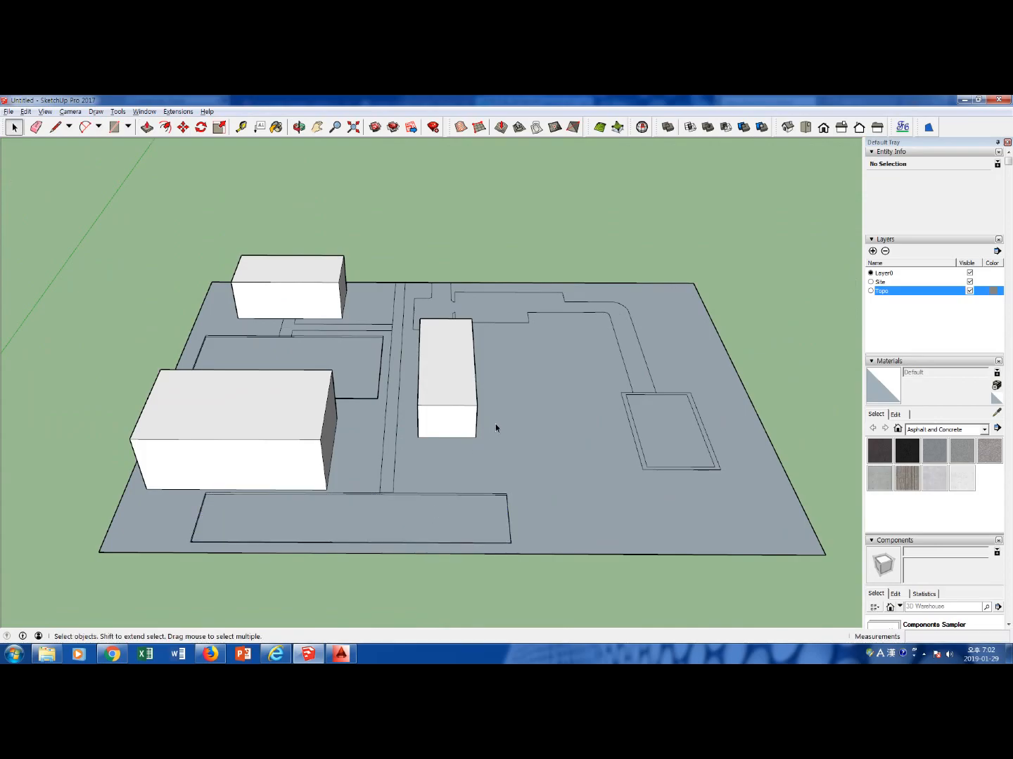
# Draw a line of about 5.5 m across the road junction to split the northern paved area from the curved road
pyautogui.scroll(3, 530, 390)
pyautogui.moveTo(543, 333); pyautogui.dragTo(551, 249, button='middle')
pyautogui.click(552, 246)
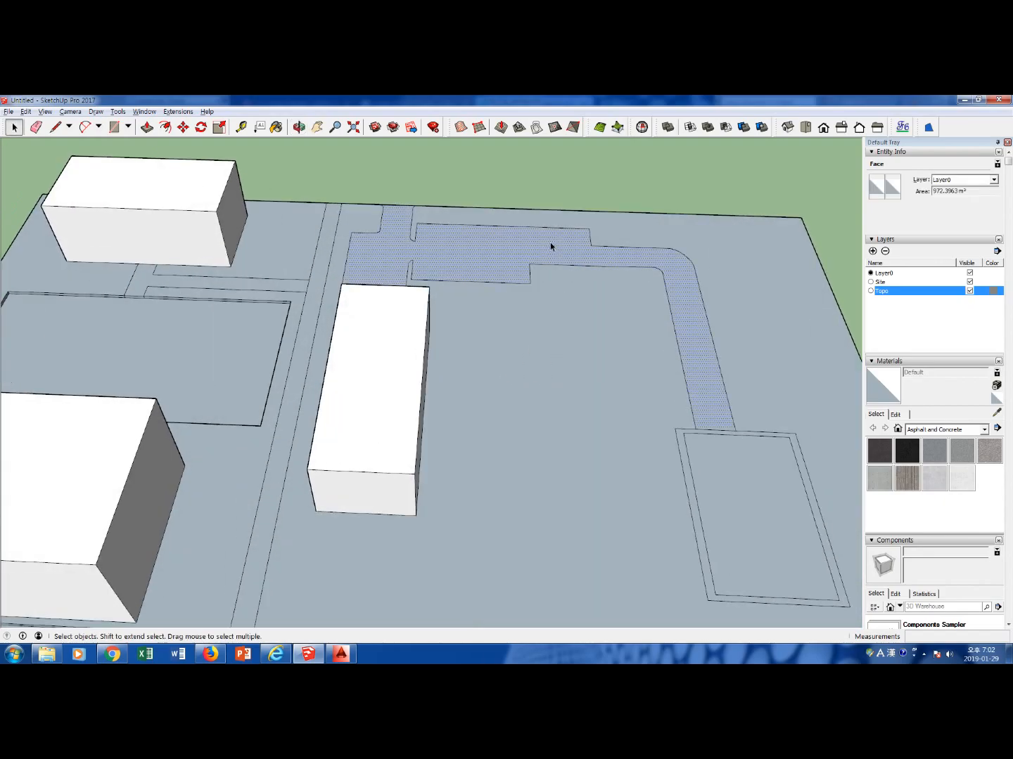
pyautogui.scroll(3, 591, 263)
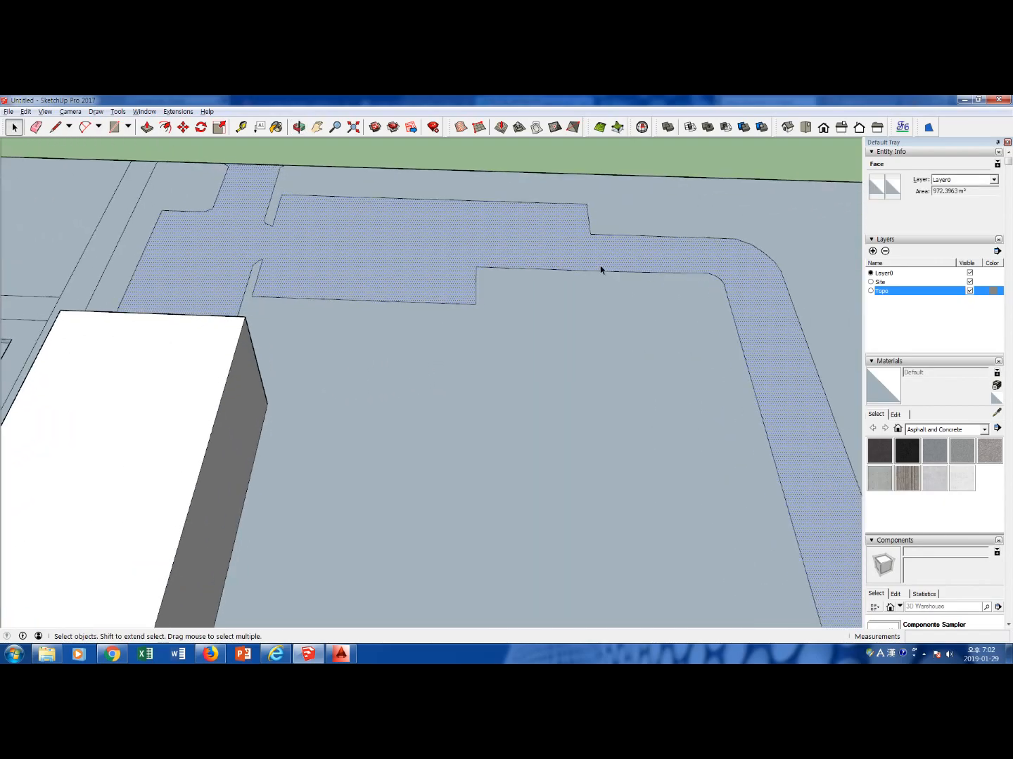
pyautogui.press('l')
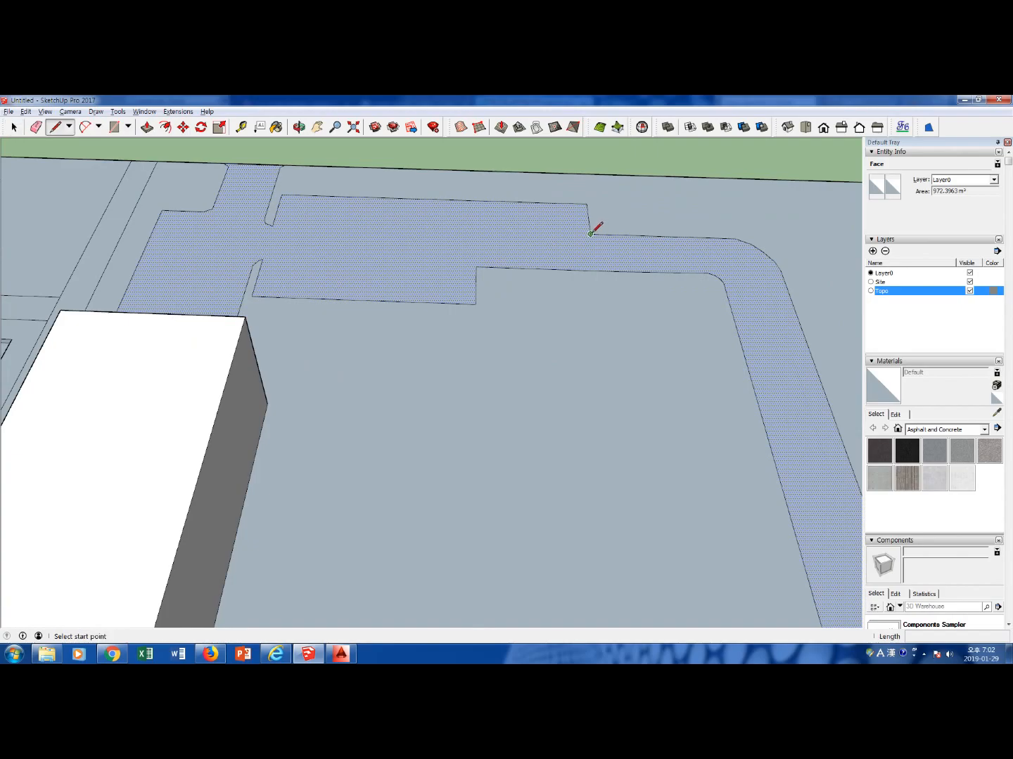
pyautogui.click(591, 234)
pyautogui.click(595, 270)
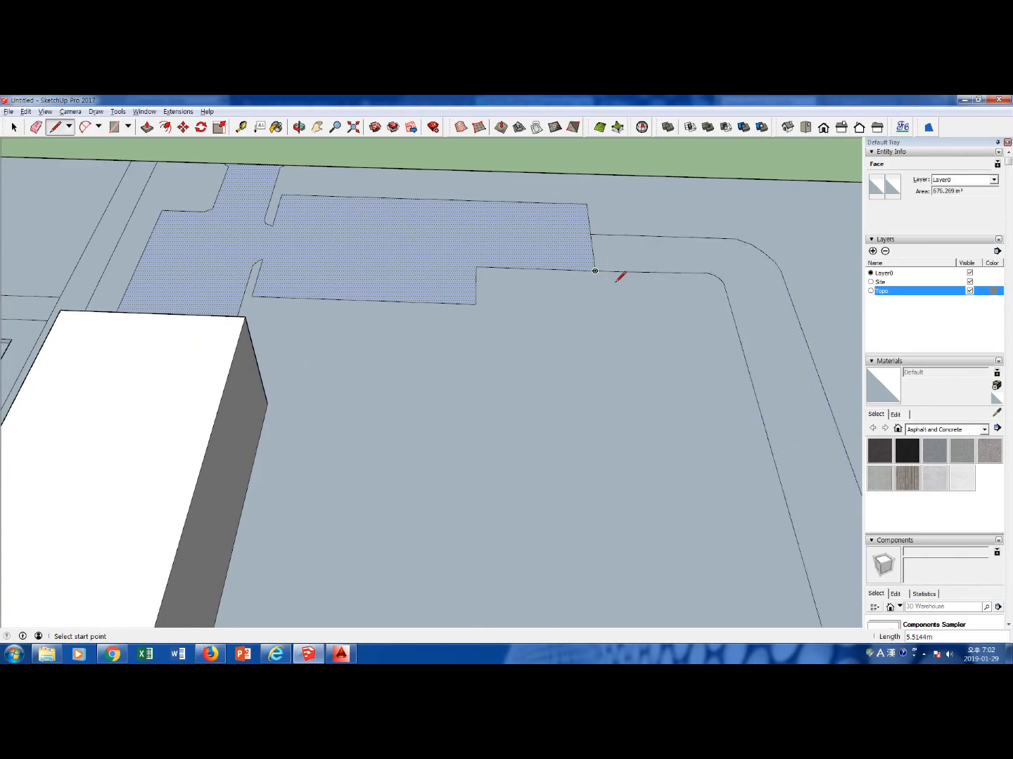
pyautogui.press('space')
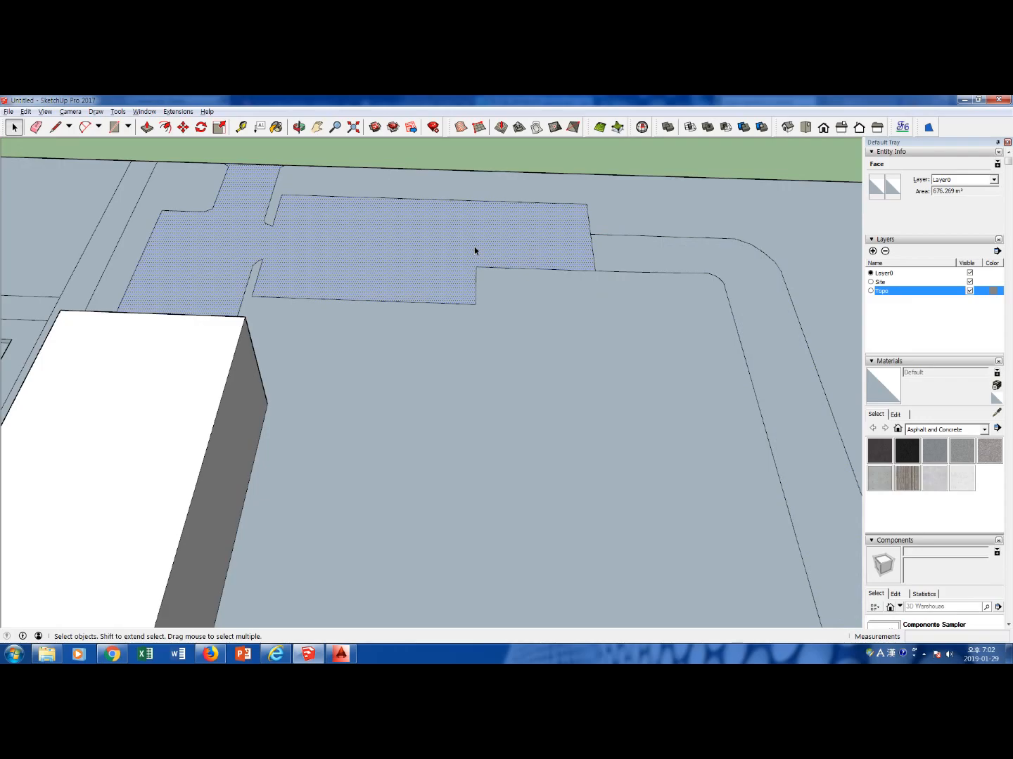
# Sink the northern paved area beside the curved road 0.5 m below the ground with Push/Pull
pyautogui.click(699, 257)
pyautogui.click(535, 261)
pyautogui.press('p')
pyautogui.click(435, 260)
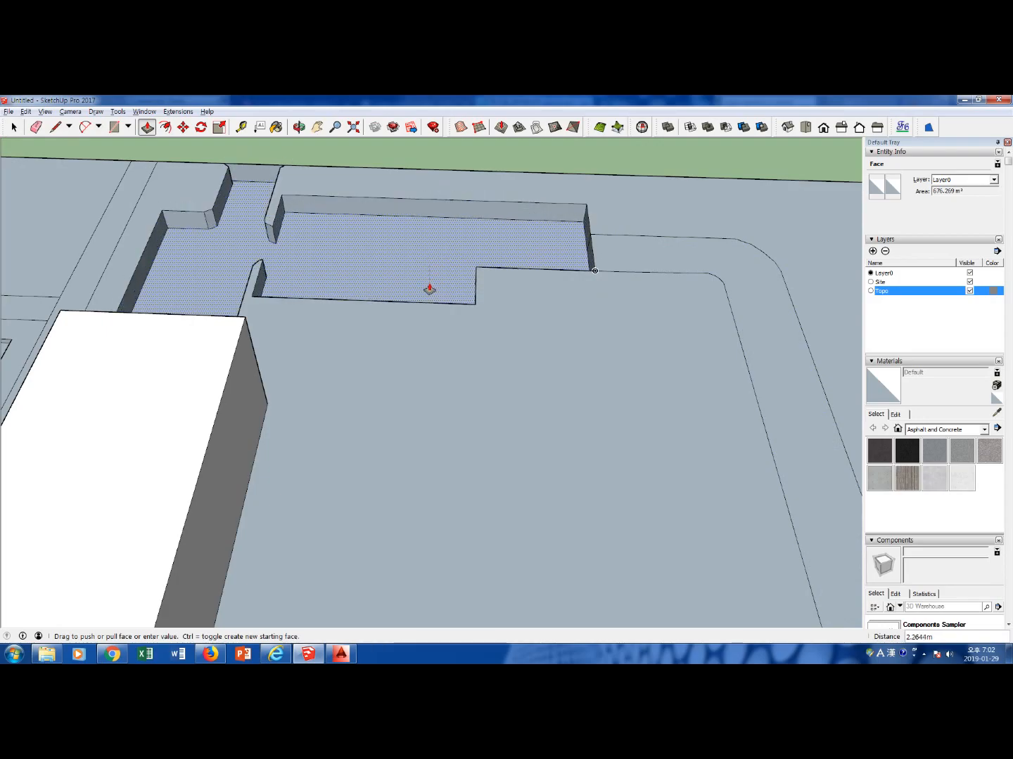
pyautogui.write('0.5')
pyautogui.press('Return')
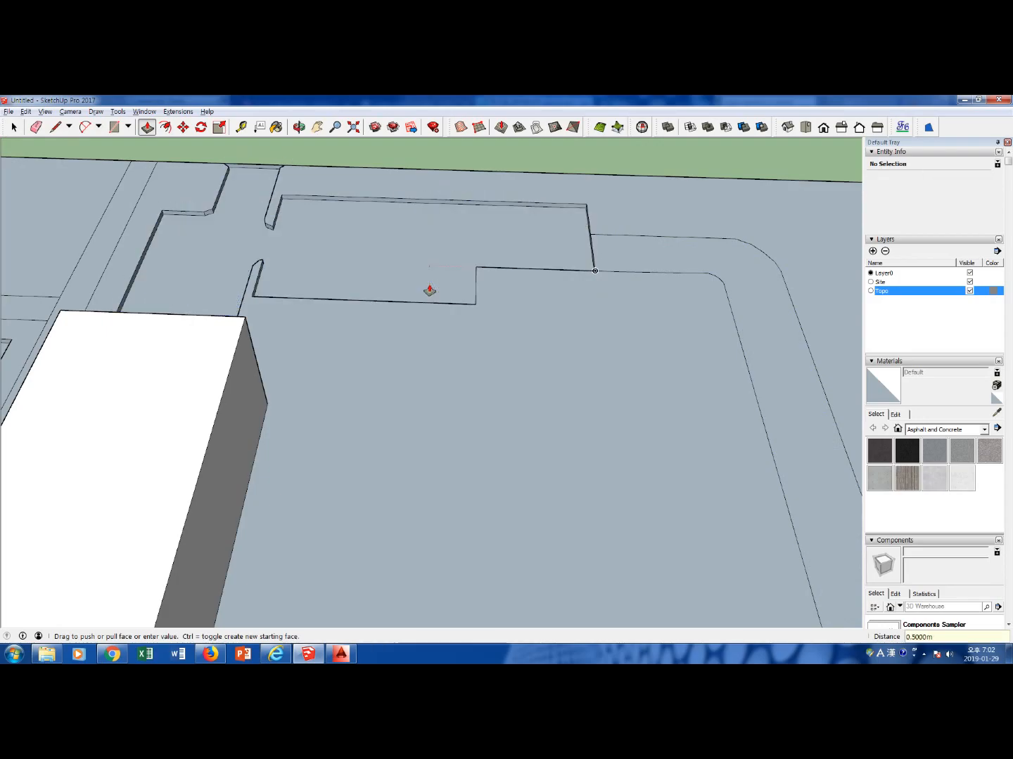
pyautogui.press('space')
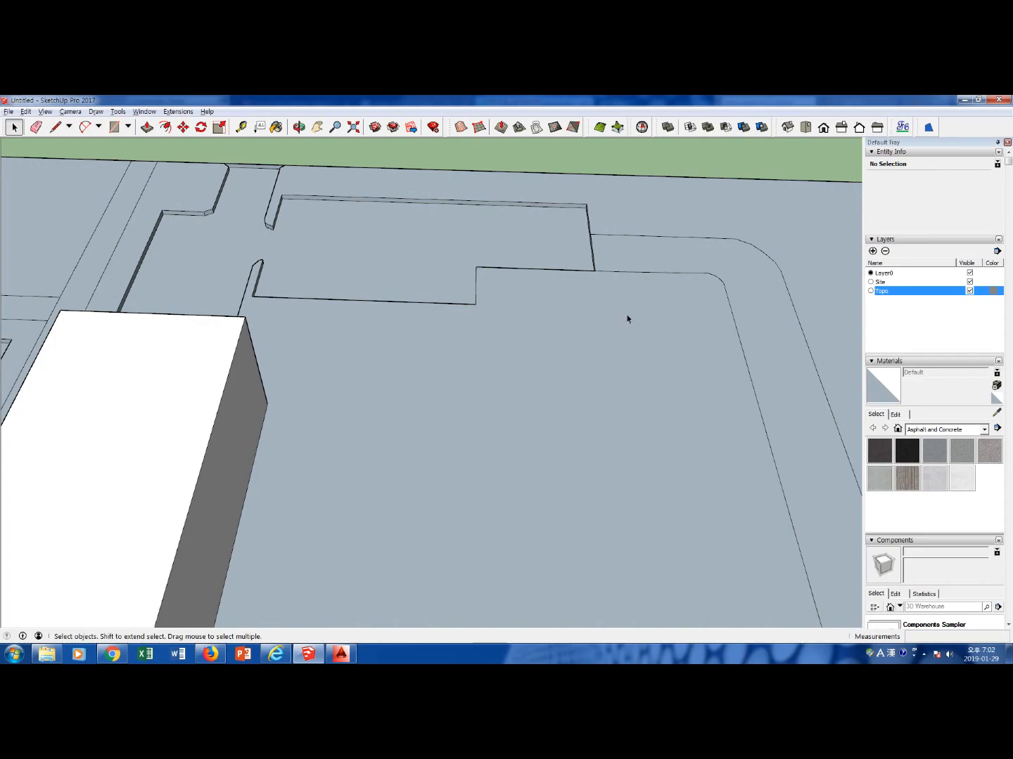
# Sink the long north-south path west of the central building 0.3 m below the ground with Push/Pull
pyautogui.scroll(-4, 491, 370)
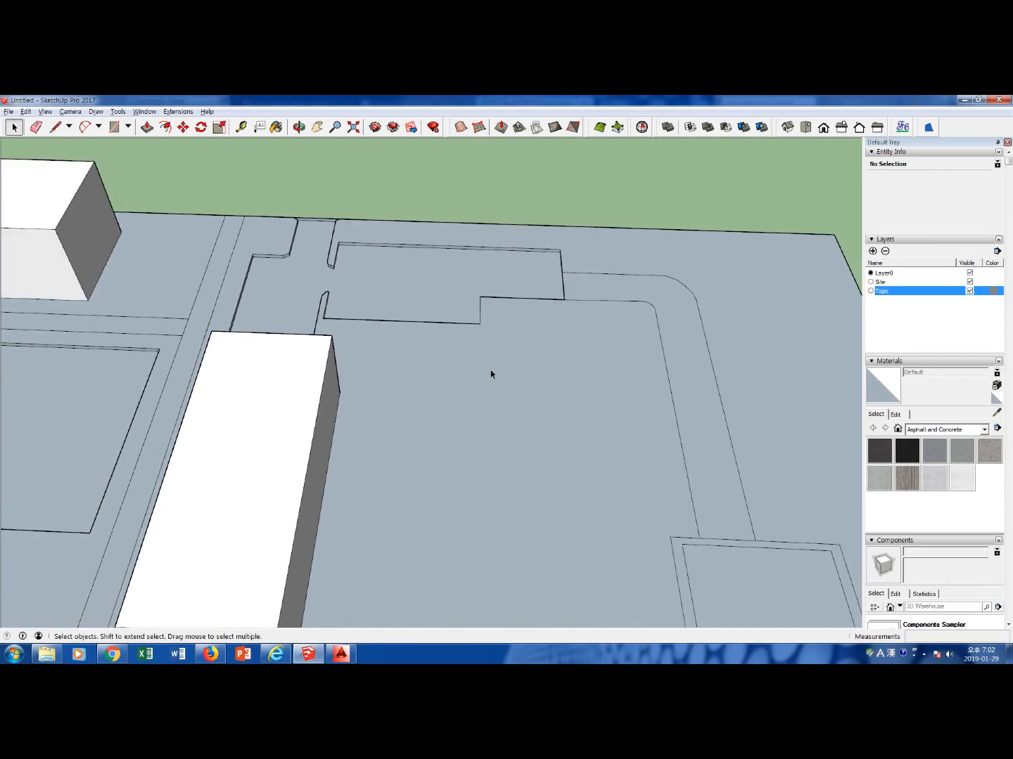
pyautogui.keyDown('shift'); pyautogui.moveTo(432, 478); pyautogui.dragTo(431, 355, button='middle'); pyautogui.keyUp('shift')
pyautogui.scroll(-2, 450, 381)
pyautogui.scroll(-2, 451, 383)
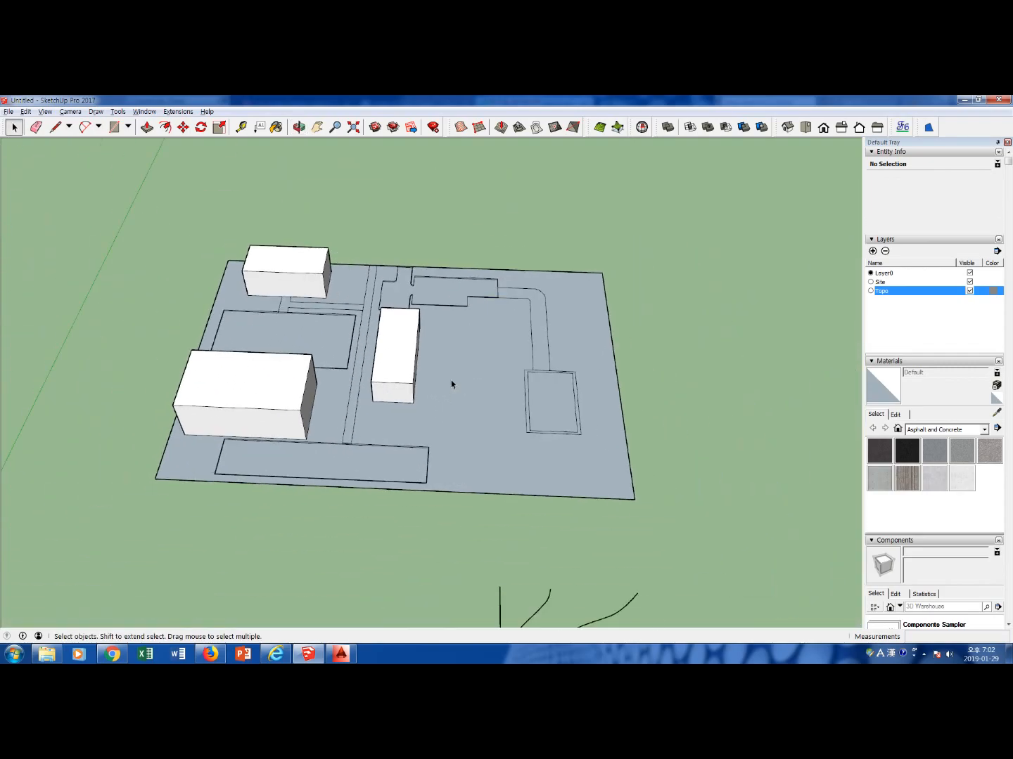
pyautogui.scroll(5, 369, 372)
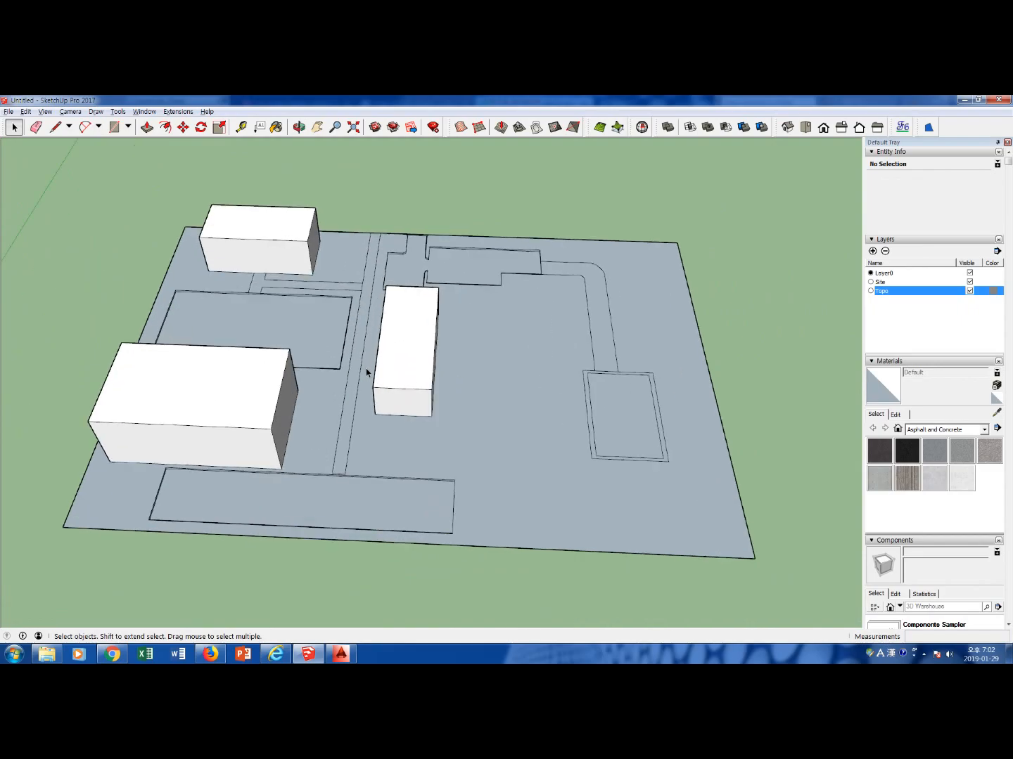
pyautogui.click(360, 344)
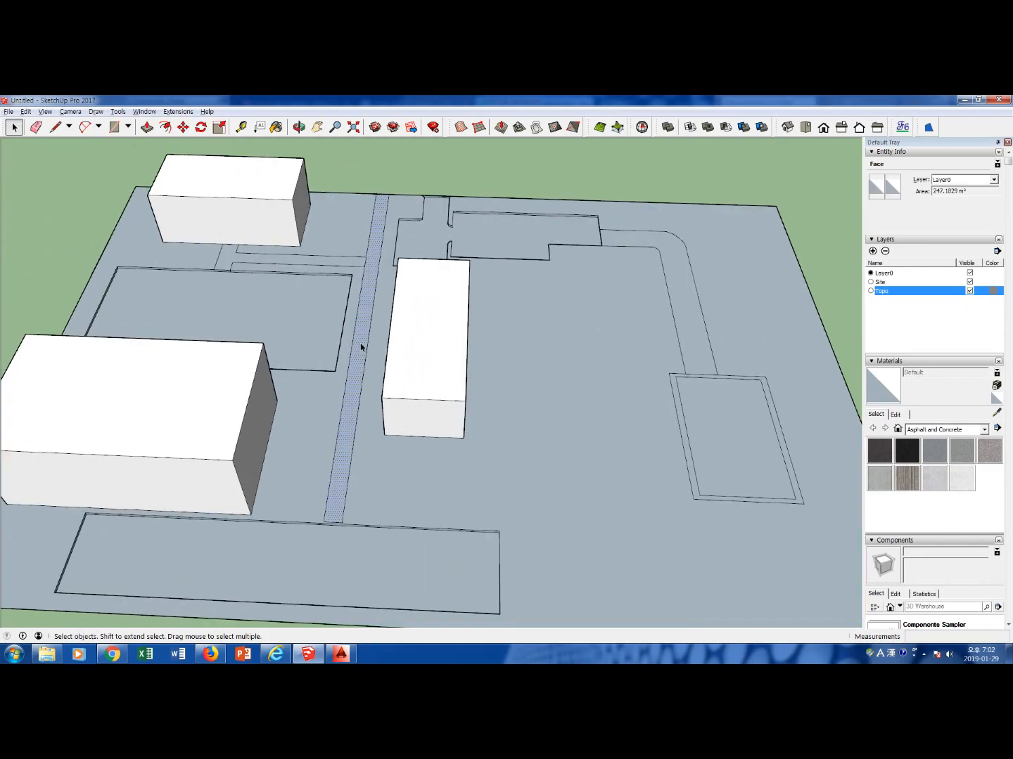
pyautogui.press('p')
pyautogui.click(360, 345)
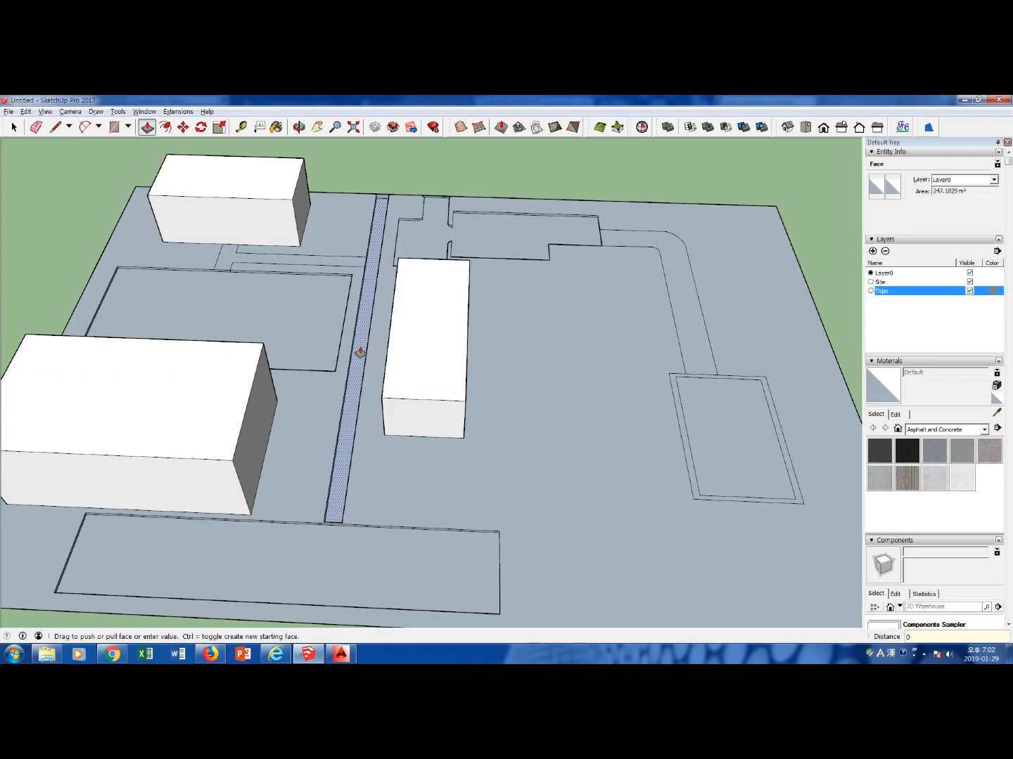
pyautogui.write('0.3')
pyautogui.press('Return')
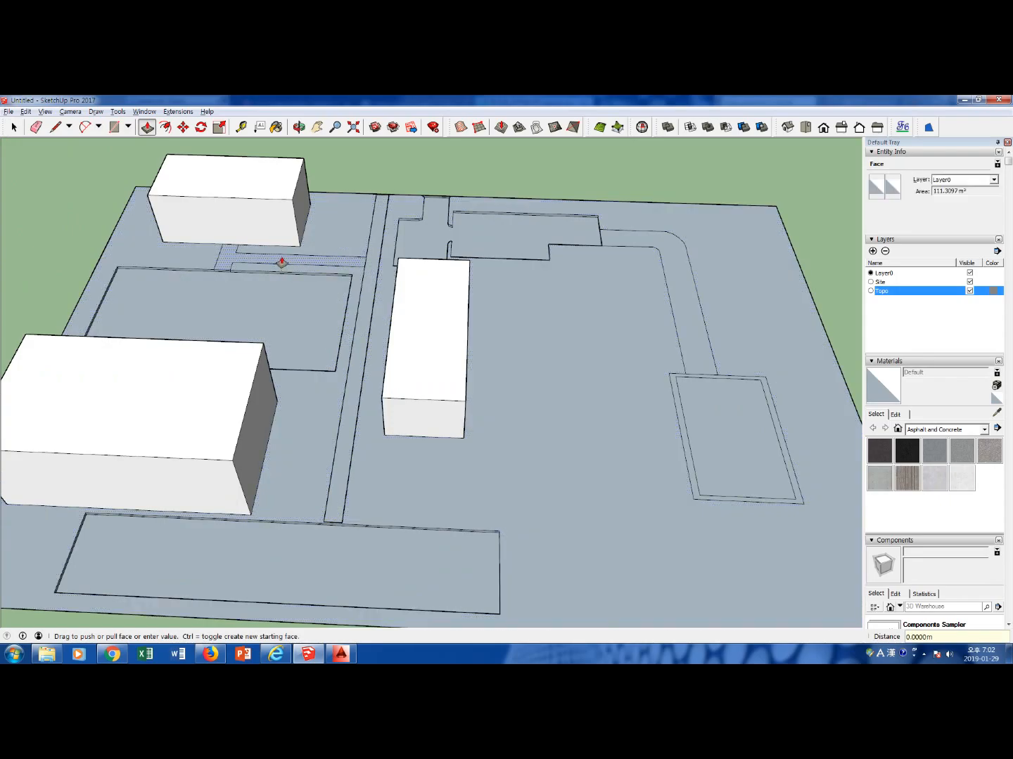
# Sink the branching path south of the northwest building 0.3 m with Push/Pull and inspect the lowered path edges
pyautogui.click(282, 262)
pyautogui.write('0.')
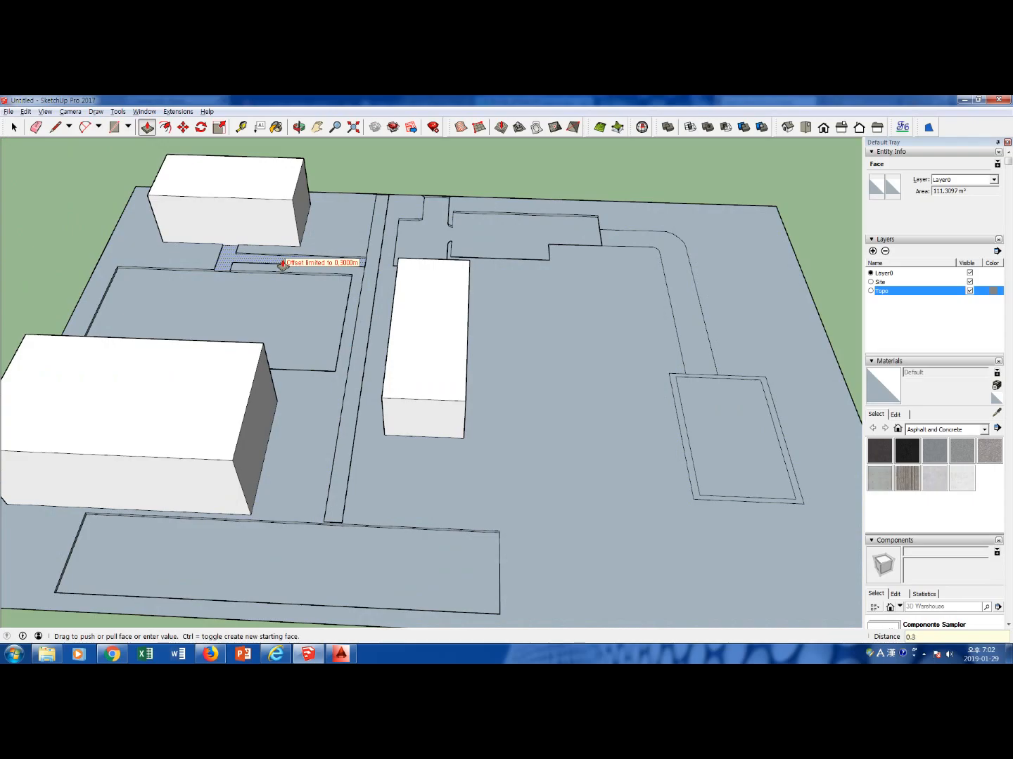
pyautogui.write('3')
pyautogui.press('Return')
pyautogui.press('space')
pyautogui.moveTo(291, 420); pyautogui.dragTo(362, 421, button='middle')
pyautogui.scroll(6, 435, 467)
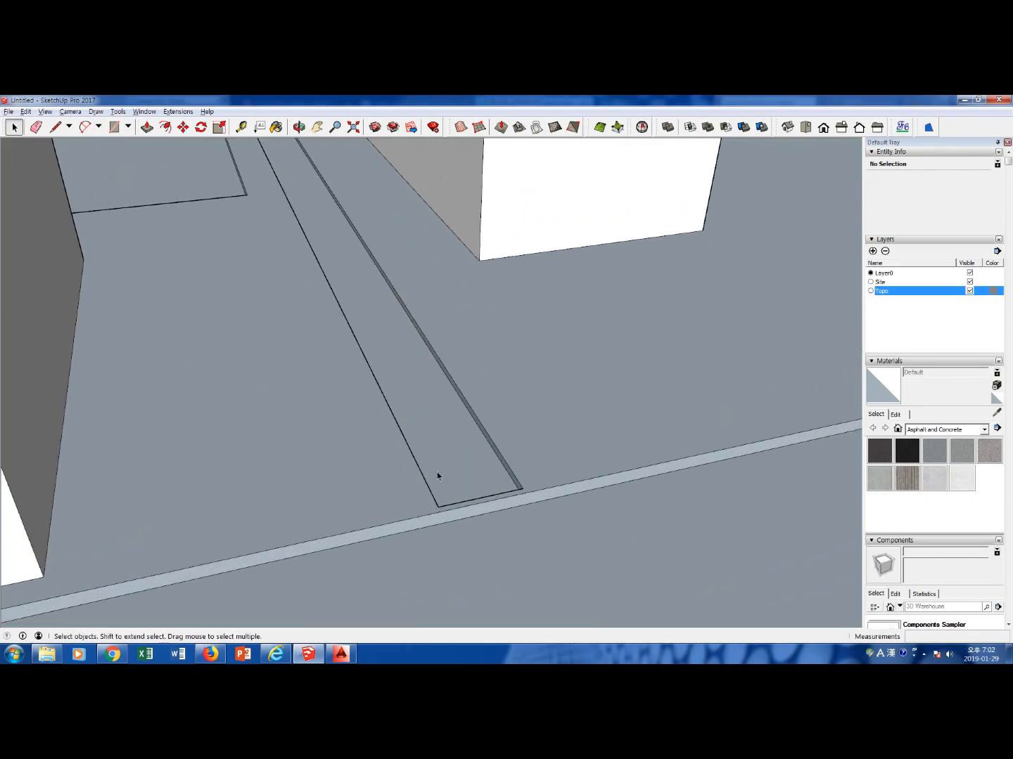
pyautogui.scroll(-10, 473, 500)
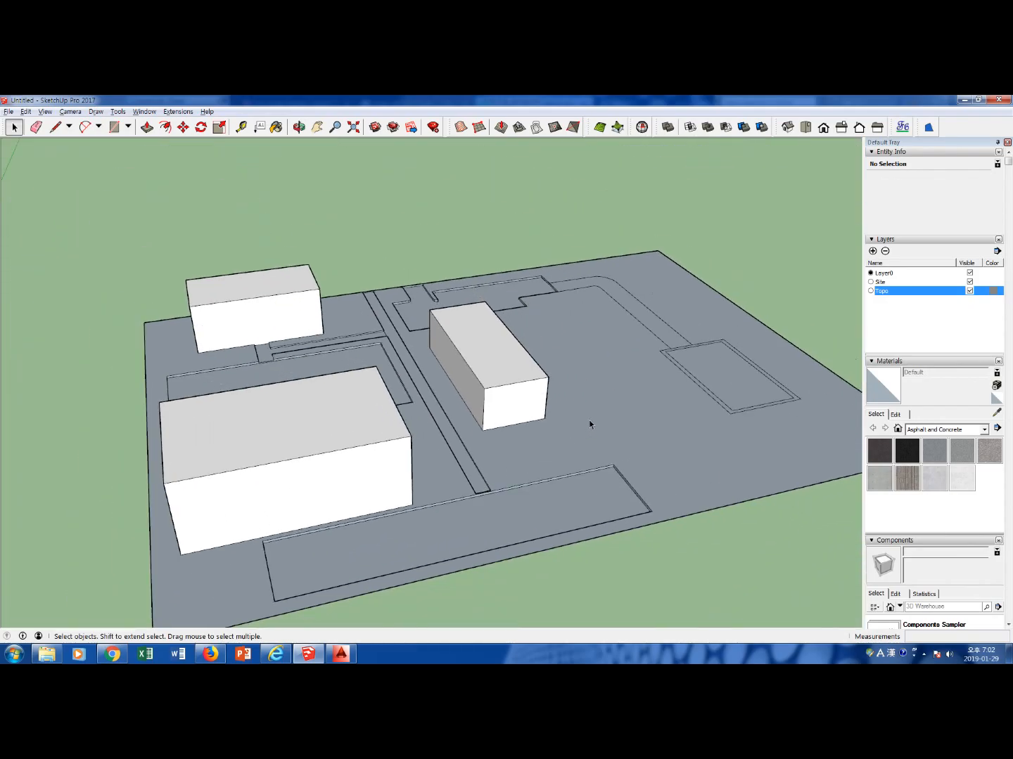
pyautogui.scroll(-4, 589, 419)
# Examine the contour lines south of the site from above and in perspective, including their extent as a selection
pyautogui.click(805, 127)
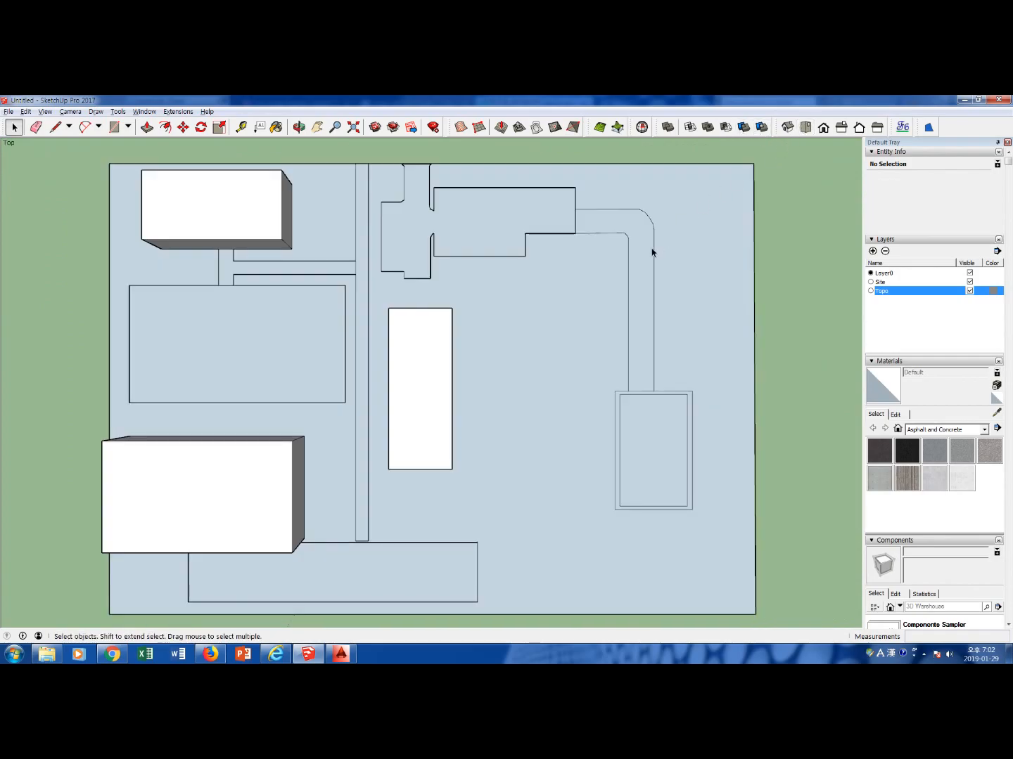
pyautogui.scroll(-6, 659, 248)
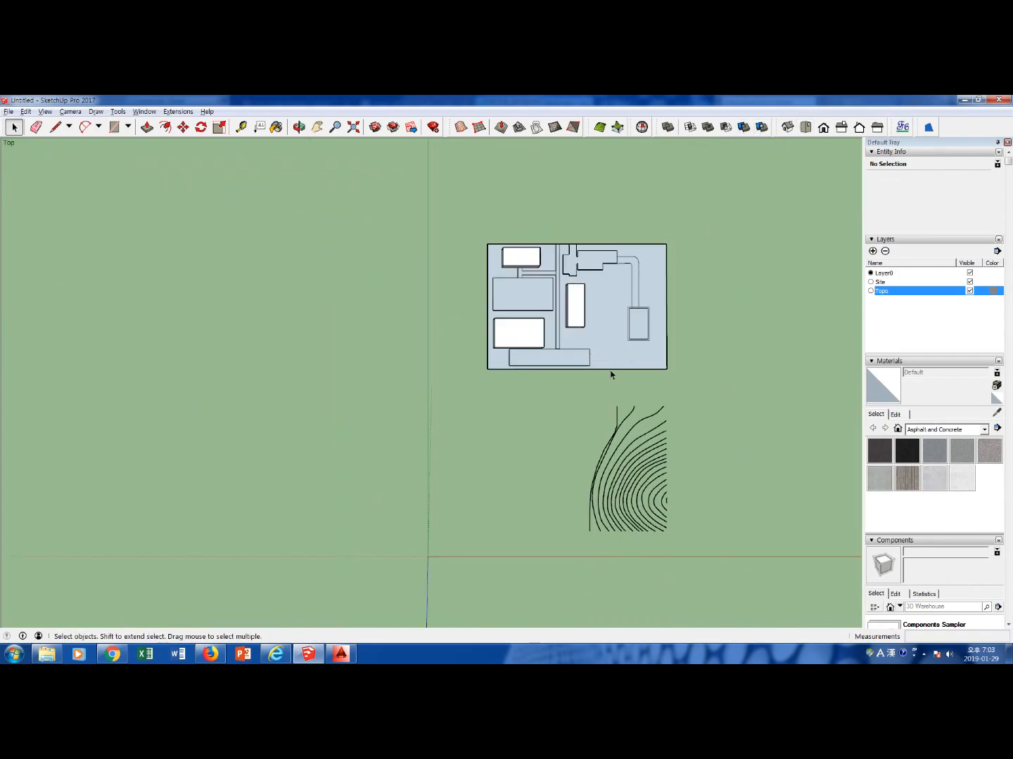
pyautogui.moveTo(612, 374); pyautogui.dragTo(482, 346, button='middle')
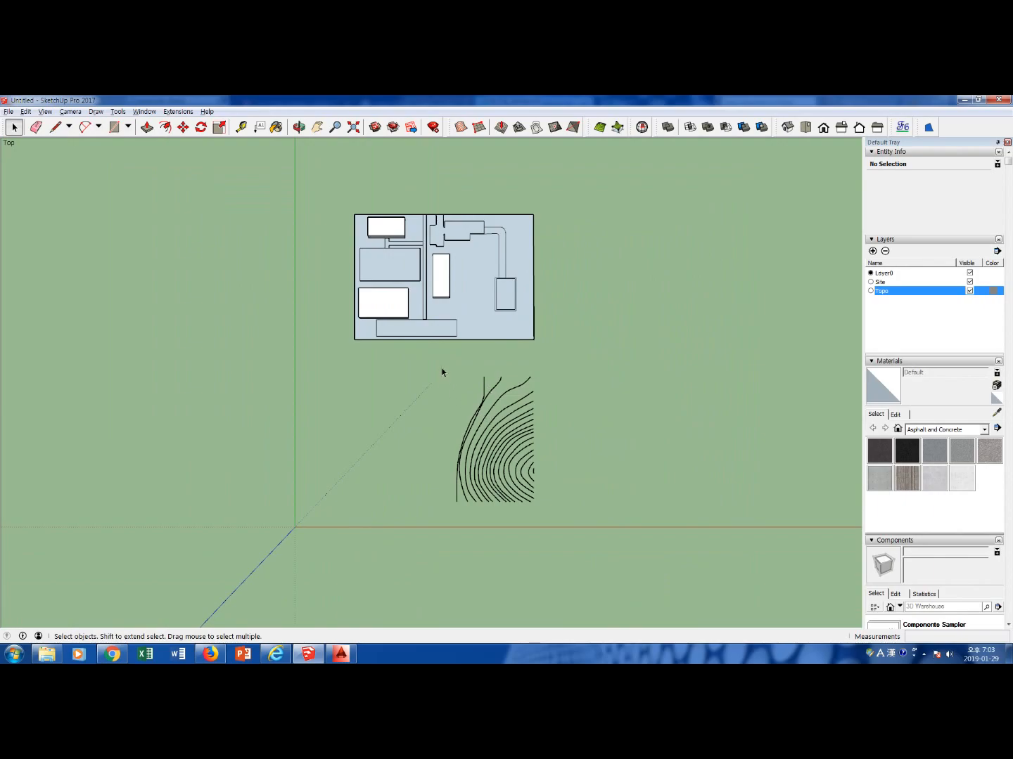
pyautogui.moveTo(442, 372); pyautogui.dragTo(559, 523)
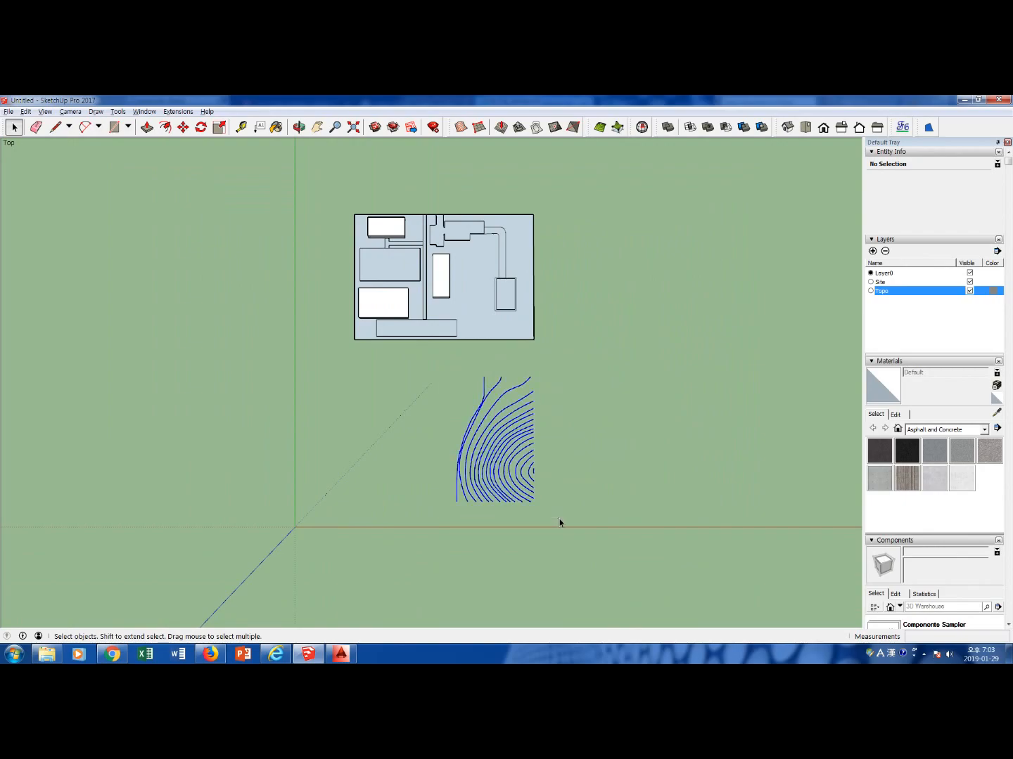
pyautogui.click(612, 464)
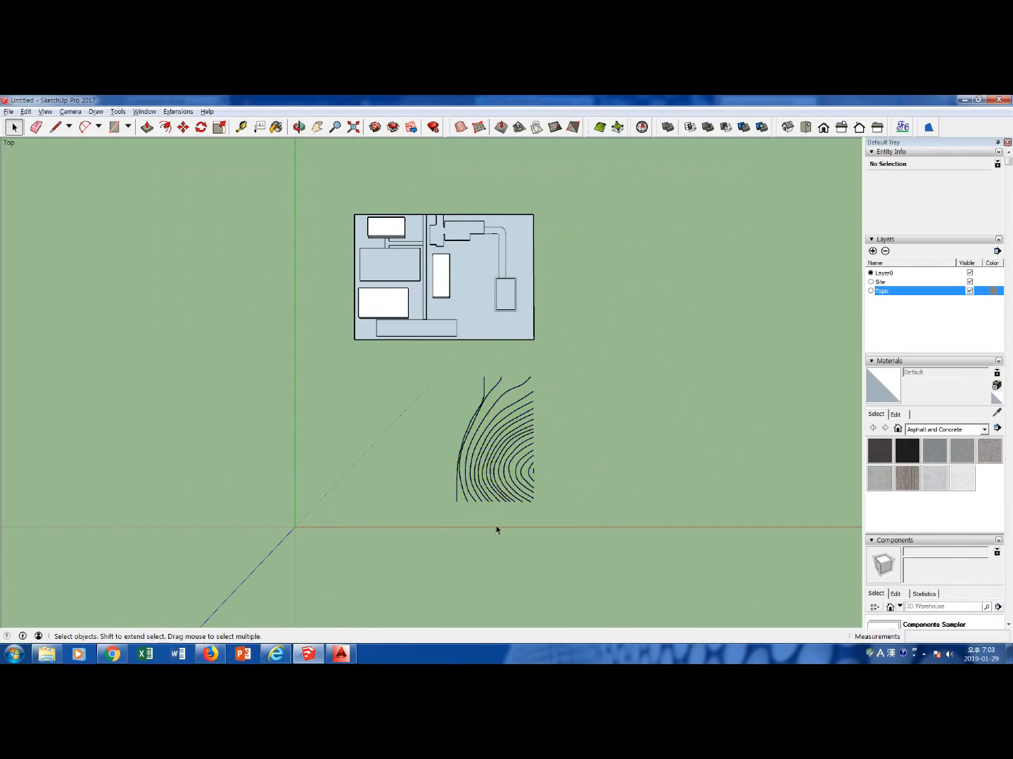
pyautogui.moveTo(497, 542); pyautogui.dragTo(574, 242, button='middle')
pyautogui.scroll(5, 523, 431)
pyautogui.moveTo(502, 491); pyautogui.dragTo(502, 439, button='middle')
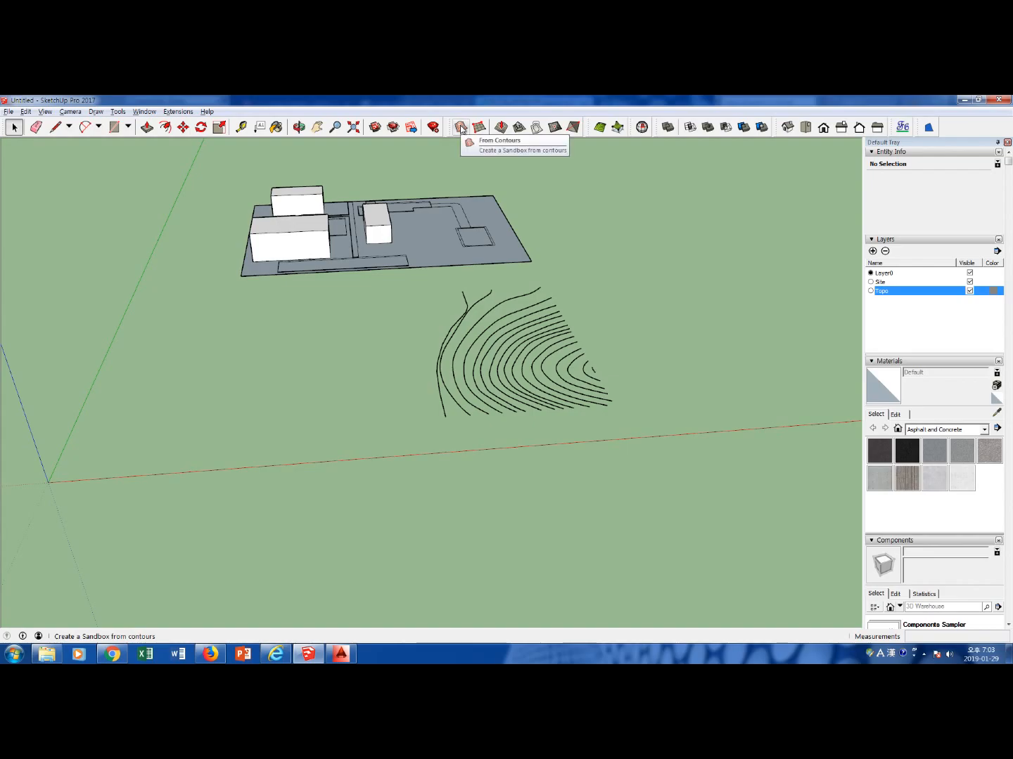
pyautogui.moveTo(419, 284); pyautogui.dragTo(654, 450)
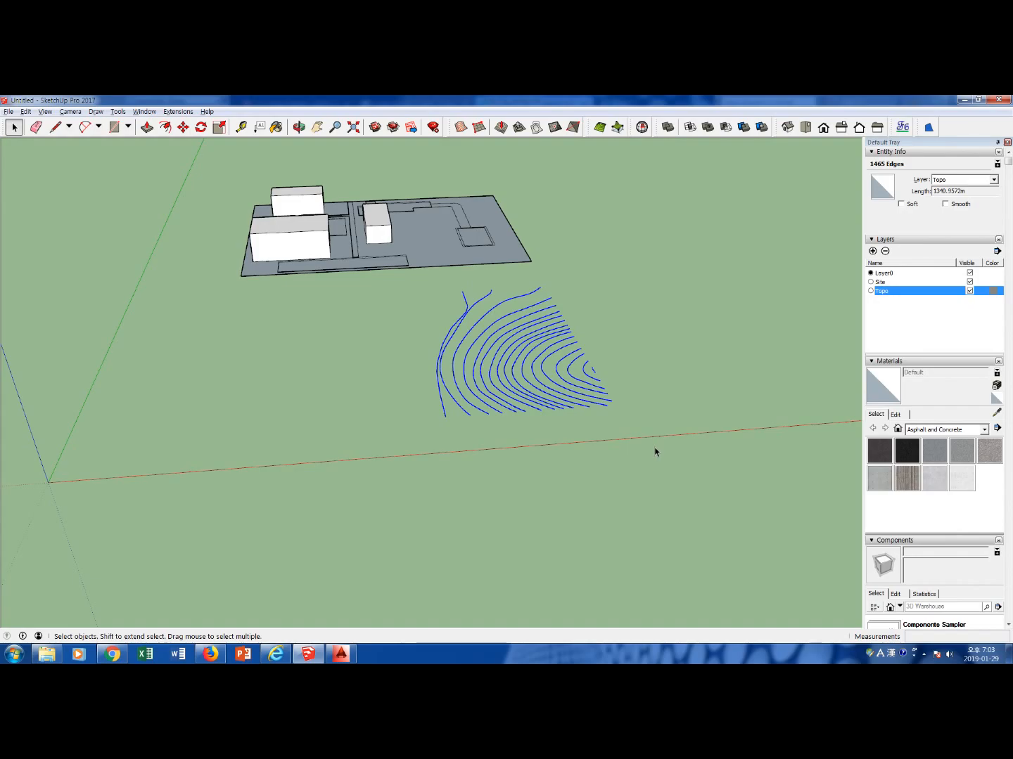
pyautogui.click(664, 417)
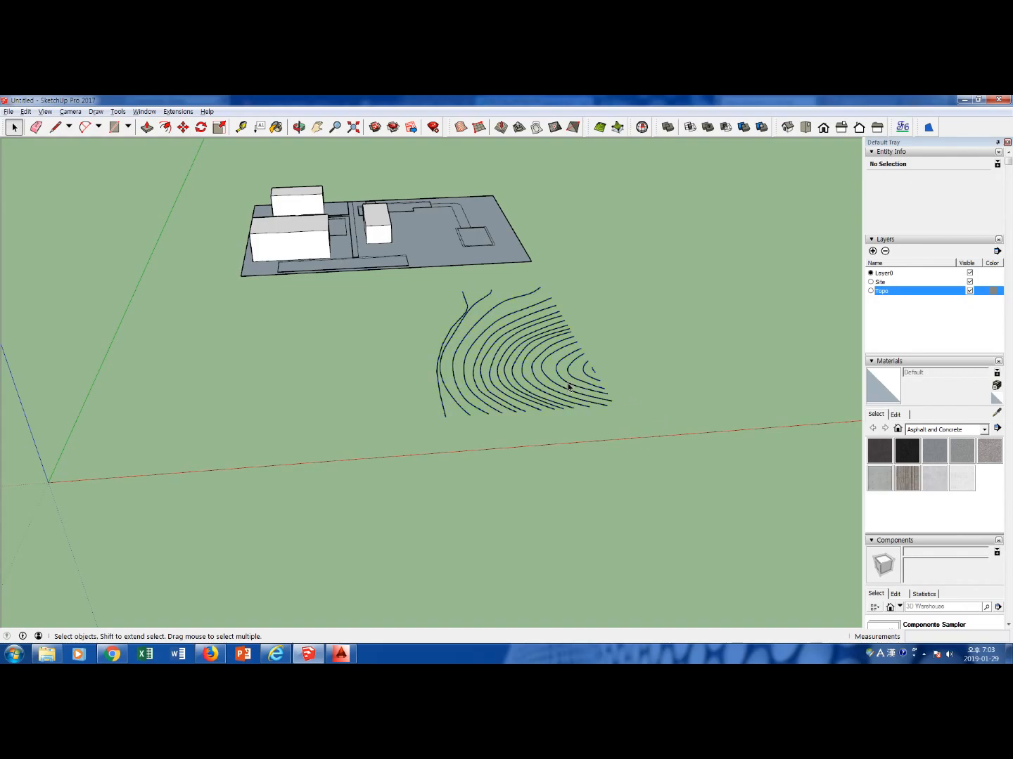
pyautogui.click(147, 113)
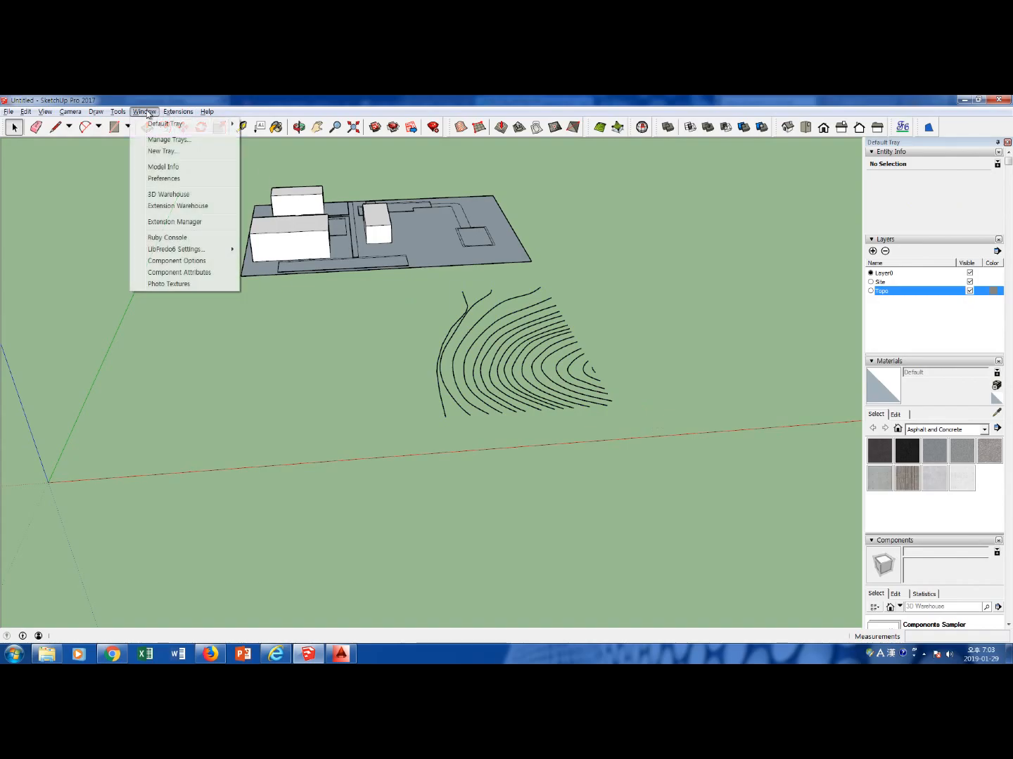
pyautogui.moveTo(117, 111)
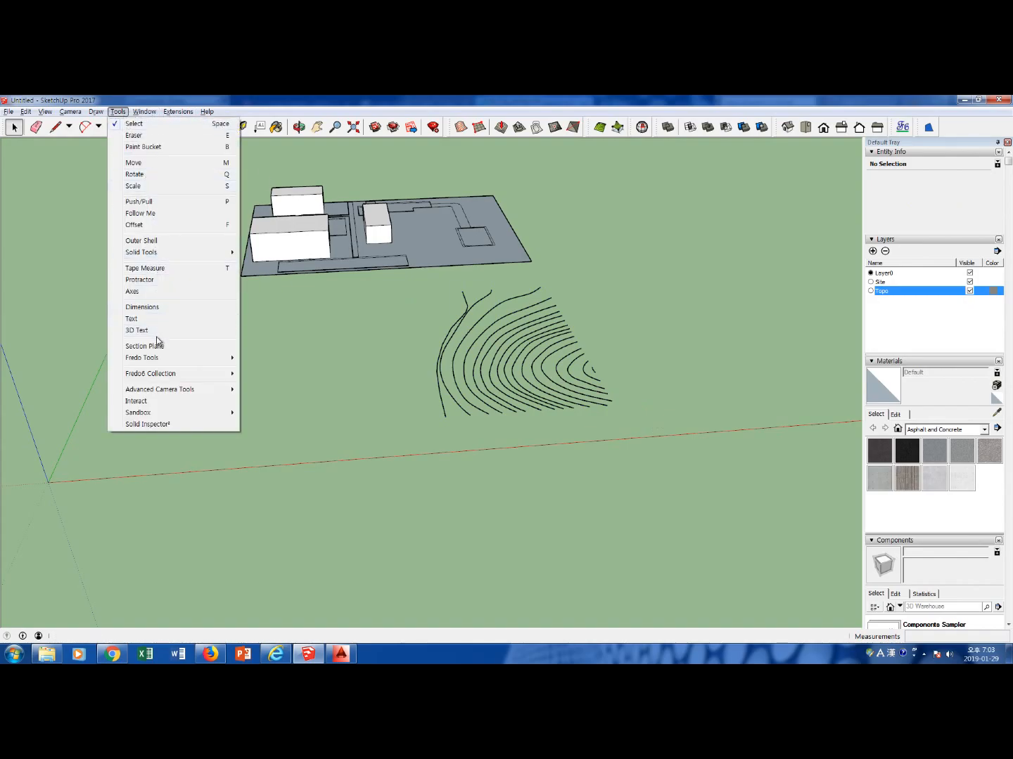
pyautogui.moveTo(161, 375)
pyautogui.moveTo(172, 111)
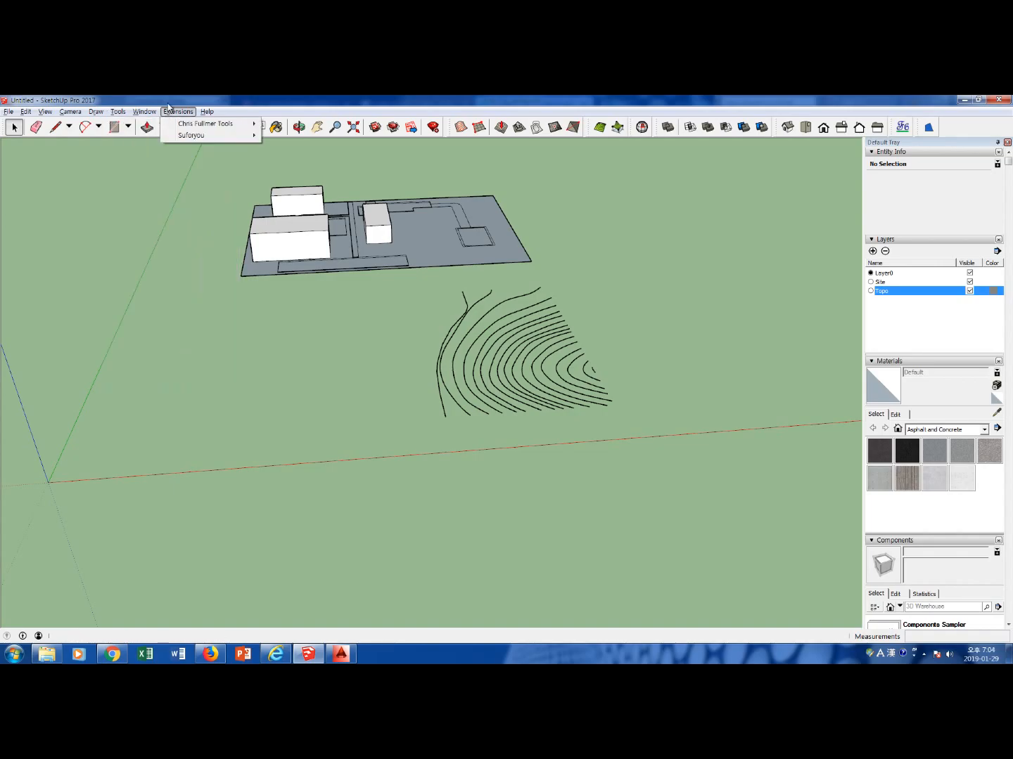
pyautogui.moveTo(235, 137)
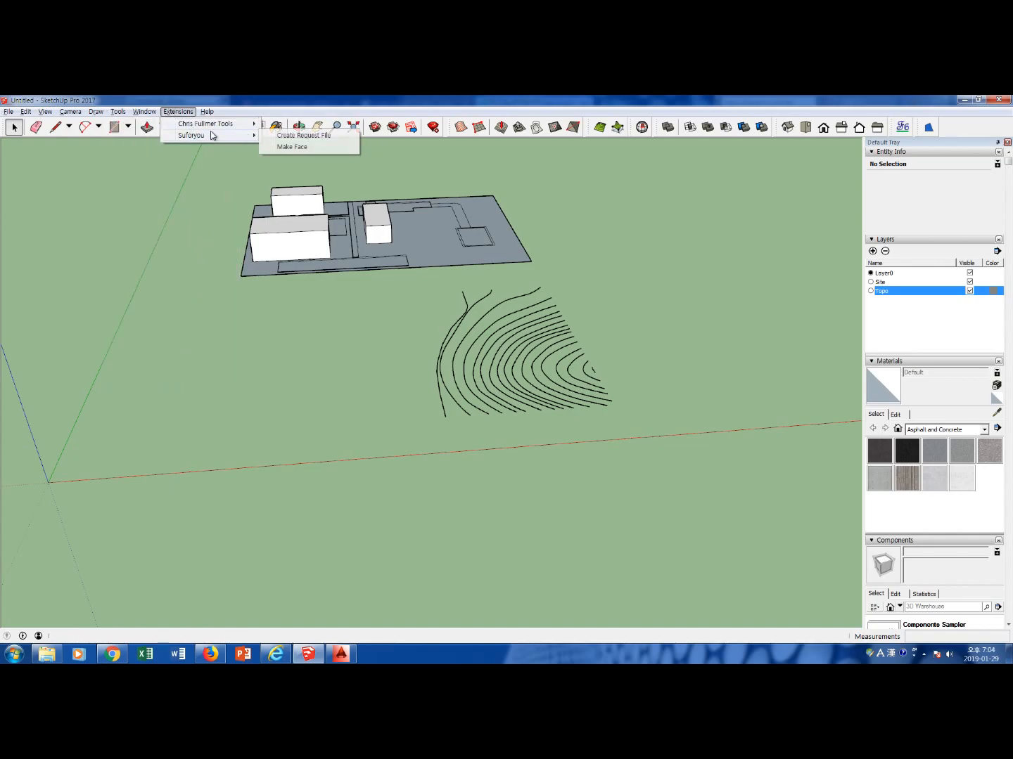
# Select all the contour lines and load them into TopoShaper with Generate QuadMesh Terrain (Isocontours)
pyautogui.moveTo(119, 111)
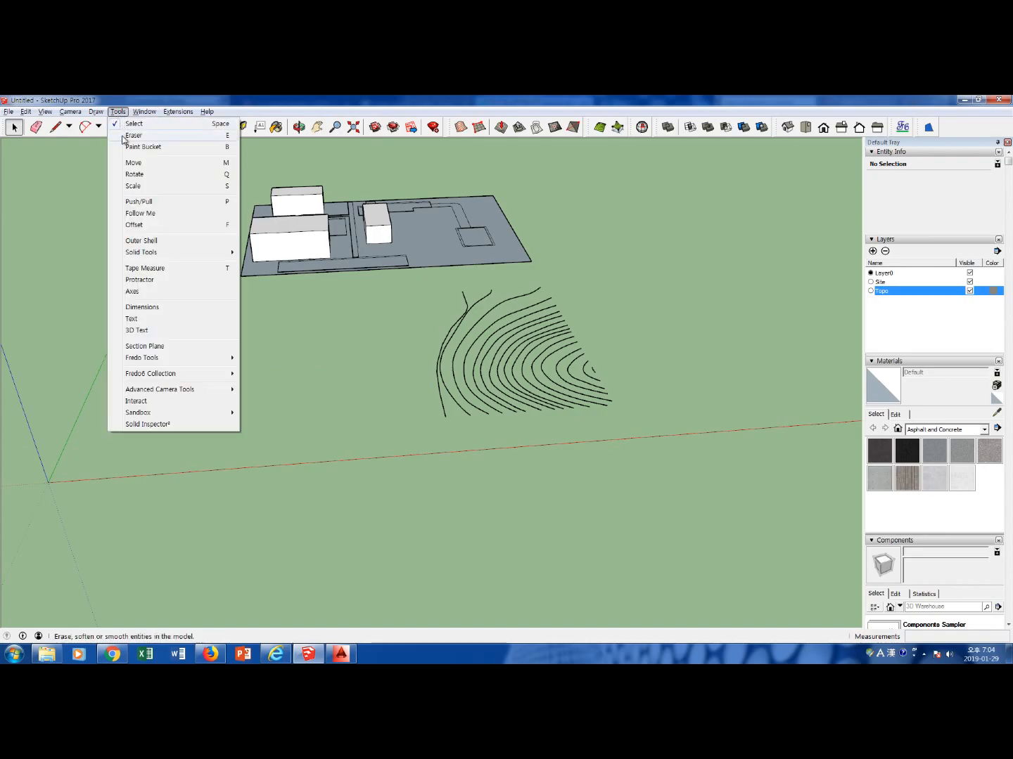
pyautogui.moveTo(160, 375)
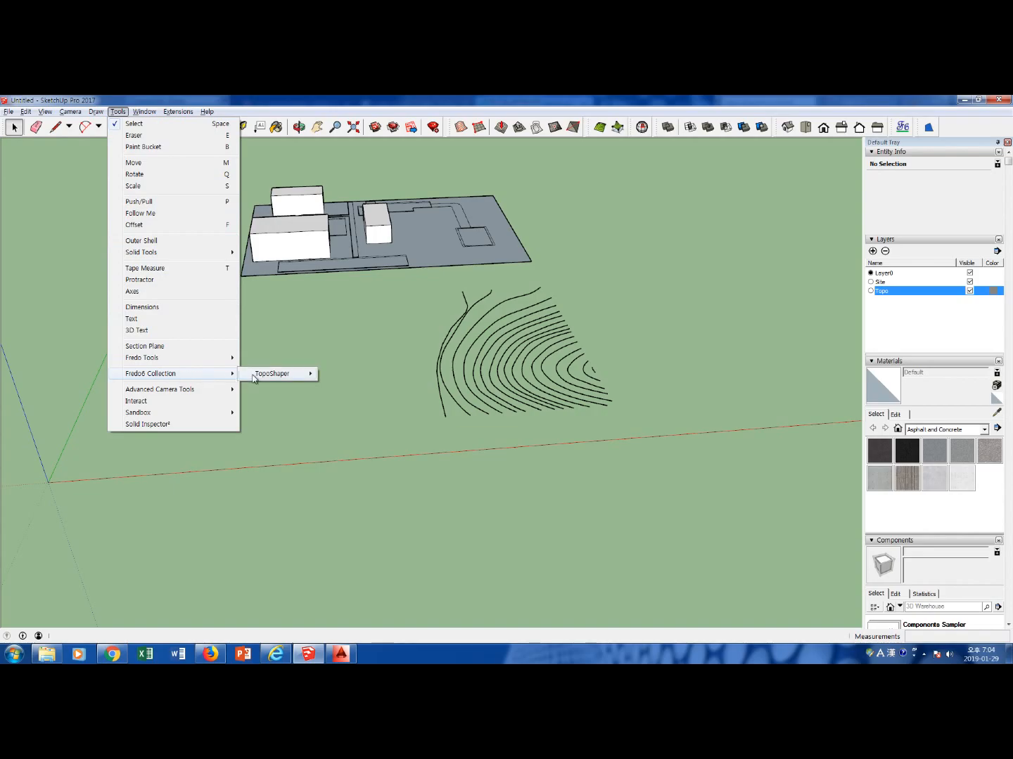
pyautogui.moveTo(257, 376)
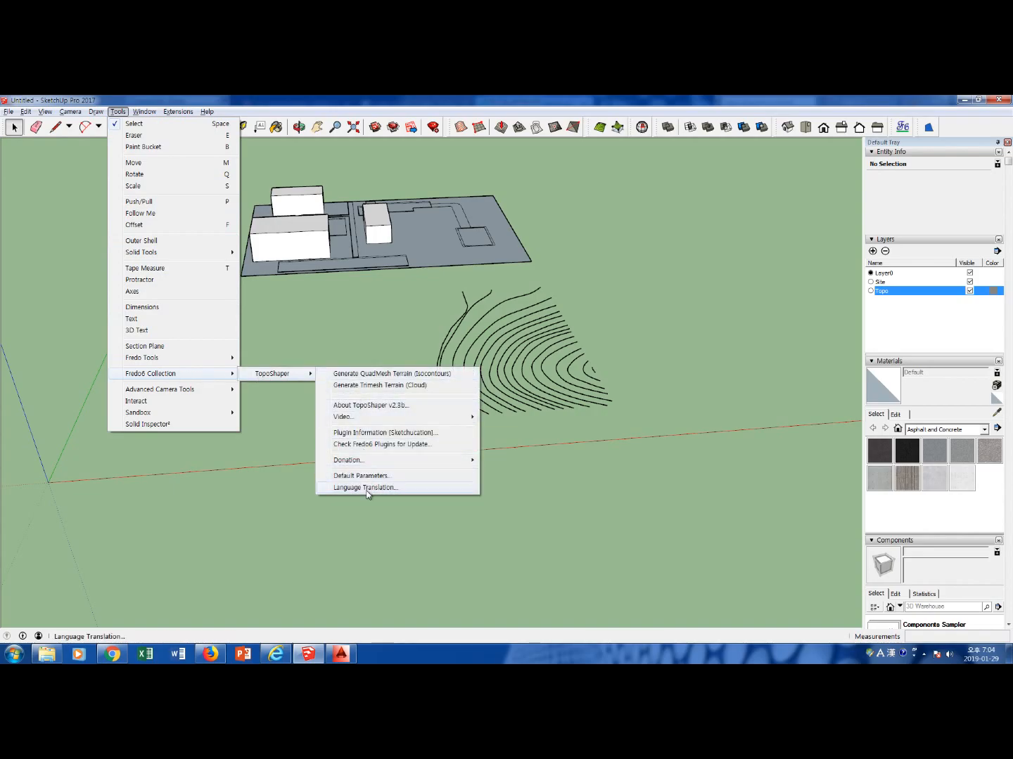
pyautogui.click(405, 378)
pyautogui.click(144, 110)
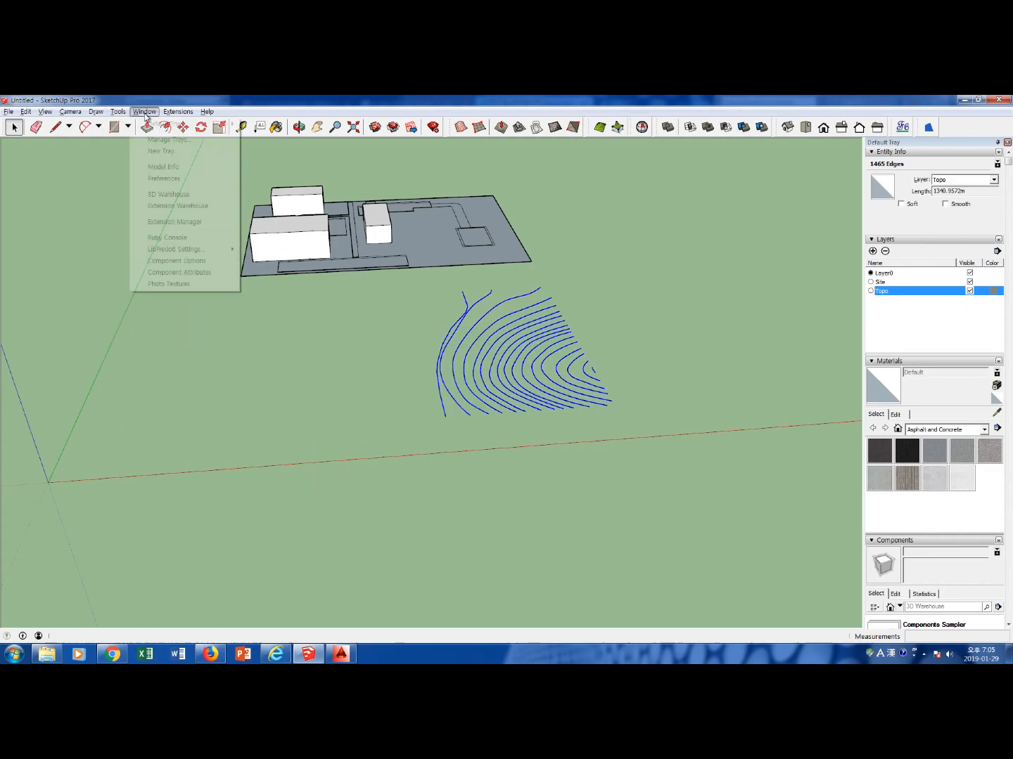
pyautogui.moveTo(175, 250)
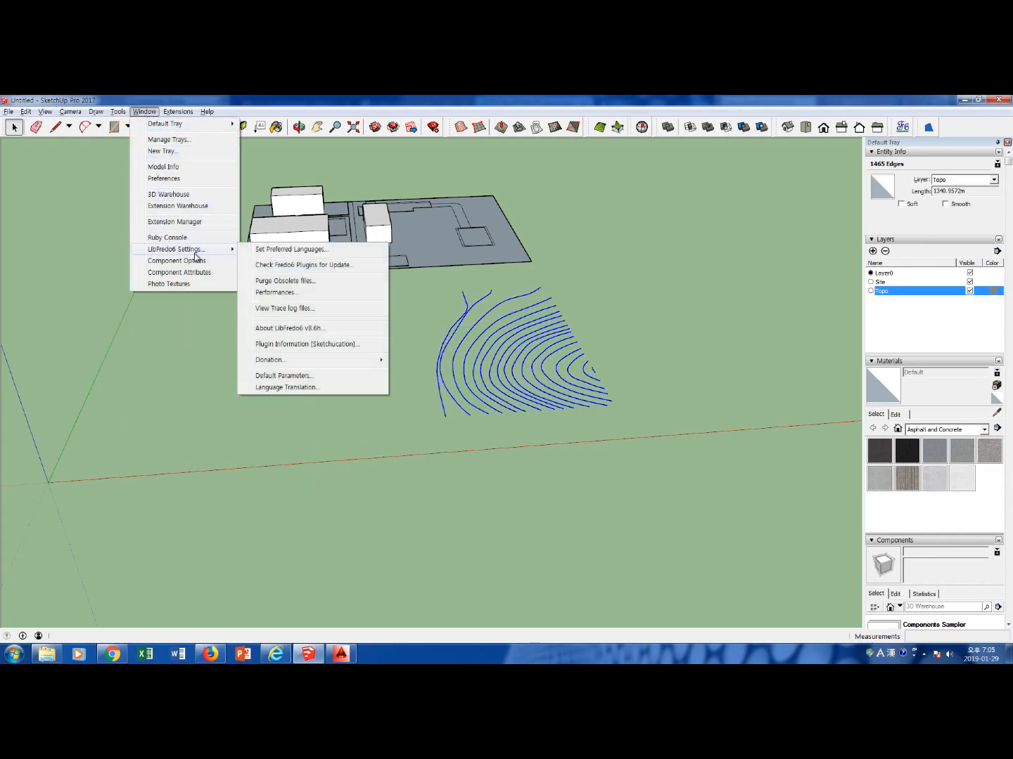
pyautogui.click(118, 110)
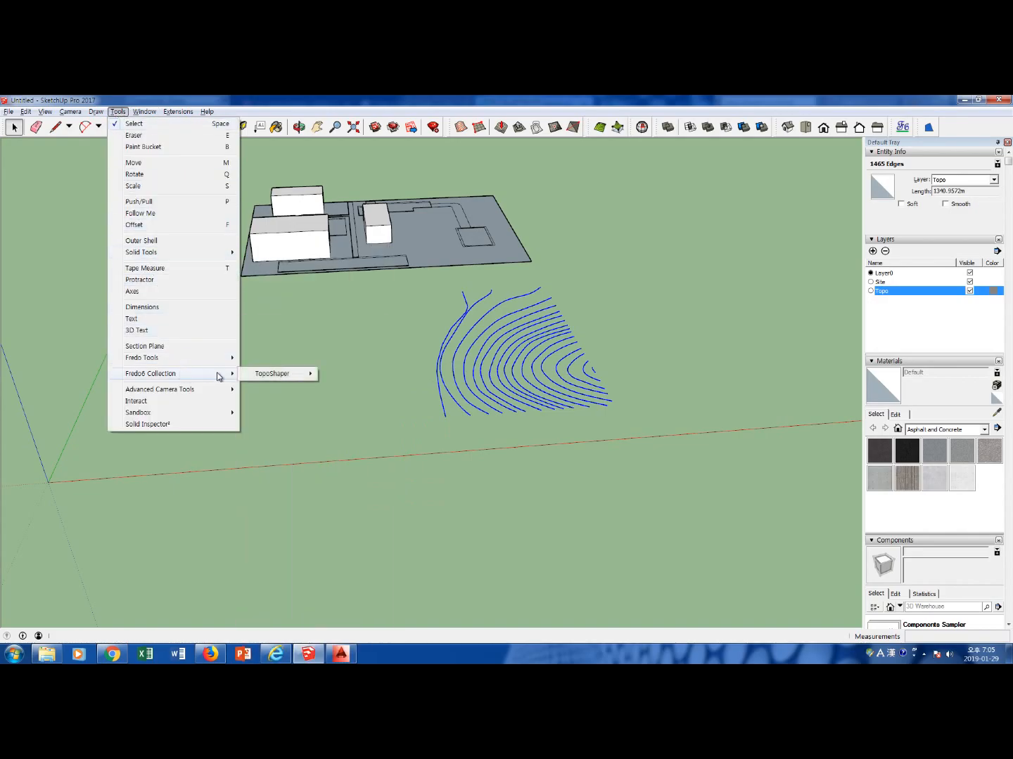
pyautogui.click(366, 373)
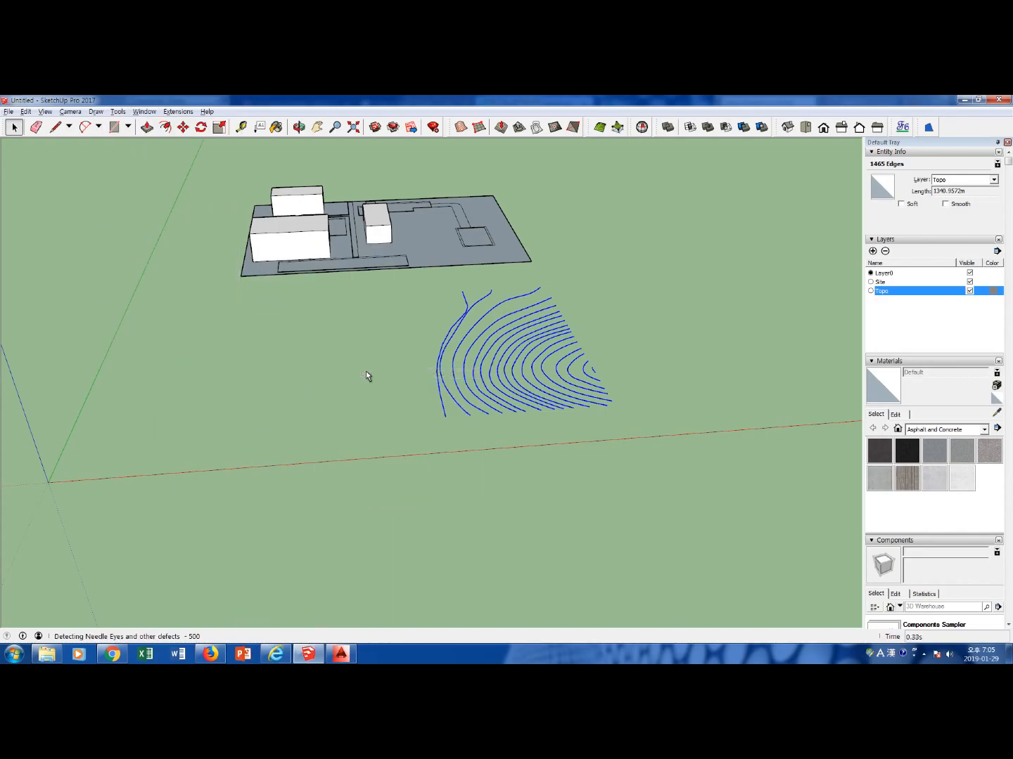
pyautogui.scroll(-3, 450, 351)
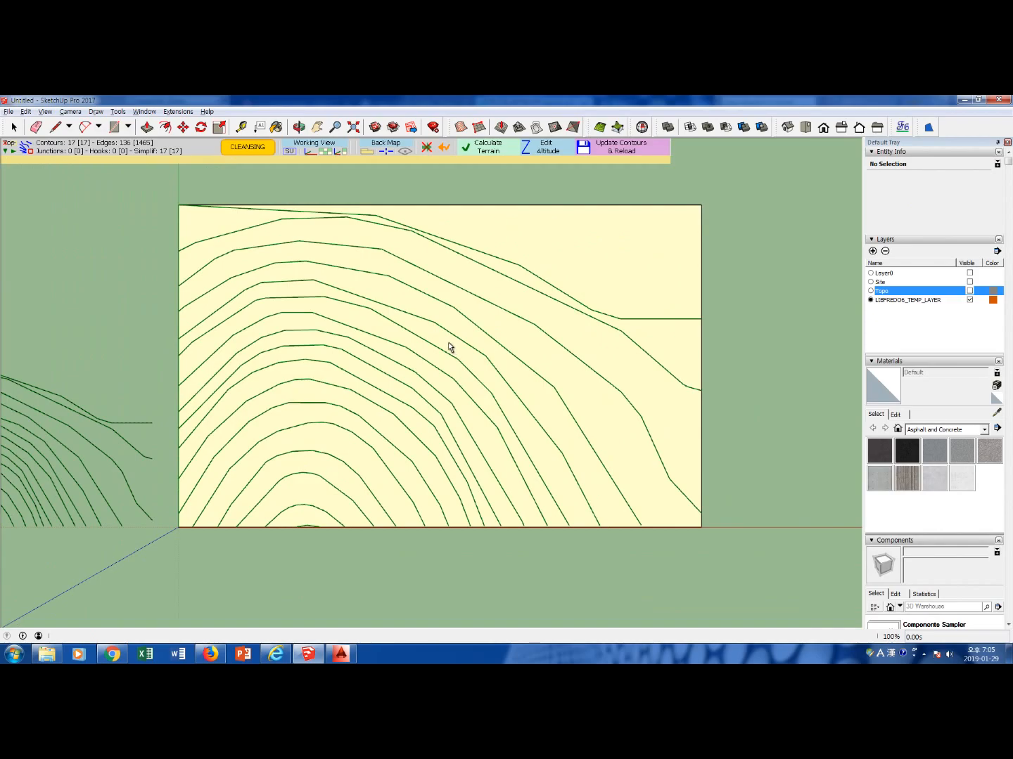
pyautogui.scroll(-3, 365, 366)
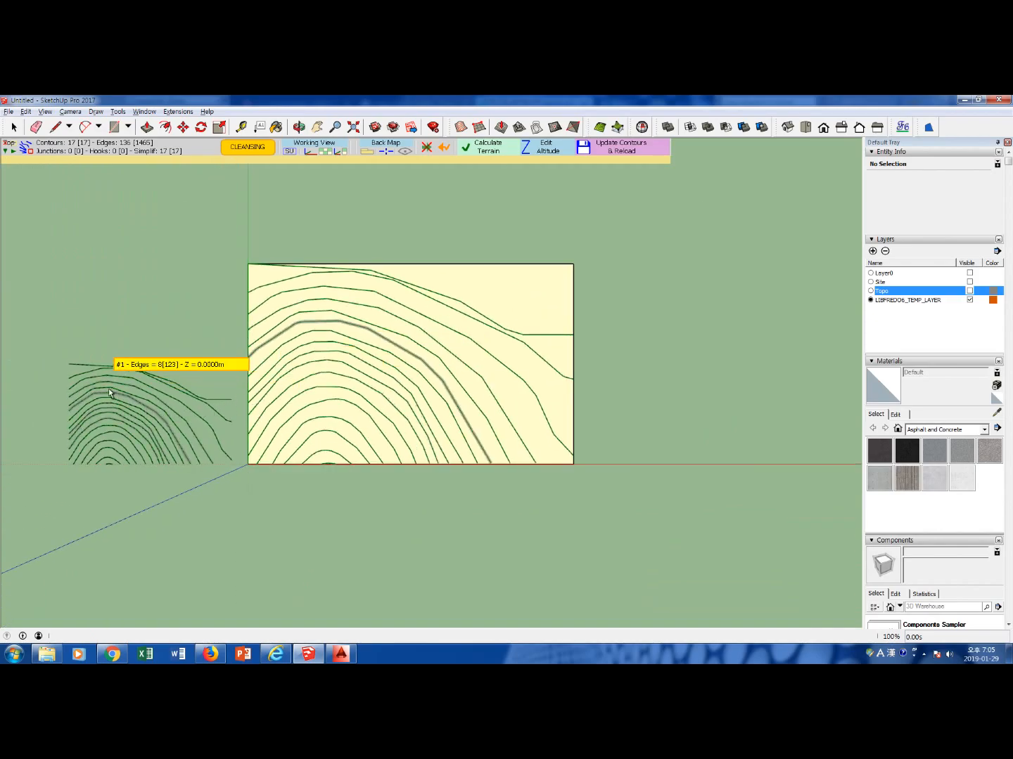
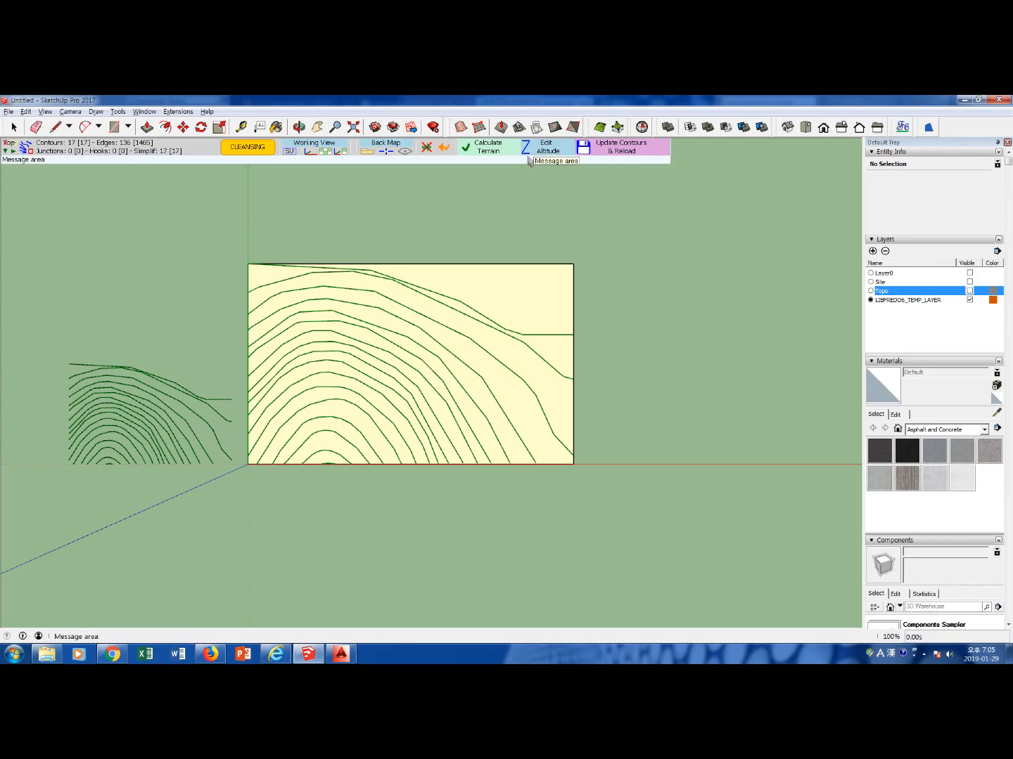
# Open TopoShaper's altitude editing for the loaded contours and set the altitude increment to 1 m
pyautogui.click(528, 148)
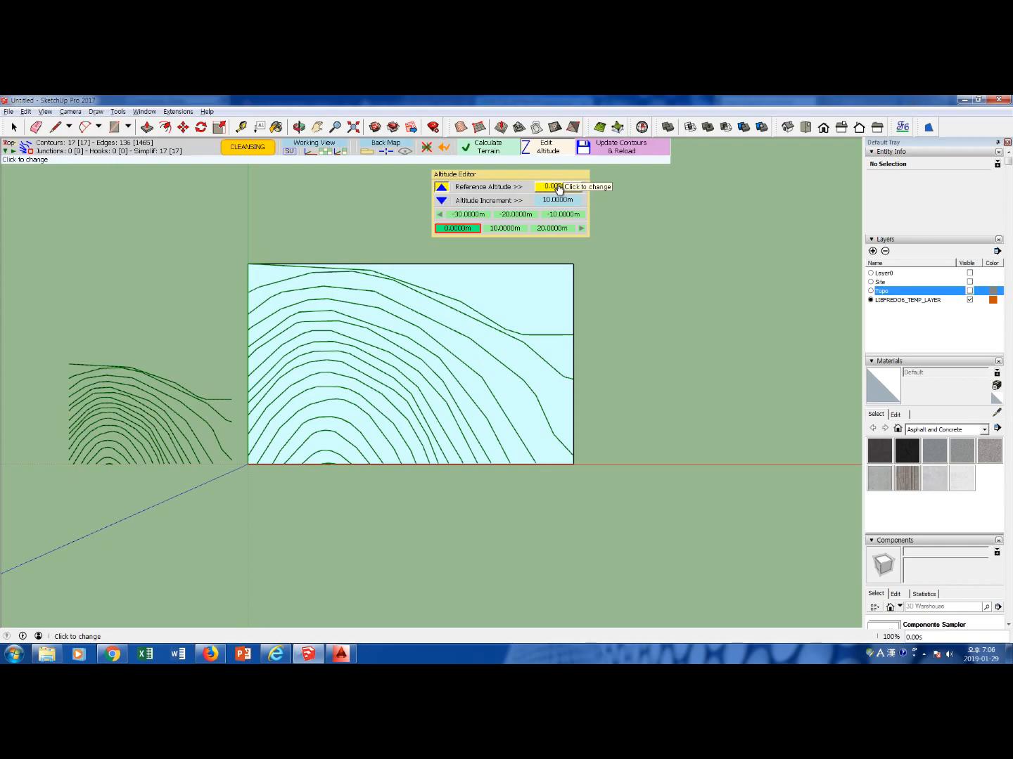
pyautogui.click(559, 187)
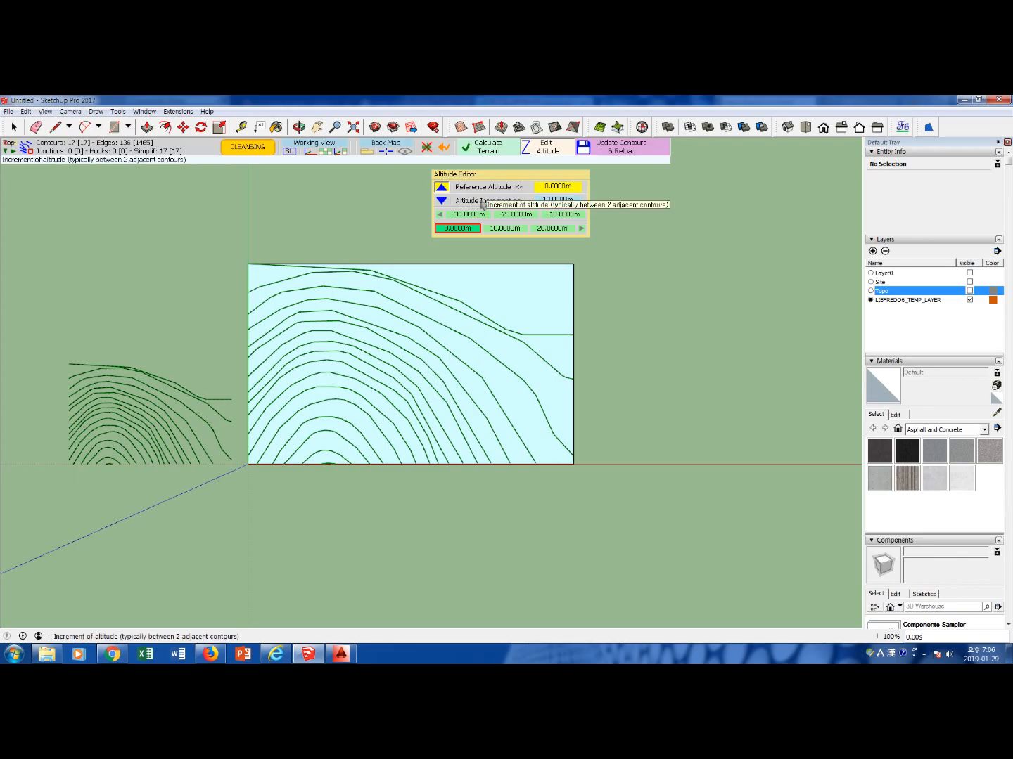
pyautogui.click(558, 200)
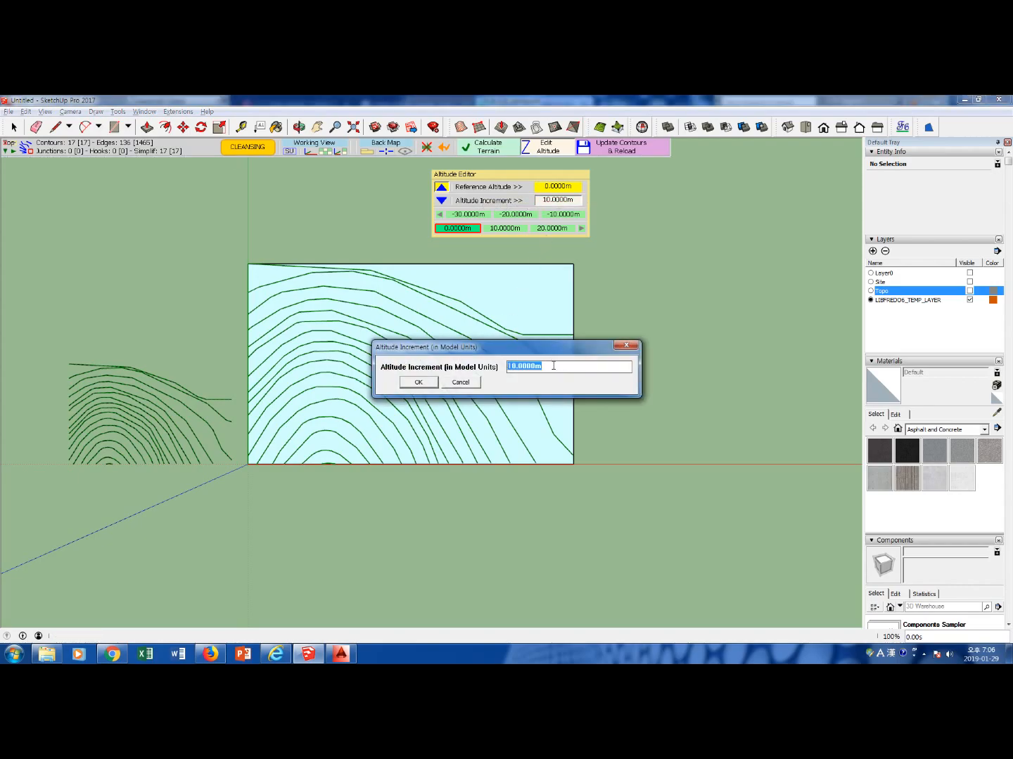
pyautogui.write('1')
pyautogui.click(419, 382)
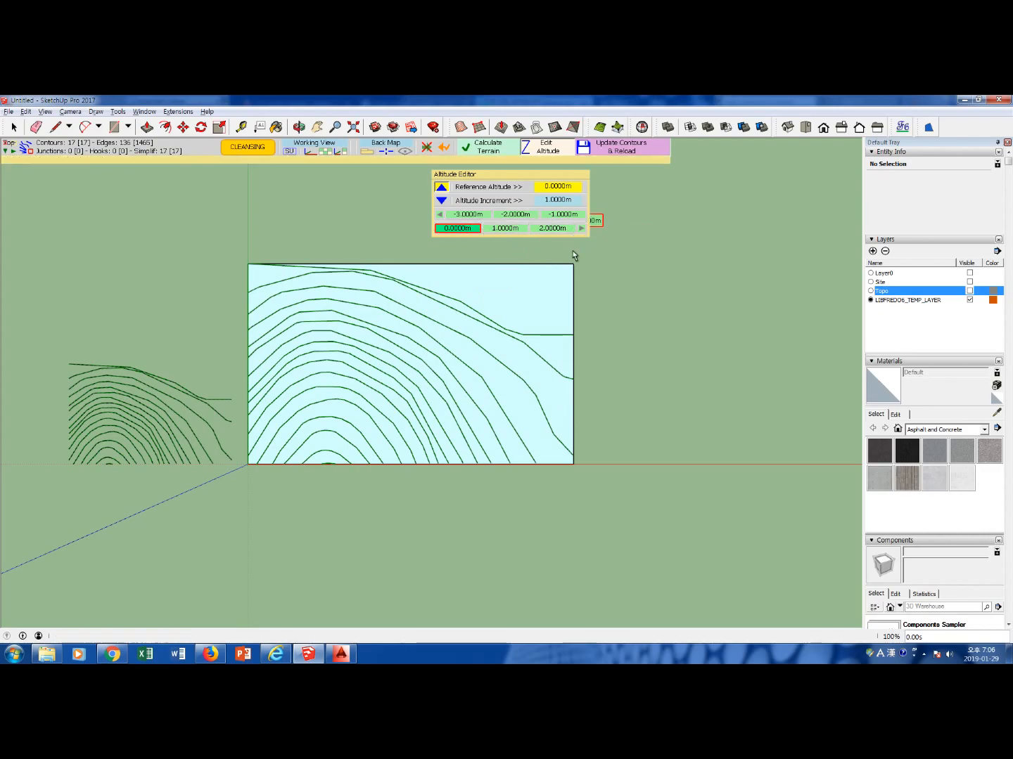
# Assign altitudes from 0 to 16 m in 1 m increments from the outermost contour inward, and compare them with the AutoCAD plan's elevation labels
pyautogui.click(471, 308)
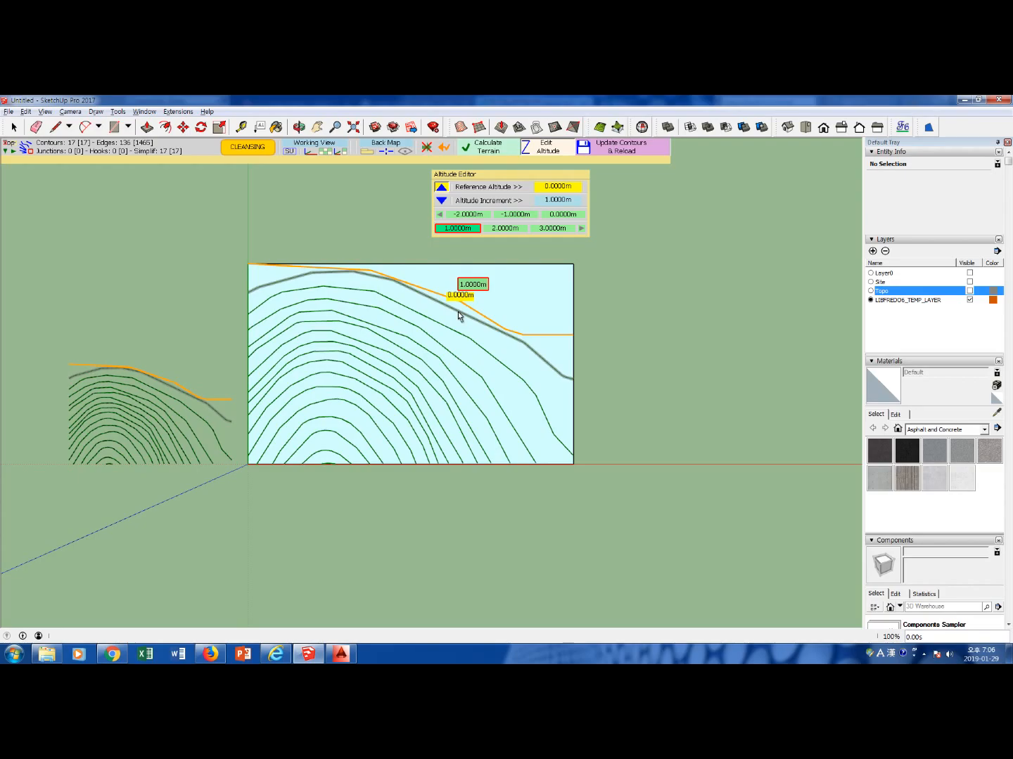
pyautogui.click(459, 312)
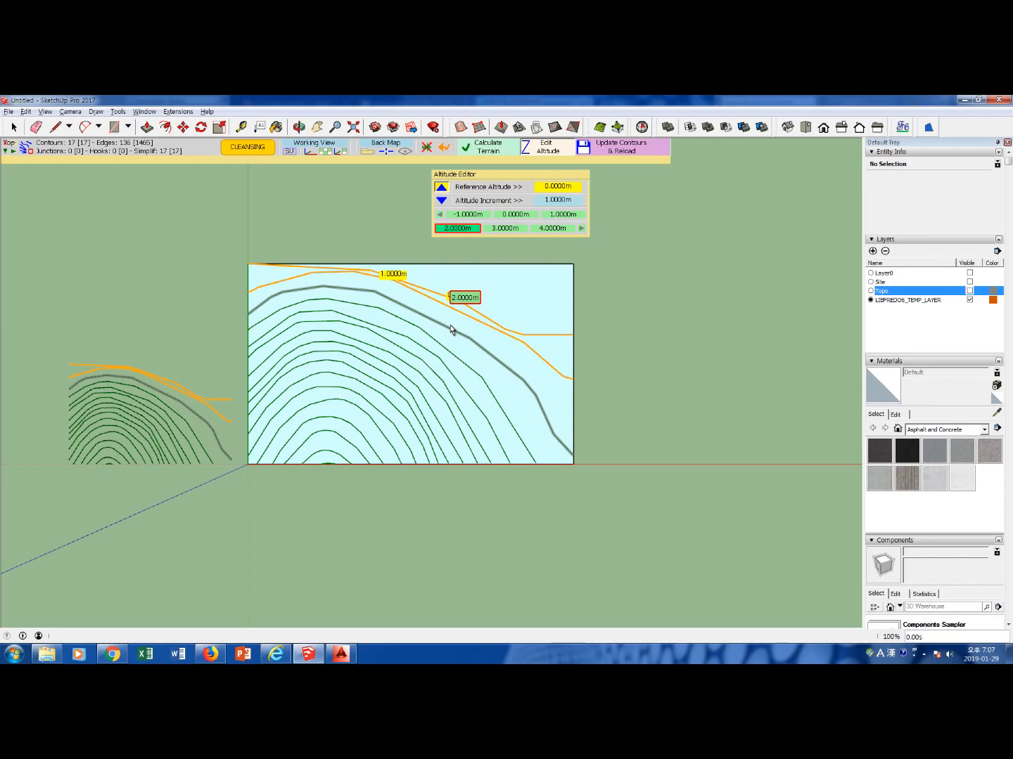
pyautogui.click(452, 328)
pyautogui.click(443, 345)
pyautogui.click(433, 356)
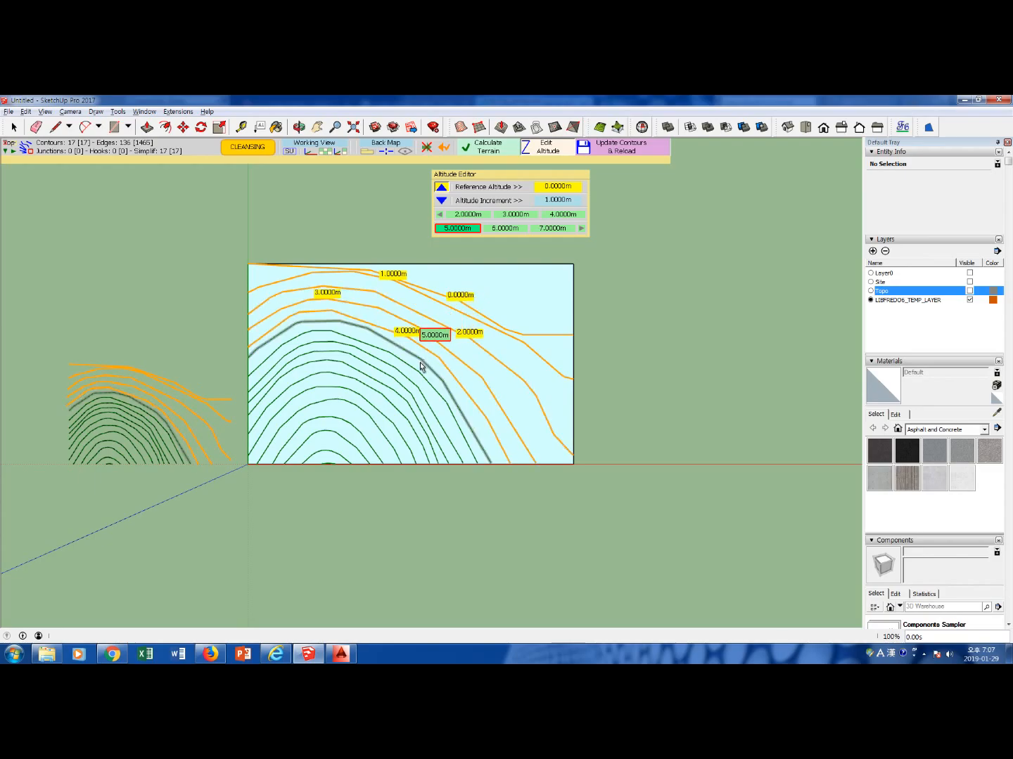
pyautogui.click(422, 365)
pyautogui.click(415, 368)
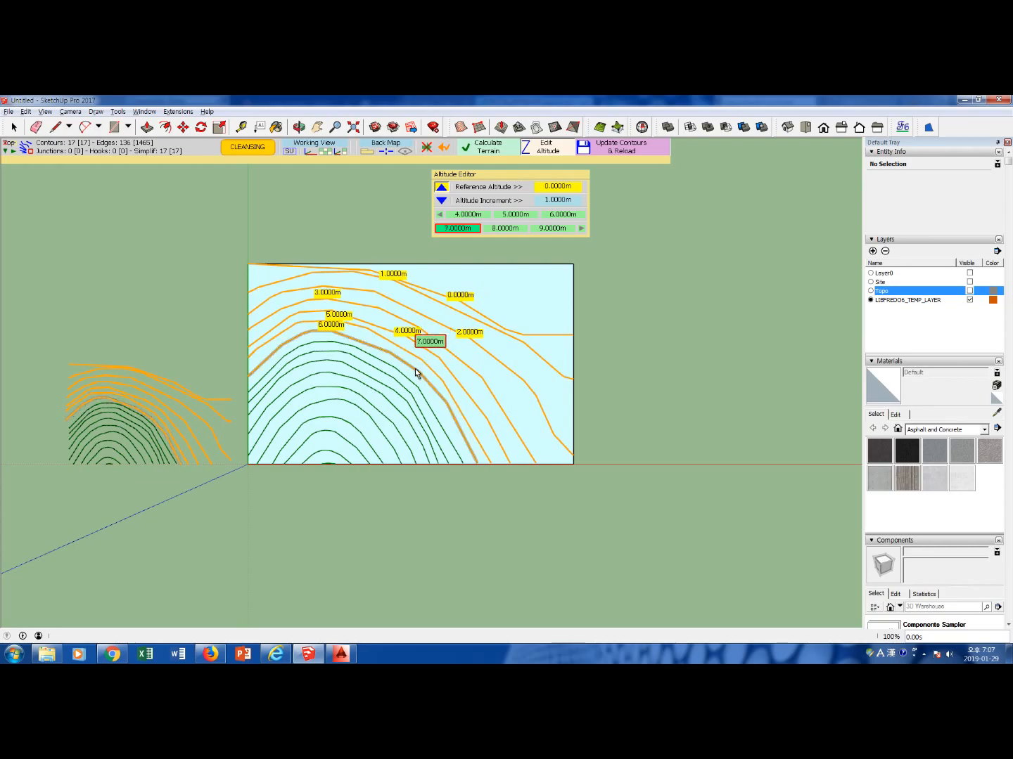
pyautogui.click(403, 383)
pyautogui.click(395, 390)
pyautogui.click(391, 398)
pyautogui.click(384, 398)
pyautogui.click(375, 406)
pyautogui.click(363, 415)
pyautogui.click(357, 428)
pyautogui.click(344, 443)
pyautogui.click(338, 454)
pyautogui.click(330, 462)
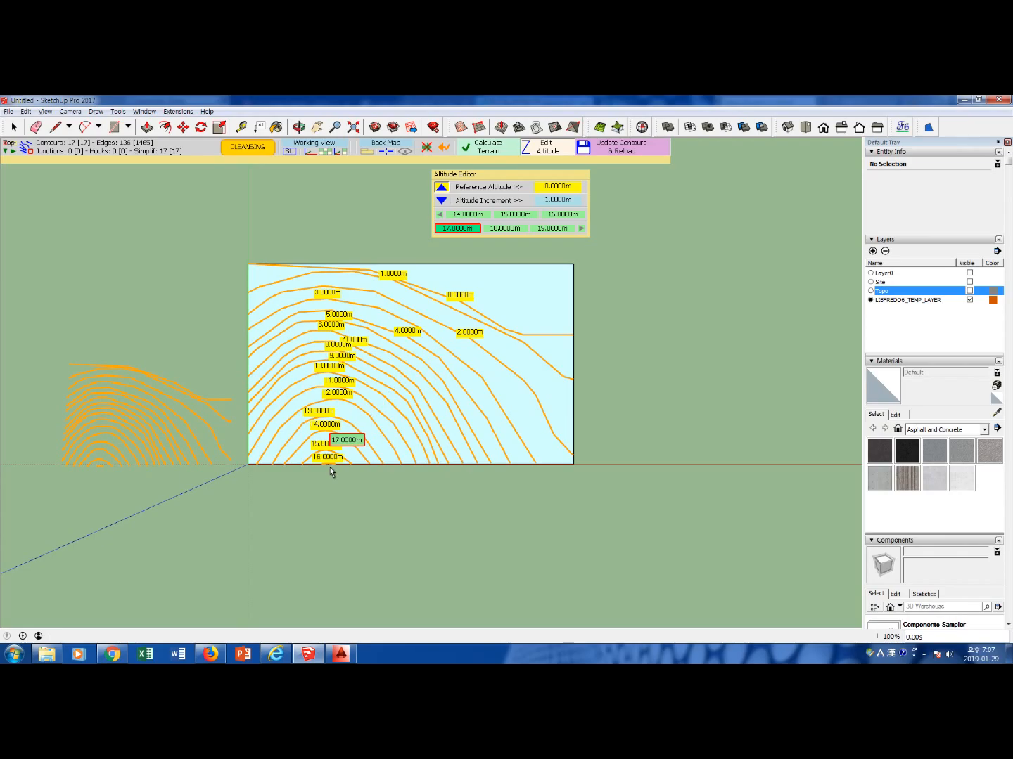
pyautogui.click(341, 654)
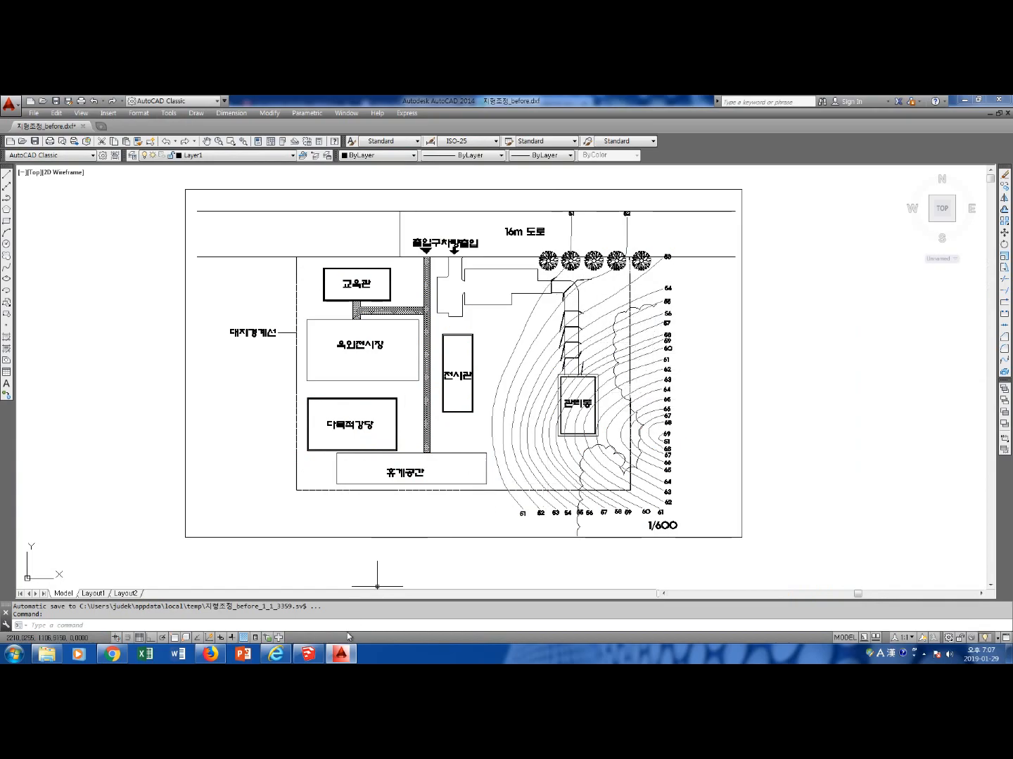
pyautogui.click(309, 654)
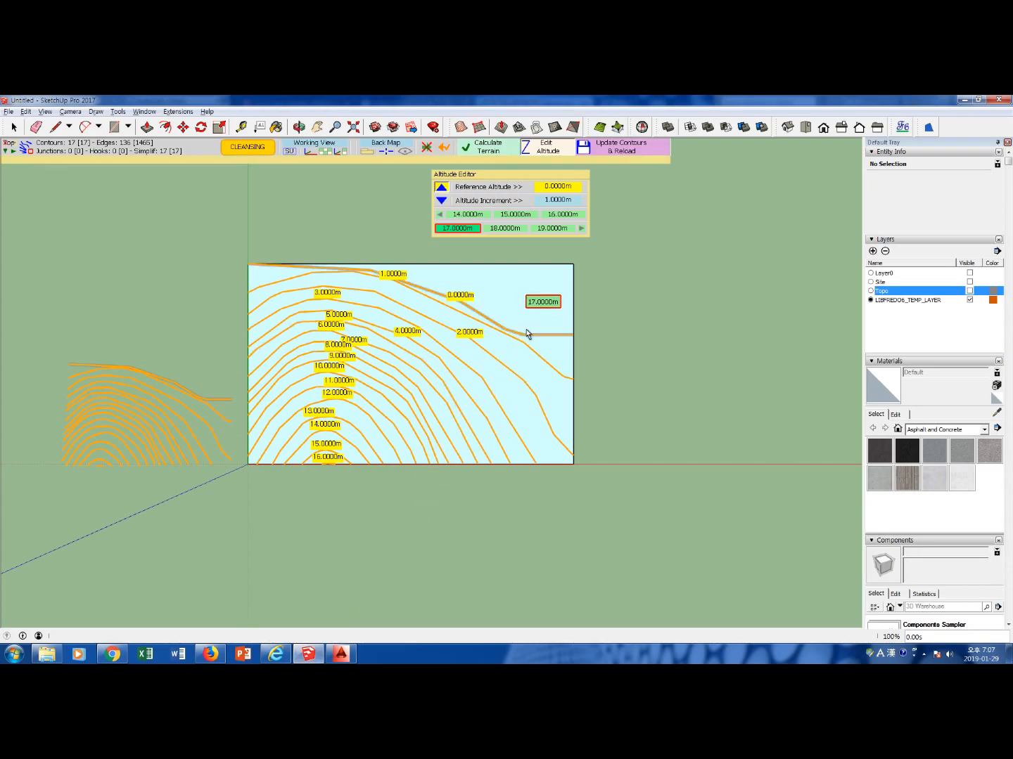
# Calculate the terrain preview from the contours, generate the terrain as a group, and exit TopoShaper
pyautogui.click(487, 150)
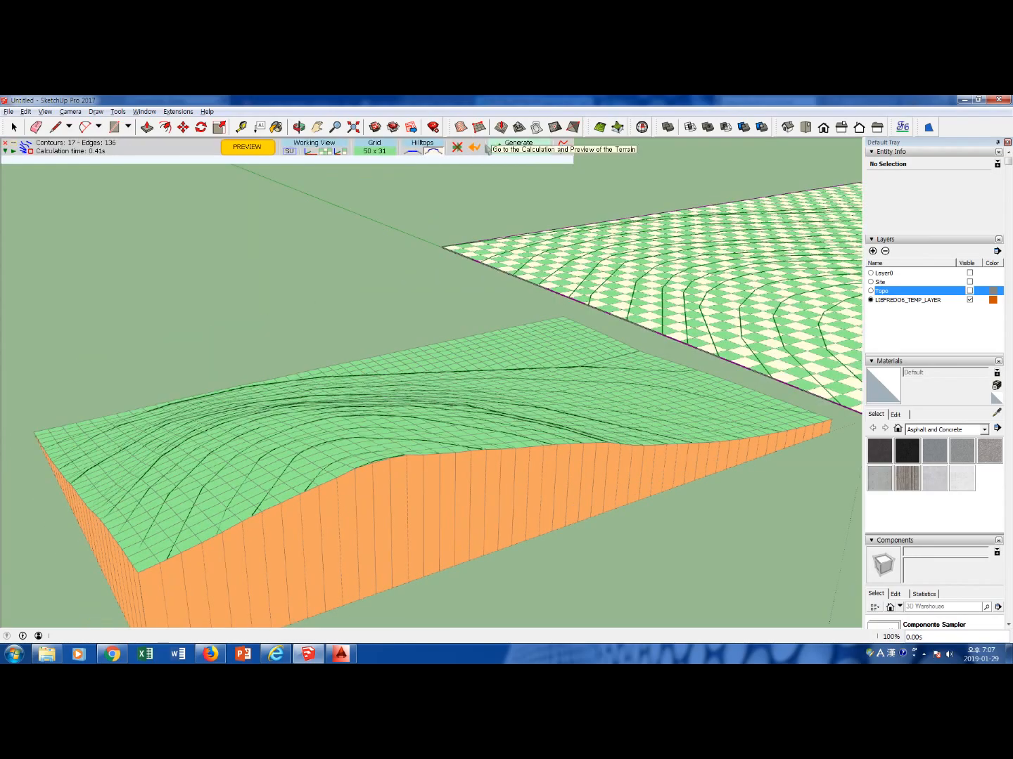
pyautogui.scroll(-3, 443, 407)
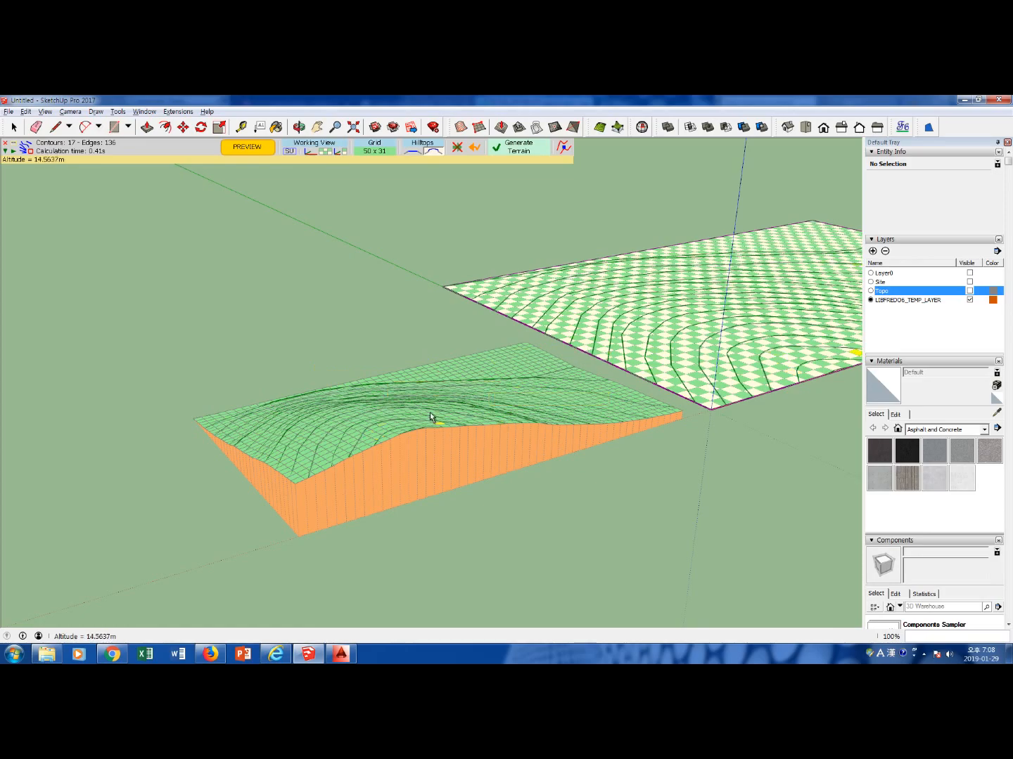
pyautogui.click(519, 151)
pyautogui.scroll(-6, 497, 324)
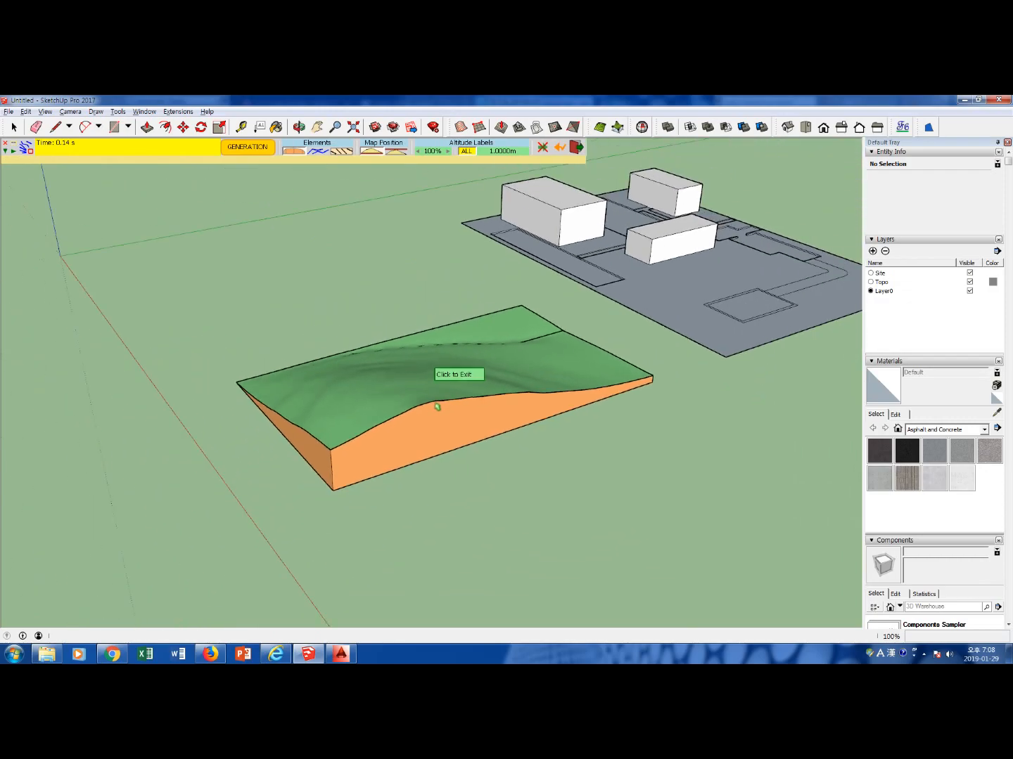
pyautogui.press('F2')
pyautogui.click(623, 247)
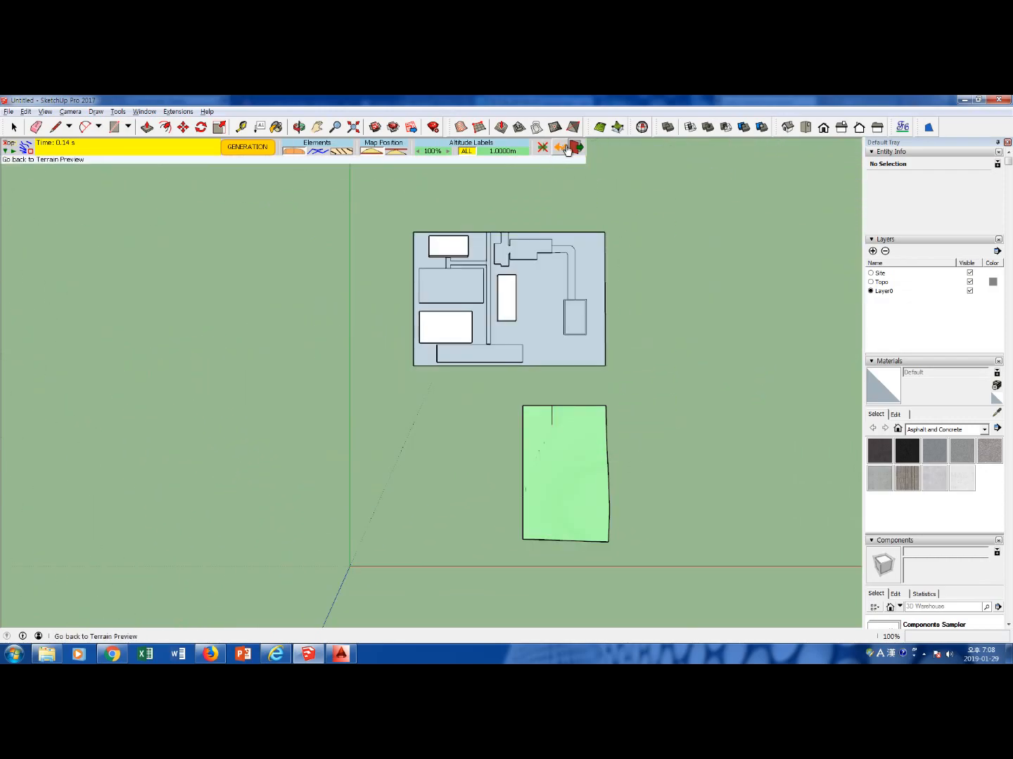
pyautogui.moveTo(644, 493); pyautogui.dragTo(654, 351, button='middle')
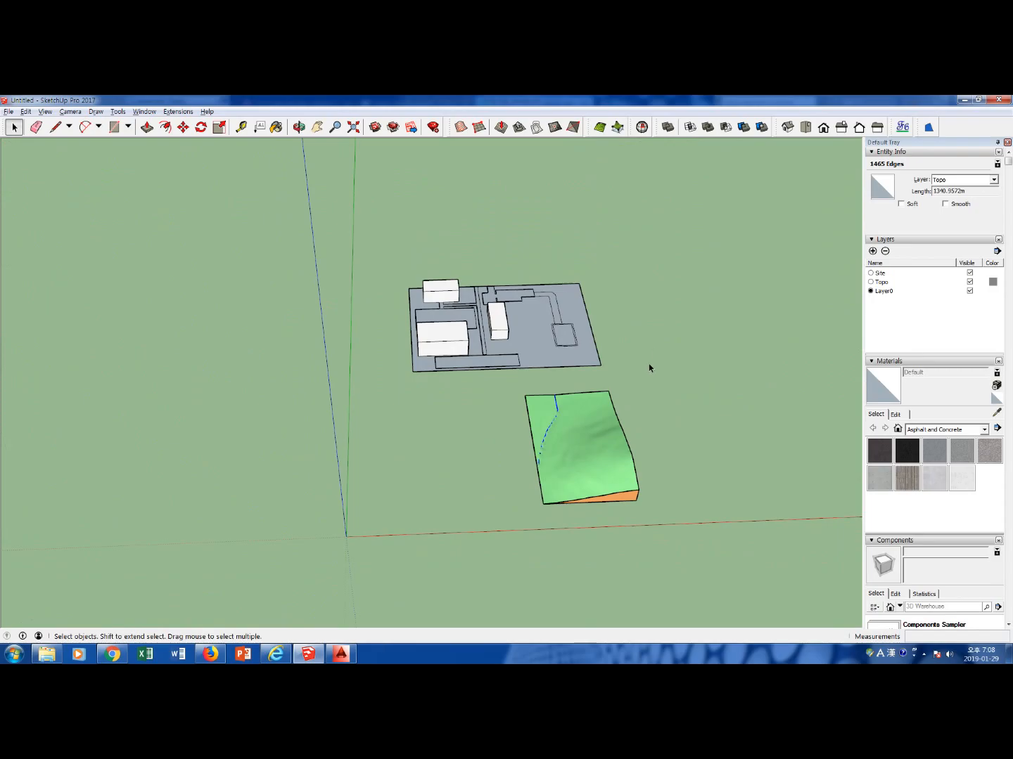
# Open the terrain group and delete the stray crease line running in from its north edge
pyautogui.scroll(2, 614, 407)
pyautogui.click(505, 413)
pyautogui.scroll(-2, 450, 478)
pyautogui.moveTo(488, 513); pyautogui.dragTo(506, 454, button='middle')
pyautogui.scroll(3, 506, 453)
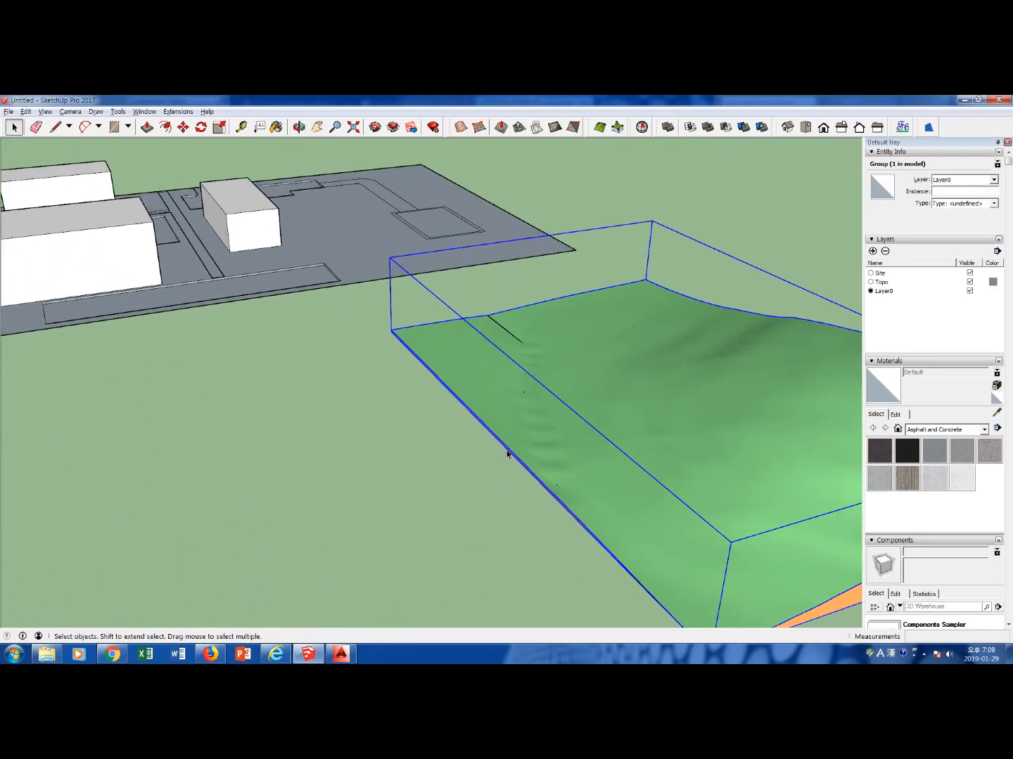
pyautogui.doubleClick(514, 339)
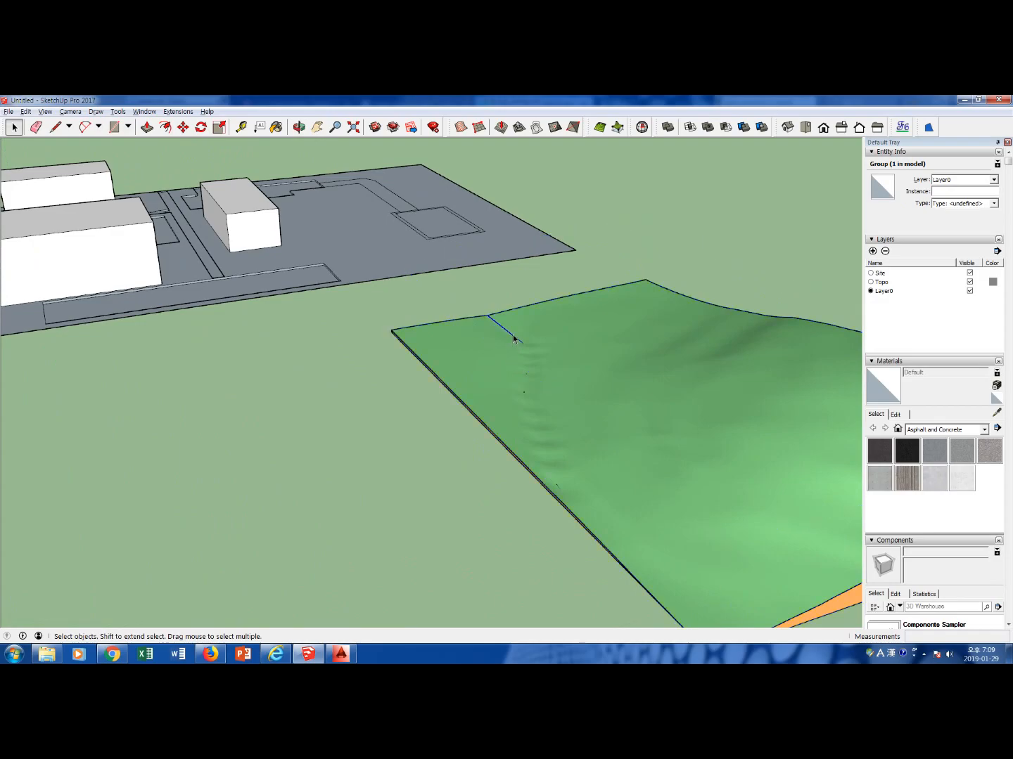
pyautogui.press('Delete')
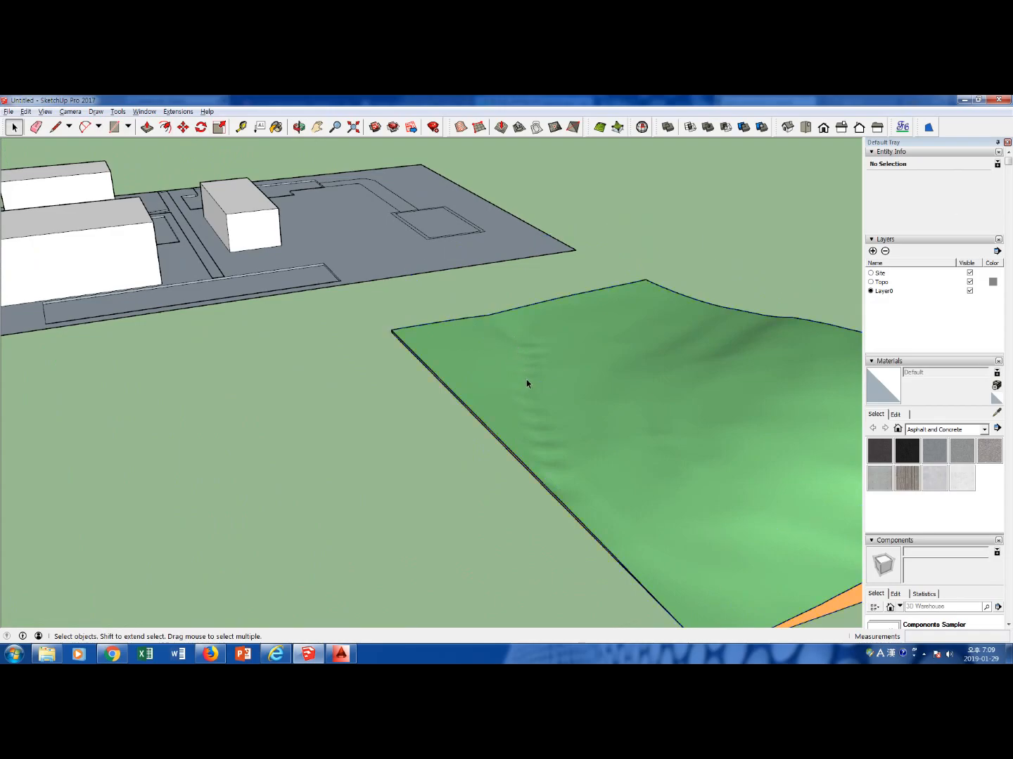
pyautogui.scroll(-2, 532, 393)
pyautogui.scroll(-2, 533, 395)
pyautogui.moveTo(502, 415); pyautogui.dragTo(589, 338, button='middle')
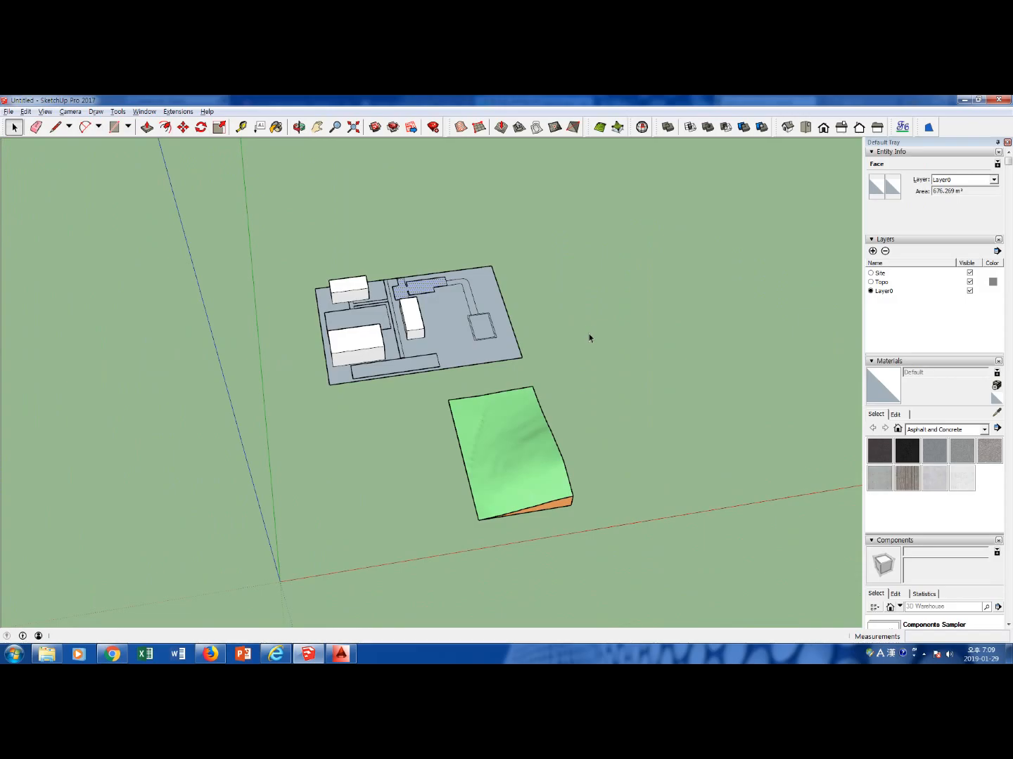
# Draw a rectangle of about 553 m² on the ground east of the terrain
pyautogui.moveTo(528, 508); pyautogui.dragTo(443, 361, button='middle')
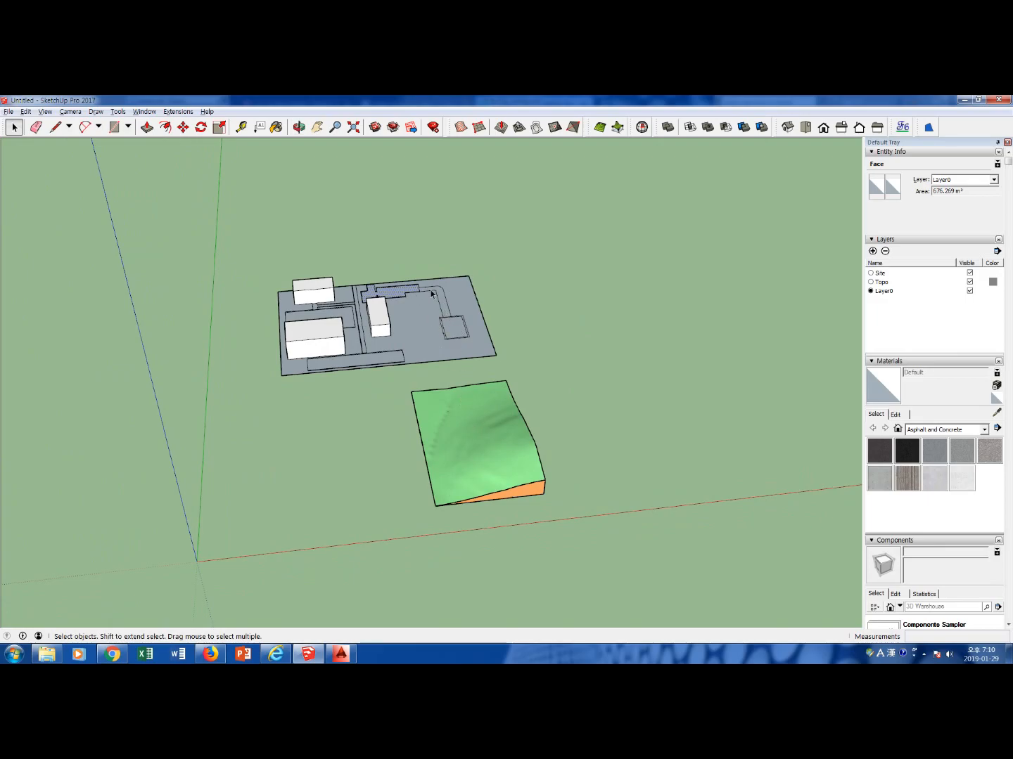
pyautogui.click(453, 328)
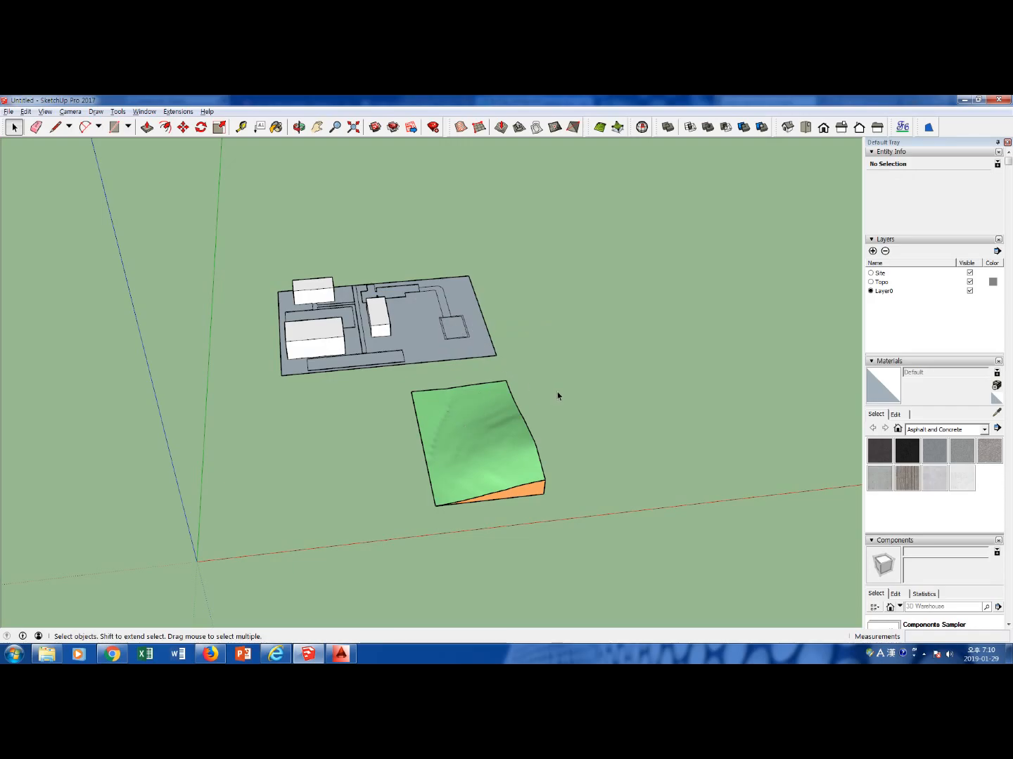
pyautogui.press('r')
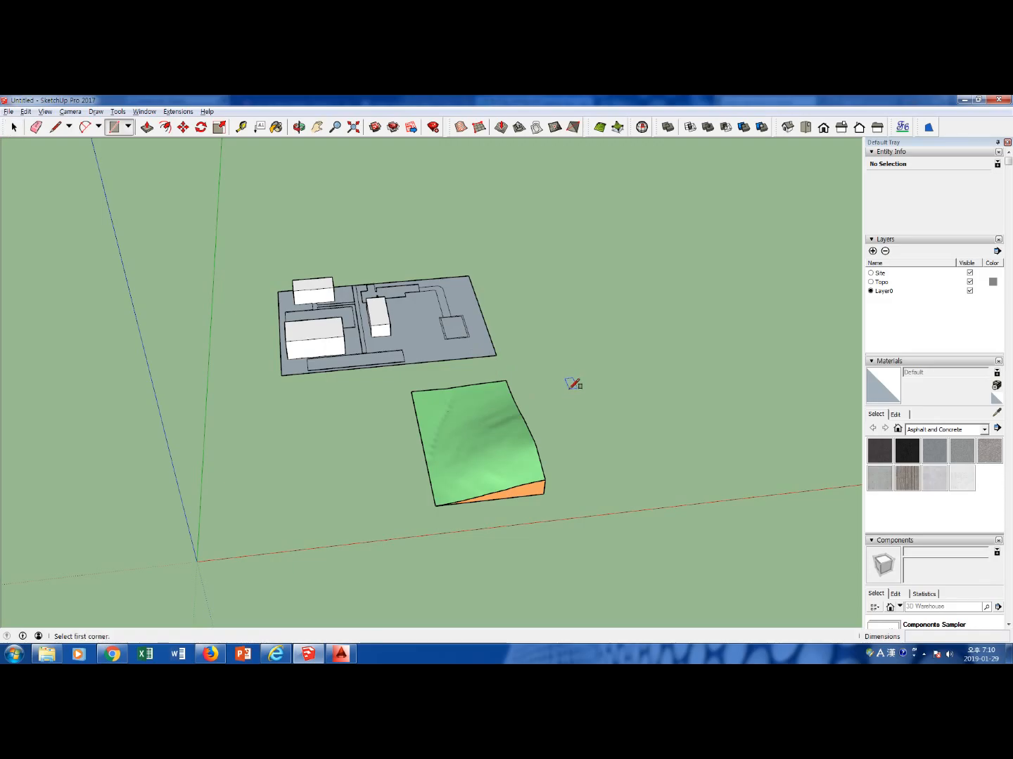
pyautogui.click(569, 388)
pyautogui.click(608, 427)
pyautogui.press('space')
pyautogui.moveTo(616, 449); pyautogui.dragTo(502, 423, button='middle')
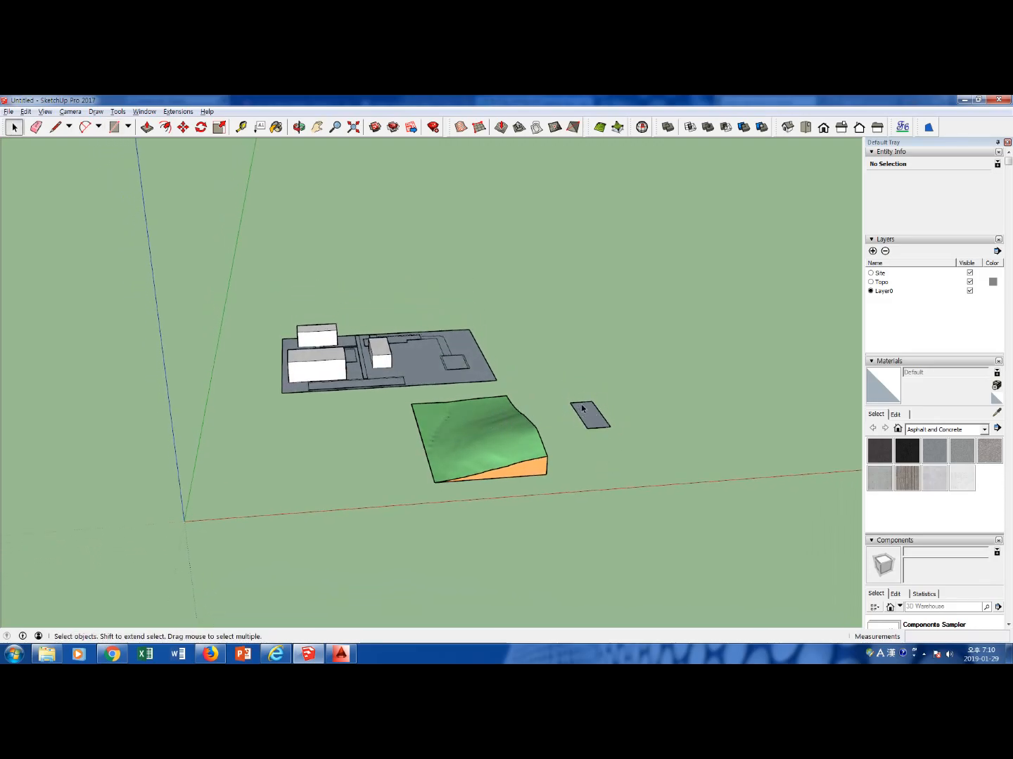
# Select the whole rectangle, raise it above the ground and move it over the terrain's northeast corner
pyautogui.moveTo(588, 453); pyautogui.dragTo(595, 422, button='middle')
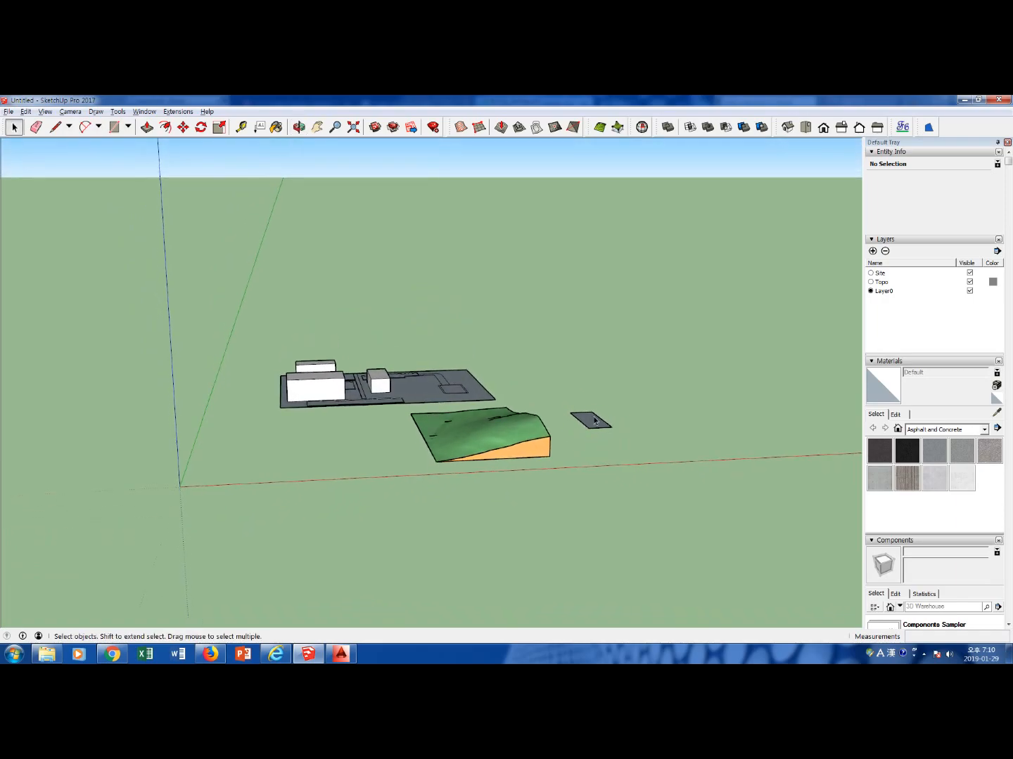
pyautogui.click(589, 426)
pyautogui.moveTo(575, 400); pyautogui.dragTo(617, 441)
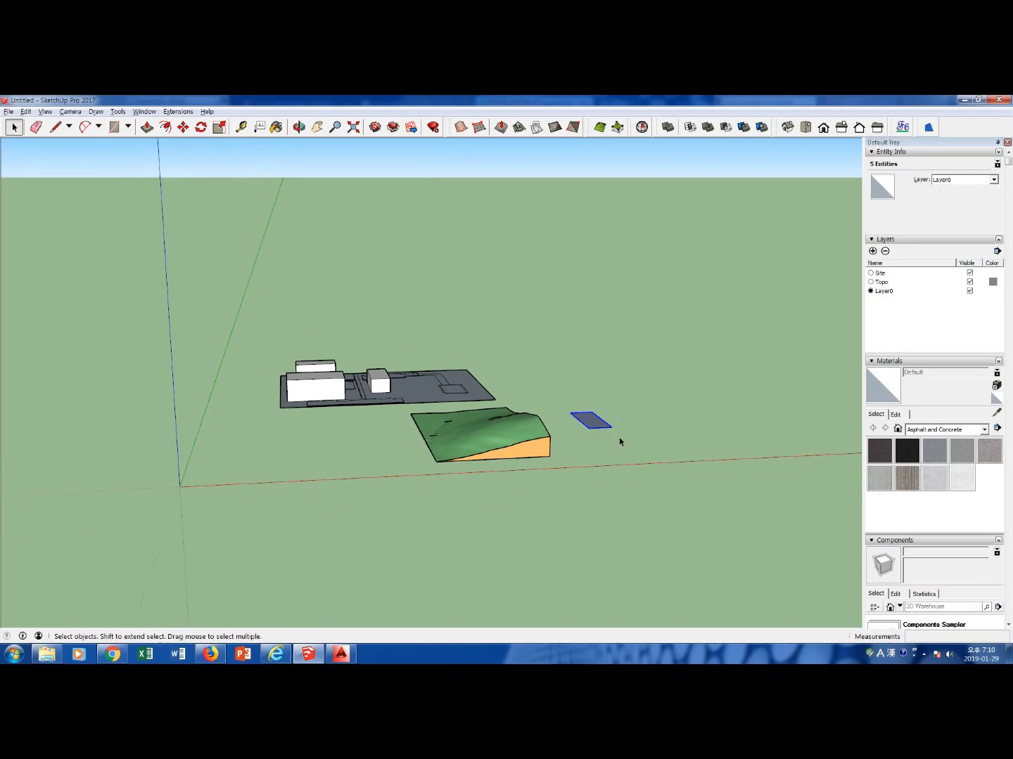
pyautogui.press('m')
pyautogui.click(613, 428)
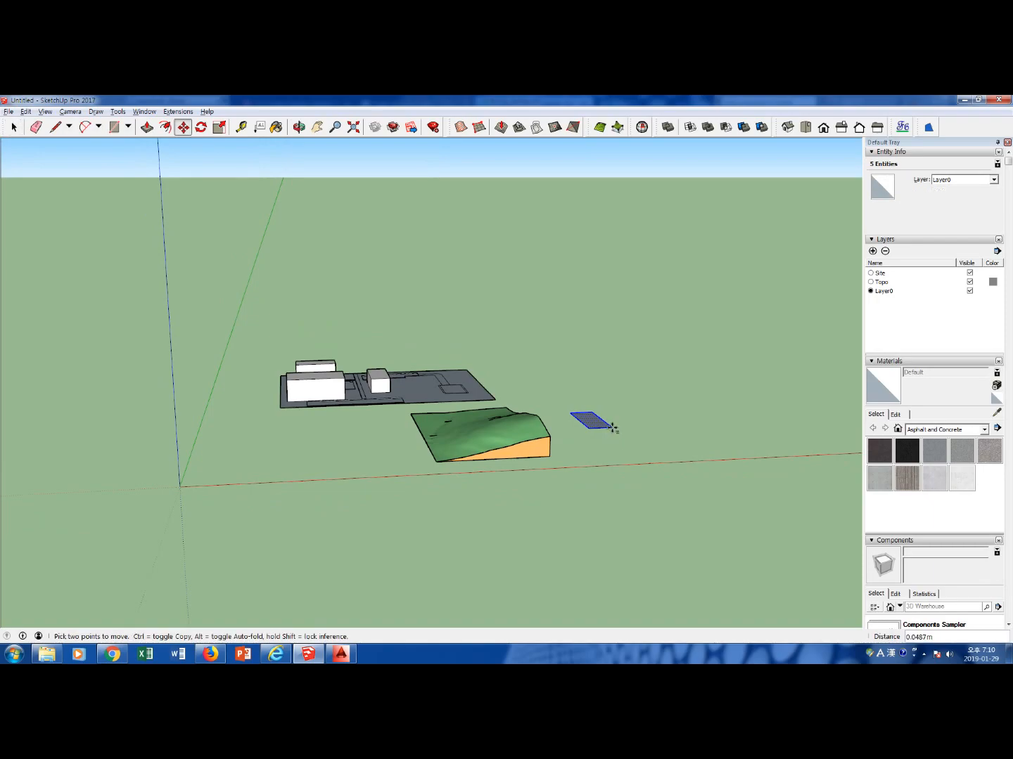
pyautogui.click(613, 386)
pyautogui.click(594, 388)
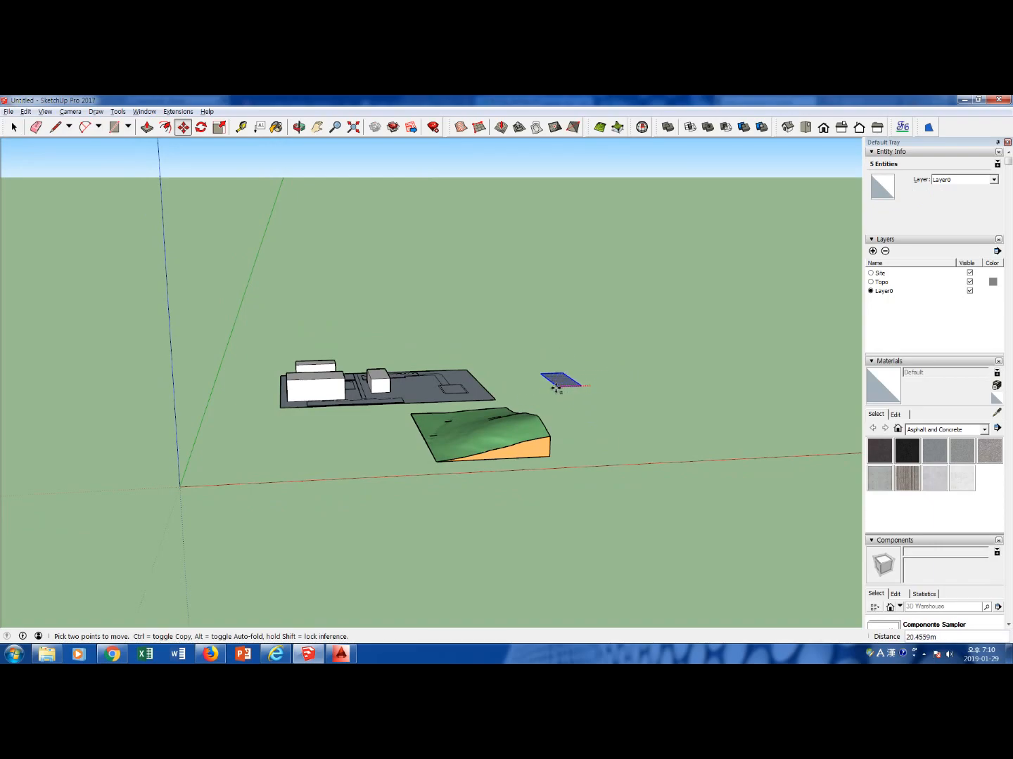
pyautogui.click(508, 401)
pyautogui.press('Escape')
pyautogui.press('space')
# Stamp the floating rectangle into the terrain mesh and set the elevation of the flat pad near the northeast corner
pyautogui.moveTo(554, 382); pyautogui.dragTo(553, 486, button='middle')
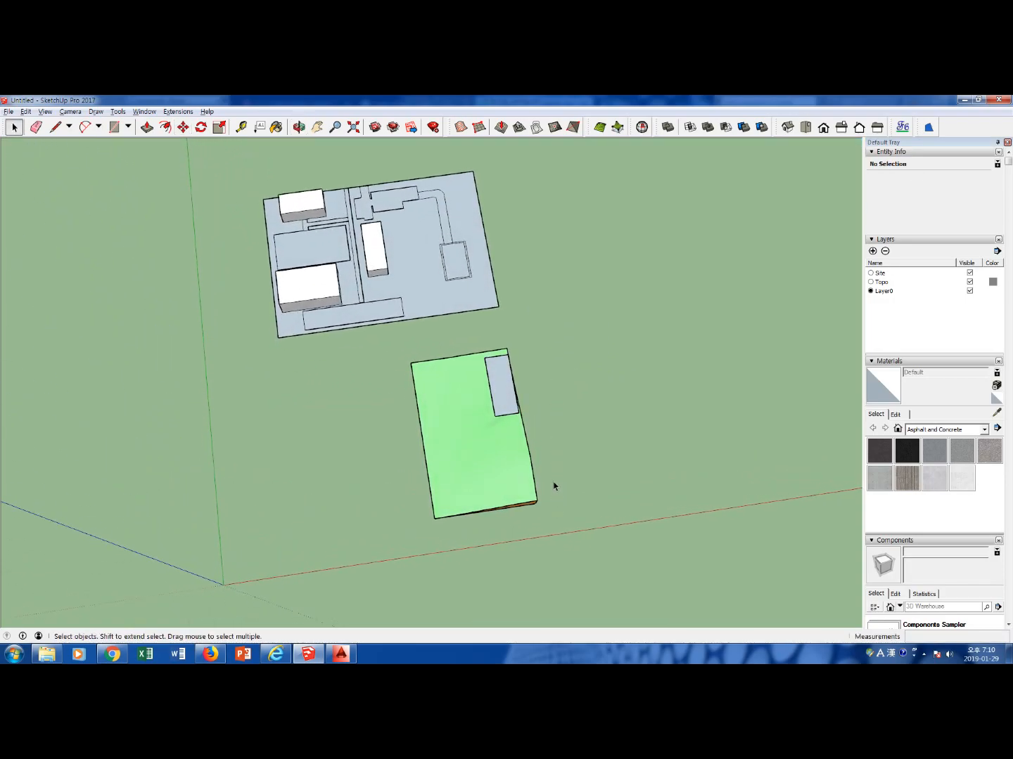
pyautogui.moveTo(534, 437); pyautogui.dragTo(549, 356, button='middle')
pyautogui.moveTo(514, 401); pyautogui.dragTo(558, 373, button='middle')
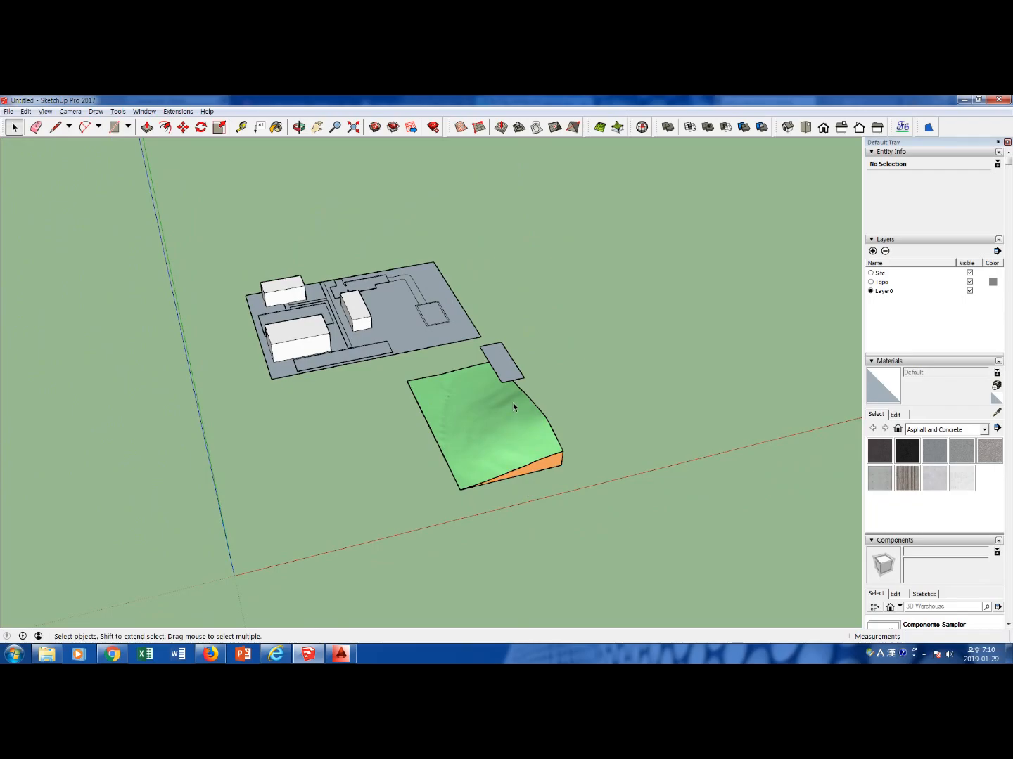
pyautogui.moveTo(514, 415); pyautogui.dragTo(525, 368, button='middle')
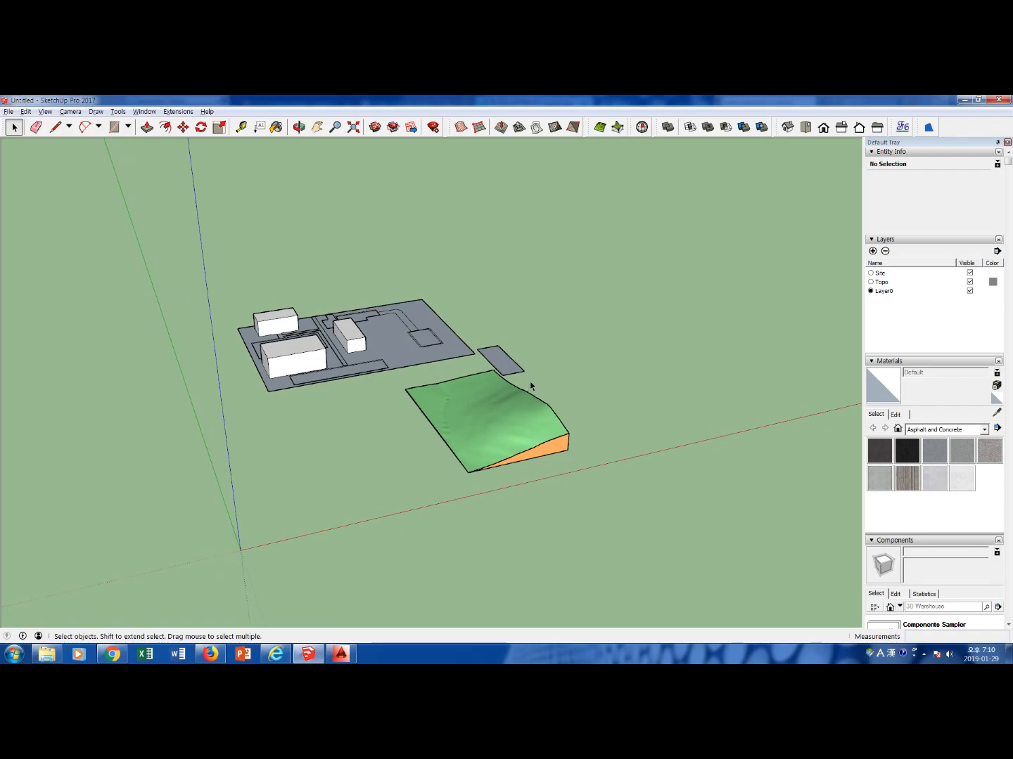
pyautogui.moveTo(520, 370); pyautogui.dragTo(549, 367, button='middle')
pyautogui.moveTo(535, 375); pyautogui.dragTo(479, 340)
pyautogui.click(518, 126)
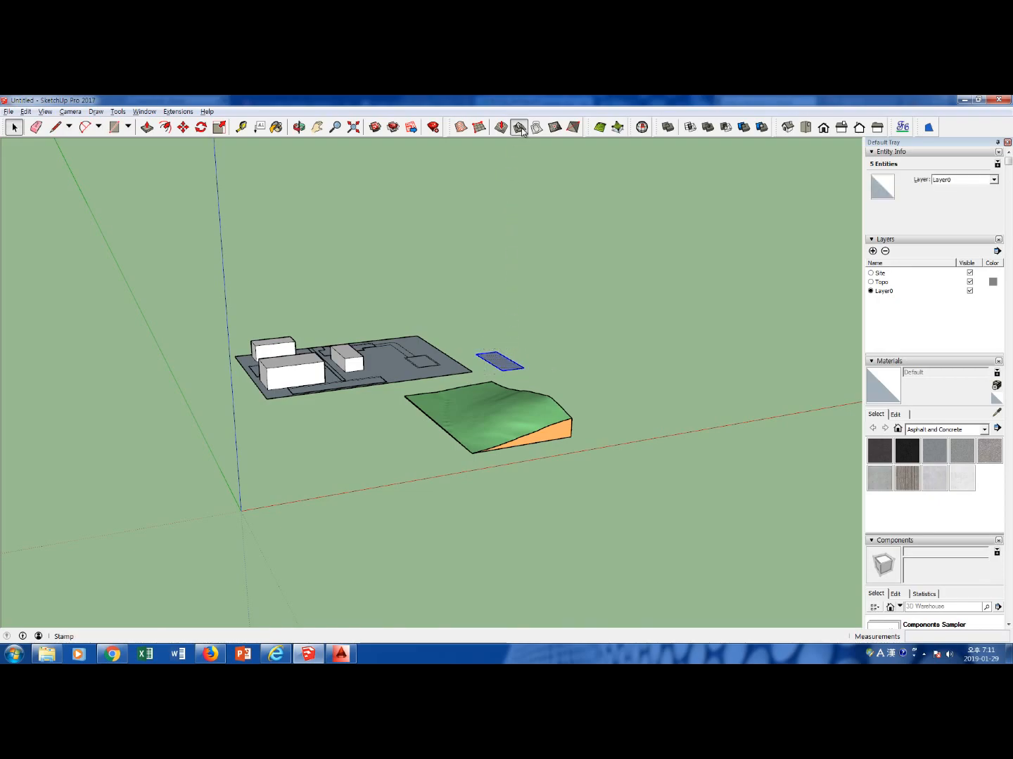
pyautogui.click(514, 407)
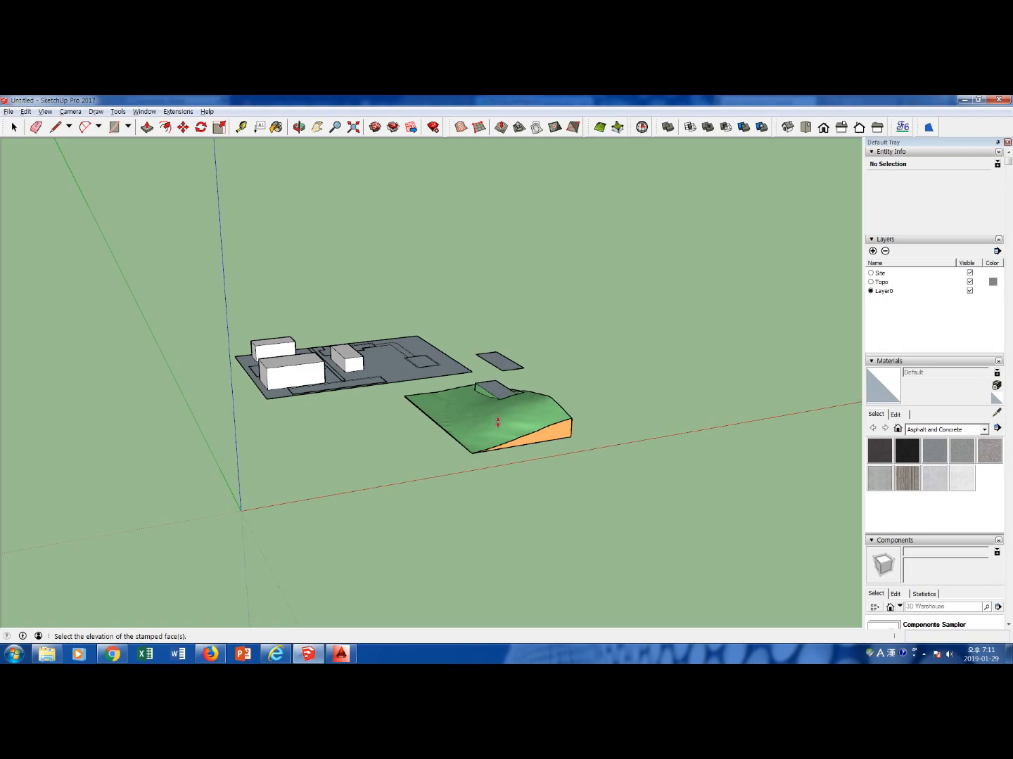
pyautogui.click(499, 424)
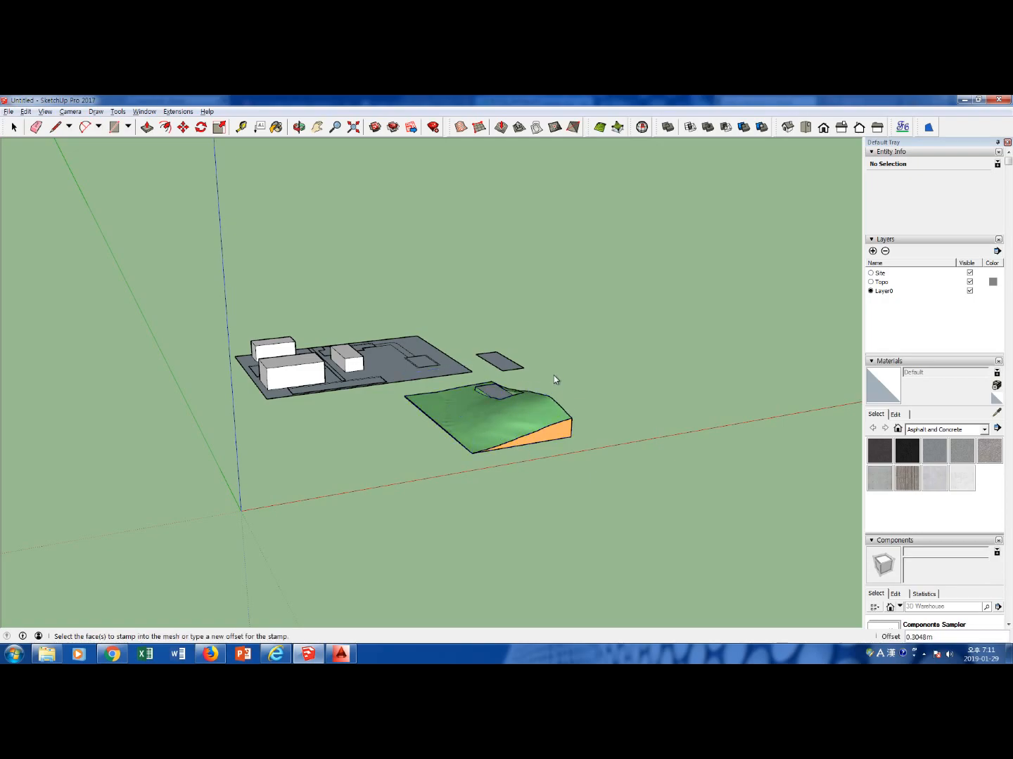
# Delete the whole floating rectangle above the stamped terrain pad, including its edges
pyautogui.press('space')
pyautogui.click(500, 364)
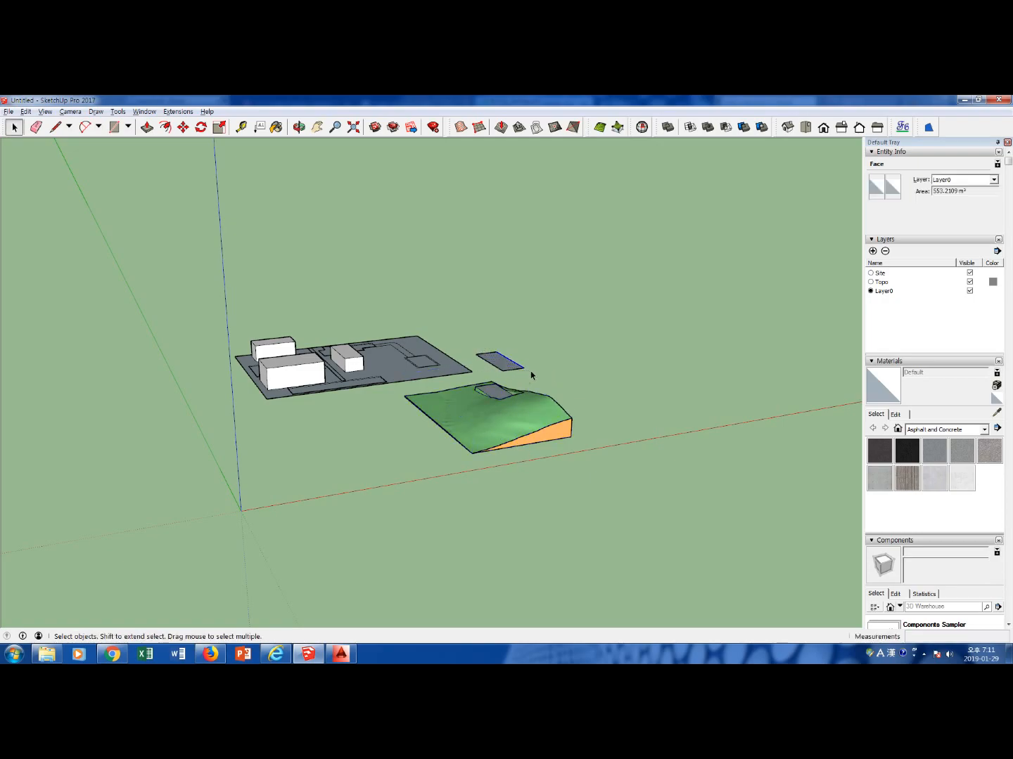
pyautogui.click(521, 367)
pyautogui.doubleClick(498, 352)
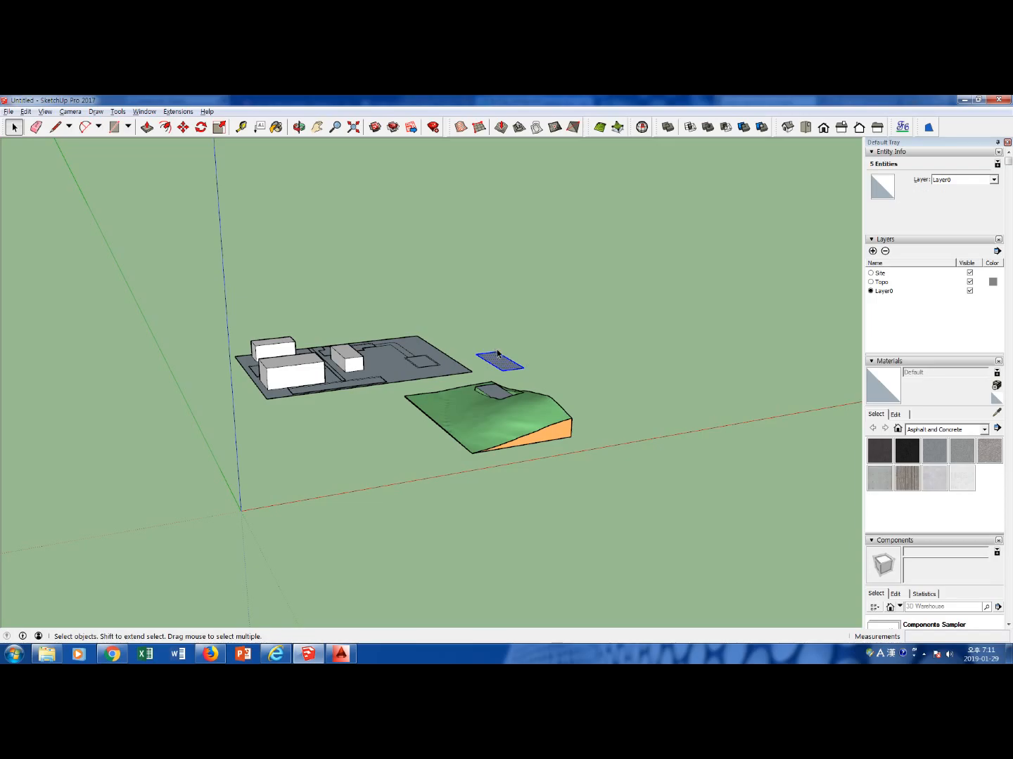
pyautogui.moveTo(523, 383); pyautogui.dragTo(497, 515, button='middle')
pyautogui.scroll(5, 501, 422)
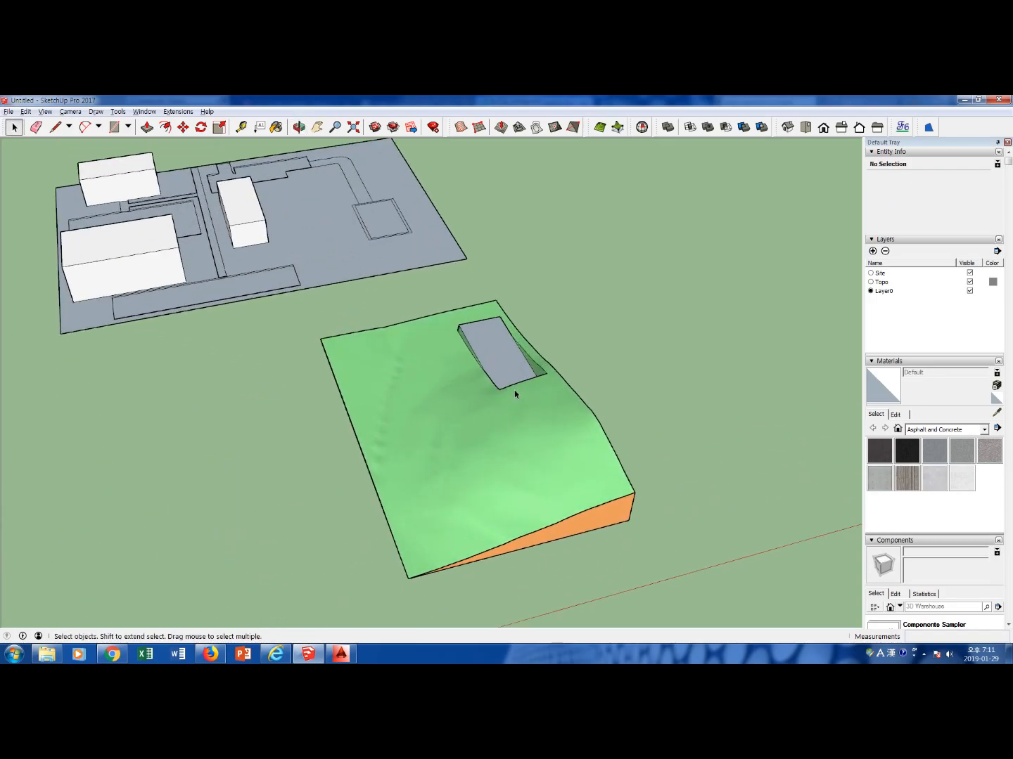
pyautogui.moveTo(568, 334); pyautogui.dragTo(487, 386, button='middle')
# Try deleting the stamped pad face inside the terrain group and undo the deletion
pyautogui.click(508, 368)
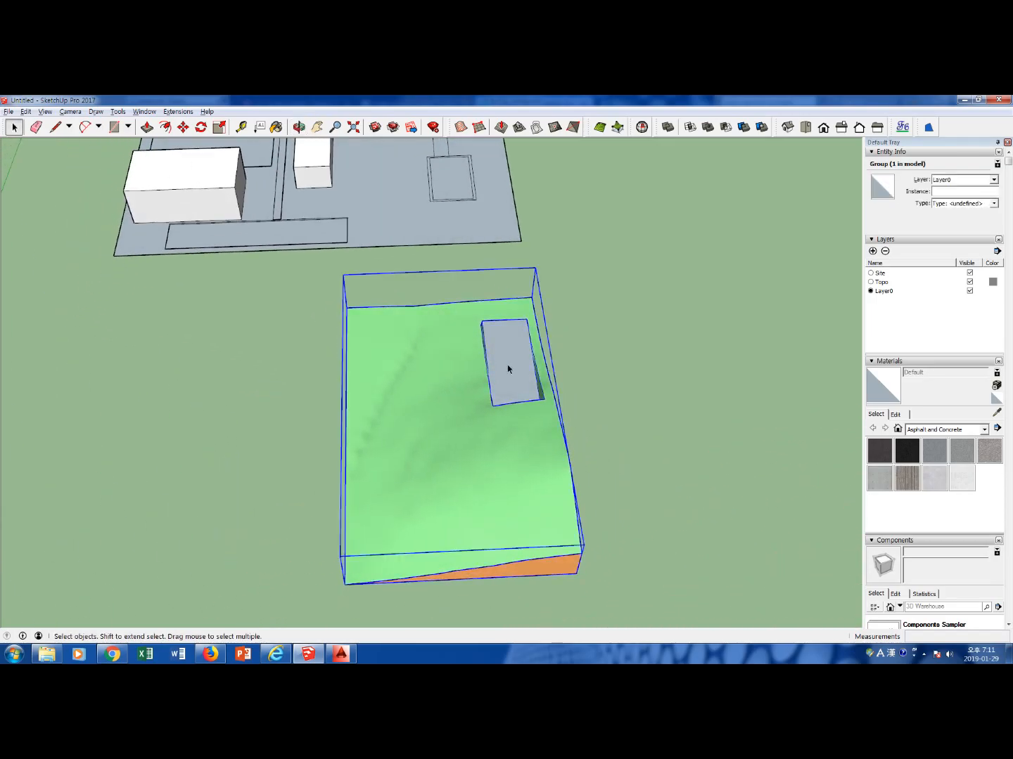
pyautogui.tripleClick(507, 369)
pyautogui.click(510, 368)
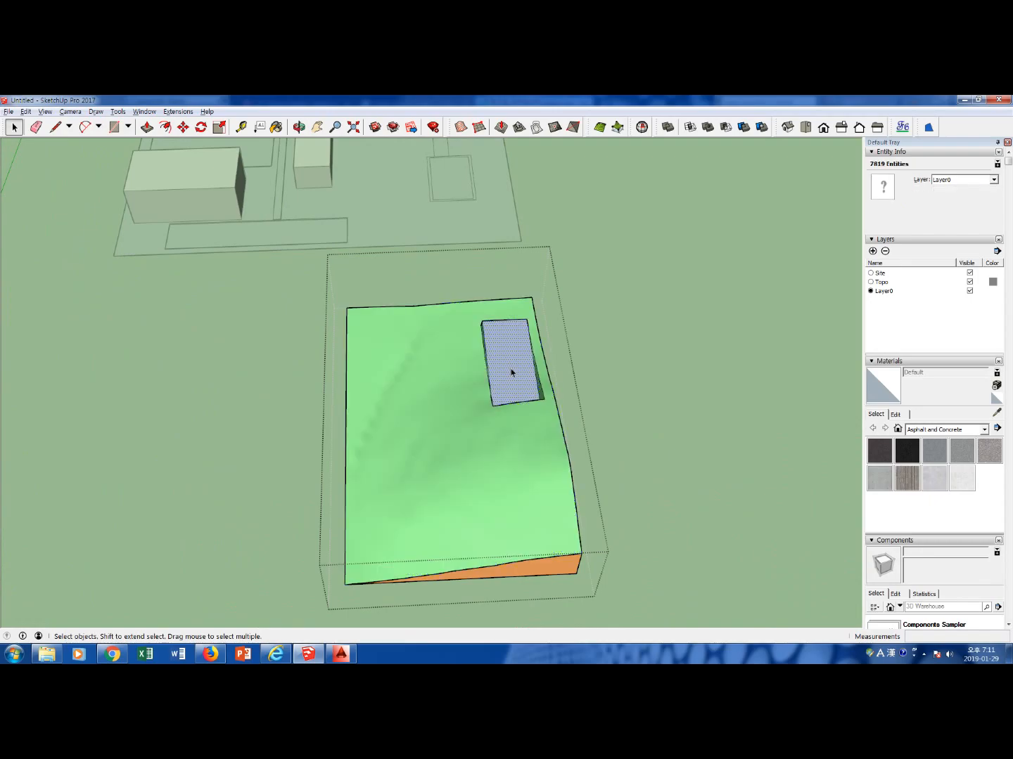
pyautogui.press('Delete')
pyautogui.hotkey('ctrl', 'z')
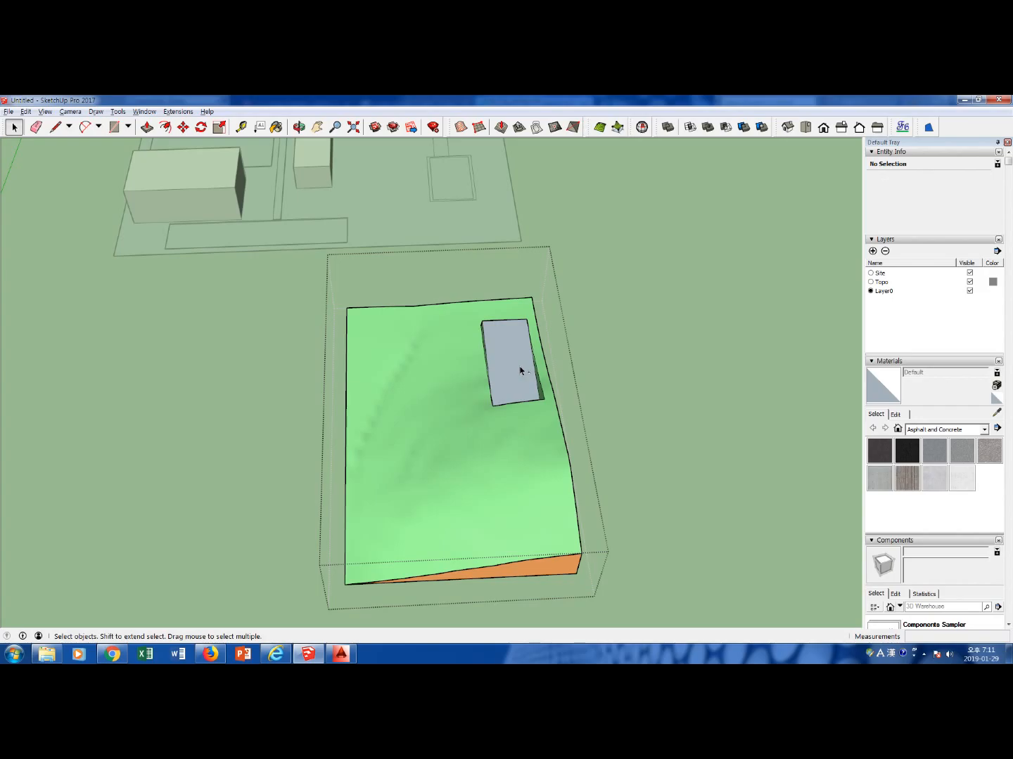
pyautogui.press('Escape')
# Undo the pad stamp in the terrain and delete the restored floating rectangle
pyautogui.hotkey('ctrl', 'z')
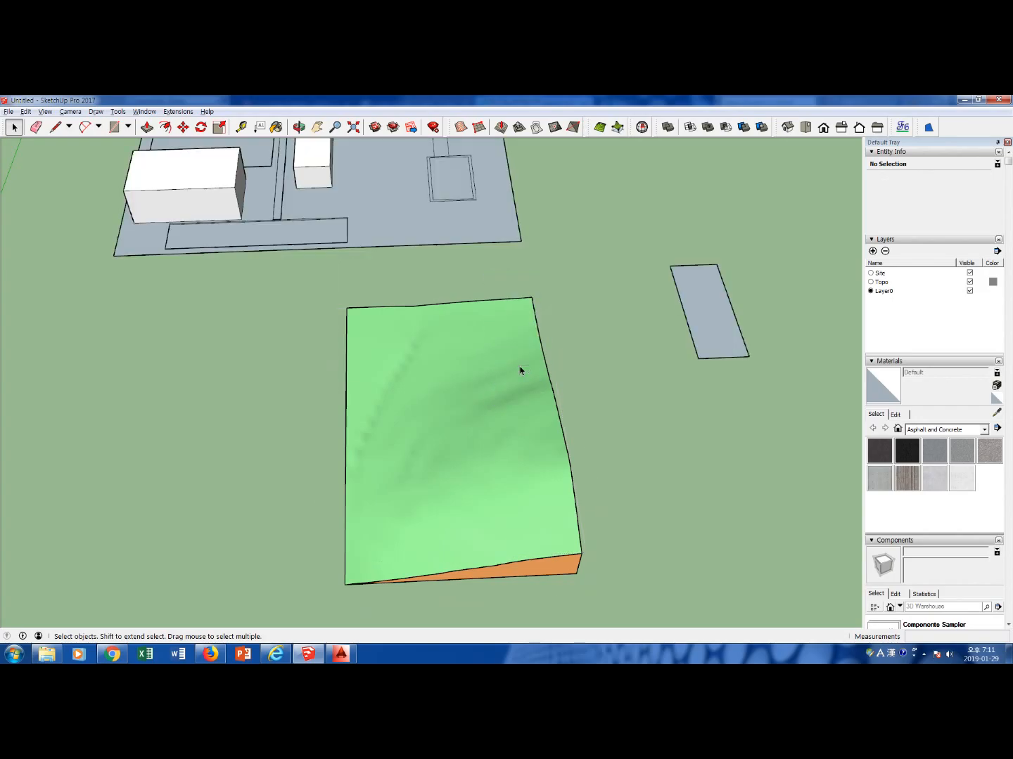
pyautogui.moveTo(749, 388); pyautogui.dragTo(661, 239)
pyautogui.press('Delete')
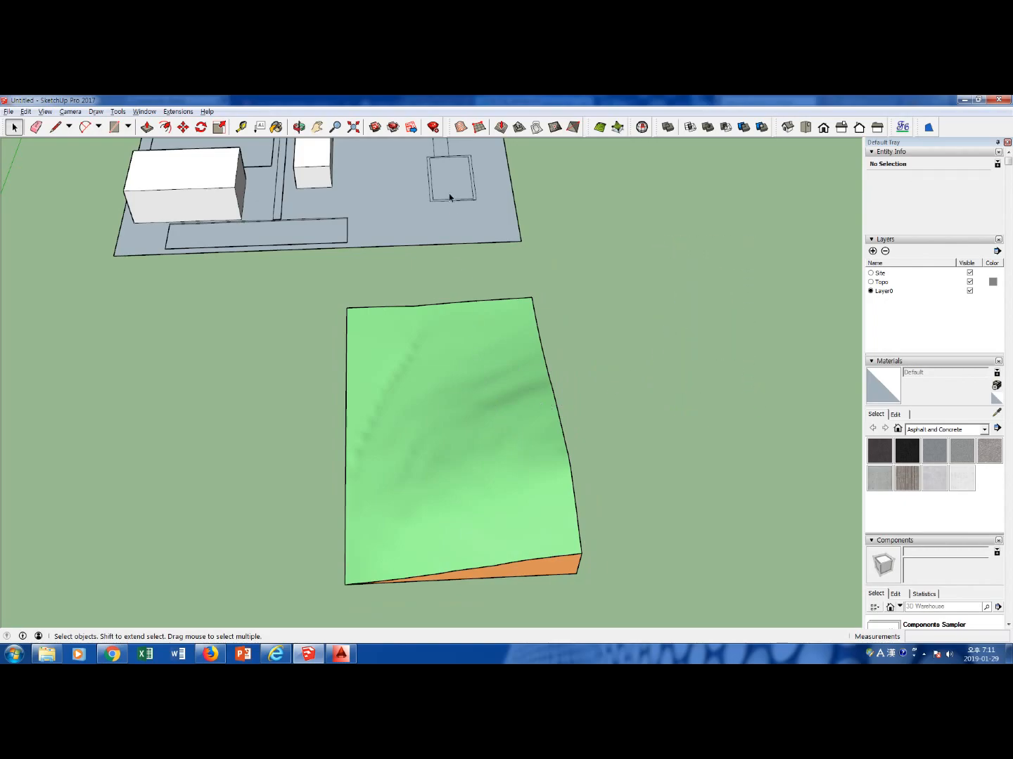
# Copy the entire site model, including ground and buildings, vertically upward by about 119 m from its southeast corner
pyautogui.scroll(-5, 448, 192)
pyautogui.moveTo(448, 191); pyautogui.dragTo(474, 333, button='middle')
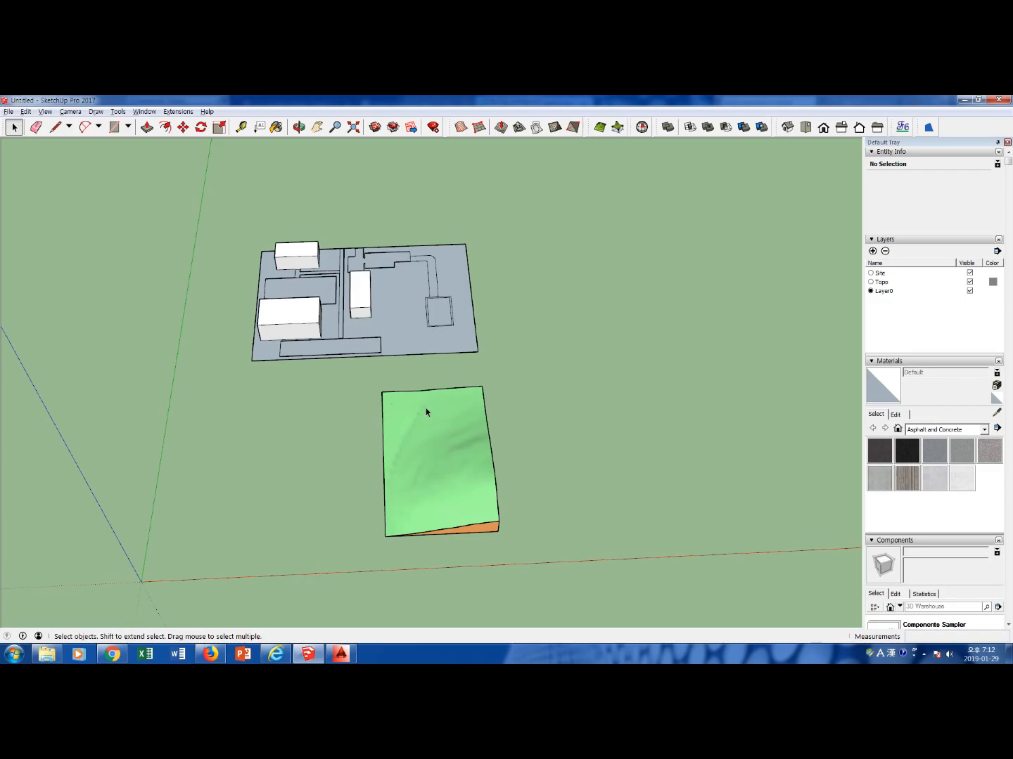
pyautogui.scroll(2, 426, 509)
pyautogui.moveTo(182, 257); pyautogui.dragTo(477, 445)
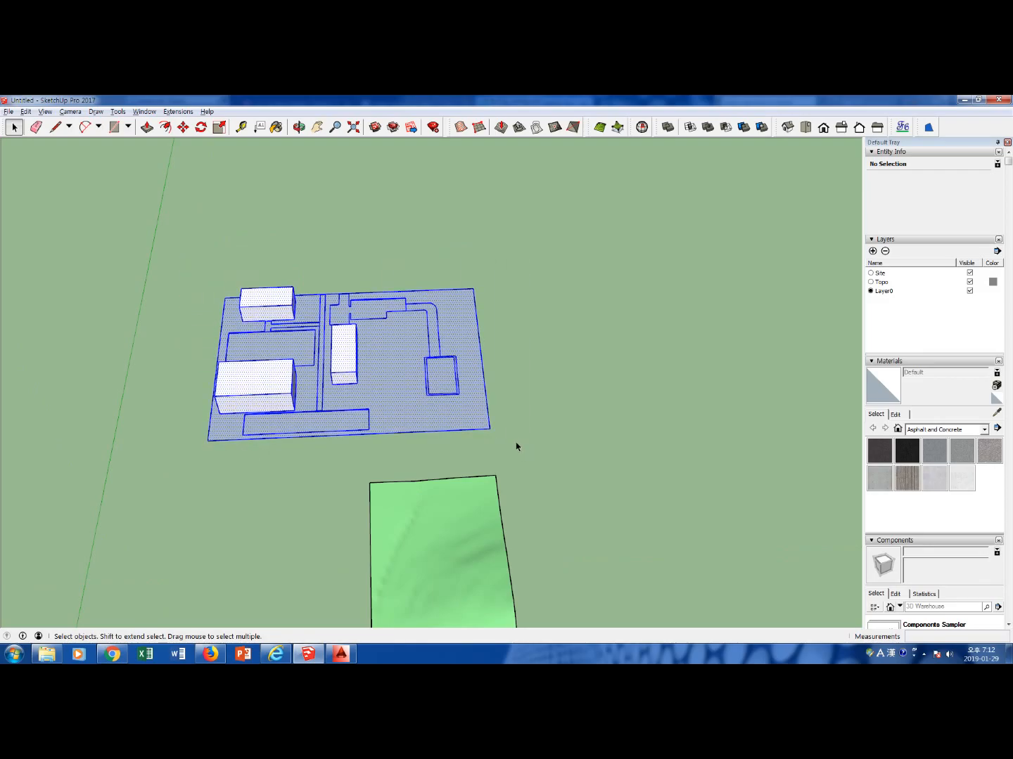
pyautogui.press('m')
pyautogui.click(489, 431)
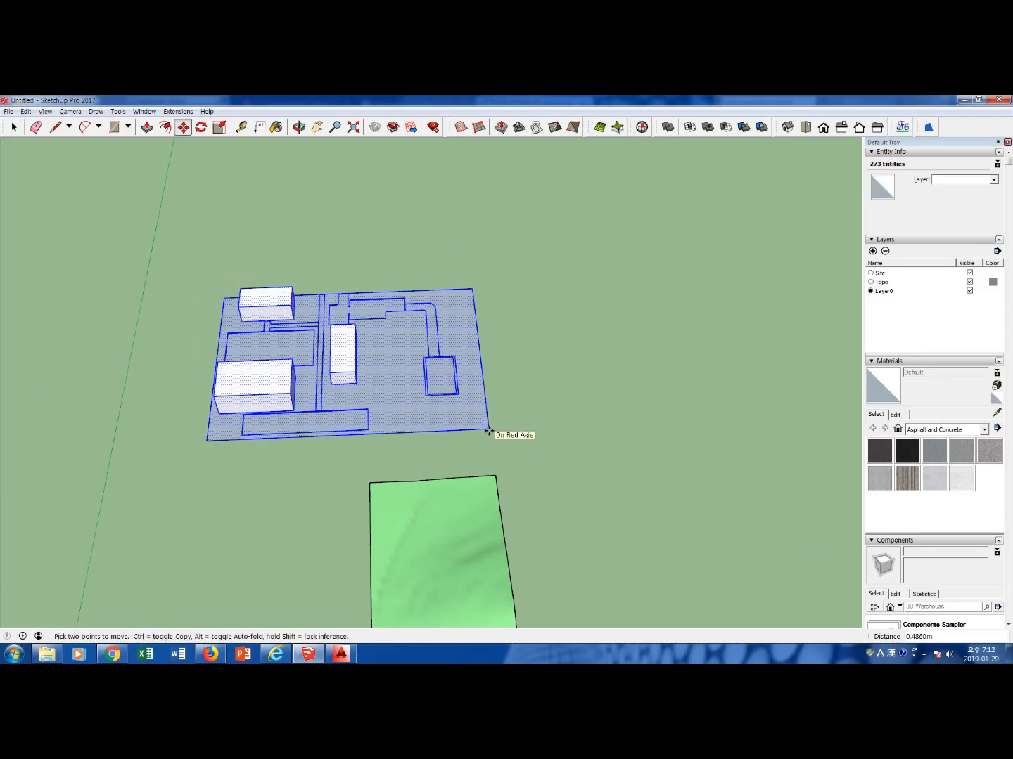
pyautogui.press('ctrl')
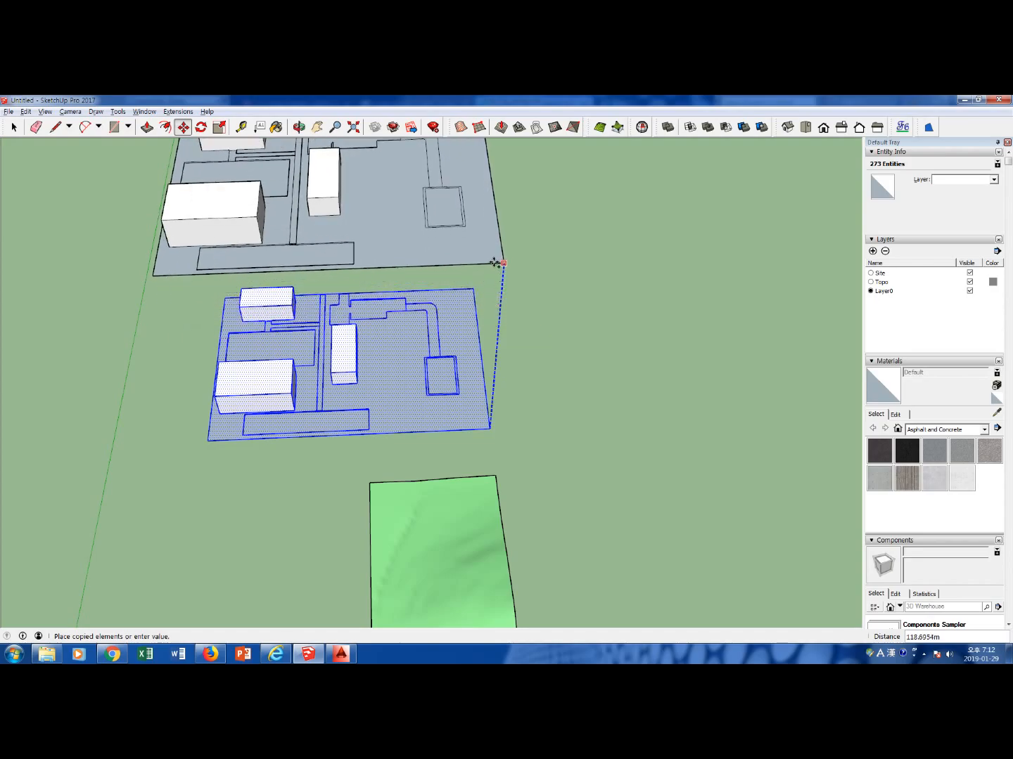
pyautogui.click(498, 275)
pyautogui.press('space')
pyautogui.scroll(-5, 471, 273)
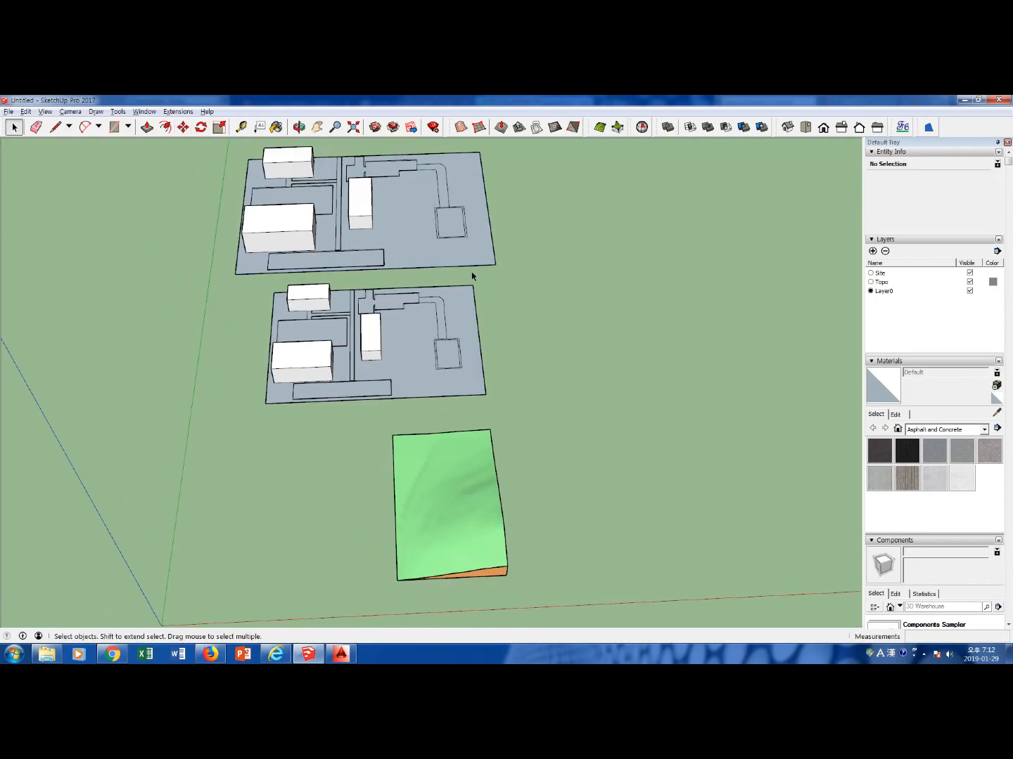
pyautogui.moveTo(513, 388); pyautogui.dragTo(502, 199, button='middle')
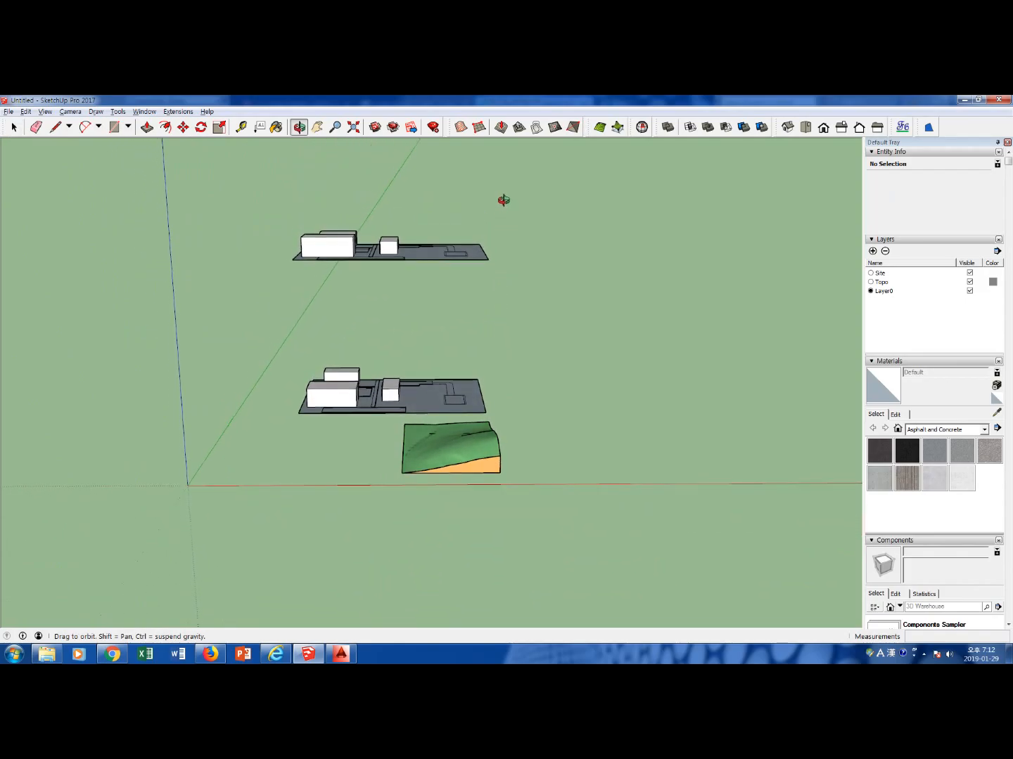
# Delete the buildings, base ground and western plan areas from the raised site copy, keeping the connected plaza, path and square pad
pyautogui.moveTo(514, 324); pyautogui.dragTo(422, 264, button='middle')
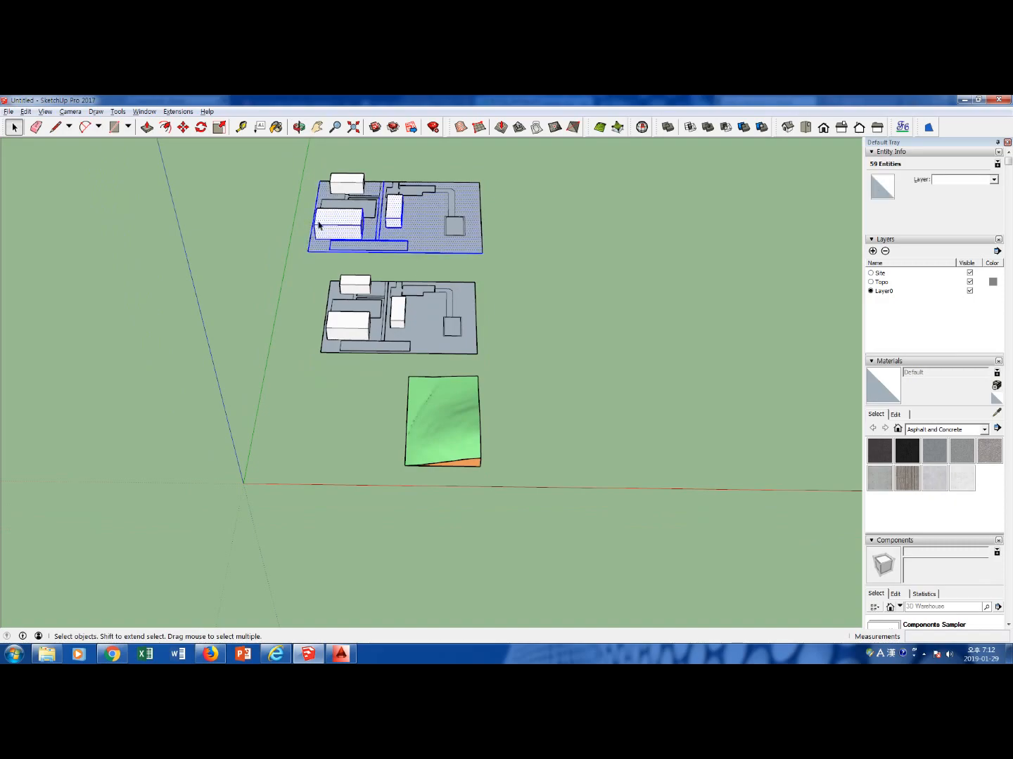
pyautogui.press('Delete')
pyautogui.moveTo(352, 232); pyautogui.dragTo(310, 169)
pyautogui.press('Delete')
pyautogui.moveTo(376, 225); pyautogui.dragTo(351, 169)
pyautogui.press('Delete')
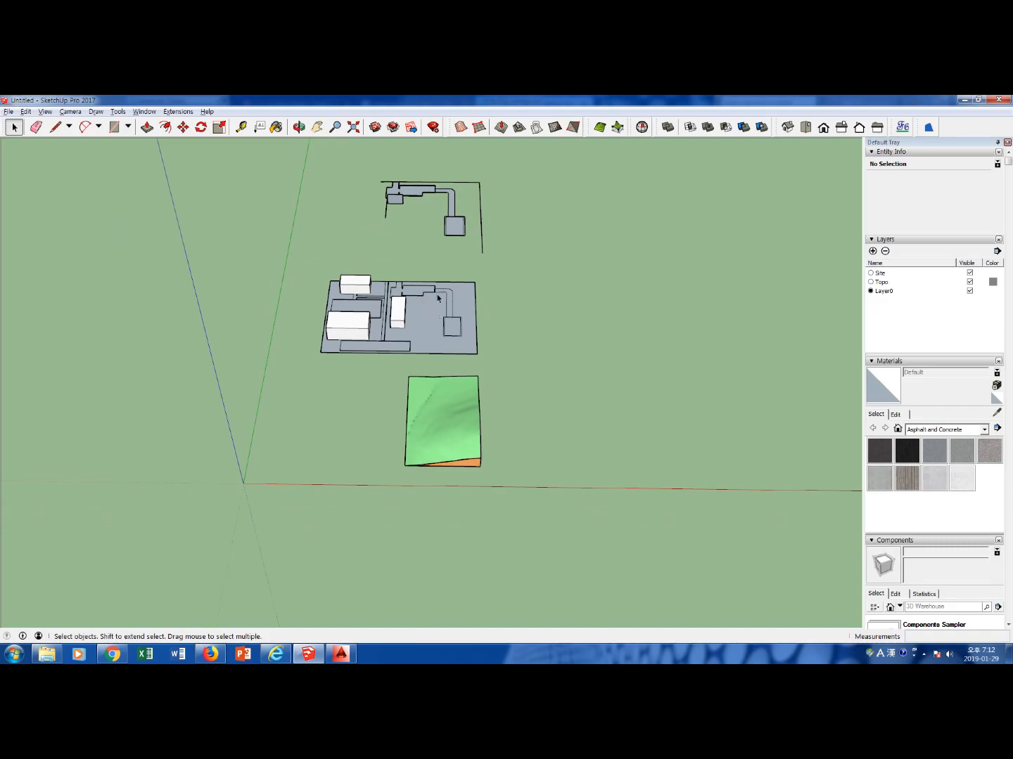
# Delete the leftover boundary lines and small rectangular face around the raised plaza and path outline
pyautogui.click(479, 180)
pyautogui.press('Delete')
pyautogui.scroll(2, 481, 206)
pyautogui.moveTo(390, 219); pyautogui.dragTo(363, 295, button='middle')
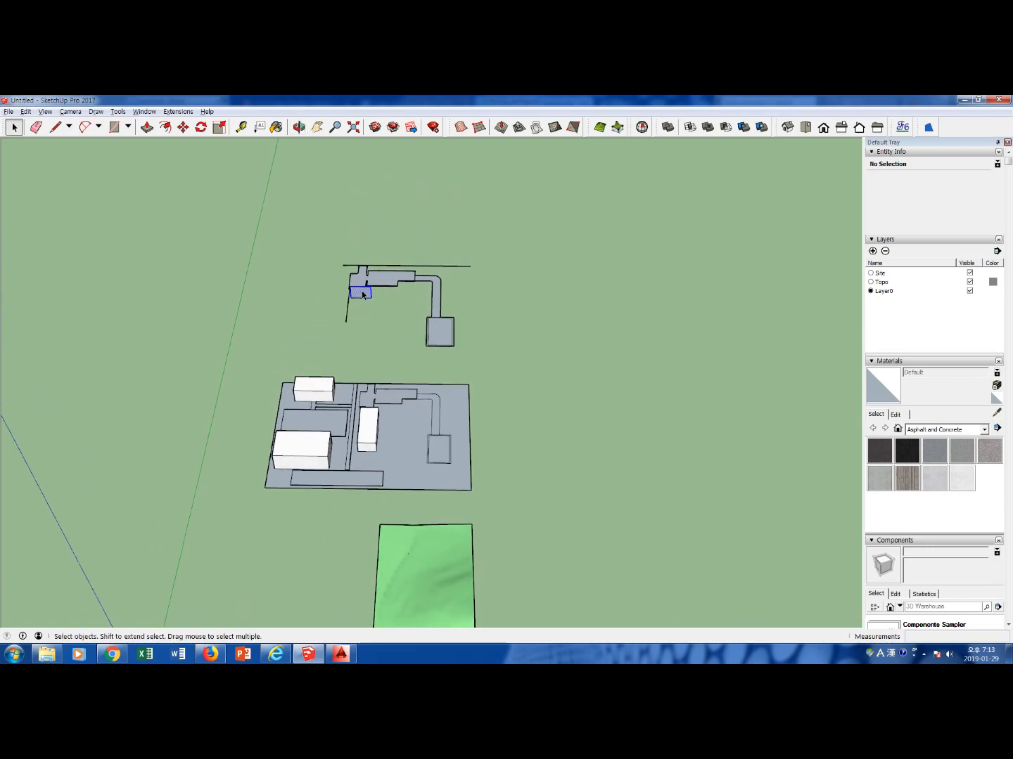
pyautogui.press('Delete')
pyautogui.press('Delete')
pyautogui.scroll(4, 357, 266)
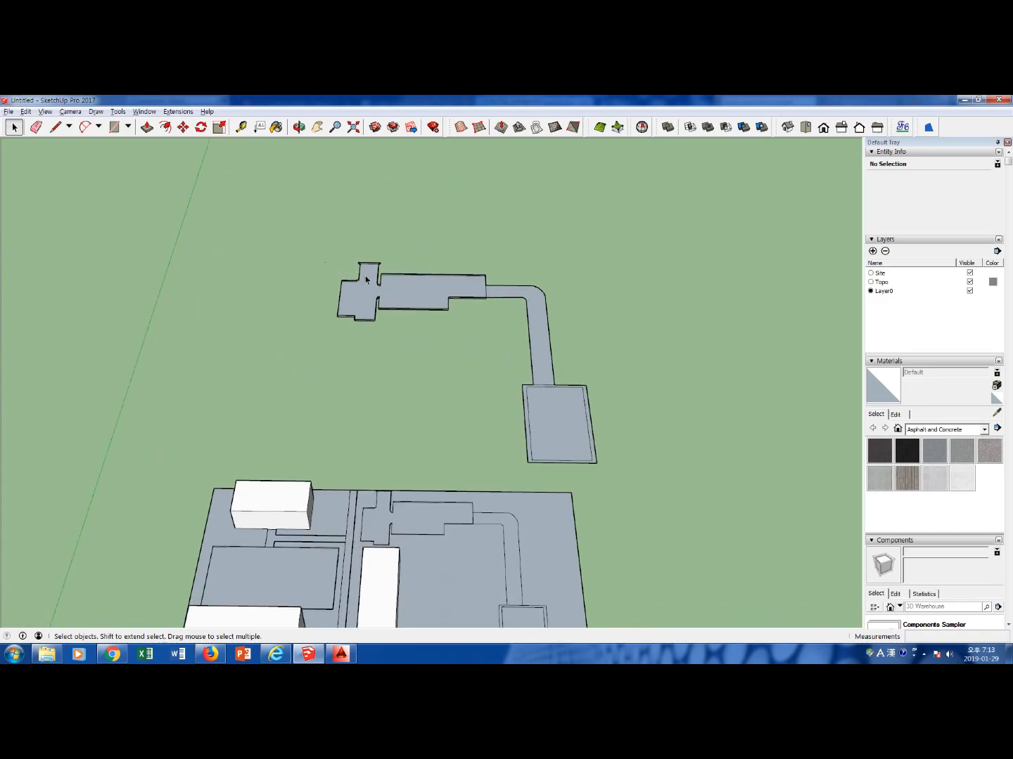
# Examine the separate plaza, curved path and square pad faces of the raised copy above the site and terrain
pyautogui.scroll(3, 363, 275)
pyautogui.click(370, 292)
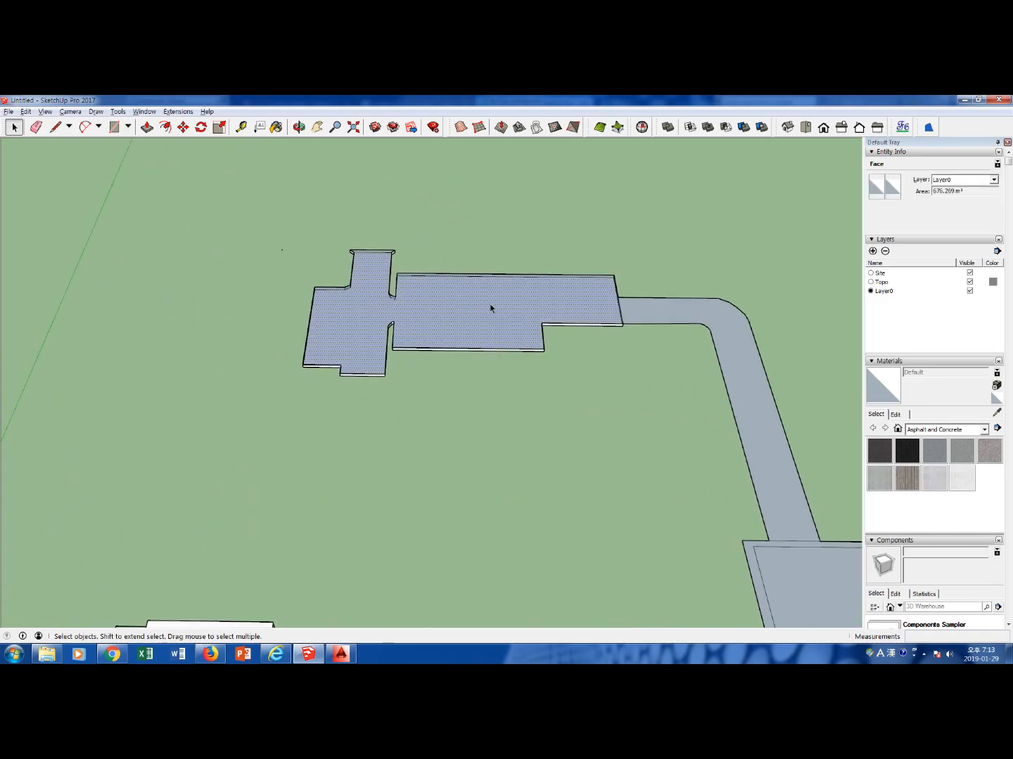
pyautogui.scroll(-3, 606, 384)
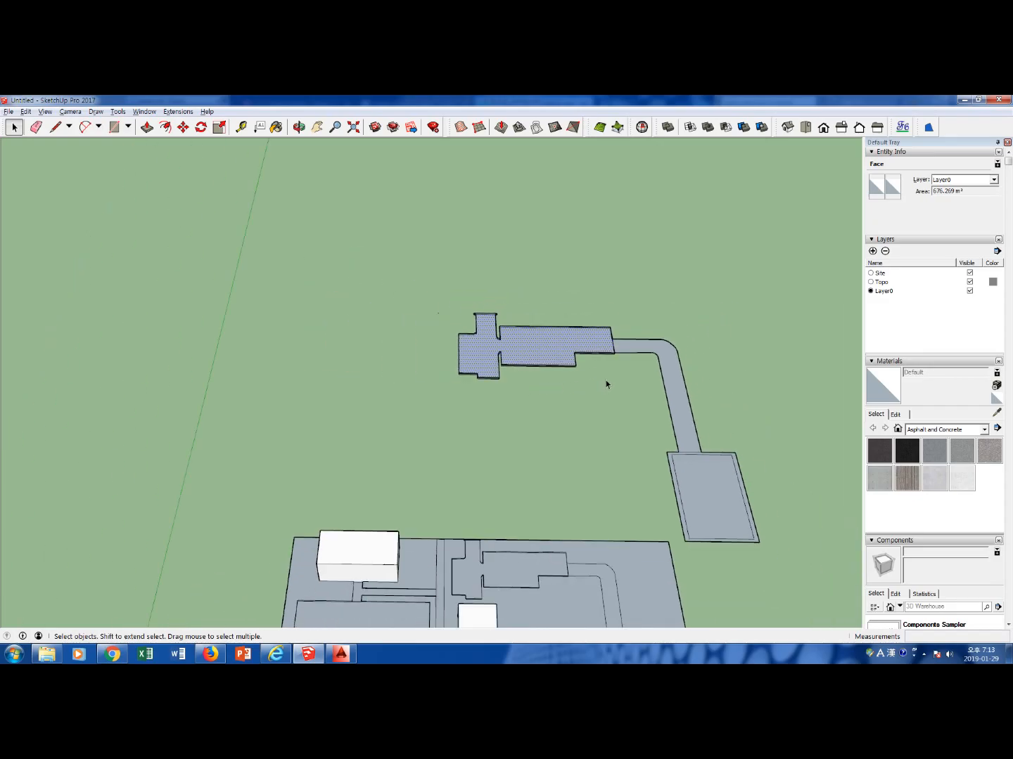
pyautogui.scroll(-1, 606, 384)
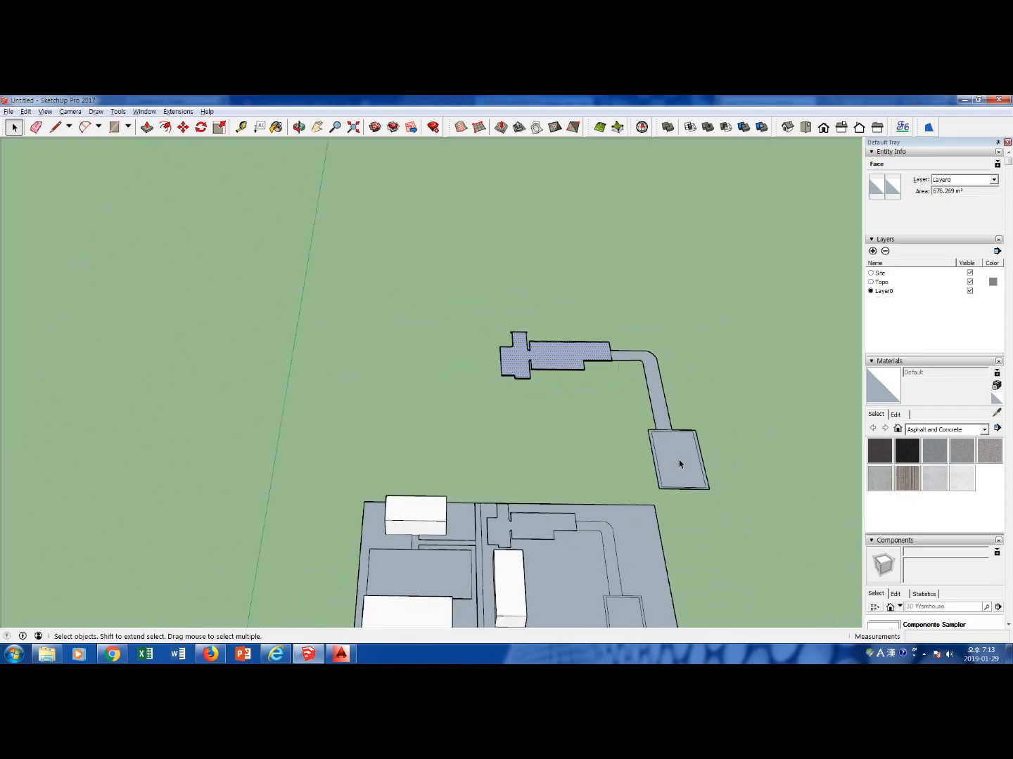
pyautogui.moveTo(630, 422); pyautogui.dragTo(723, 497)
pyautogui.click(734, 486)
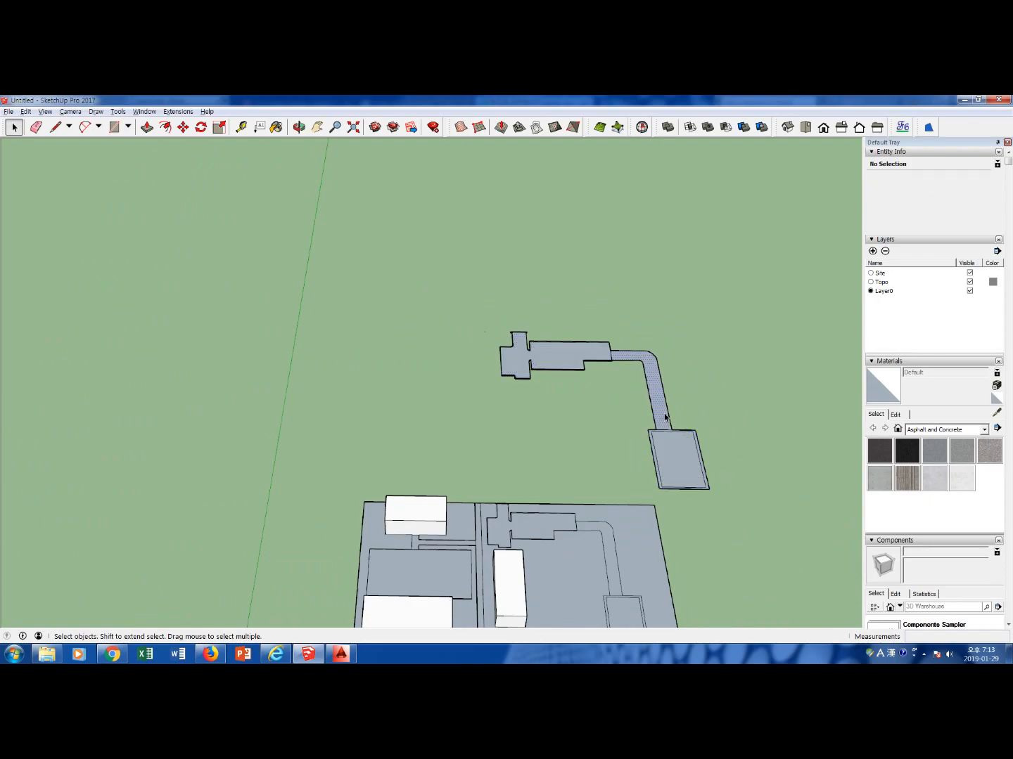
pyautogui.click(569, 359)
pyautogui.moveTo(609, 462)
pyautogui.mouseDown(button='middle')
pyautogui.moveTo(642, 468)
pyautogui.moveTo(618, 465)
pyautogui.mouseUp(button='middle')
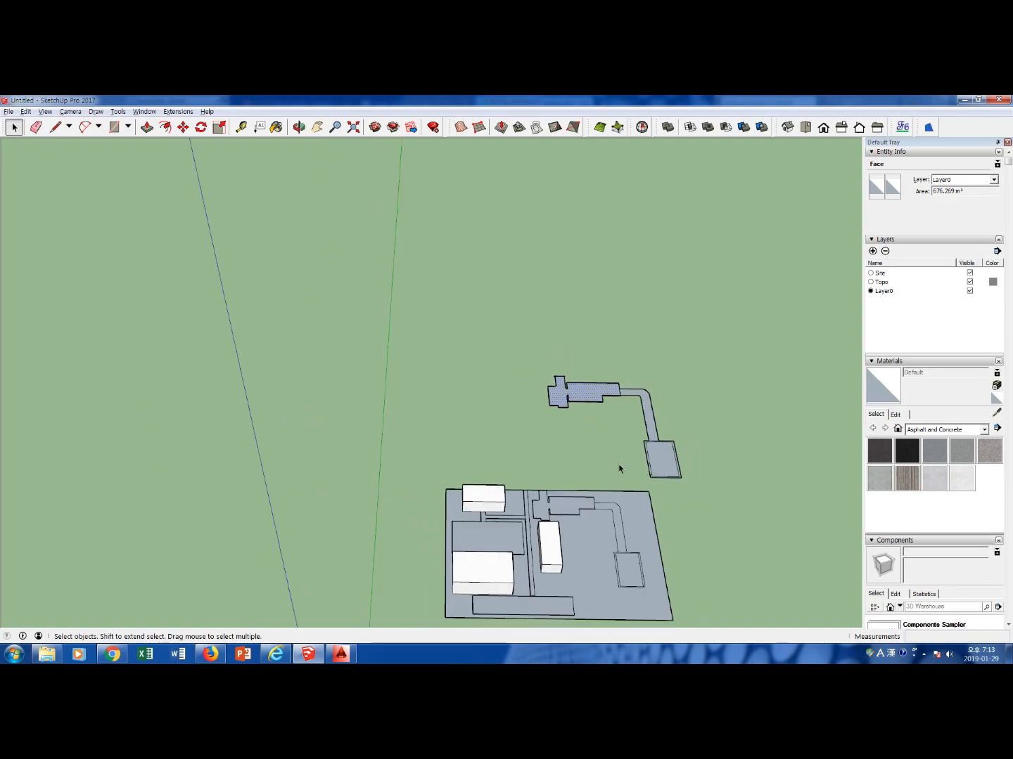
pyautogui.moveTo(680, 540); pyautogui.dragTo(540, 485, button='middle')
pyautogui.scroll(-2, 545, 492)
pyautogui.scroll(-2, 548, 497)
pyautogui.keyDown('shift'); pyautogui.moveTo(515, 586); pyautogui.dragTo(515, 535, button='middle'); pyautogui.keyUp('shift')
pyautogui.scroll(2, 511, 544)
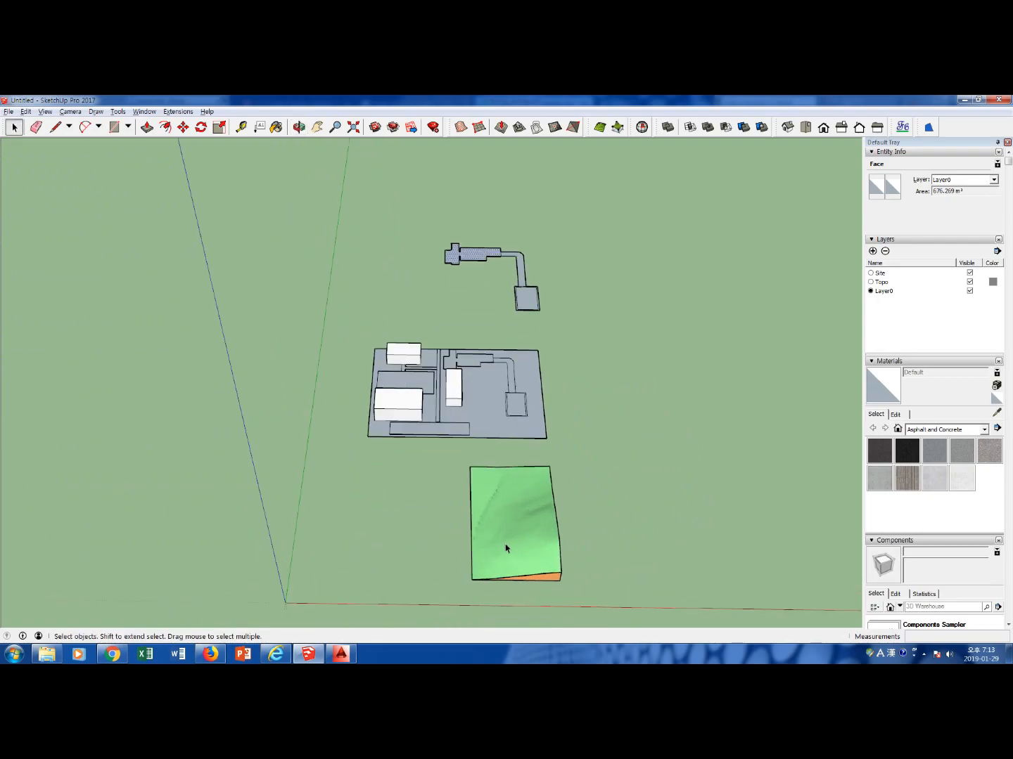
# Move the terrain group about 131.6 m north along the green axis from its southwest corner, onto the site's eastern part
pyautogui.click(491, 564)
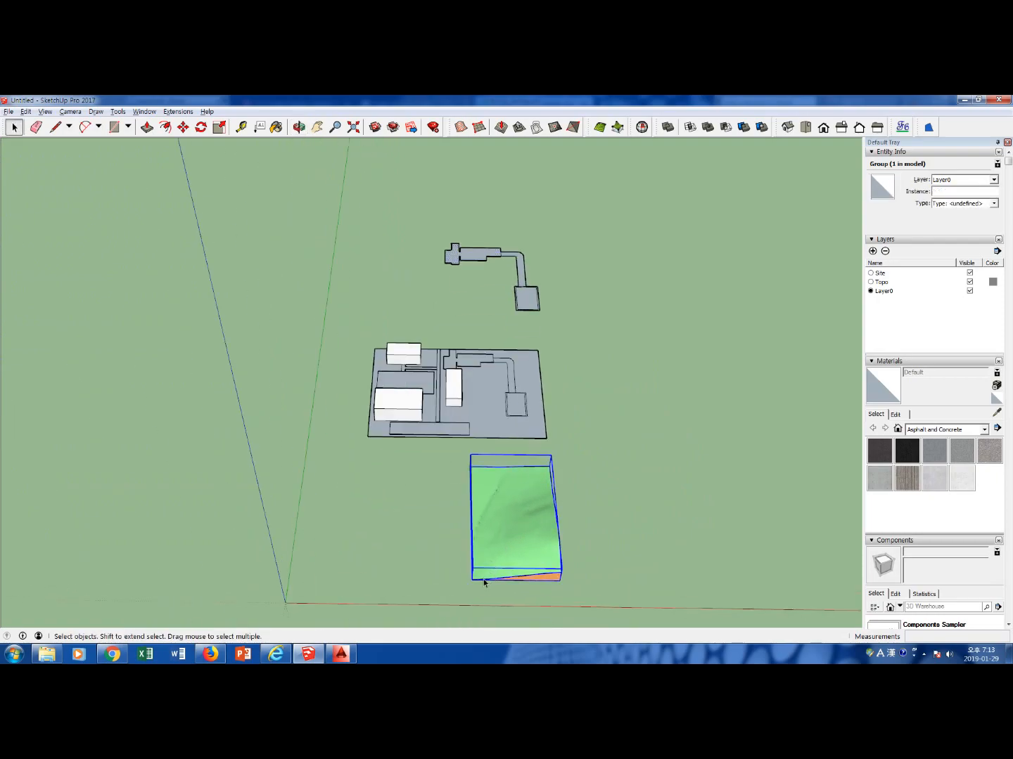
pyautogui.press('m')
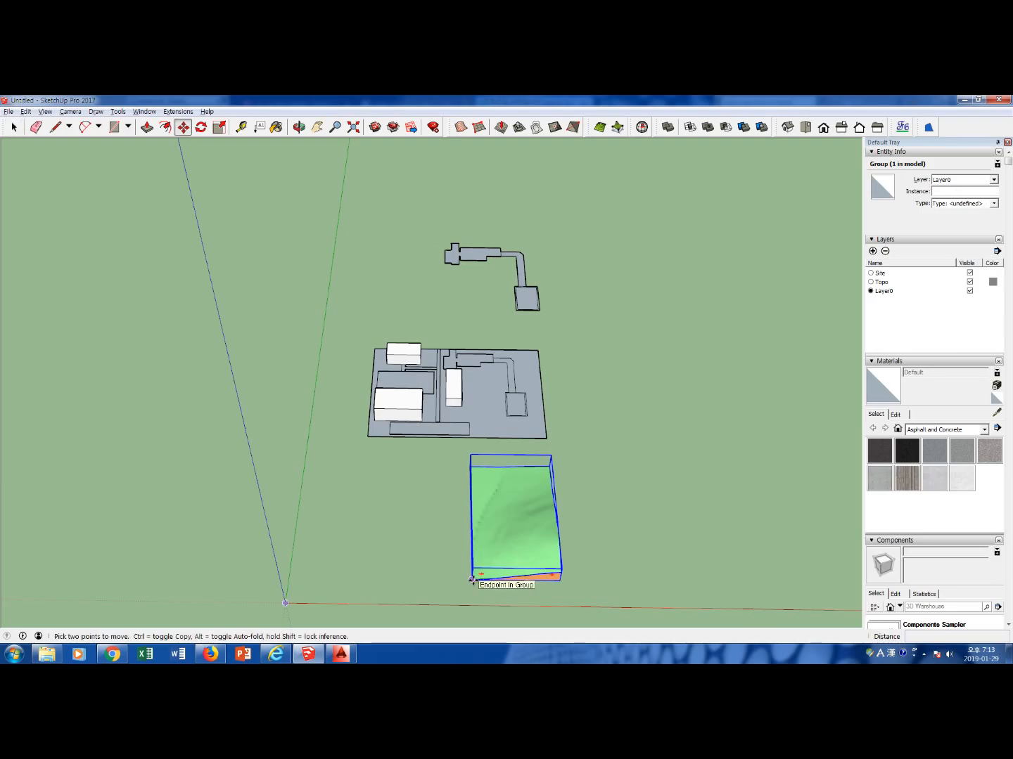
pyautogui.scroll(2, 476, 584)
pyautogui.scroll(5, 475, 584)
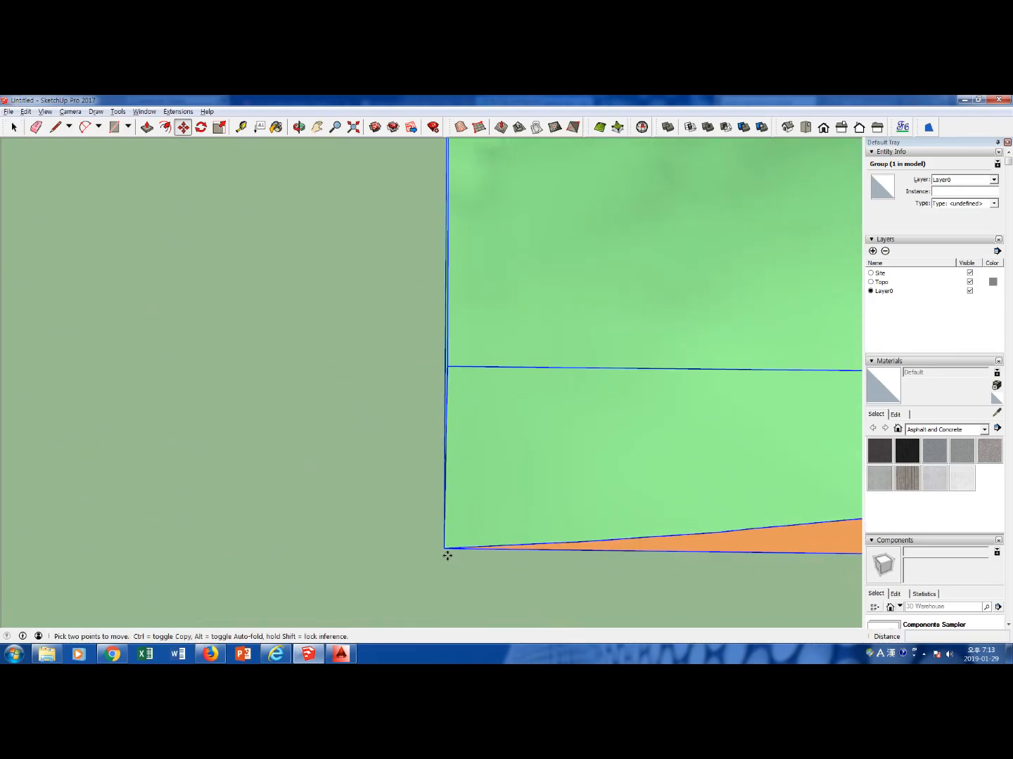
pyautogui.click(444, 549)
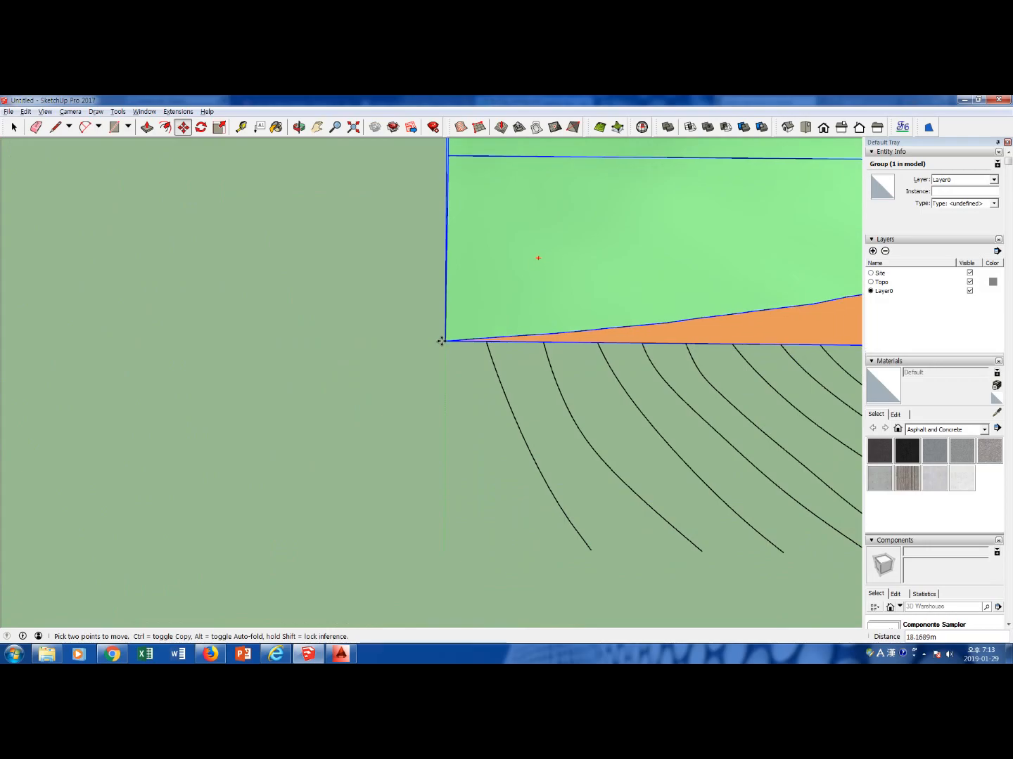
pyautogui.scroll(-5, 446, 335)
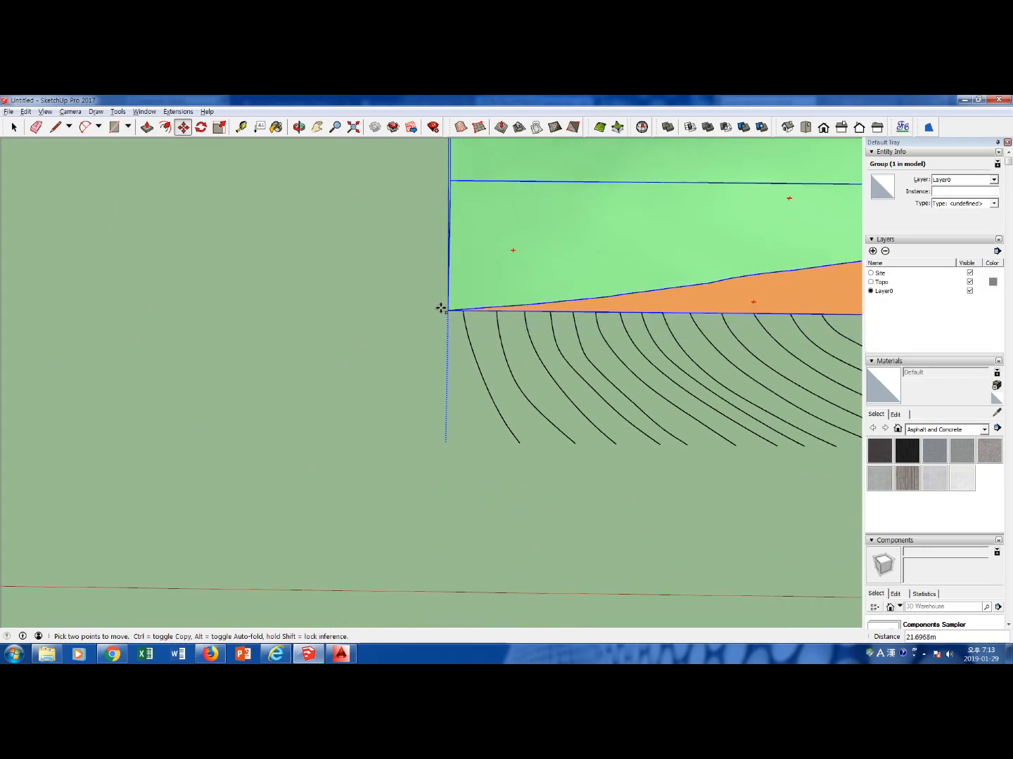
pyautogui.scroll(-5, 438, 279)
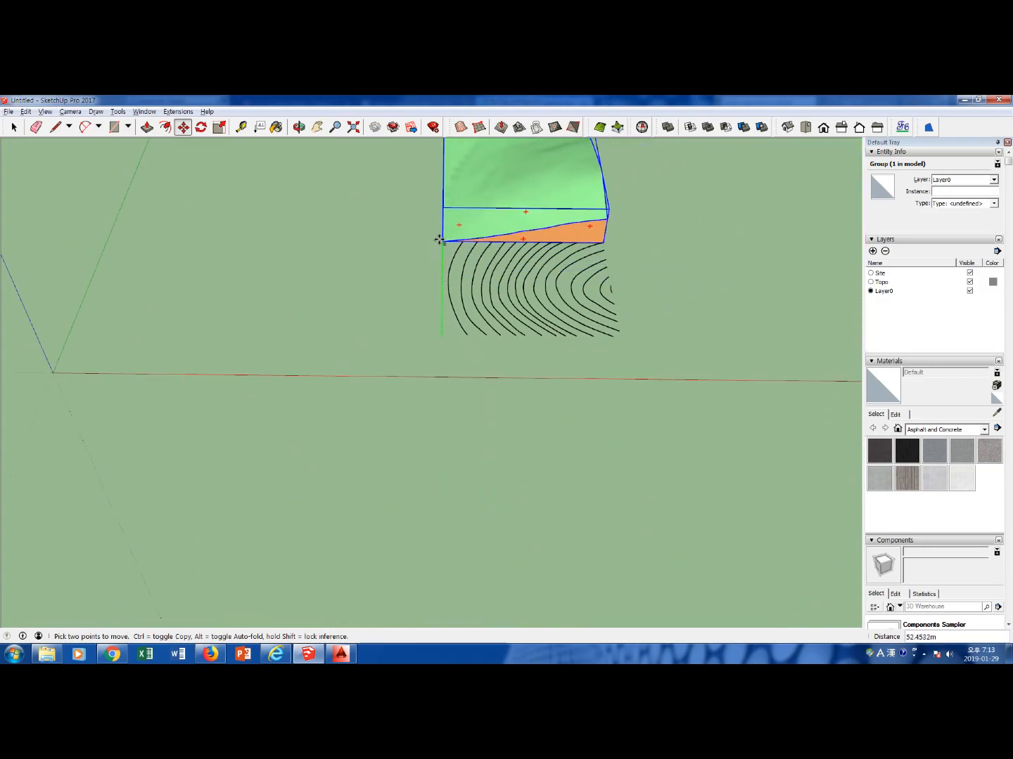
pyautogui.scroll(-2, 443, 194)
pyautogui.scroll(7, 445, 184)
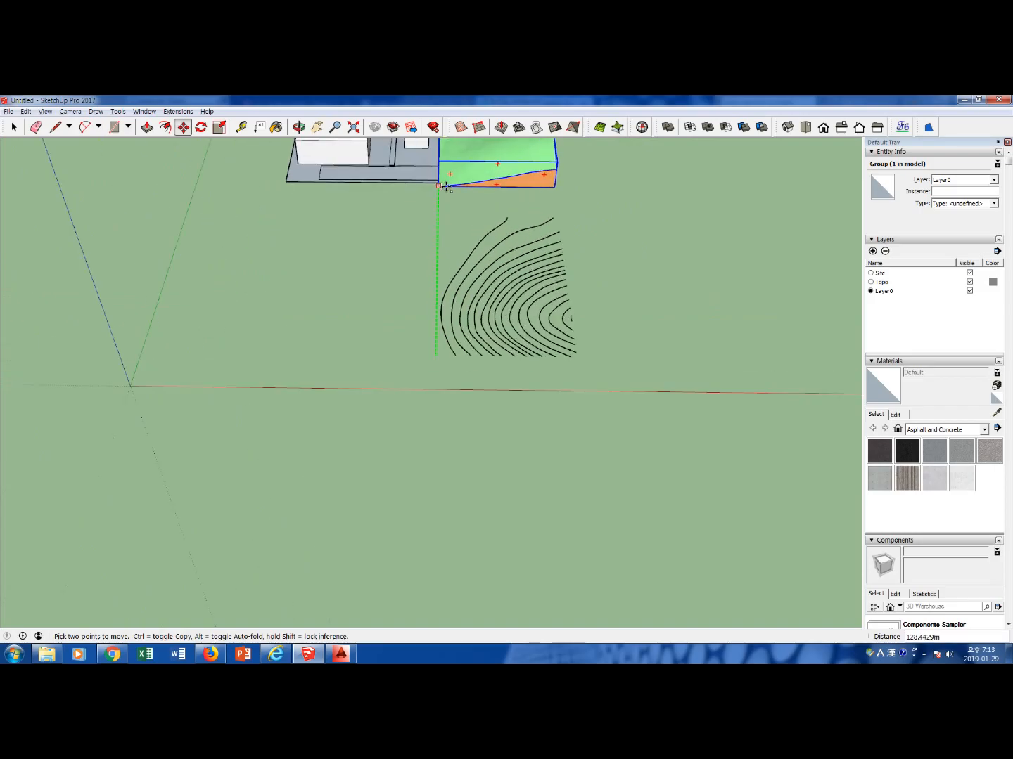
pyautogui.click(429, 177)
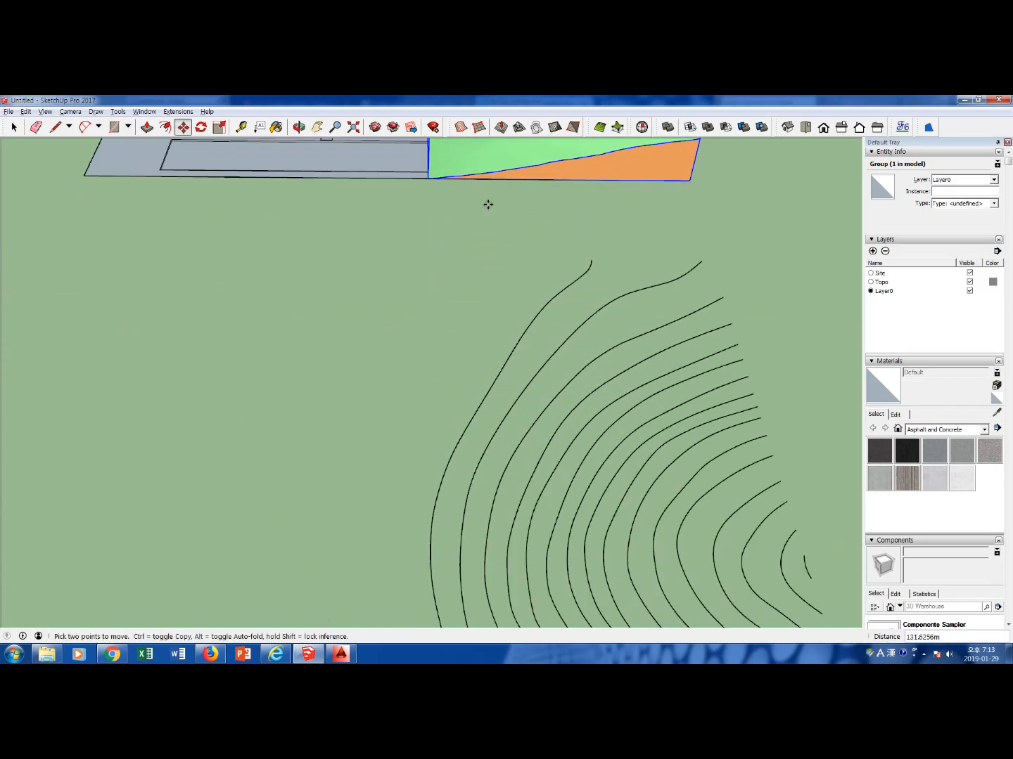
pyautogui.scroll(-8, 554, 206)
pyautogui.moveTo(552, 209); pyautogui.dragTo(498, 331, button='middle')
pyautogui.press('space')
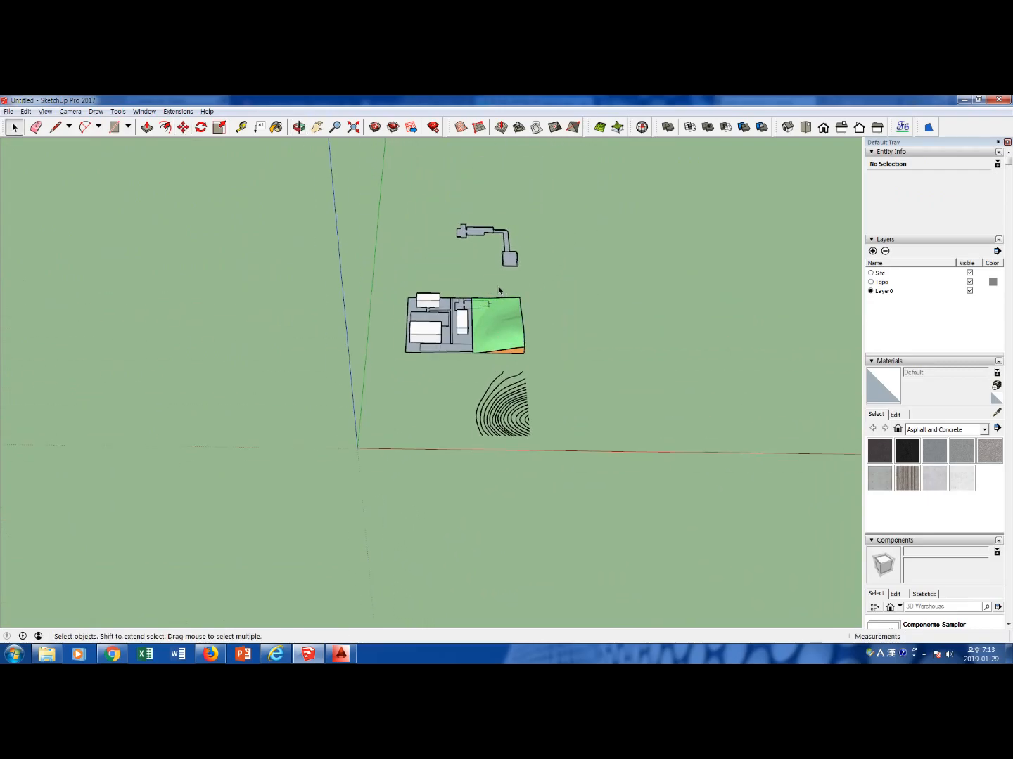
# Stamp the raised plaza face into the terrain with a 0.3048 m offset
pyautogui.scroll(3, 488, 307)
pyautogui.scroll(4, 485, 306)
pyautogui.scroll(-2, 453, 316)
pyautogui.scroll(-1, 452, 294)
pyautogui.click(443, 173)
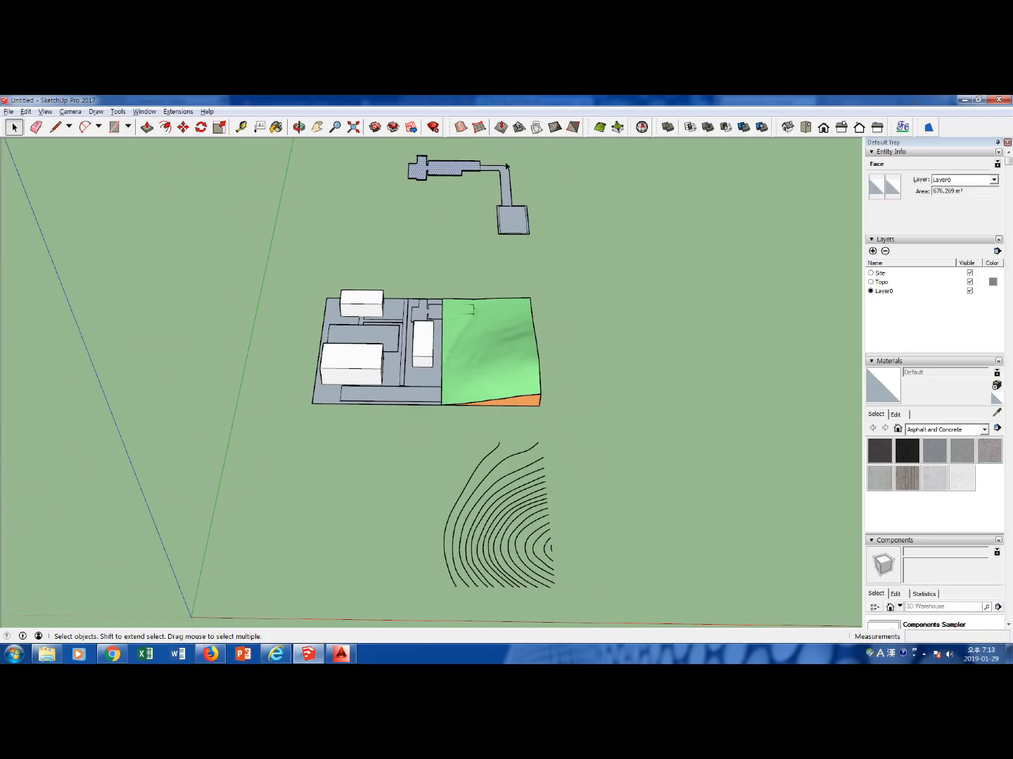
pyautogui.click(520, 128)
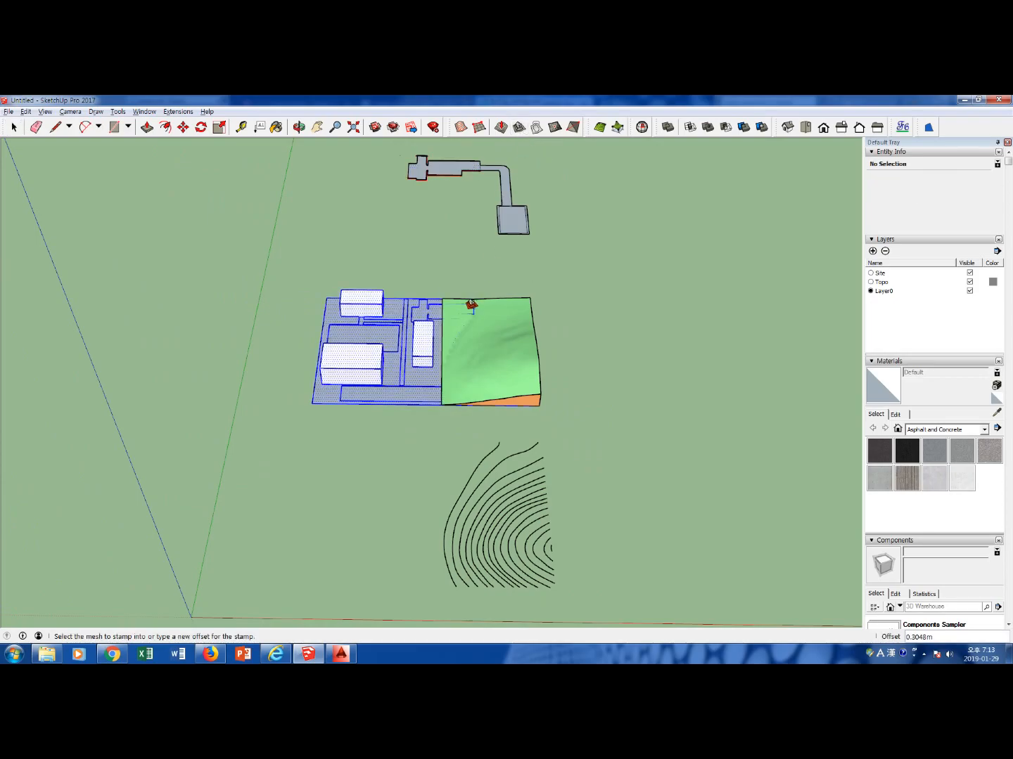
pyautogui.click(465, 316)
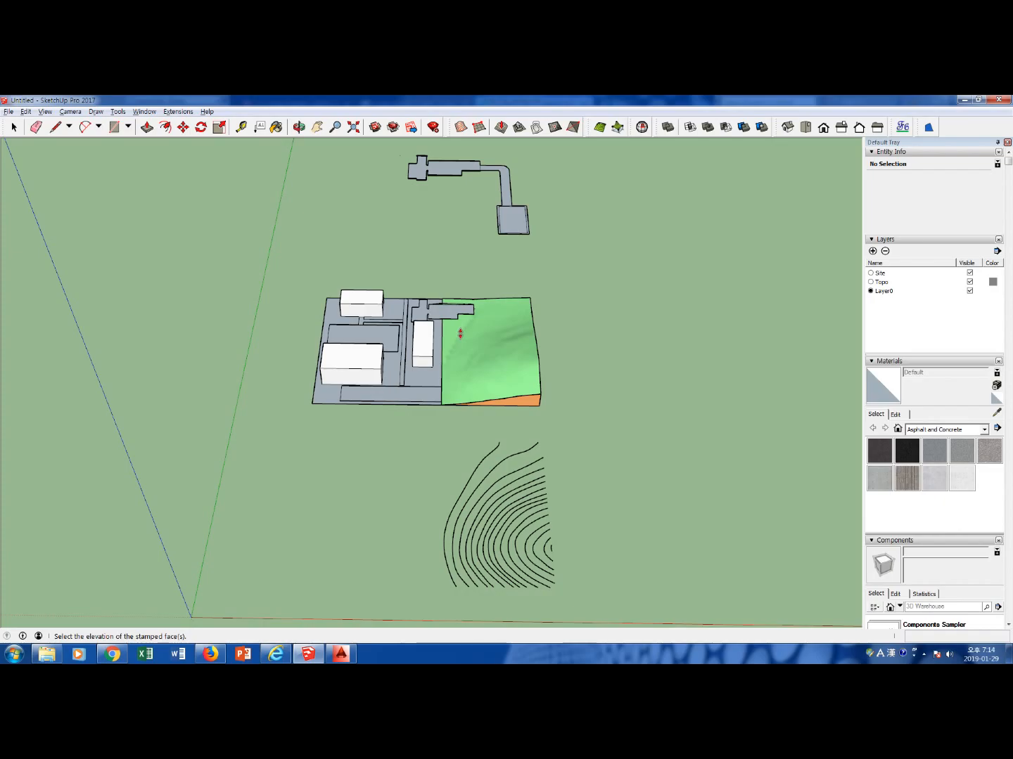
pyautogui.click(459, 333)
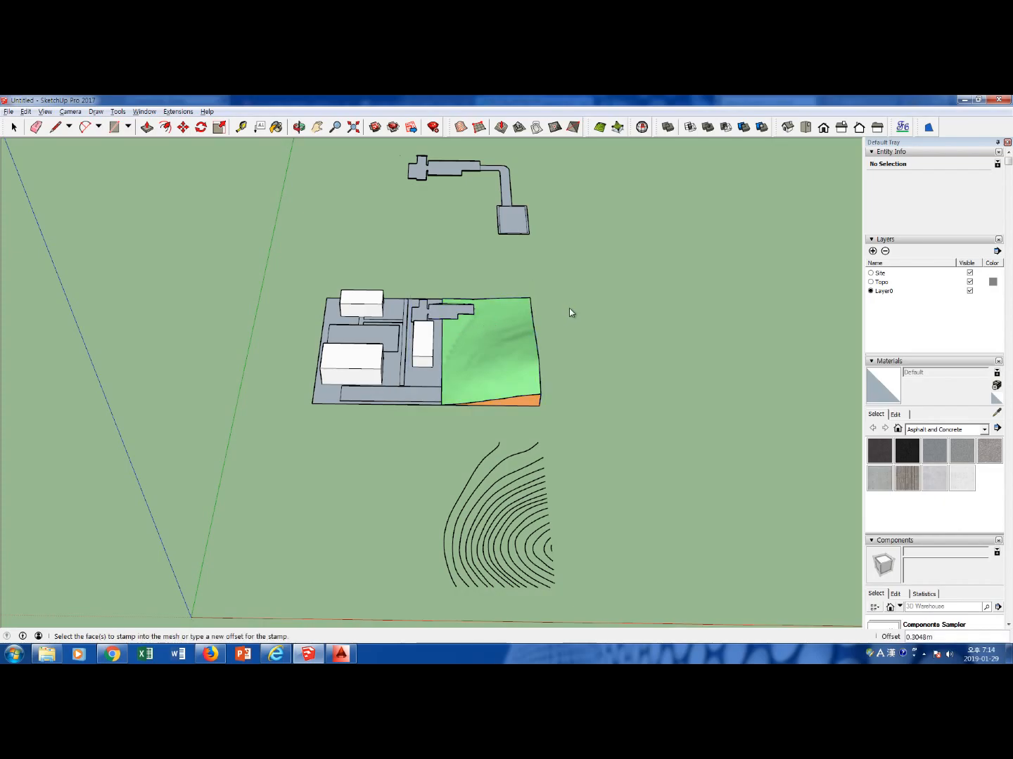
# Examine from close up how the stamped plaza meets the terrain slope beside the long building
pyautogui.scroll(2, 570, 307)
pyautogui.press('space')
pyautogui.scroll(3, 446, 315)
pyautogui.moveTo(324, 359); pyautogui.dragTo(516, 289, button='middle')
pyautogui.scroll(9, 366, 338)
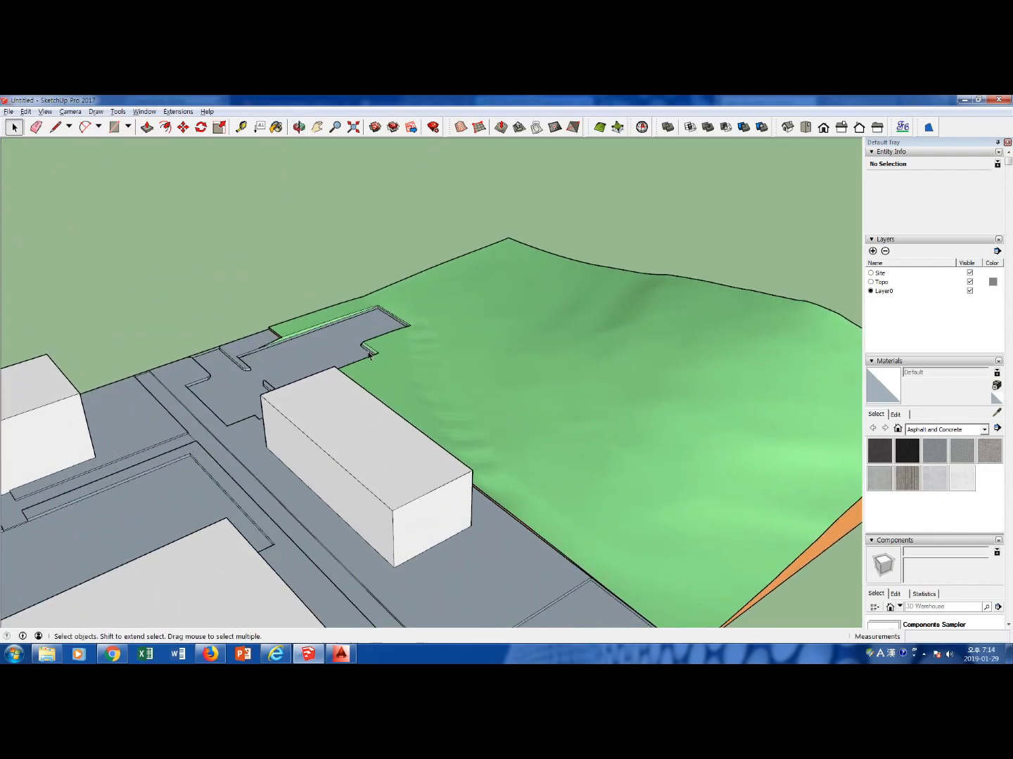
pyautogui.moveTo(337, 356); pyautogui.dragTo(447, 343, button='middle')
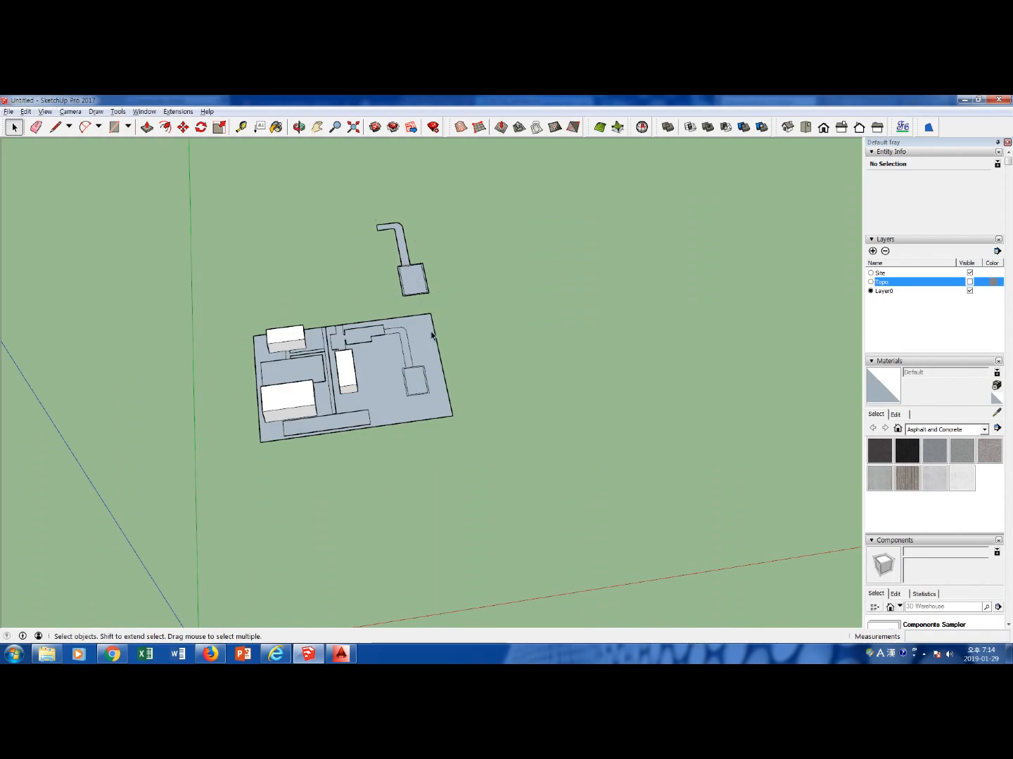
# Copy the curved path face from the site plan about 67 m along the red axis, beyond the site's eastern edge
pyautogui.click(420, 288)
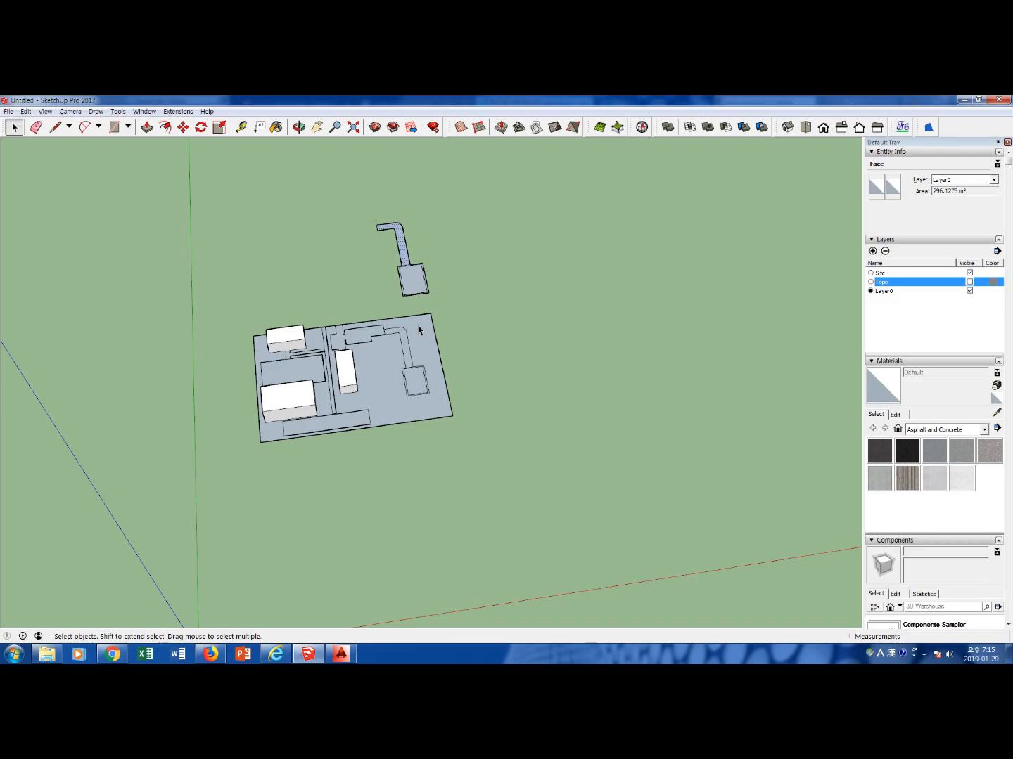
pyautogui.scroll(5, 420, 329)
pyautogui.click(402, 360)
pyautogui.click(491, 359)
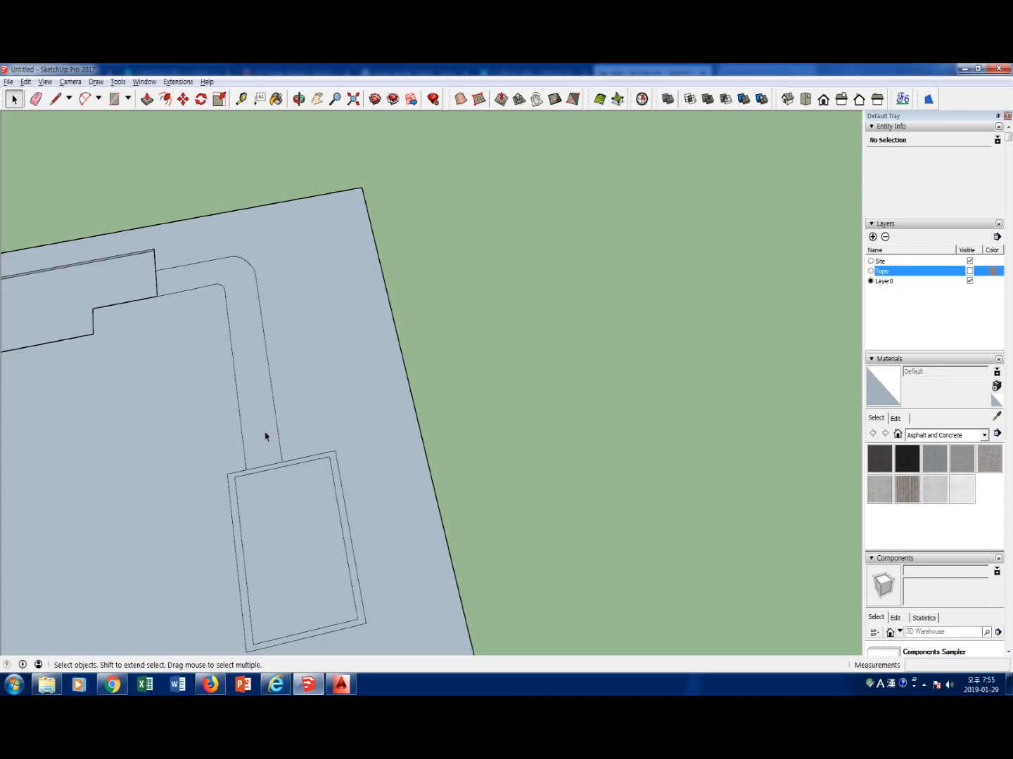
pyautogui.click(266, 437)
pyautogui.press('m')
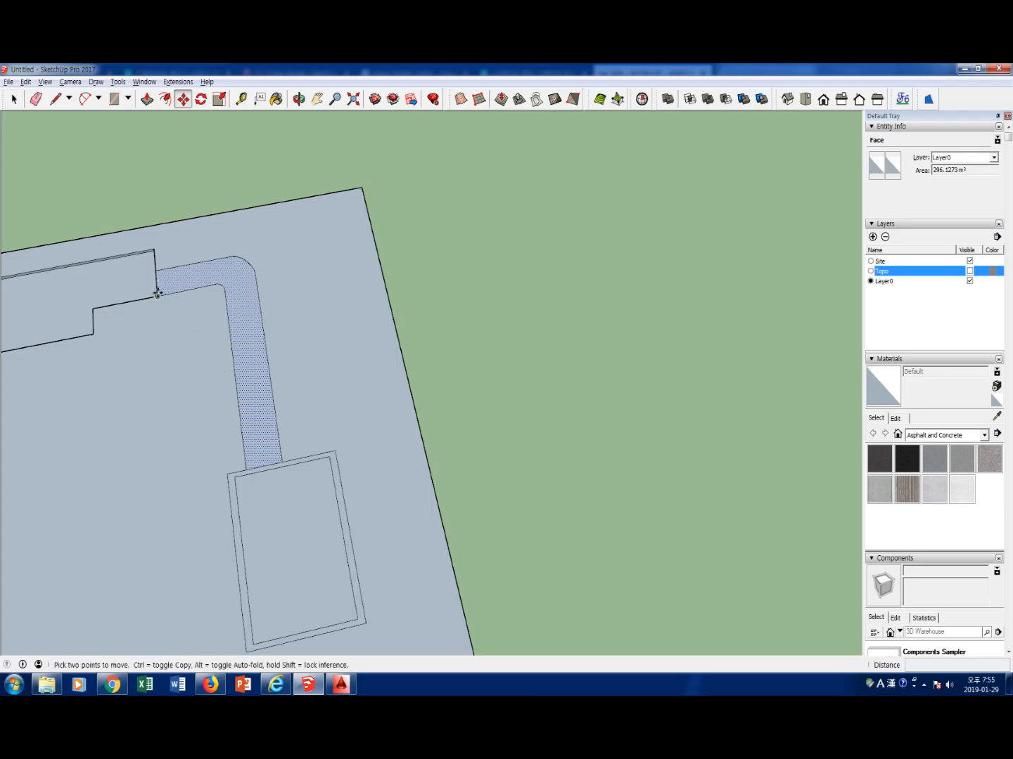
pyautogui.click(158, 295)
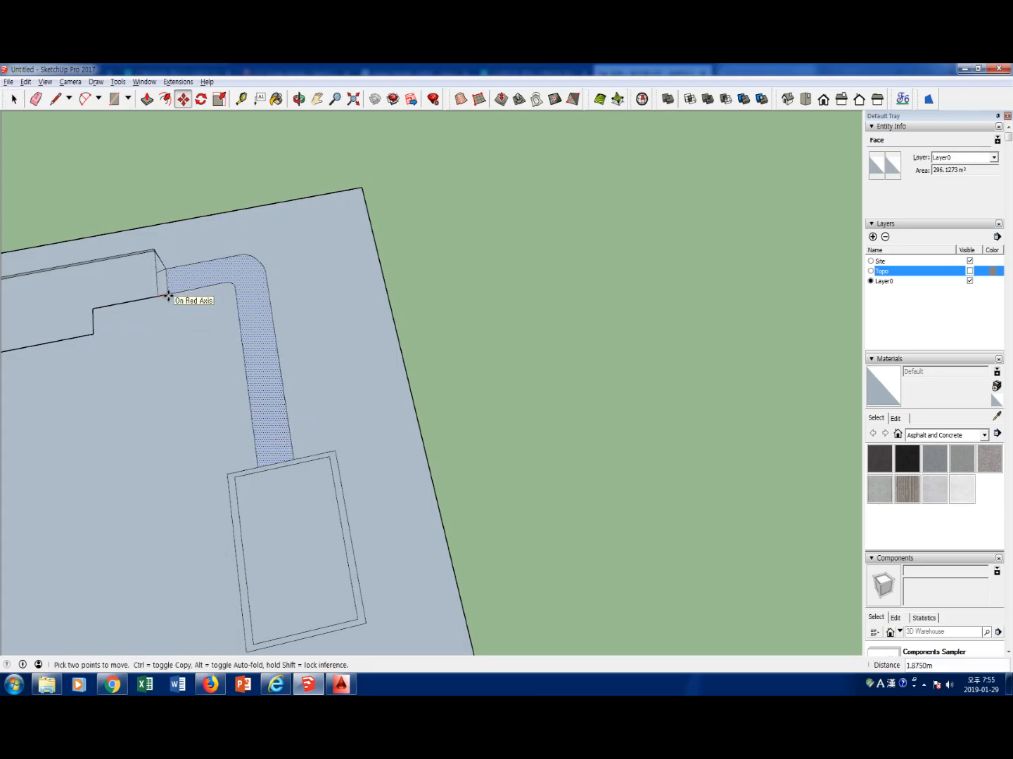
pyautogui.press('ctrl')
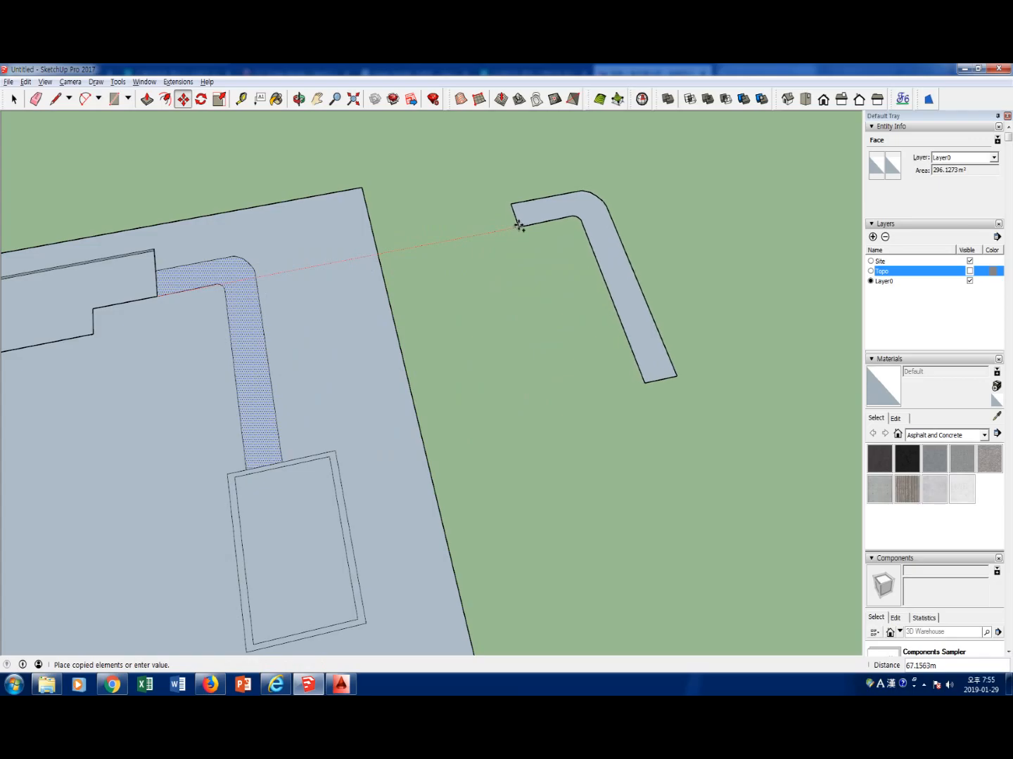
pyautogui.click(520, 220)
pyautogui.press('space')
pyautogui.click(515, 255)
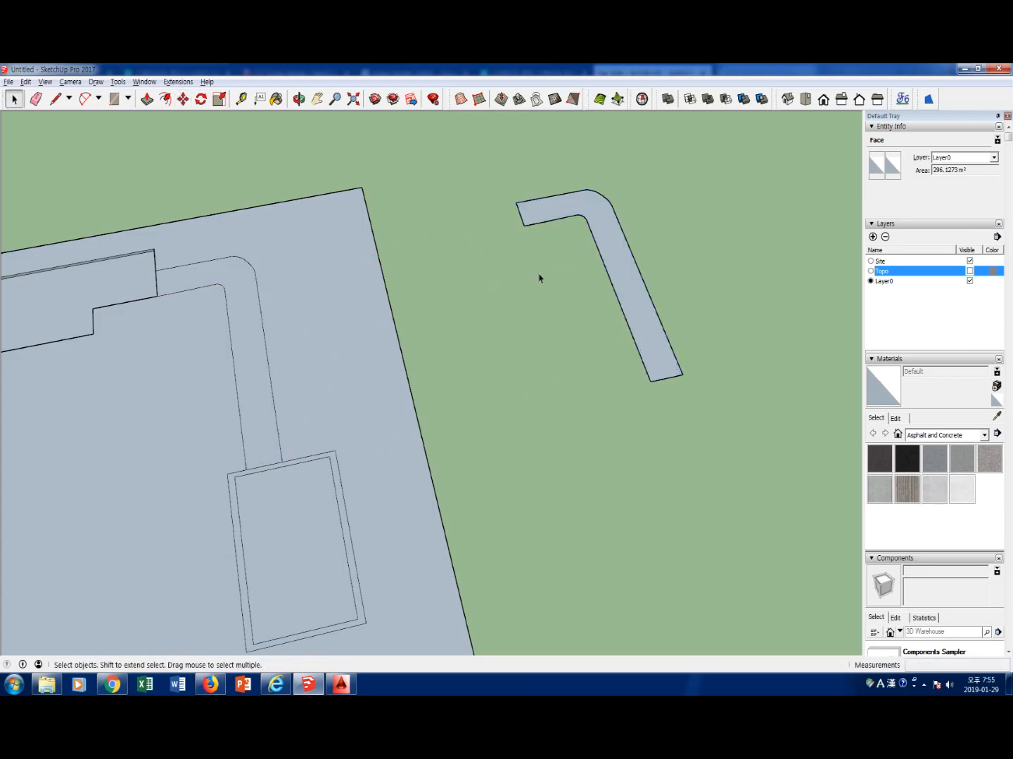
# Delete the copied path's face, both end edges and outer curved boundary, keeping only the inner curved edge
pyautogui.click(625, 266)
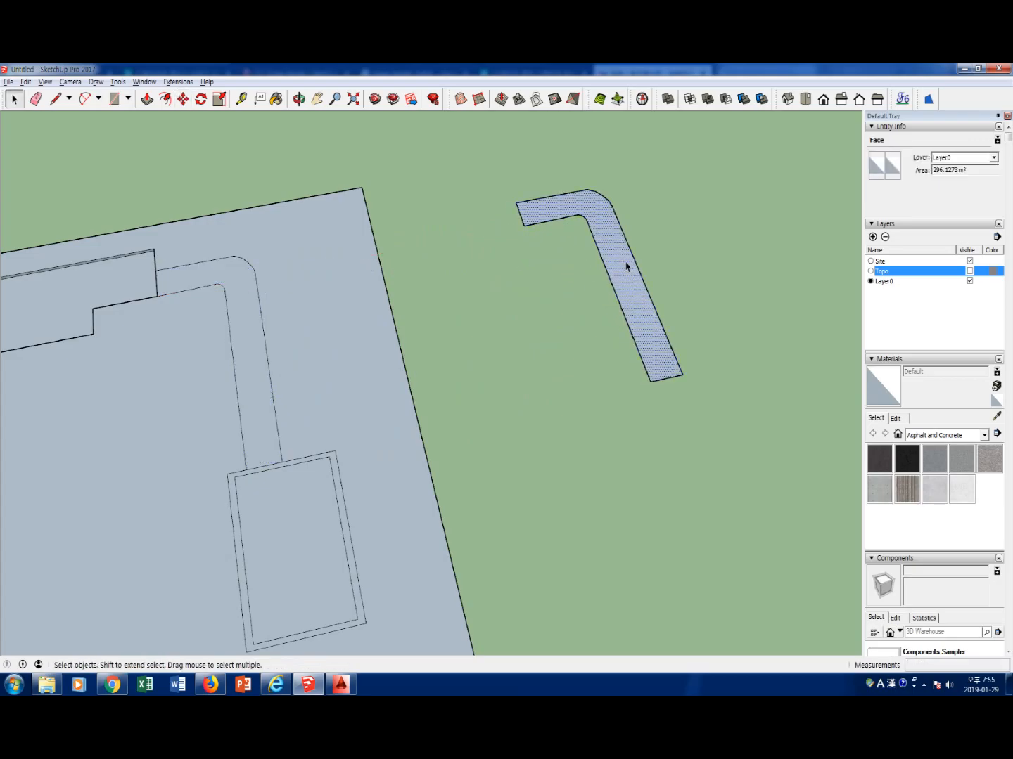
pyautogui.click(565, 226)
pyautogui.click(521, 215)
pyautogui.press('Delete')
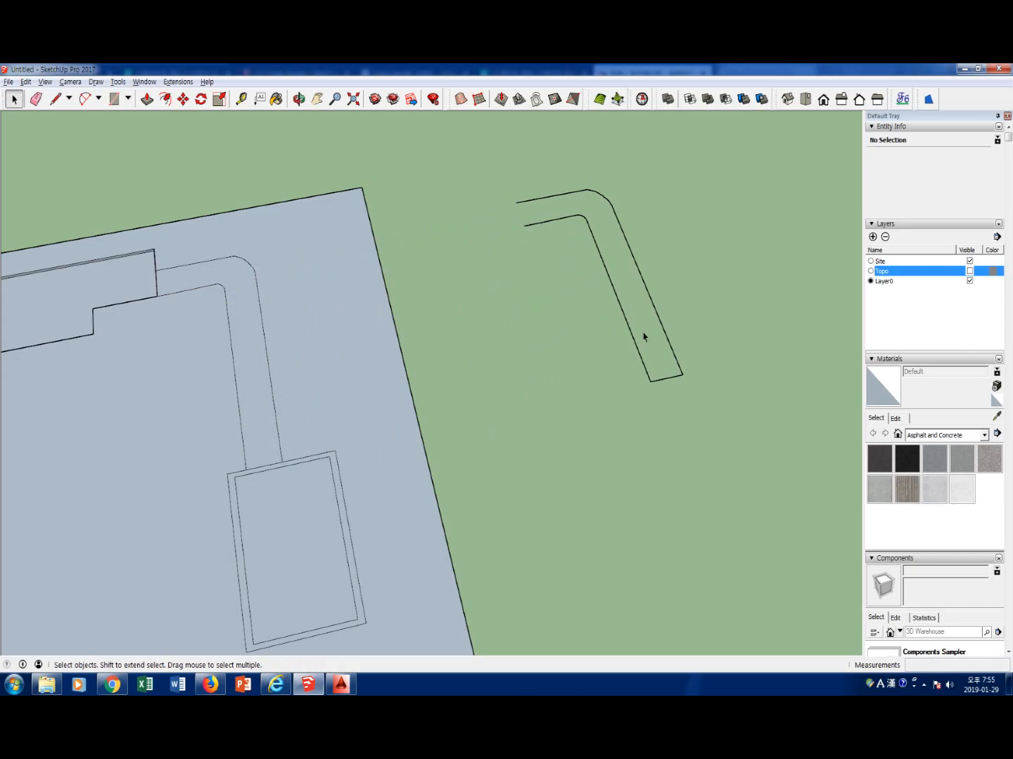
pyautogui.click(673, 377)
pyautogui.press('Delete')
pyautogui.click(608, 199)
pyautogui.press('Delete')
pyautogui.click(594, 191)
pyautogui.press('Delete')
pyautogui.click(535, 200)
pyautogui.press('Delete')
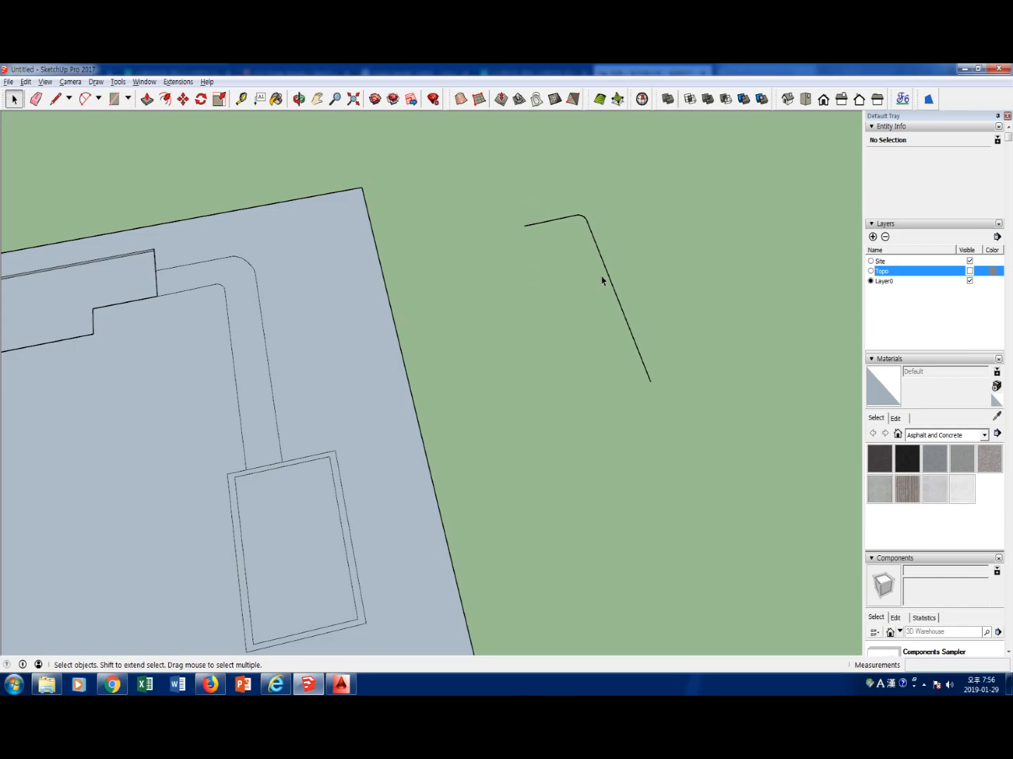
# Draw a 6 m by 6 m square on the ground beside the curved path line
pyautogui.press('r')
pyautogui.click(529, 406)
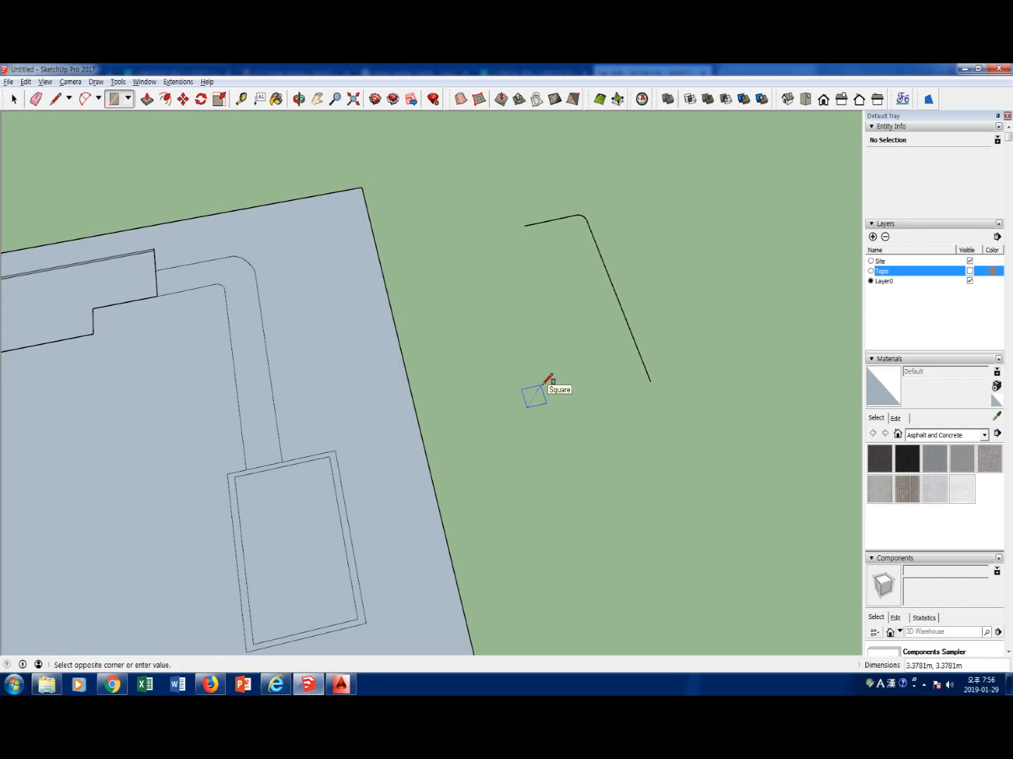
pyautogui.write('6.6')
pyautogui.press('Return')
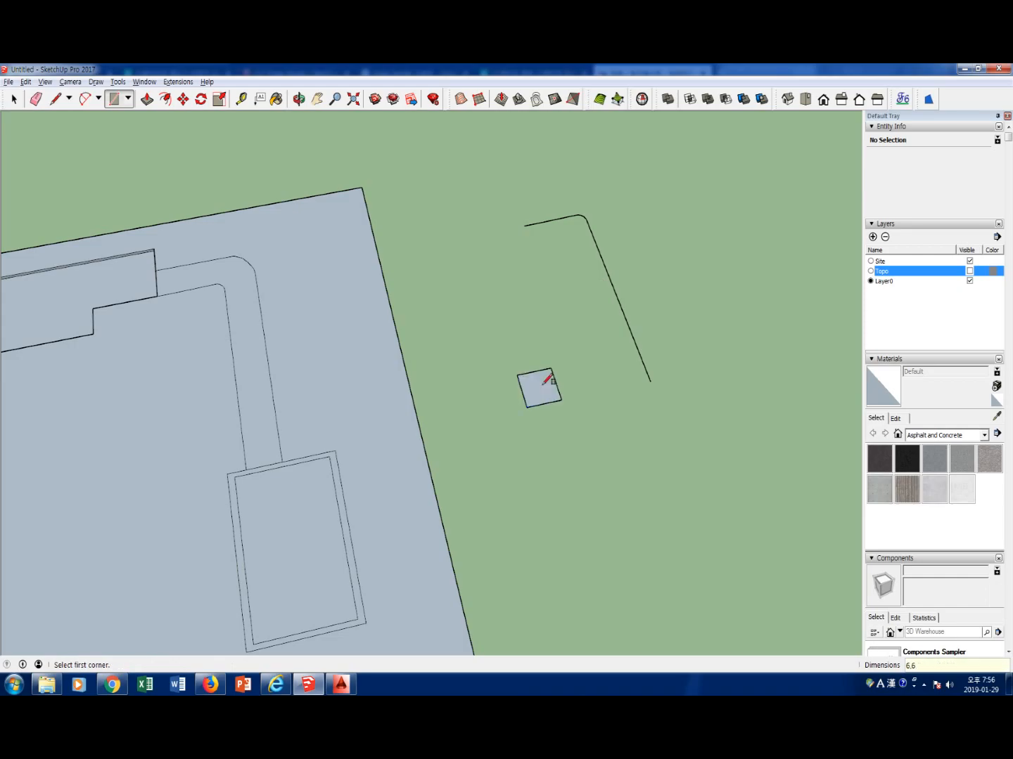
pyautogui.press('space')
# Pull the square up 7 m into a box
pyautogui.scroll(3, 545, 401)
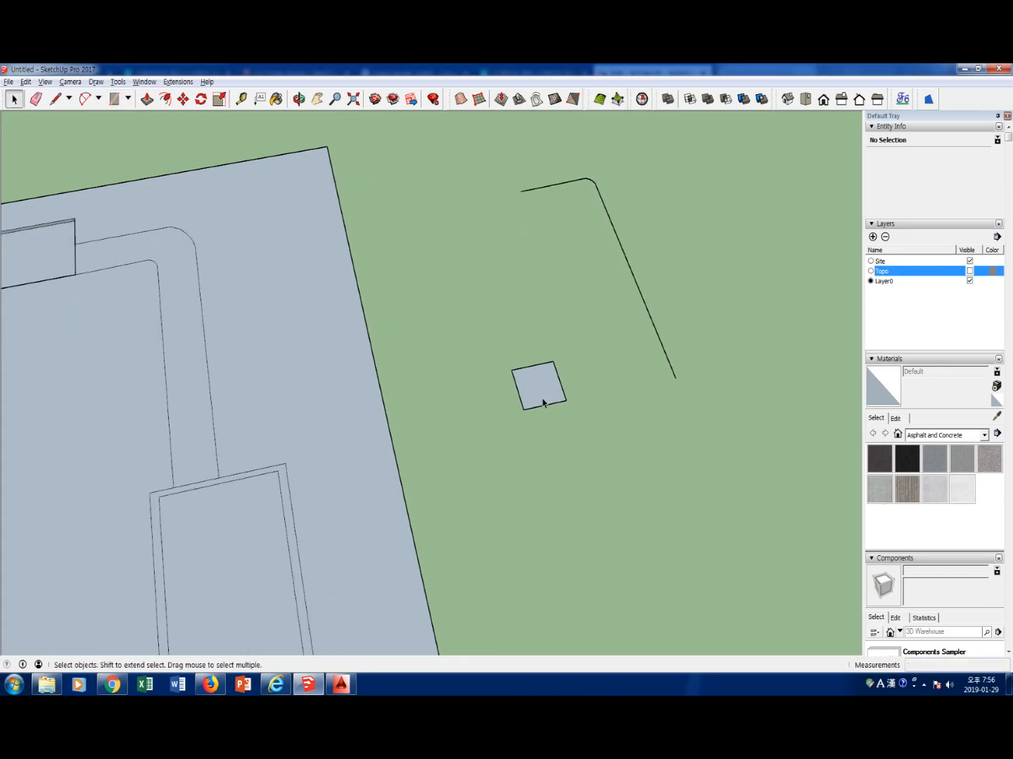
pyautogui.press('p')
pyautogui.click(544, 401)
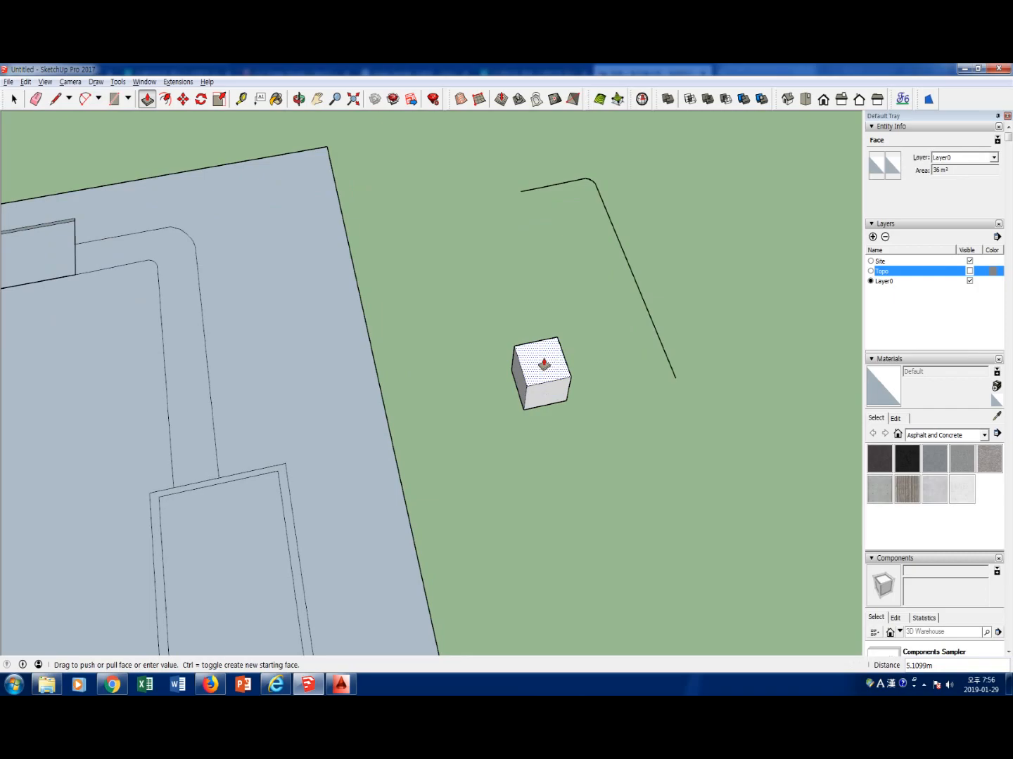
pyautogui.click(544, 364)
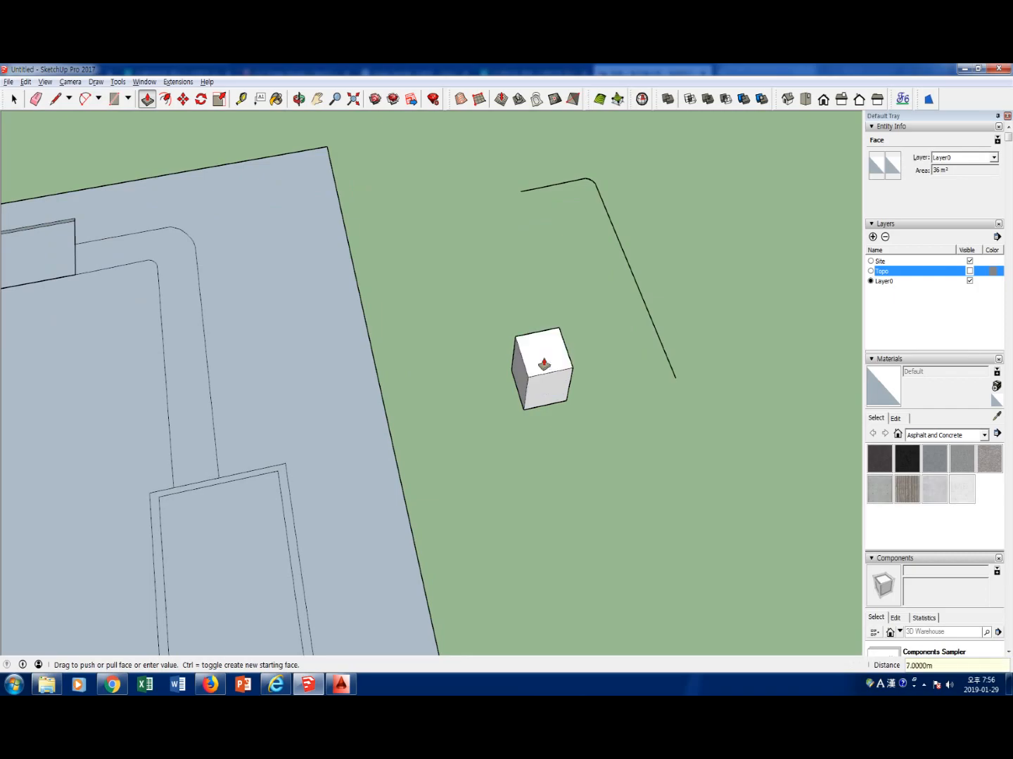
# Turn the box into a wedge by erasing its upper and vertical edges on one side and drawing the sloping edges
pyautogui.press('e')
pyautogui.click(514, 340)
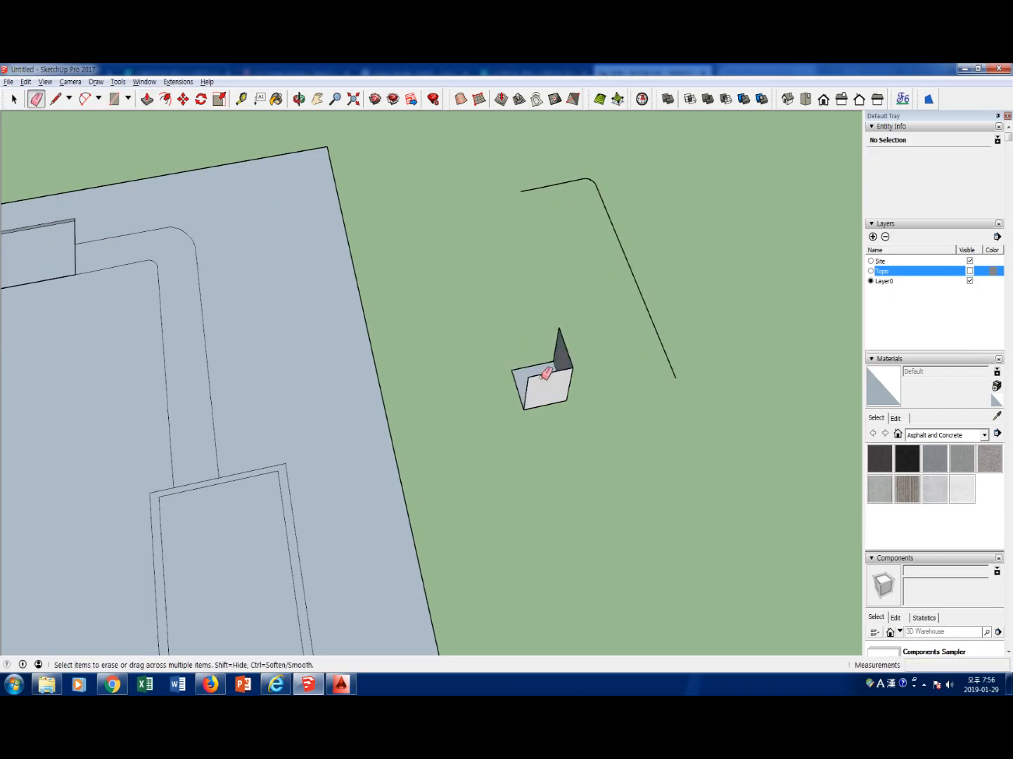
pyautogui.click(526, 383)
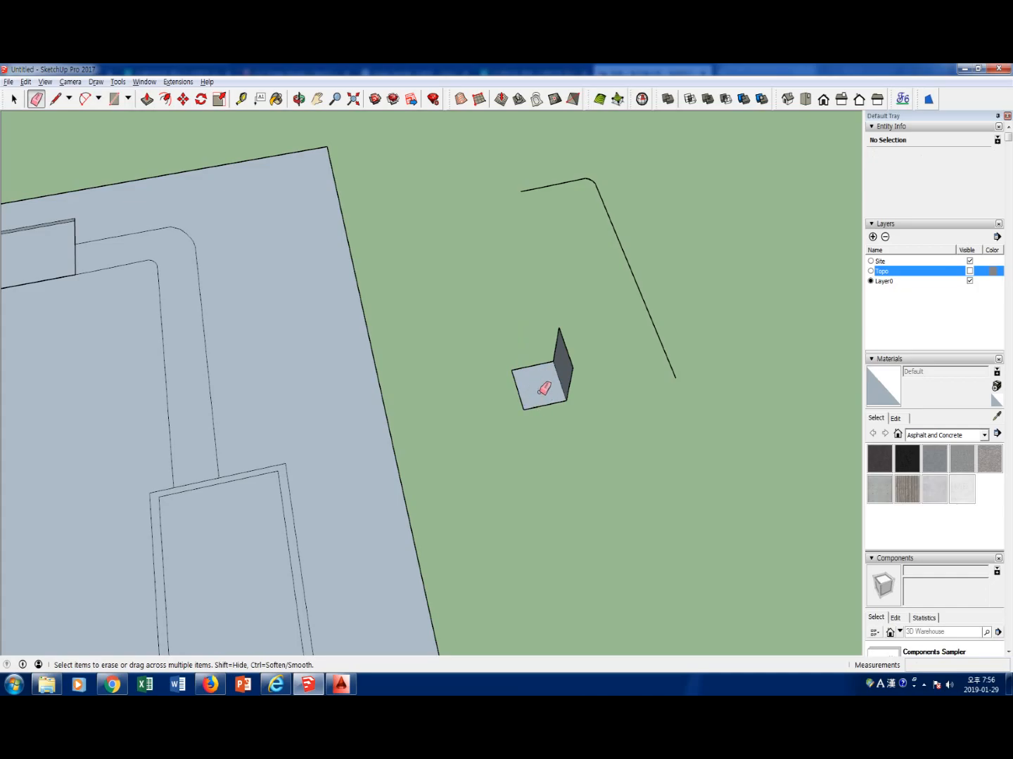
pyautogui.press('l')
pyautogui.click(559, 327)
pyautogui.click(511, 370)
pyautogui.click(572, 367)
pyautogui.click(523, 408)
pyautogui.press('space')
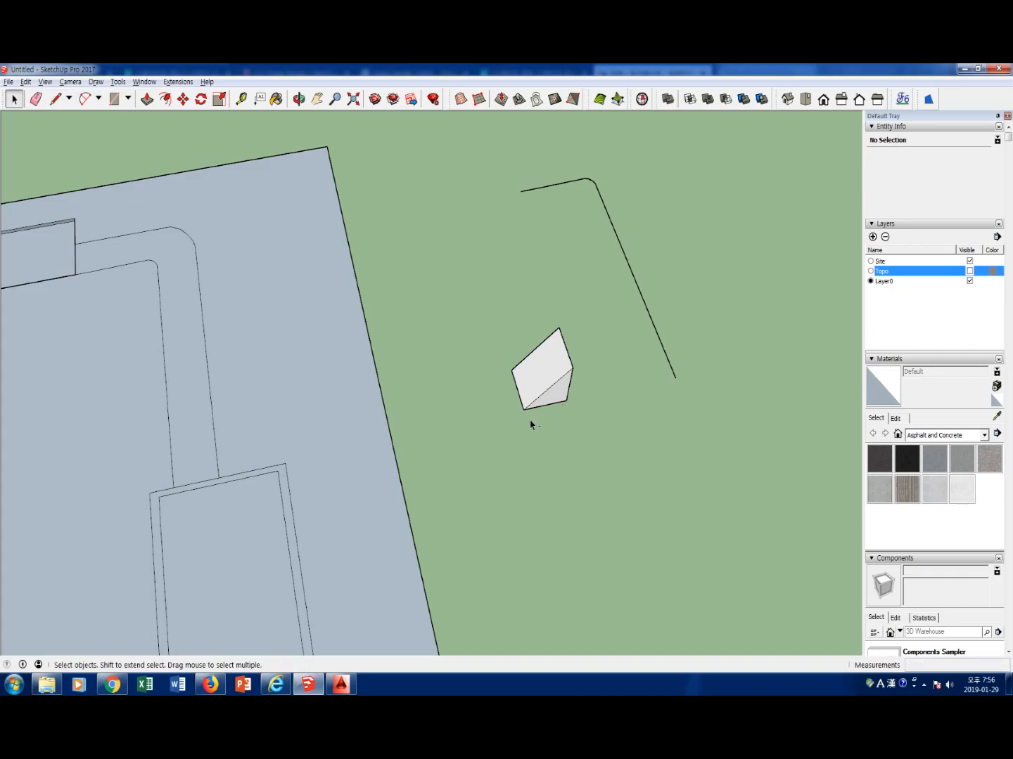
pyautogui.moveTo(528, 418)
pyautogui.mouseDown()
pyautogui.moveTo(498, 381)
pyautogui.moveTo(526, 384)
pyautogui.moveTo(528, 413)
pyautogui.mouseUp()
pyautogui.moveTo(556, 361)
pyautogui.mouseDown()
pyautogui.moveTo(579, 376)
pyautogui.moveTo(575, 336)
pyautogui.mouseUp()
pyautogui.moveTo(506, 398)
pyautogui.mouseDown()
pyautogui.moveTo(572, 355)
pyautogui.moveTo(579, 359)
pyautogui.mouseUp()
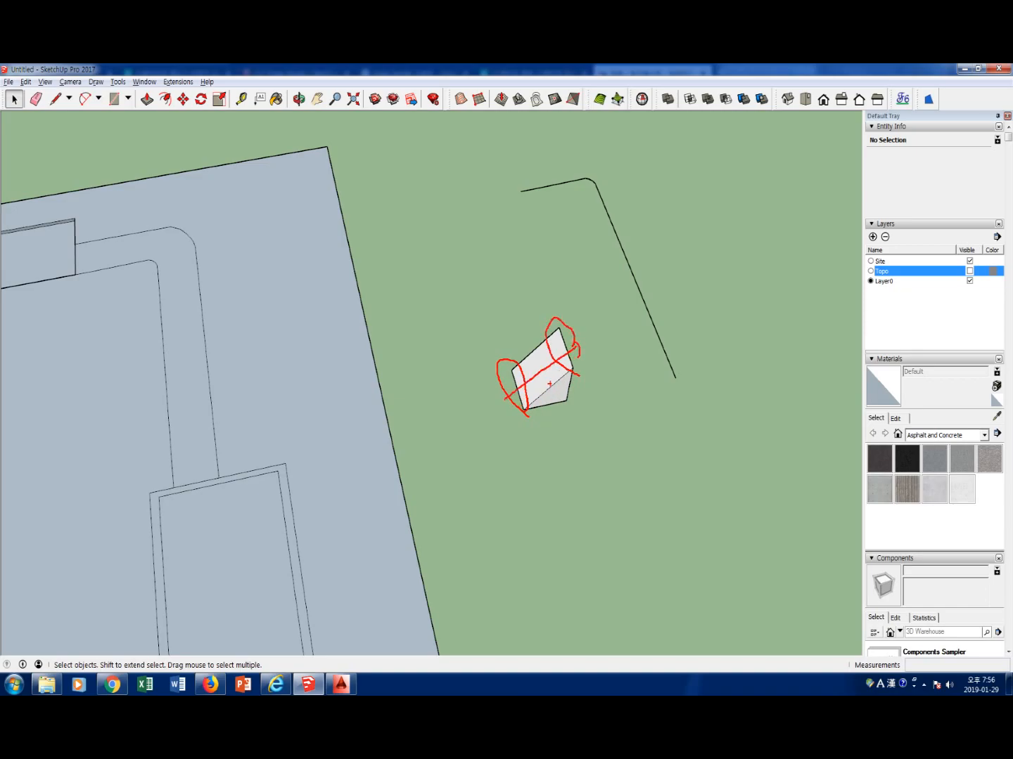
pyautogui.moveTo(508, 190)
pyautogui.mouseDown()
pyautogui.moveTo(625, 241)
pyautogui.moveTo(673, 374)
pyautogui.moveTo(671, 358)
pyautogui.mouseUp()
pyautogui.press('Escape')
# Make a group from all the wedge's faces and edges
pyautogui.click(547, 396)
pyautogui.rightClick(547, 396)
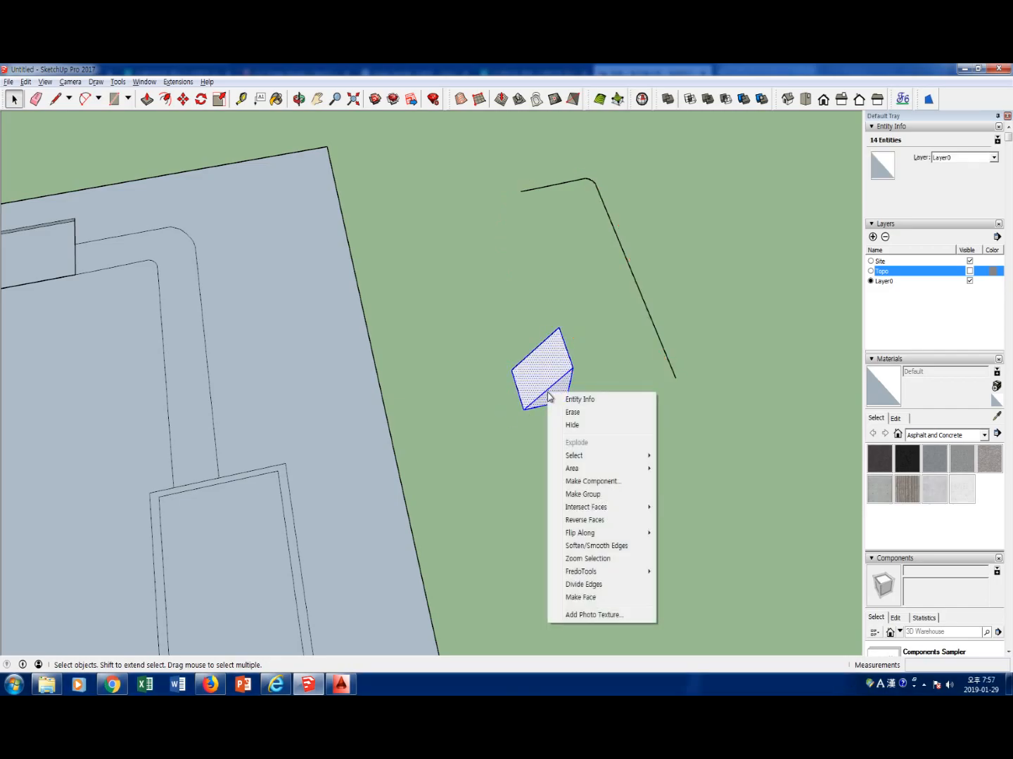
pyautogui.click(591, 494)
pyautogui.click(558, 470)
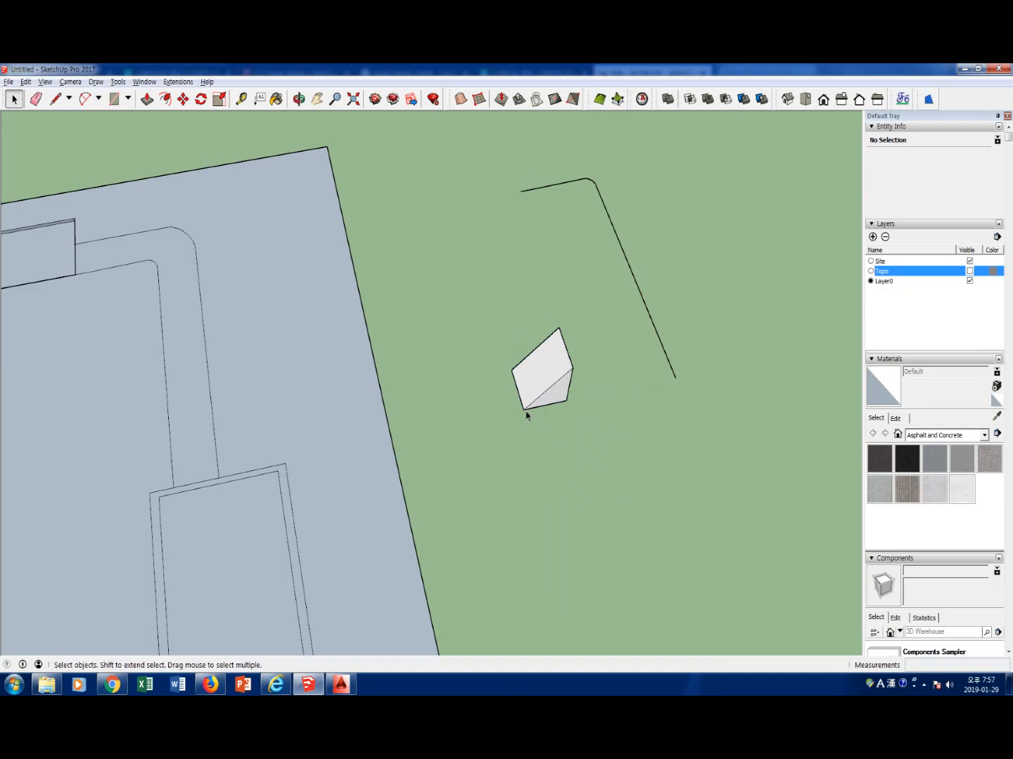
# Draw a separate 6 m line along the red axis on the wedge group's lower front edge
pyautogui.press('l')
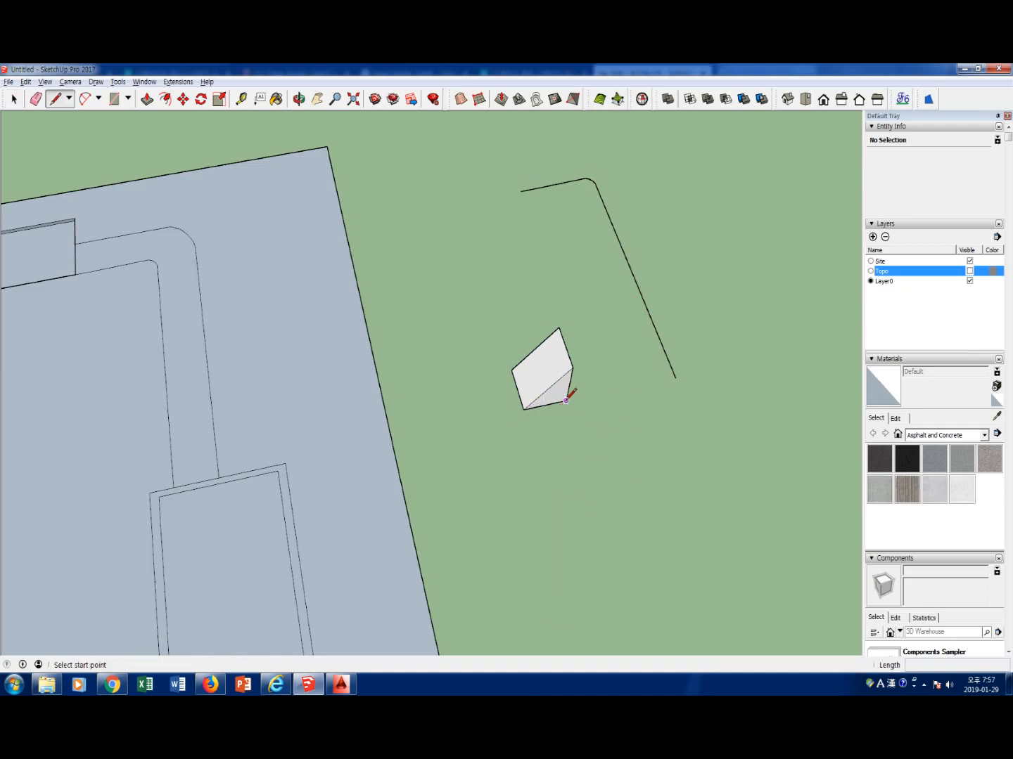
pyautogui.click(566, 400)
pyautogui.click(524, 409)
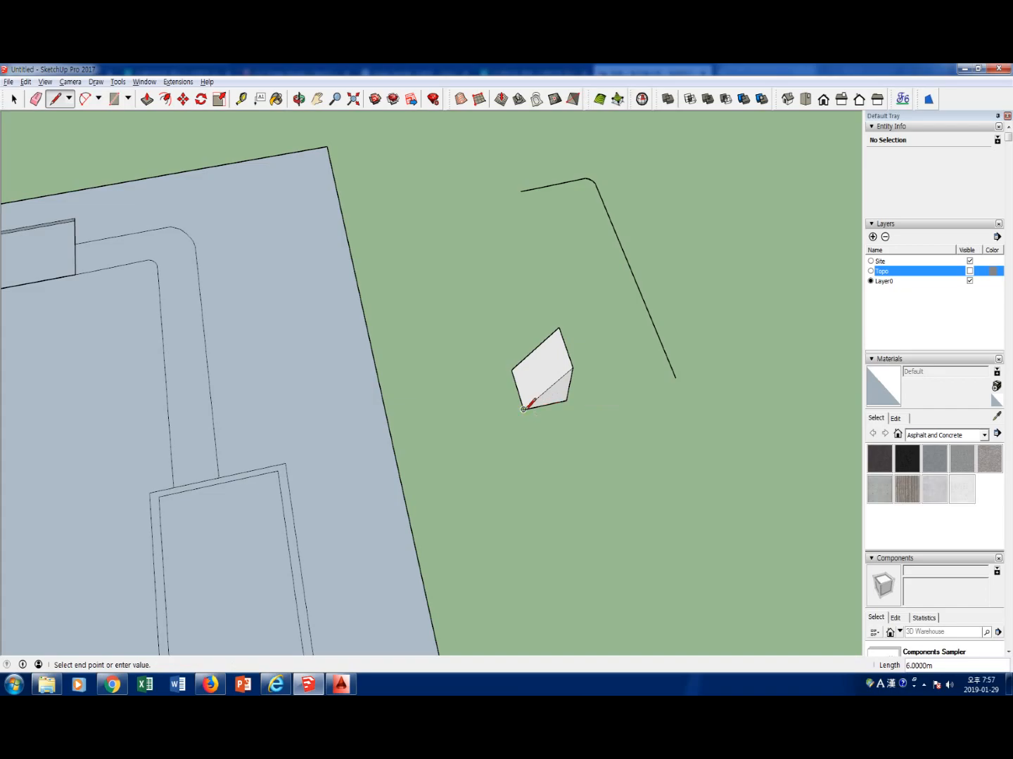
pyautogui.press('space')
pyautogui.click(548, 388)
pyautogui.click(555, 430)
pyautogui.click(551, 406)
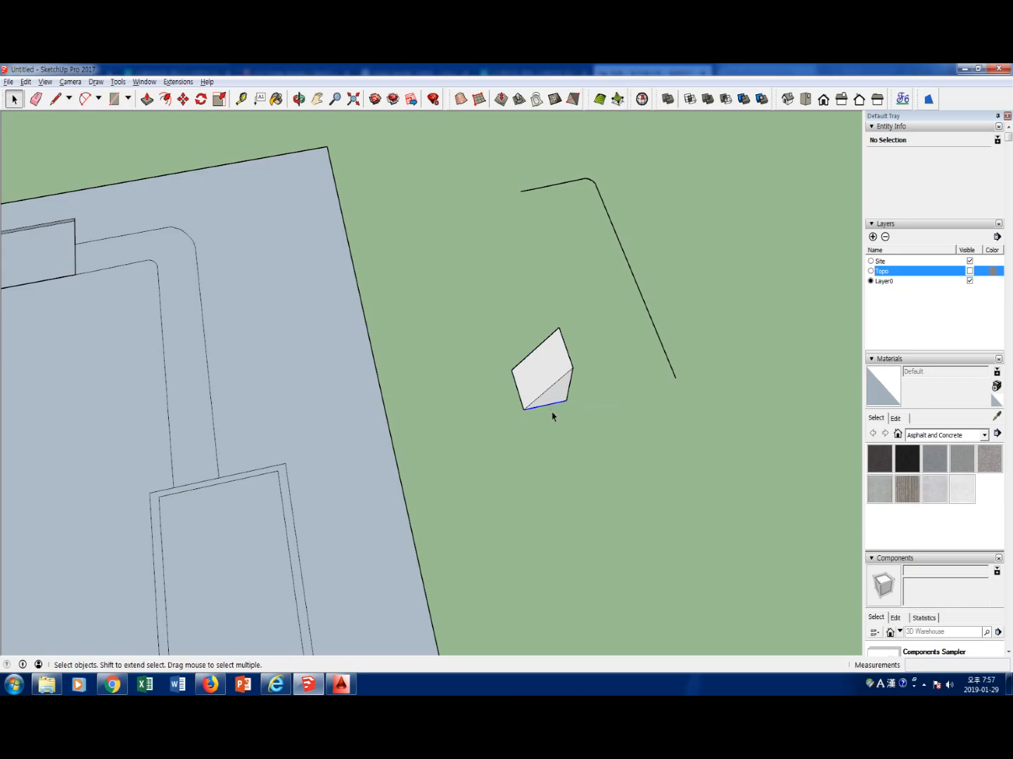
pyautogui.click(551, 404)
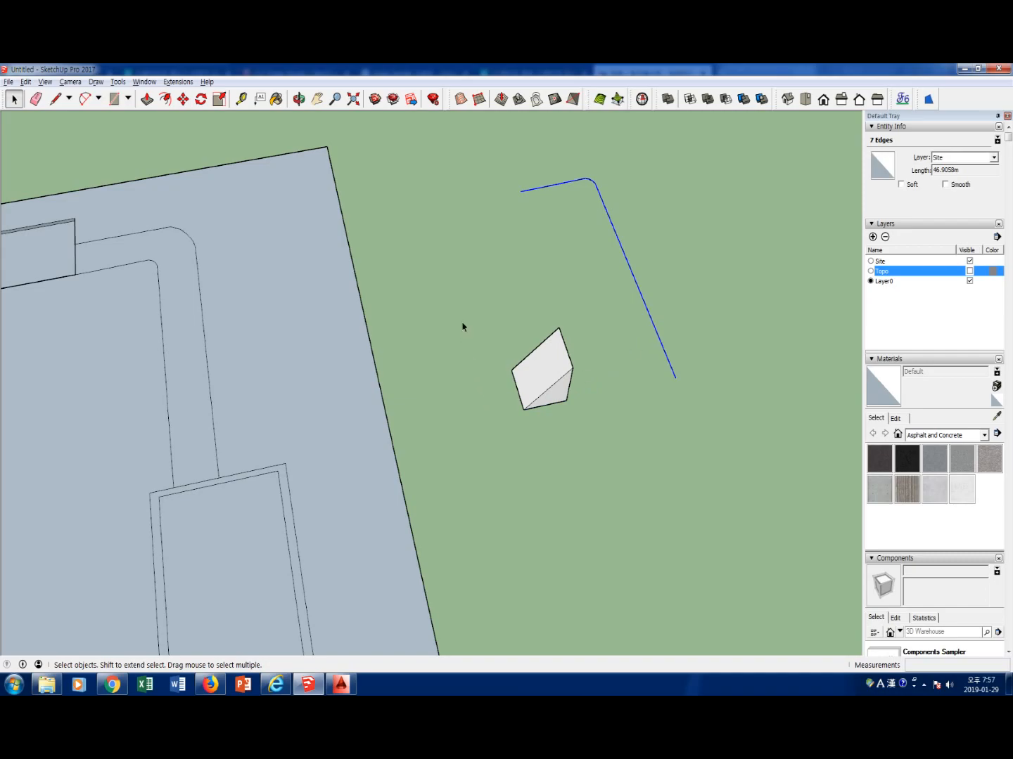
pyautogui.click(613, 437)
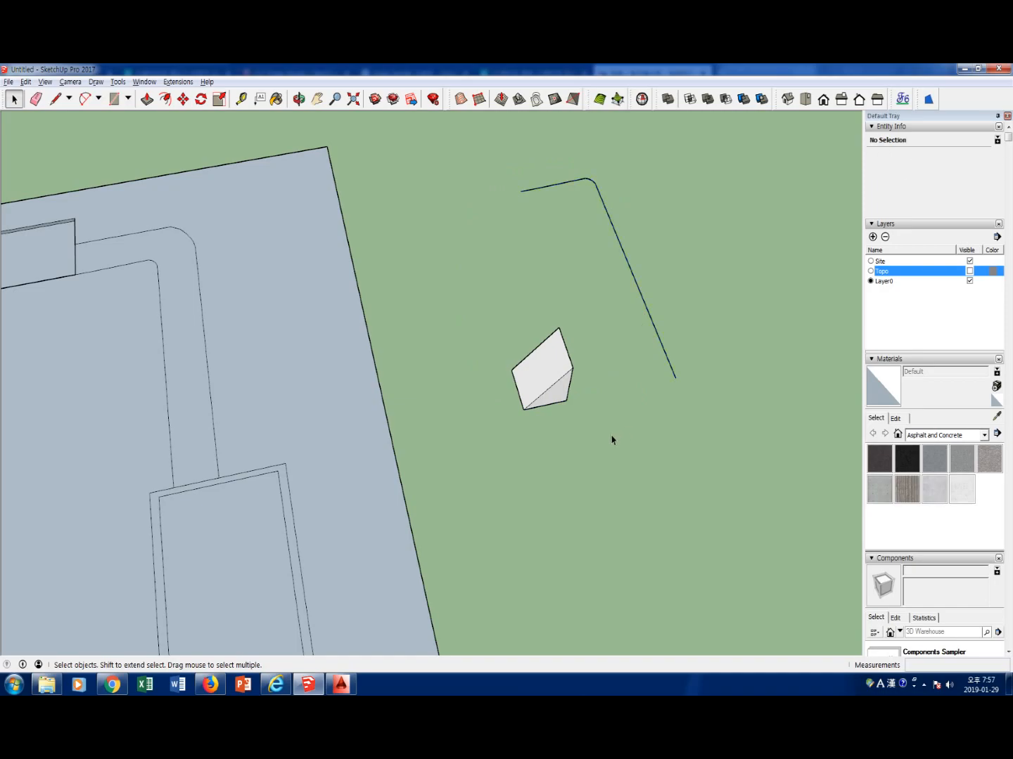
# Bend the wedge group along the curved path with Shape Bender, using its 6 m line and switching the line's start and end
pyautogui.click(560, 385)
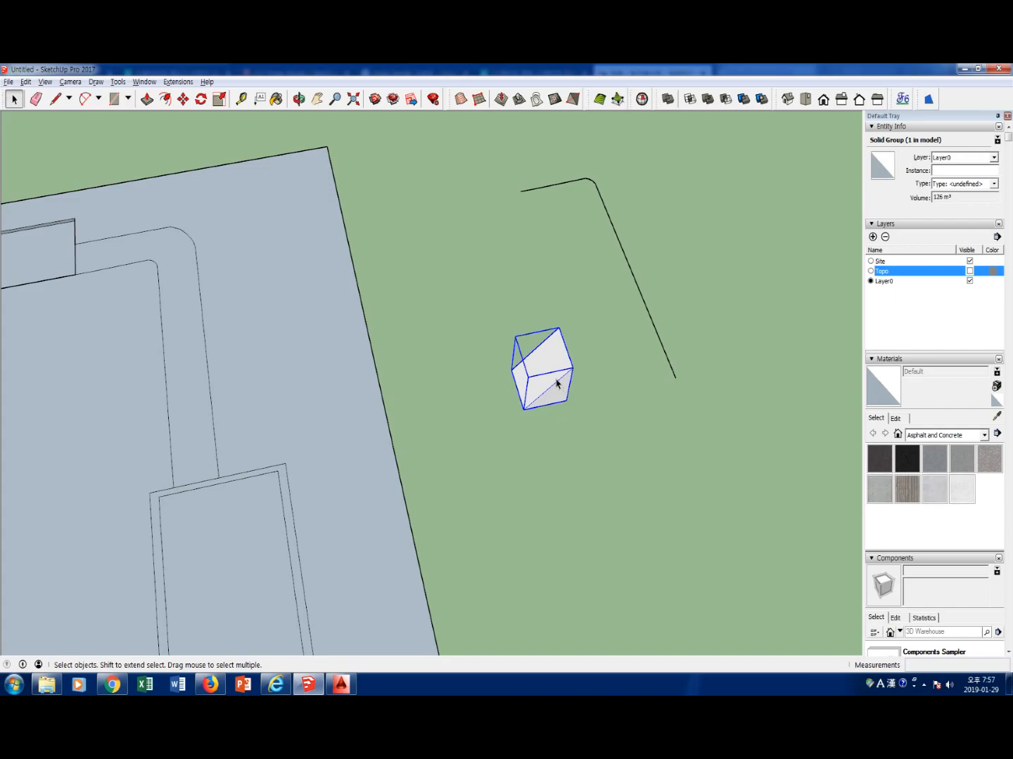
pyautogui.click(177, 82)
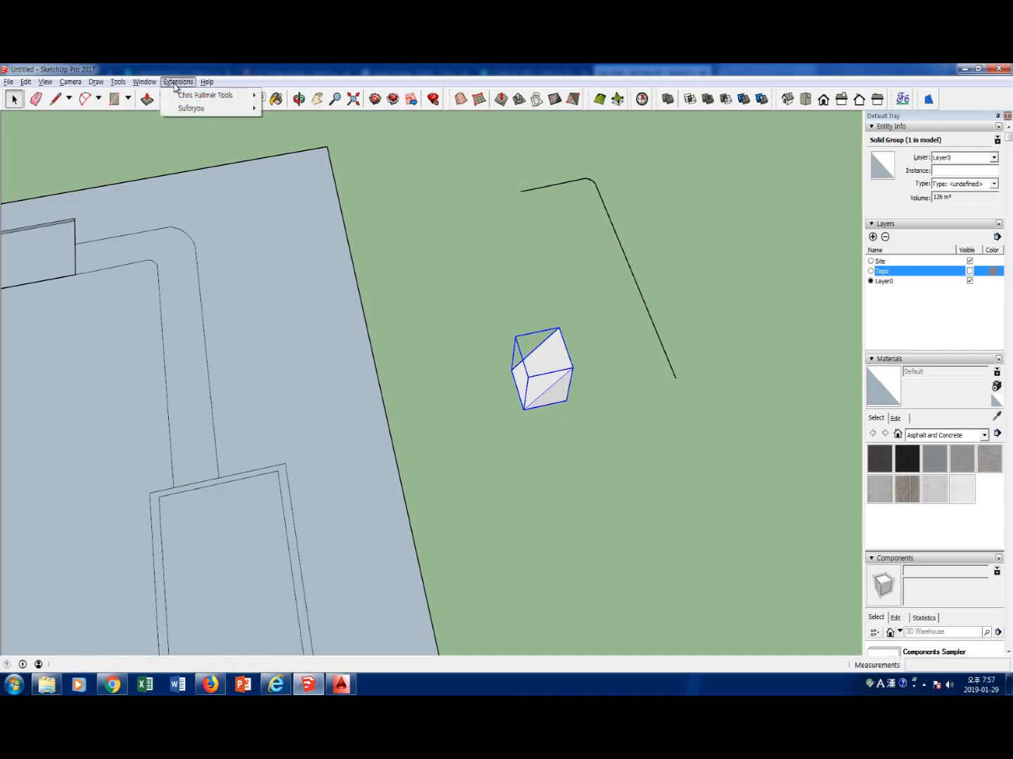
pyautogui.moveTo(180, 98)
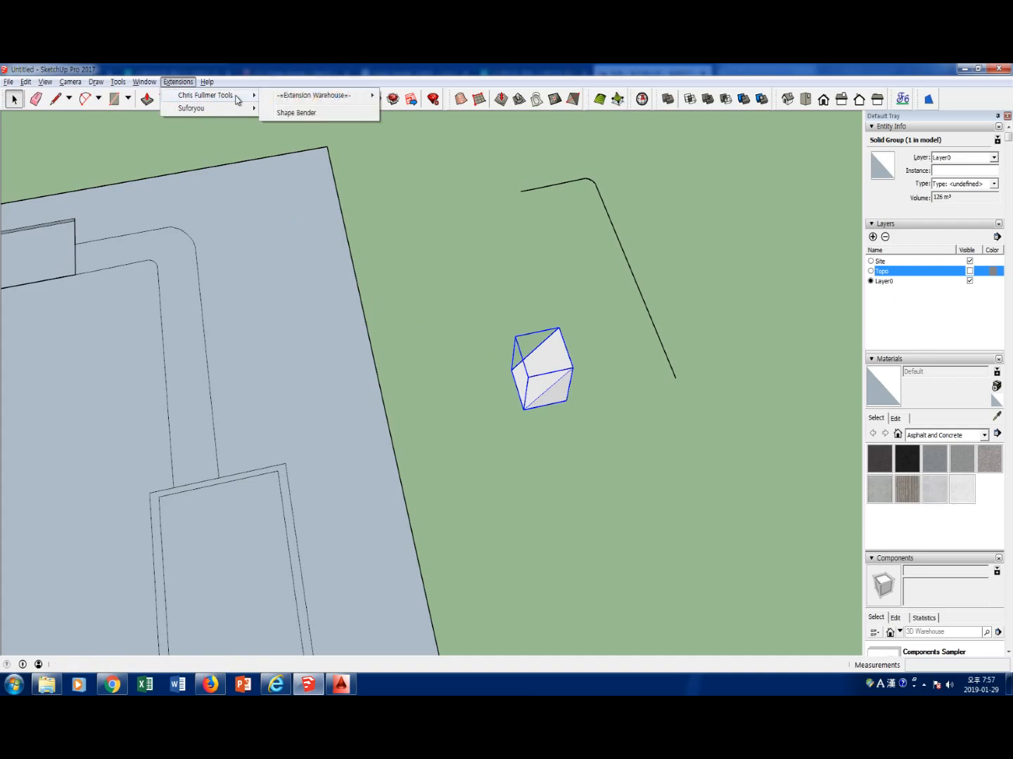
pyautogui.click(284, 113)
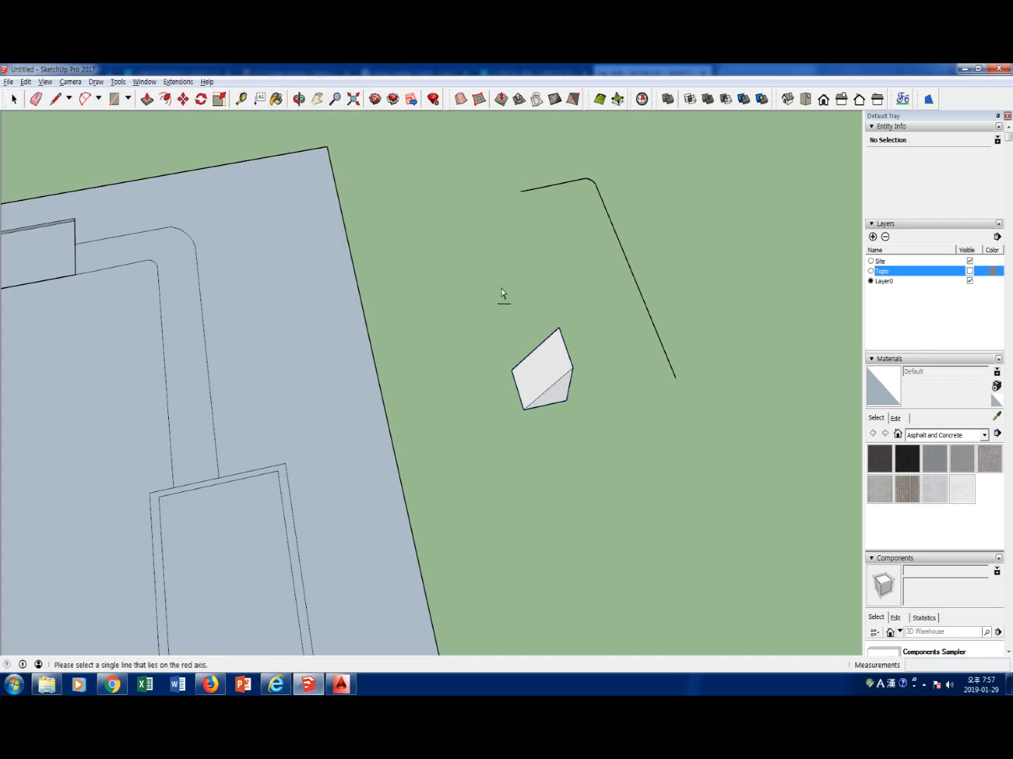
pyautogui.click(560, 407)
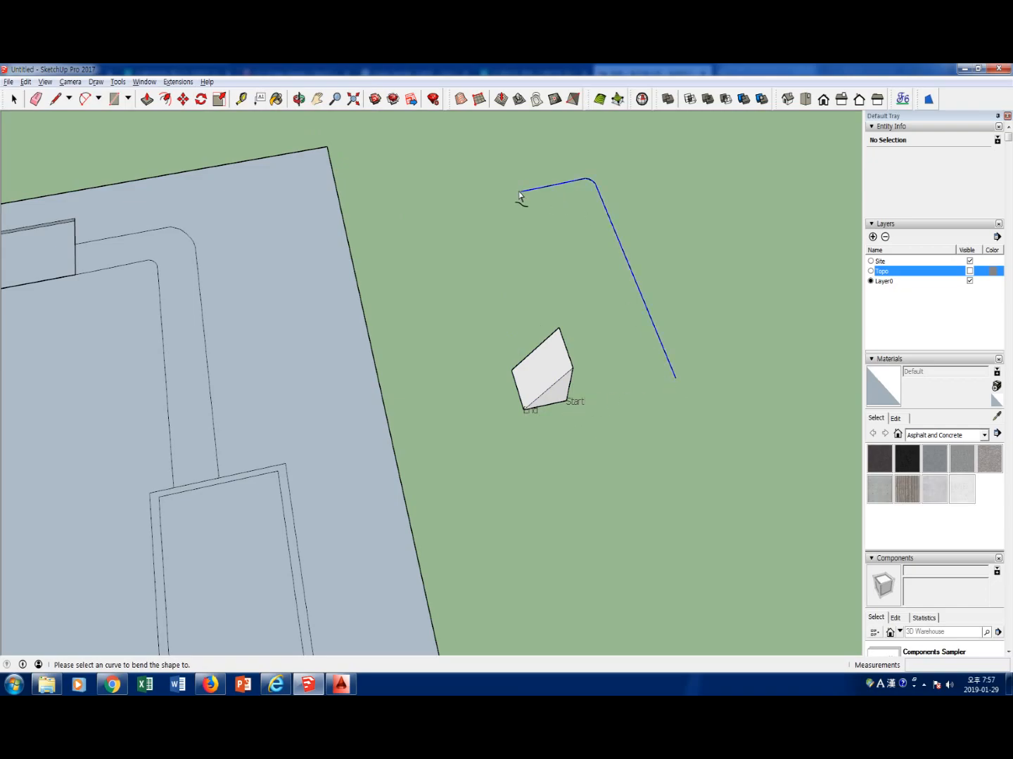
pyautogui.click(637, 287)
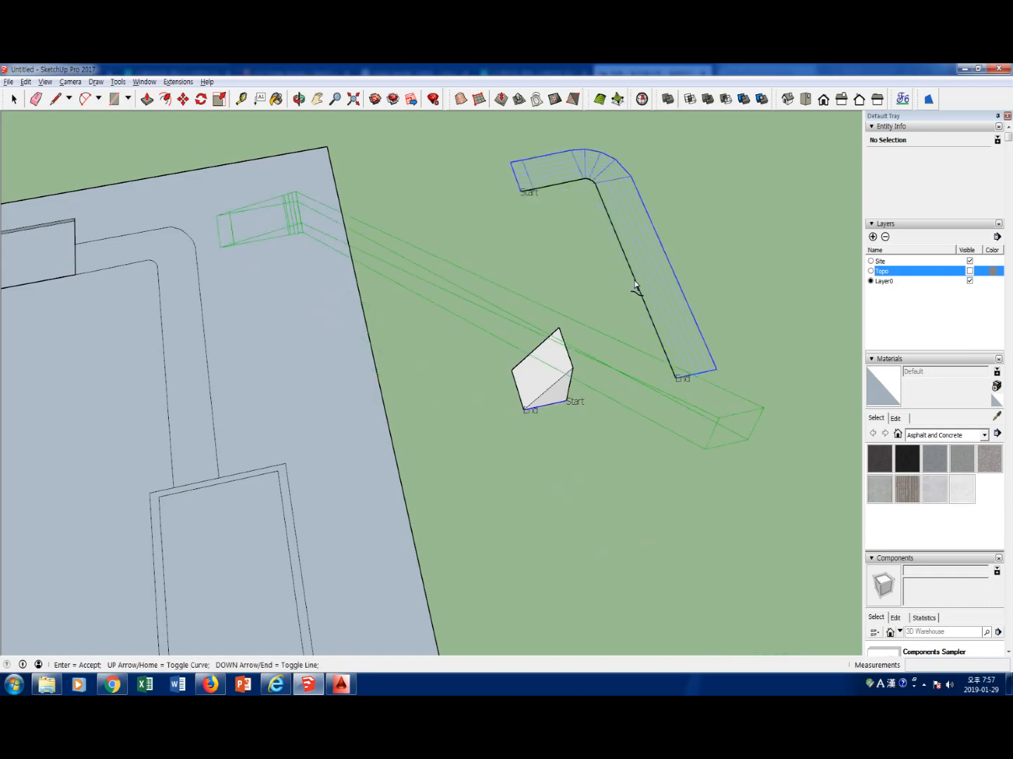
pyautogui.press('Up')
pyautogui.press('Down')
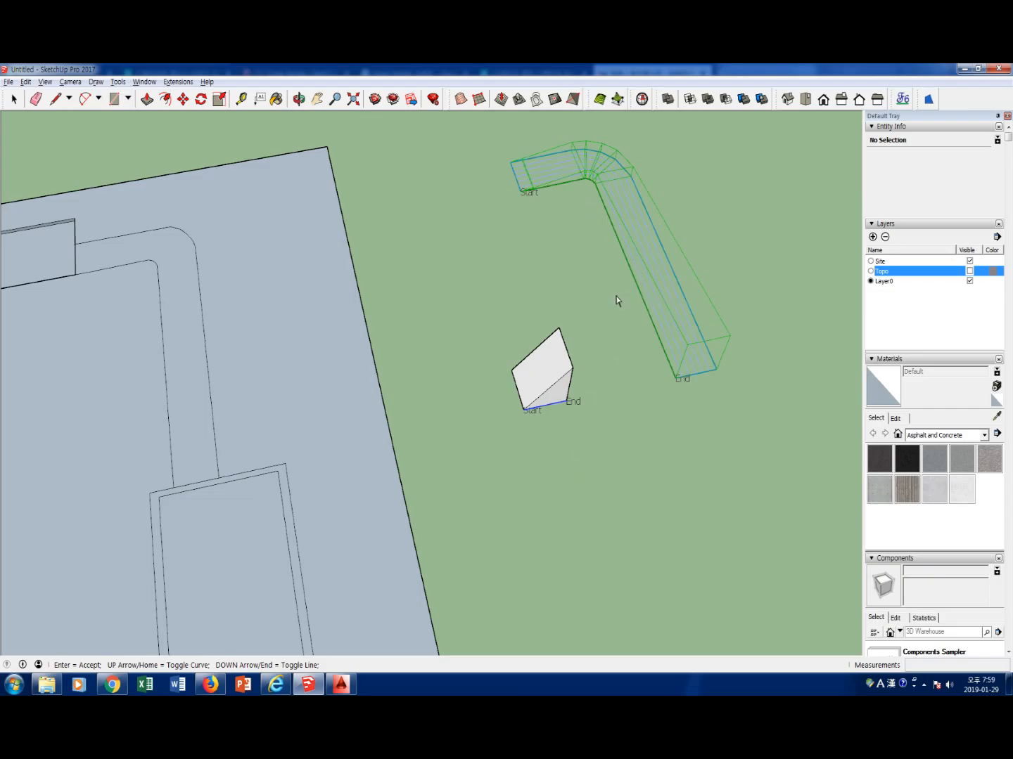
pyautogui.moveTo(617, 296); pyautogui.dragTo(637, 263, button='middle')
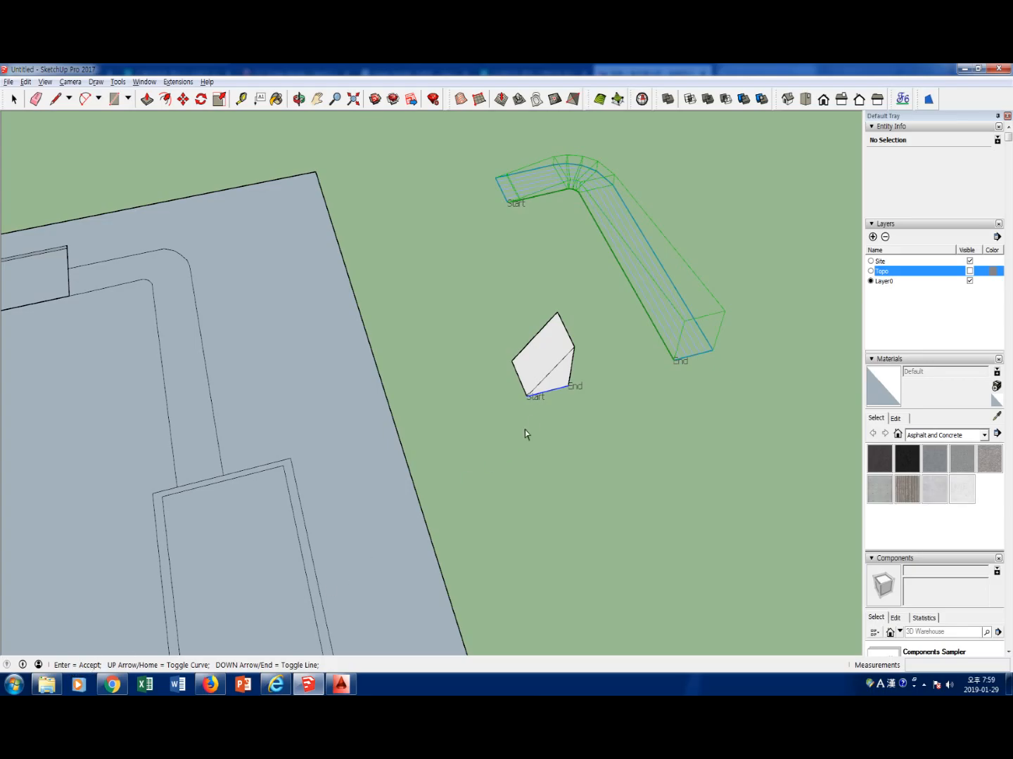
pyautogui.press('Return')
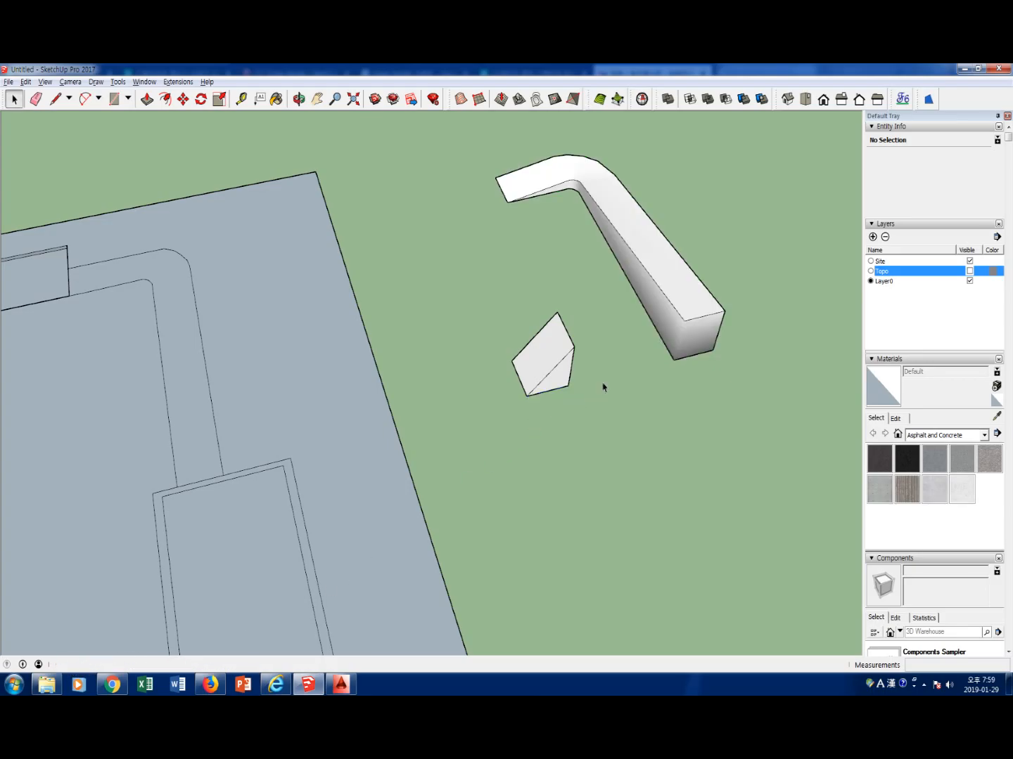
# Inside the bent ramp, draw an edge between the upper and lower inner corners of its tall end
pyautogui.moveTo(684, 380); pyautogui.dragTo(611, 395, button='middle')
pyautogui.doubleClick(694, 388)
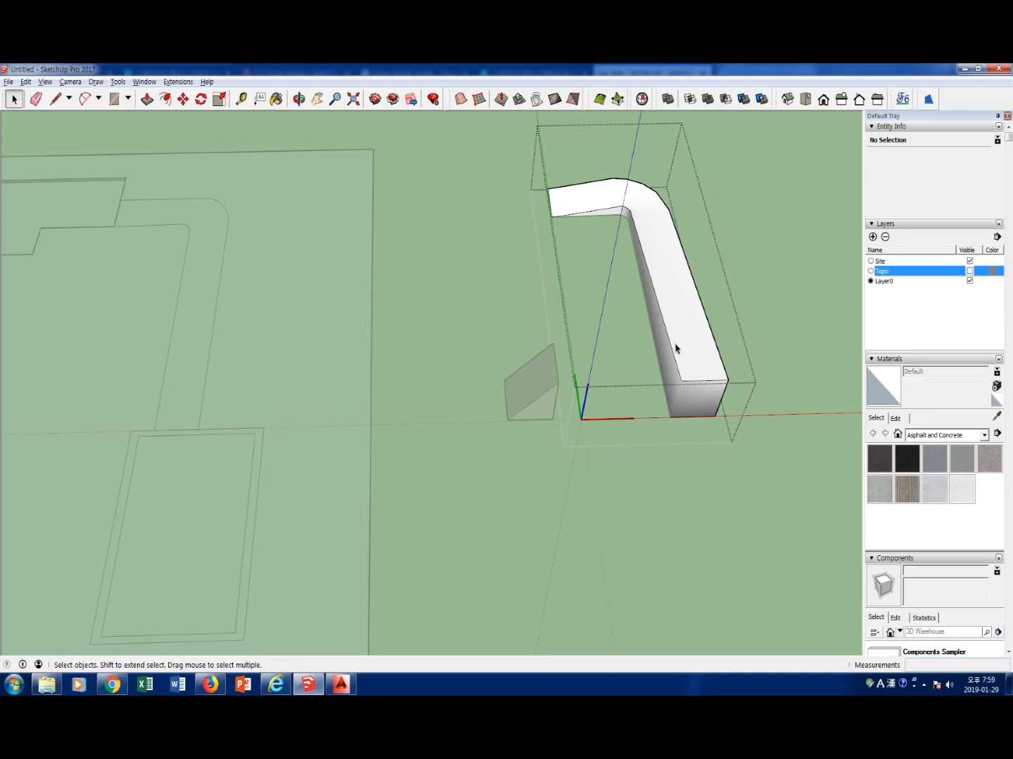
pyautogui.scroll(5, 675, 420)
pyautogui.moveTo(701, 404); pyautogui.dragTo(744, 282, button='middle')
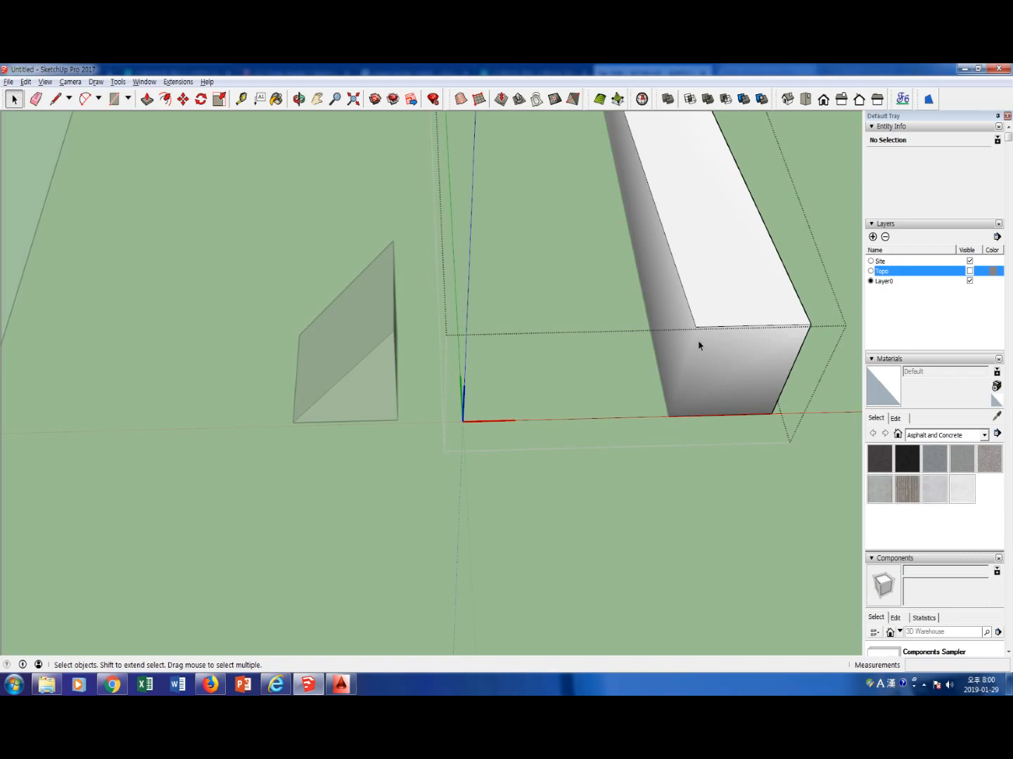
pyautogui.press('l')
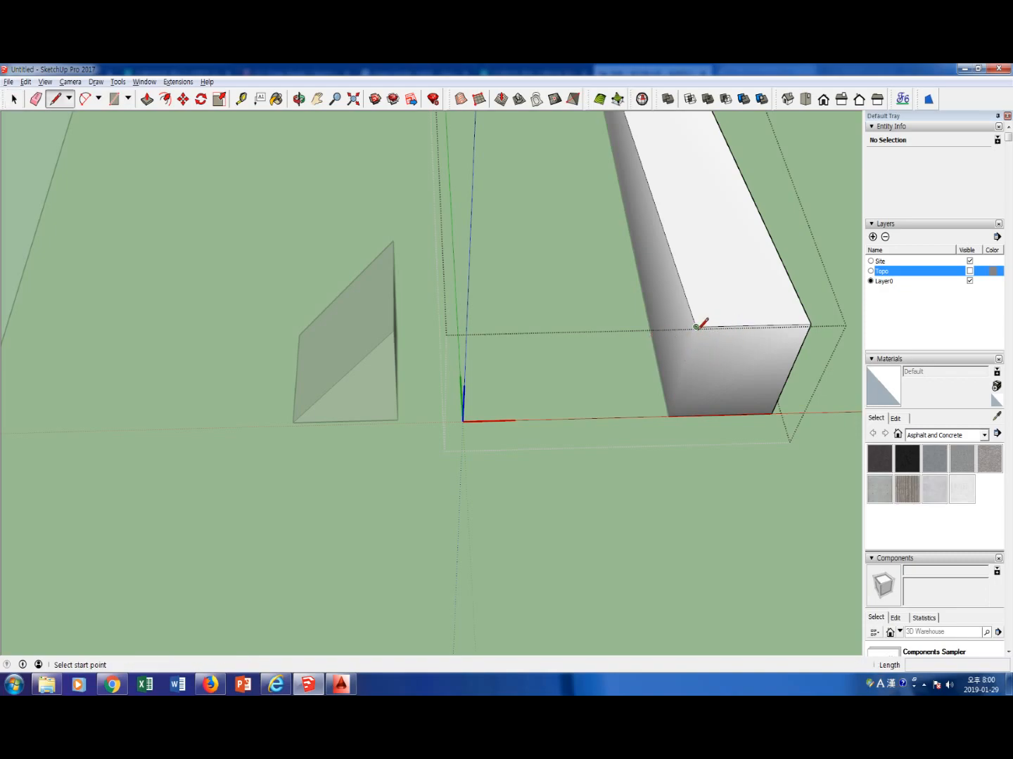
pyautogui.click(696, 327)
pyautogui.press('Escape')
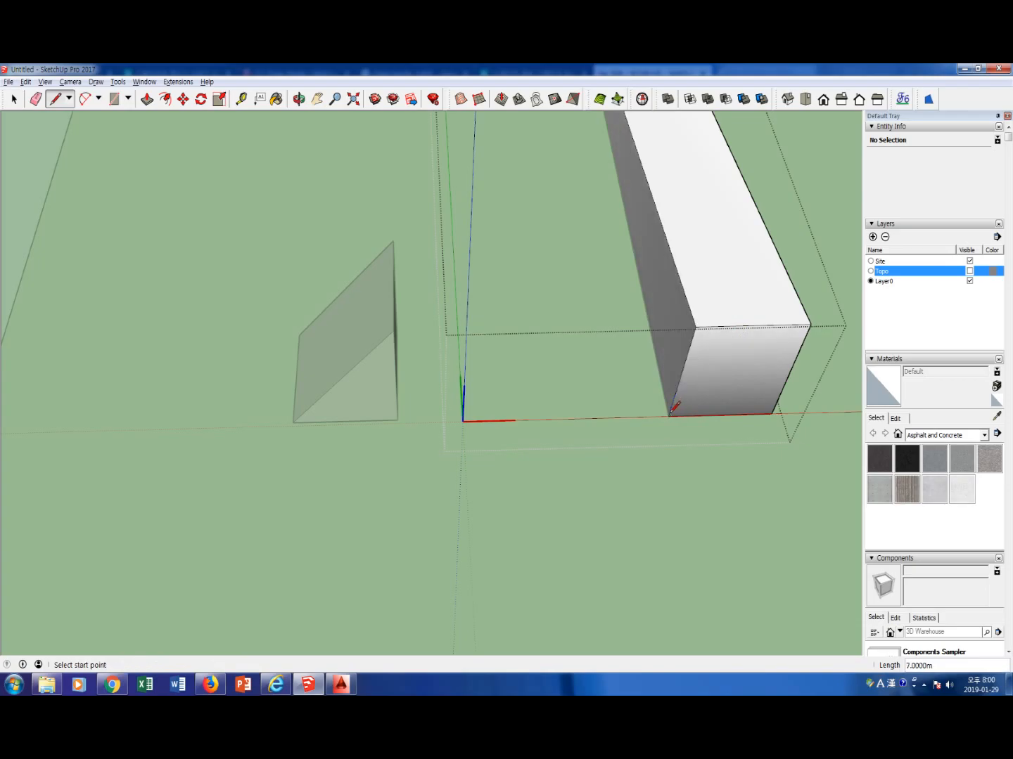
pyautogui.moveTo(715, 390); pyautogui.dragTo(744, 452, button='middle')
pyautogui.press('space')
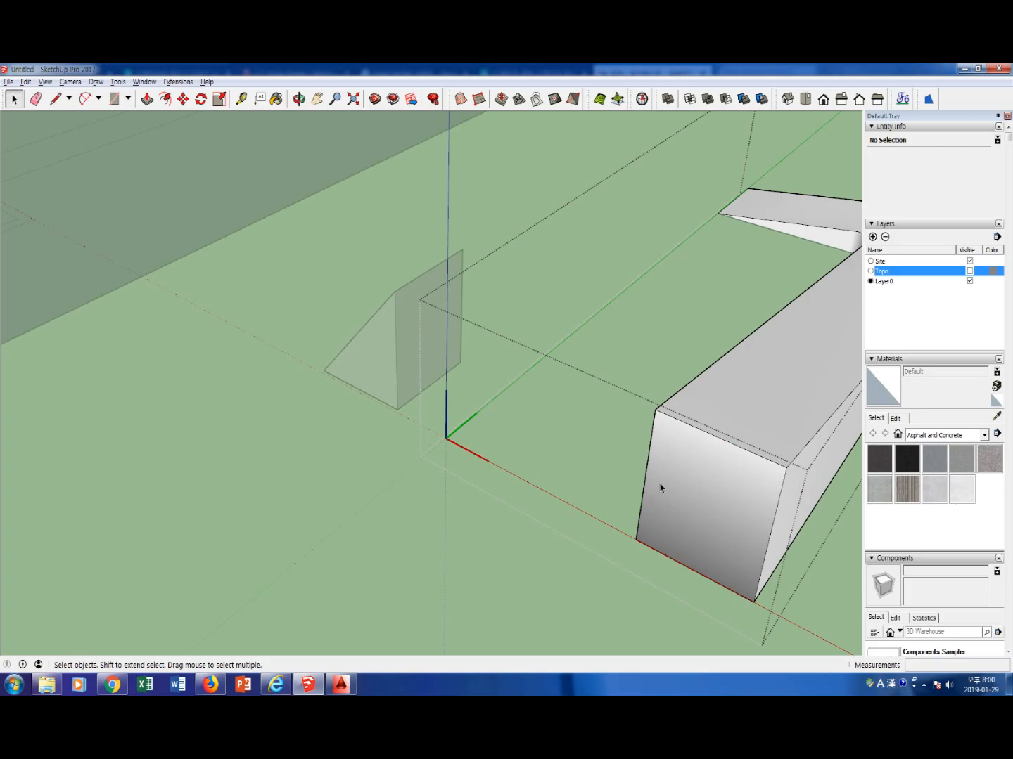
# Leave the ramp's editing context and delete the original wedge group together with its reference line
pyautogui.moveTo(805, 545); pyautogui.dragTo(839, 504, button='middle')
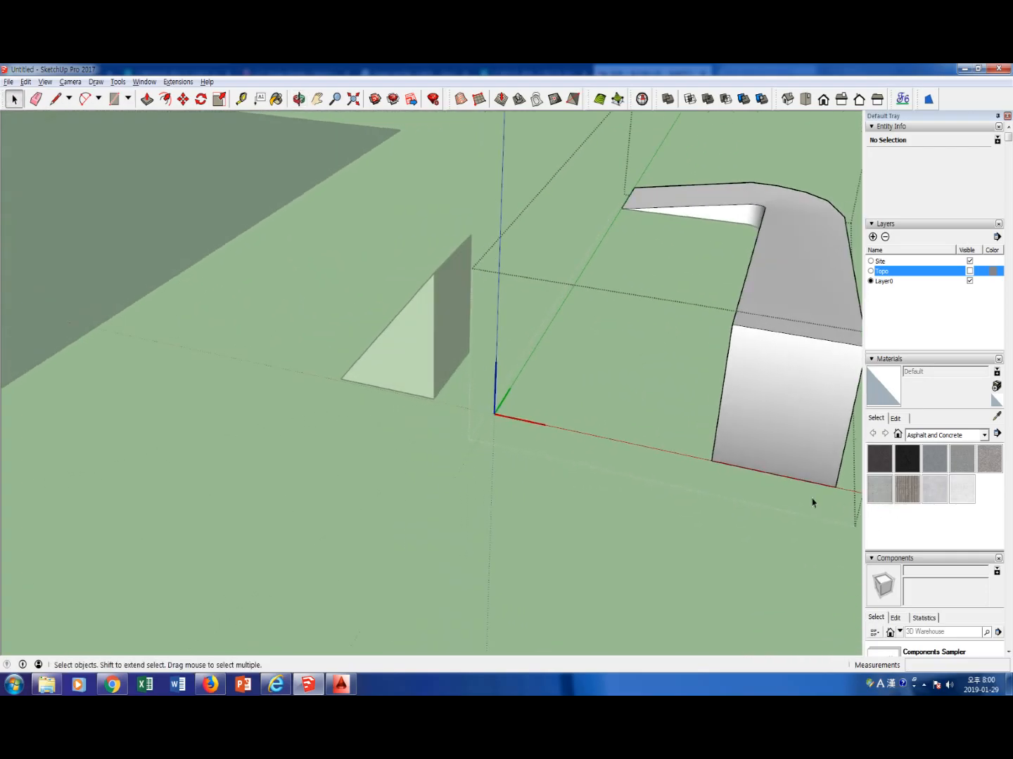
pyautogui.scroll(-3, 723, 465)
pyautogui.moveTo(628, 324); pyautogui.dragTo(726, 415, button='middle')
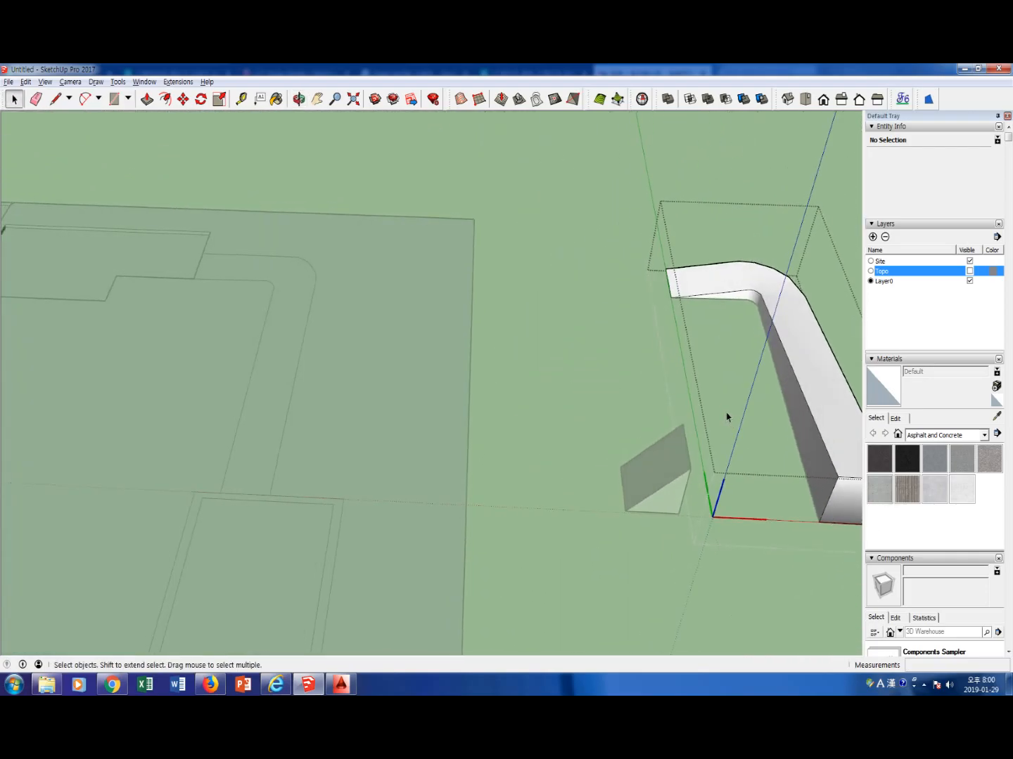
pyautogui.click(622, 516)
pyautogui.scroll(-1, 650, 519)
pyautogui.click(662, 487)
pyautogui.moveTo(583, 410); pyautogui.dragTo(714, 541)
pyautogui.press('Delete')
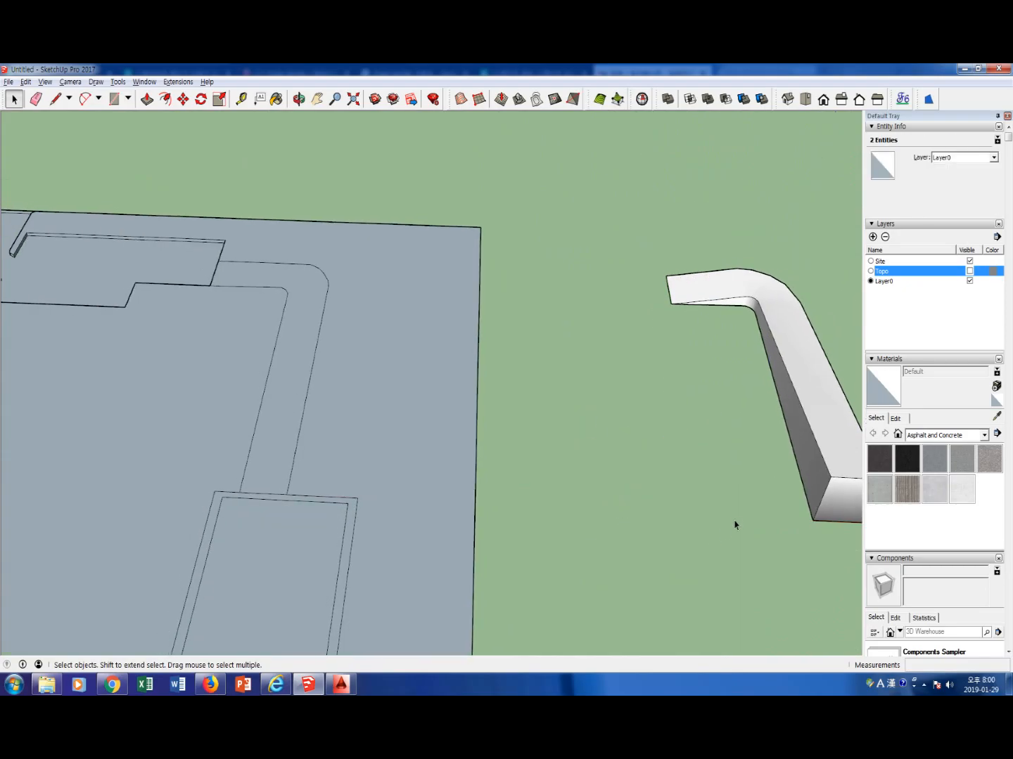
# Move the bent ramp by the lower corner of its low end onto the start of the curved path on the site
pyautogui.scroll(-3, 732, 516)
pyautogui.scroll(-3, 731, 511)
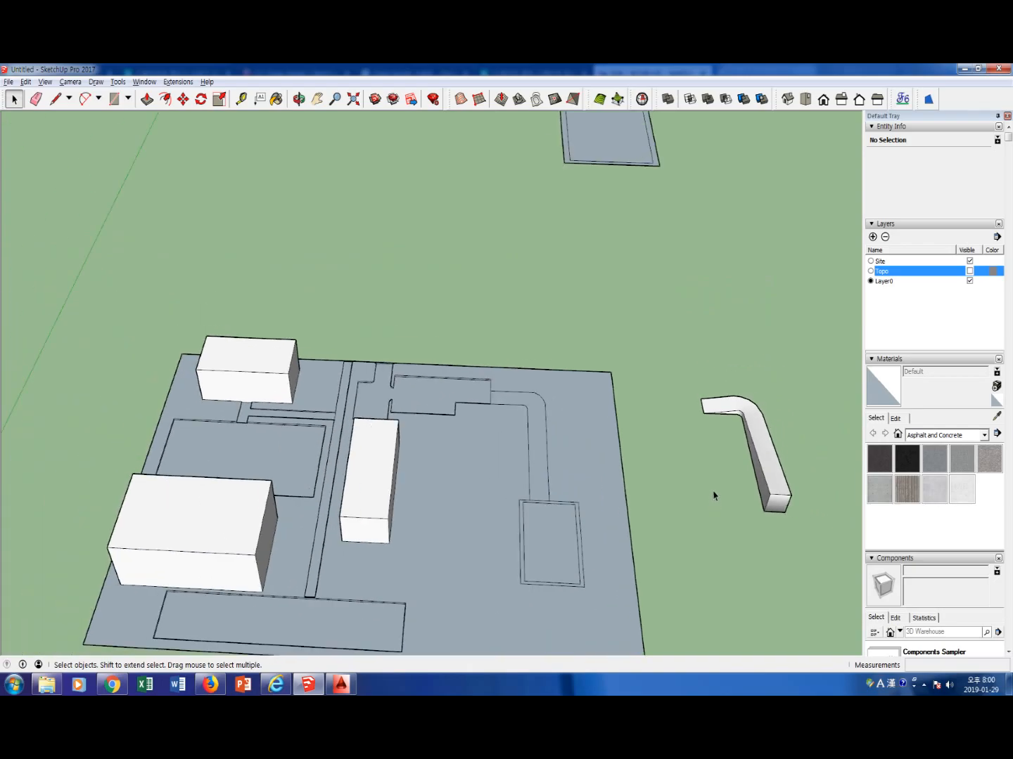
pyautogui.click(735, 412)
pyautogui.press('m')
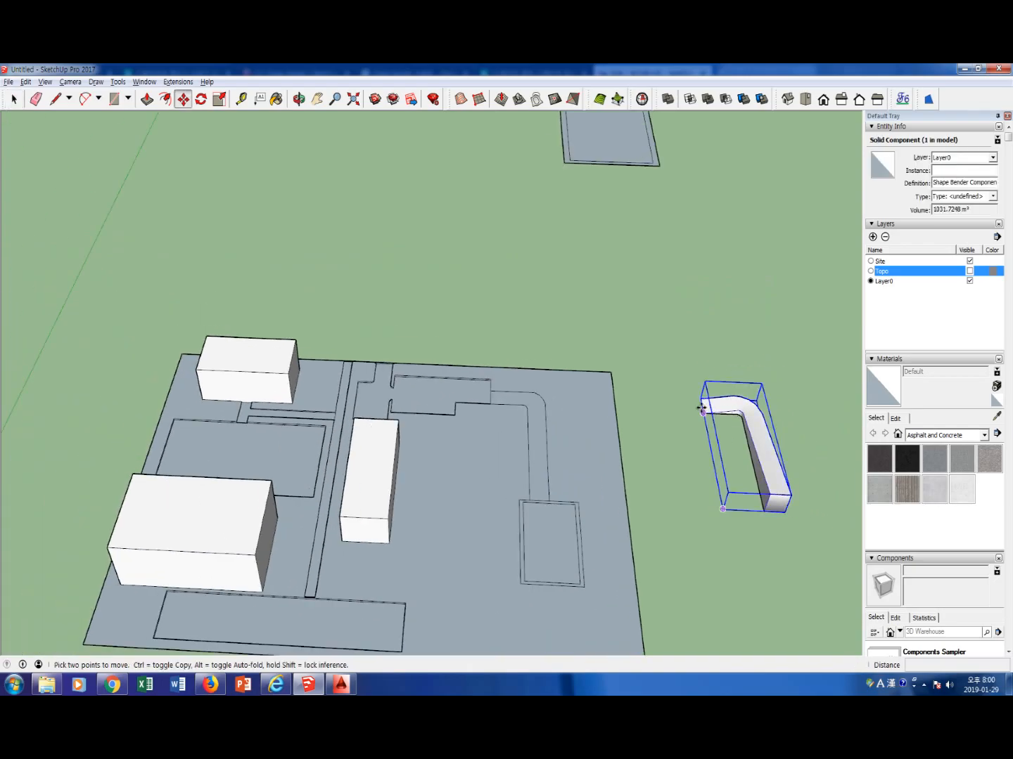
pyautogui.click(702, 400)
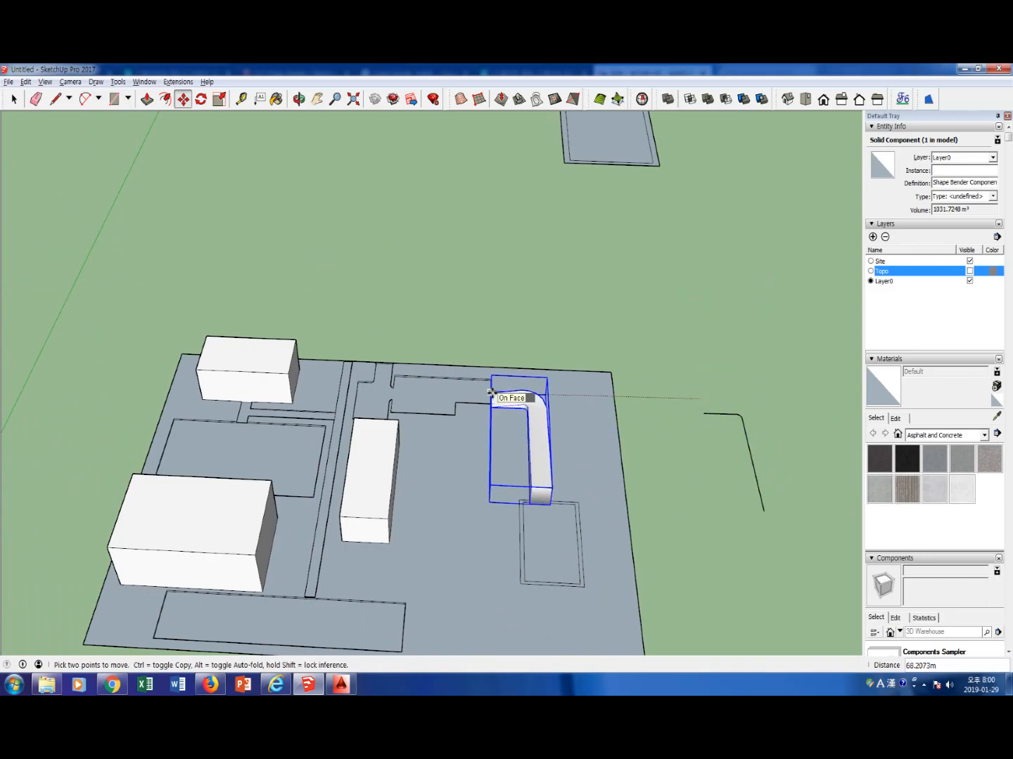
pyautogui.press('Escape')
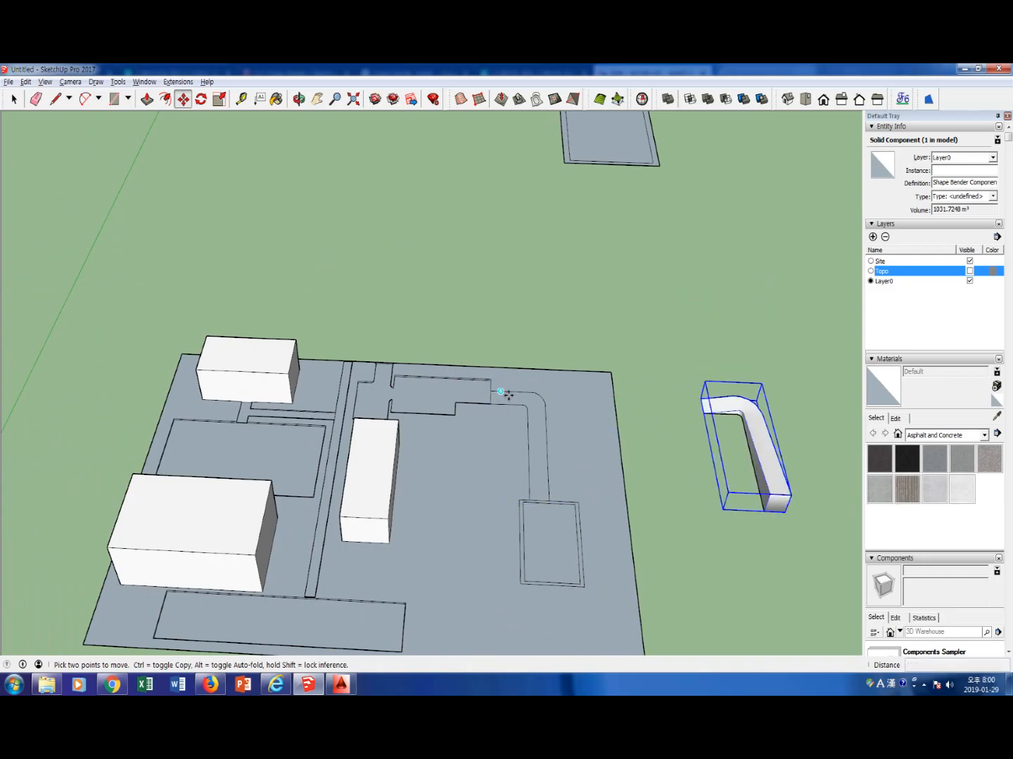
pyautogui.click(705, 423)
pyautogui.click(493, 412)
pyautogui.press('space')
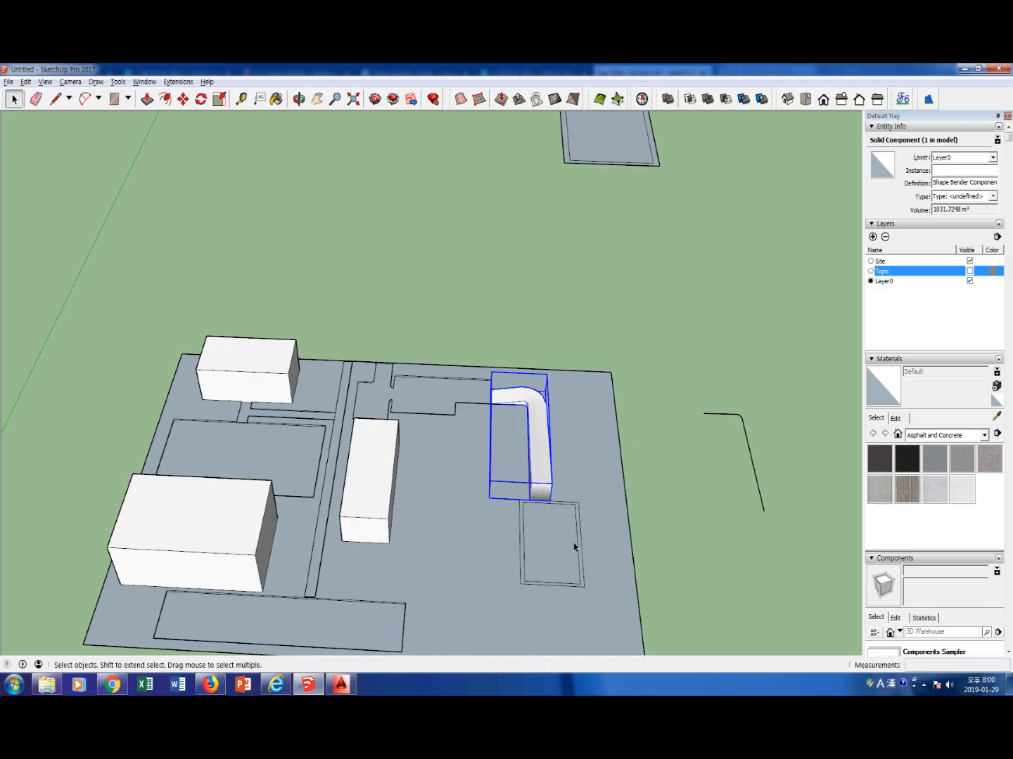
# Delete the leftover curved guide line beside the site
pyautogui.scroll(2, 573, 543)
pyautogui.moveTo(830, 506); pyautogui.dragTo(757, 400)
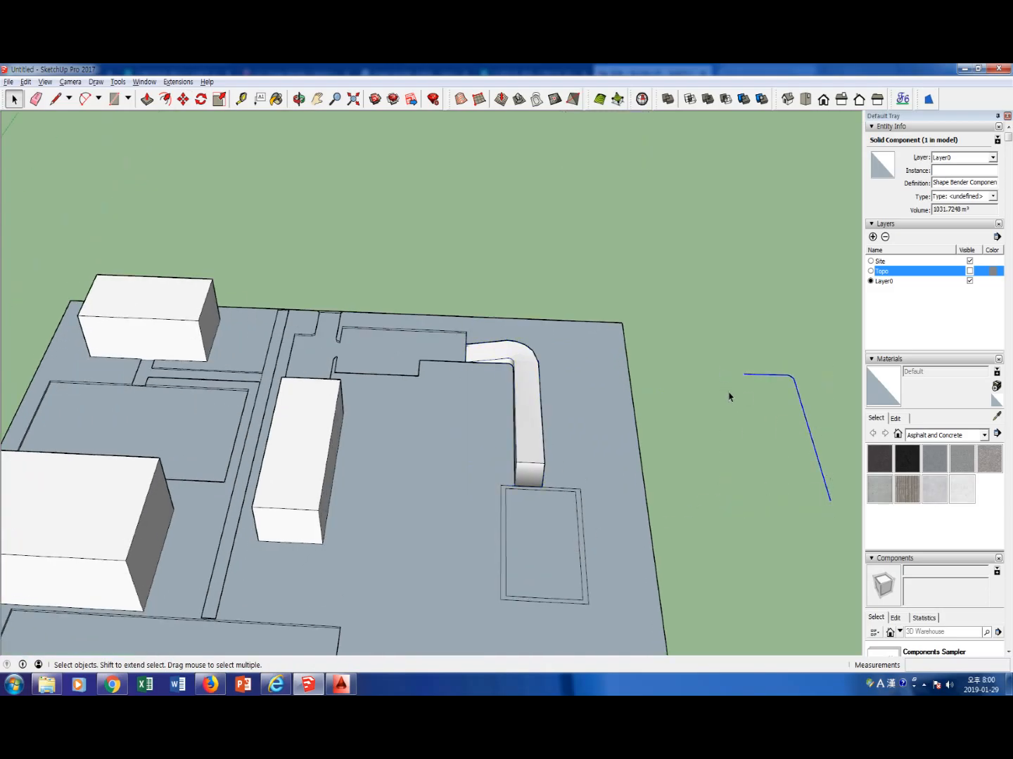
pyautogui.press('Delete')
# Delete the flat curved path attached to the rectangular plaza copy away from the site
pyautogui.scroll(-1, 710, 492)
pyautogui.scroll(-4, 710, 494)
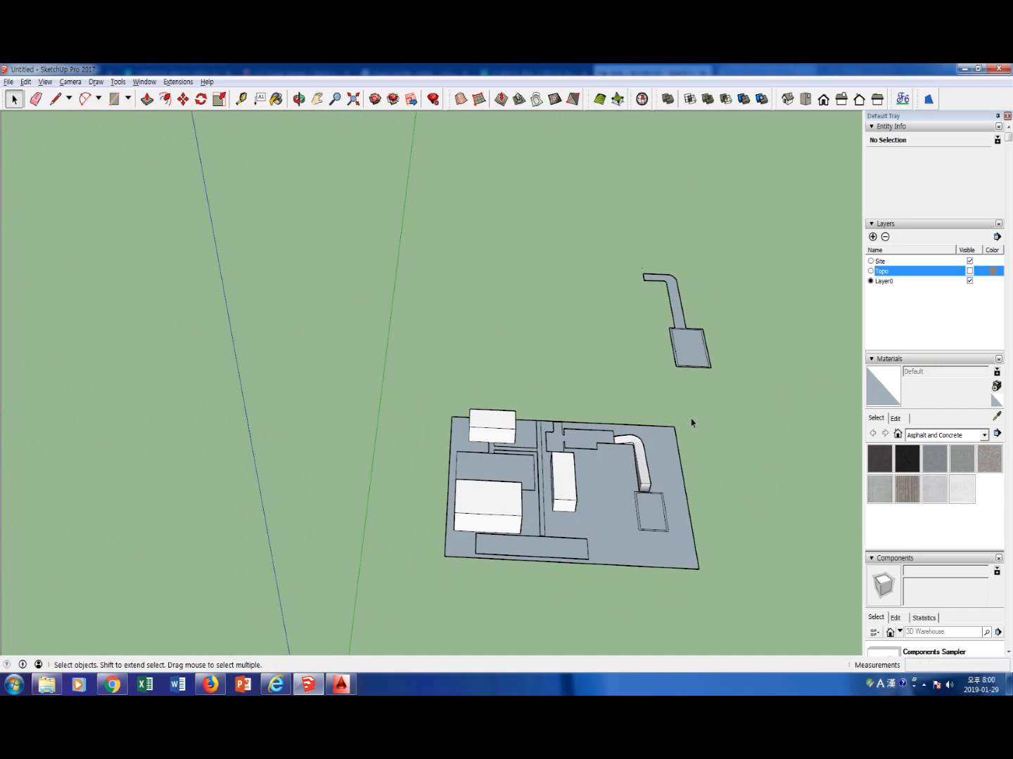
pyautogui.click(631, 445)
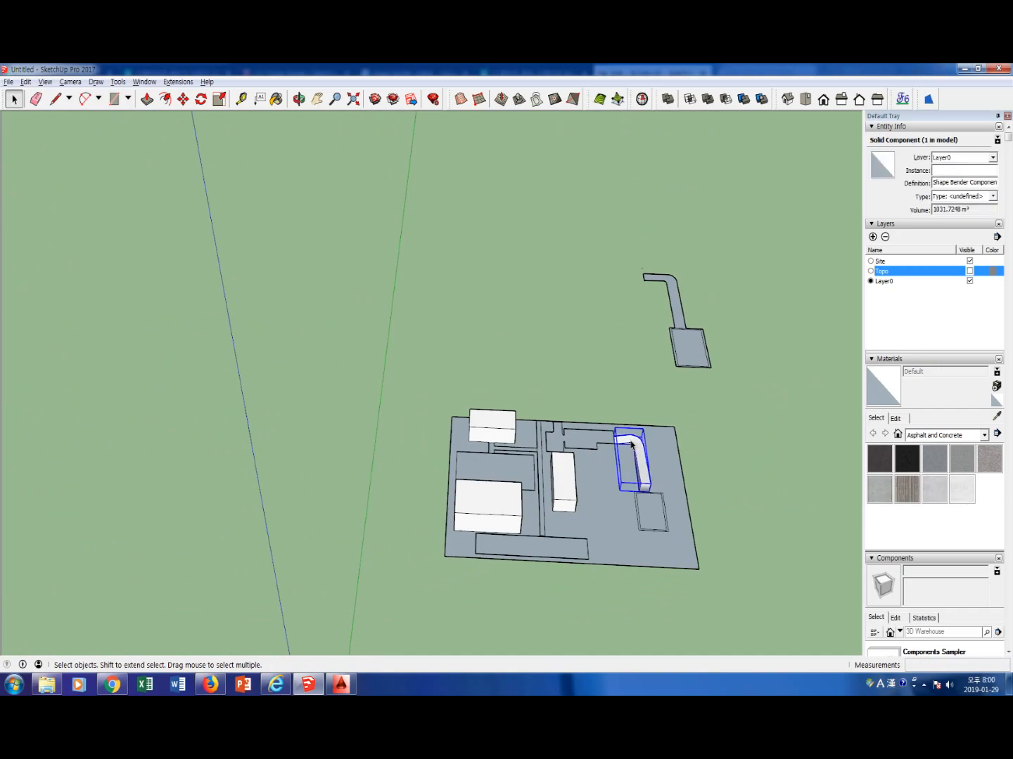
pyautogui.scroll(5, 631, 445)
pyautogui.press('m')
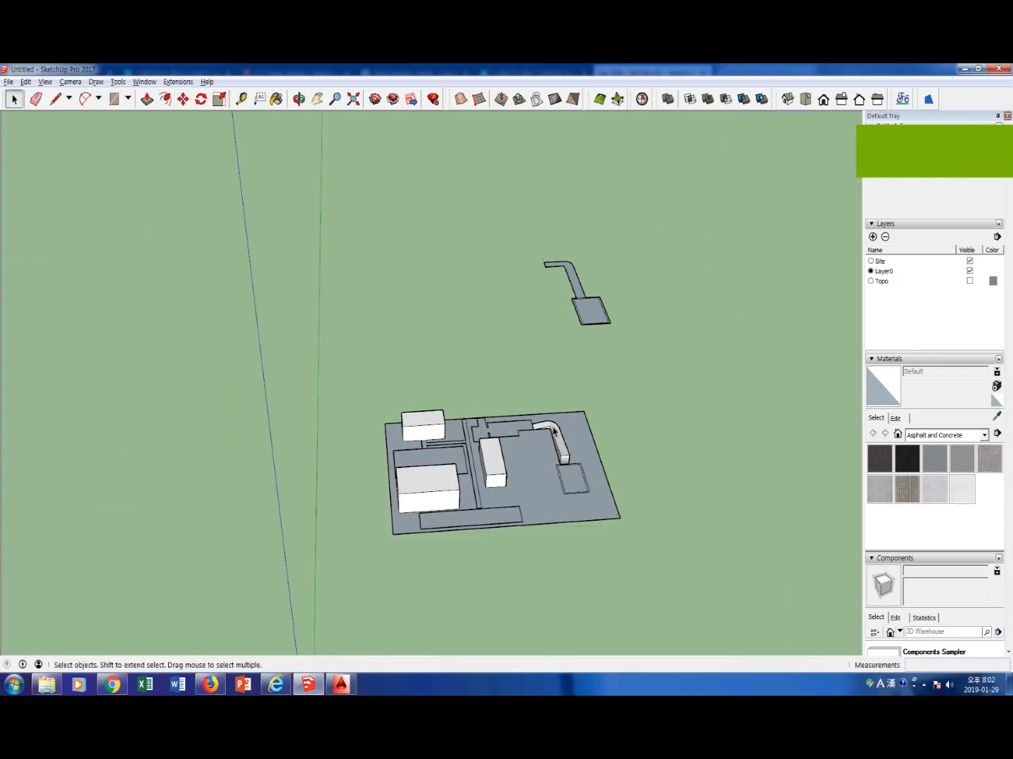
pyautogui.click(565, 448)
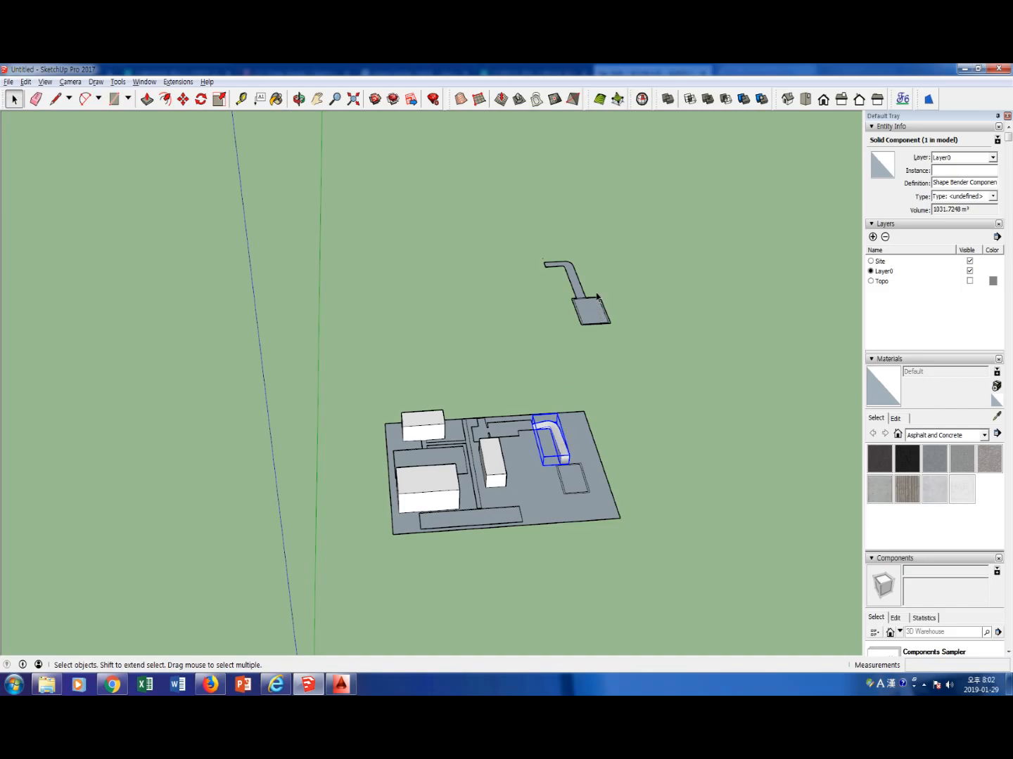
pyautogui.moveTo(599, 288); pyautogui.dragTo(511, 246)
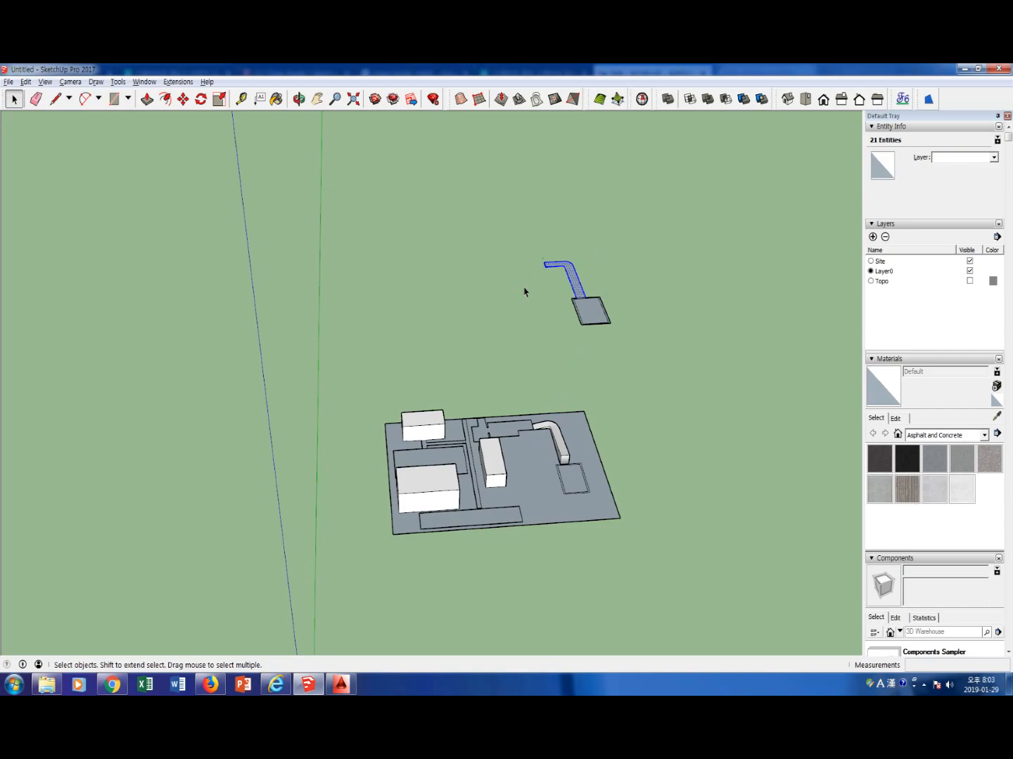
pyautogui.press('Delete')
# Move the ramp by the lower corner of its tall end to the edge of the rectangular plaza copy, replacing the deleted path
pyautogui.click(568, 468)
pyautogui.press('m')
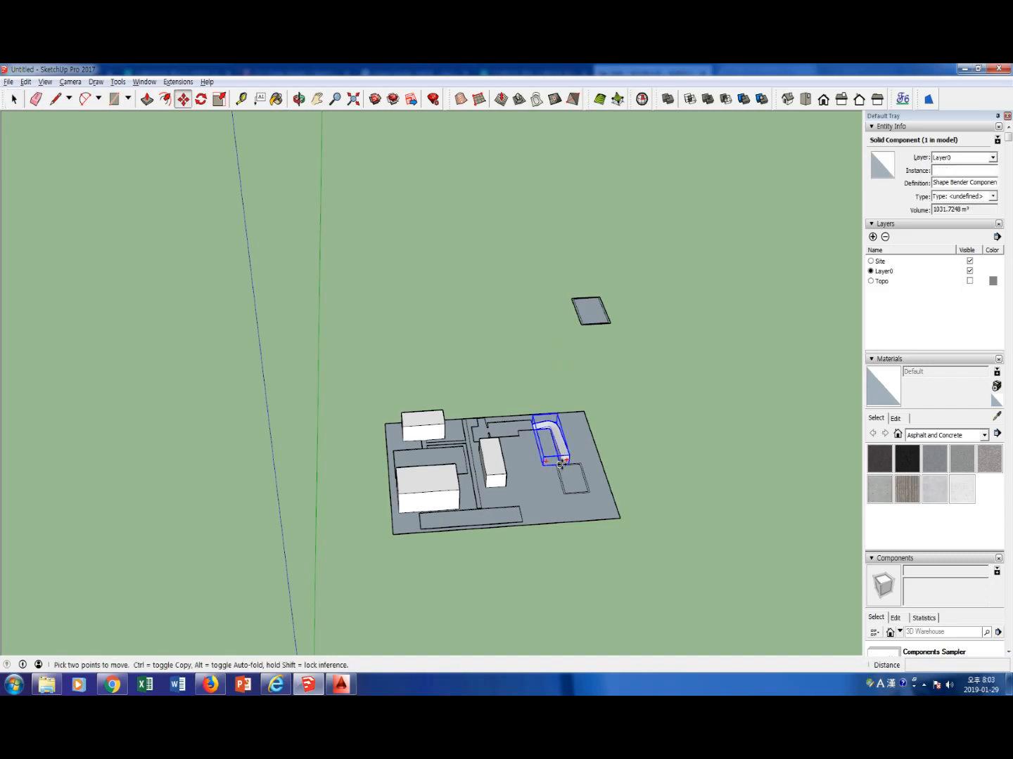
pyautogui.click(561, 465)
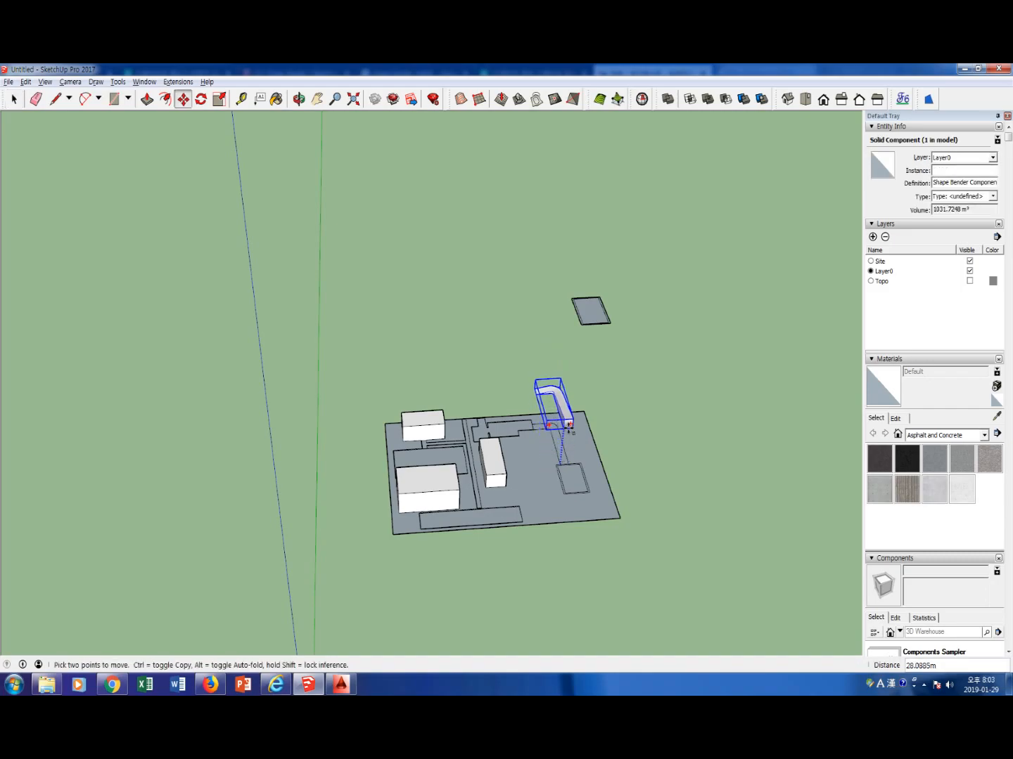
pyautogui.click(583, 298)
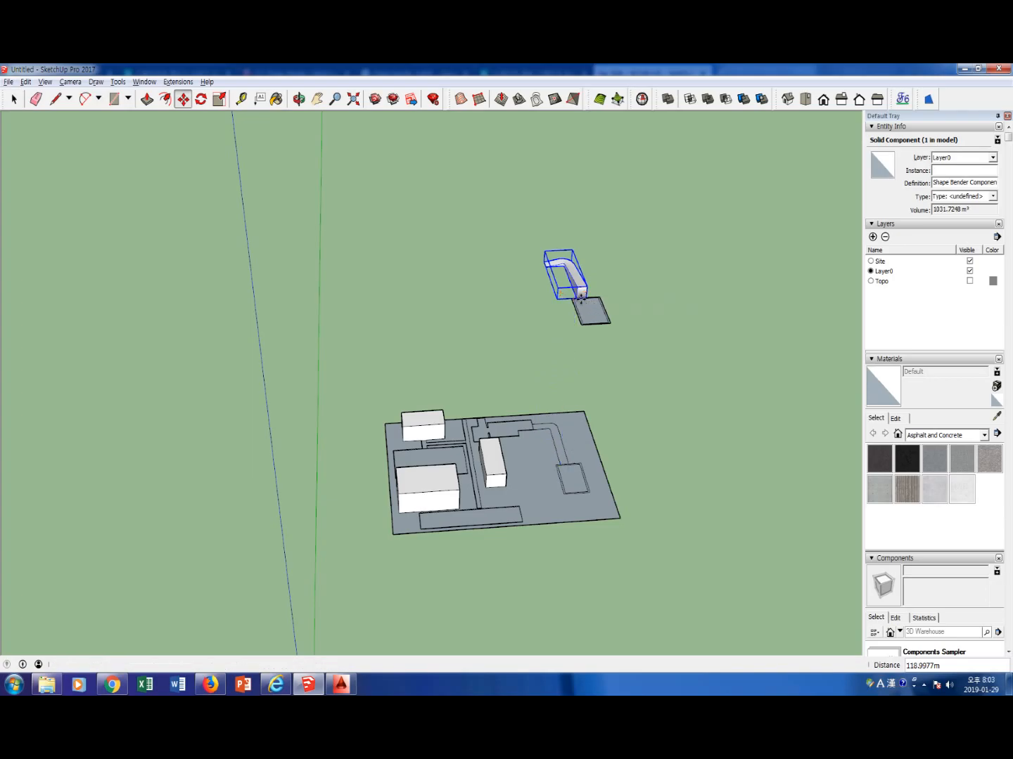
pyautogui.press('space')
pyautogui.click(623, 354)
pyautogui.moveTo(622, 354)
pyautogui.mouseDown(button='middle')
pyautogui.moveTo(602, 307)
pyautogui.moveTo(623, 352)
pyautogui.mouseUp(button='middle')
pyautogui.moveTo(623, 348); pyautogui.dragTo(566, 302)
pyautogui.click(616, 355)
pyautogui.click(647, 407)
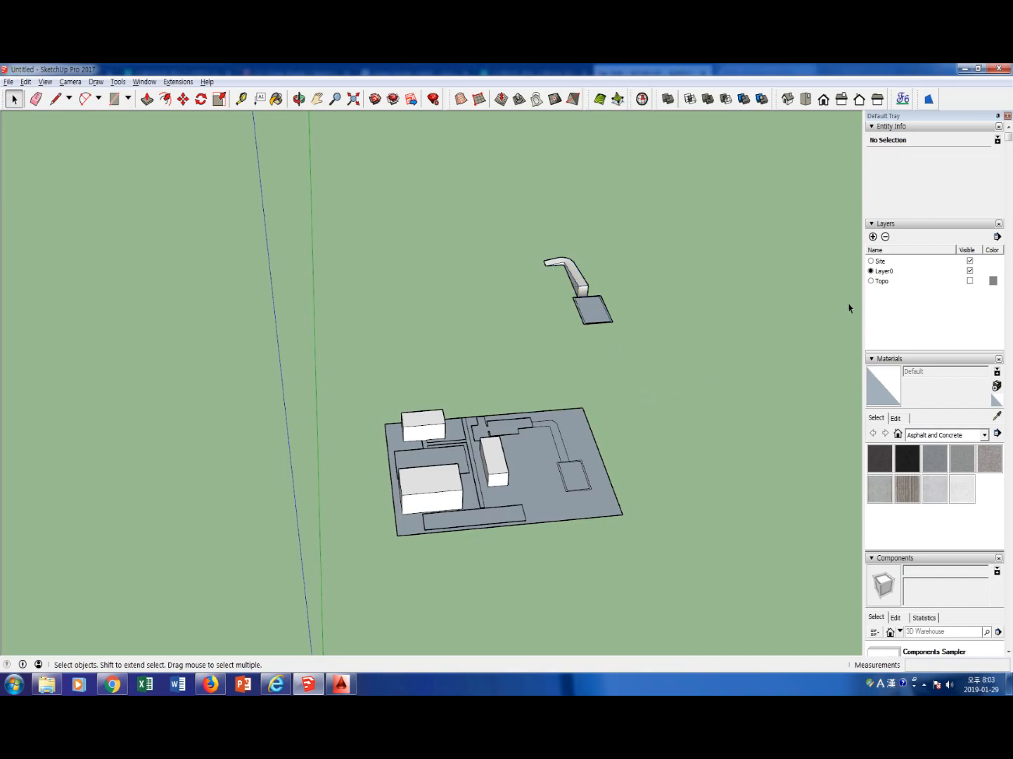
# Show the Topo layer and stamp the bent ramp into the green terrain, starting at the end of the entry plaza
pyautogui.click(969, 281)
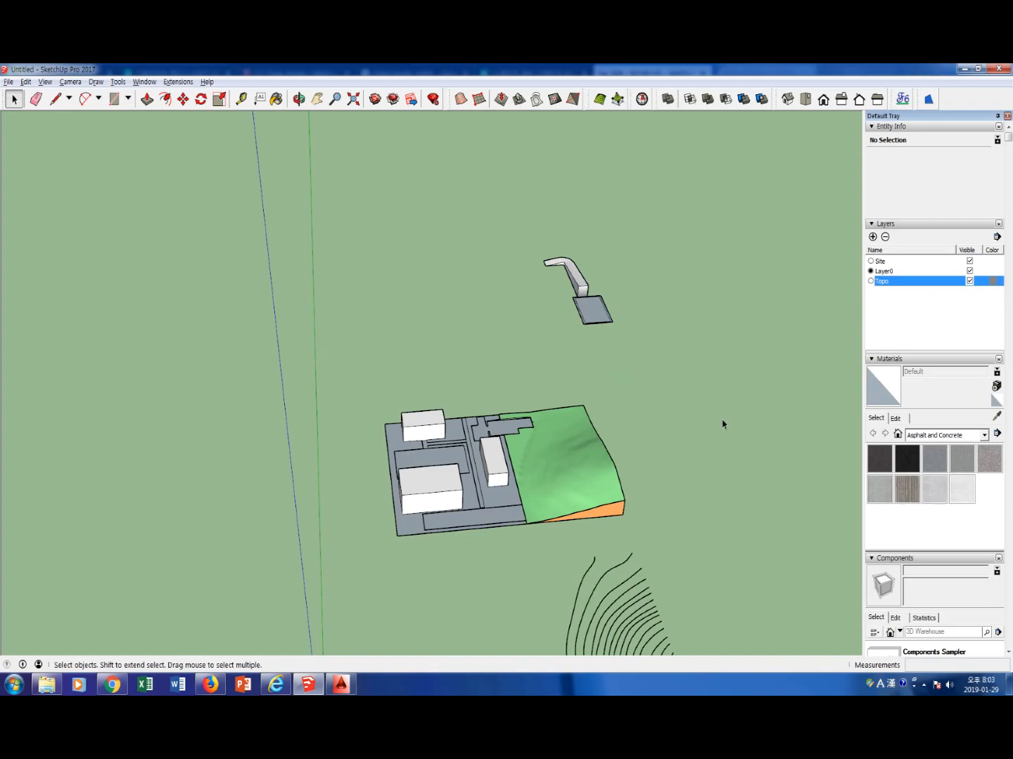
pyautogui.moveTo(491, 231); pyautogui.dragTo(640, 354)
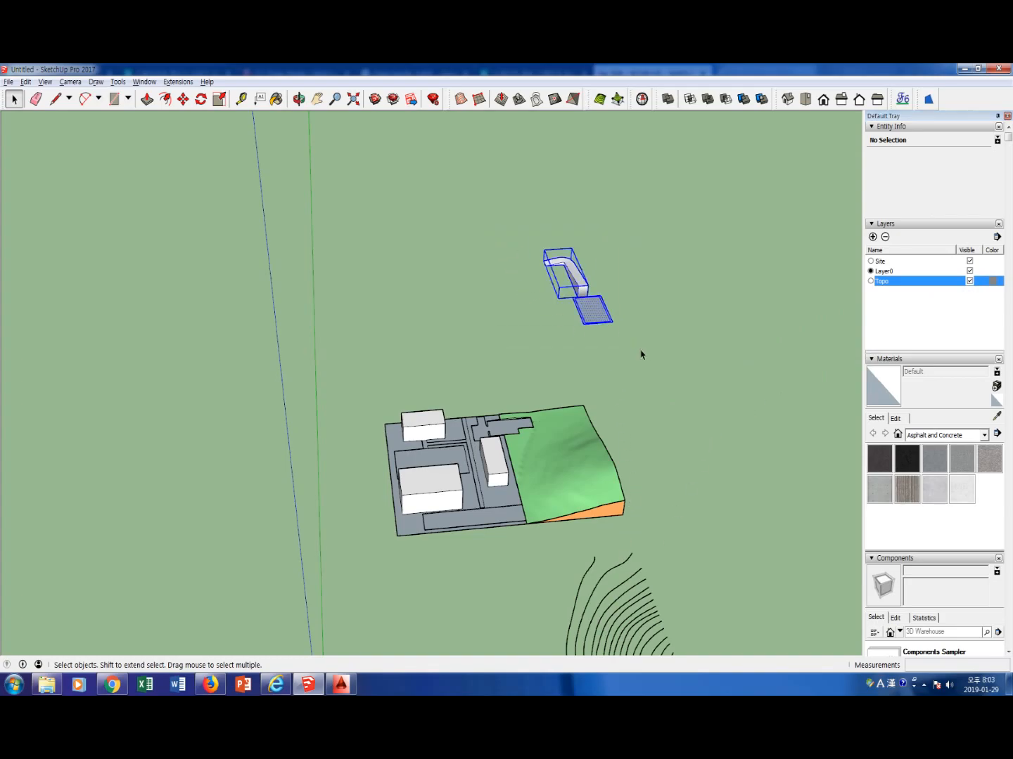
pyautogui.click(598, 350)
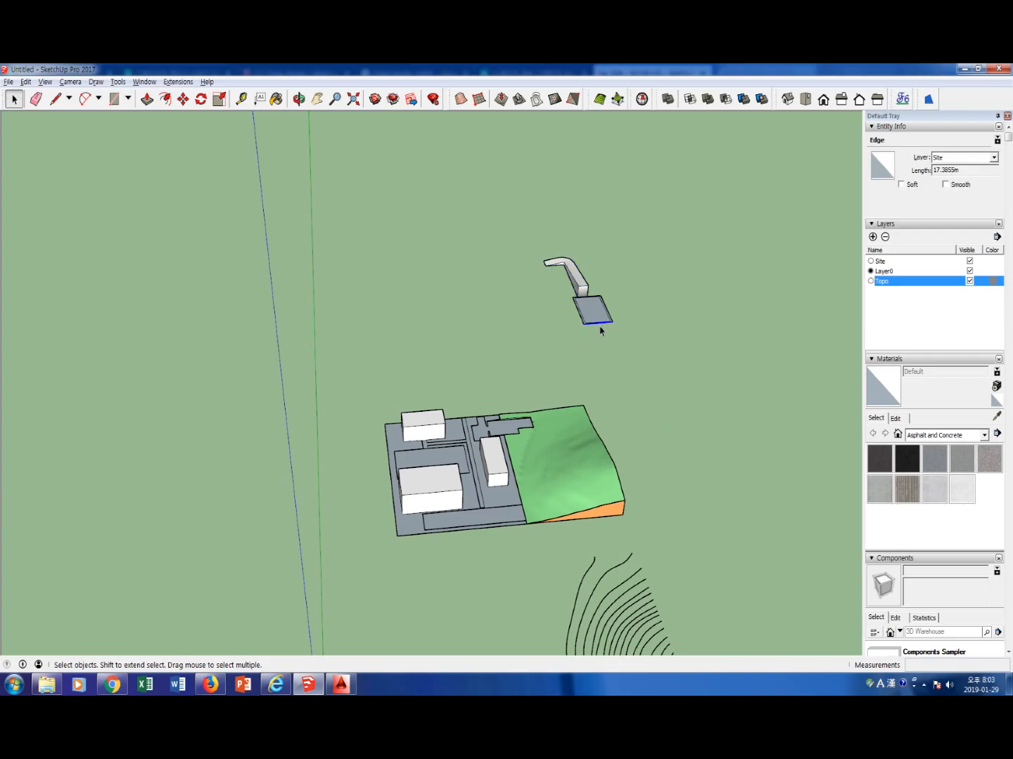
pyautogui.click(582, 286)
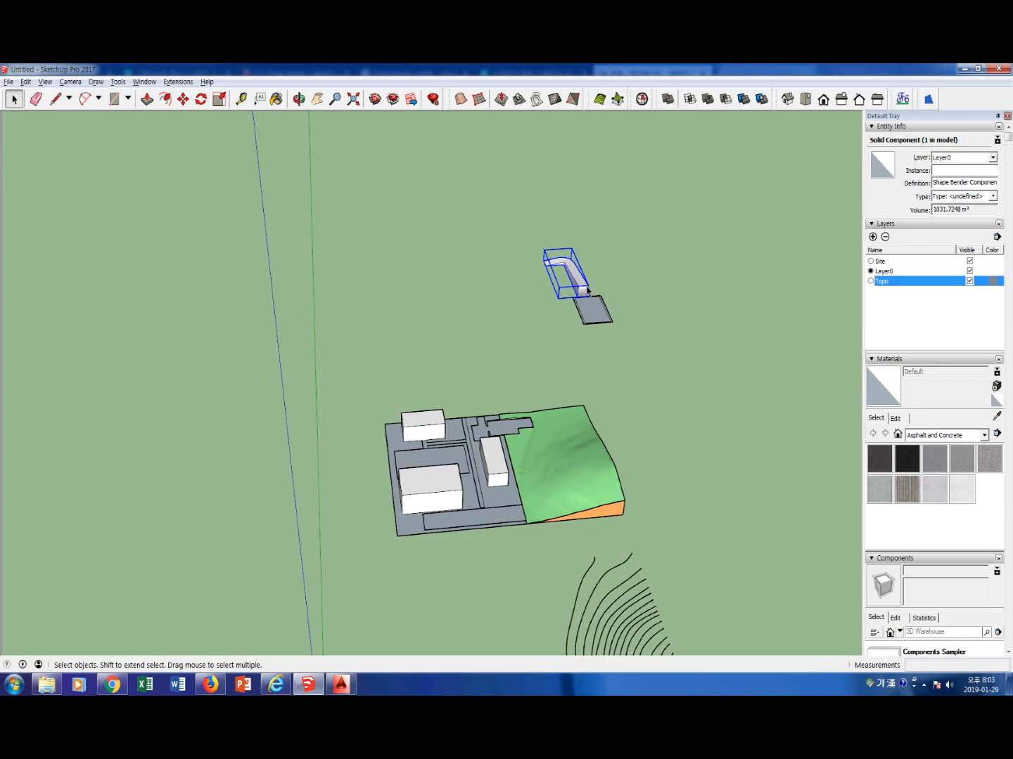
pyautogui.click(517, 99)
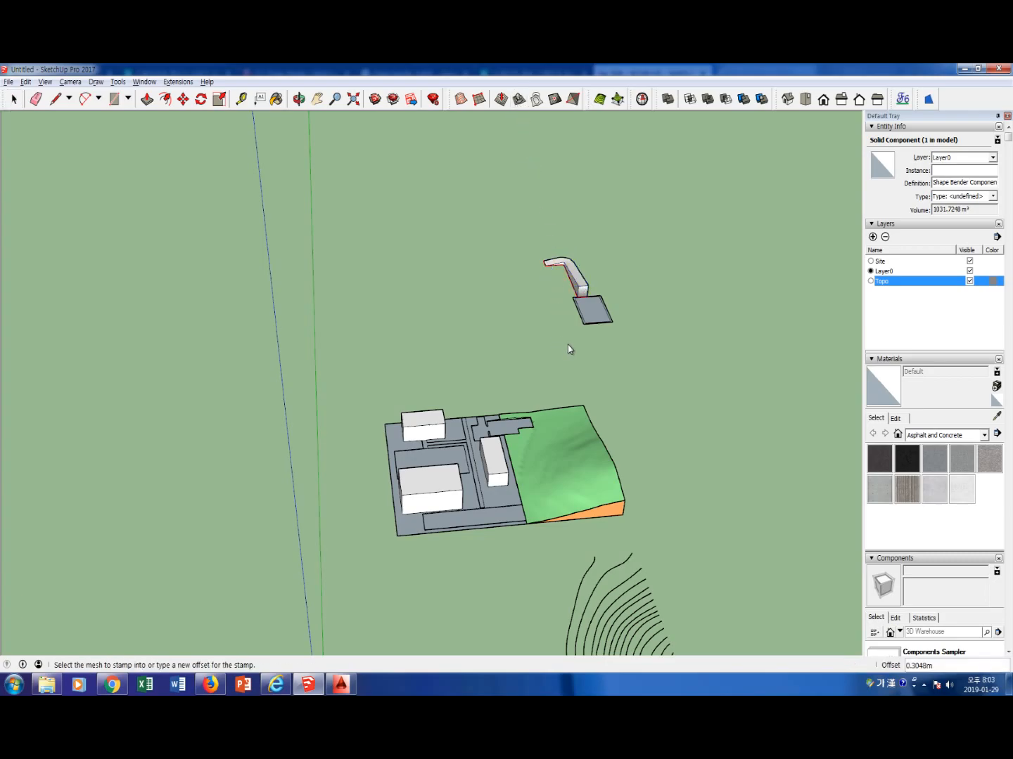
pyautogui.click(569, 445)
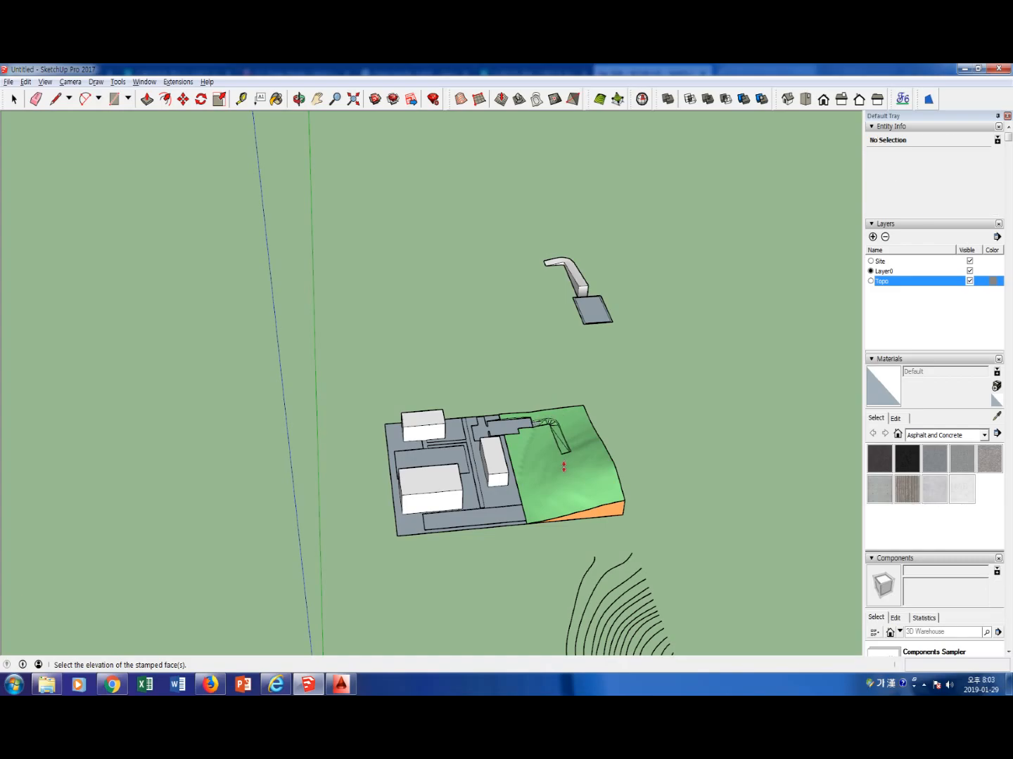
pyautogui.scroll(5, 563, 466)
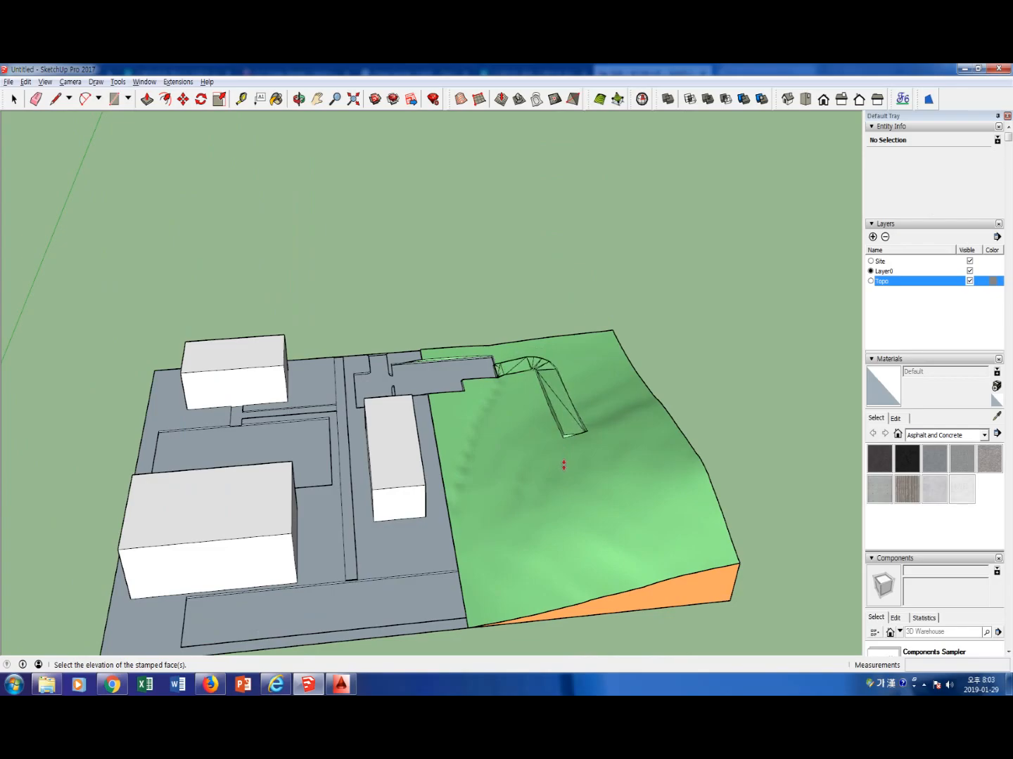
pyautogui.click(564, 466)
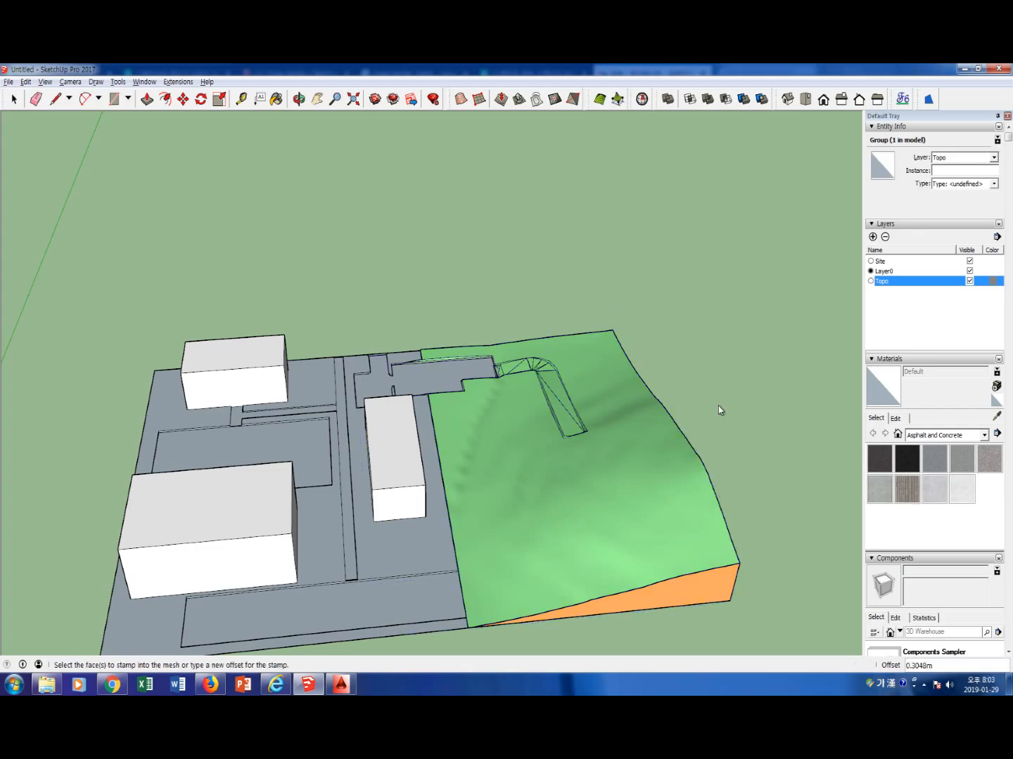
pyautogui.press('space')
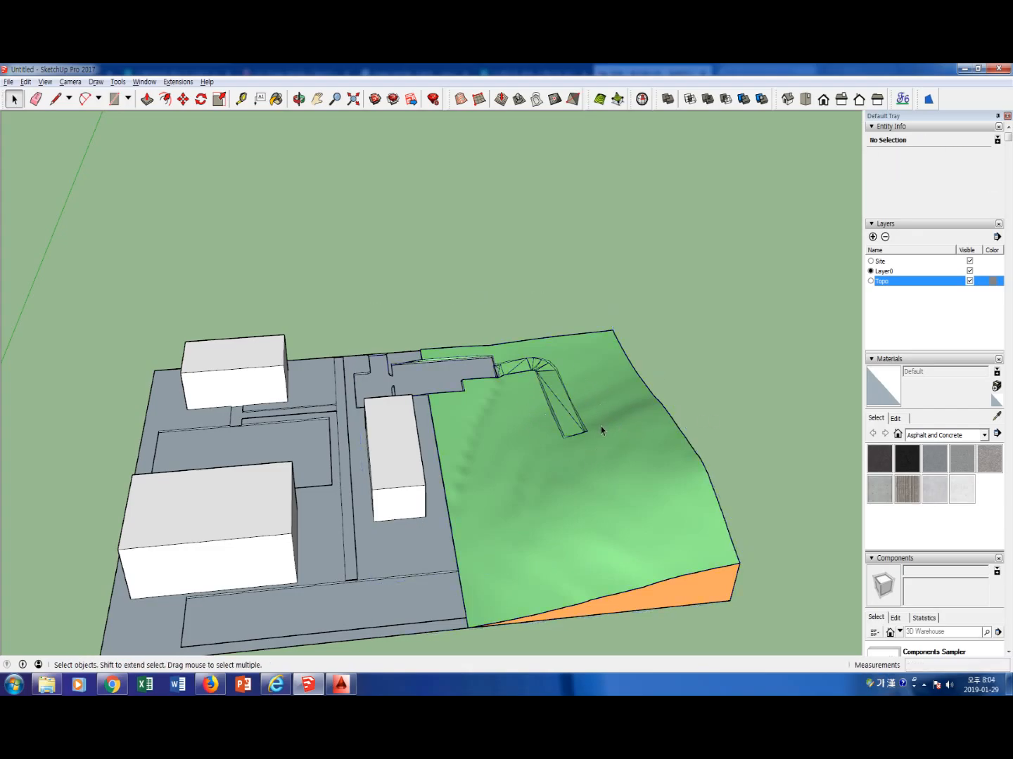
# Delete the original bent ramp beside the rectangular plaza copy away from the site
pyautogui.scroll(-4, 601, 436)
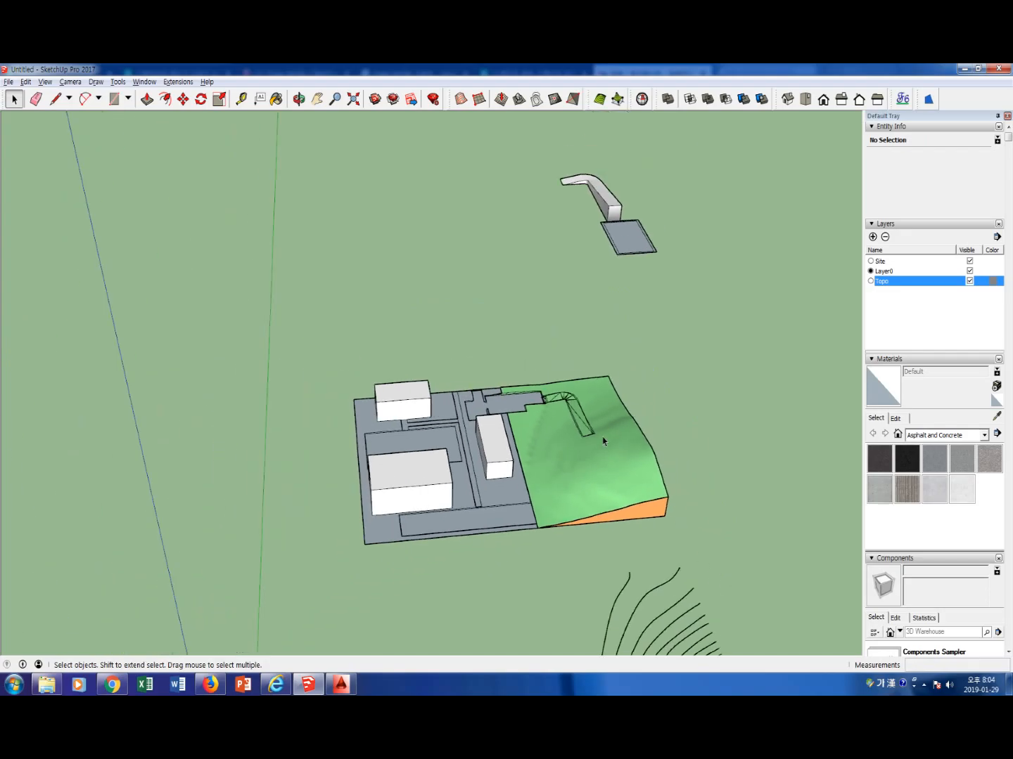
pyautogui.scroll(2, 655, 288)
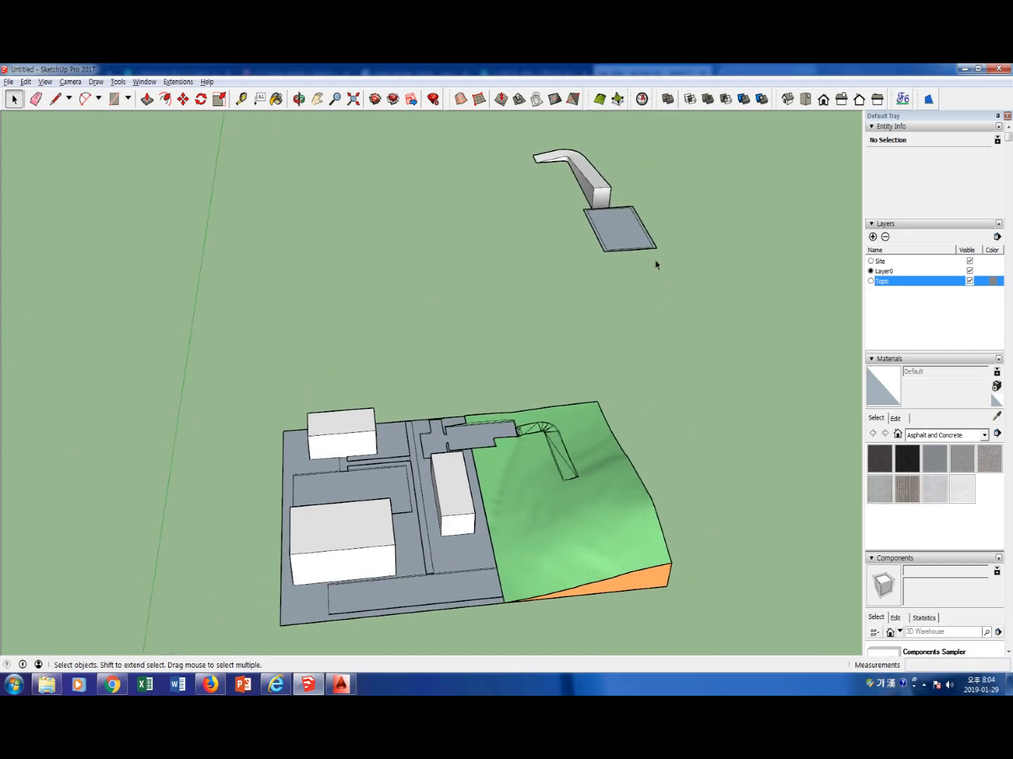
pyautogui.click(603, 189)
pyautogui.press('Delete')
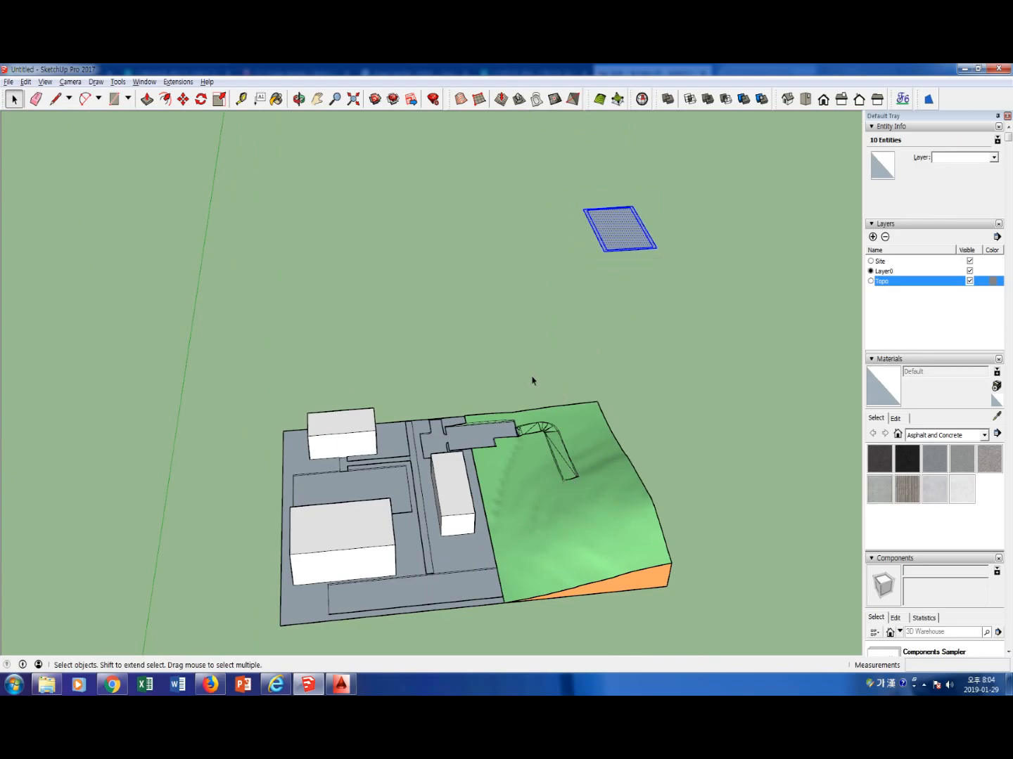
# Stamp the rectangular plaza copy into the terrain, setting its elevation level with the upper end of the stamped ramp
pyautogui.click(519, 98)
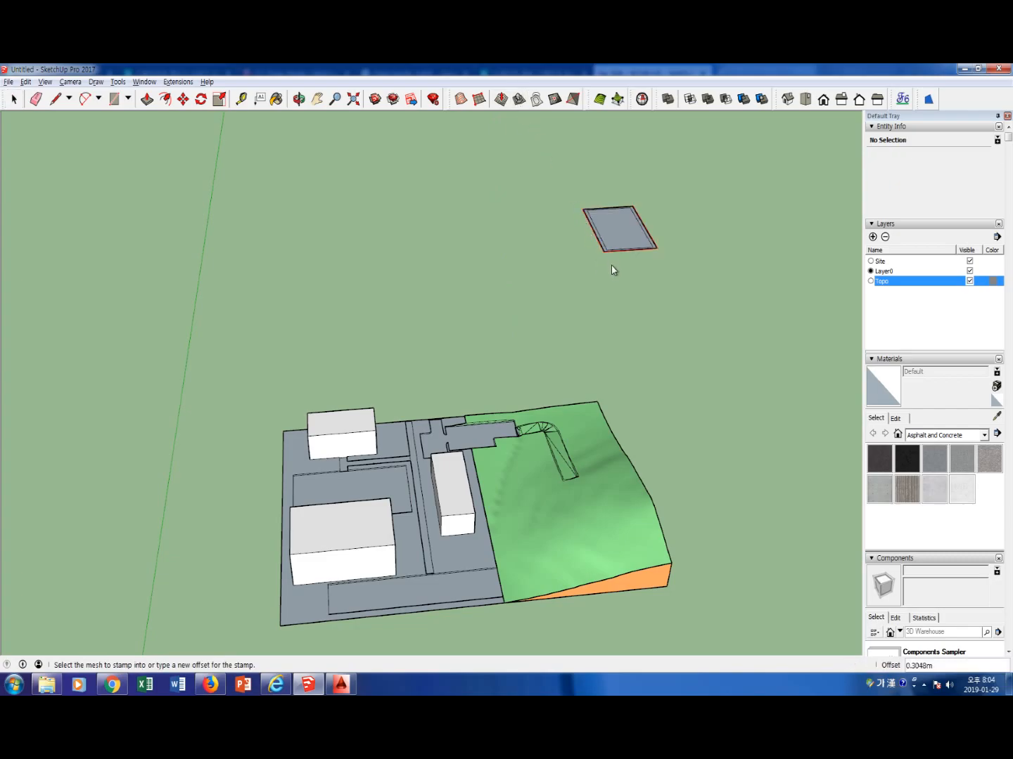
pyautogui.click(595, 499)
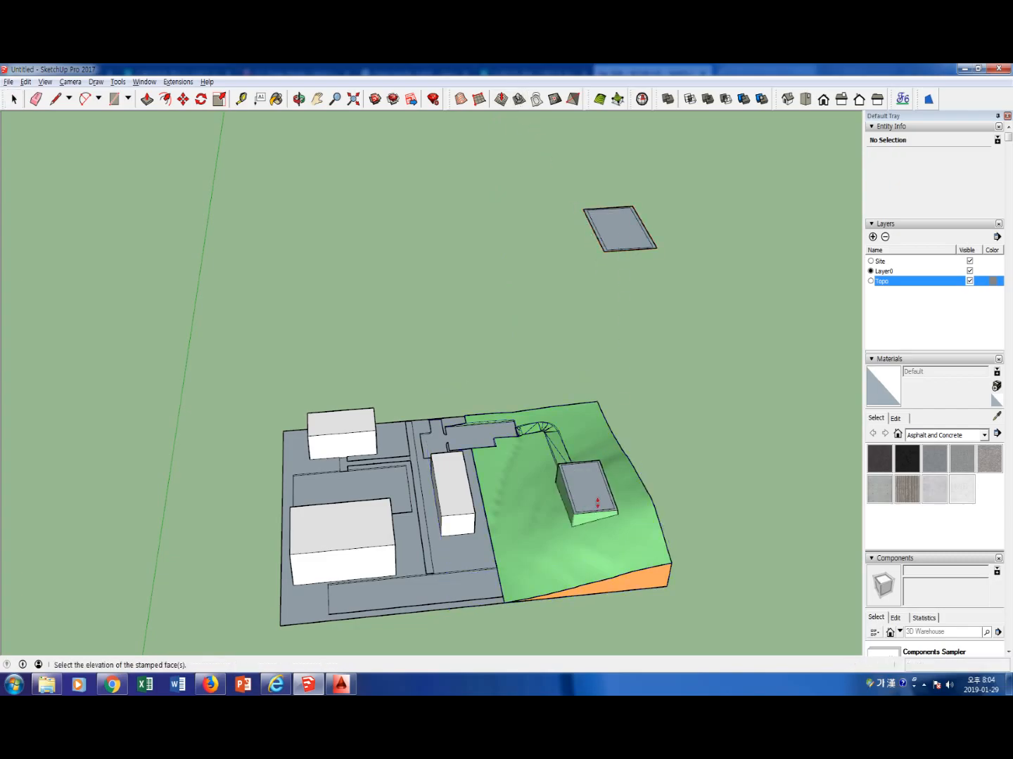
pyautogui.scroll(4, 591, 516)
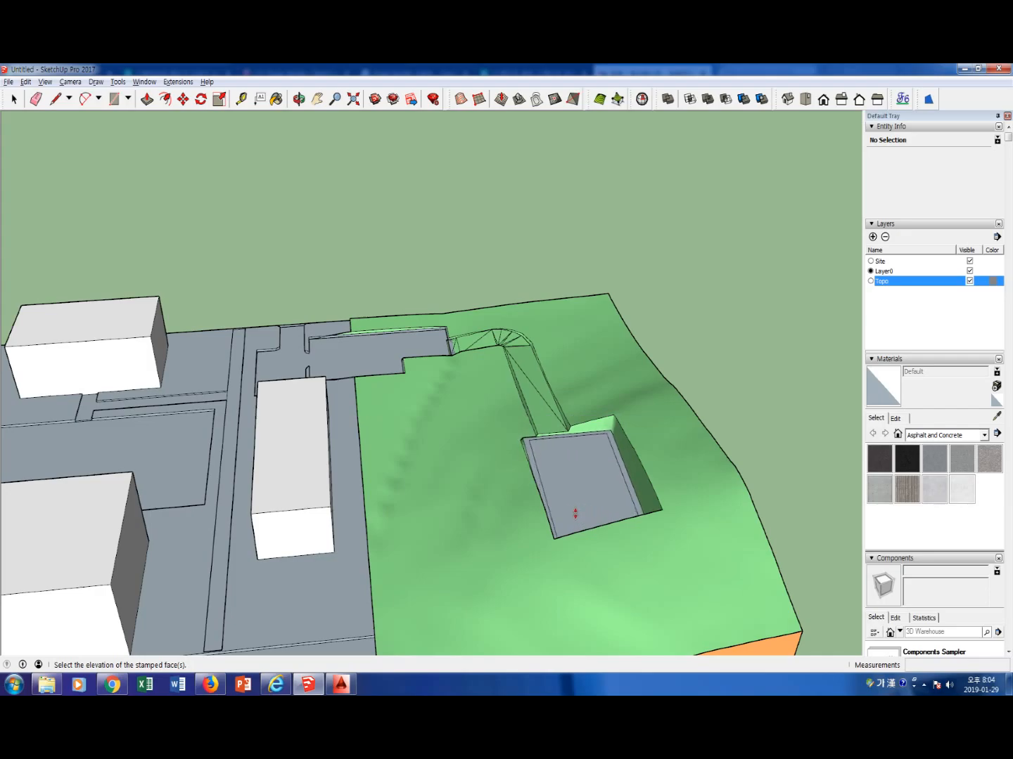
pyautogui.click(574, 512)
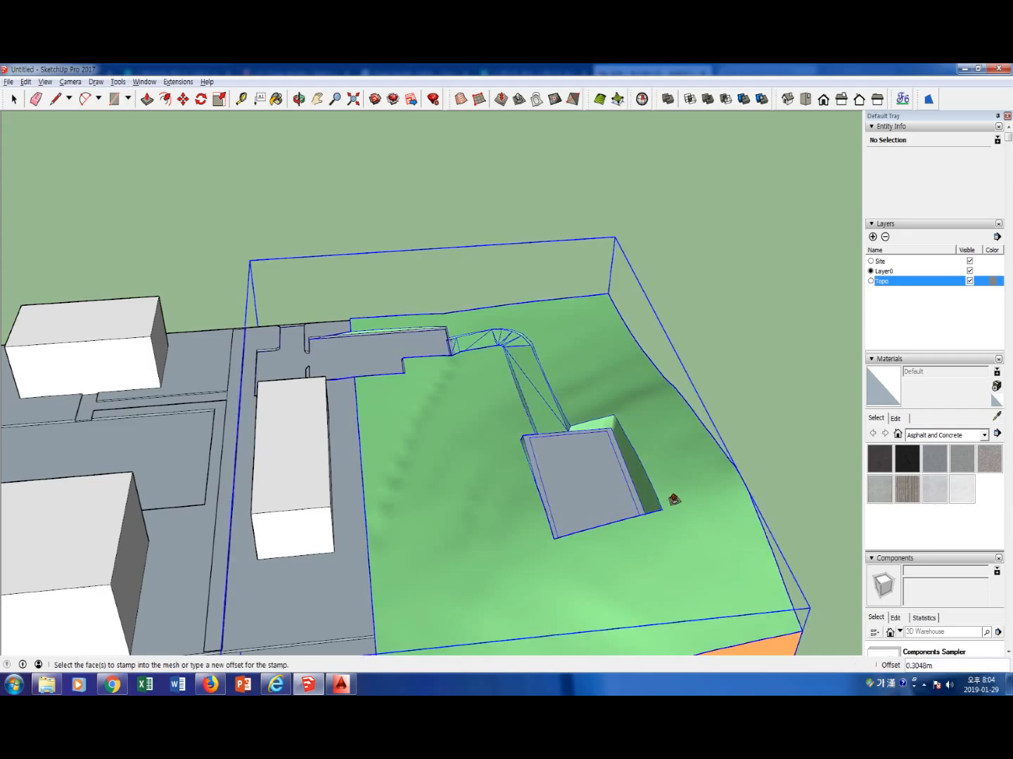
# Delete the leftover rectangular plaza copy away from the site
pyautogui.scroll(-4, 769, 464)
pyautogui.scroll(-3, 735, 394)
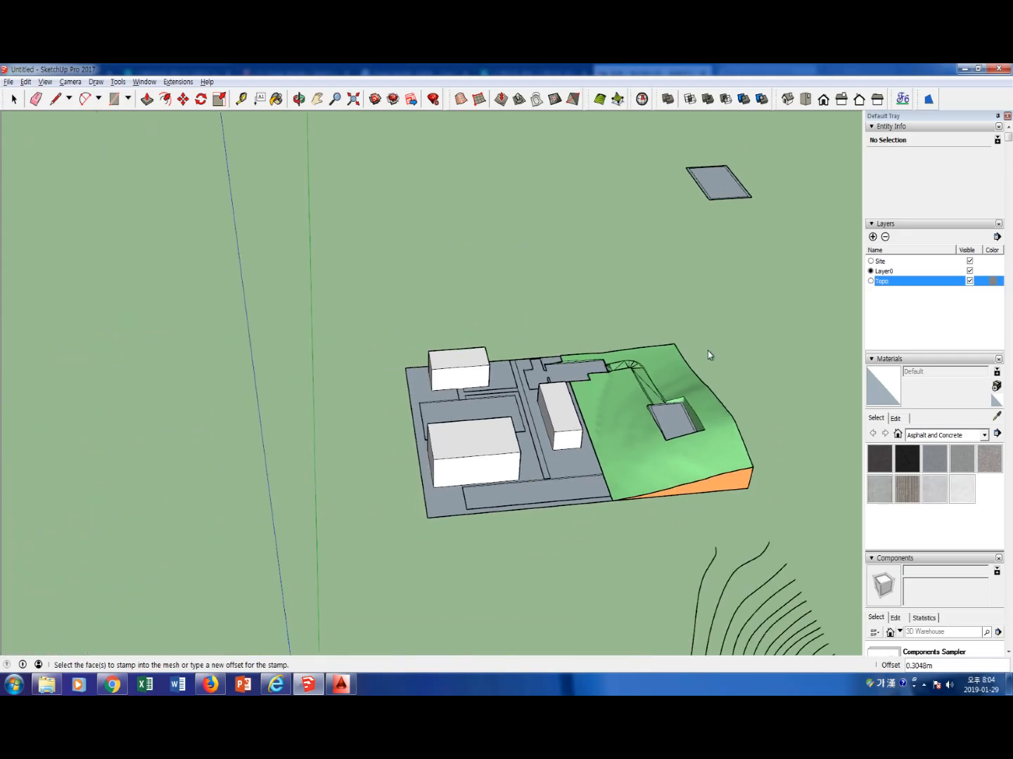
pyautogui.press('space')
pyautogui.moveTo(665, 152); pyautogui.dragTo(755, 225)
pyautogui.press('Delete')
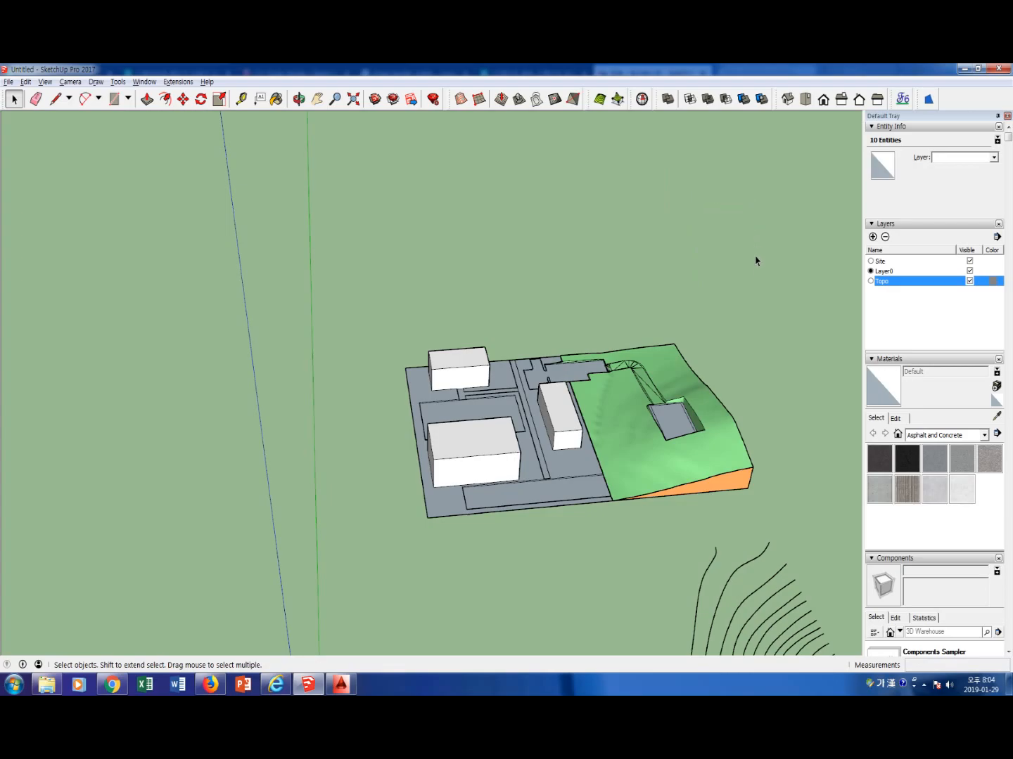
# Open the terrain group and paint the straight stretch of the stamped ramp with the Blacktop New material
pyautogui.scroll(4, 739, 366)
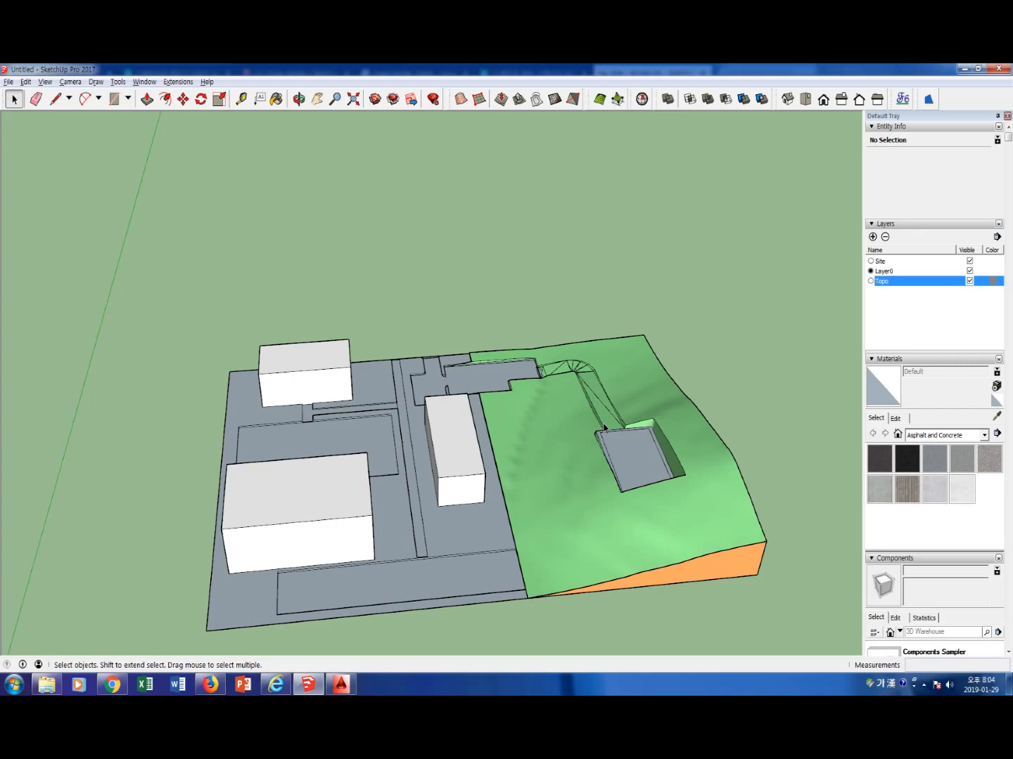
pyautogui.moveTo(576, 442); pyautogui.dragTo(523, 492, button='middle')
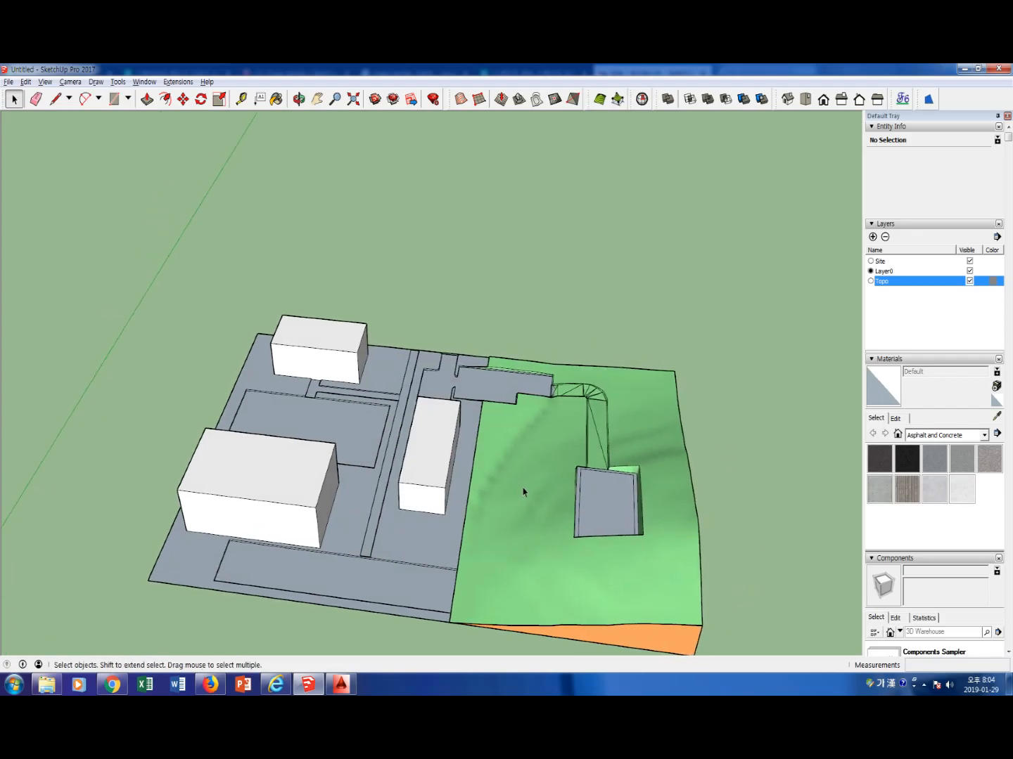
pyautogui.scroll(2, 573, 468)
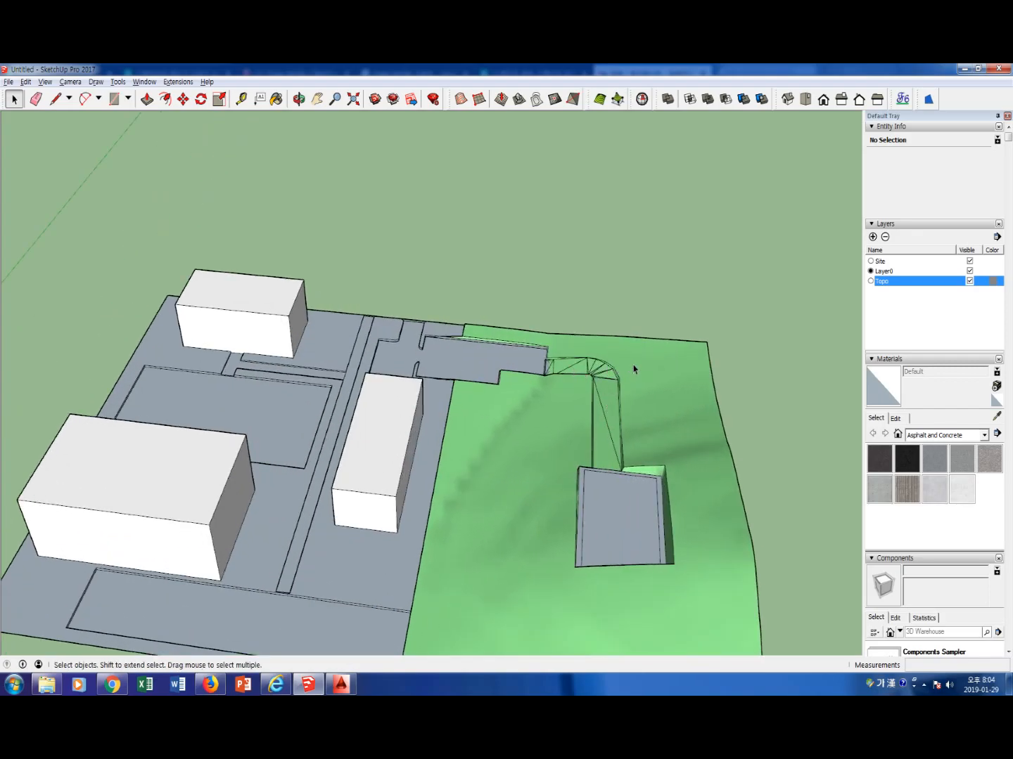
pyautogui.scroll(4, 608, 423)
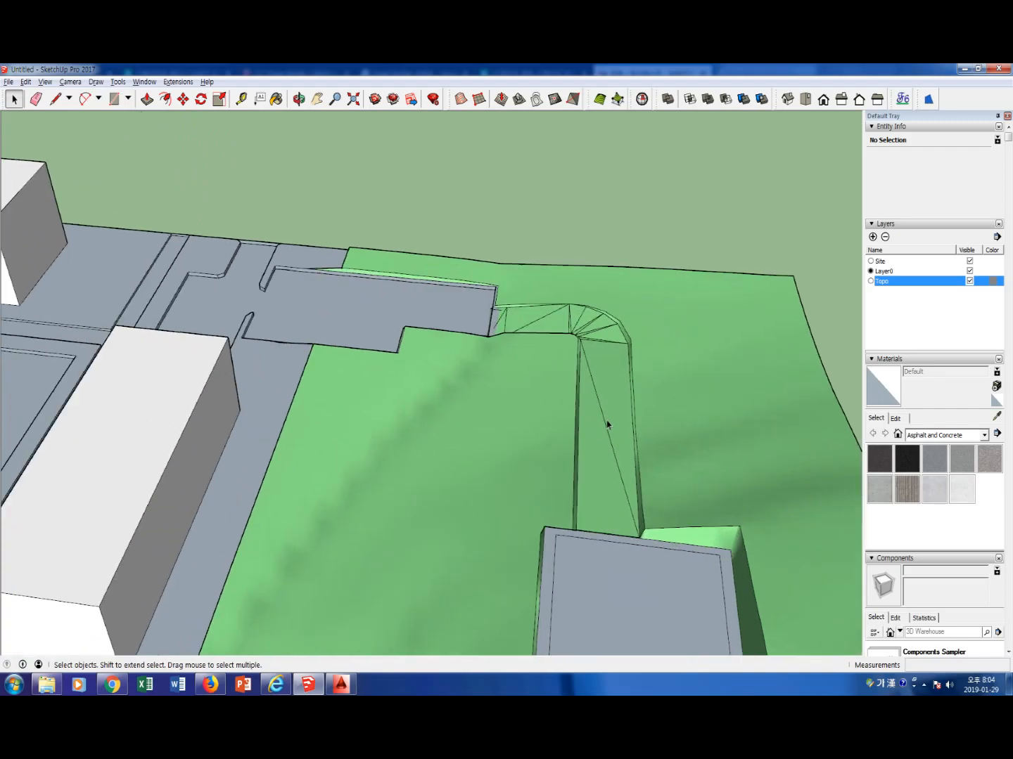
pyautogui.doubleClick(607, 424)
pyautogui.tripleClick(607, 424)
pyautogui.doubleClick(606, 424)
pyautogui.doubleClick(597, 433)
pyautogui.keyDown('shift'); pyautogui.click(618, 408); pyautogui.keyUp('shift')
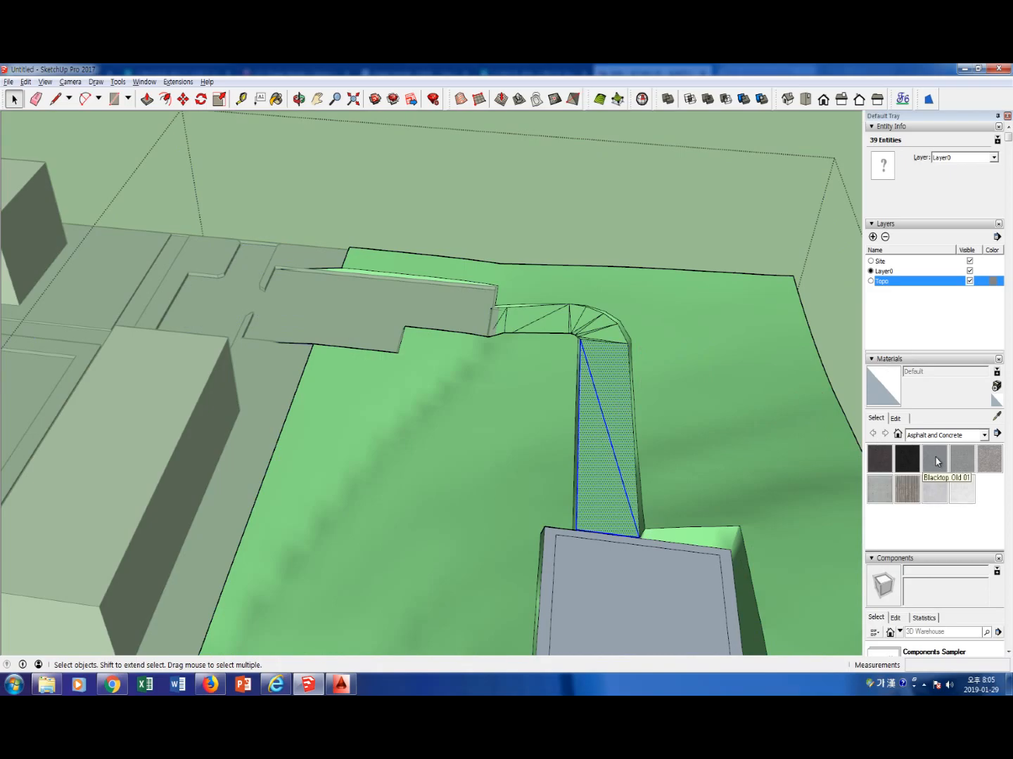
pyautogui.click(908, 459)
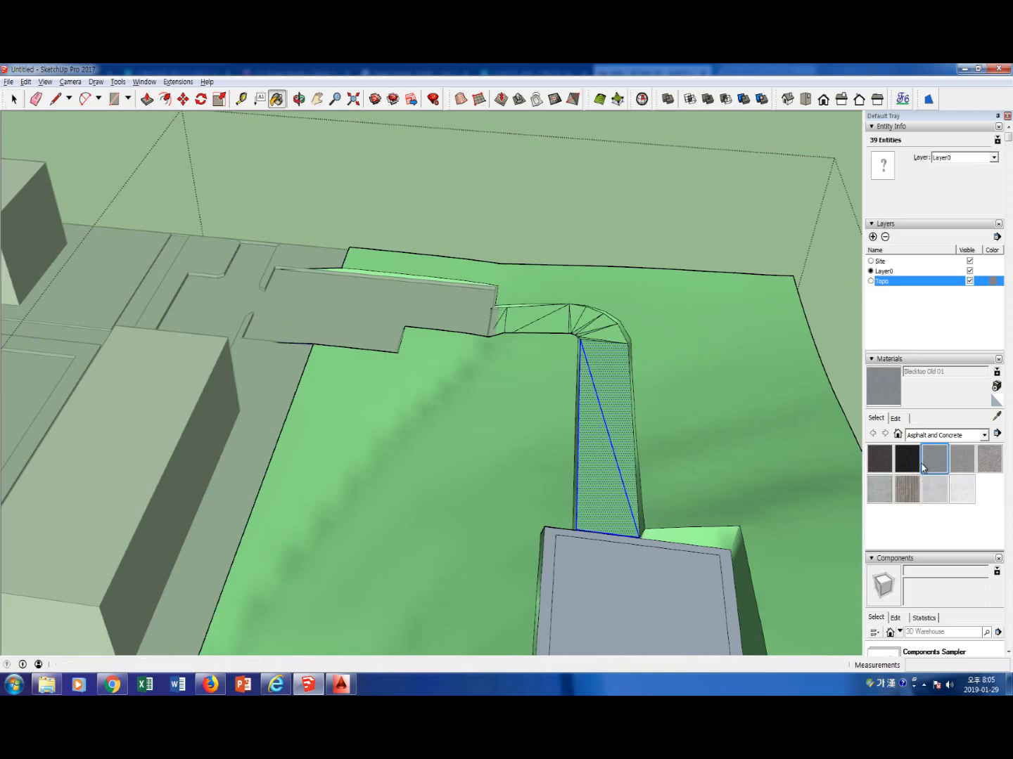
pyautogui.click(624, 416)
# Paint the remaining triangular faces of the ramp's bend and its short stretch to the entry plaza with Blacktop New
pyautogui.click(610, 336)
pyautogui.click(602, 326)
pyautogui.scroll(4, 578, 327)
pyautogui.scroll(1, 524, 322)
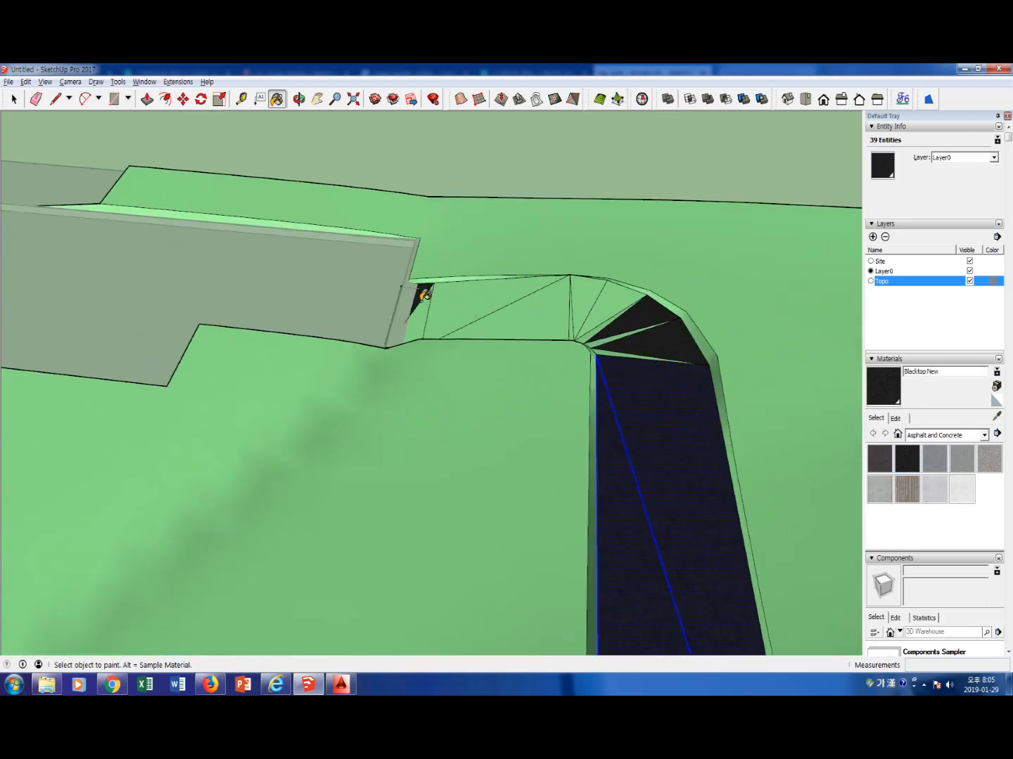
pyautogui.click(422, 302)
pyautogui.click(476, 308)
pyautogui.click(528, 317)
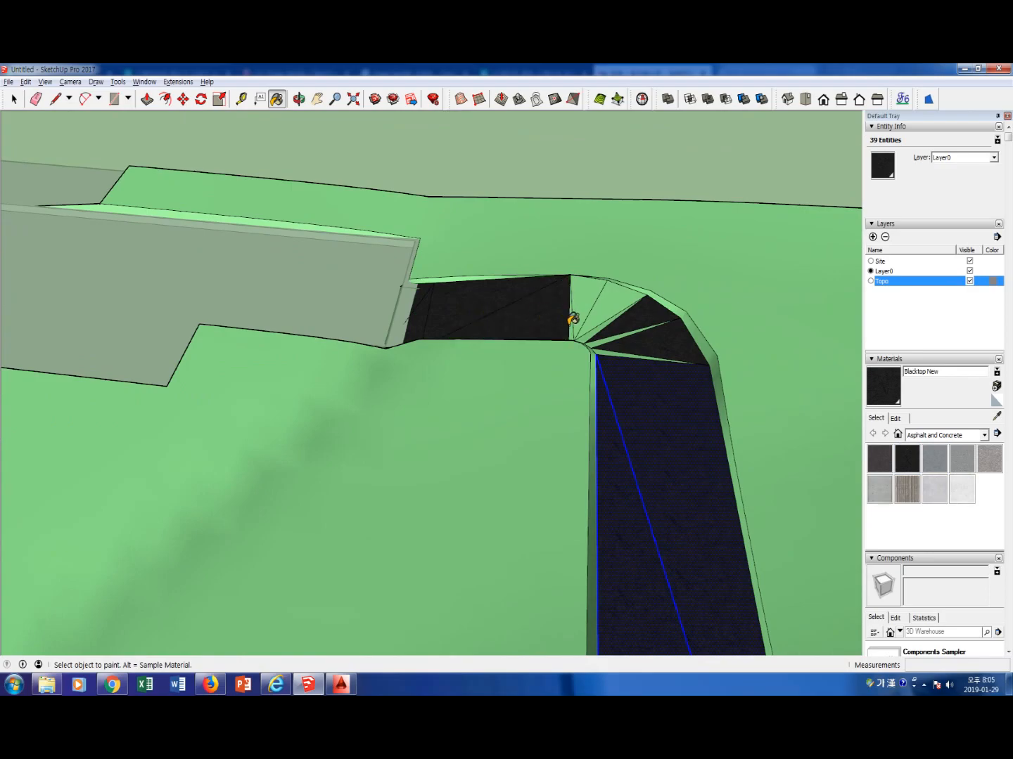
pyautogui.click(586, 304)
pyautogui.click(605, 307)
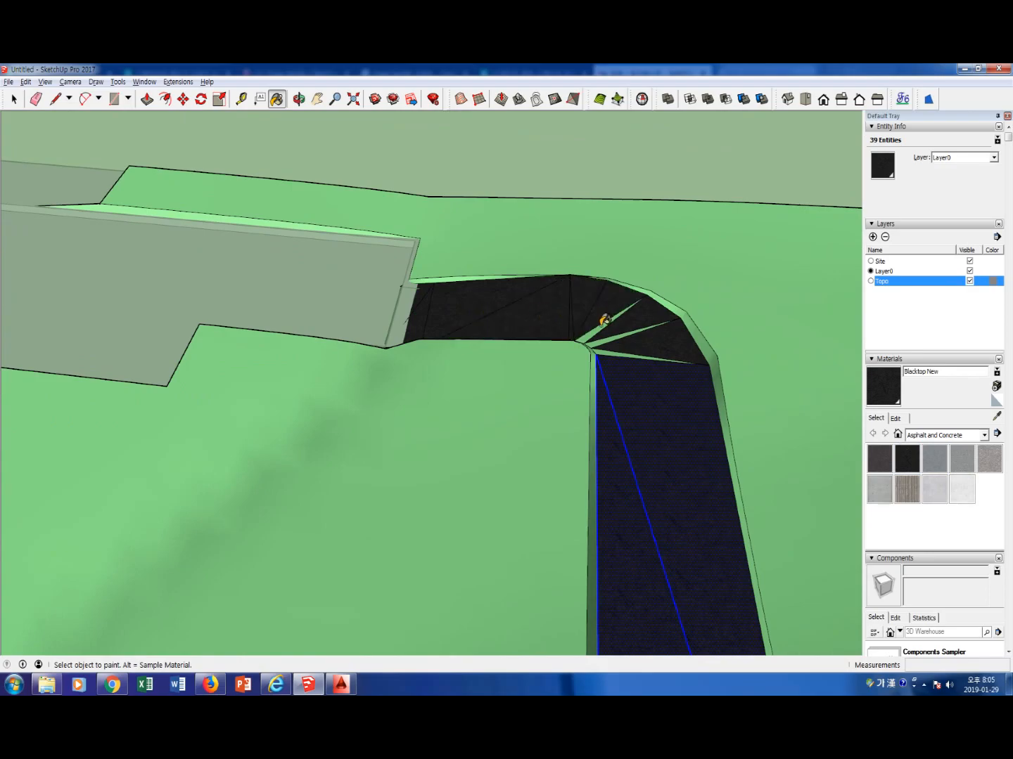
pyautogui.click(604, 335)
pyautogui.click(596, 333)
pyautogui.click(604, 347)
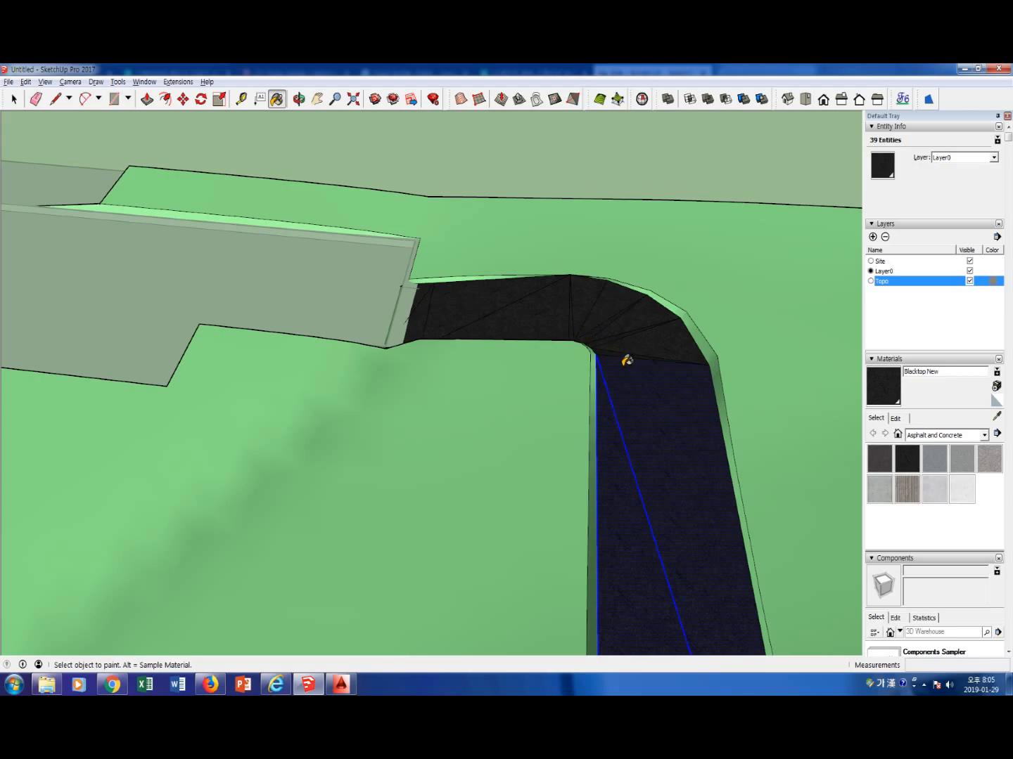
# Clear the selection and close the terrain group
pyautogui.press('space')
pyautogui.click(762, 362)
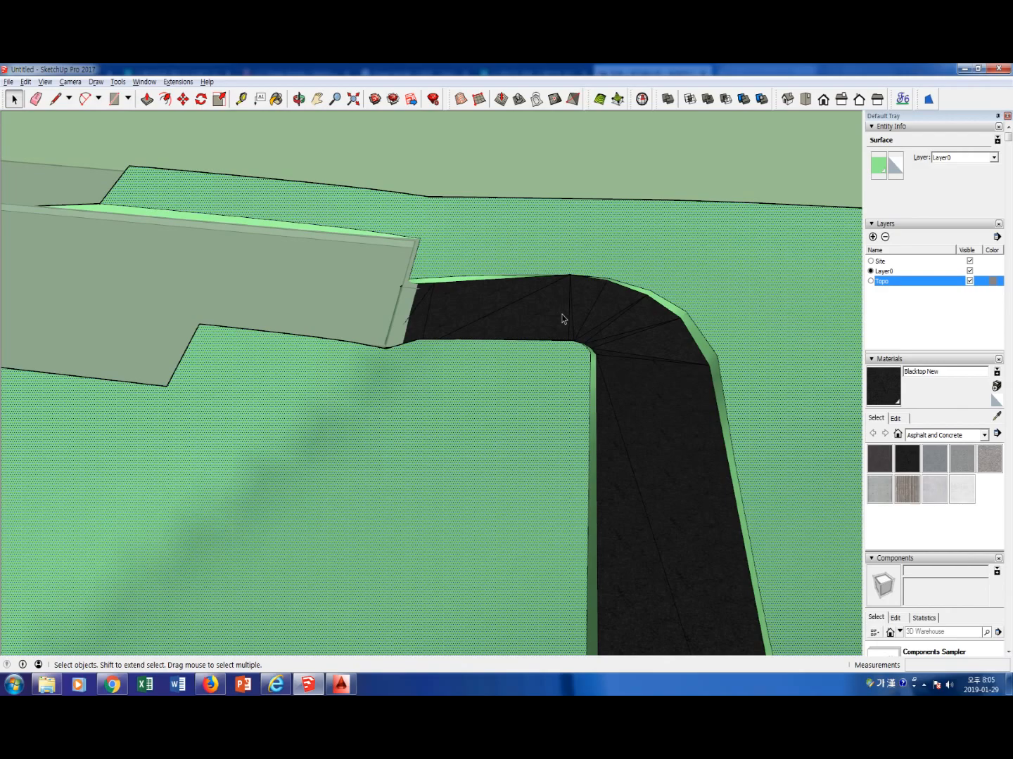
pyautogui.doubleClick(637, 399)
pyautogui.click(763, 342)
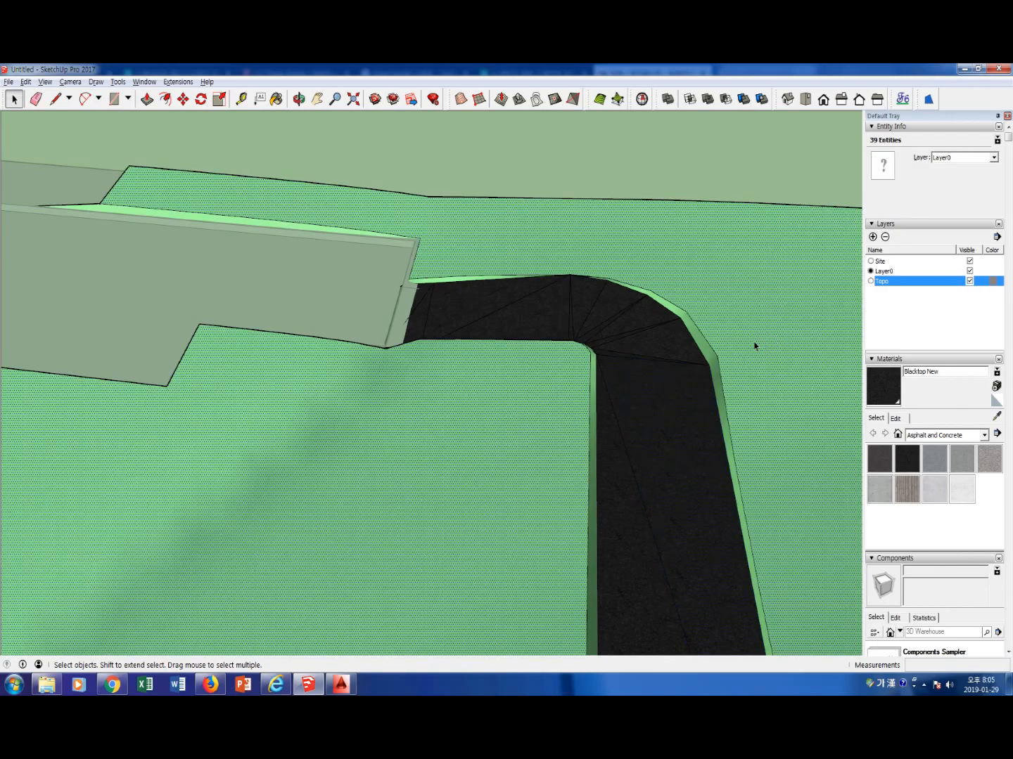
pyautogui.press('Escape')
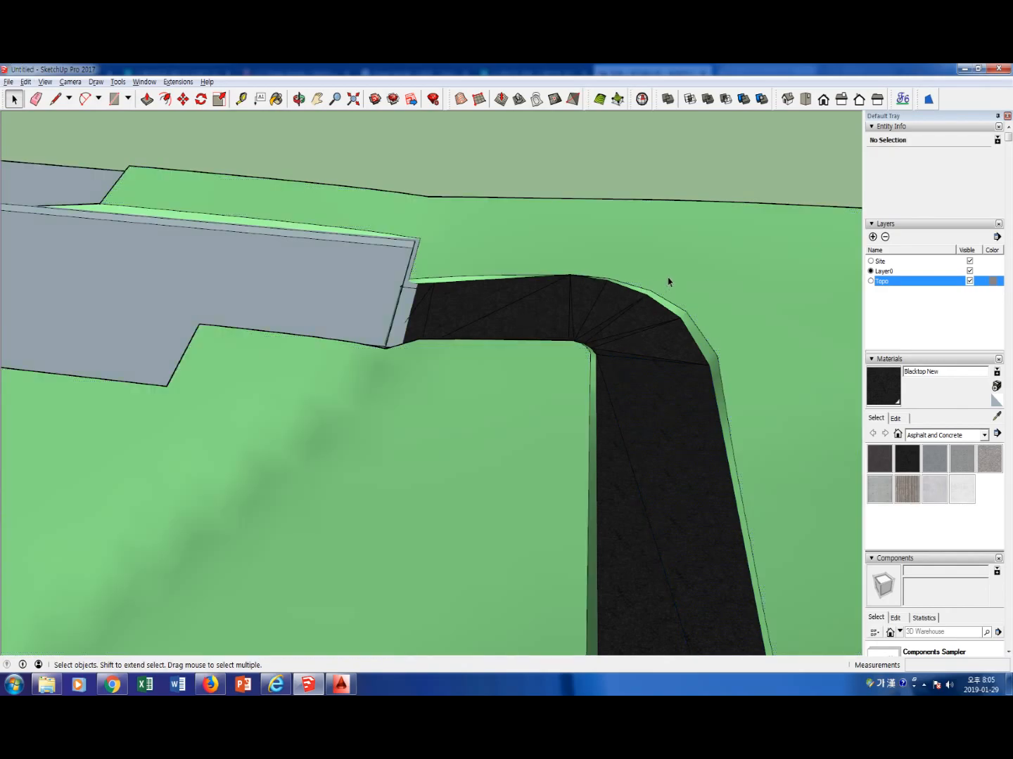
# Soften the triangulation edges across the blacktop ramp inside the terrain group with the Eraser
pyautogui.press('e')
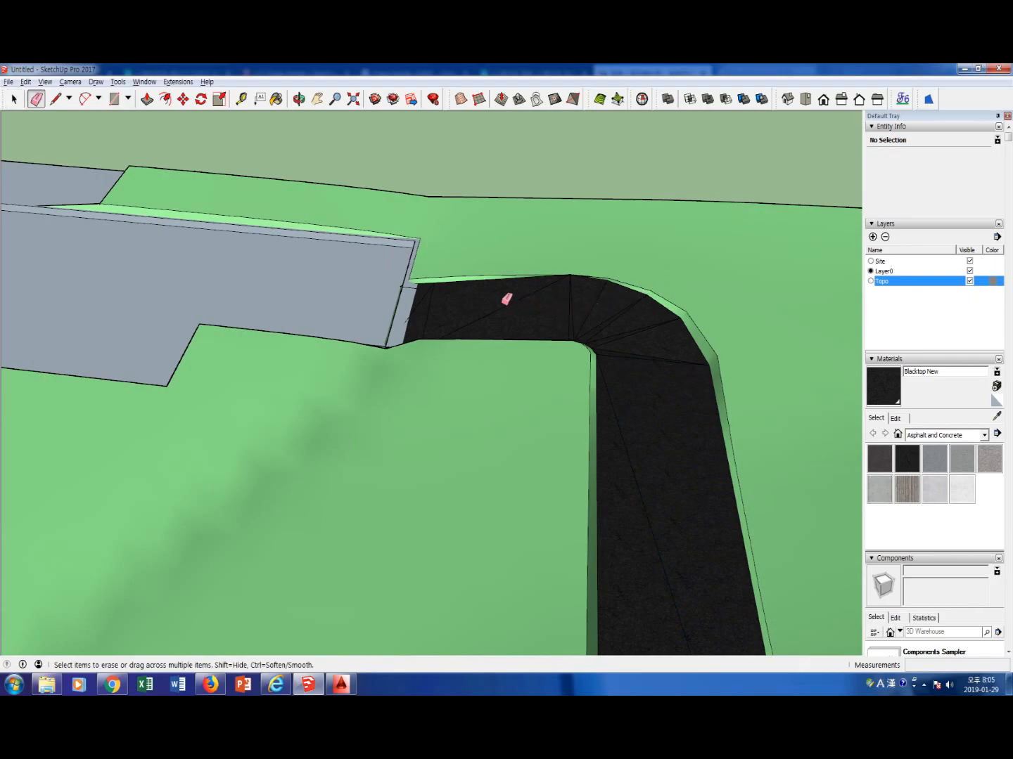
pyautogui.click(506, 302)
pyautogui.hotkey('ctrl', 'z')
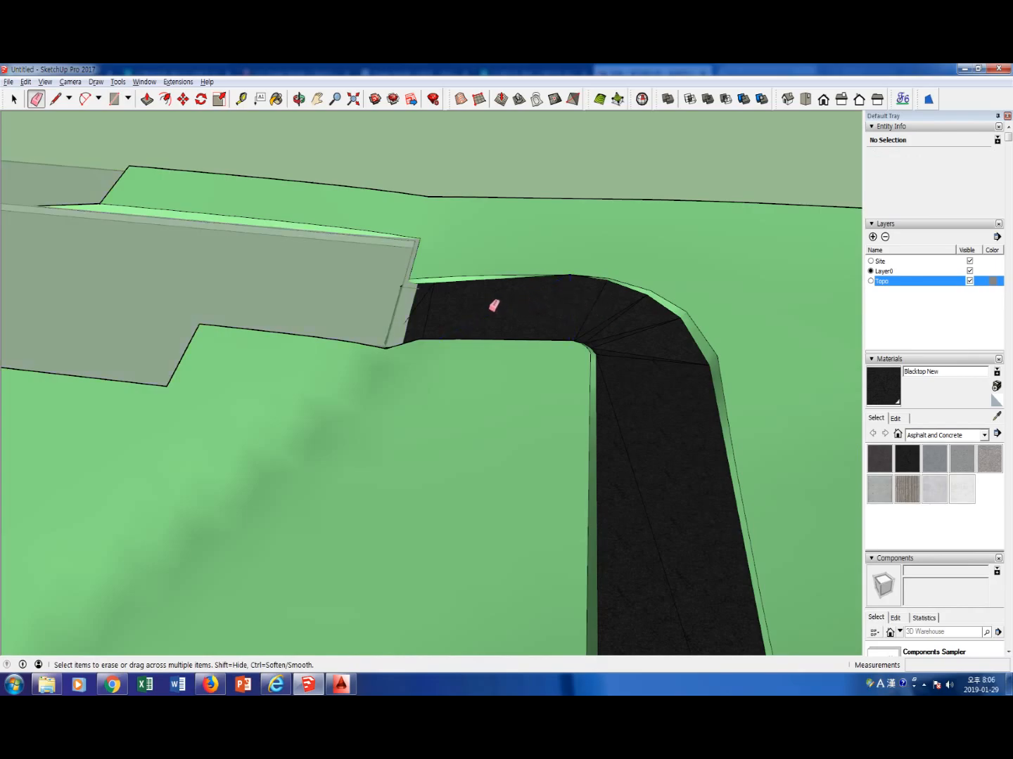
pyautogui.moveTo(441, 296)
pyautogui.mouseDown()
pyautogui.moveTo(622, 317)
pyautogui.moveTo(644, 351)
pyautogui.moveTo(631, 452)
pyautogui.mouseUp()
pyautogui.scroll(-5, 638, 445)
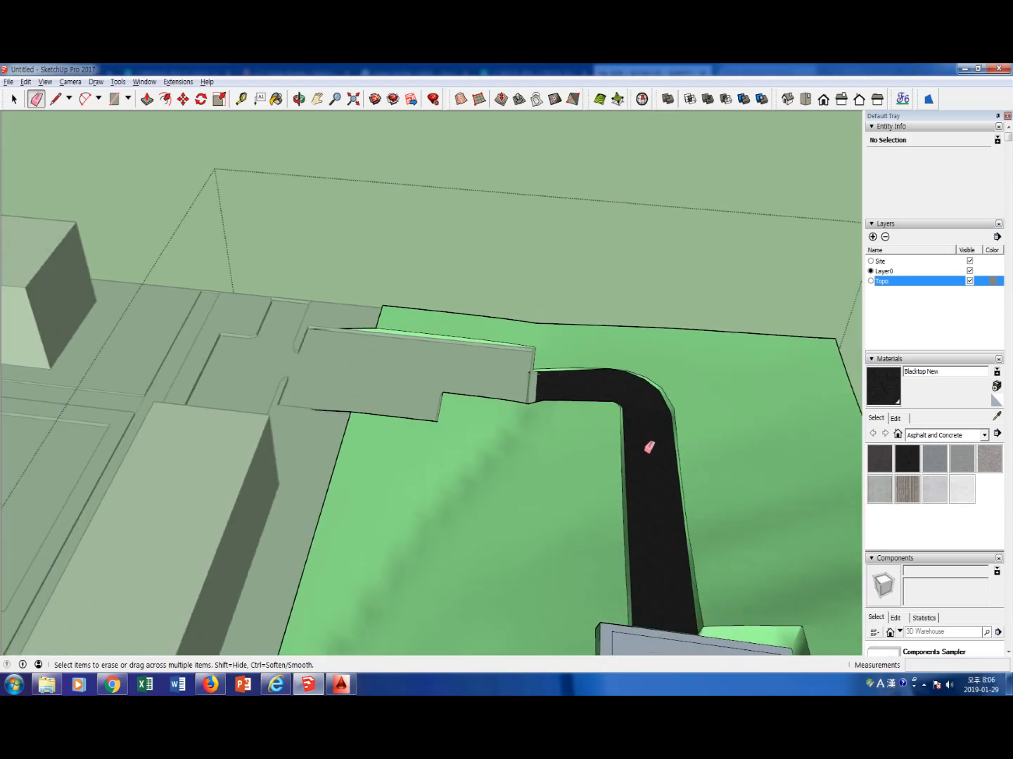
pyautogui.moveTo(639, 535)
pyautogui.mouseDown(button='middle')
pyautogui.moveTo(657, 512)
pyautogui.moveTo(677, 425)
pyautogui.mouseUp(button='middle')
pyautogui.scroll(6, 657, 390)
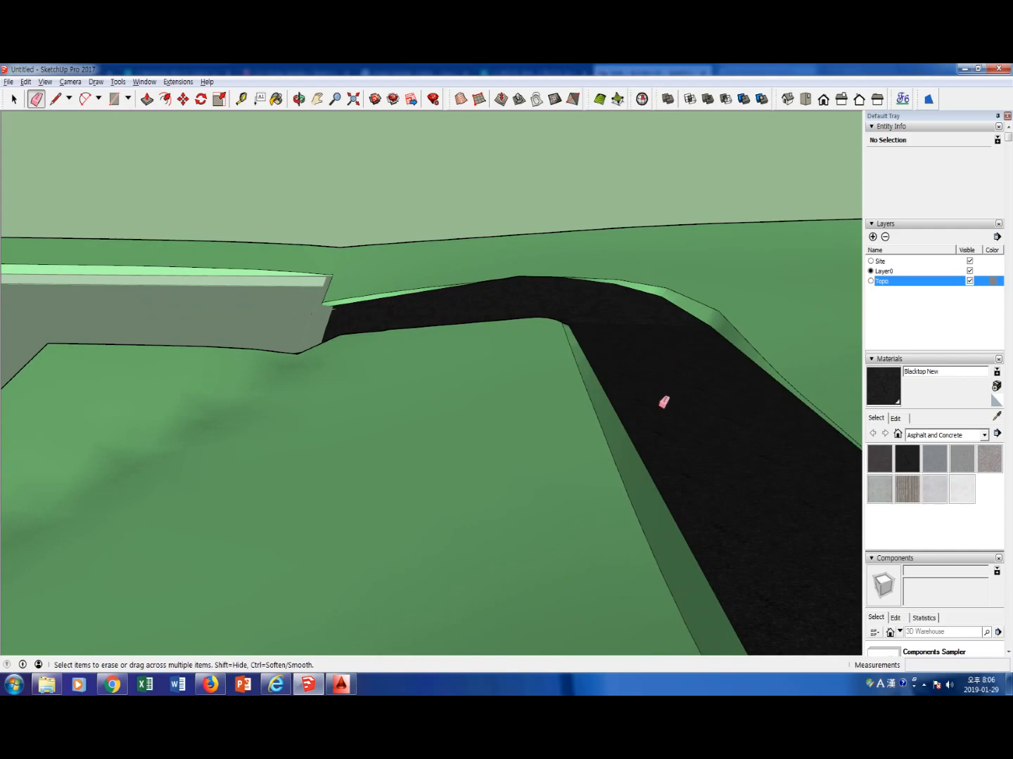
# Examine the softened blacktop ramp and the surrounding terrain up close and from an overview of the site
pyautogui.press('space')
pyautogui.moveTo(662, 400); pyautogui.dragTo(680, 422, button='middle')
pyautogui.tripleClick(705, 411)
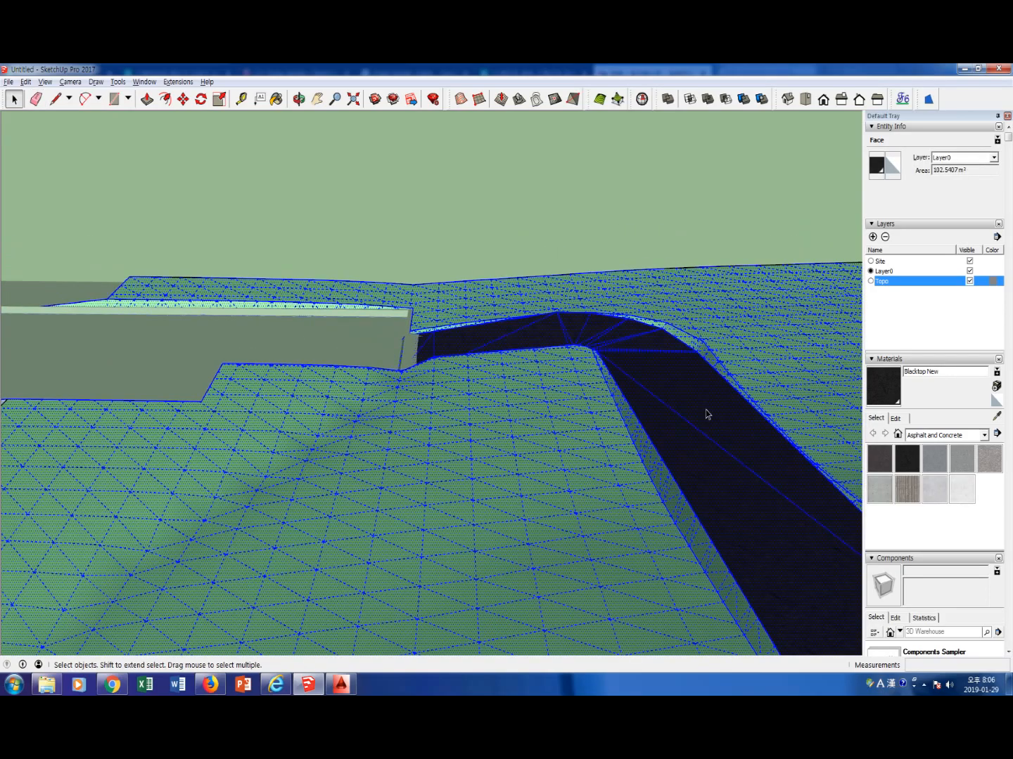
pyautogui.click(693, 425)
pyautogui.scroll(-2, 533, 464)
pyautogui.scroll(-6, 535, 465)
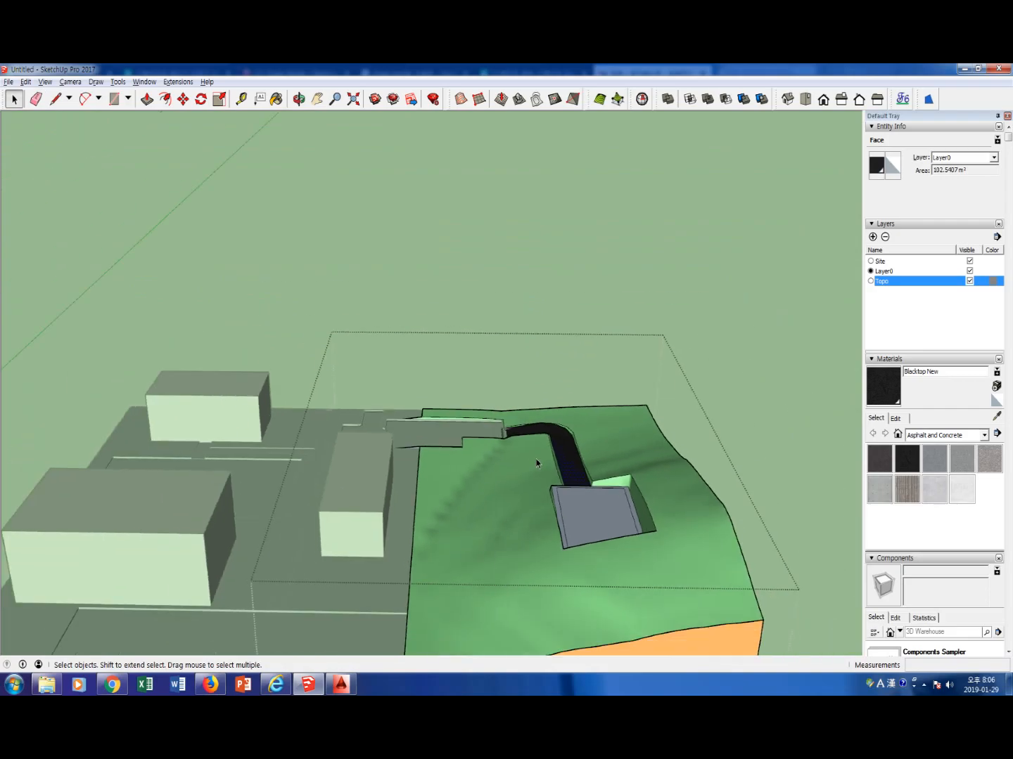
pyautogui.moveTo(585, 562); pyautogui.dragTo(559, 531, button='middle')
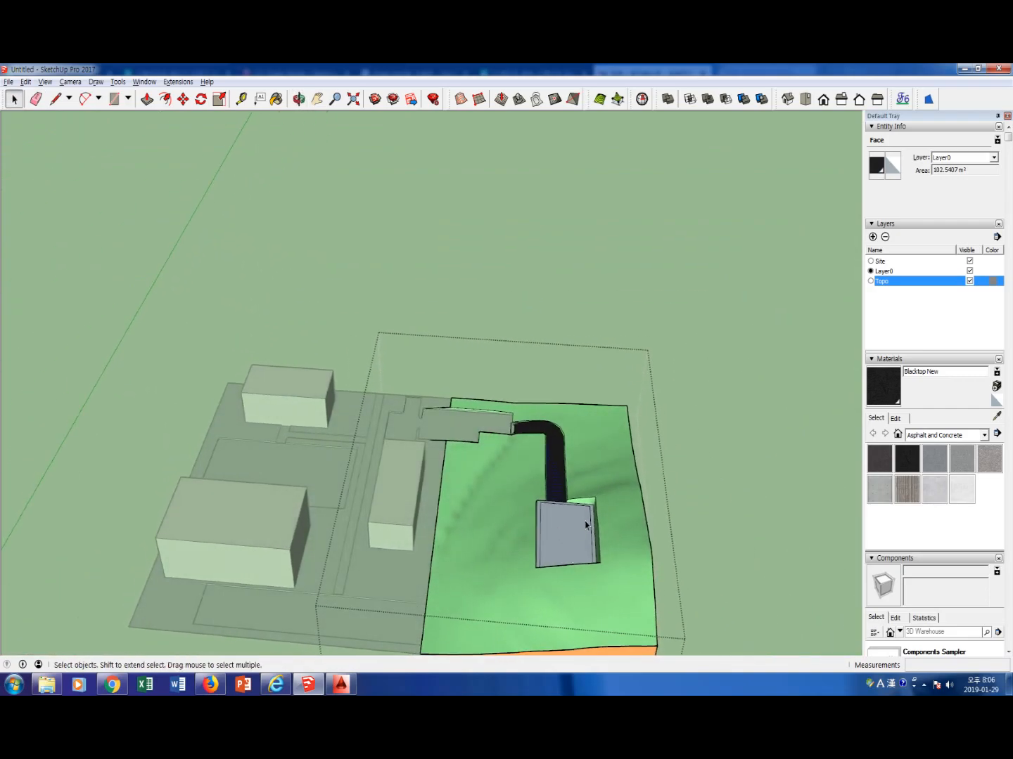
pyautogui.scroll(3, 585, 523)
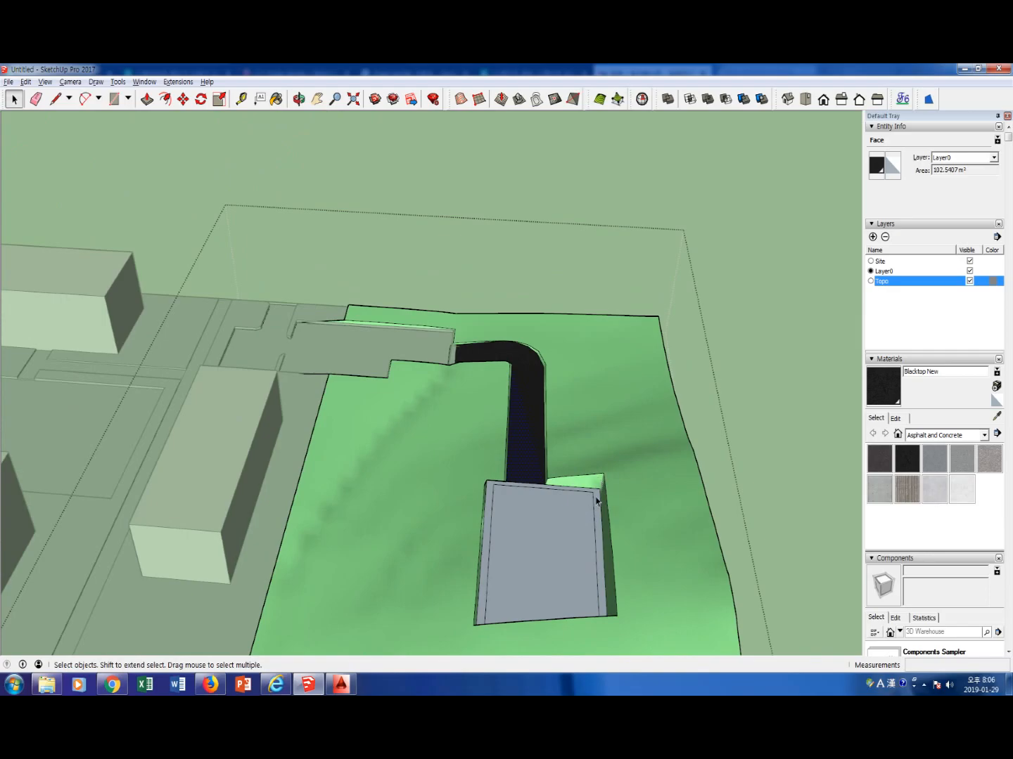
# Reverse the rectangular building footprint face on the hillside plaza inside the terrain group and close the group
pyautogui.click(636, 533)
pyautogui.click(555, 550)
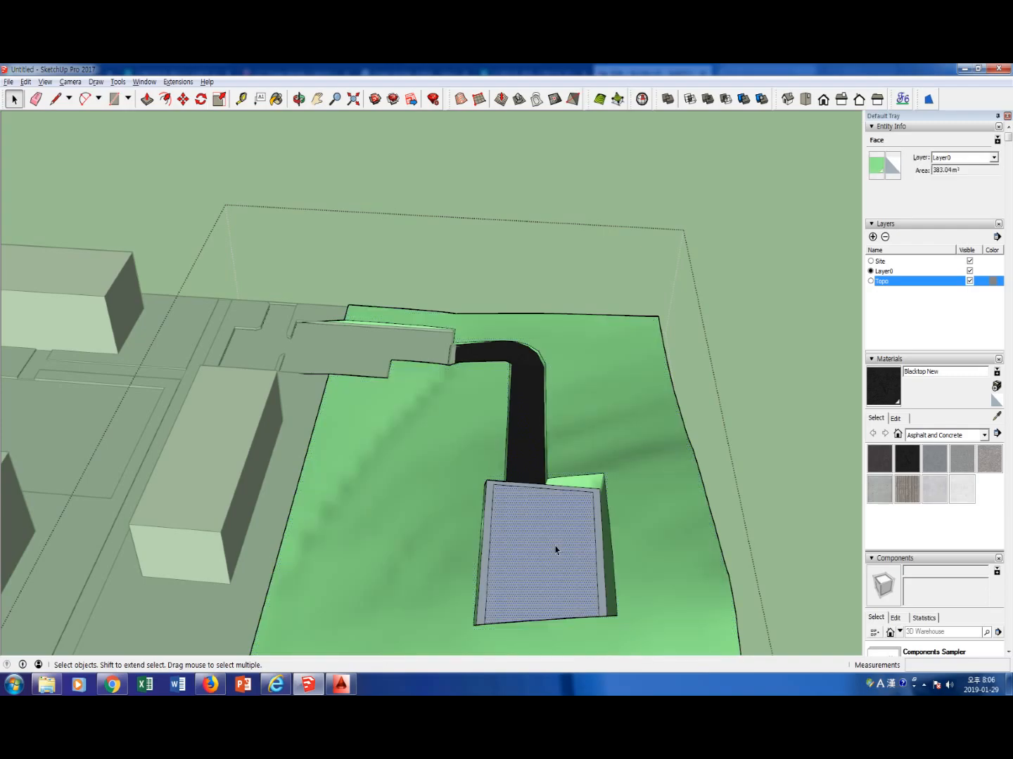
pyautogui.rightClick(549, 546)
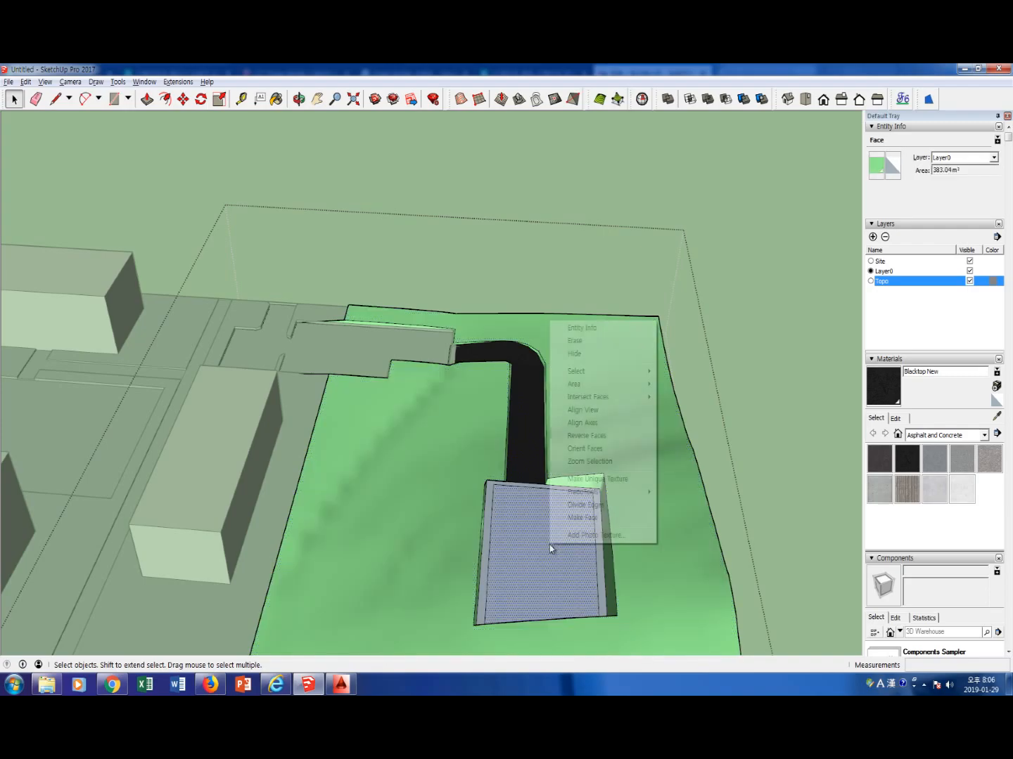
pyautogui.click(585, 436)
pyautogui.click(794, 493)
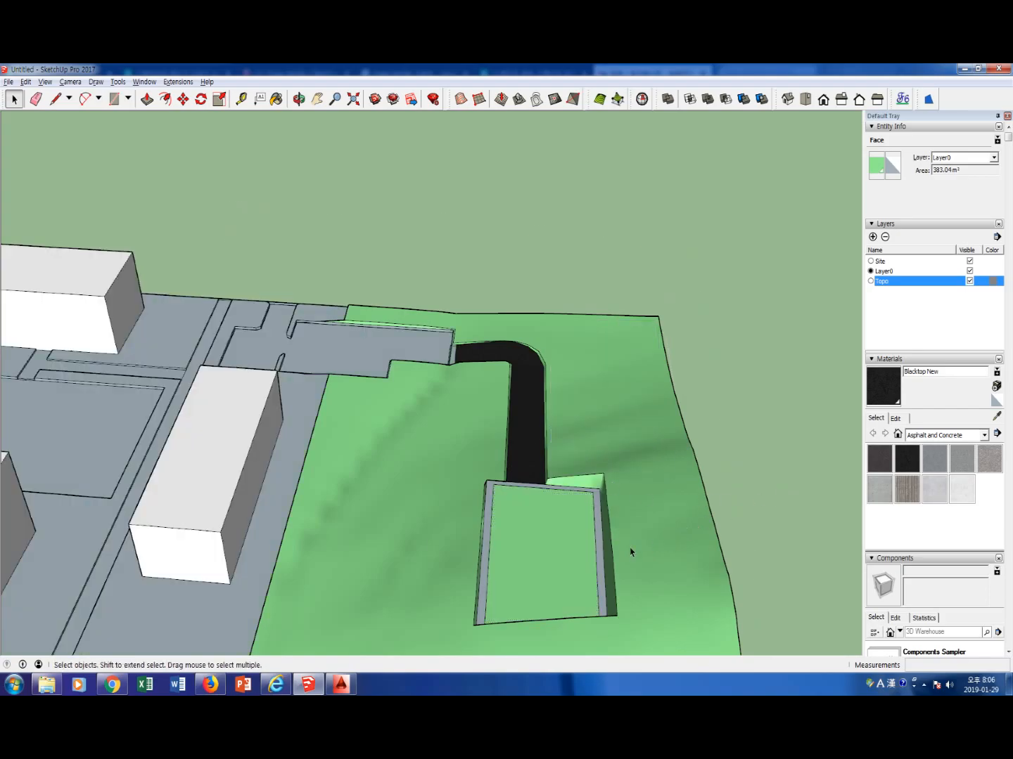
# Open the terrain group, select everything in it to examine which geometry it contains, and close it again
pyautogui.click(554, 554)
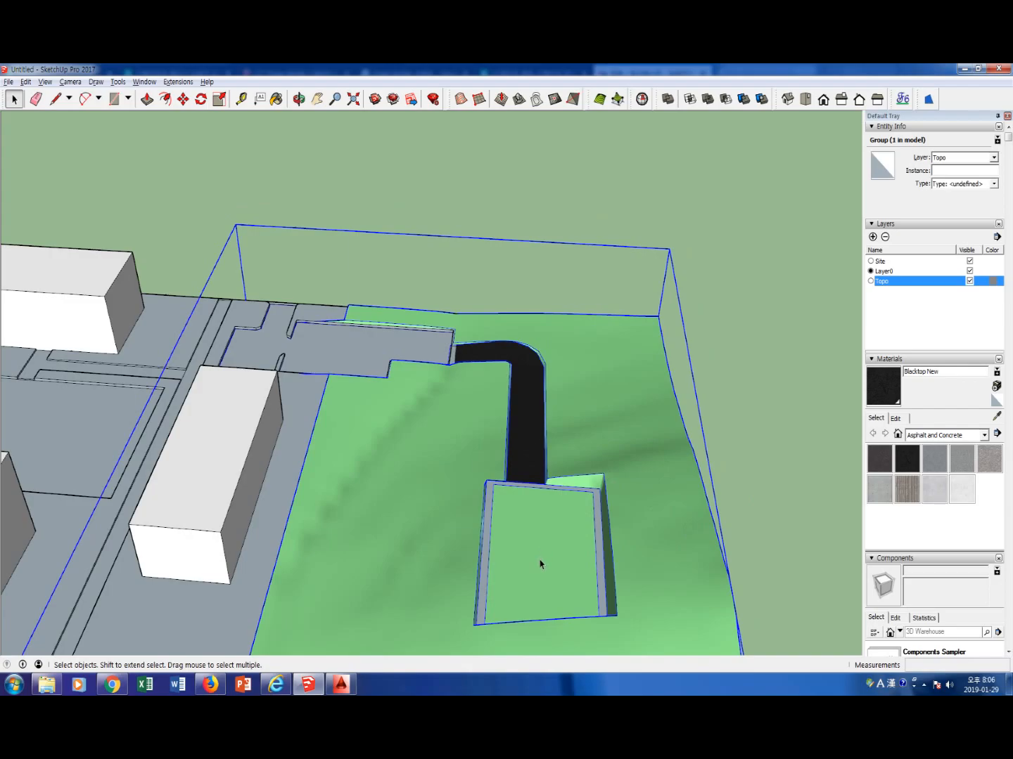
pyautogui.moveTo(541, 564); pyautogui.dragTo(584, 521, button='middle')
pyautogui.doubleClick(583, 519)
pyautogui.hotkey('ctrl', 'a')
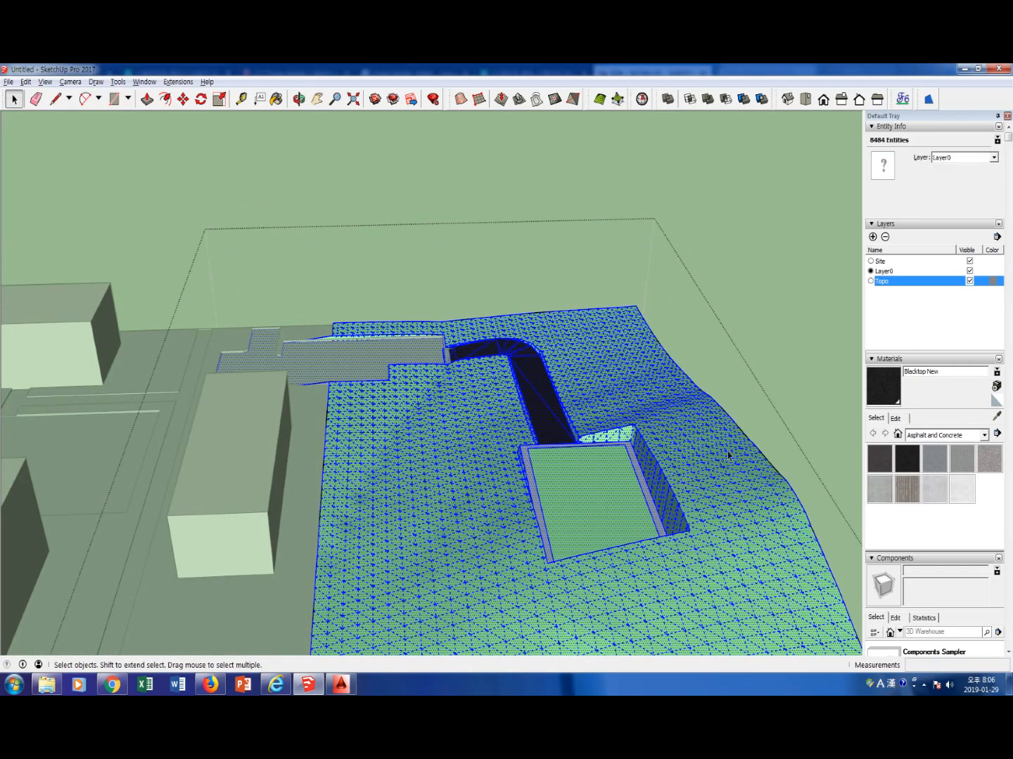
pyautogui.click(799, 379)
pyautogui.click(574, 486)
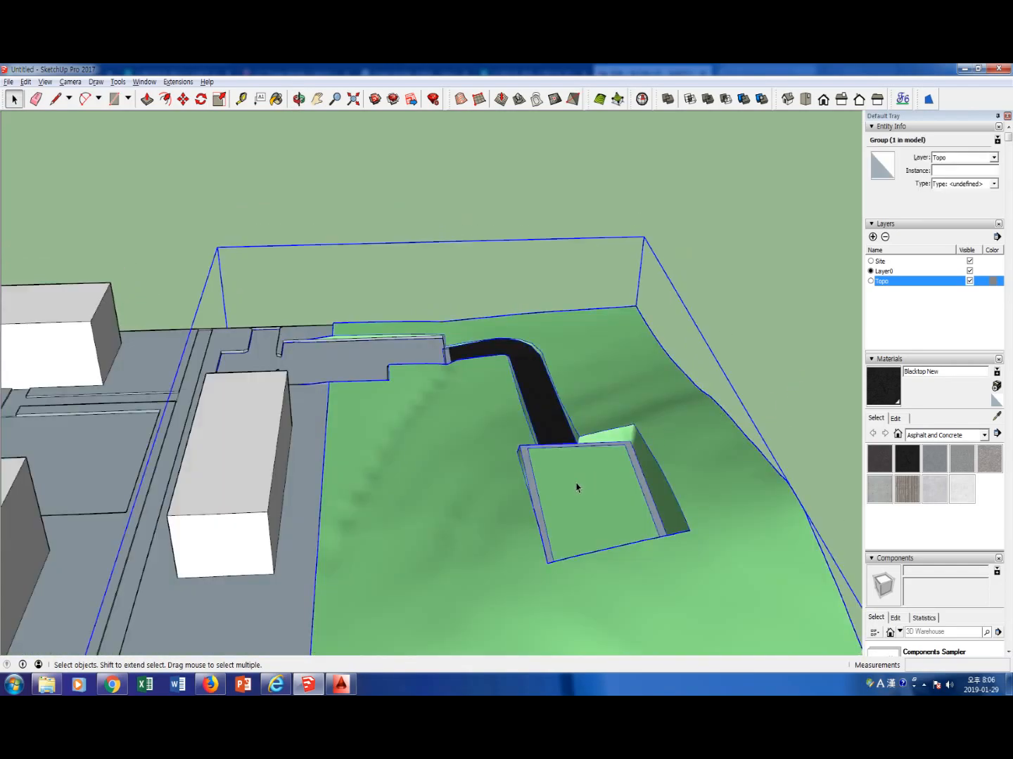
pyautogui.click(795, 375)
pyautogui.click(579, 478)
# Open the terrain group and Push/Pull the hillside plaza's footprint face up into a building block
pyautogui.doubleClick(583, 492)
pyautogui.hotkey('ctrl', 'a')
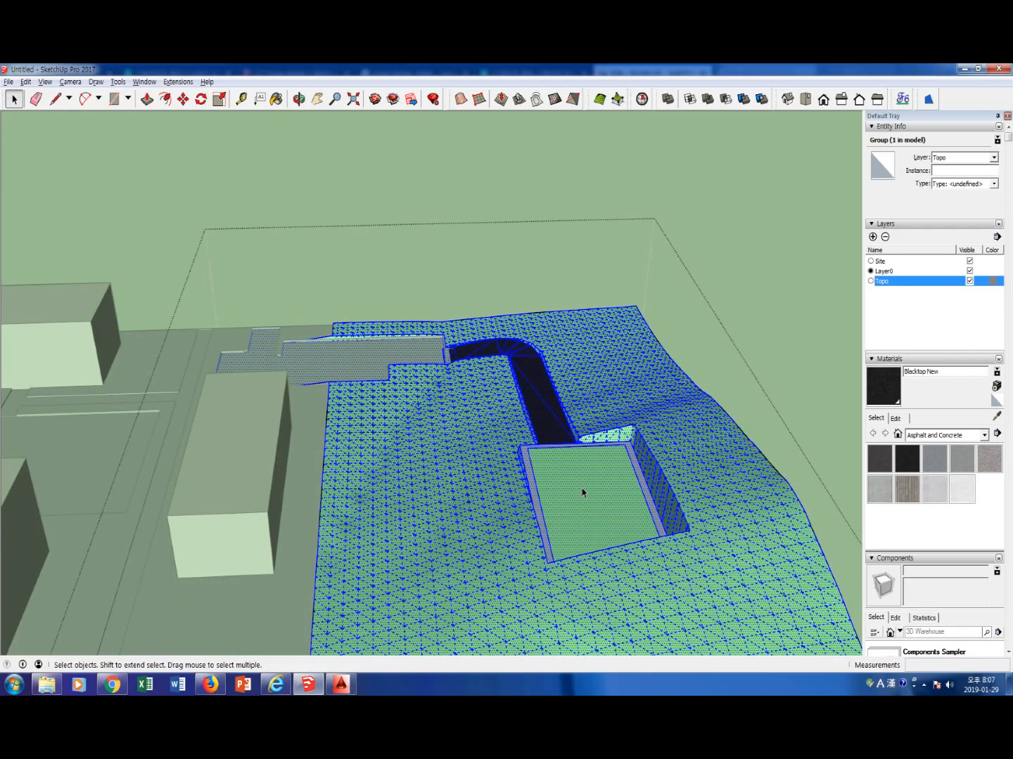
pyautogui.click(582, 492)
pyautogui.press('p')
pyautogui.moveTo(582, 492); pyautogui.dragTo(605, 413)
pyautogui.press('space')
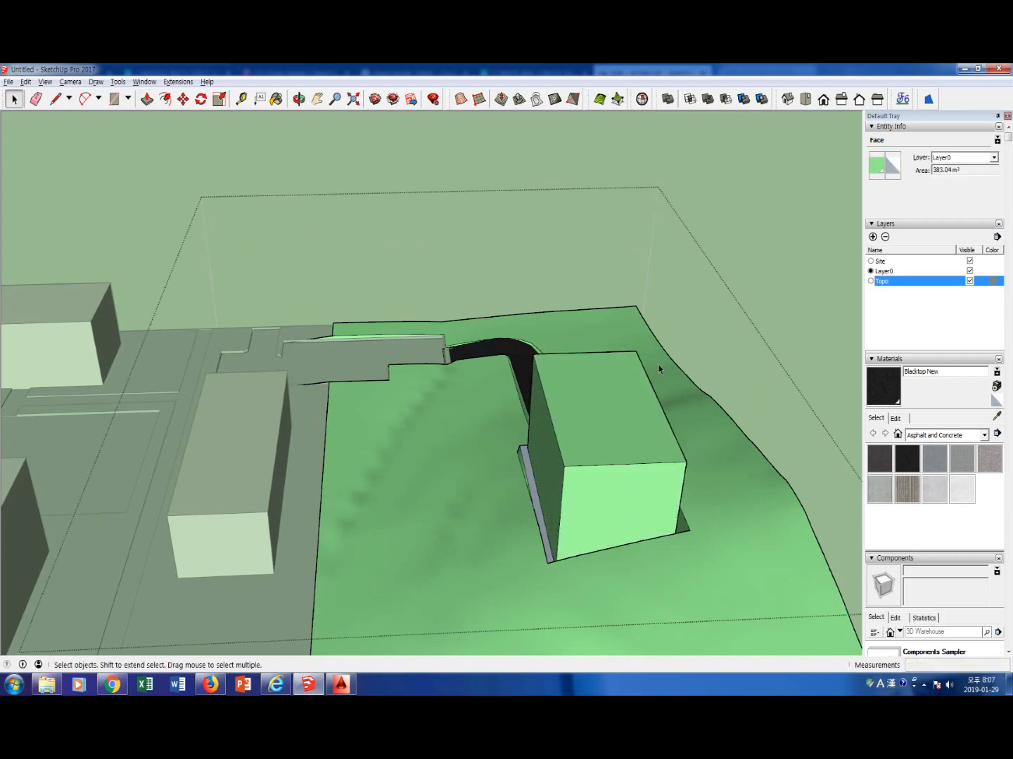
# Select the visible faces of the new hillside building block, paint them with Polished Concrete Old and close the terrain group
pyautogui.scroll(-3, 649, 399)
pyautogui.scroll(-2, 648, 399)
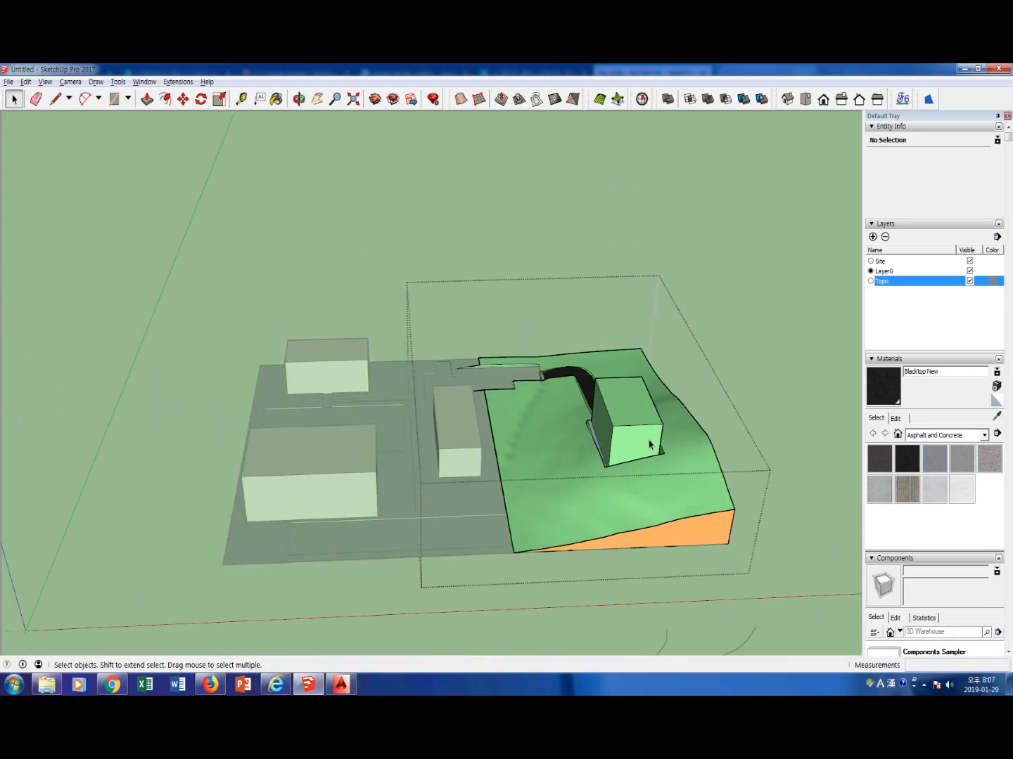
pyautogui.doubleClick(630, 416)
pyautogui.keyDown('shift'); pyautogui.click(639, 438); pyautogui.keyUp('shift')
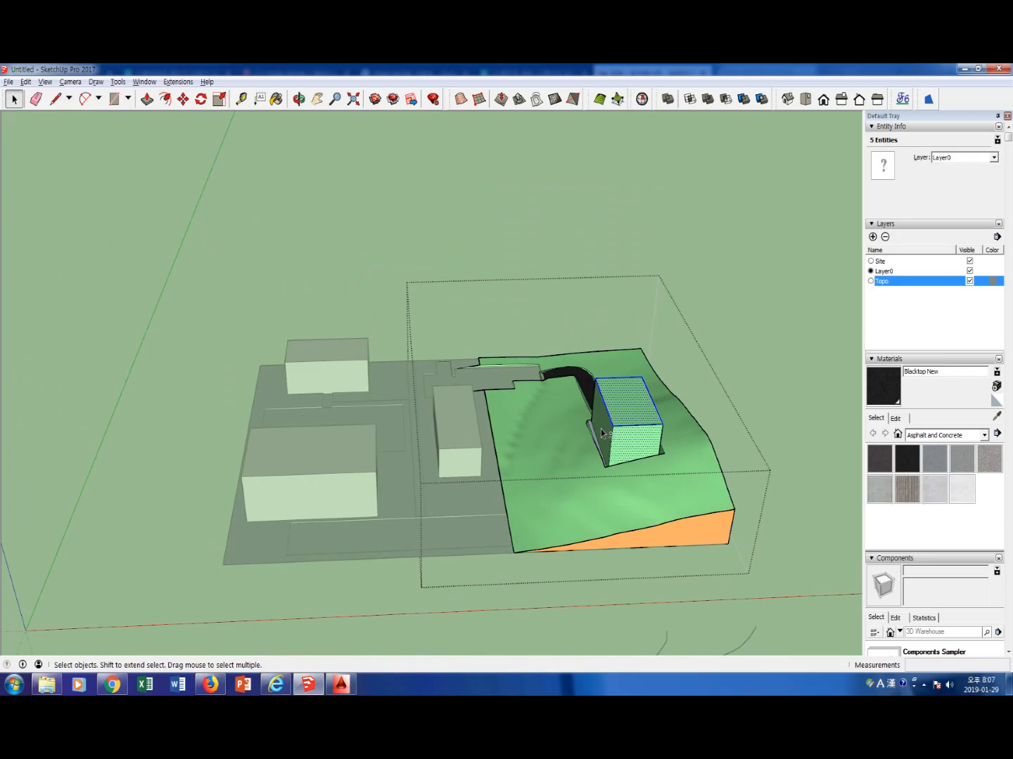
pyautogui.moveTo(680, 427); pyautogui.dragTo(548, 460, button='middle')
pyautogui.keyDown('shift'); pyautogui.click(584, 487); pyautogui.keyUp('shift')
pyautogui.moveTo(630, 459); pyautogui.dragTo(279, 482, button='middle')
pyautogui.keyDown('shift'); pyautogui.click(325, 479); pyautogui.keyUp('shift')
pyautogui.click(984, 370)
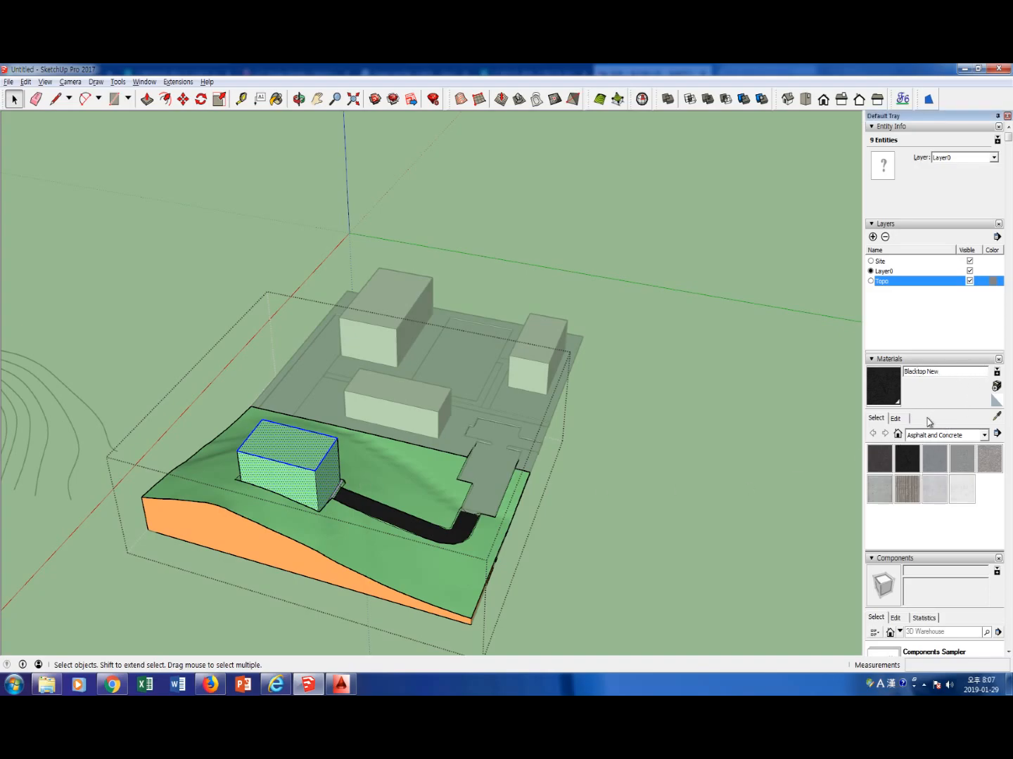
pyautogui.click(965, 496)
pyautogui.click(312, 447)
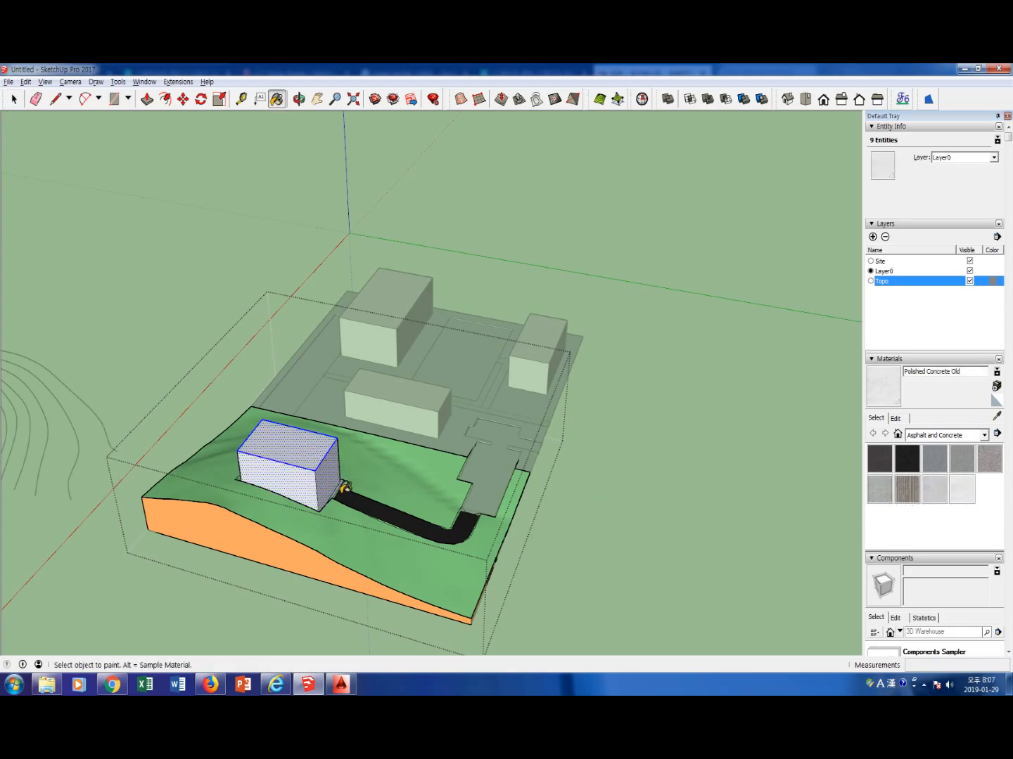
pyautogui.press('space')
pyautogui.click(571, 541)
# Select all the loose contour lines beside the site model and delete them
pyautogui.moveTo(317, 594)
pyautogui.mouseDown(button='middle')
pyautogui.moveTo(498, 558)
pyautogui.moveTo(562, 533)
pyautogui.mouseUp(button='middle')
pyautogui.scroll(-5, 502, 515)
pyautogui.moveTo(453, 484)
pyautogui.mouseDown(button='middle')
pyautogui.moveTo(479, 542)
pyautogui.moveTo(433, 504)
pyautogui.moveTo(454, 493)
pyautogui.mouseUp(button='middle')
pyautogui.scroll(-2, 459, 487)
pyautogui.moveTo(455, 493); pyautogui.dragTo(569, 608)
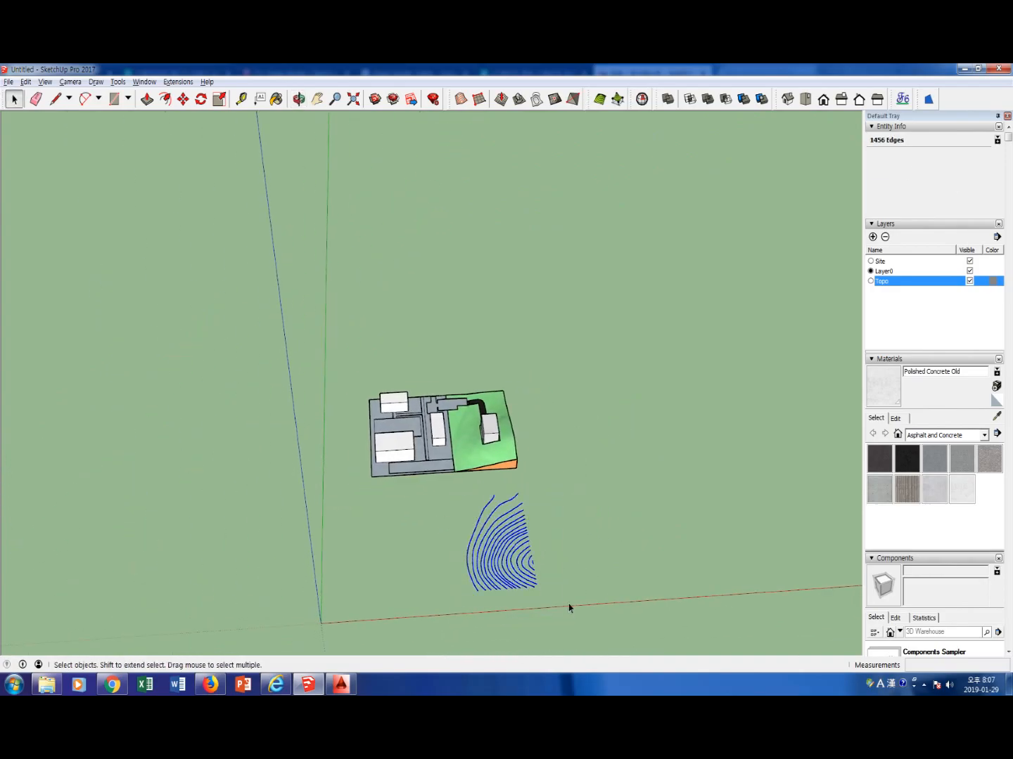
pyautogui.press('Delete')
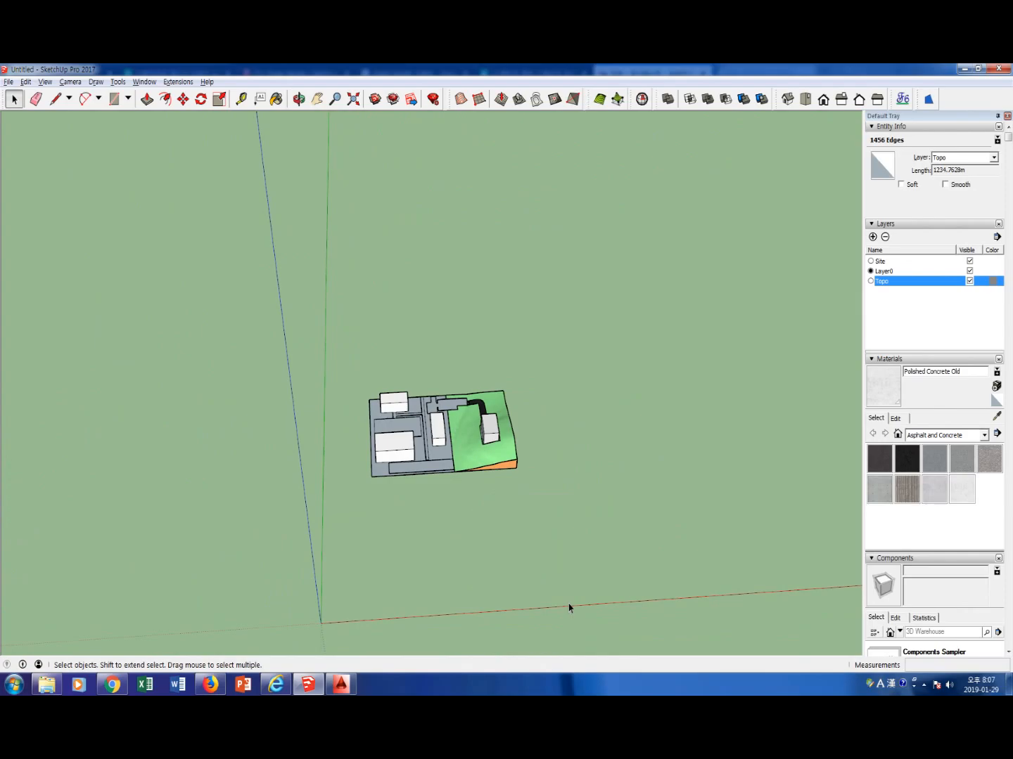
# Paint the flat ground around the buildings with the Brick Basket material from the Brick, Cladding and Siding collection
pyautogui.scroll(5, 412, 487)
pyautogui.moveTo(393, 428); pyautogui.dragTo(452, 520, button='middle')
pyautogui.scroll(2, 458, 493)
pyautogui.click(502, 403)
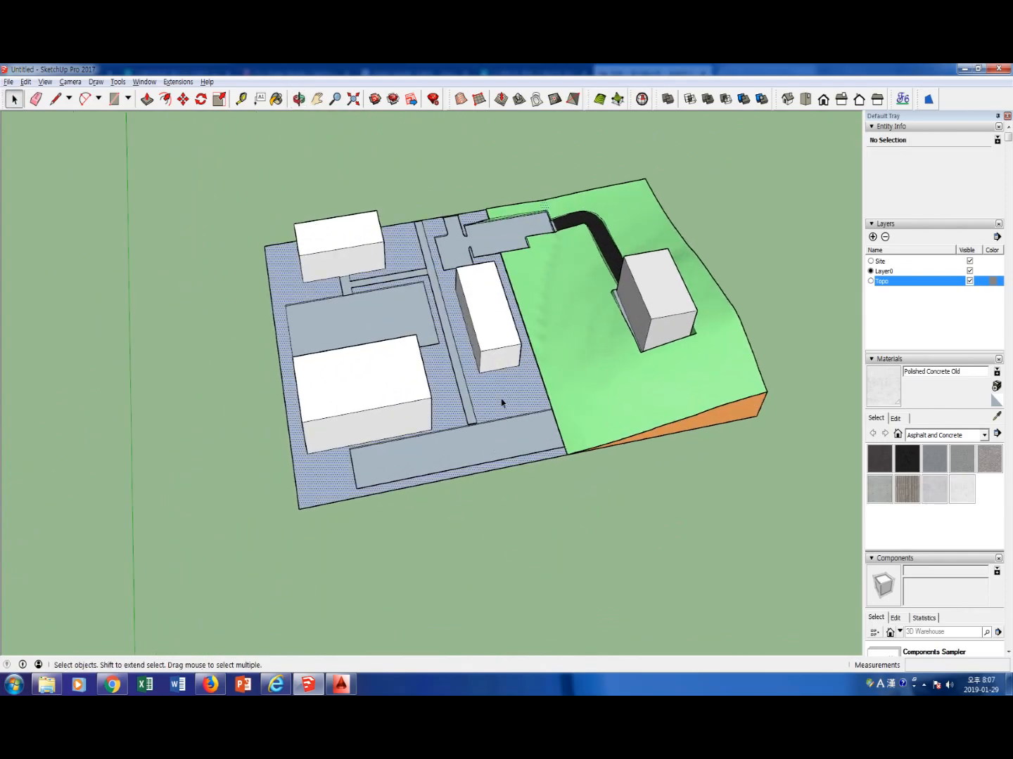
pyautogui.click(816, 487)
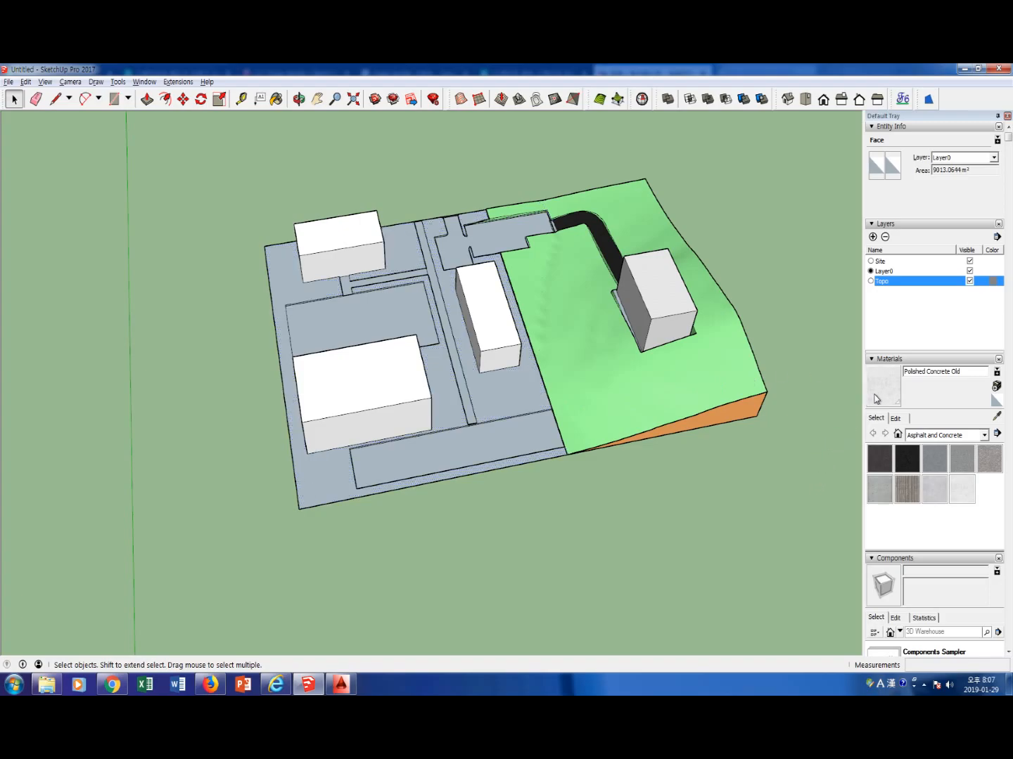
pyautogui.click(978, 437)
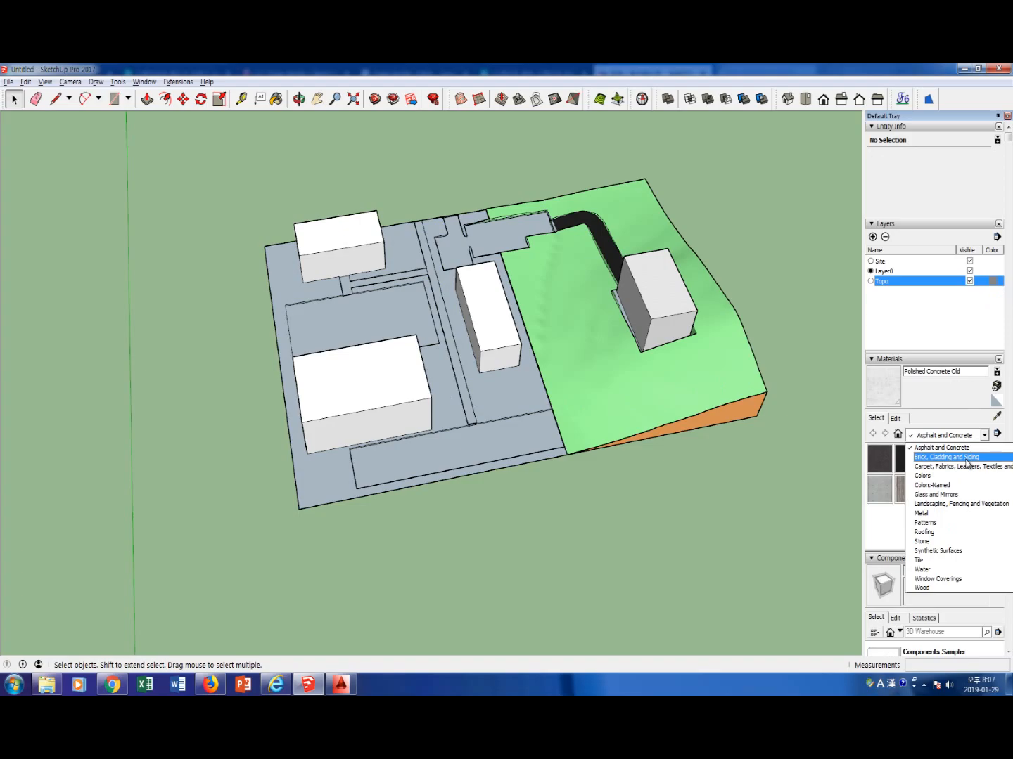
pyautogui.click(968, 459)
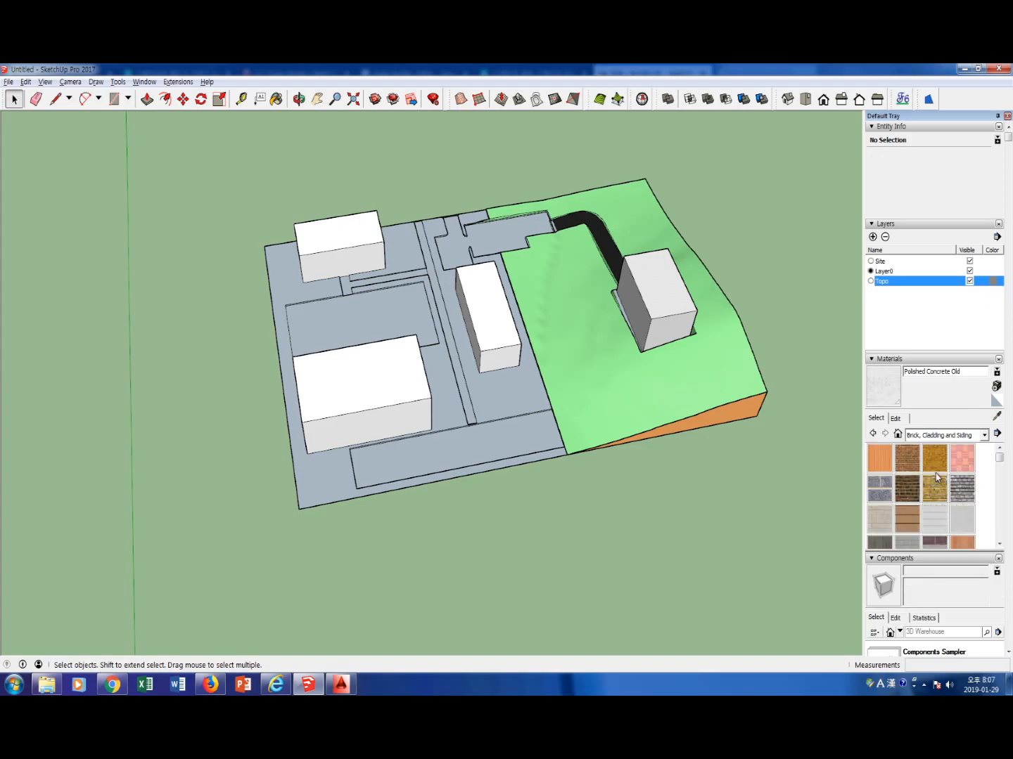
pyautogui.click(963, 462)
pyautogui.click(507, 395)
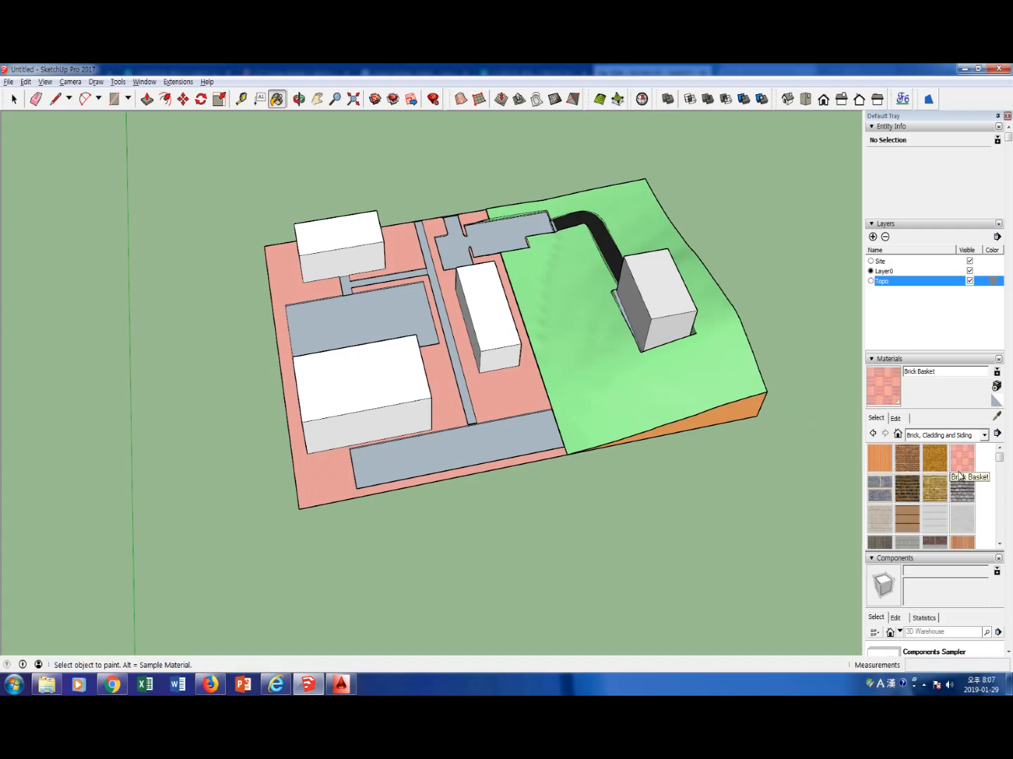
# Set the texture size of the Brick Basket material to 5 m
pyautogui.click(899, 419)
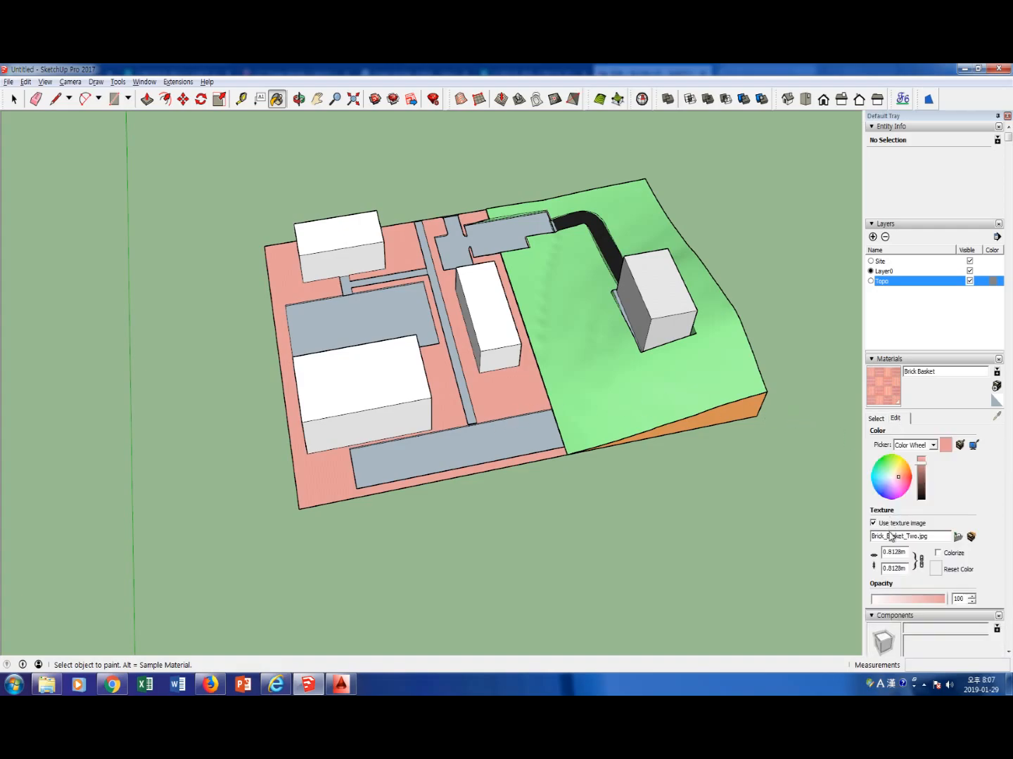
pyautogui.doubleClick(907, 554)
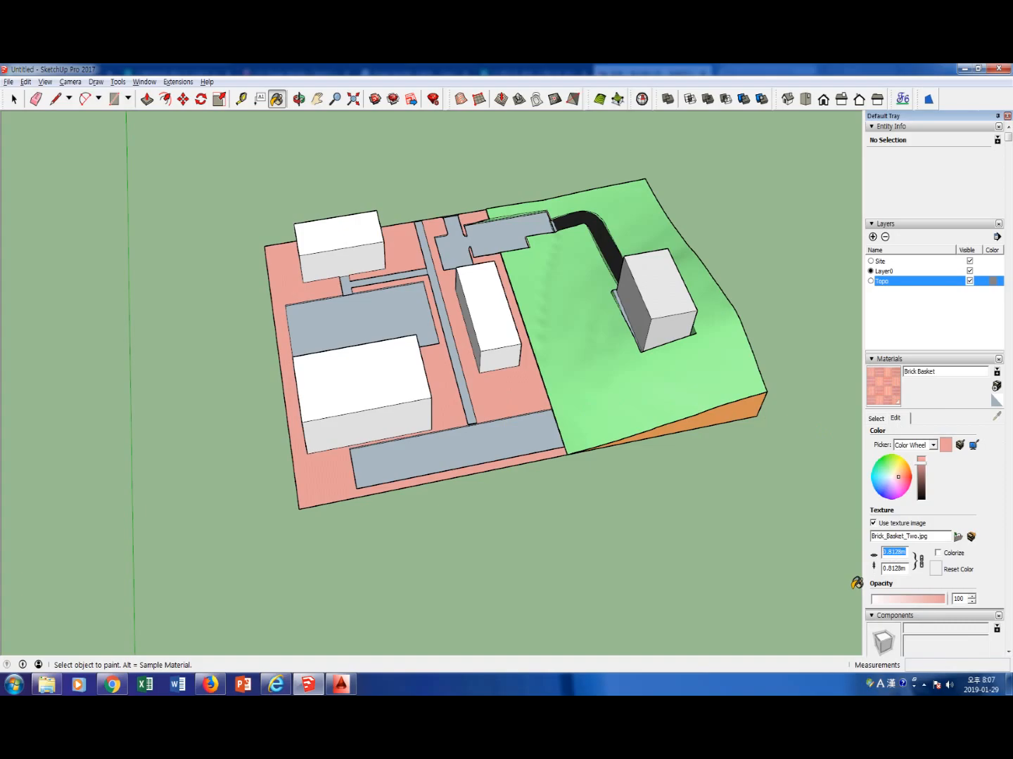
pyautogui.write('2')
pyautogui.doubleClick(889, 554)
pyautogui.write('5')
pyautogui.press('space')
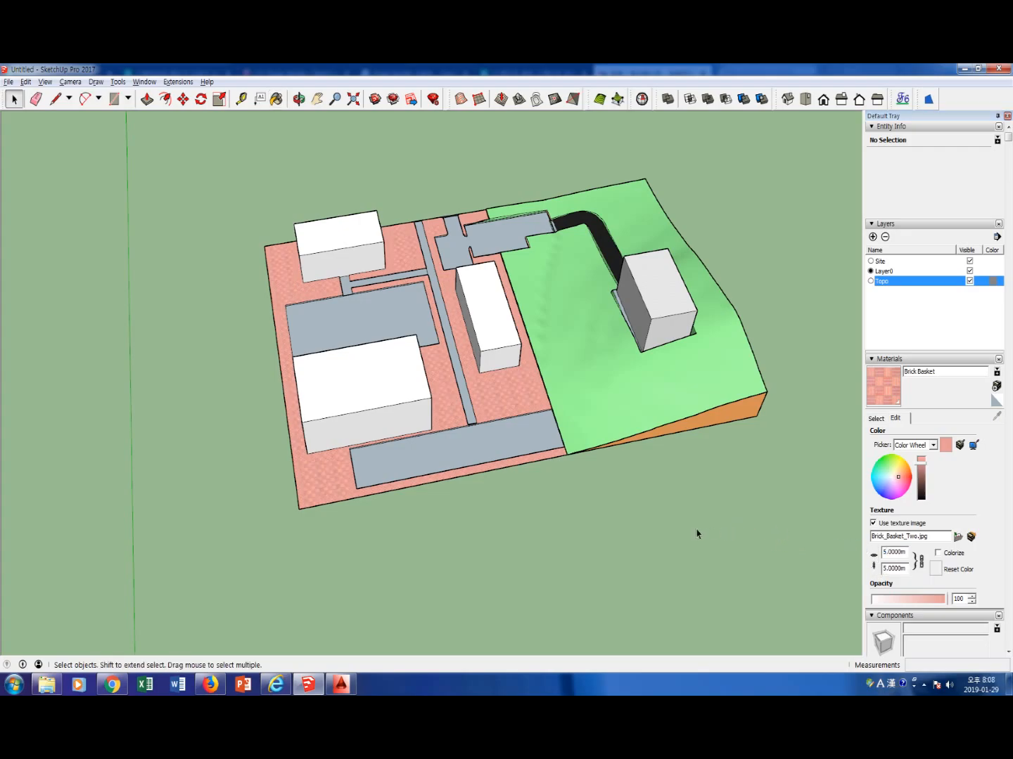
# Examine the painted site model from several viewpoints
pyautogui.moveTo(598, 521); pyautogui.dragTo(538, 465, button='middle')
pyautogui.scroll(5, 565, 451)
pyautogui.scroll(-5, 564, 435)
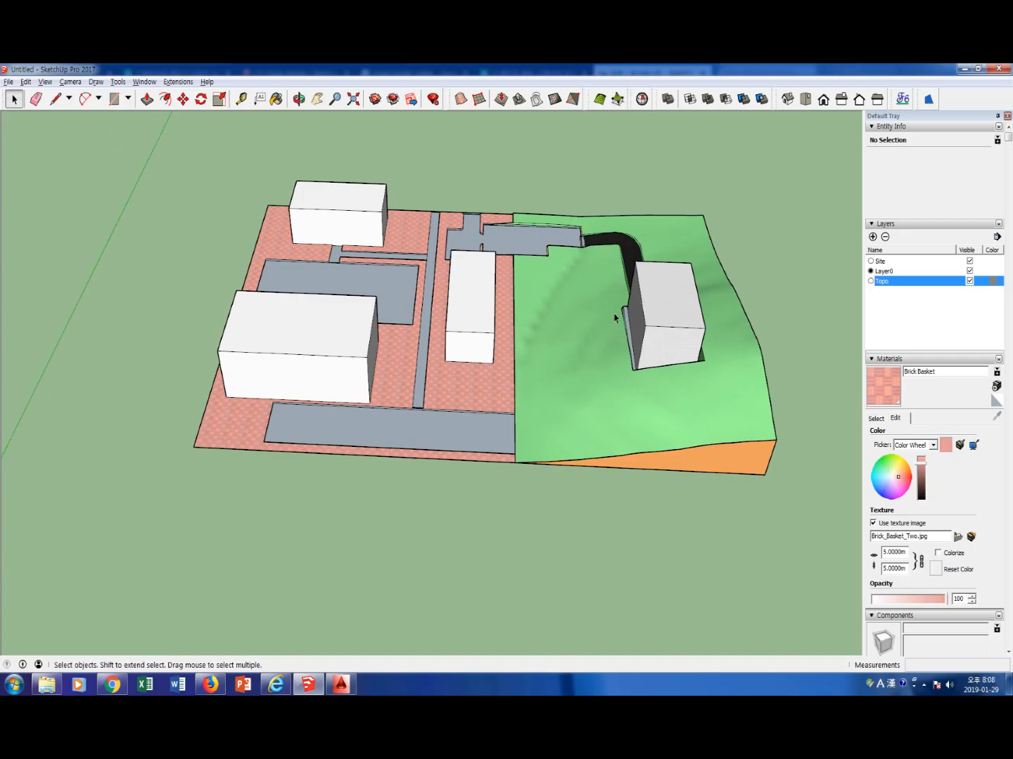
pyautogui.scroll(-3, 609, 316)
pyautogui.moveTo(623, 320); pyautogui.dragTo(647, 387, button='middle')
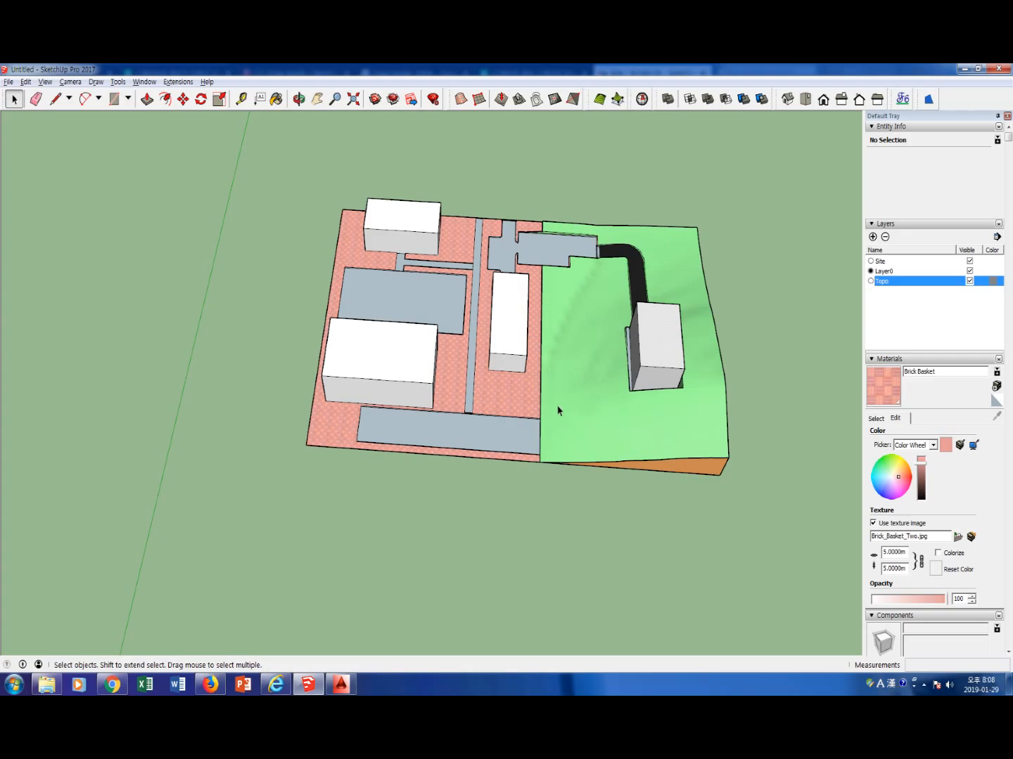
pyautogui.scroll(-2, 682, 414)
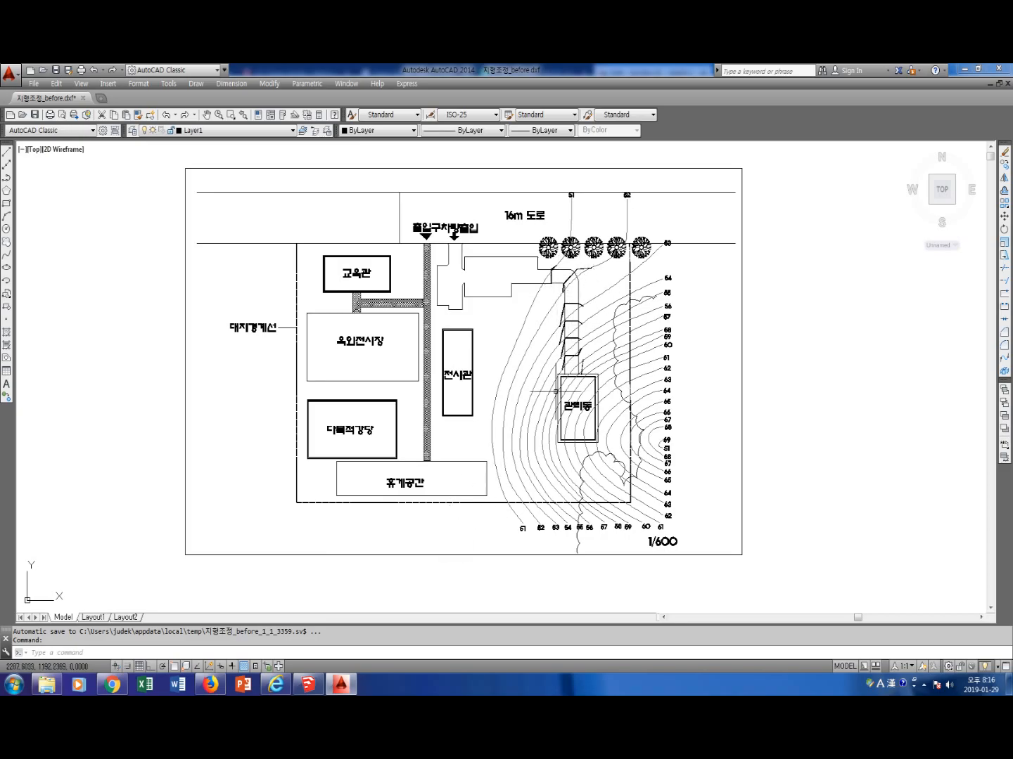
# Switch back to SketchUp and copy the terrain group about 142 m along the green axis, clear of the site
pyautogui.click(320, 691)
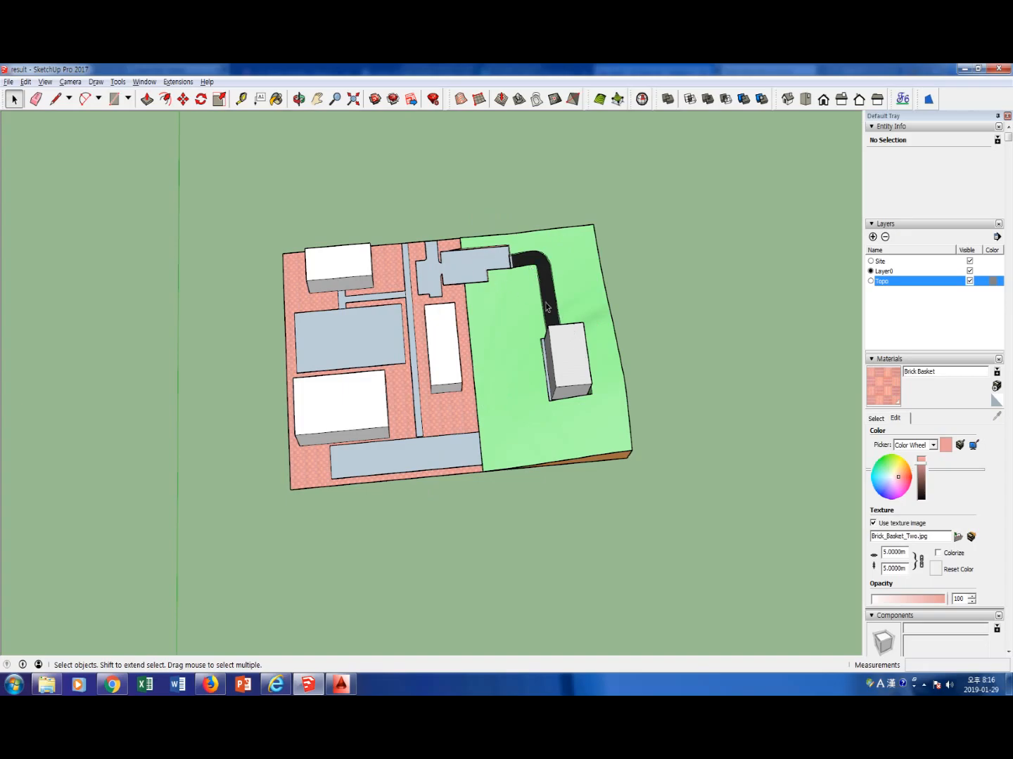
pyautogui.moveTo(503, 411); pyautogui.dragTo(421, 295, button='middle')
pyautogui.scroll(-3, 458, 333)
pyautogui.click(461, 311)
pyautogui.press('m')
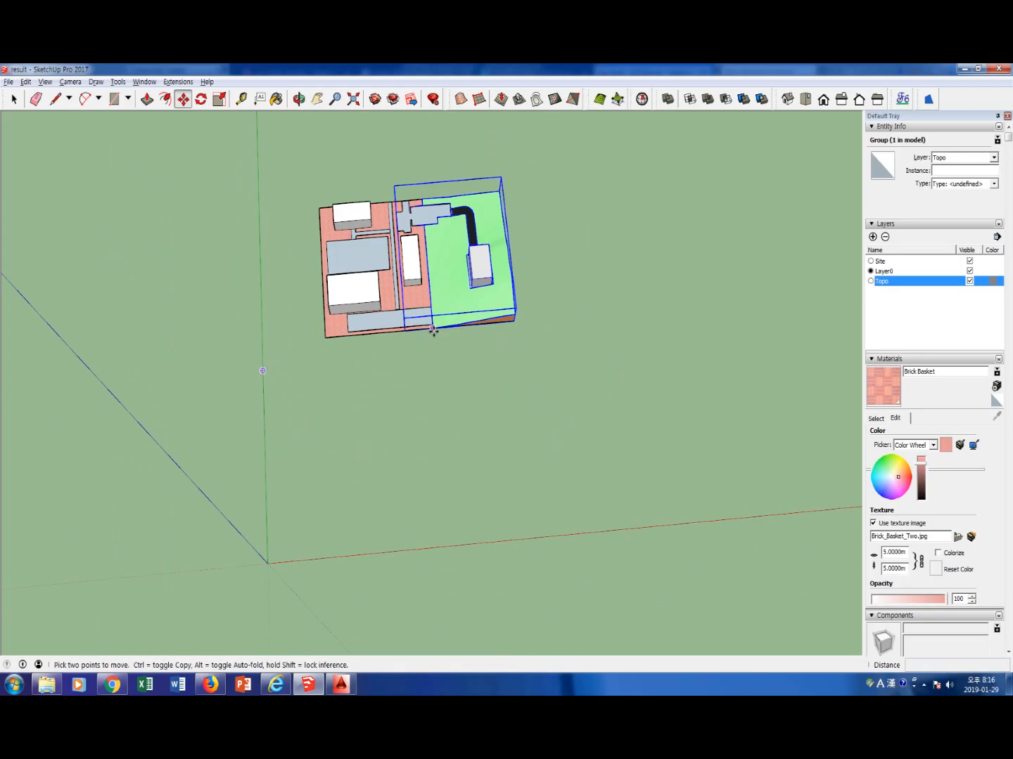
pyautogui.click(433, 331)
pyautogui.press('ctrl')
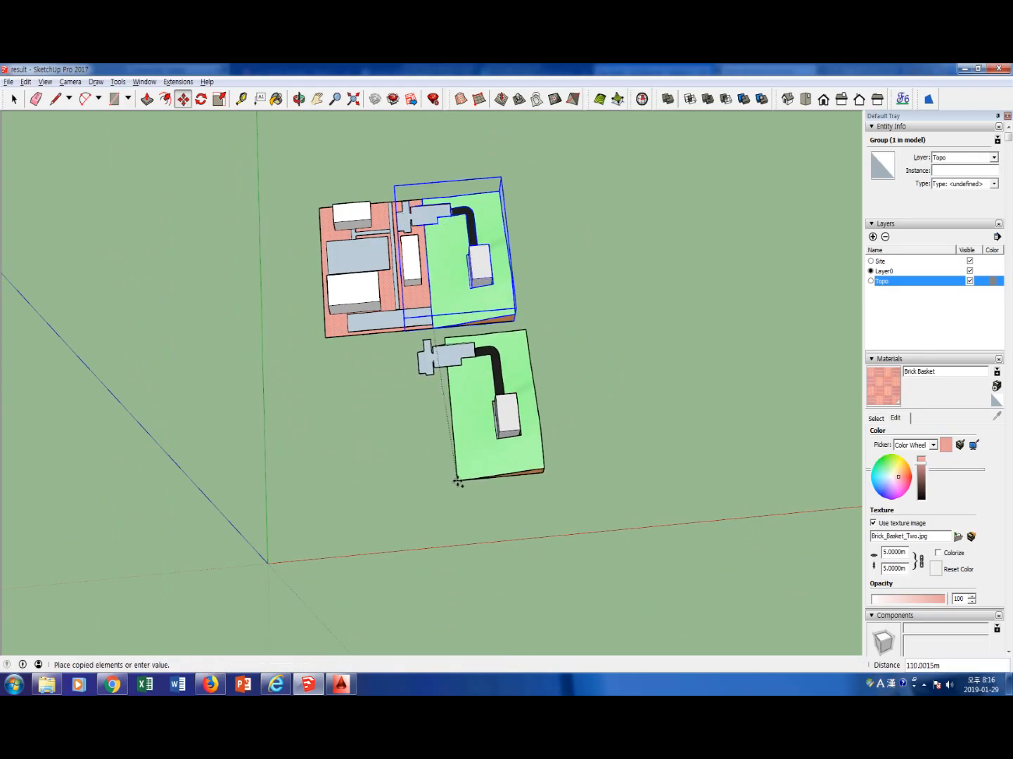
pyautogui.click(465, 527)
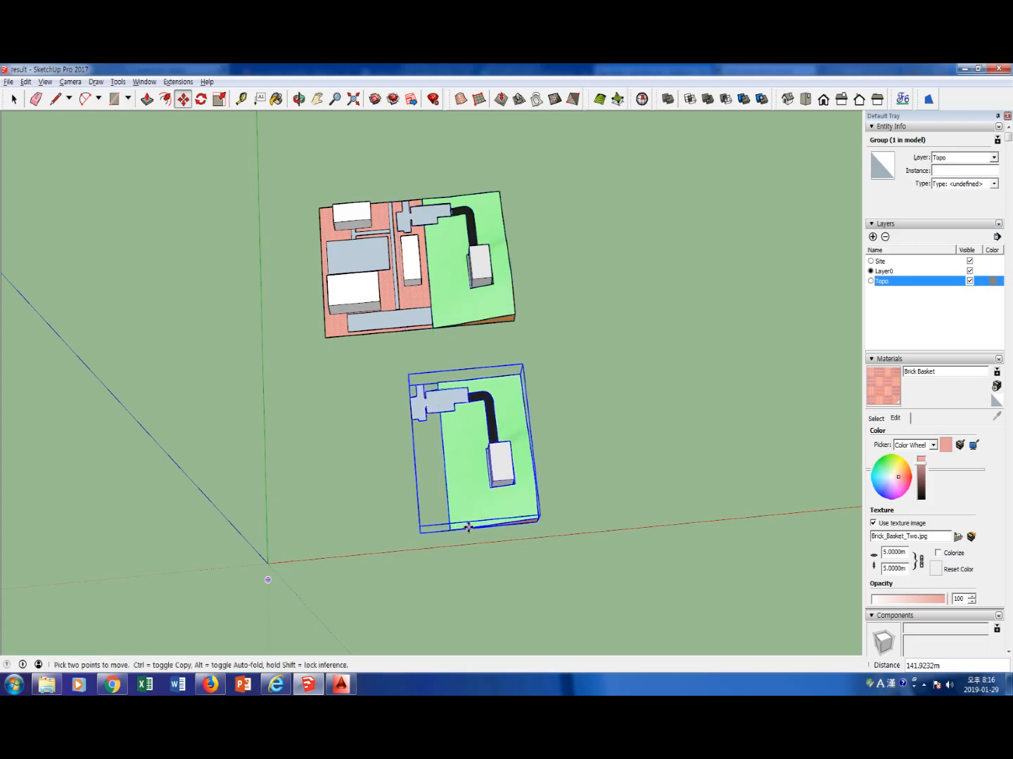
# Move the terrain copy about 186 m along the red axis, away from the site model
pyautogui.click(451, 531)
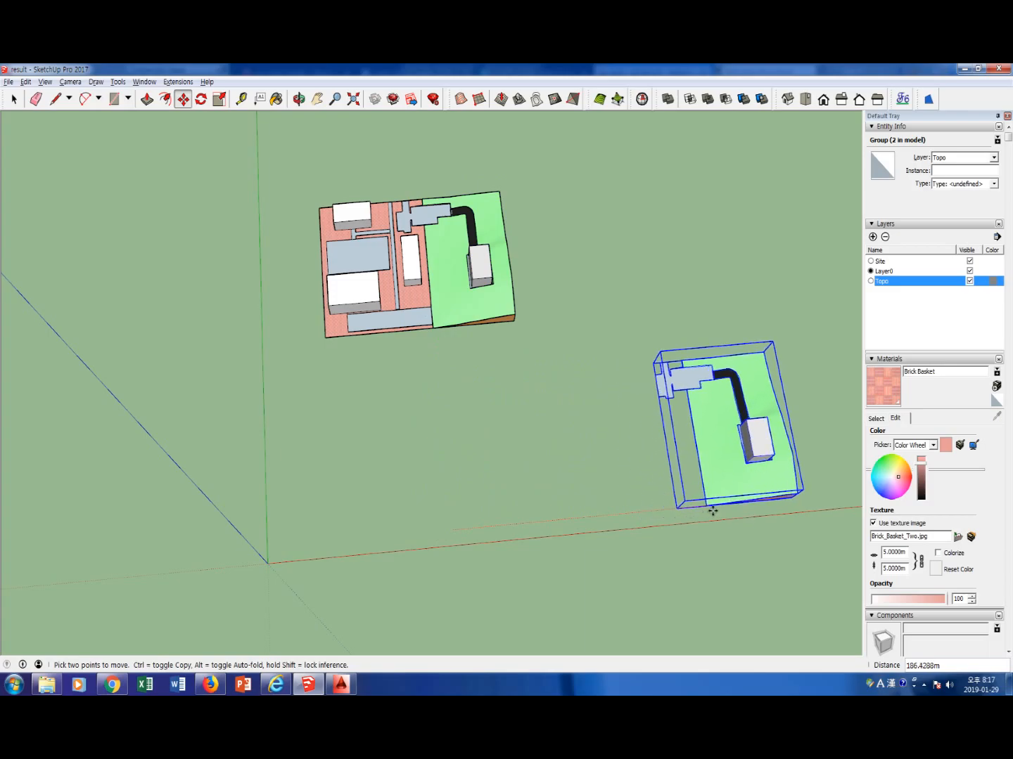
pyautogui.click(732, 510)
pyautogui.press('space')
pyautogui.scroll(-2, 718, 475)
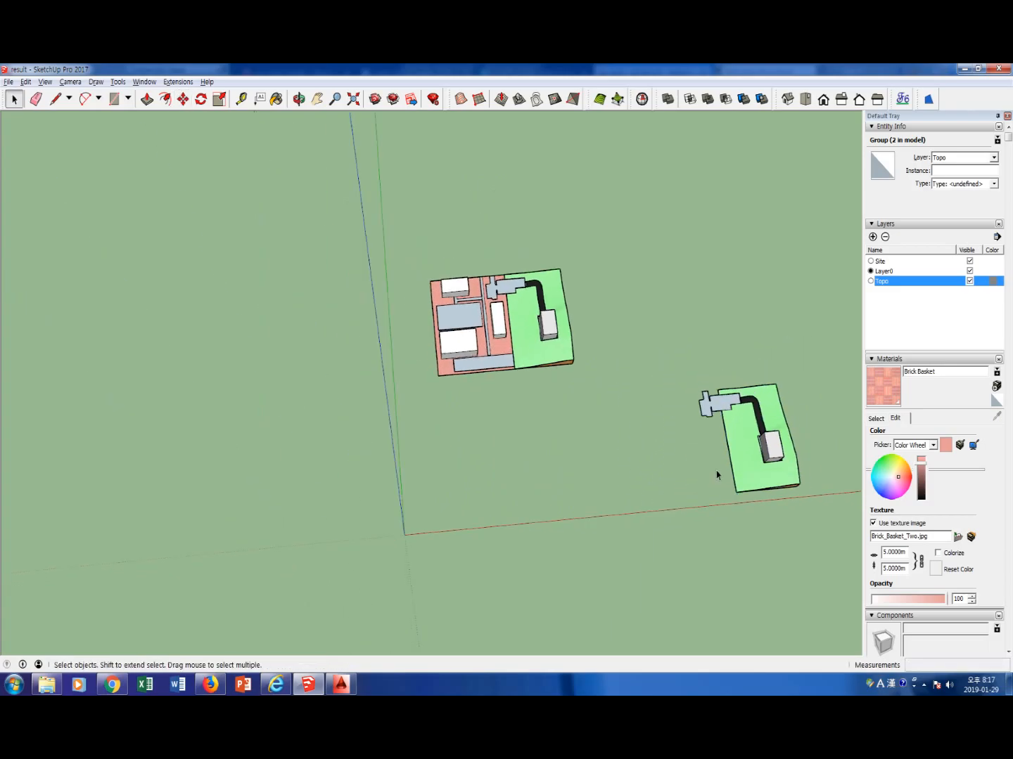
# Open the terrain copy's group for editing and delete the roof face of the hillside building
pyautogui.keyDown('shift'); pyautogui.moveTo(758, 491); pyautogui.dragTo(581, 513, button='middle'); pyautogui.keyUp('shift')
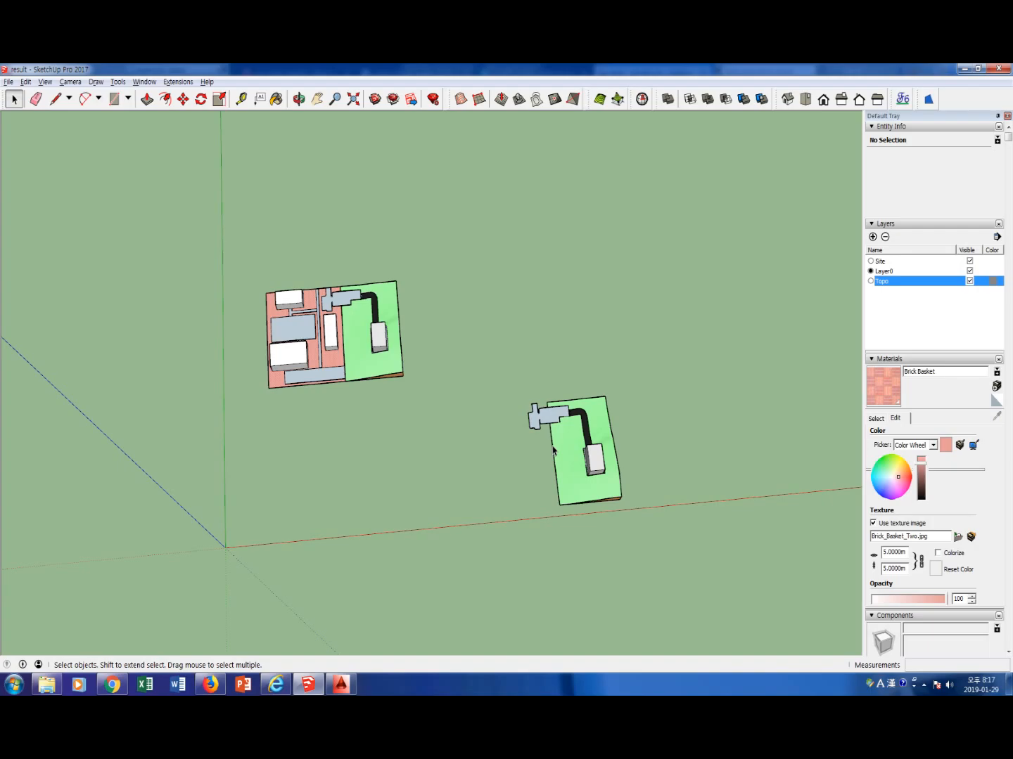
pyautogui.moveTo(634, 447); pyautogui.dragTo(533, 474, button='middle')
pyautogui.scroll(3, 533, 474)
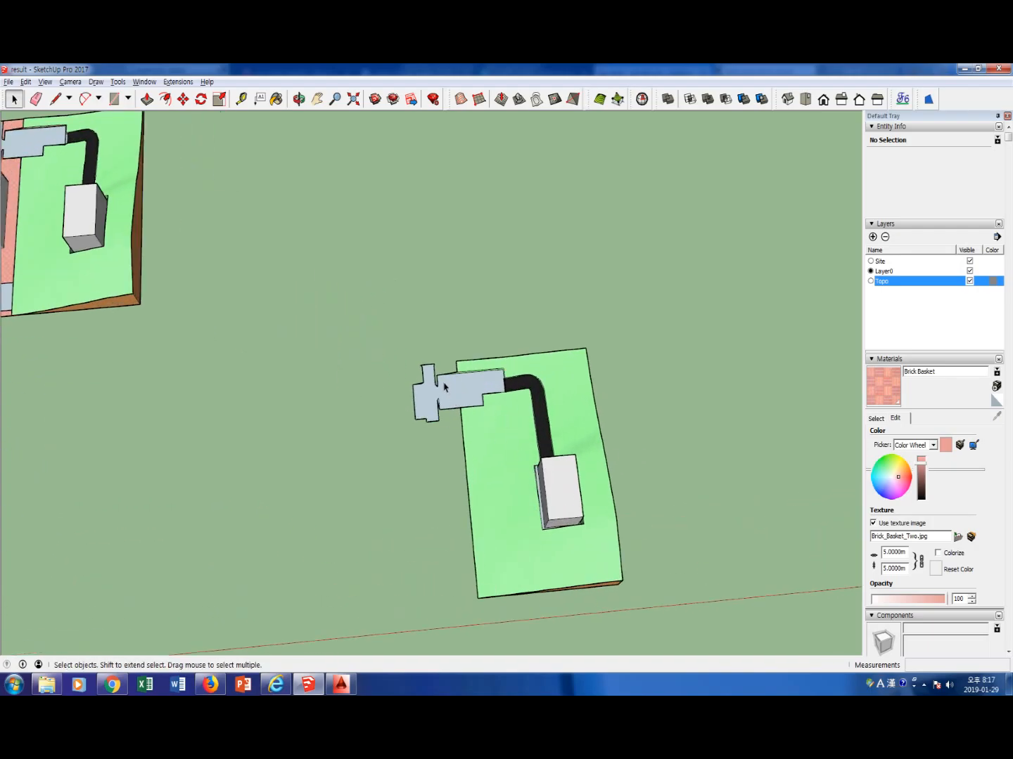
pyautogui.scroll(5, 572, 502)
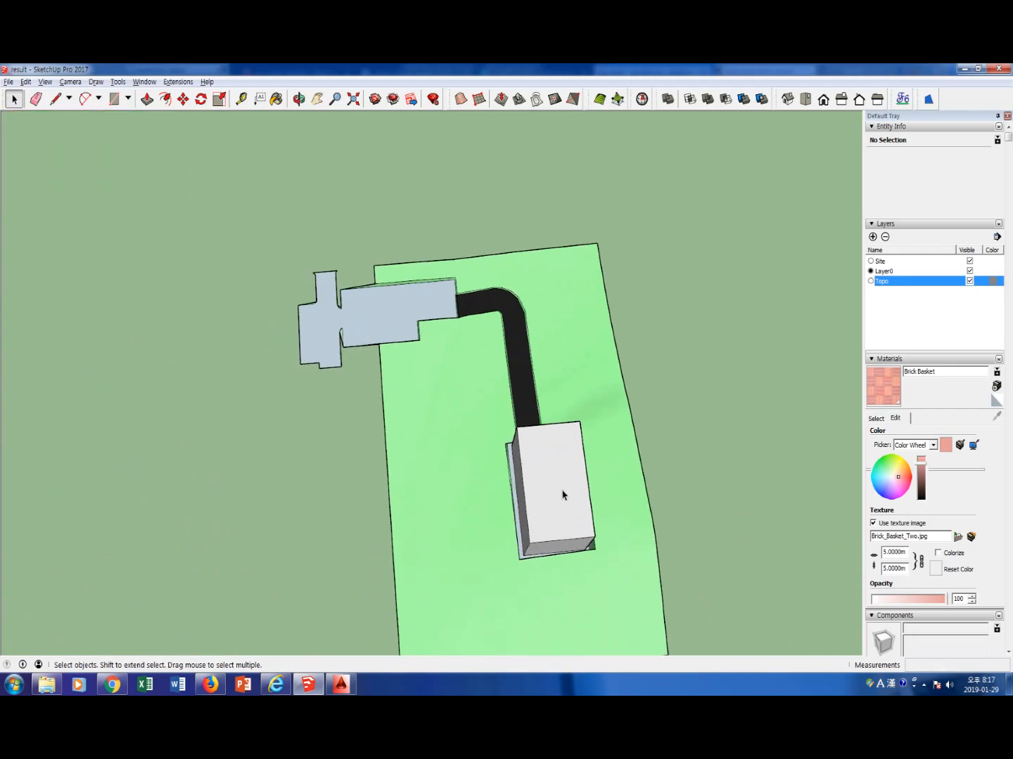
pyautogui.doubleClick(560, 496)
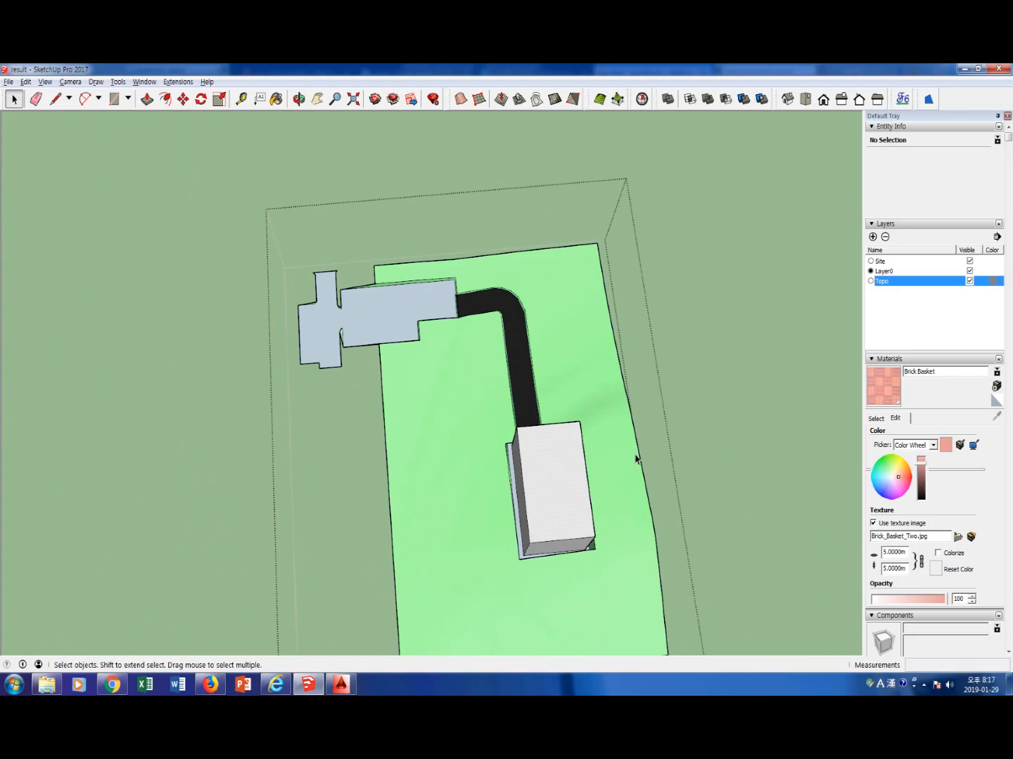
pyautogui.click(556, 490)
pyautogui.press('Delete')
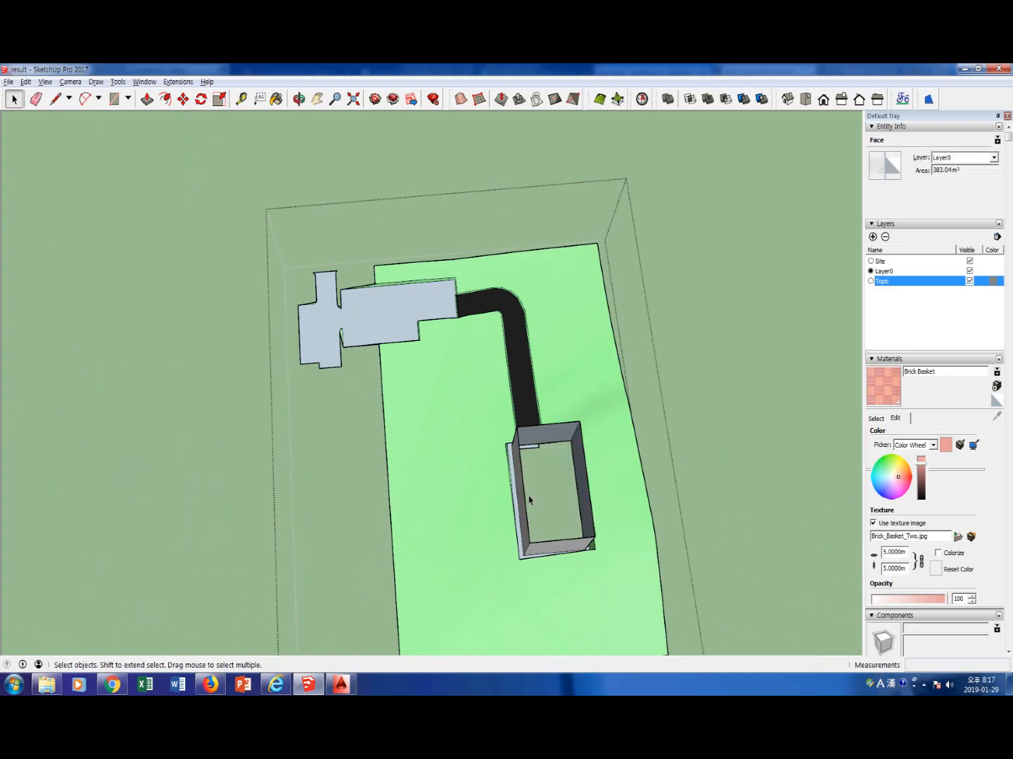
# Delete the remaining wall faces and leftover edges of the building on the terrain copy
pyautogui.scroll(1, 548, 459)
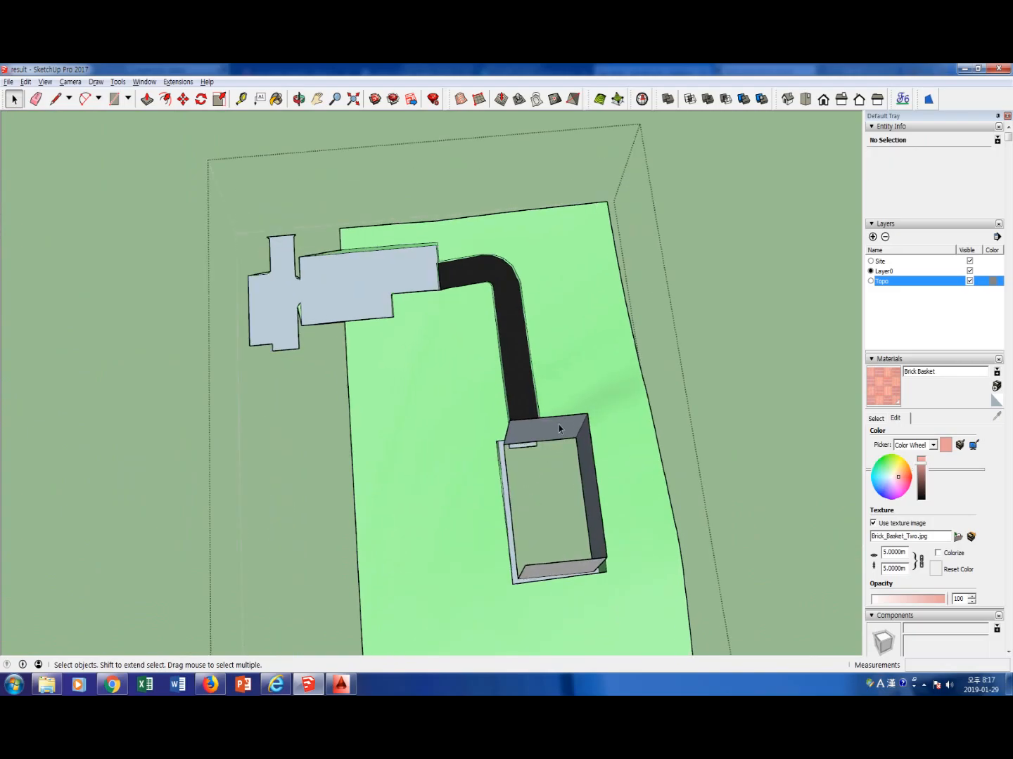
pyautogui.click(589, 458)
pyautogui.press('Delete')
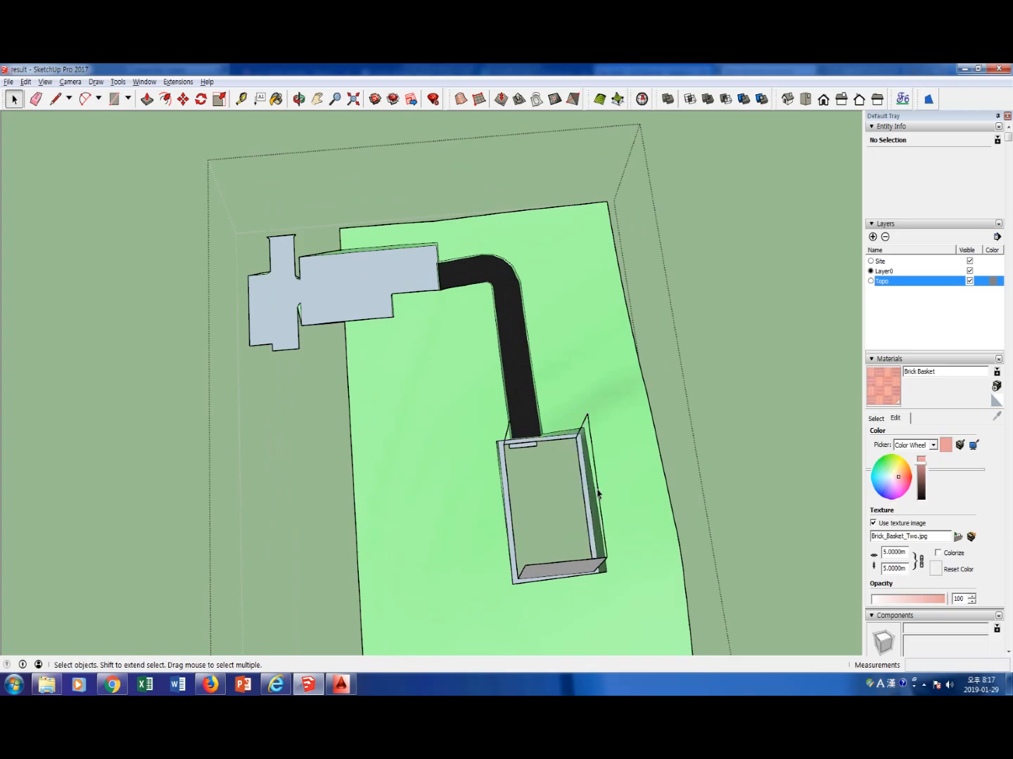
pyautogui.click(599, 496)
pyautogui.press('Delete')
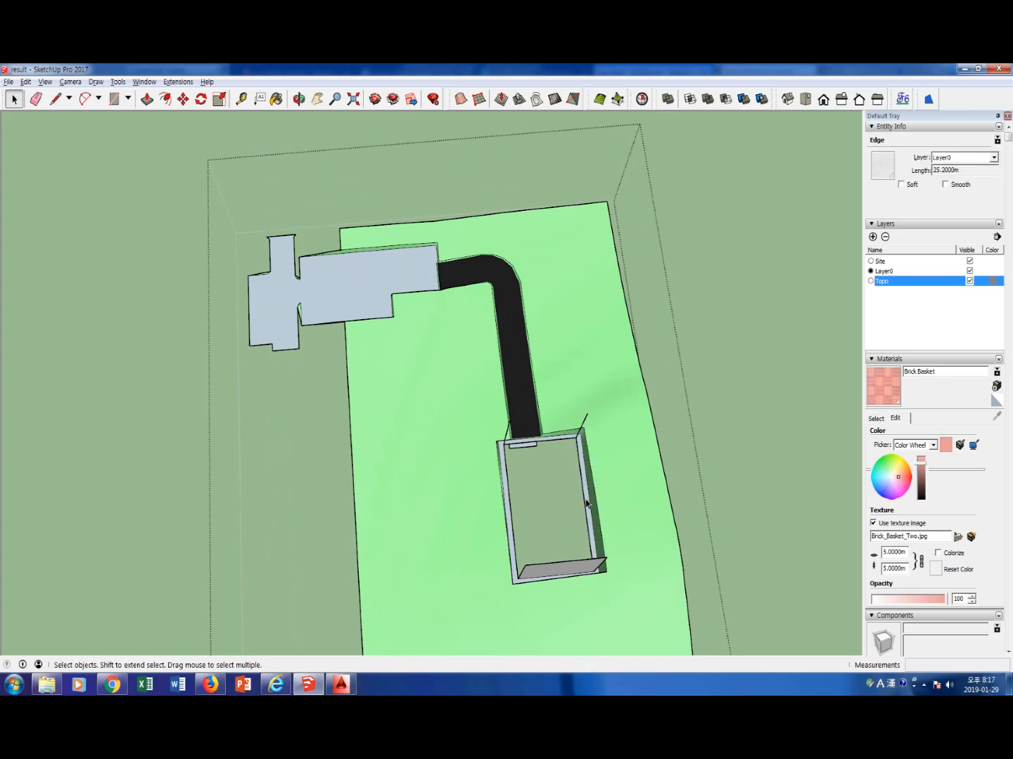
pyautogui.press('Delete')
pyautogui.click(507, 432)
pyautogui.press('Delete')
pyautogui.click(548, 565)
pyautogui.press('Delete')
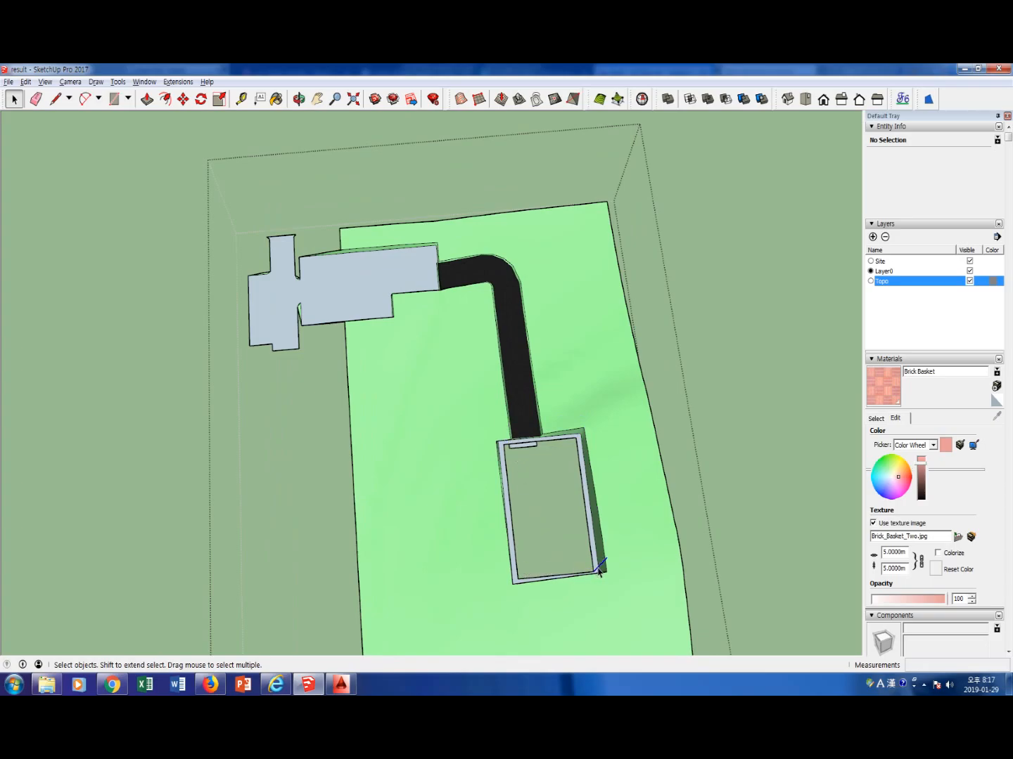
# Delete the small rectangular face and its edges inside the building opening, and close the terrain copy's group
pyautogui.moveTo(559, 564); pyautogui.dragTo(540, 434, button='middle')
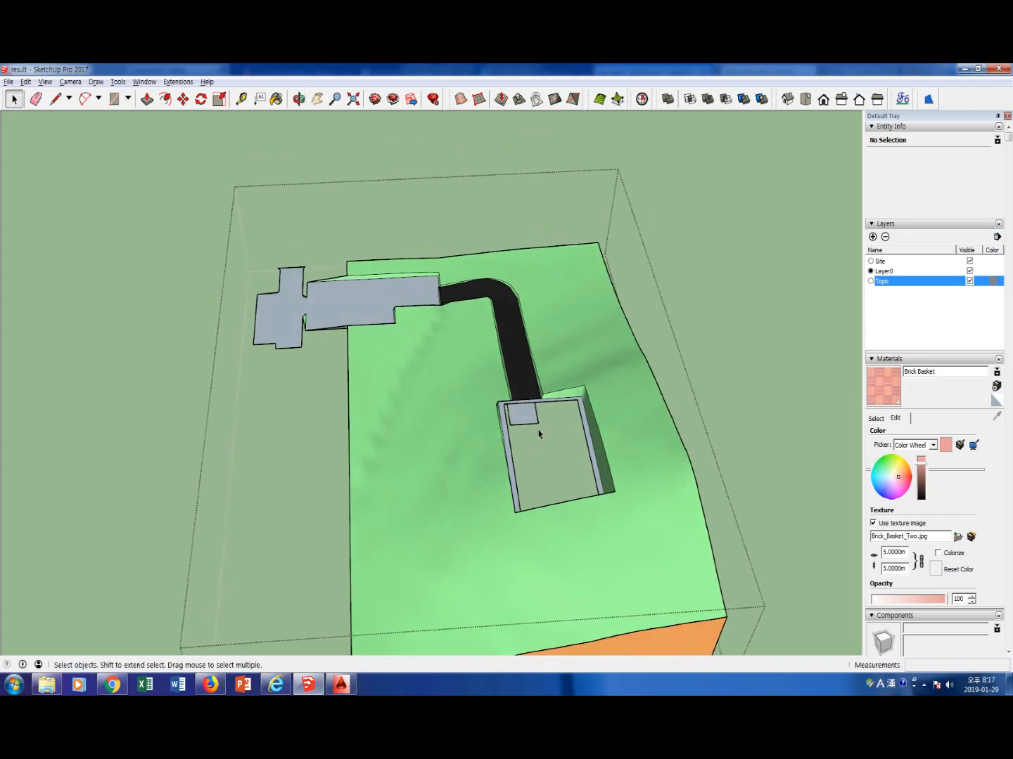
pyautogui.click(538, 426)
pyautogui.press('Delete')
pyautogui.click(539, 423)
pyautogui.press('Delete')
pyautogui.click(509, 420)
pyautogui.press('Delete')
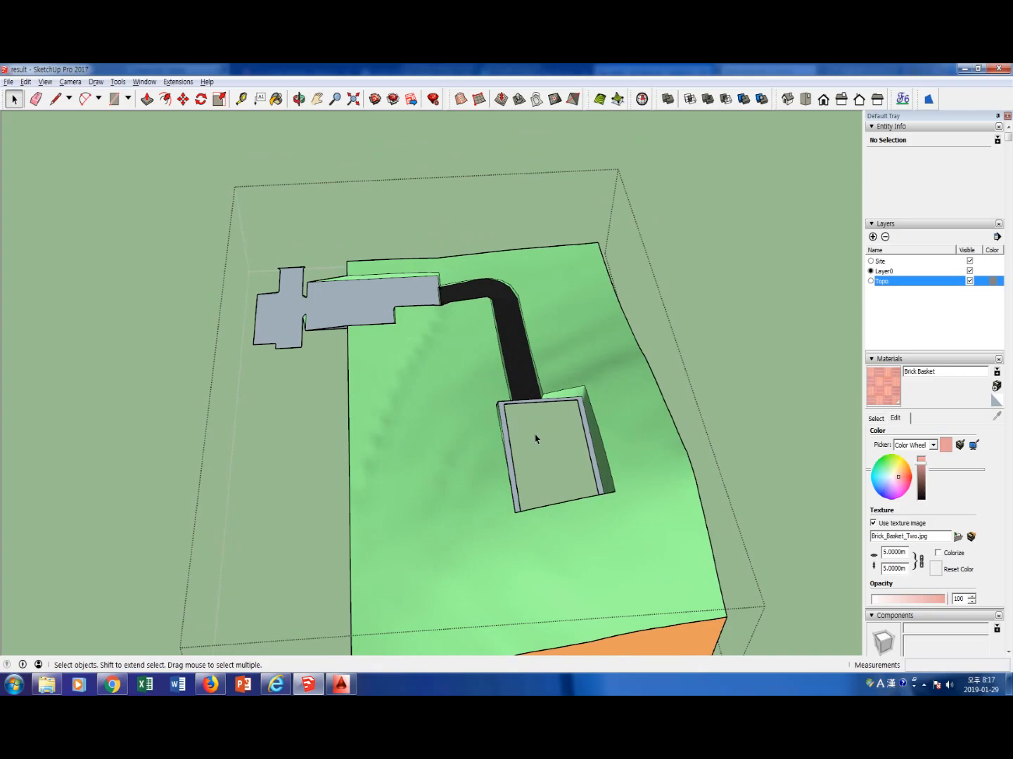
pyautogui.click(749, 415)
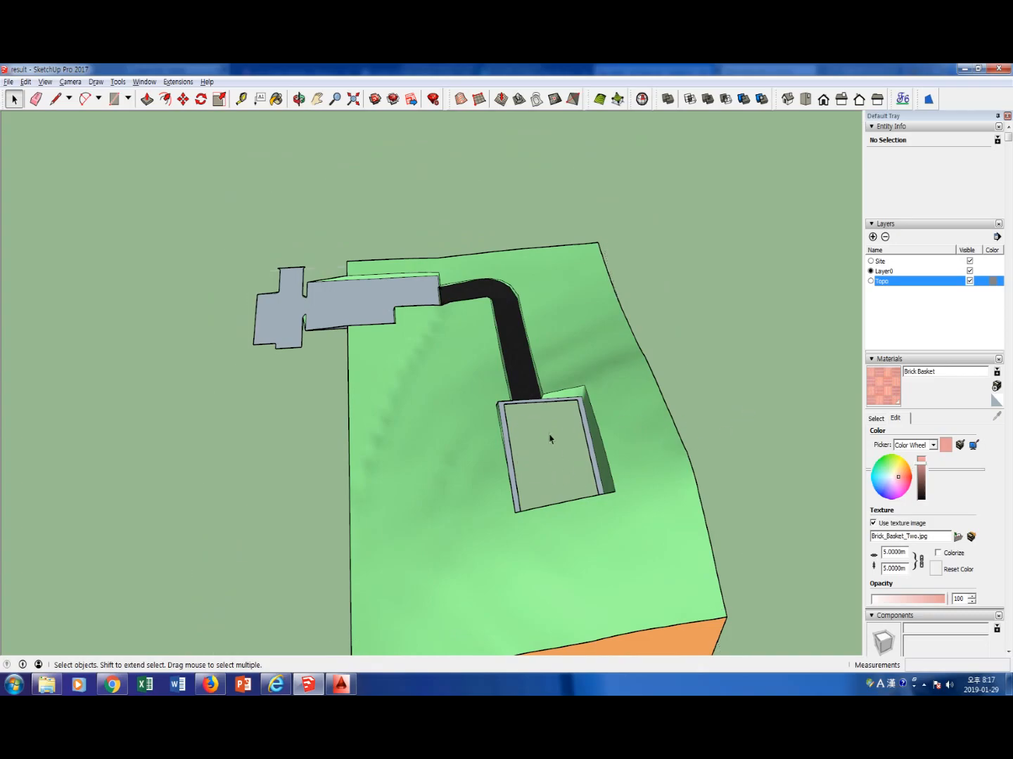
# From the top view, draw a rectangle about 135 m by 123 m beside the terrain copy
pyautogui.moveTo(537, 453); pyautogui.dragTo(510, 447, button='middle')
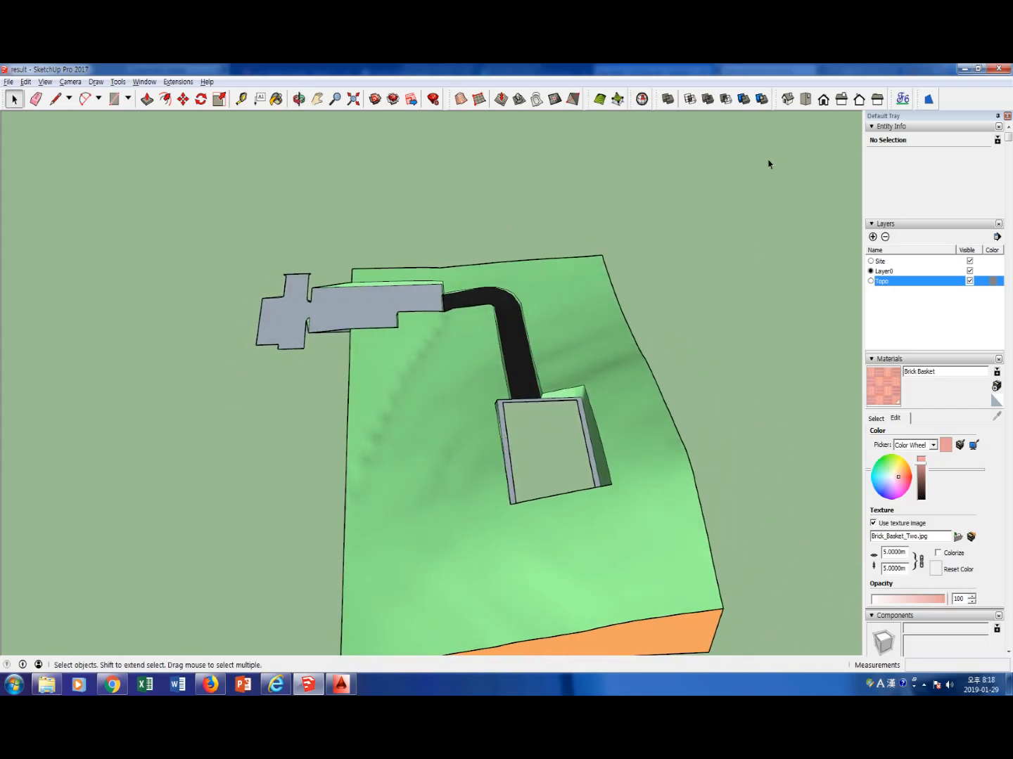
pyautogui.click(805, 98)
pyautogui.scroll(-3, 553, 340)
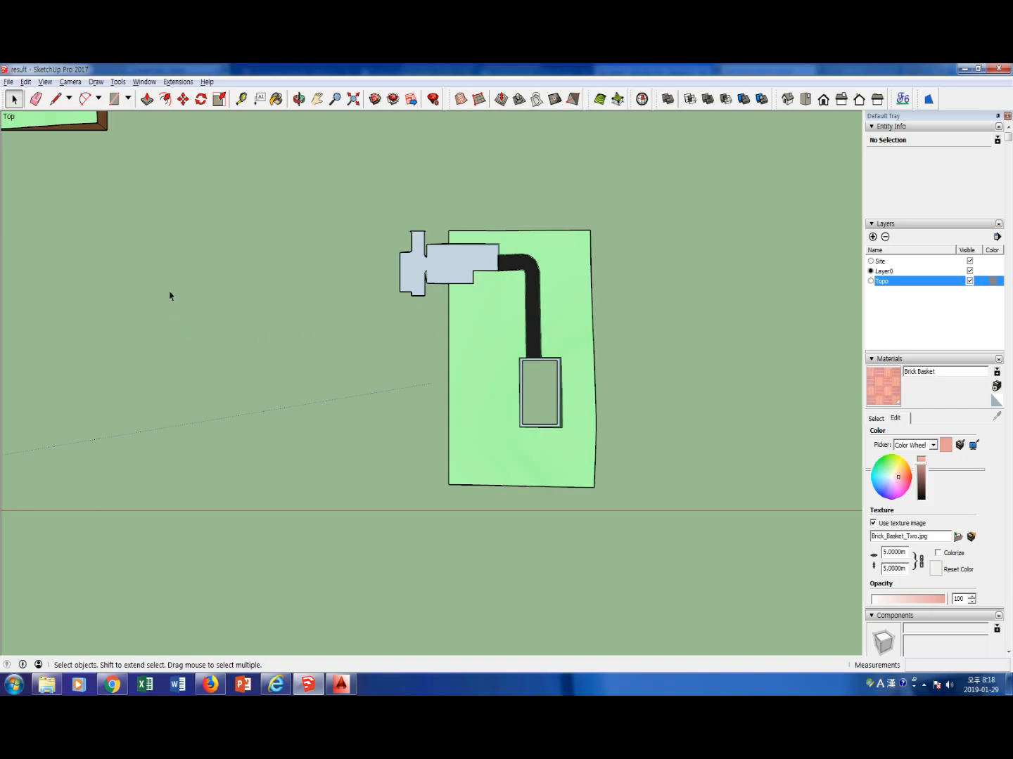
pyautogui.press('r')
pyautogui.click(85, 197)
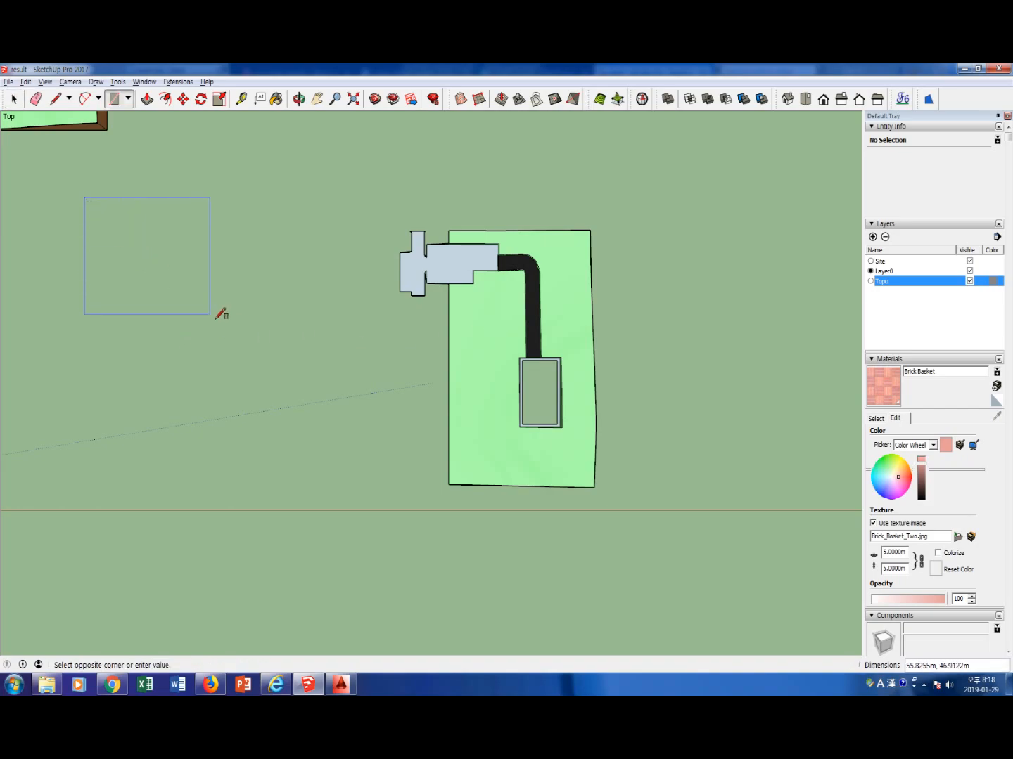
pyautogui.click(389, 504)
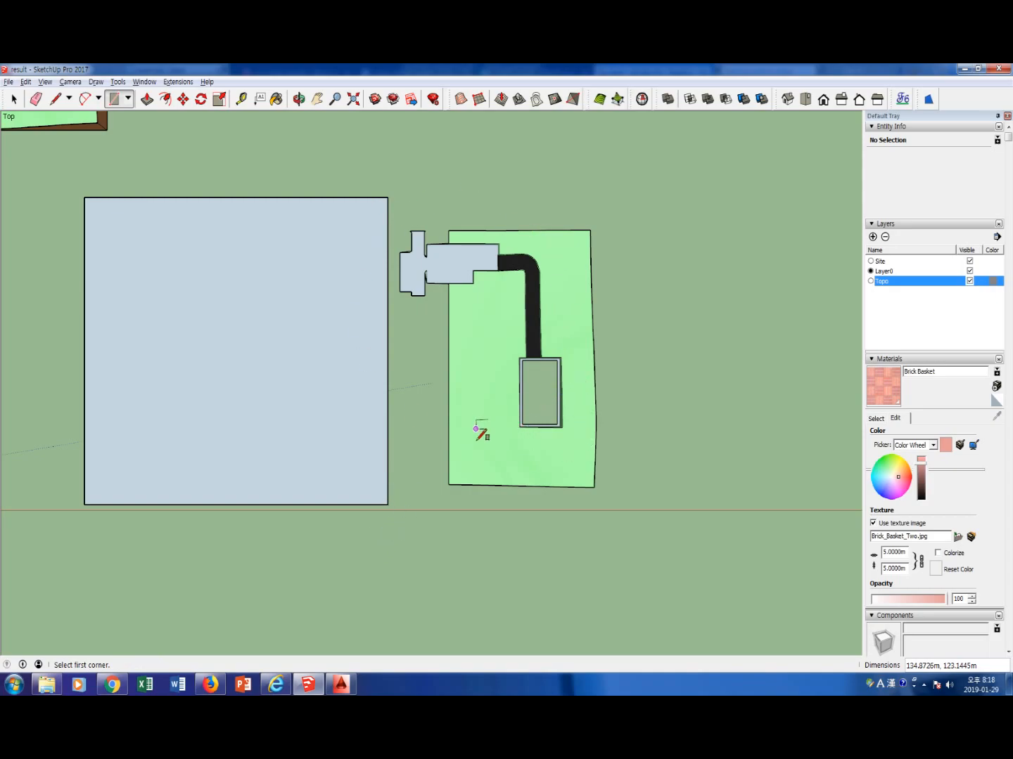
# Select the rectangle's face and check the contour elevations in the AutoCAD plan before returning to SketchUp
pyautogui.moveTo(387, 533); pyautogui.dragTo(361, 389, button='middle')
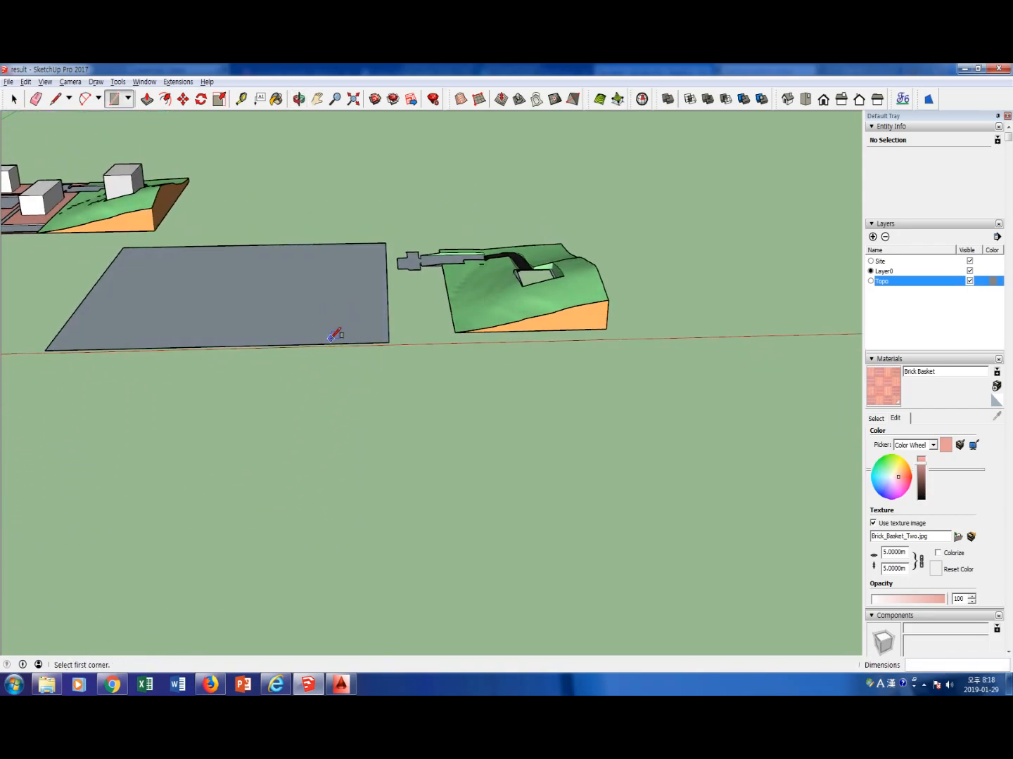
pyautogui.press('space')
pyautogui.click(323, 307)
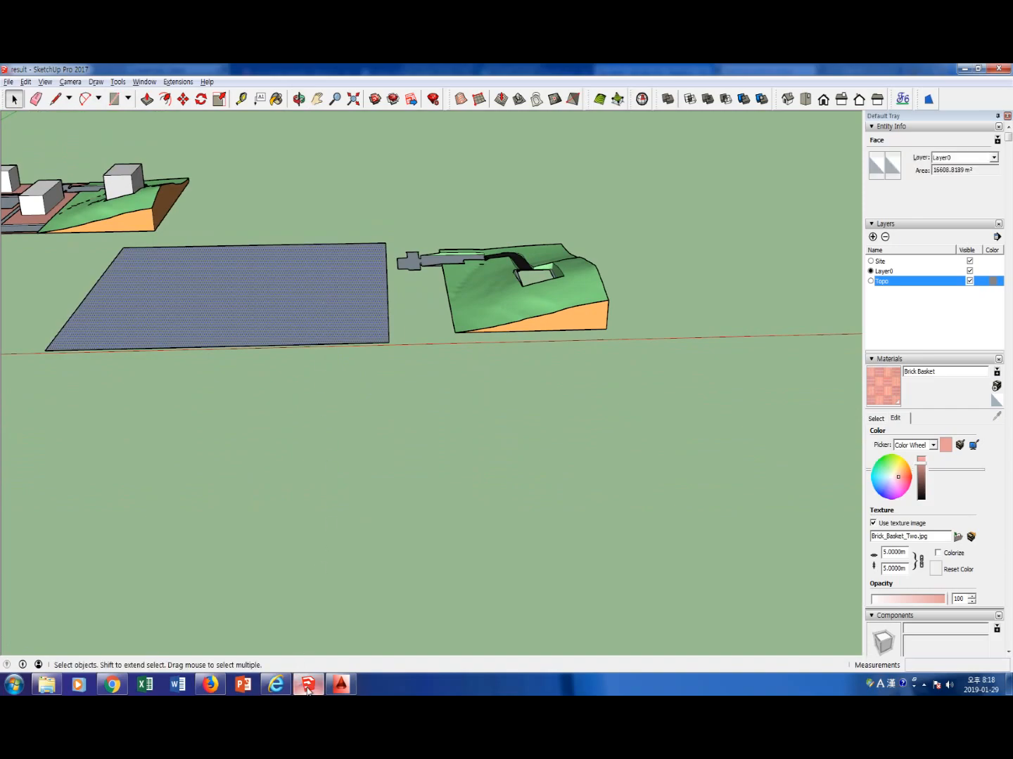
pyautogui.click(335, 687)
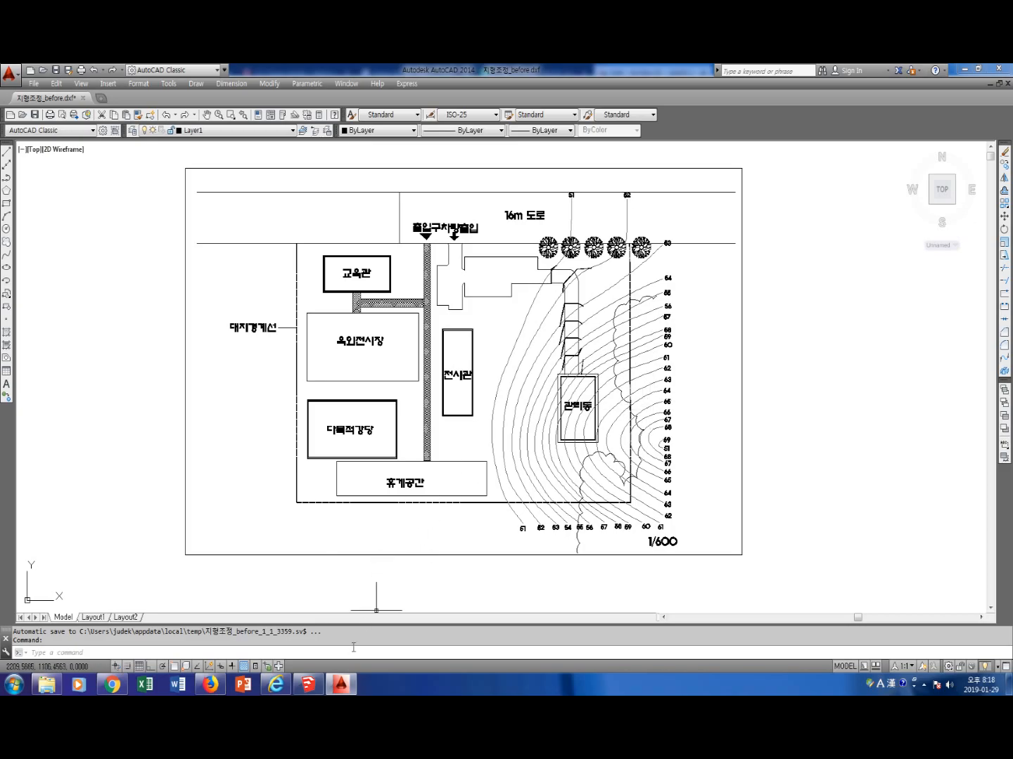
pyautogui.click(308, 684)
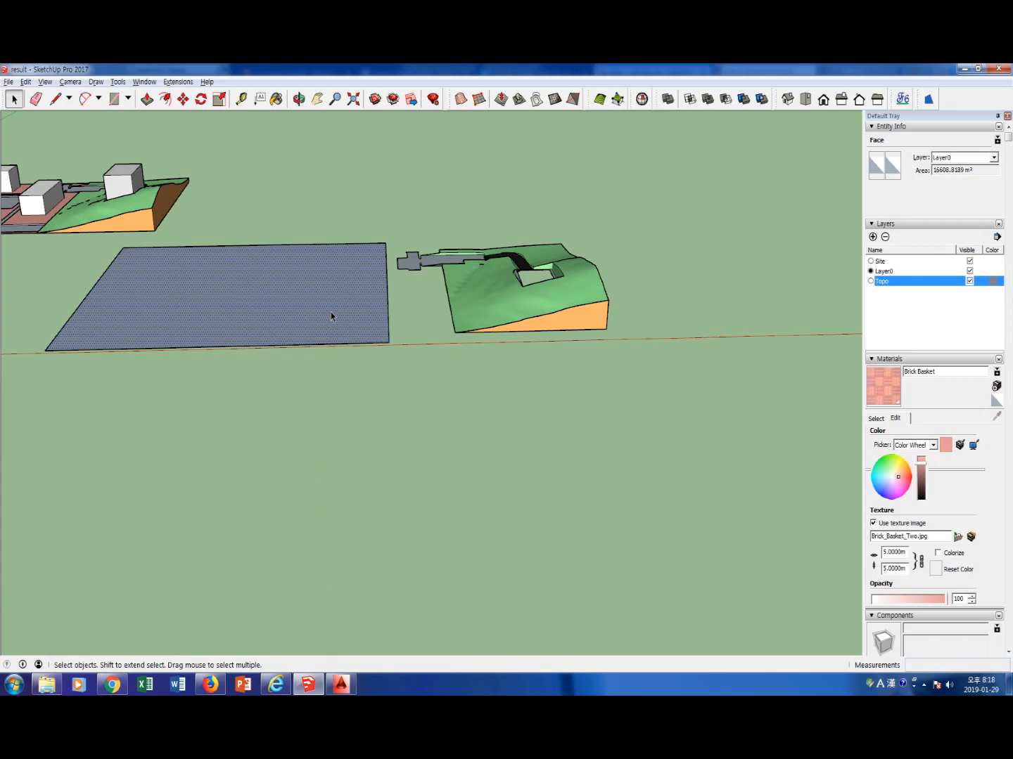
# Copy the rectangle 1 m up along the blue axis and repeat the copy 19 times
pyautogui.press('m')
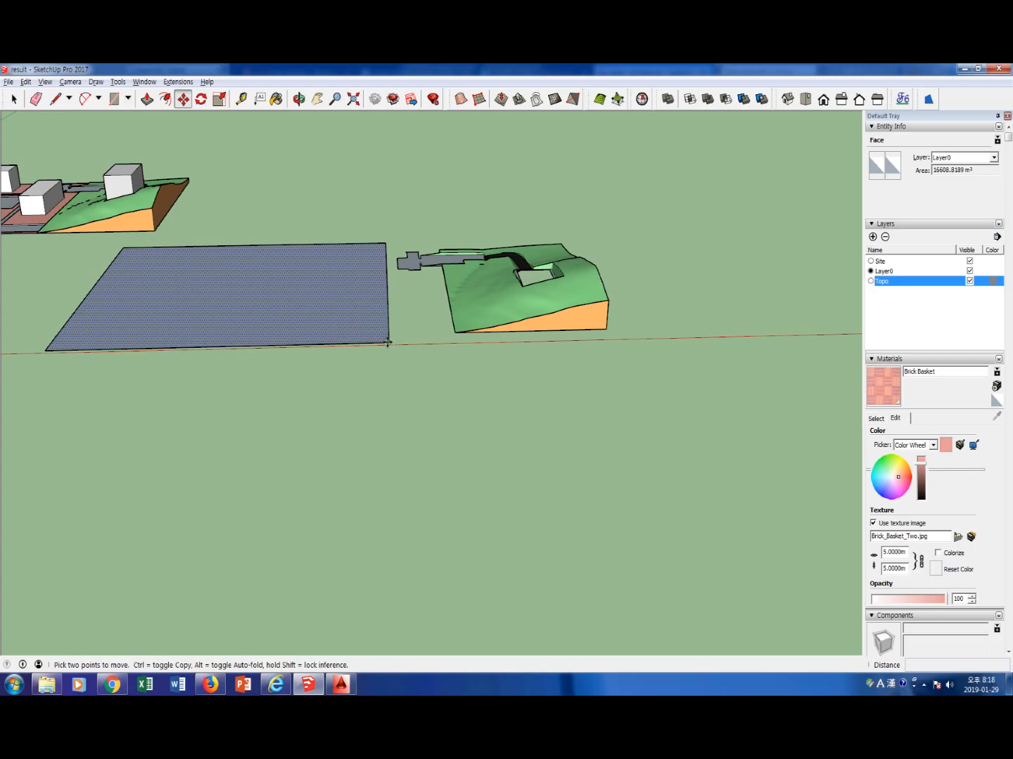
pyautogui.click(387, 342)
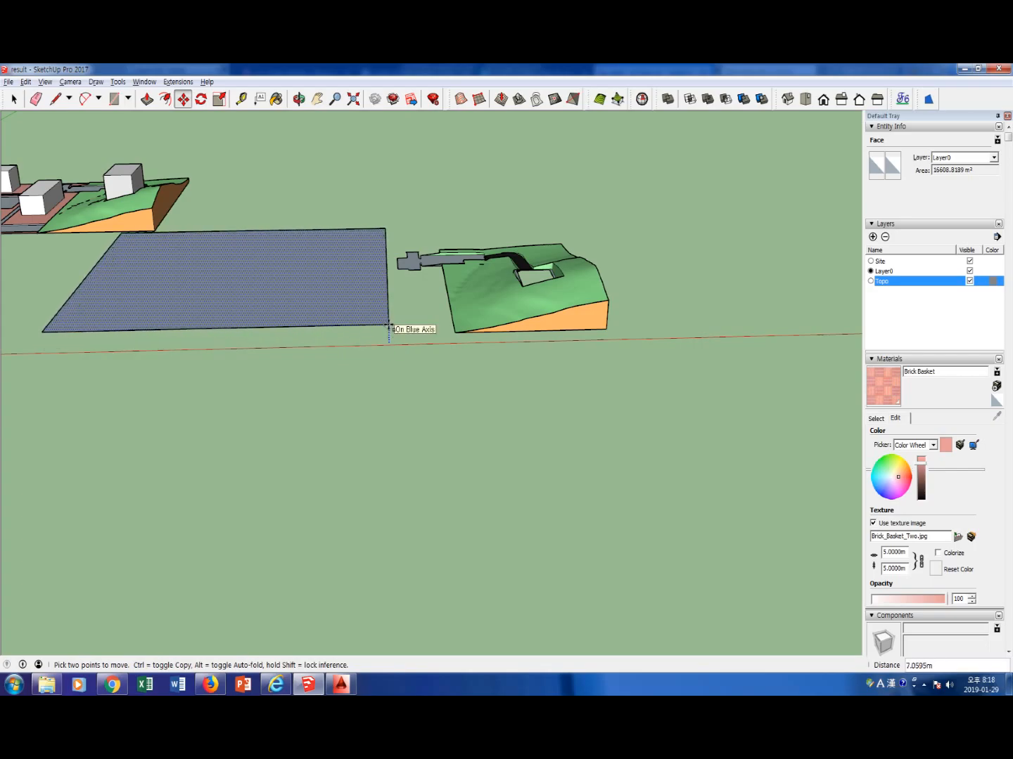
pyautogui.press('ctrl')
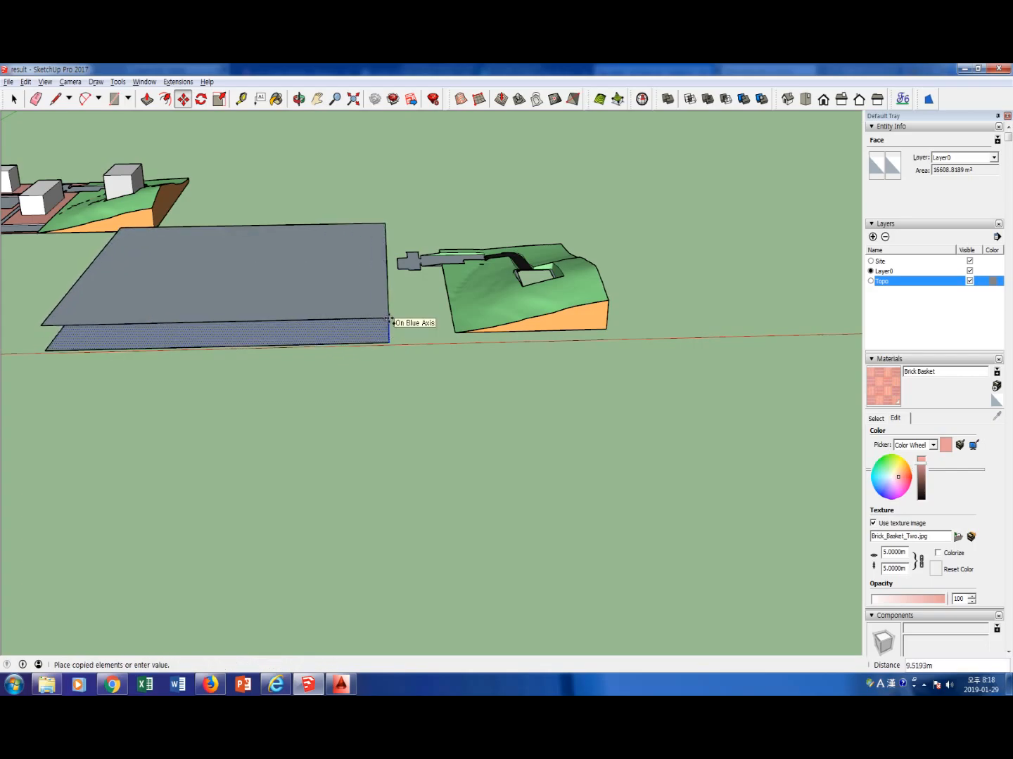
pyautogui.write('1')
pyautogui.press('Return')
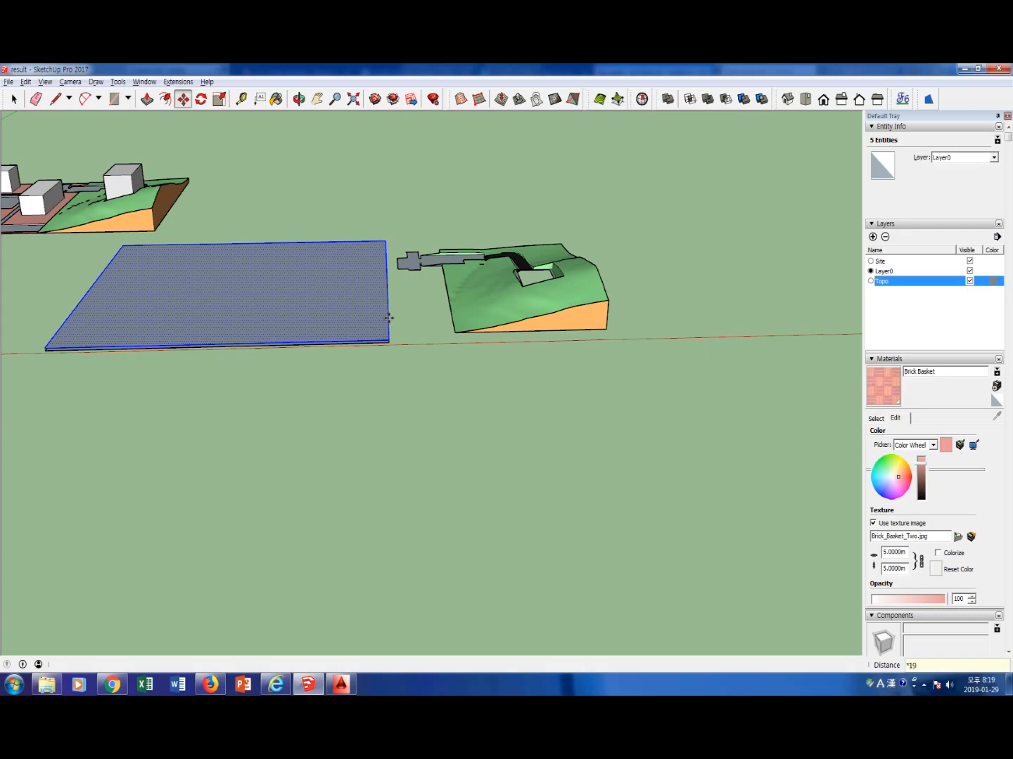
pyautogui.press('Return')
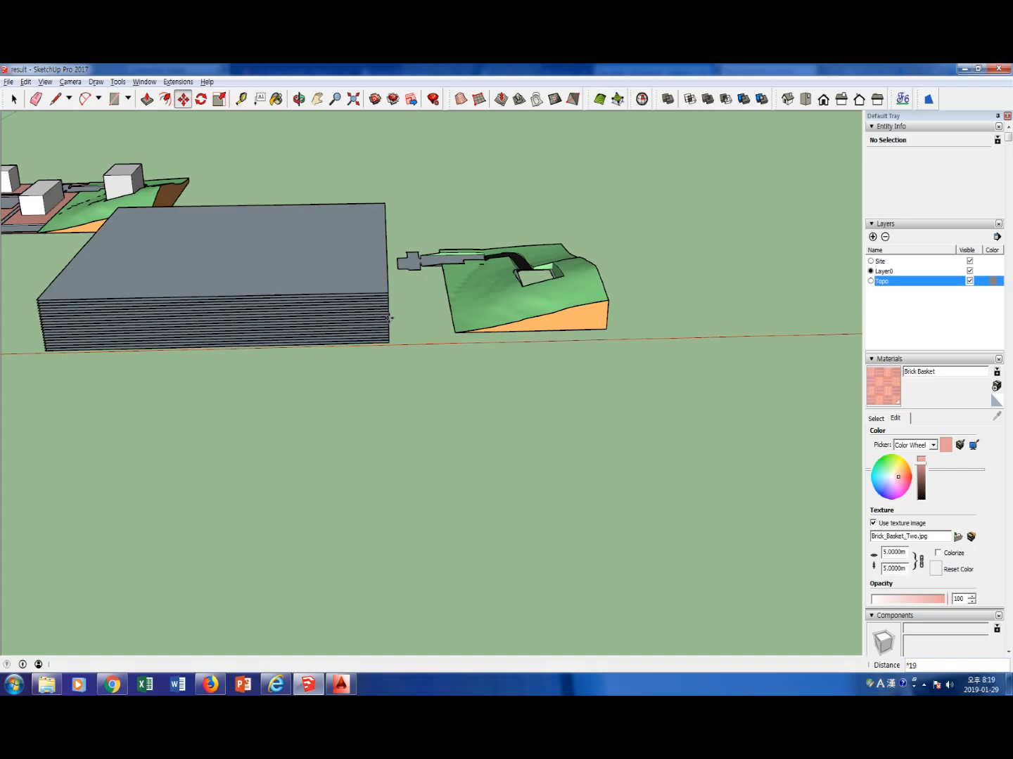
# Compare the height of the stacked planes with the terrain copy from the front
pyautogui.click(822, 100)
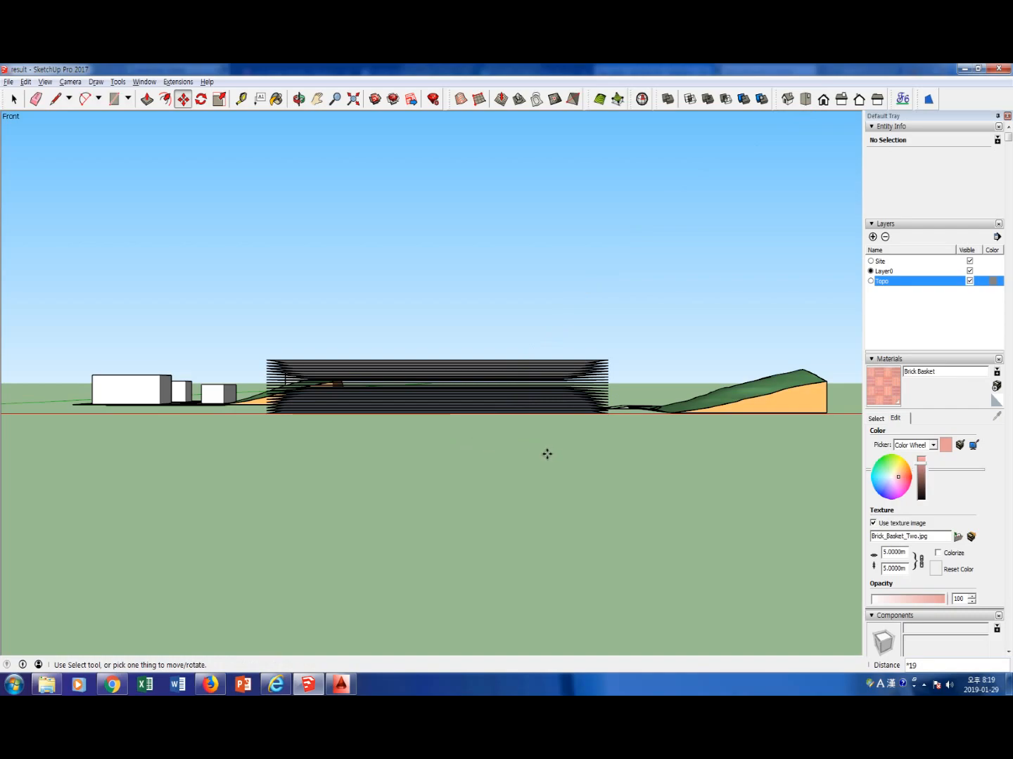
pyautogui.moveTo(537, 461); pyautogui.dragTo(497, 471, button='middle')
pyautogui.press('m')
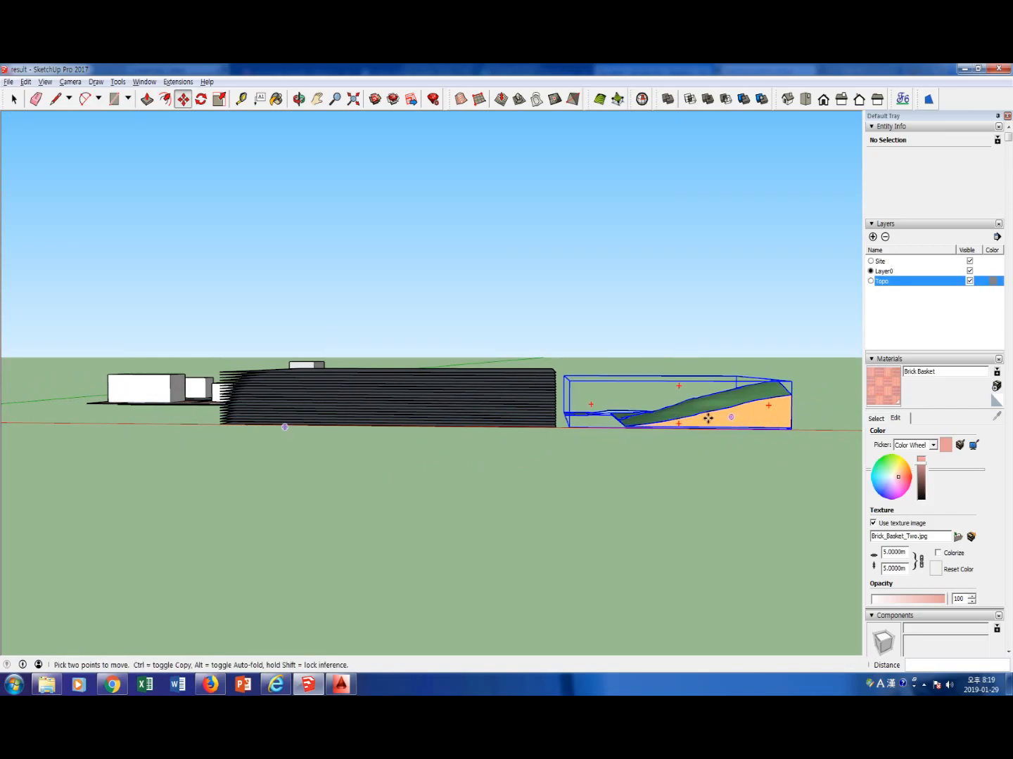
pyautogui.click(744, 417)
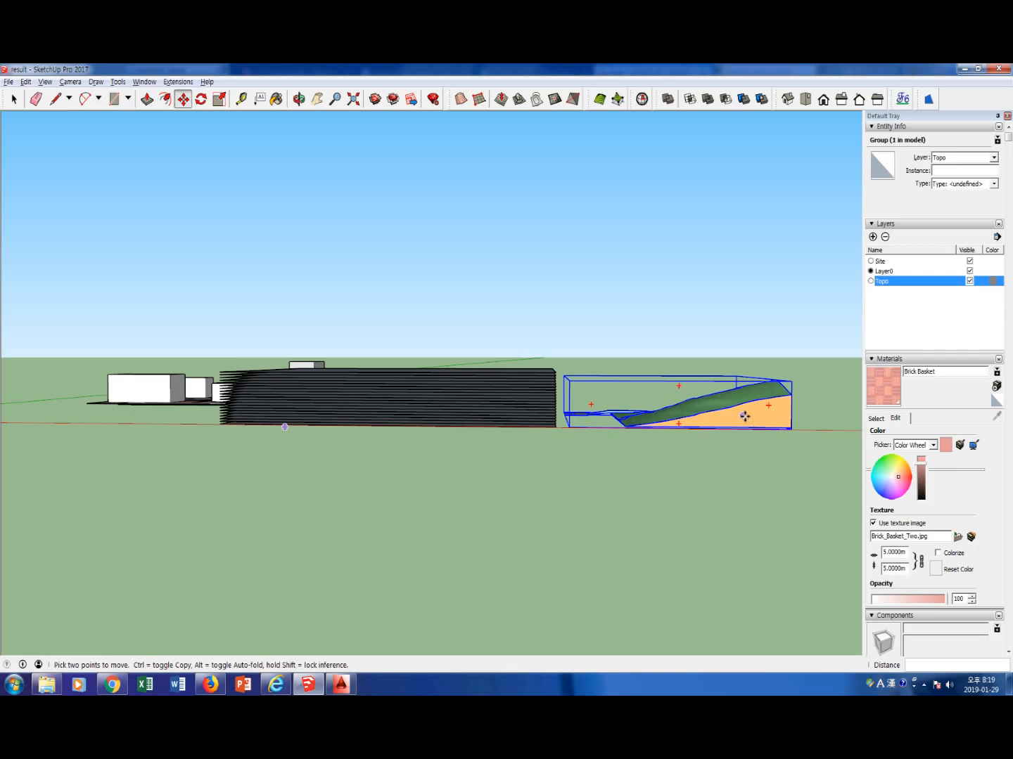
pyautogui.scroll(-6, 602, 465)
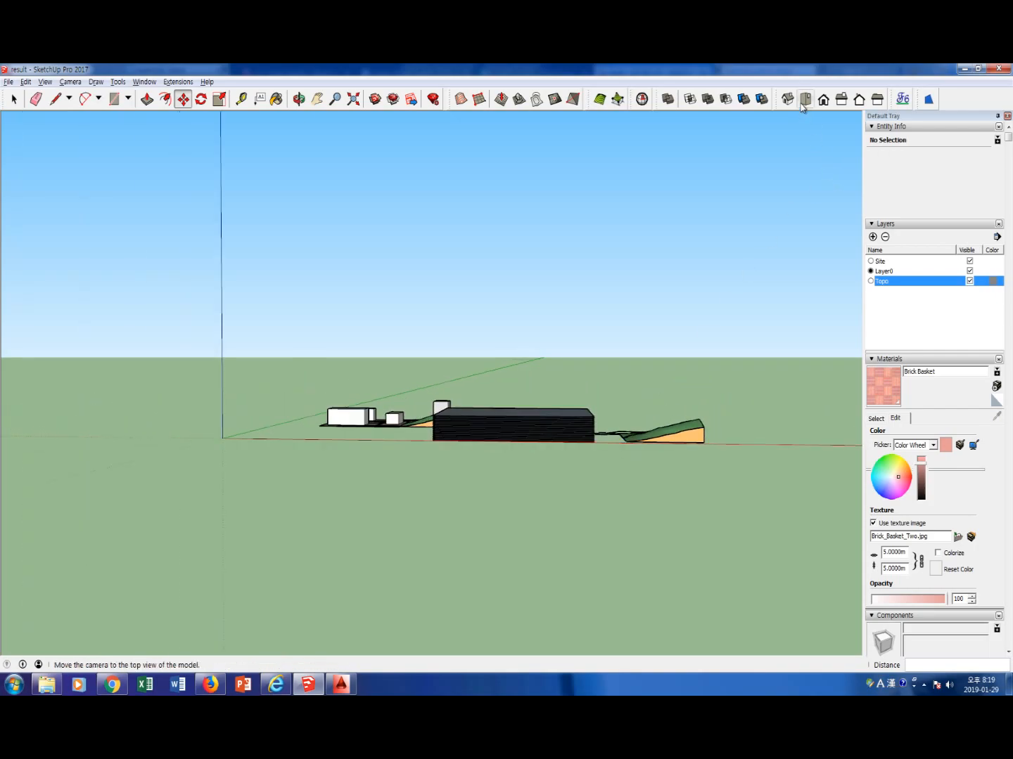
# From the top view, select the whole stack of planes and move it about 108 m along the red axis, over the terrain copy
pyautogui.click(805, 100)
pyautogui.scroll(-1, 525, 408)
pyautogui.press('space')
pyautogui.moveTo(389, 382); pyautogui.dragTo(527, 549)
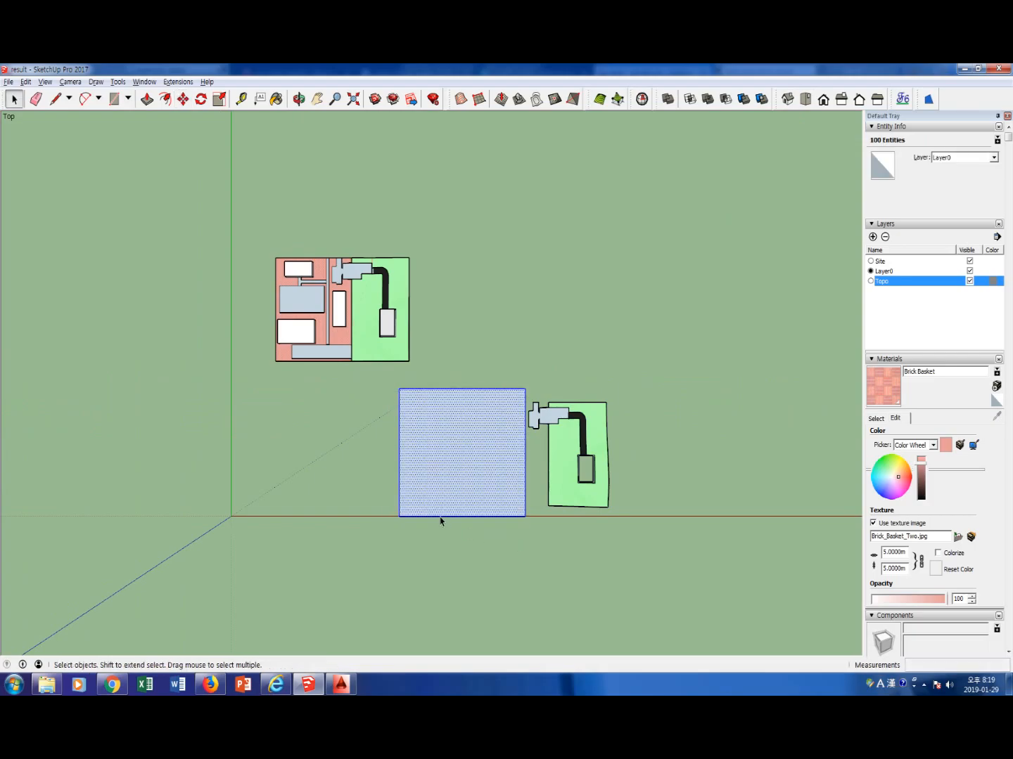
pyautogui.press('m')
pyautogui.click(401, 518)
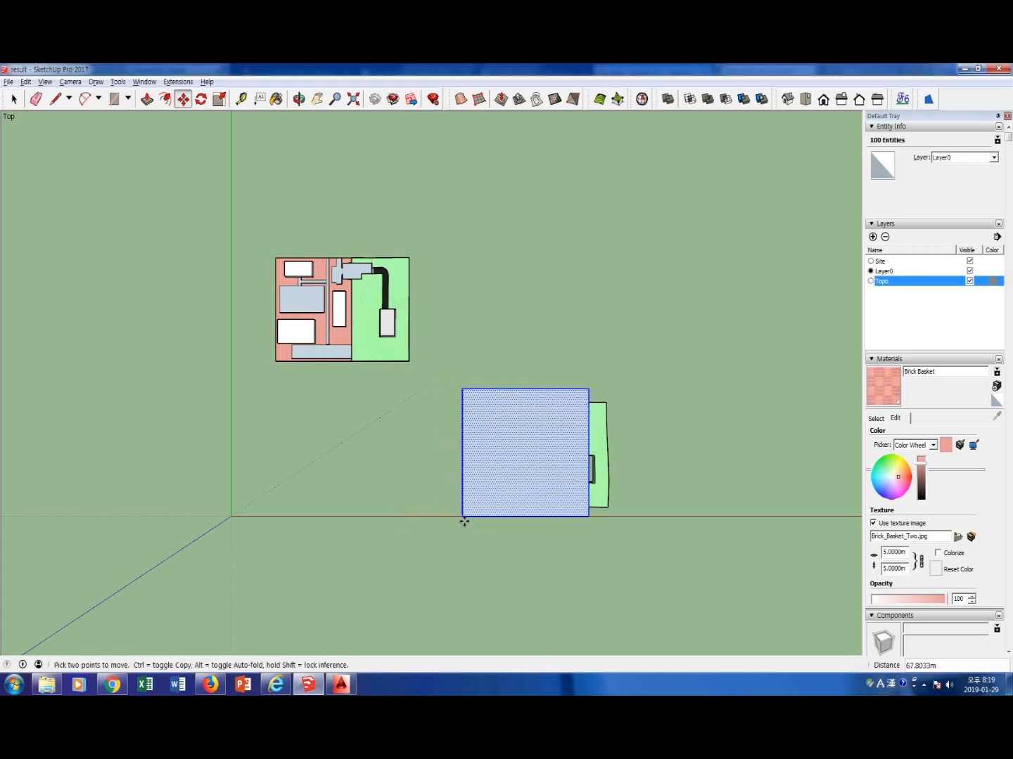
pyautogui.click(500, 524)
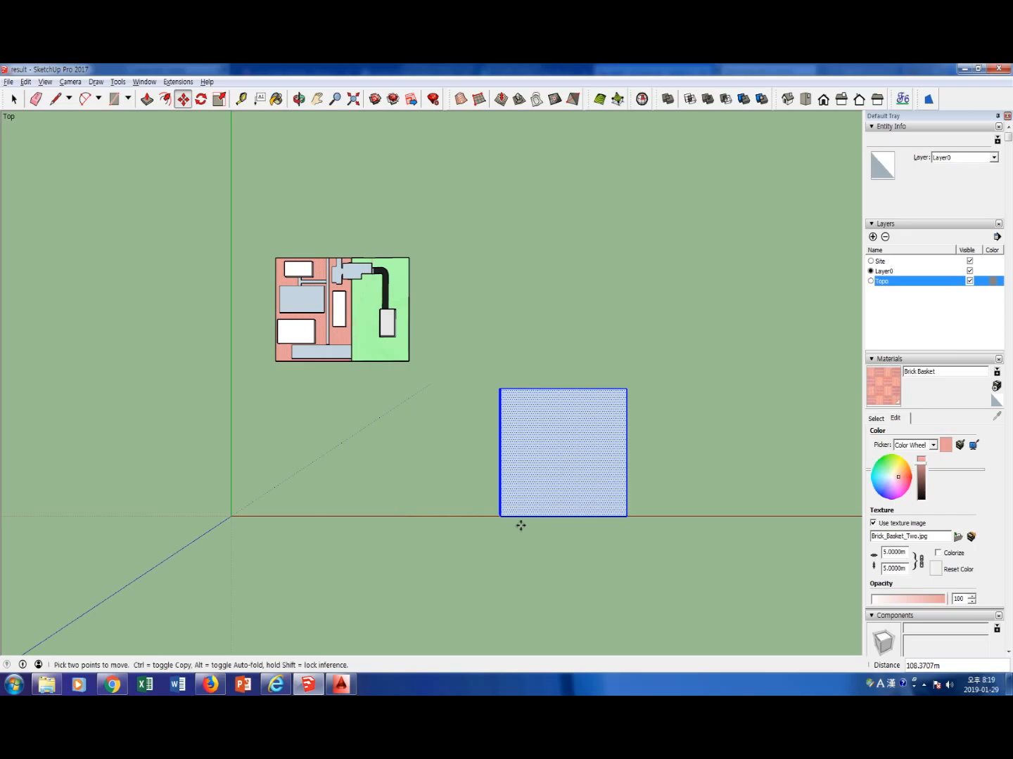
# Deselect the stack and, from the front, delete edges of its uppermost planes above the terrain's peak
pyautogui.click(825, 100)
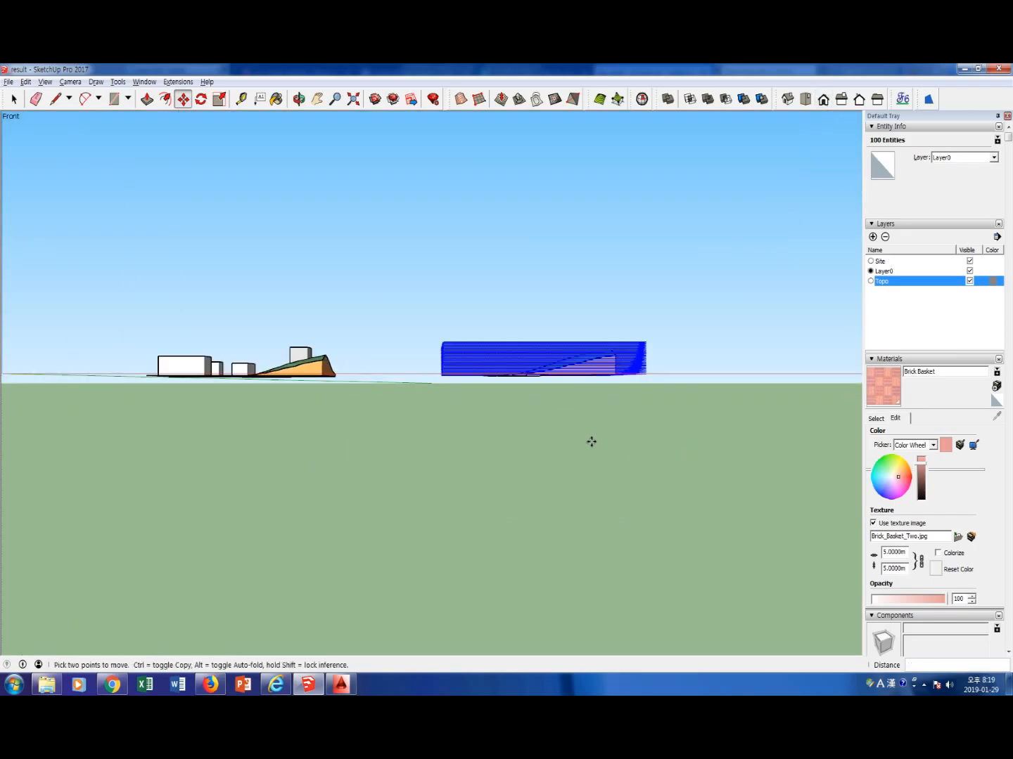
pyautogui.press('space')
pyautogui.click(642, 298)
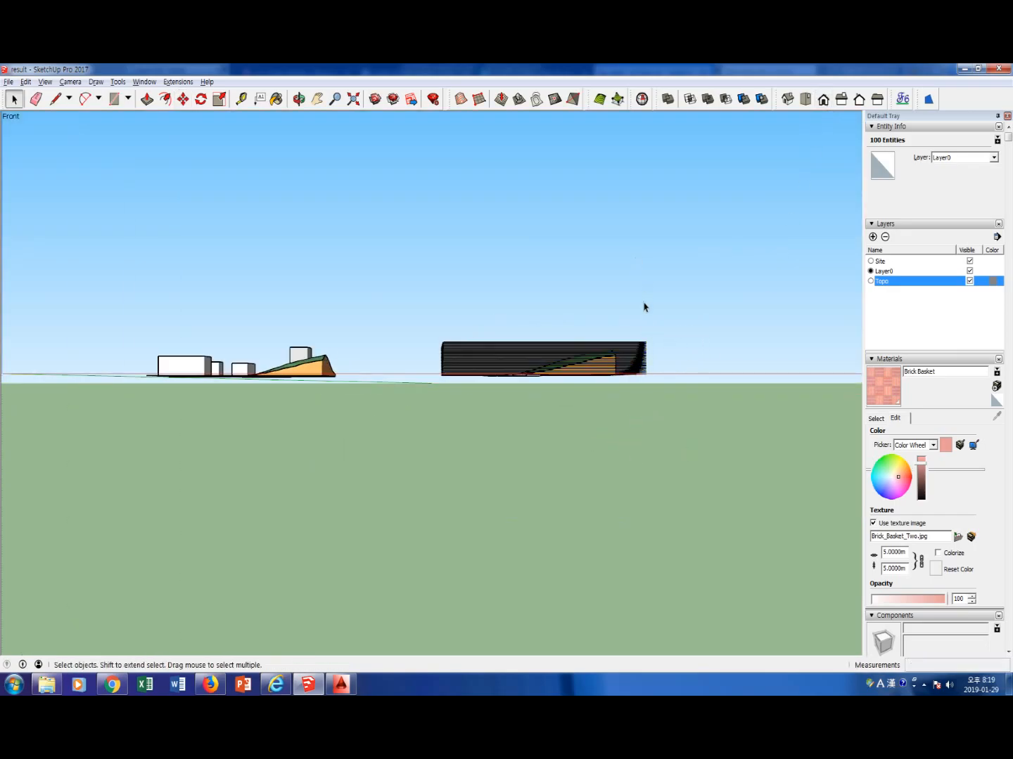
pyautogui.scroll(3, 617, 409)
pyautogui.moveTo(617, 410); pyautogui.dragTo(534, 408, button='middle')
pyautogui.click(624, 324)
pyautogui.press('Delete')
pyautogui.click(626, 325)
pyautogui.press('Delete')
pyautogui.moveTo(637, 338); pyautogui.dragTo(647, 335, button='middle')
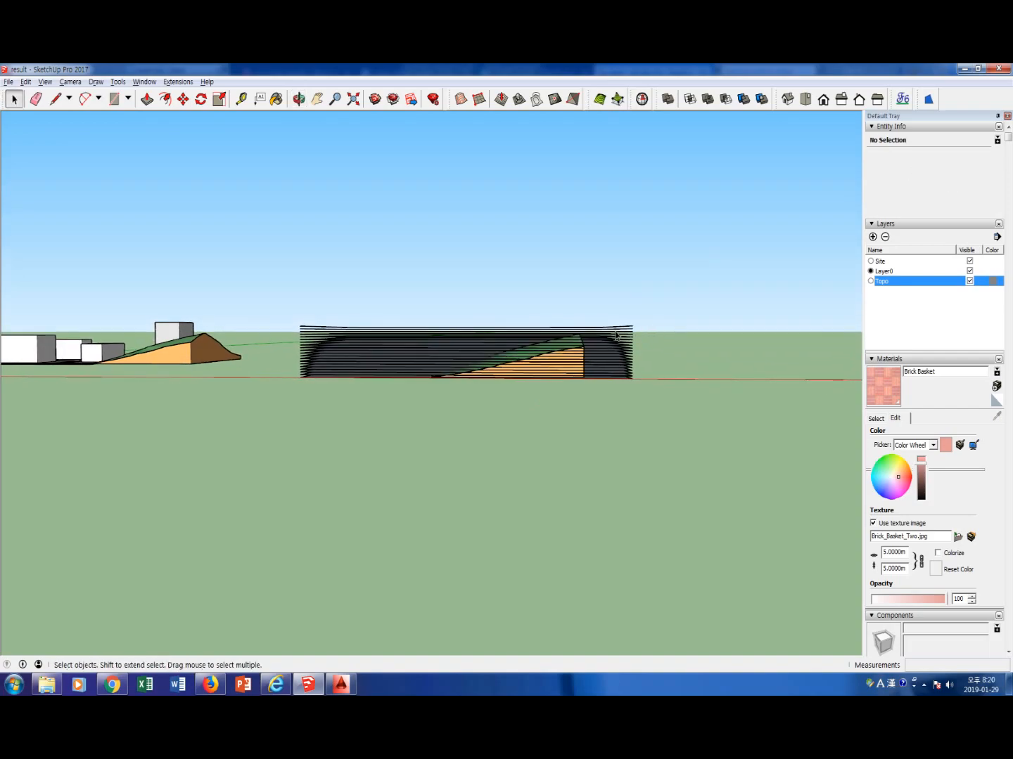
# Delete the remaining right-end and front edges of the topmost planes rising above the terrain's peak
pyautogui.scroll(4, 603, 333)
pyautogui.click(604, 331)
pyautogui.press('Delete')
pyautogui.moveTo(654, 322); pyautogui.dragTo(651, 321)
pyautogui.press('Delete')
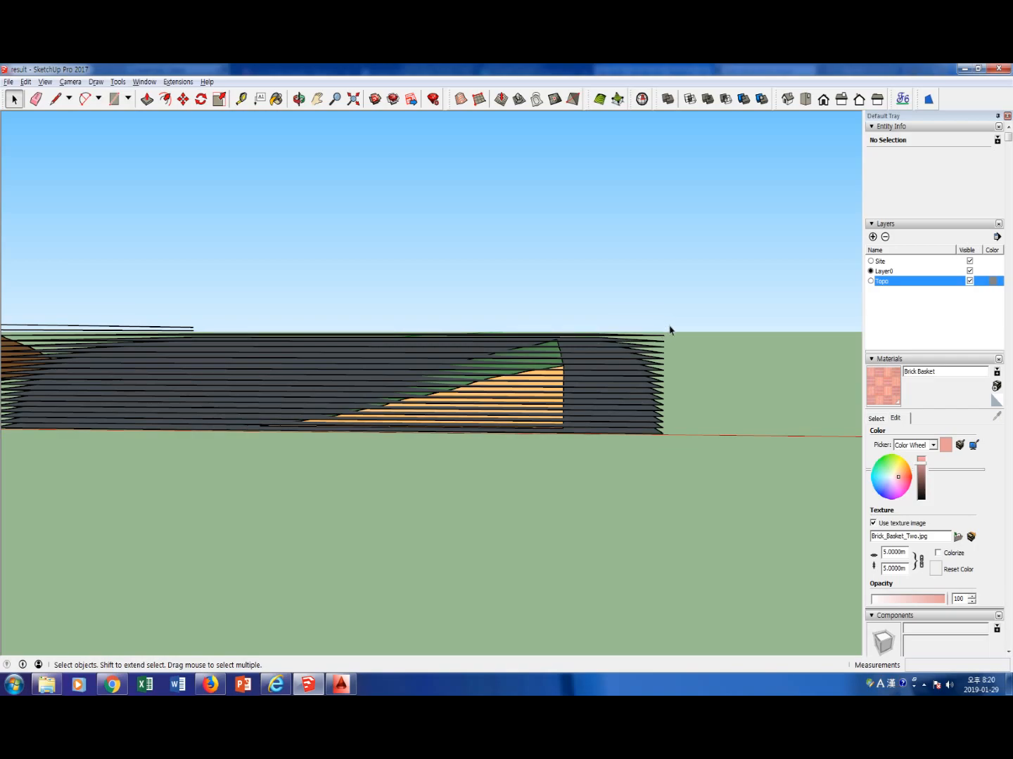
pyautogui.click(636, 335)
pyautogui.press('Delete')
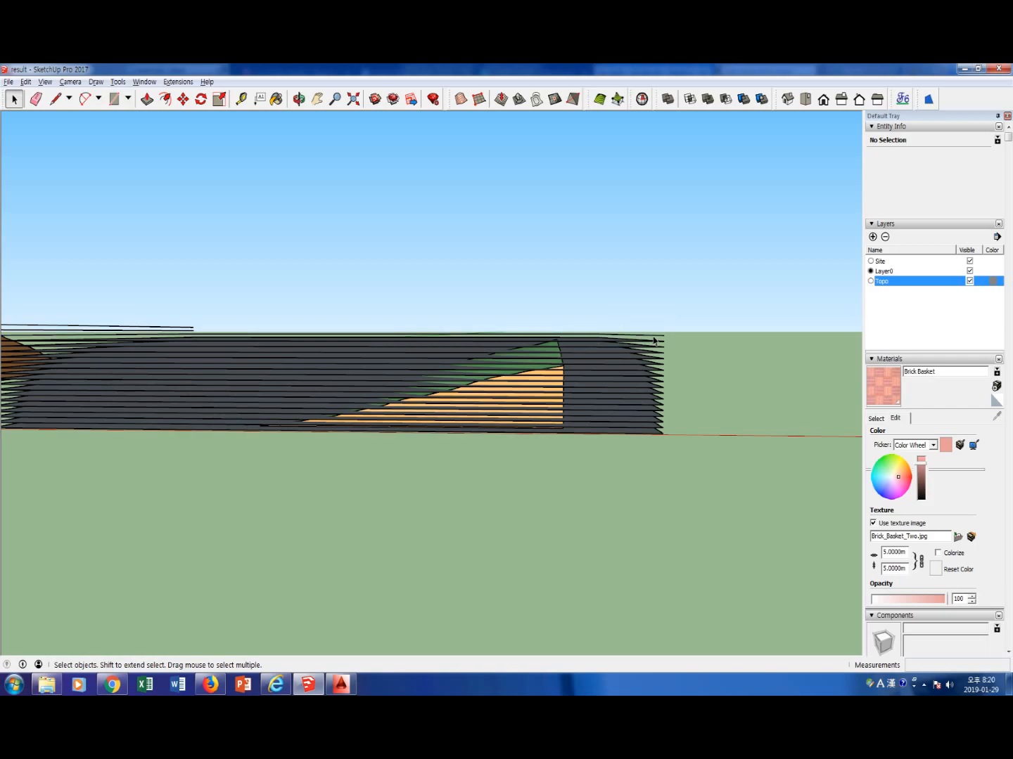
pyautogui.click(595, 335)
pyautogui.press('Delete')
# Delete the leftover edges of the removed top planes along the stack's left end
pyautogui.scroll(-3, 516, 336)
pyautogui.moveTo(464, 339); pyautogui.dragTo(483, 396, button='middle')
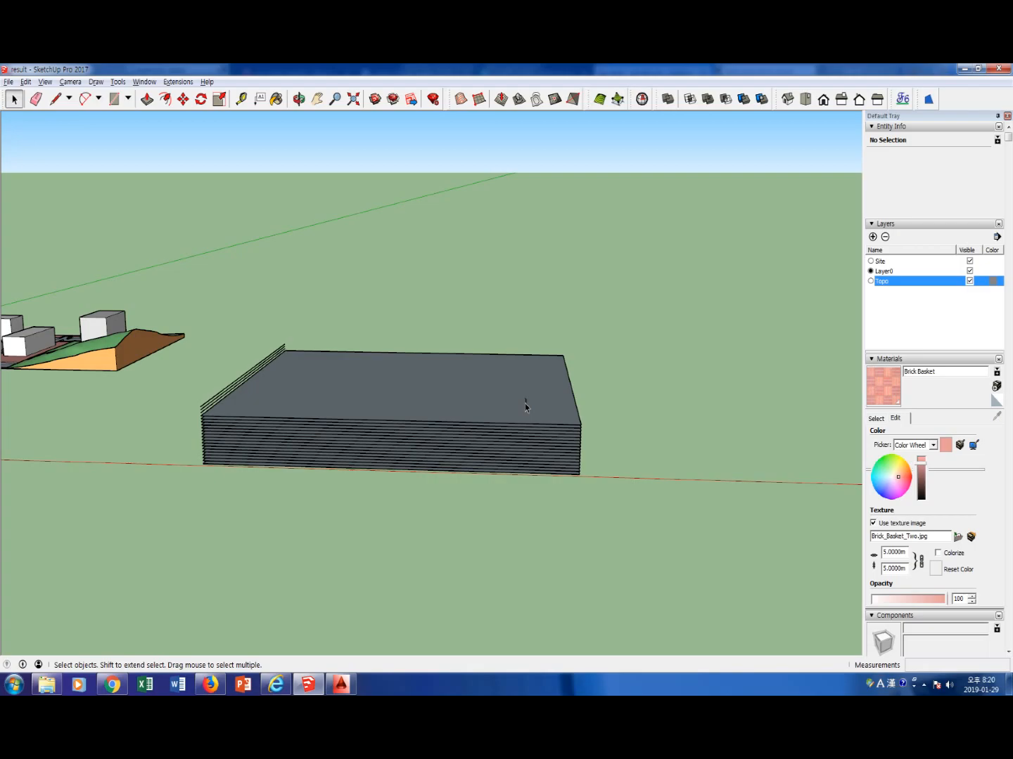
pyautogui.moveTo(202, 409); pyautogui.dragTo(197, 400)
pyautogui.press('Delete')
pyautogui.click(203, 413)
pyautogui.press('Delete')
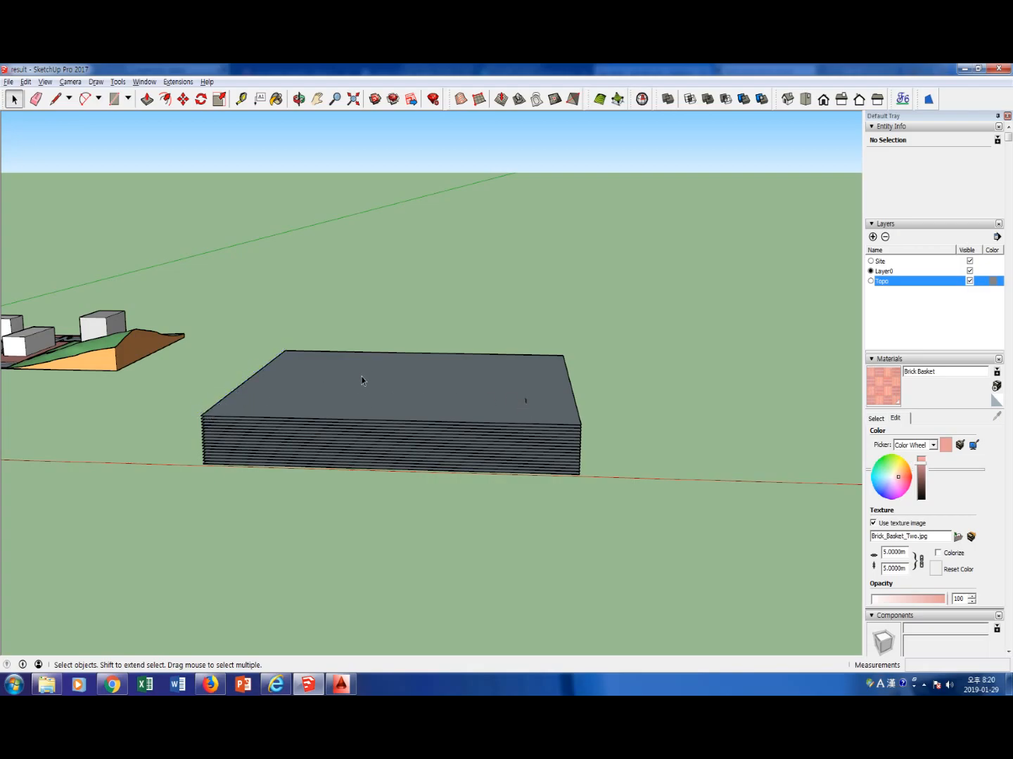
# Select the whole stack of planes and intersect its faces with the model
pyautogui.moveTo(378, 413); pyautogui.dragTo(391, 370, button='middle')
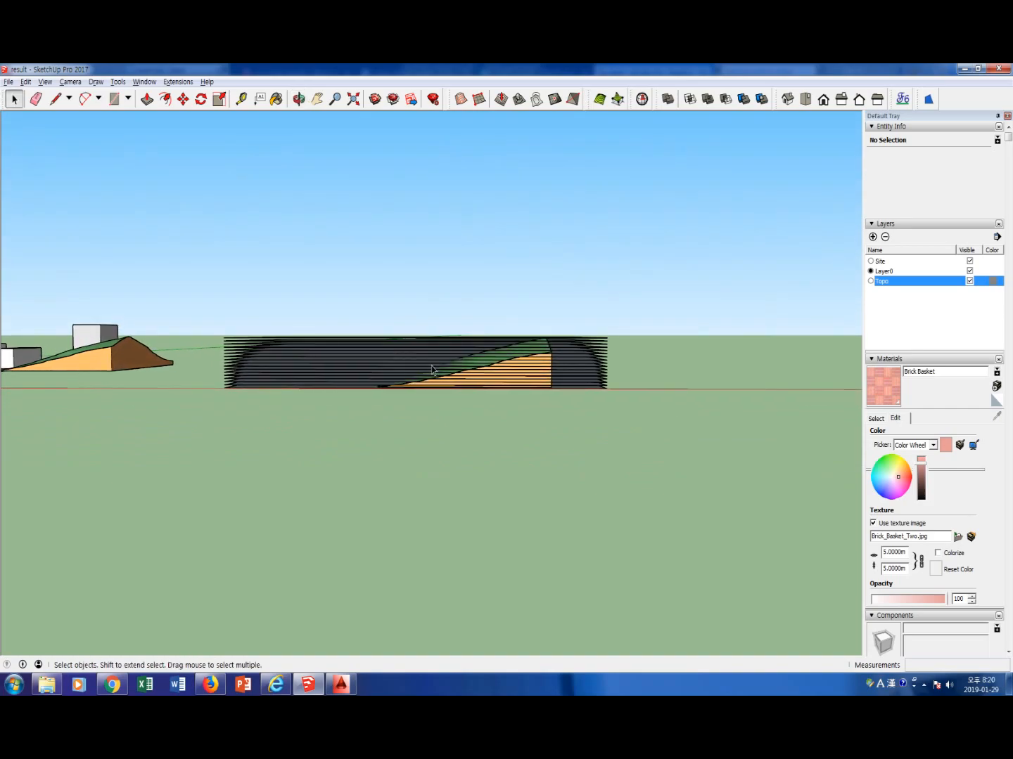
pyautogui.scroll(-1, 431, 370)
pyautogui.moveTo(421, 401); pyautogui.dragTo(436, 471, button='middle')
pyautogui.moveTo(283, 326); pyautogui.dragTo(608, 543)
pyautogui.moveTo(247, 316); pyautogui.dragTo(604, 529)
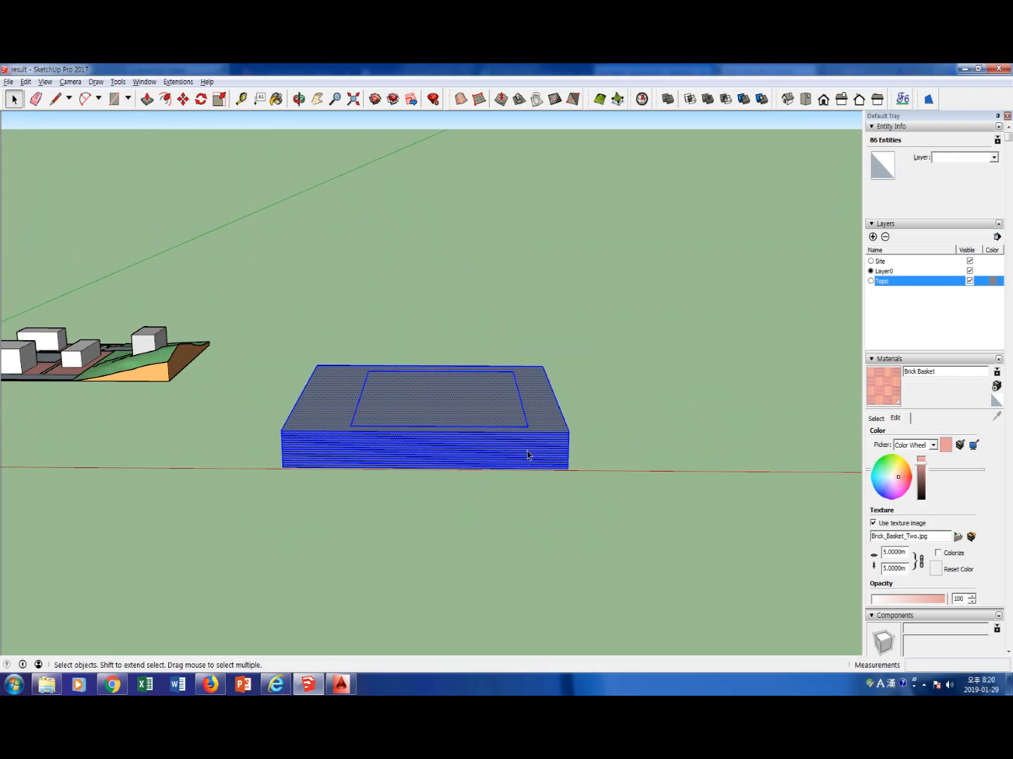
pyautogui.rightClick(509, 437)
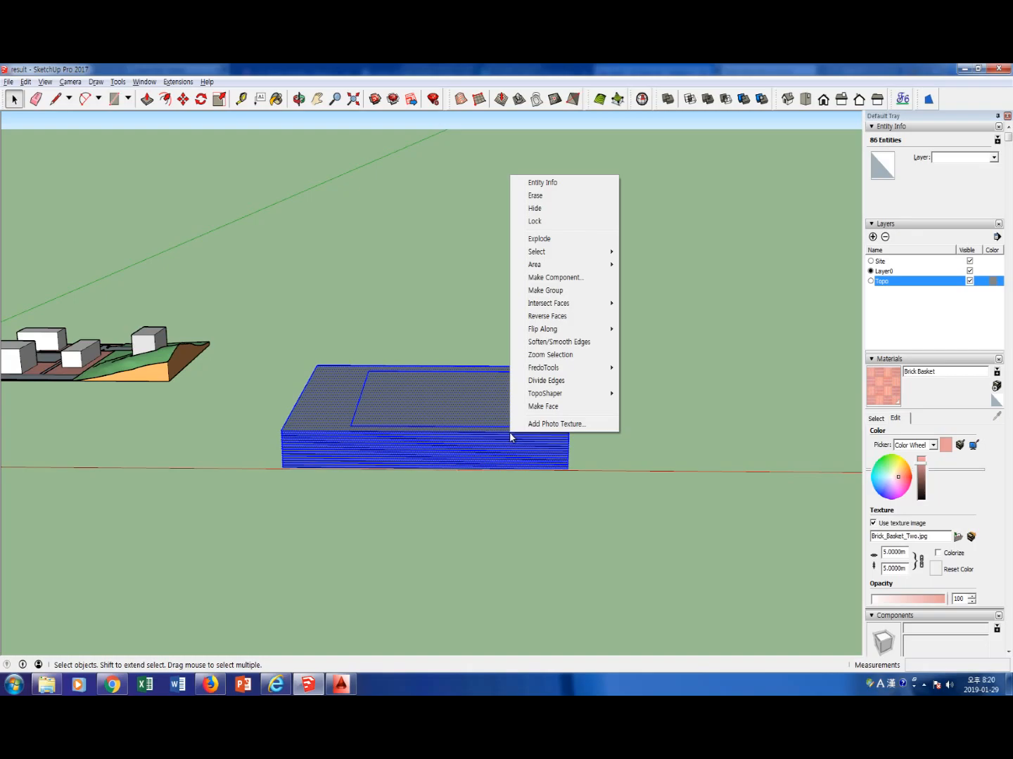
pyautogui.moveTo(562, 303)
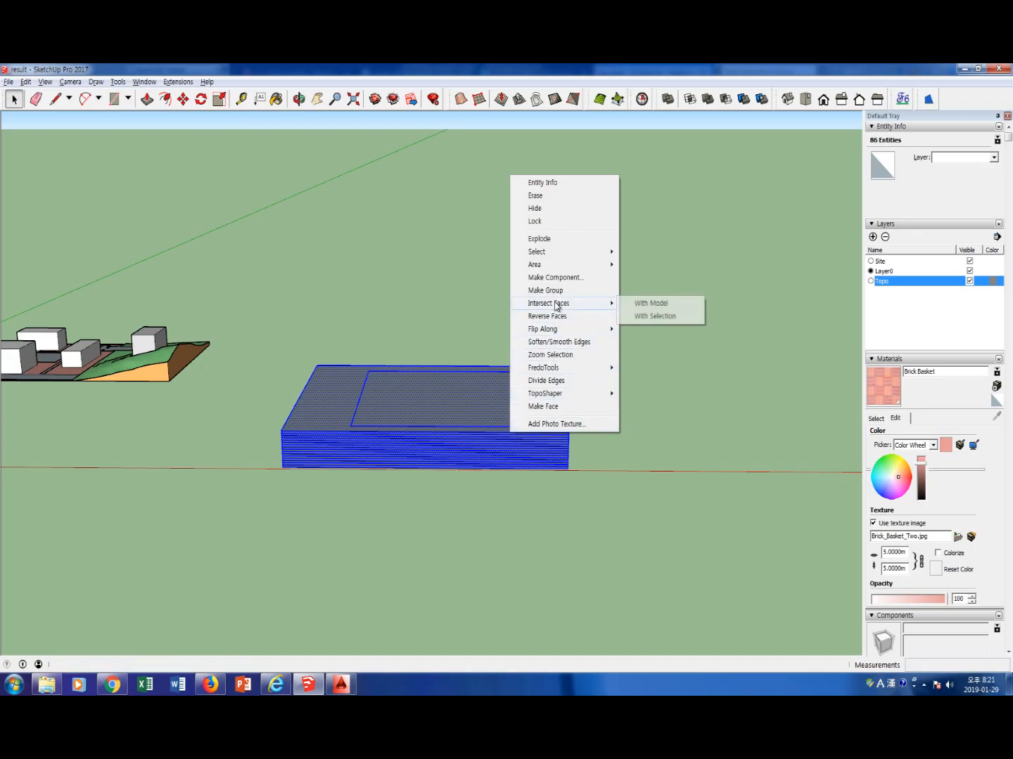
pyautogui.click(645, 305)
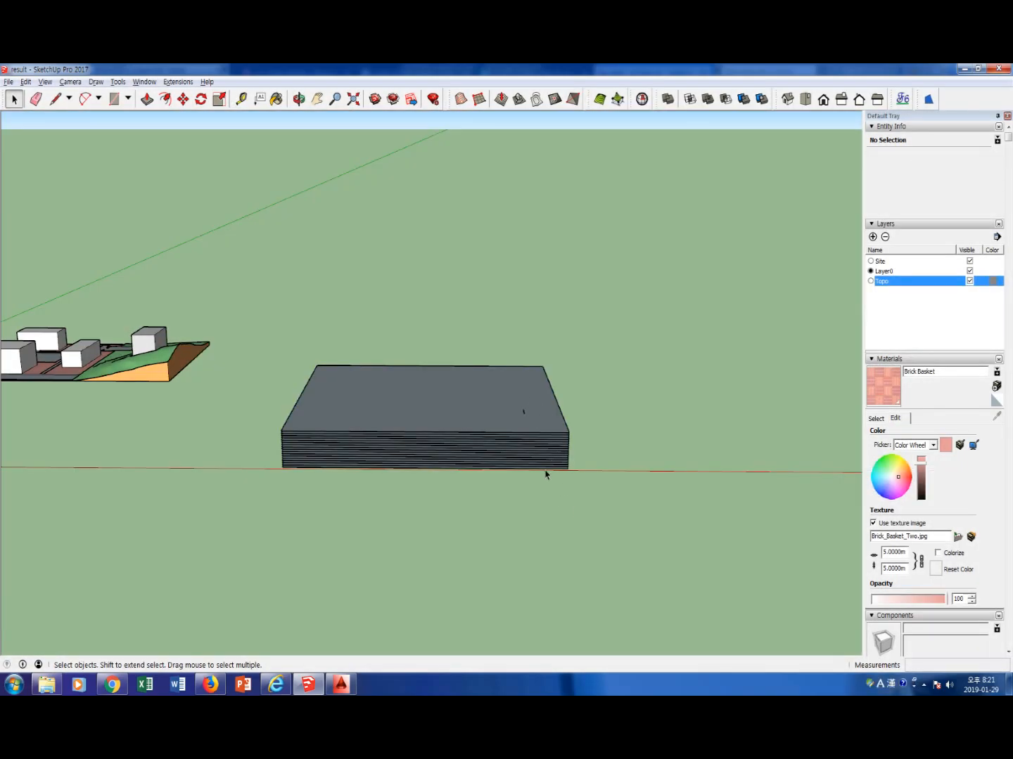
# Delete the outer parts of the stacked planes on both sides of the terrain copy, leaving only the sliced terrain with its contour lines
pyautogui.moveTo(318, 516); pyautogui.dragTo(365, 456, button='middle')
pyautogui.moveTo(369, 479); pyautogui.dragTo(281, 355)
pyautogui.click(331, 467)
pyautogui.moveTo(331, 470); pyautogui.dragTo(286, 395)
pyautogui.click(327, 472)
pyautogui.moveTo(331, 474); pyautogui.dragTo(281, 376)
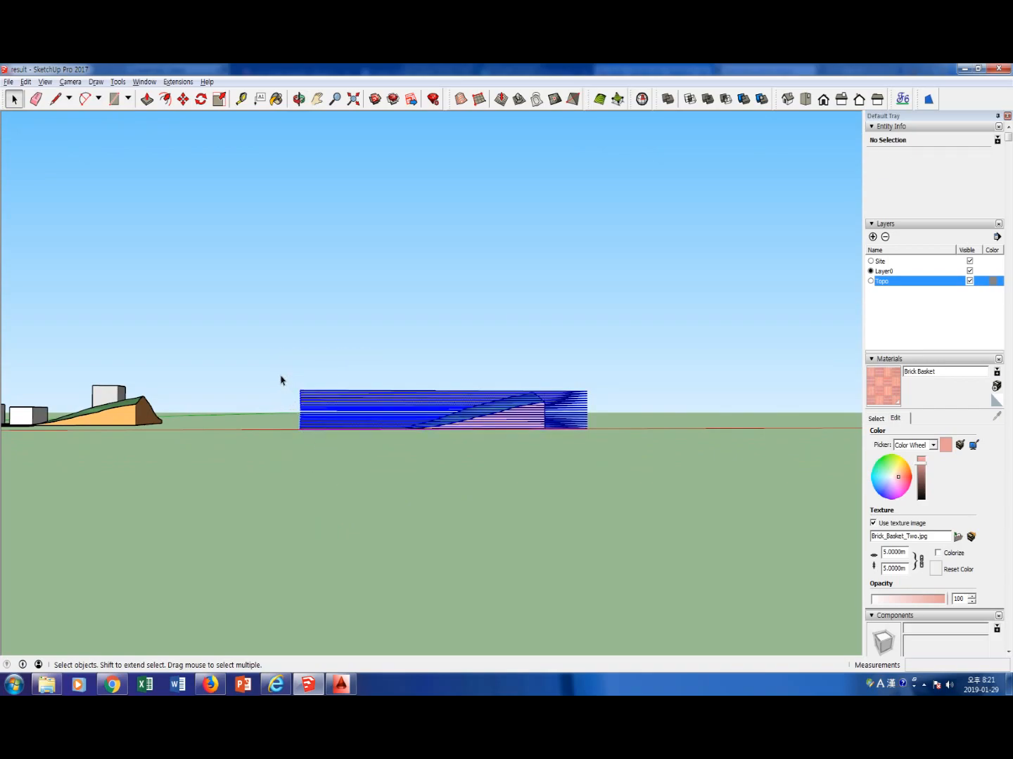
pyautogui.press('Delete')
pyautogui.click(606, 468)
pyautogui.moveTo(606, 467); pyautogui.dragTo(571, 381)
pyautogui.press('Delete')
# Select one contour slice of the terrain copy and place a copy of it about 69 m away beside the terrain, then deselect it
pyautogui.moveTo(573, 398); pyautogui.dragTo(580, 547, button='middle')
pyautogui.moveTo(580, 433); pyautogui.dragTo(572, 524, button='middle')
pyautogui.moveTo(570, 457)
pyautogui.mouseDown(button='middle')
pyautogui.moveTo(562, 514)
pyautogui.moveTo(578, 516)
pyautogui.mouseUp(button='middle')
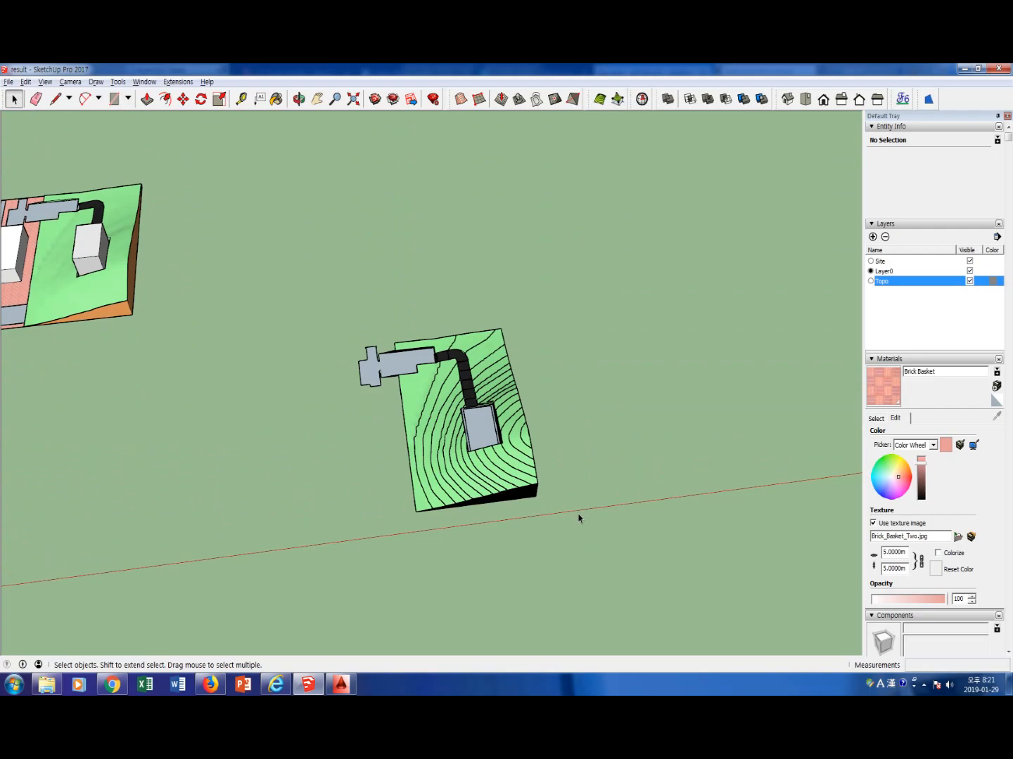
pyautogui.scroll(-3, 465, 504)
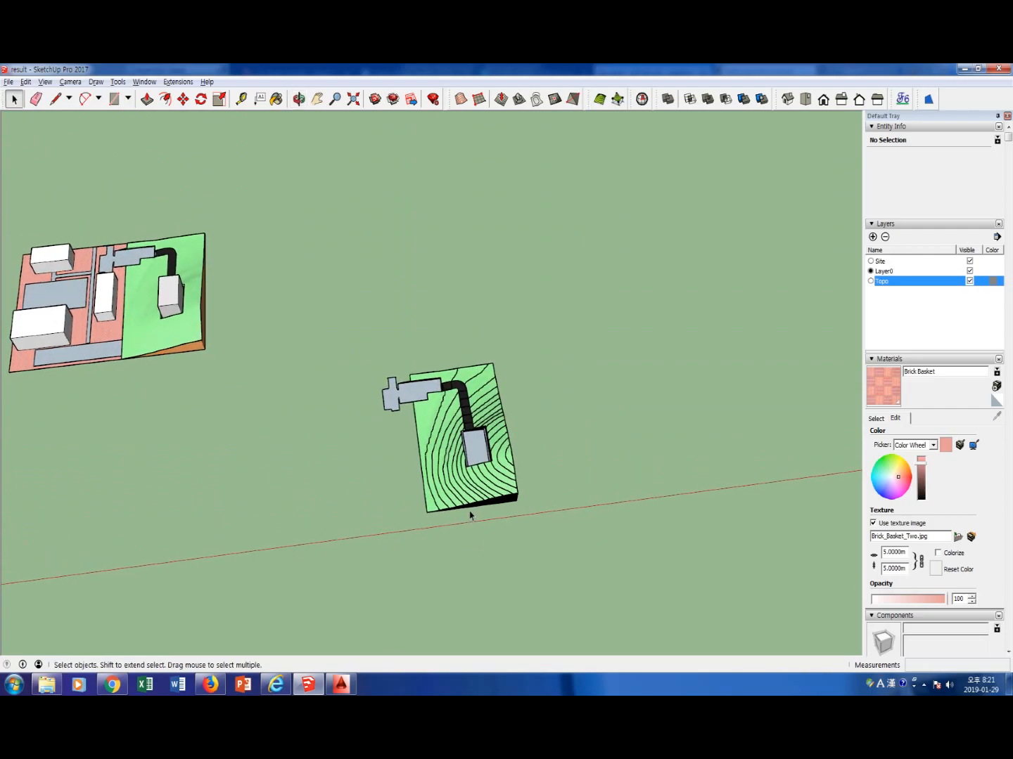
pyautogui.scroll(5, 471, 514)
pyautogui.scroll(2, 470, 510)
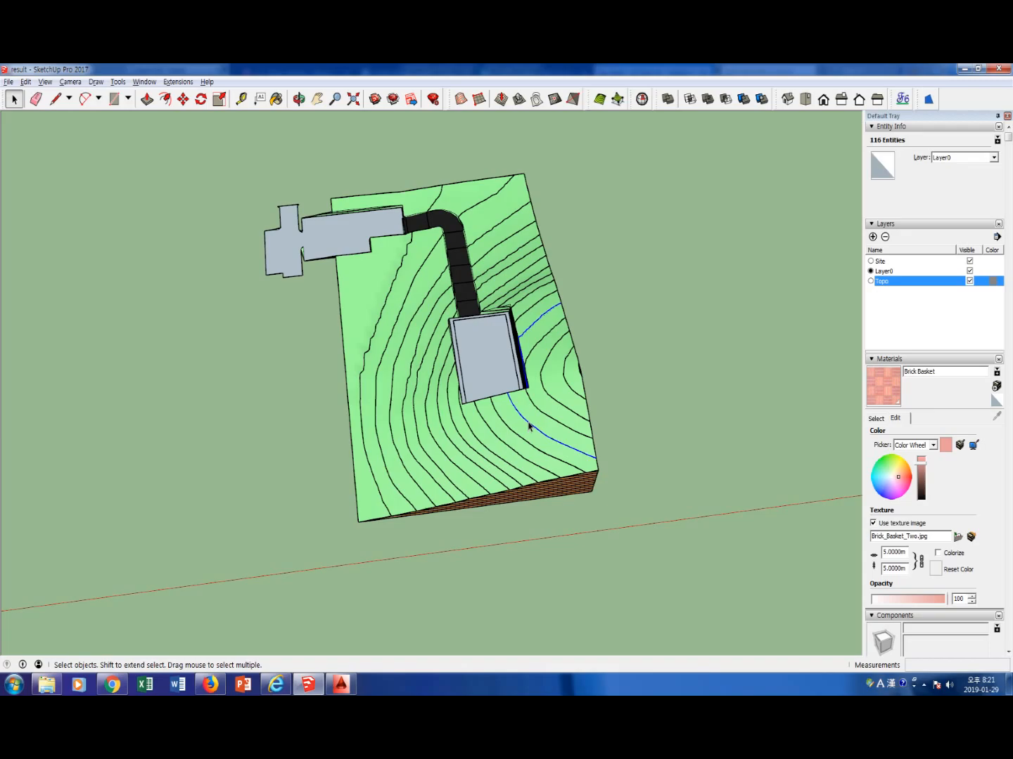
pyautogui.press('m')
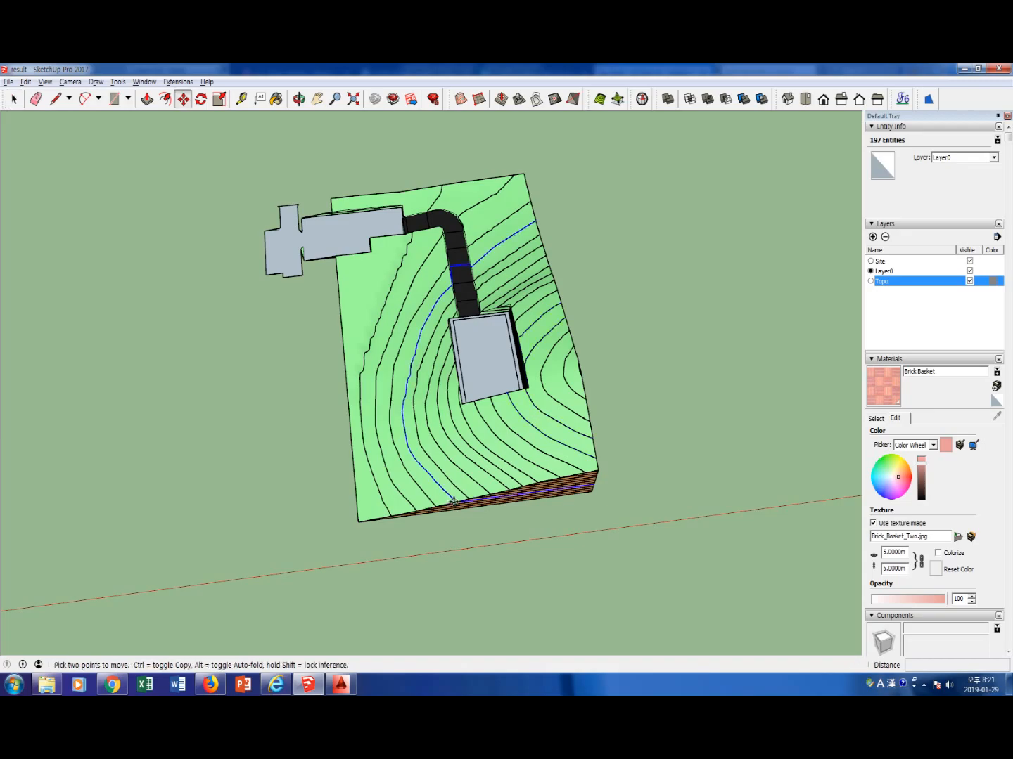
pyautogui.press('ctrl')
pyautogui.click(453, 501)
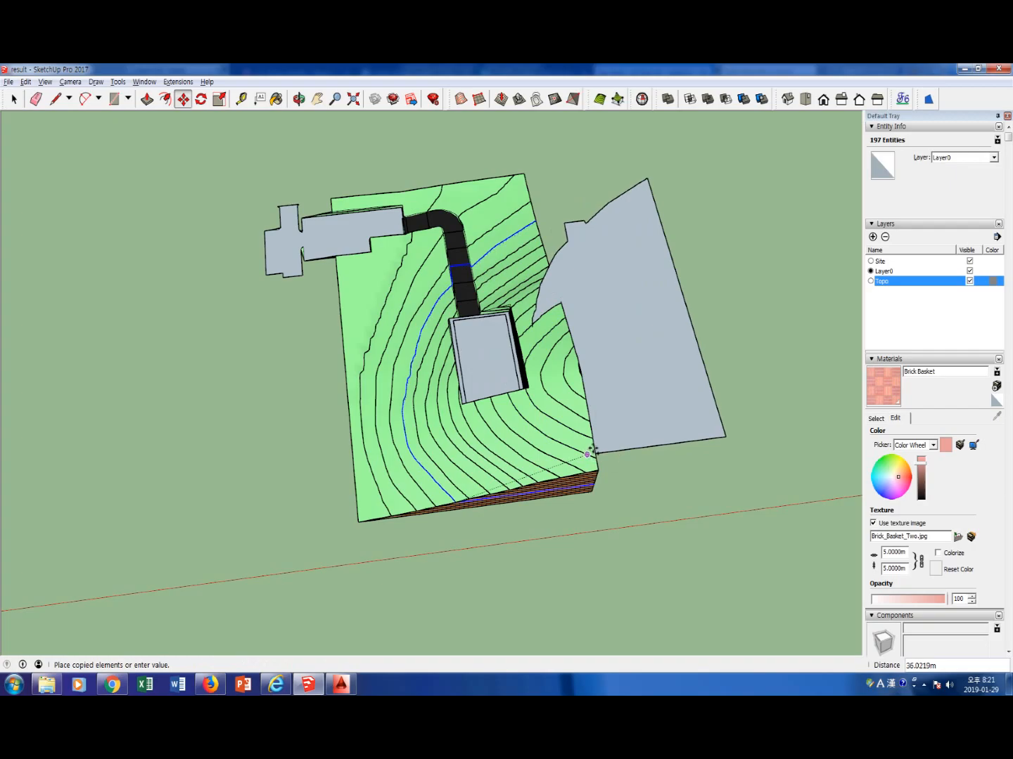
pyautogui.click(695, 428)
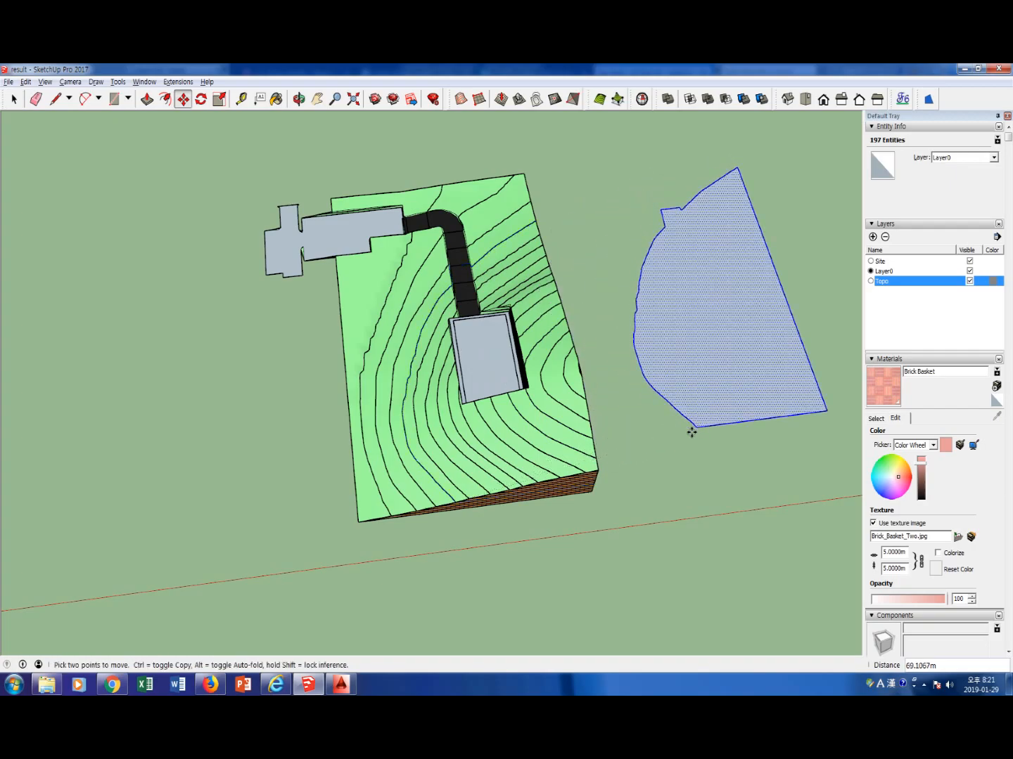
pyautogui.hotkey('ctrl', 't')
pyautogui.press('space')
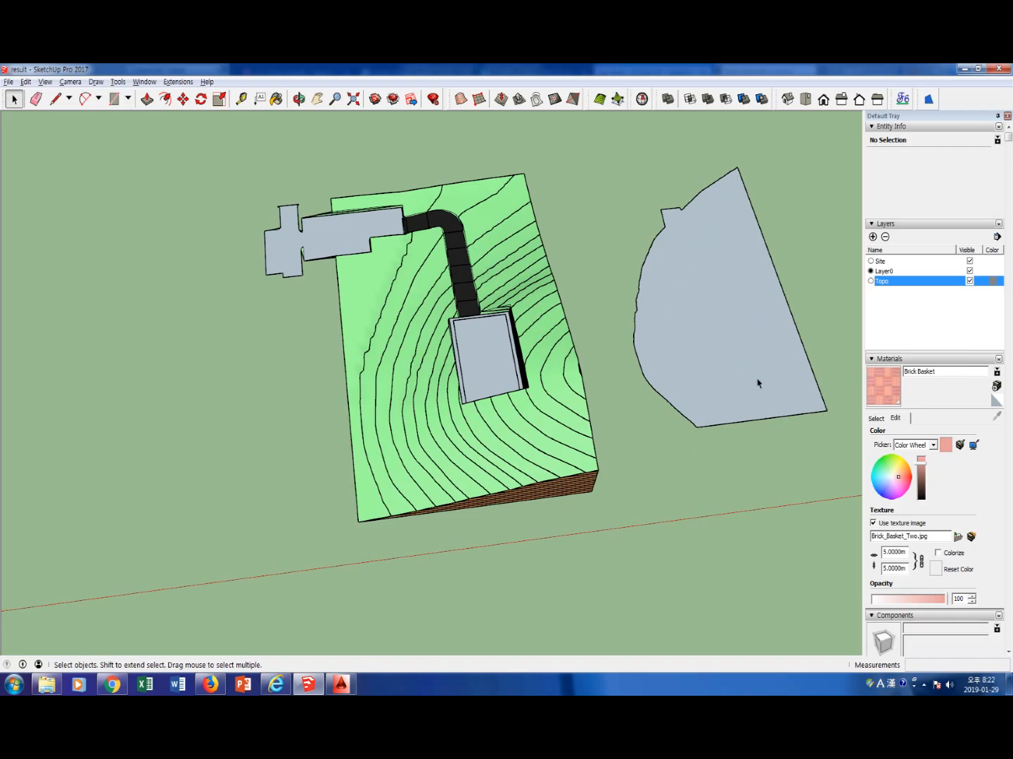
# Delete the straight side and front edges of the copied slice, keeping only its curved contour line
pyautogui.moveTo(820, 425); pyautogui.dragTo(740, 173)
pyautogui.press('Delete')
pyautogui.press('Delete')
pyautogui.press('Delete')
pyautogui.press('Delete')
pyautogui.press('Delete')
pyautogui.moveTo(761, 449); pyautogui.dragTo(773, 408)
pyautogui.press('Delete')
pyautogui.moveTo(707, 448); pyautogui.dragTo(701, 411)
pyautogui.press('Delete')
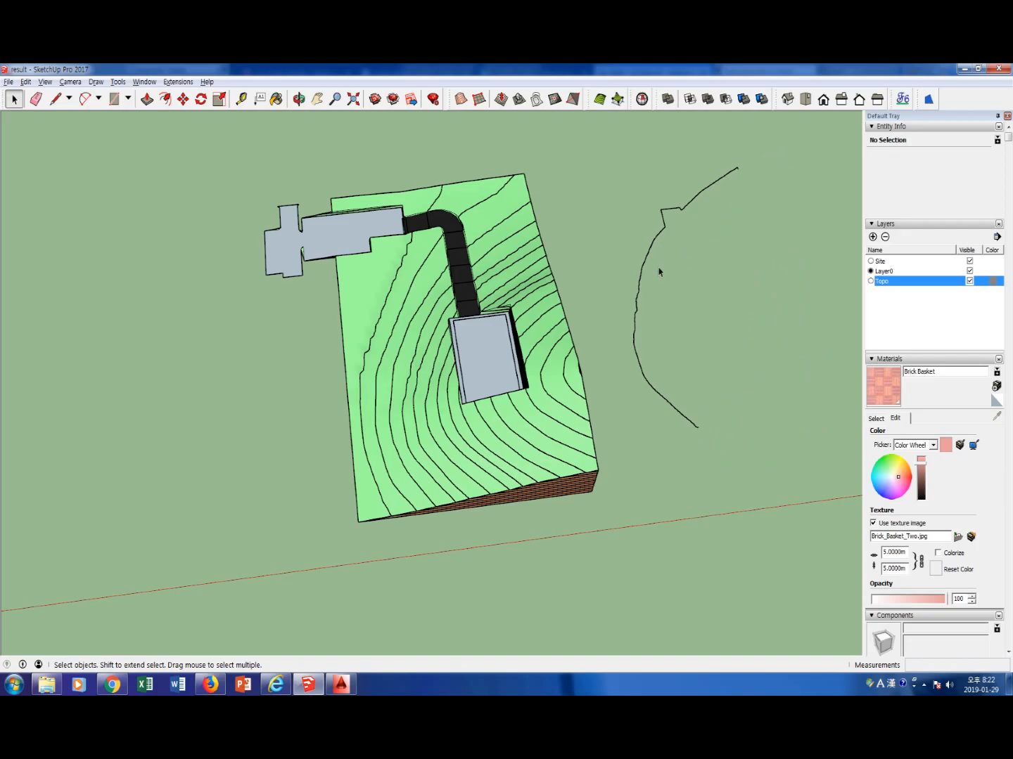
# Examine the terrain group's geometry, the notch in the copied contour line and the contours cut around the building pad
pyautogui.tripleClick(371, 353)
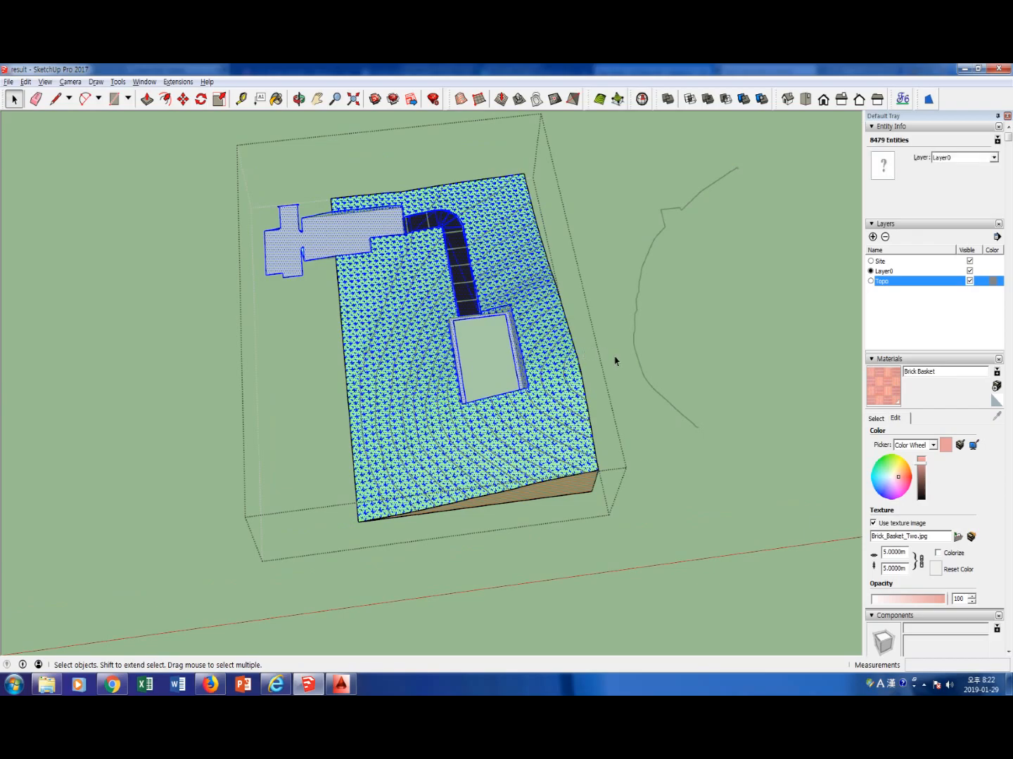
pyautogui.click(794, 336)
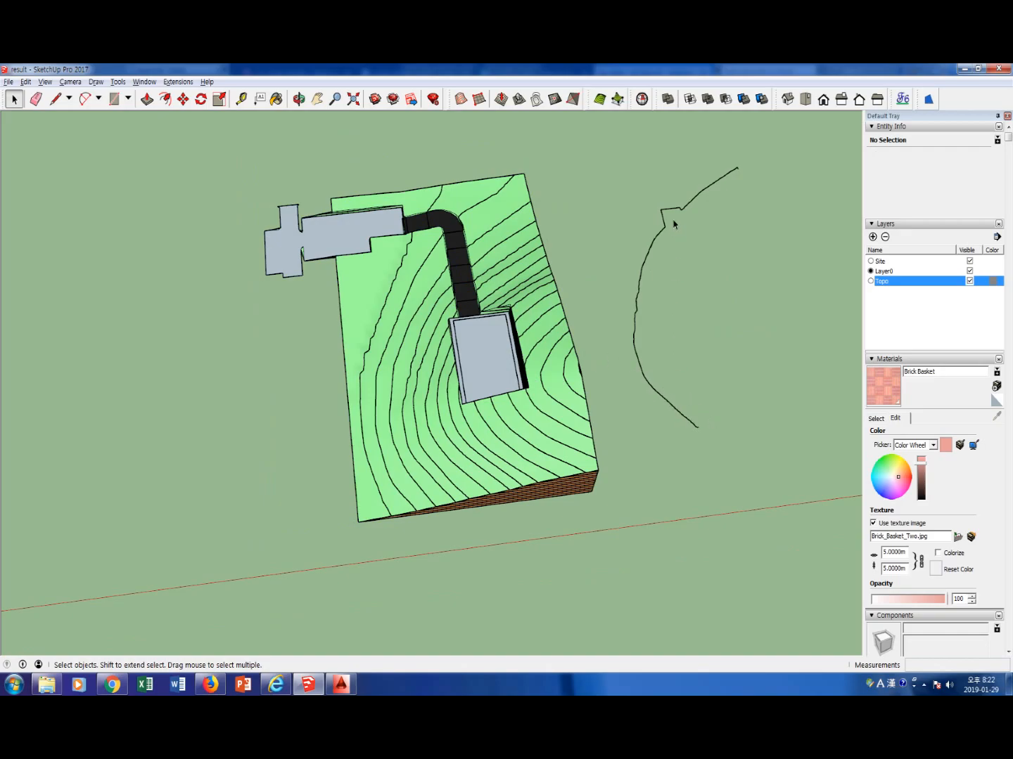
pyautogui.moveTo(667, 230)
pyautogui.mouseDown()
pyautogui.moveTo(663, 211)
pyautogui.moveTo(680, 208)
pyautogui.mouseUp()
pyautogui.moveTo(609, 185)
pyautogui.mouseDown()
pyautogui.moveTo(635, 185)
pyautogui.moveTo(661, 239)
pyautogui.mouseUp()
pyautogui.moveTo(664, 163)
pyautogui.mouseDown()
pyautogui.moveTo(661, 238)
pyautogui.moveTo(680, 219)
pyautogui.mouseUp()
pyautogui.press('Escape')
pyautogui.click(483, 422)
pyautogui.moveTo(482, 415)
pyautogui.mouseDown(button='middle')
pyautogui.moveTo(612, 351)
pyautogui.moveTo(500, 367)
pyautogui.mouseUp(button='middle')
pyautogui.scroll(5, 500, 368)
pyautogui.scroll(2, 500, 367)
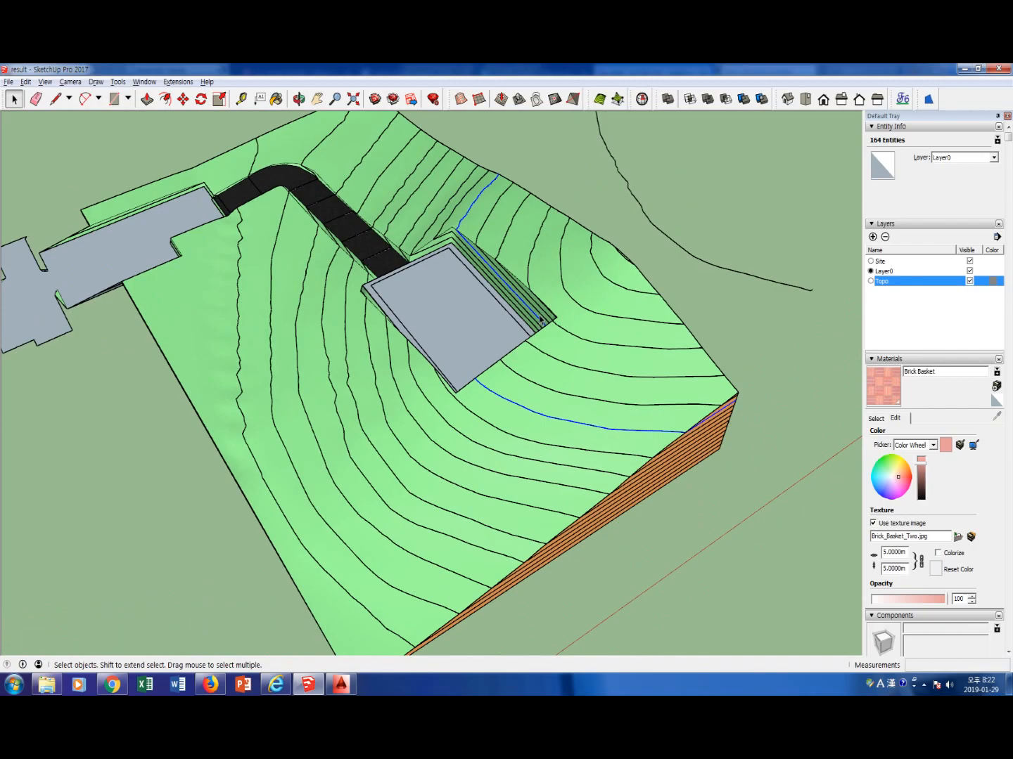